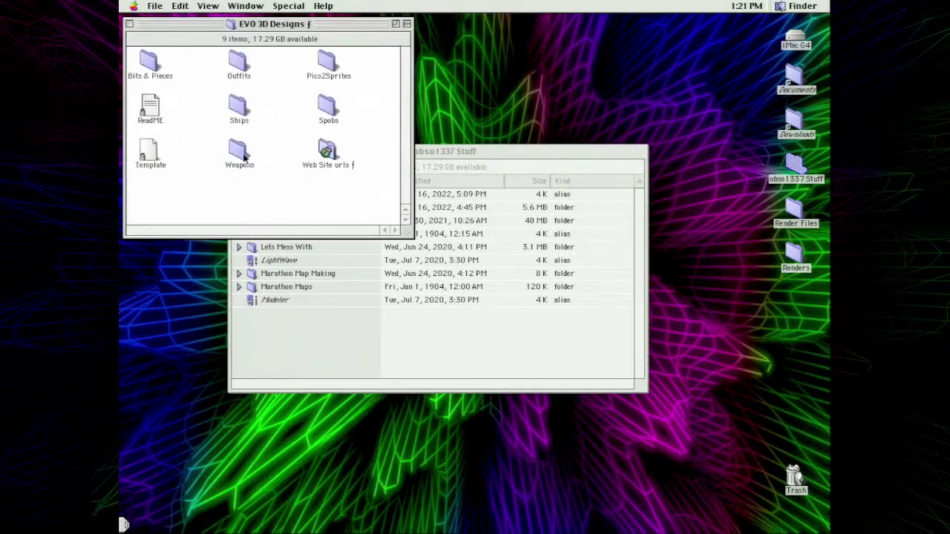
- Open the ReadME file from the EVO 3D Designs folder and widen its document window across the screen
drag(277, 20, 331, 90)
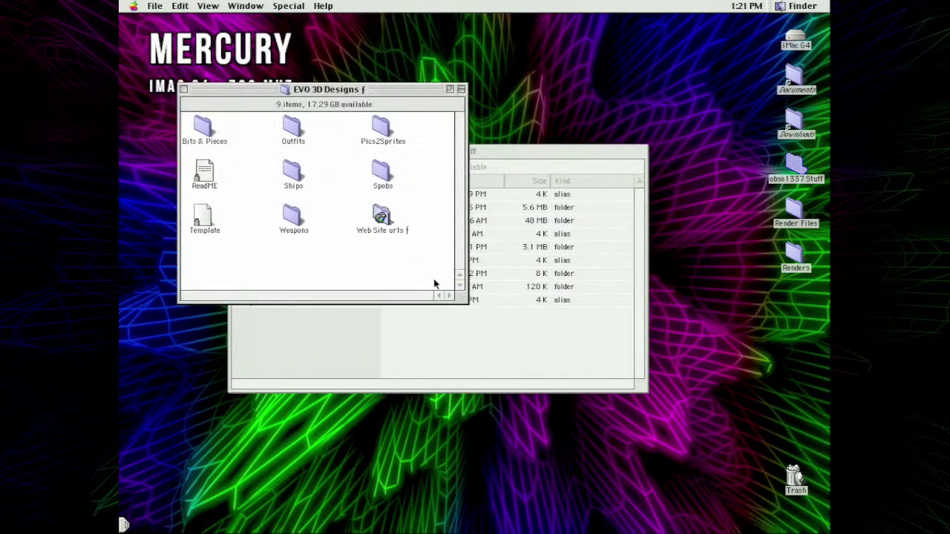
double_click(198, 170)
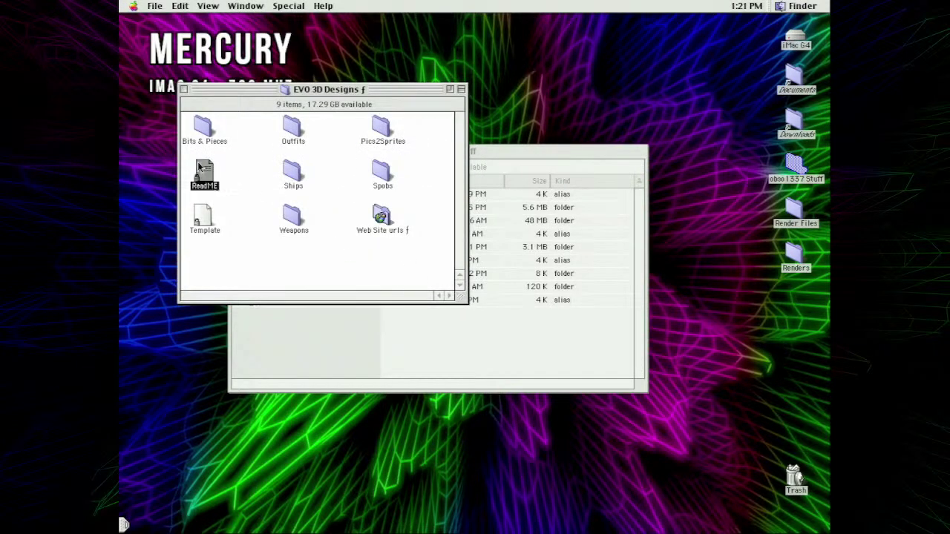
click(572, 170)
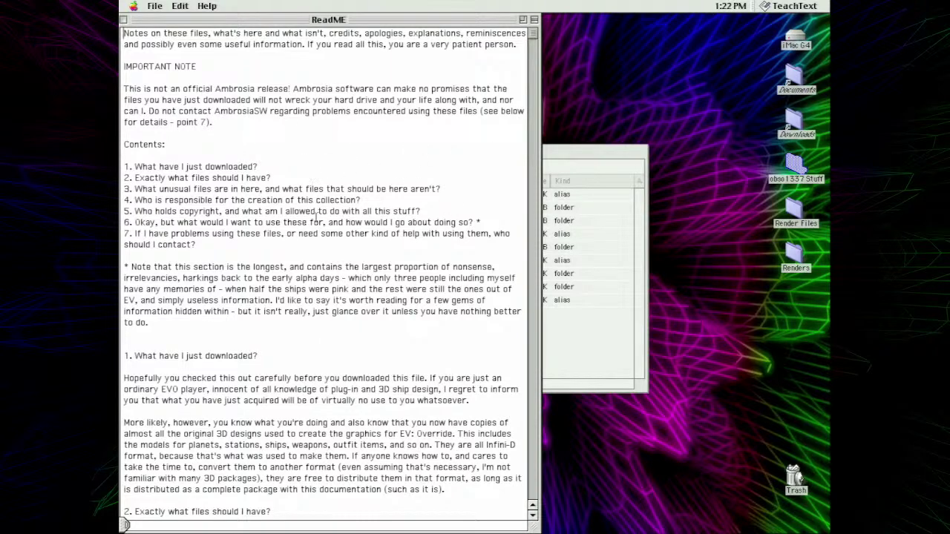
click(532, 515)
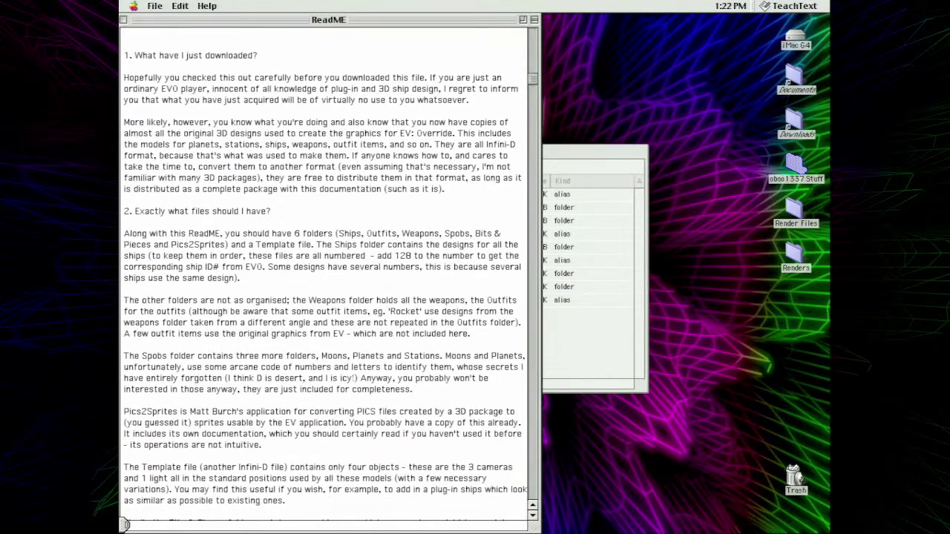
drag(527, 529, 827, 527)
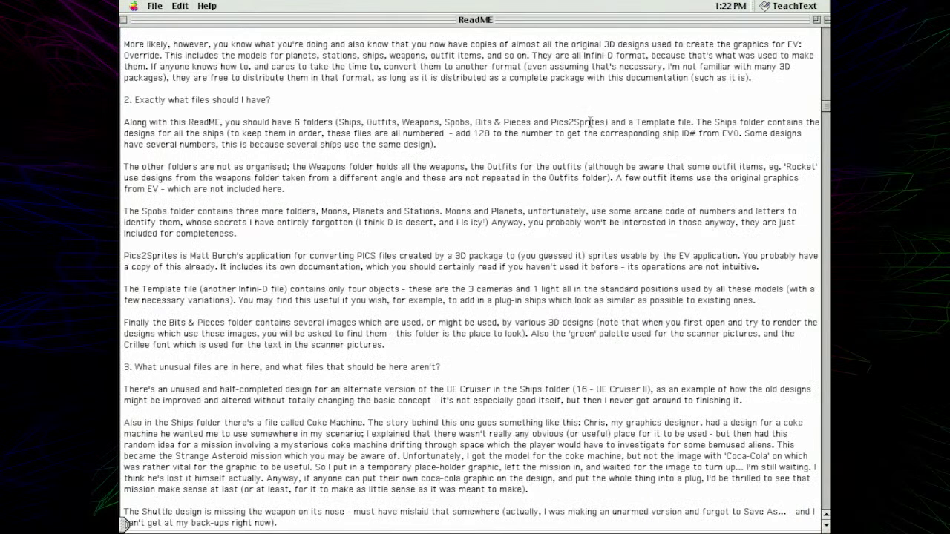
- Read ReadME sections 1 and 2, highlighting the list of included models and the mention of the Infini-D format
drag(827, 112, 826, 95)
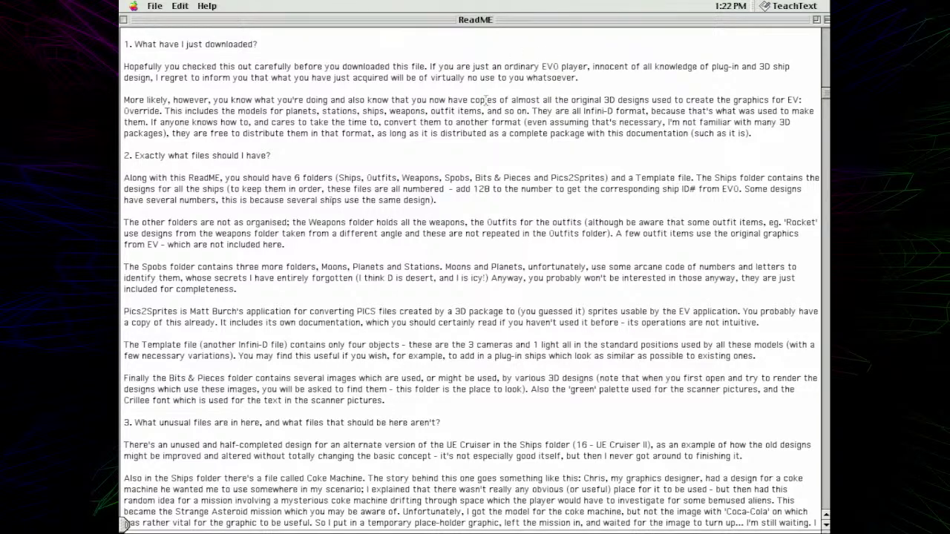
drag(527, 111, 198, 111)
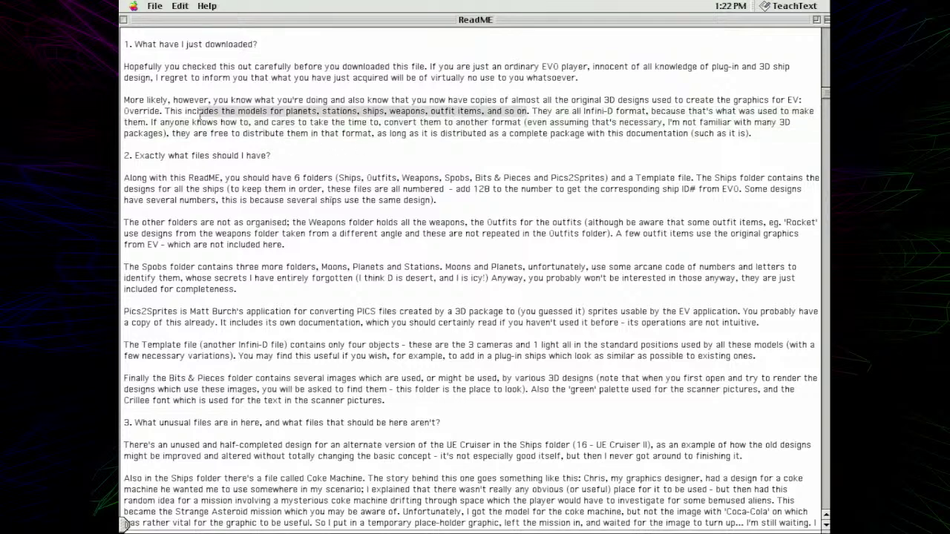
drag(573, 111, 636, 119)
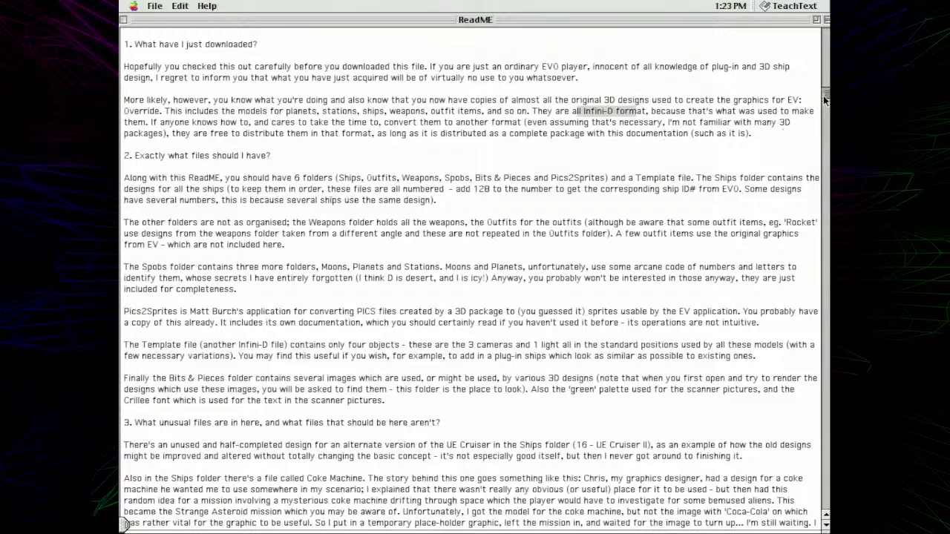
drag(824, 92, 823, 115)
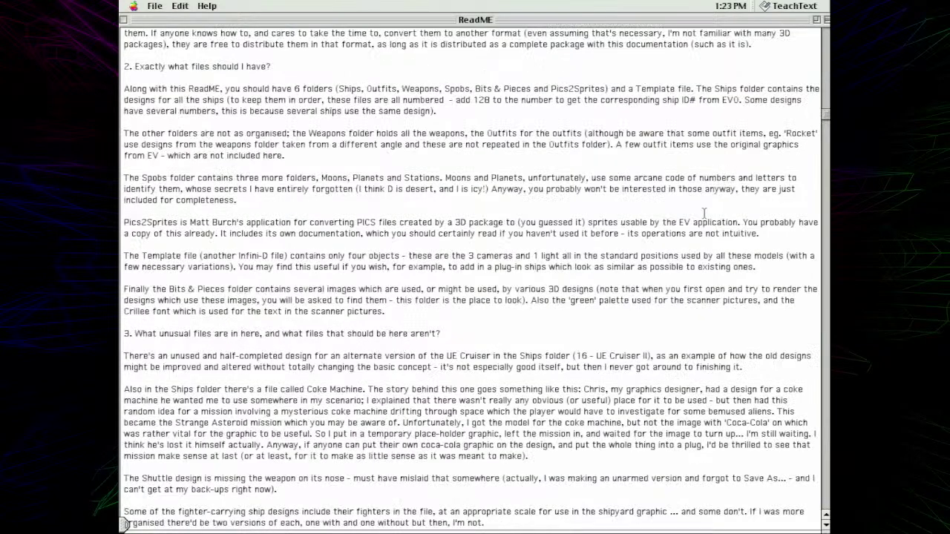
click(826, 525)
drag(826, 525, 826, 524)
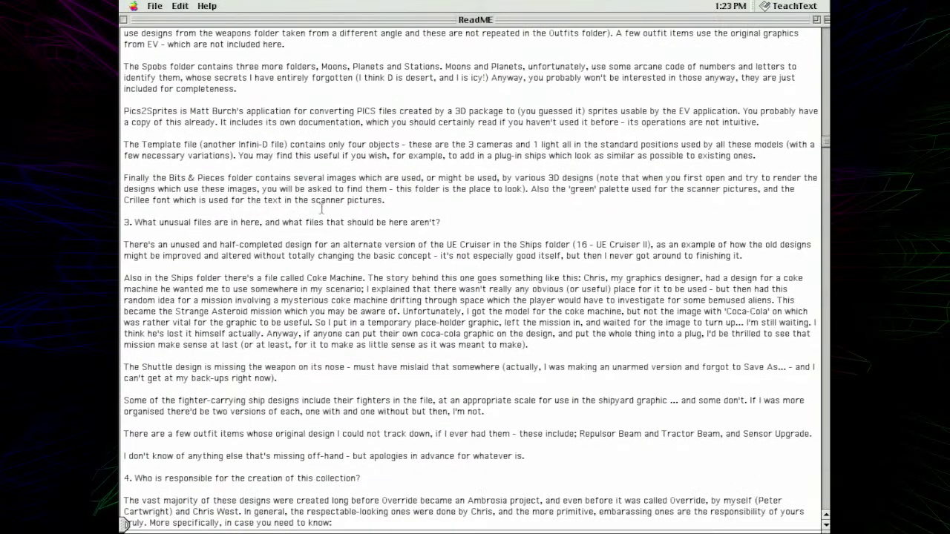
- Read ReadME section 3, highlighting the UE Cruiser II and Coke Machine paragraphs, and close the document
click(320, 237)
drag(321, 238, 346, 222)
click(291, 236)
drag(123, 242, 207, 266)
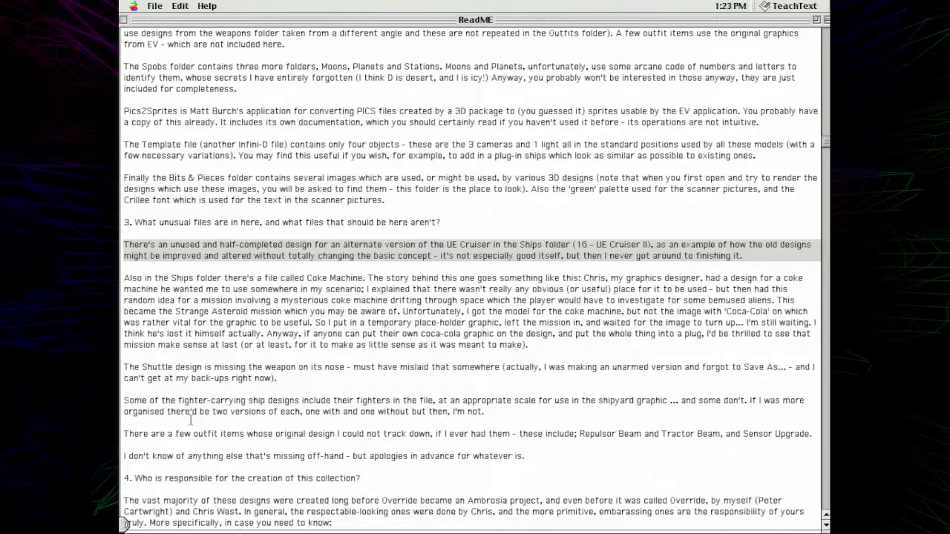
drag(136, 280, 585, 345)
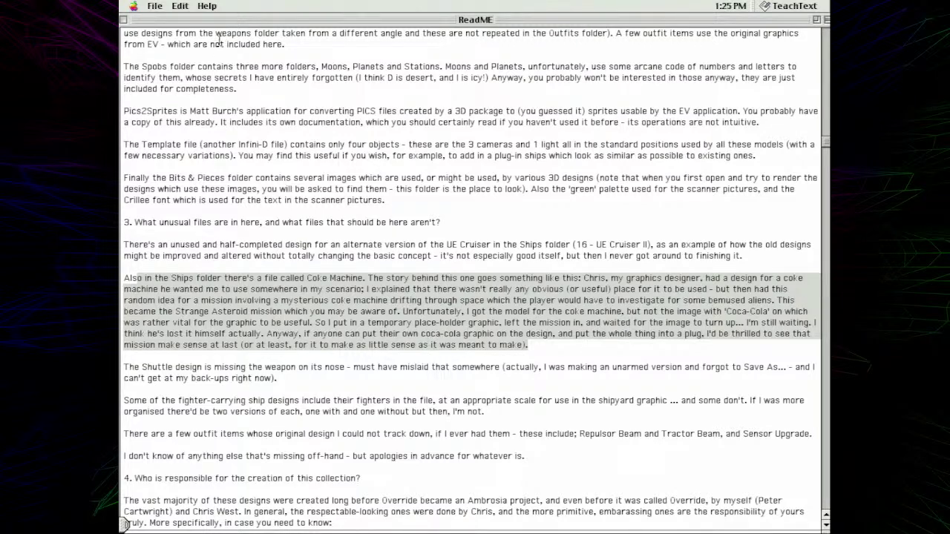
click(123, 19)
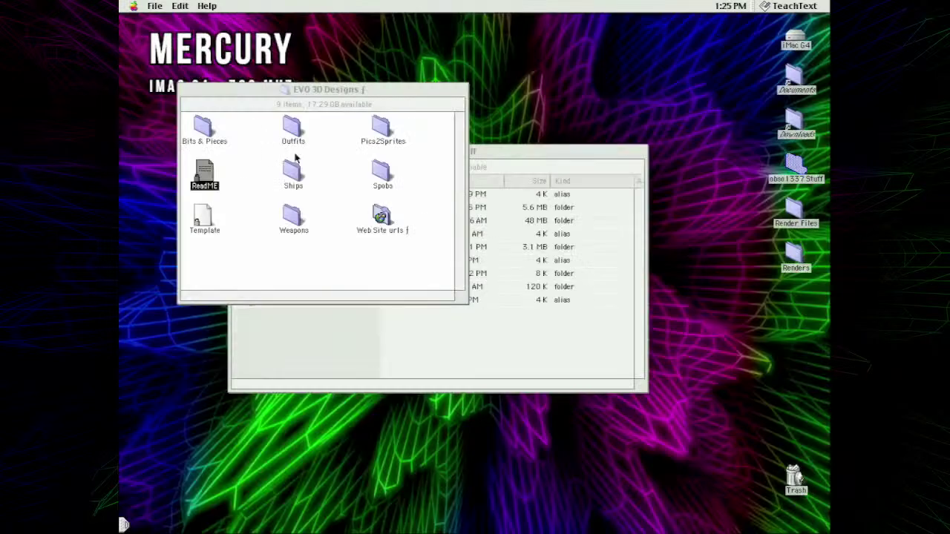
- Close the obso1337 Stuff window, then reposition and enlarge the EVO 3D Designs folder window
click(240, 86)
drag(239, 91, 246, 141)
click(342, 161)
click(234, 152)
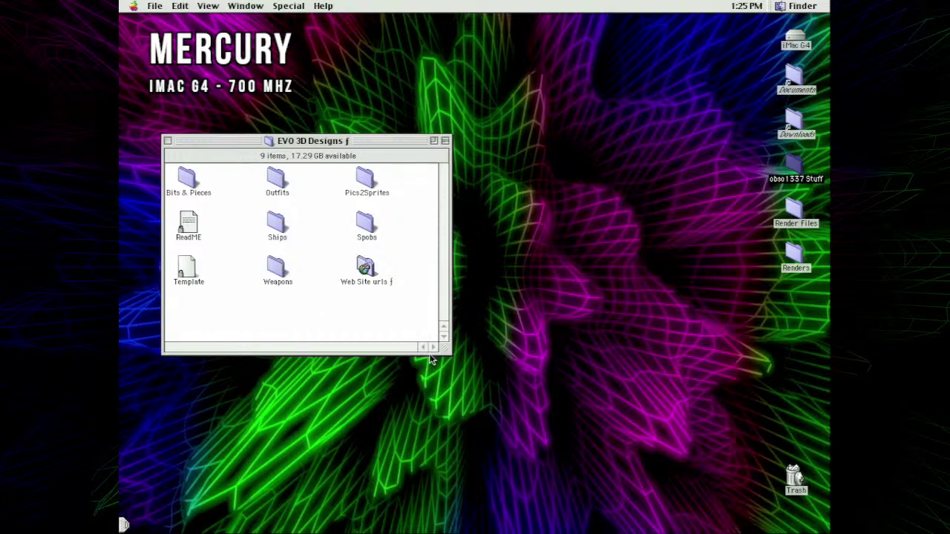
drag(444, 348, 460, 394)
- Open the Pics2Sprites folder, read its Instructions document and close the document
click(369, 187)
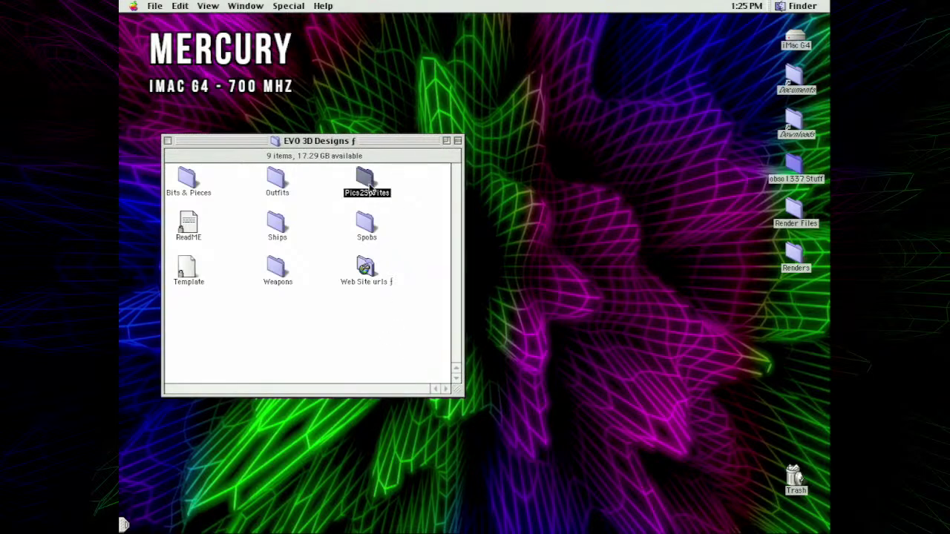
double_click(369, 187)
drag(313, 27, 510, 101)
double_click(348, 141)
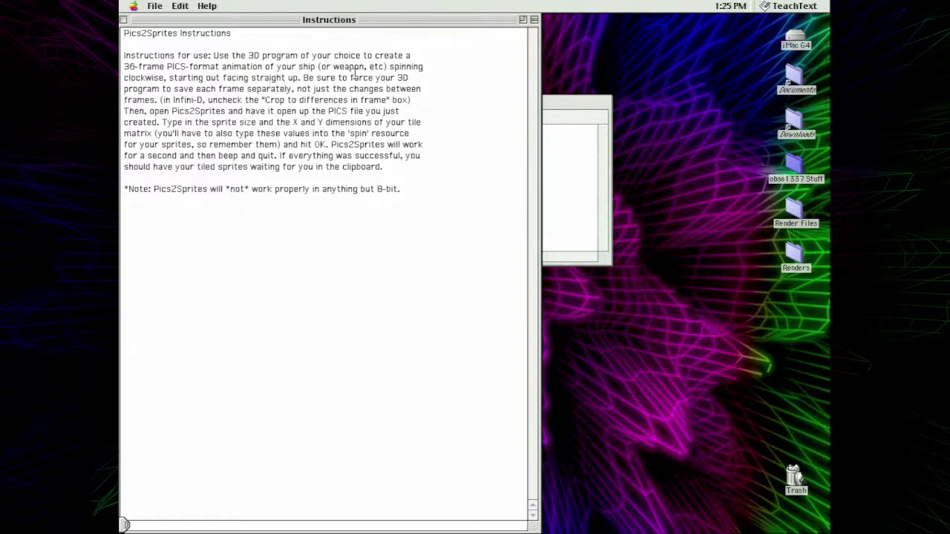
click(123, 19)
- Launch Pics2Sprites, browse its file chooser up to the EVO 3D Designs folder, then cancel it and close the Pics2Sprites folder
click(417, 102)
double_click(438, 140)
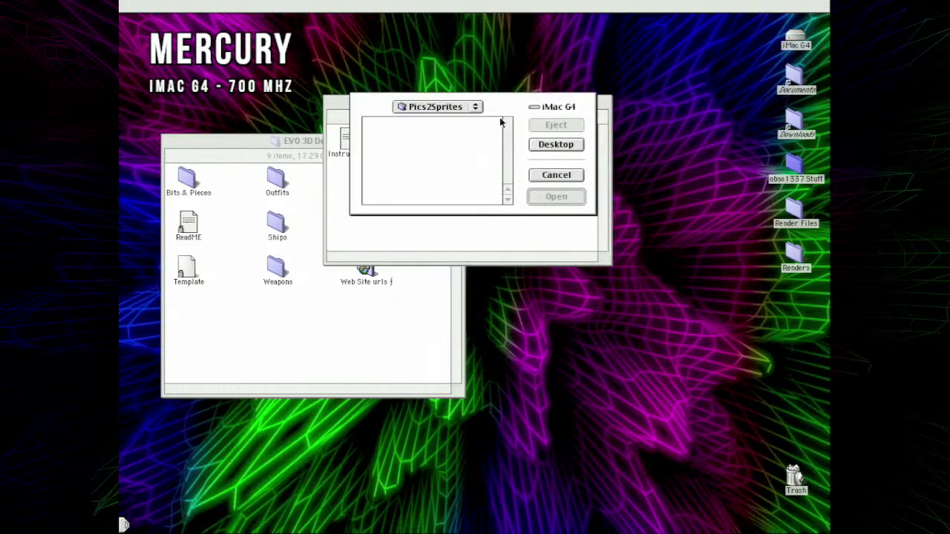
click(448, 108)
click(445, 118)
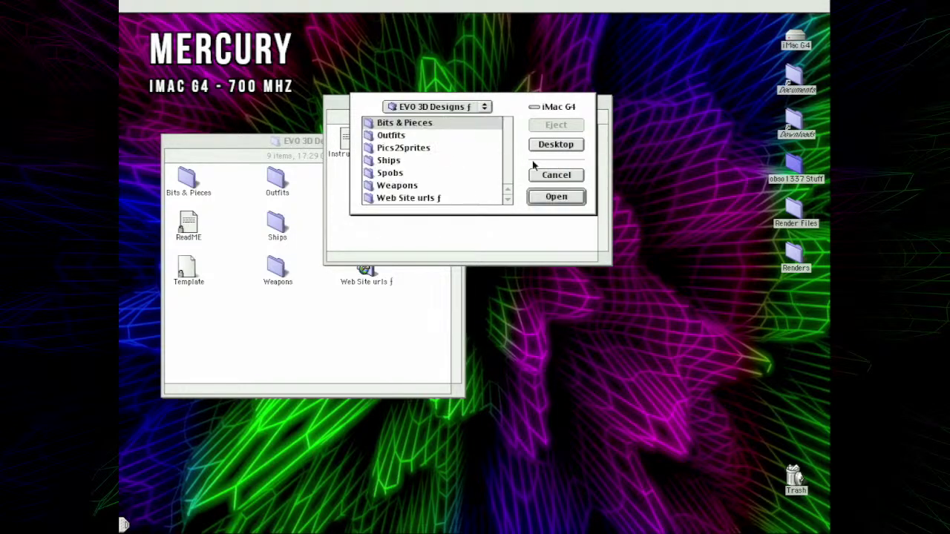
click(556, 175)
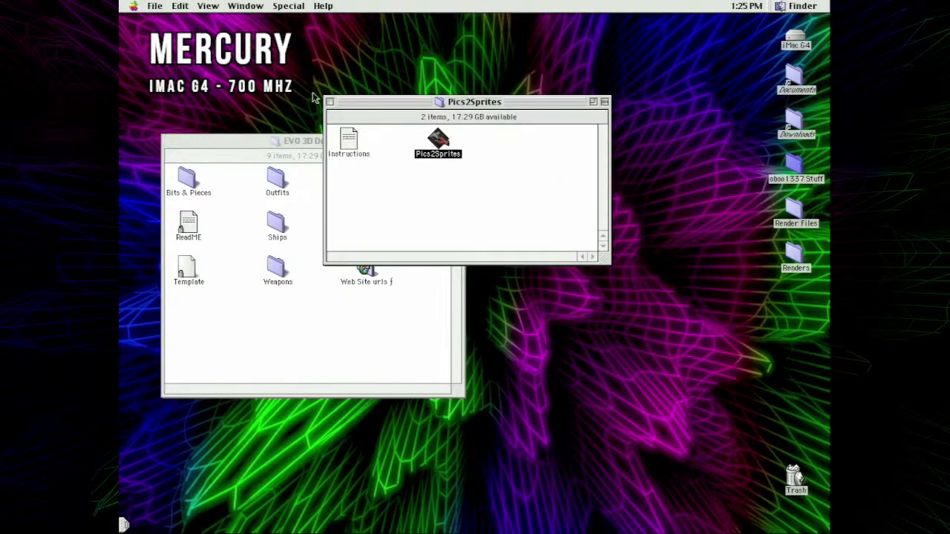
click(509, 142)
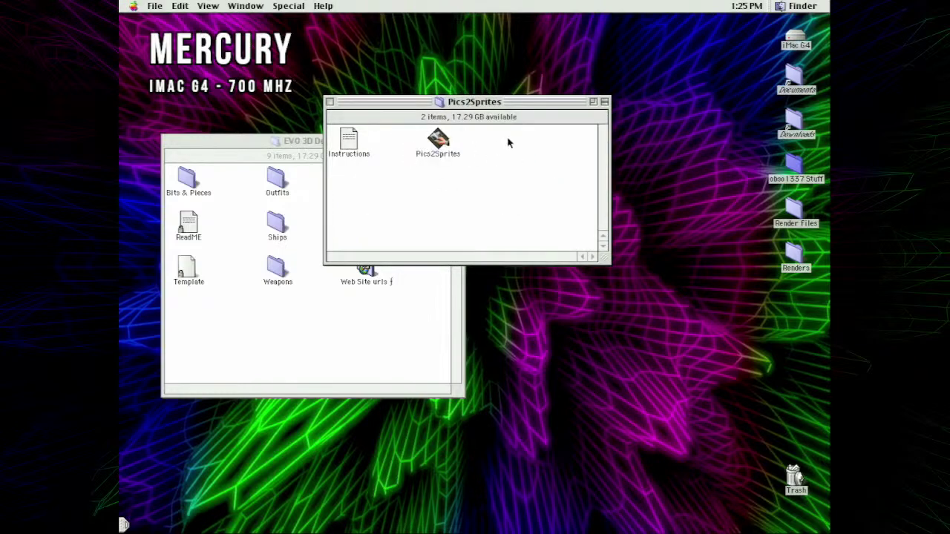
click(259, 218)
click(553, 127)
click(330, 101)
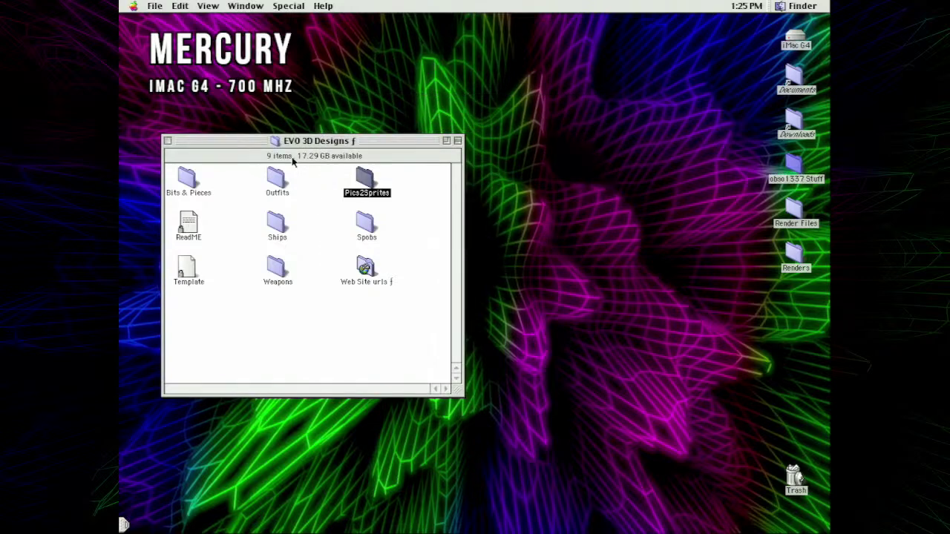
click(302, 214)
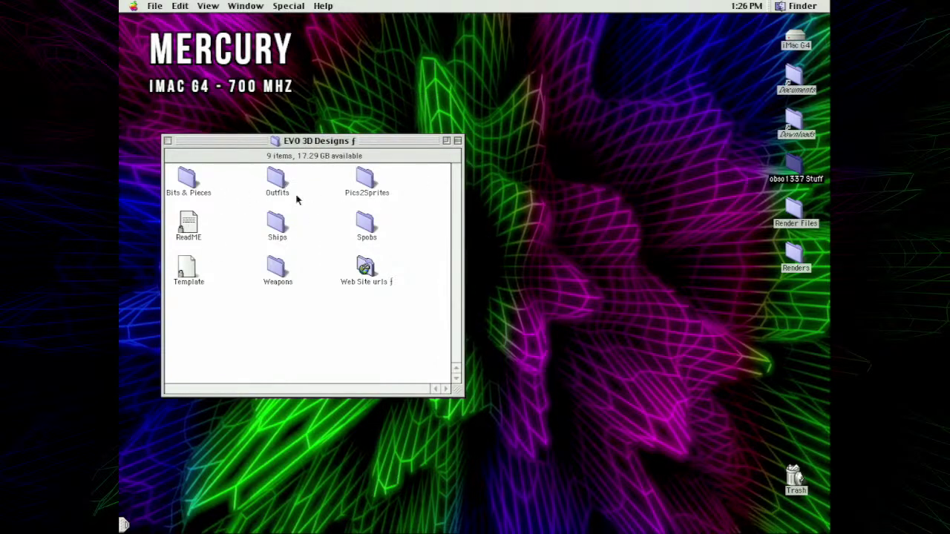
- Open the Spobs folder and its Stations subfolder, moving and enlarging the windows to show the station models
double_click(363, 223)
drag(407, 185, 570, 260)
drag(295, 24, 423, 134)
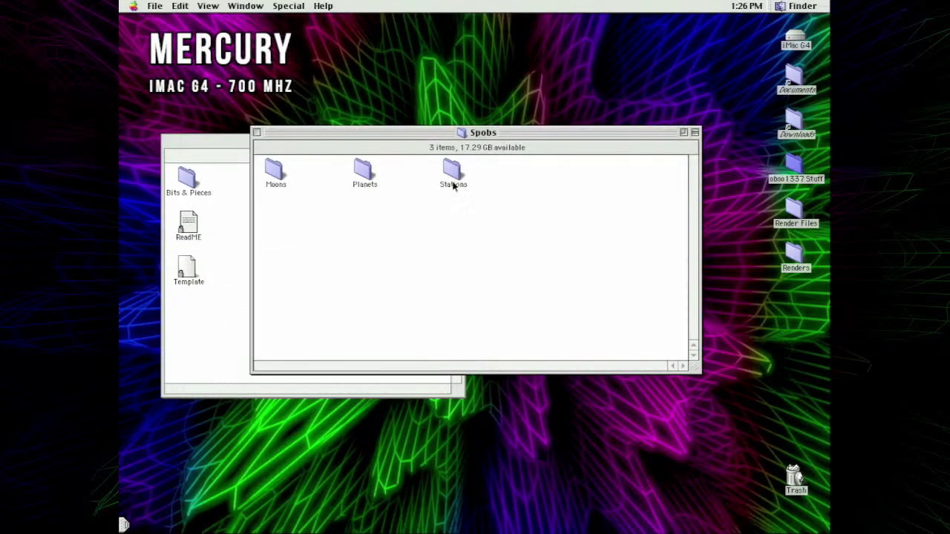
double_click(452, 174)
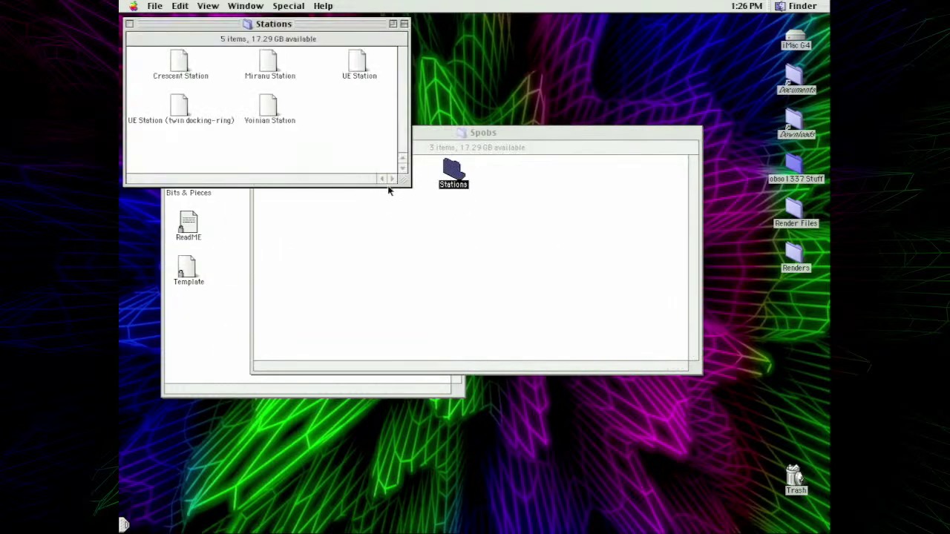
drag(404, 181, 460, 242)
- Open the obso1337 Stuff folder from the desktop and launch Infini-D 4.5 through its alias
click(134, 5)
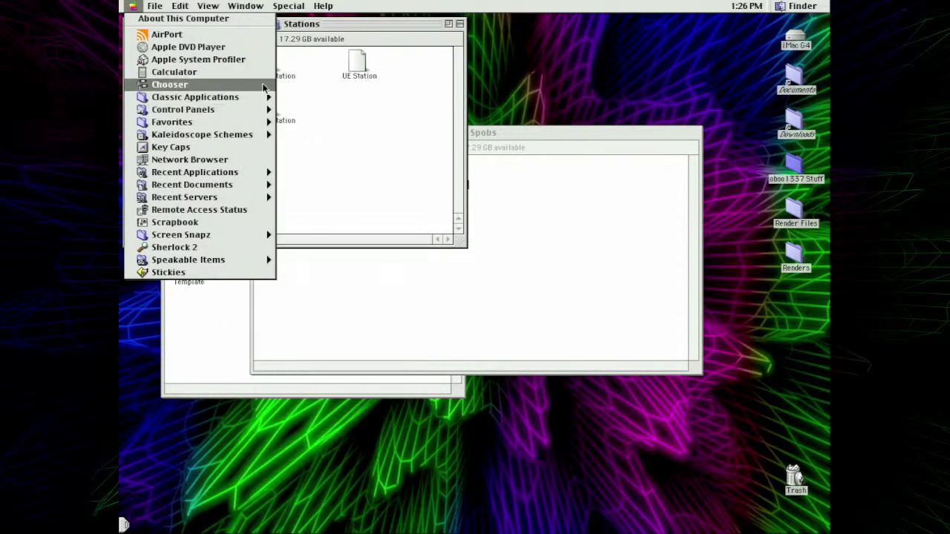
click(787, 80)
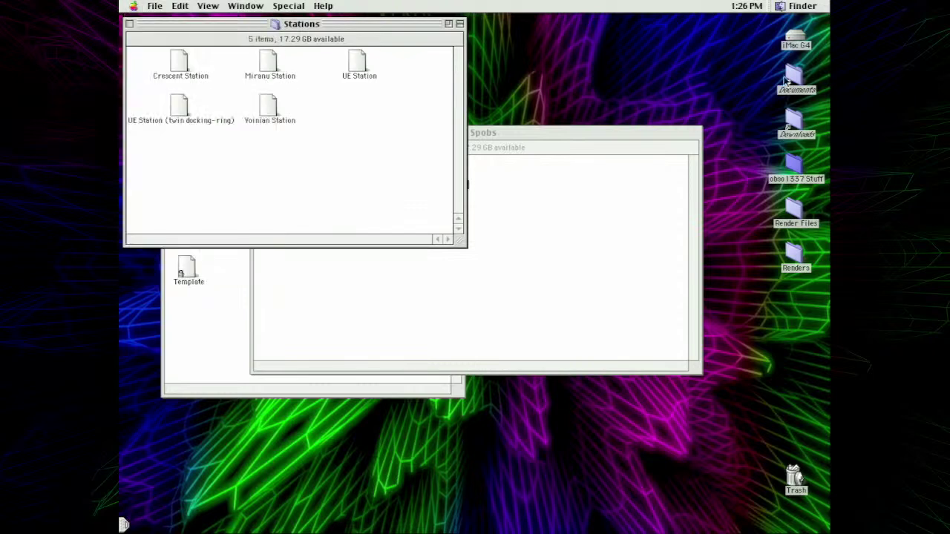
double_click(793, 167)
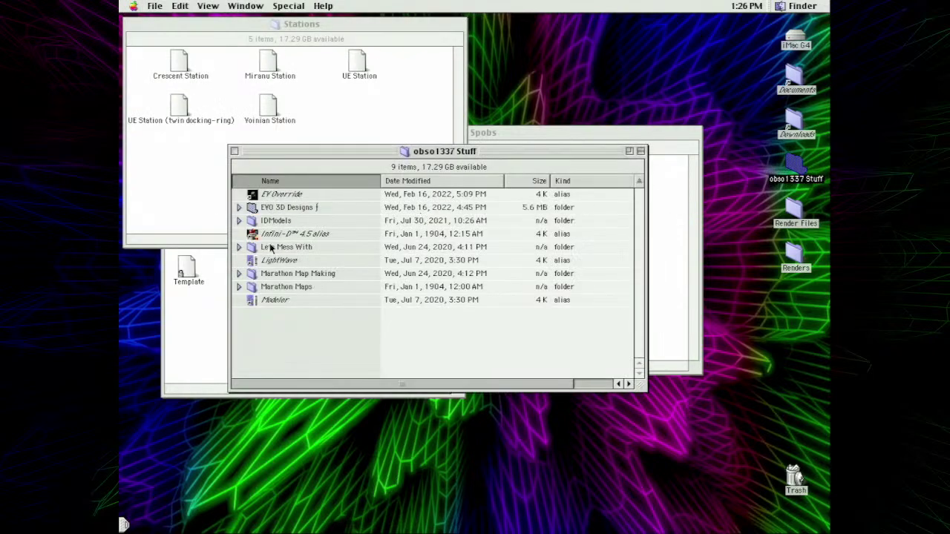
click(277, 235)
double_click(277, 235)
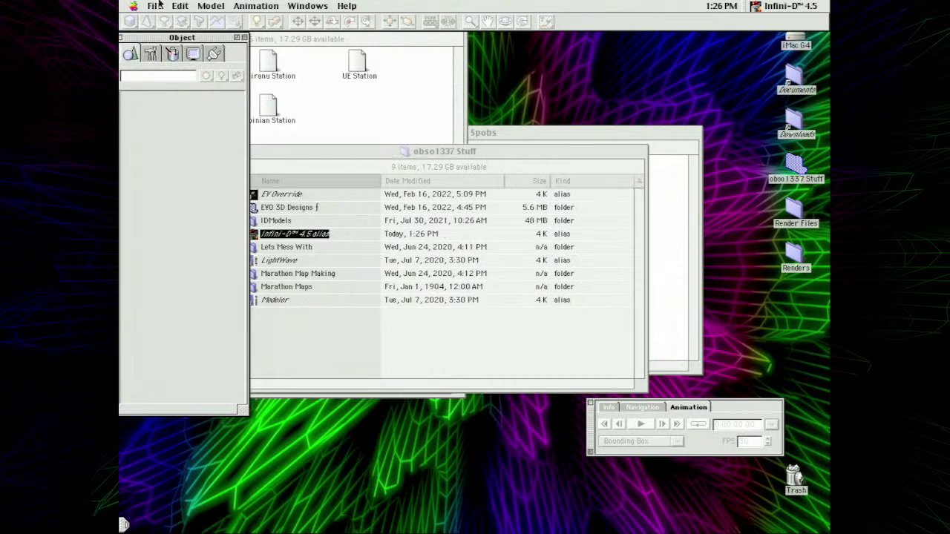
- Open the Voinian Station model in Infini-D from the Stations subfolder of Spobs in the EVO 3D Designs folder
drag(155, 5, 233, 29)
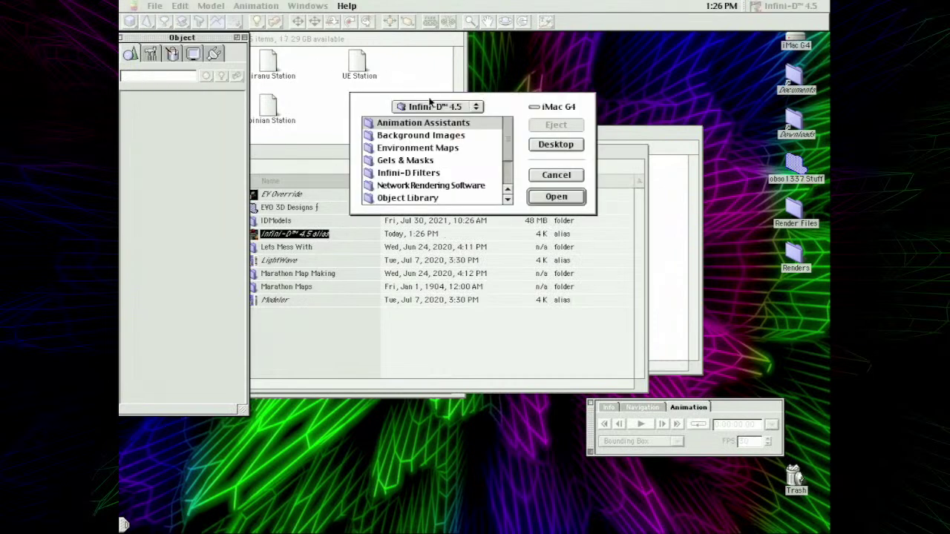
drag(434, 106, 443, 155)
double_click(400, 160)
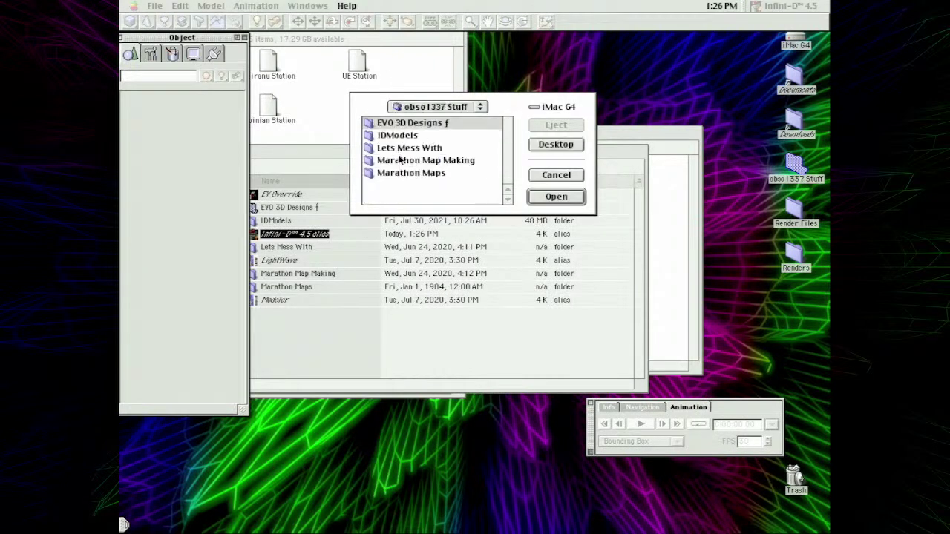
double_click(397, 125)
double_click(397, 173)
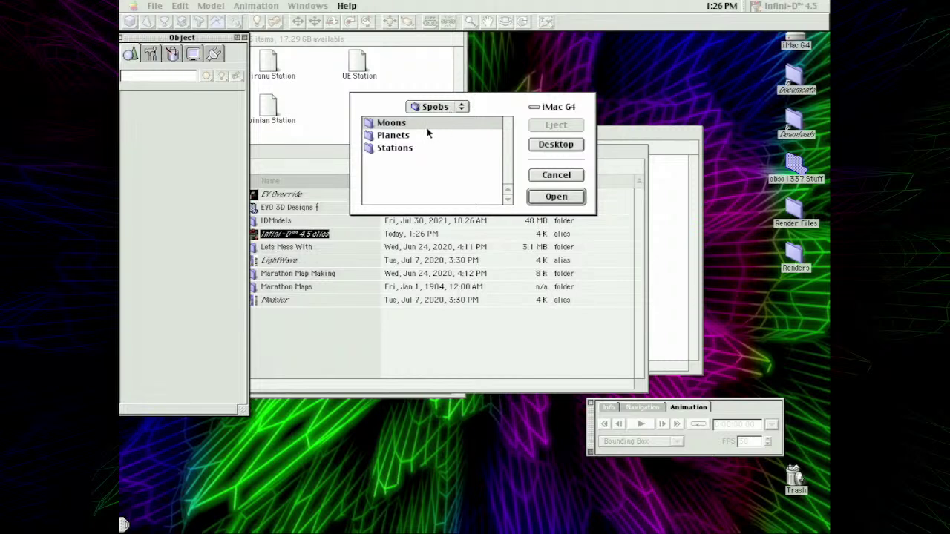
double_click(405, 149)
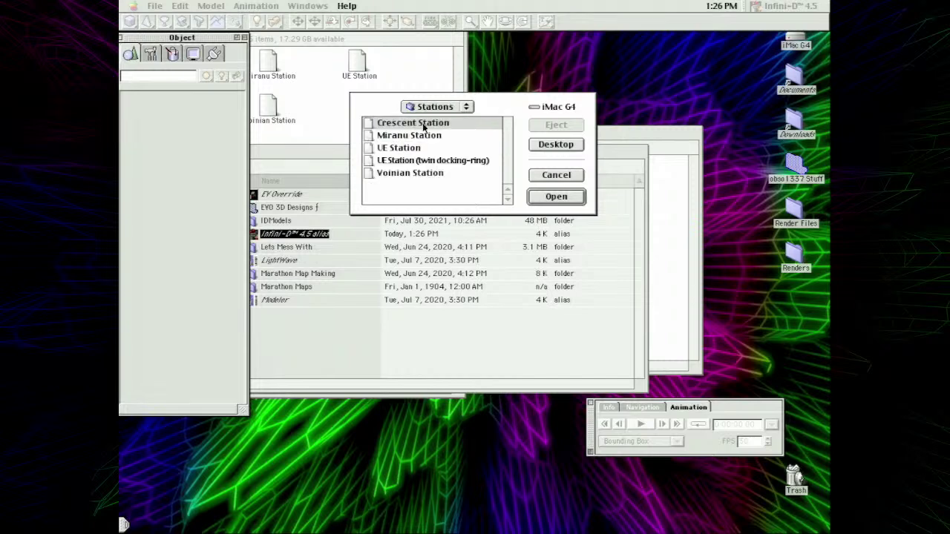
double_click(420, 176)
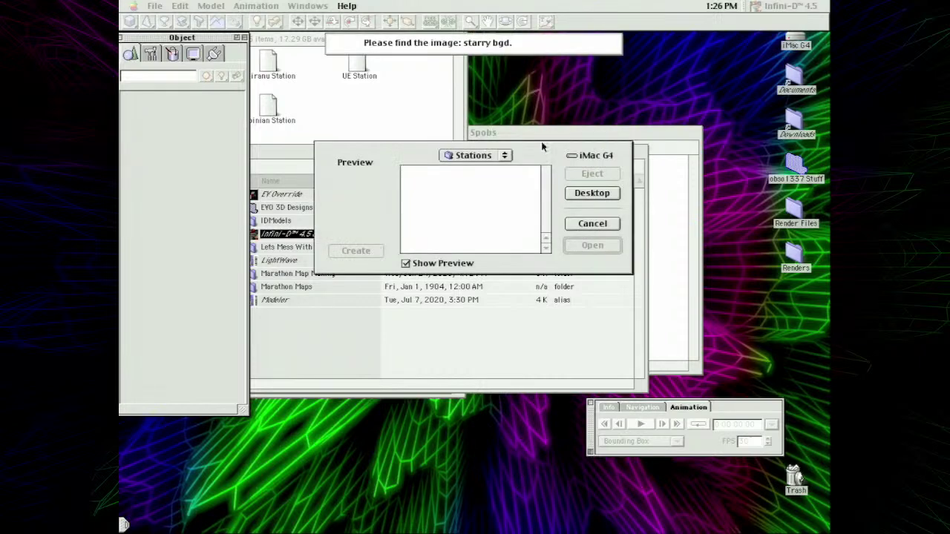
- Locate the missing image starry bgd. in the Bits & Pieces folder of EVO 3D Designs so the Voinian Station finishes loading
click(473, 155)
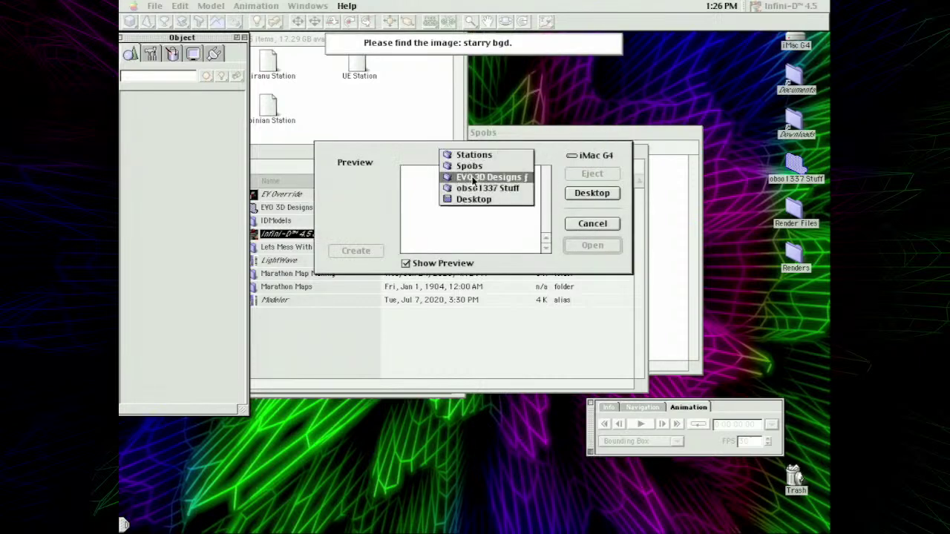
click(473, 179)
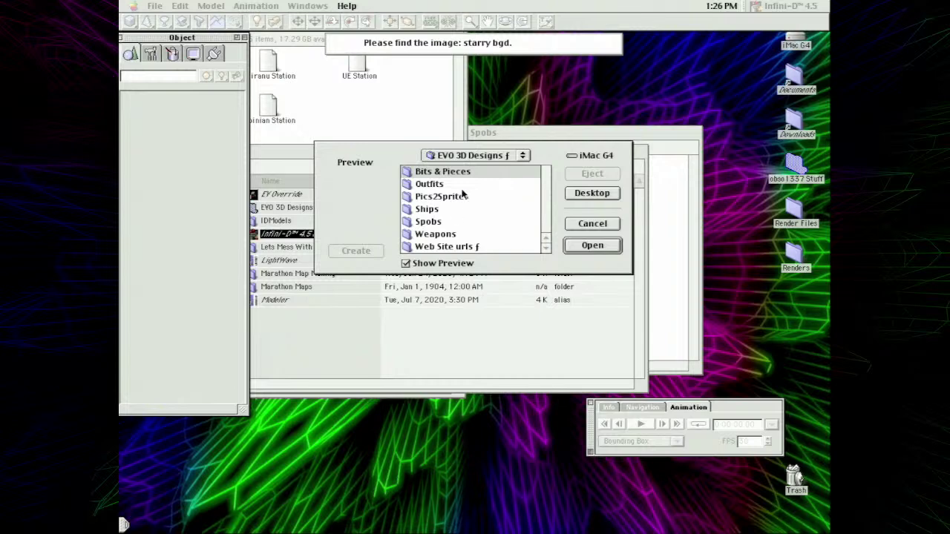
double_click(466, 173)
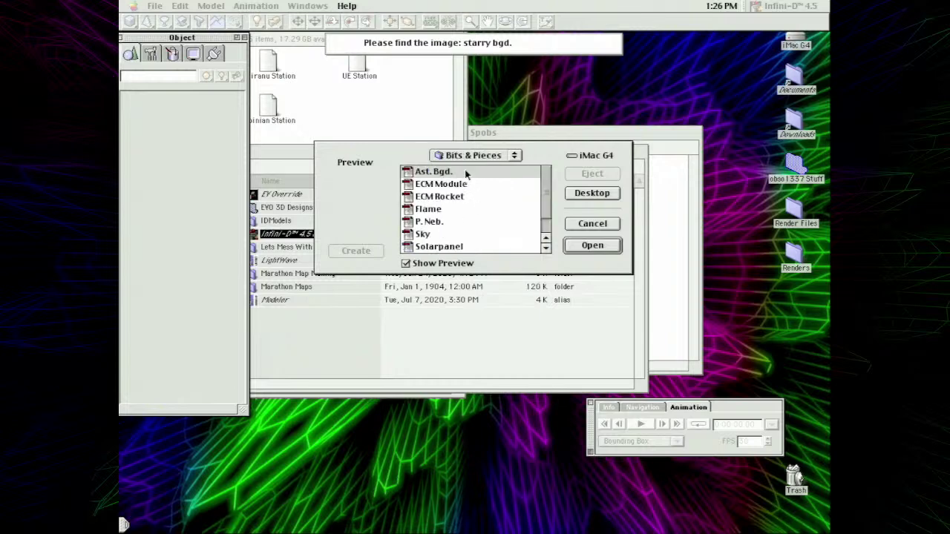
drag(547, 189, 547, 224)
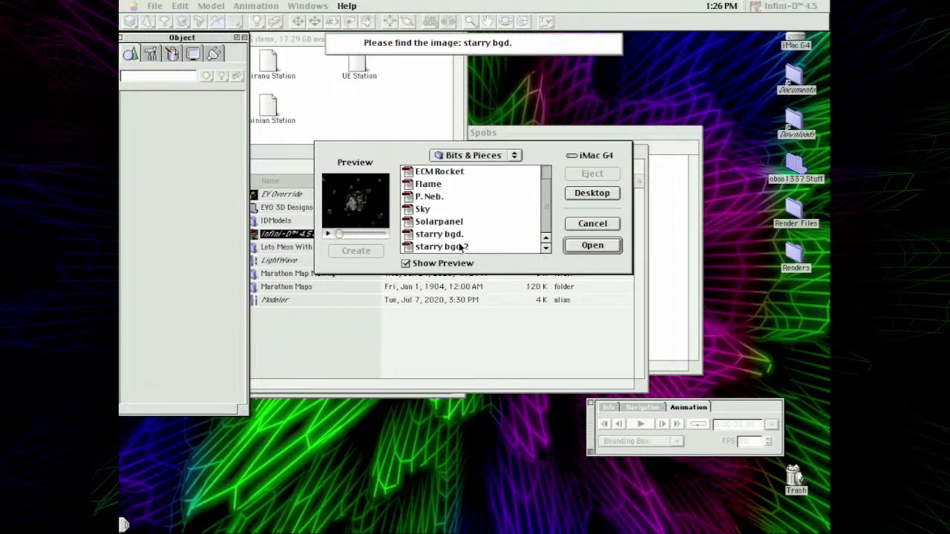
double_click(483, 236)
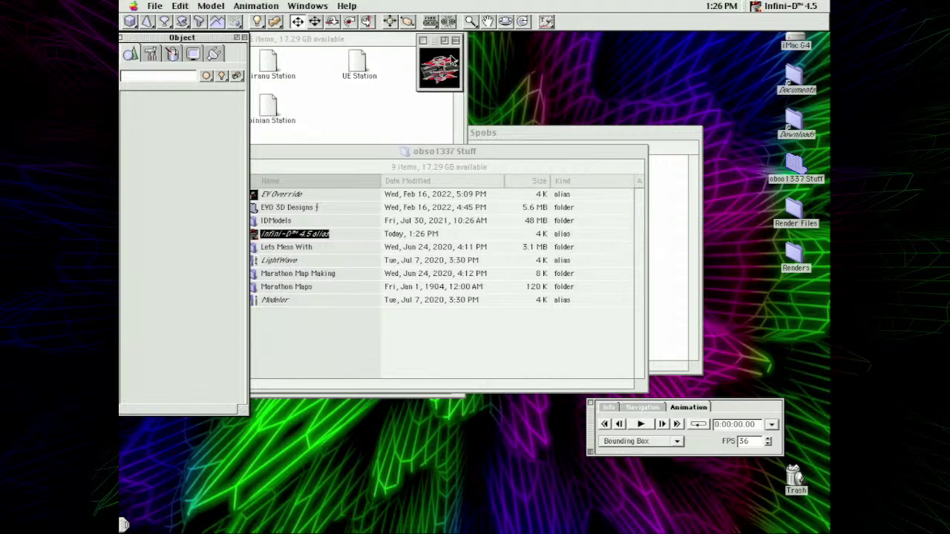
click(181, 6)
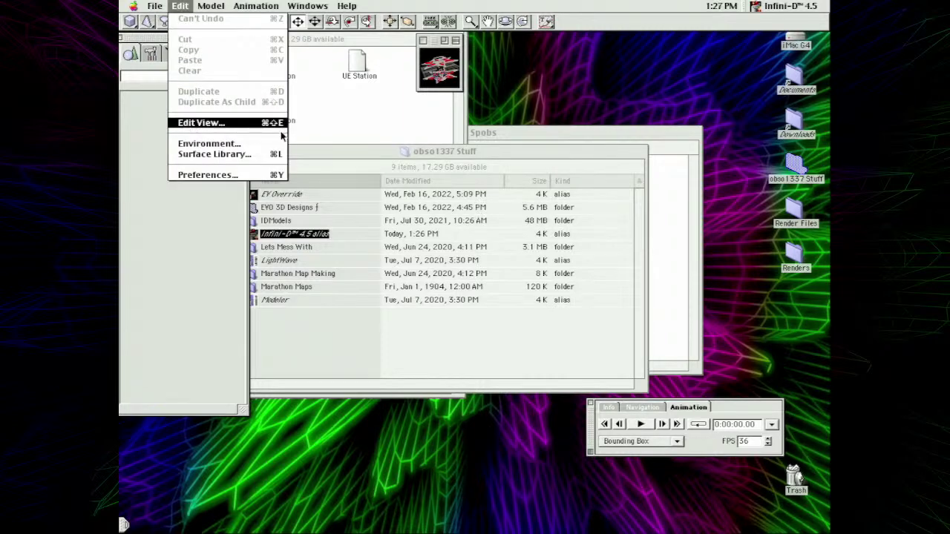
click(188, 124)
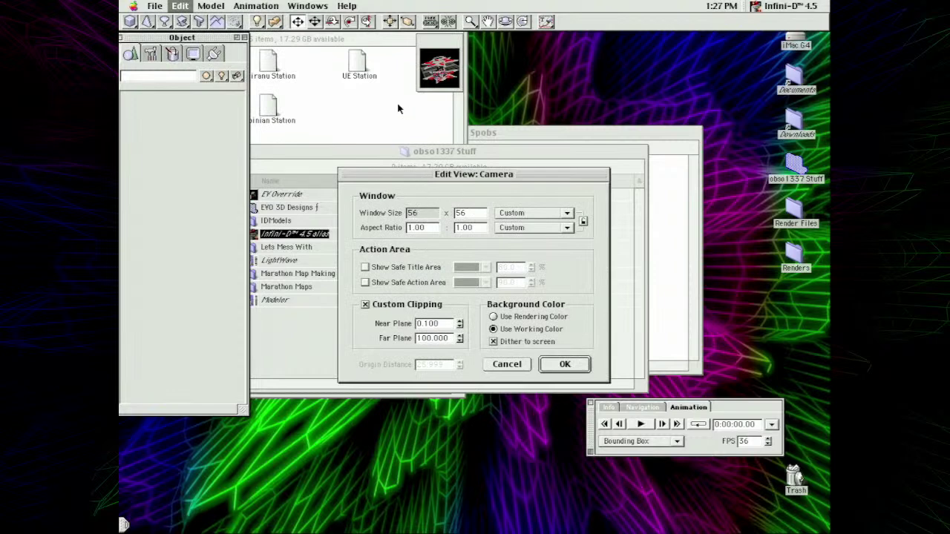
click(504, 365)
click(323, 311)
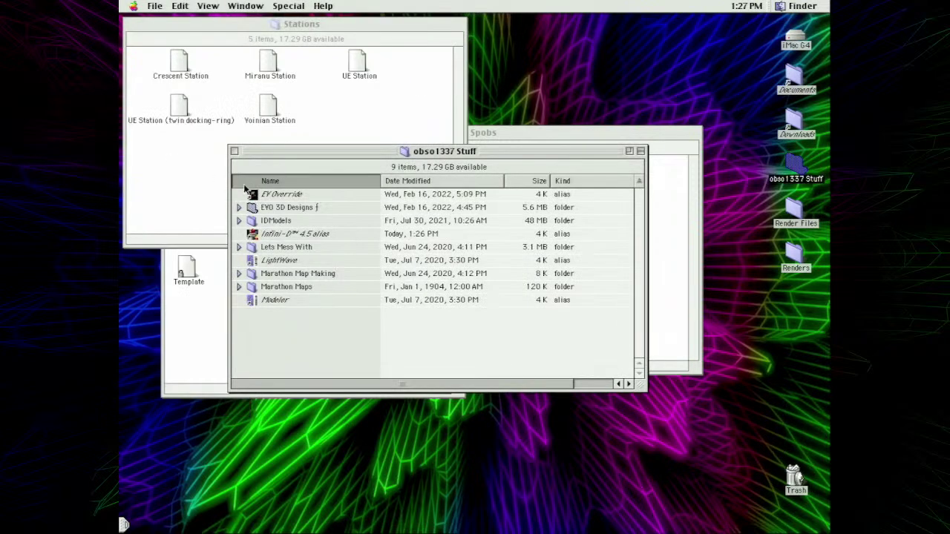
click(293, 196)
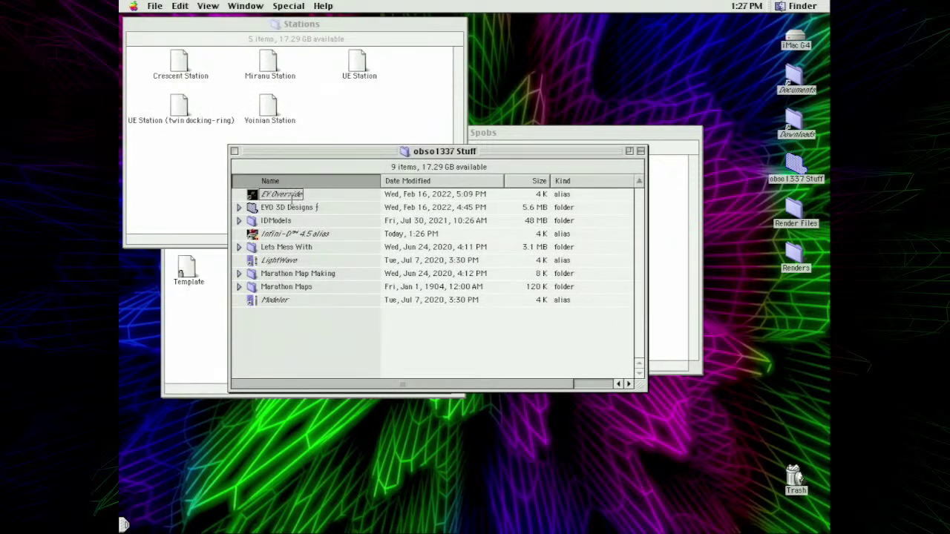
click(368, 100)
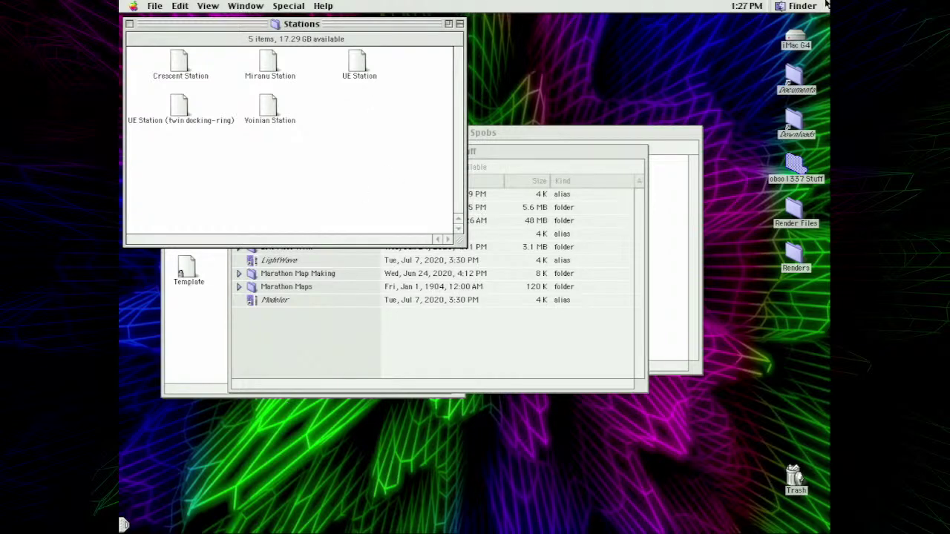
click(803, 5)
click(779, 70)
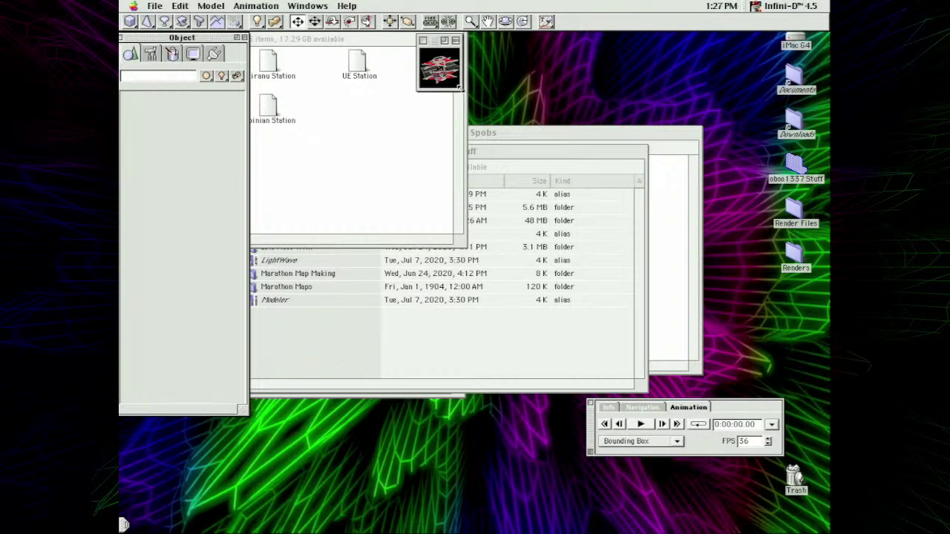
- Enter render mode, set the Camera view's window size to 600 x 600, and move its window and the Animation palette apart
click(545, 22)
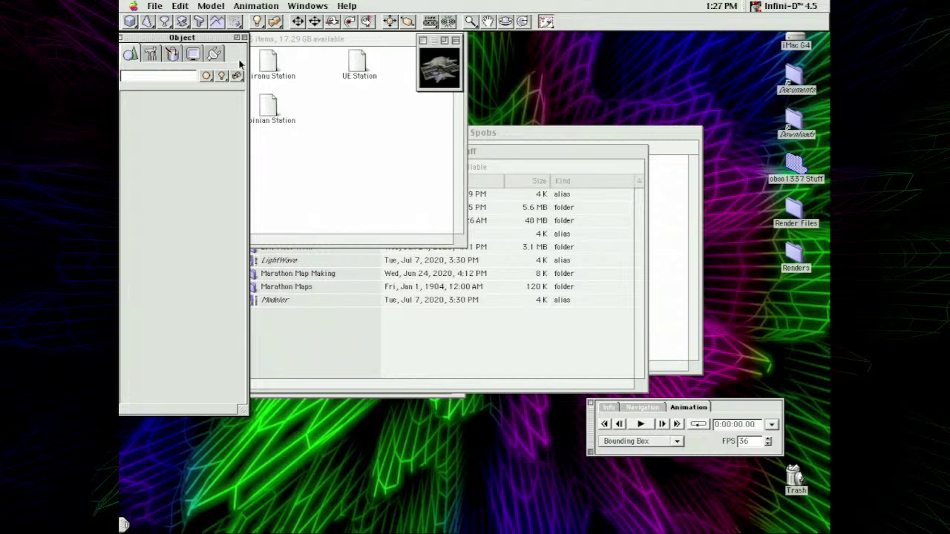
click(179, 6)
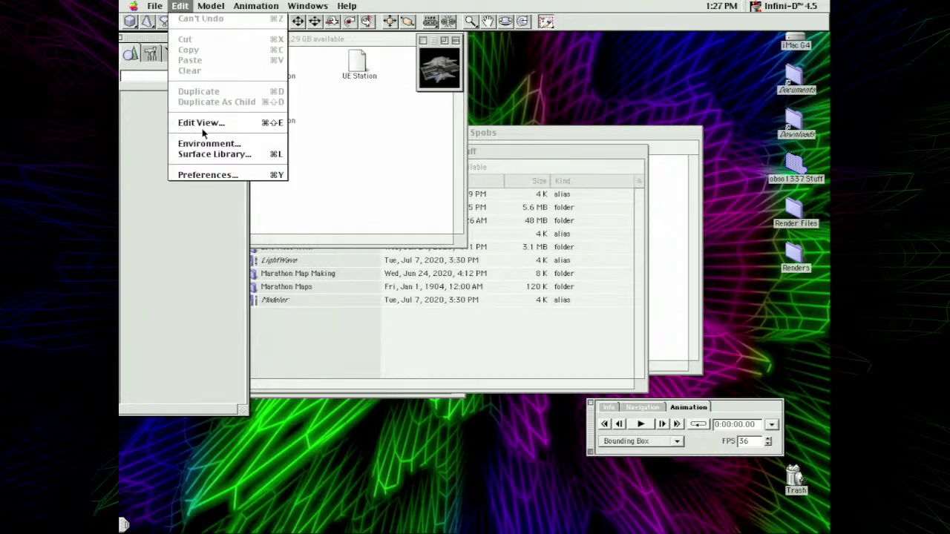
click(231, 125)
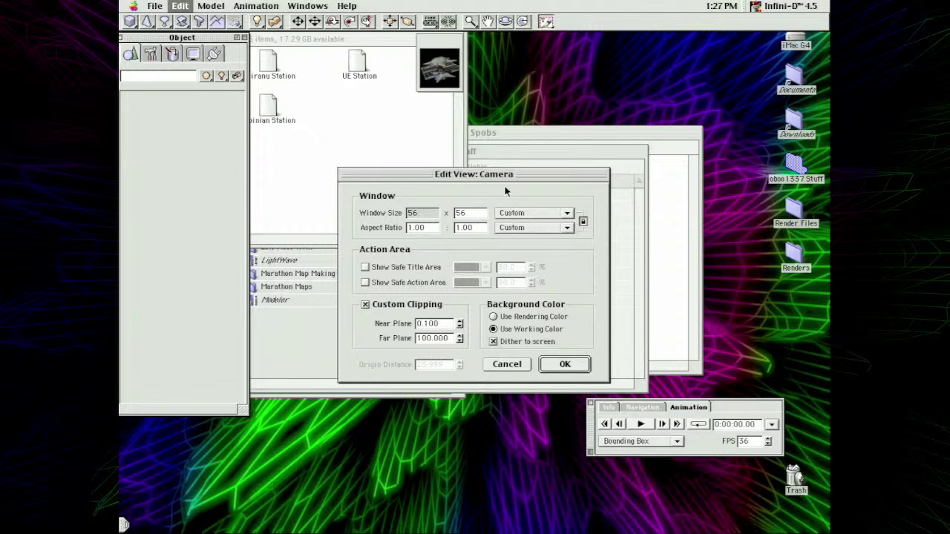
text(600)
key(Tab)
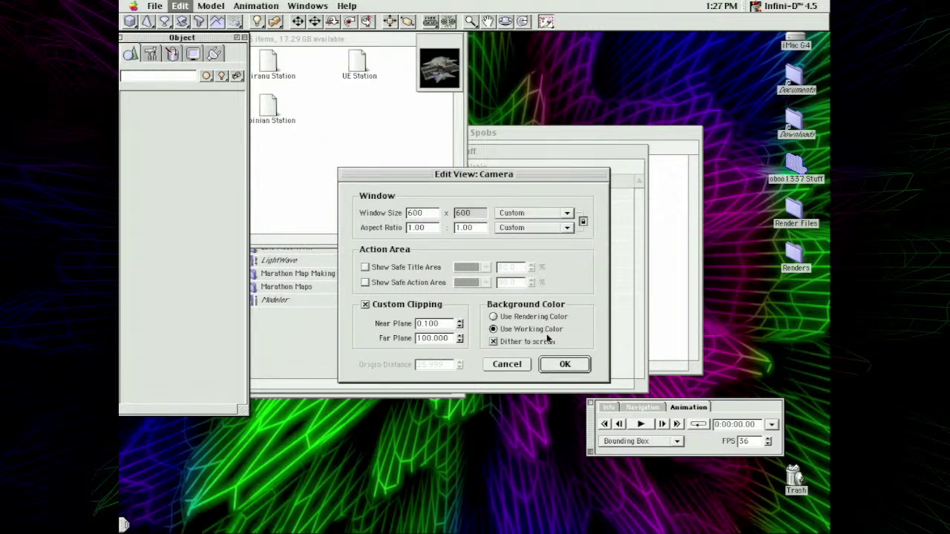
click(565, 364)
drag(562, 42, 418, 59)
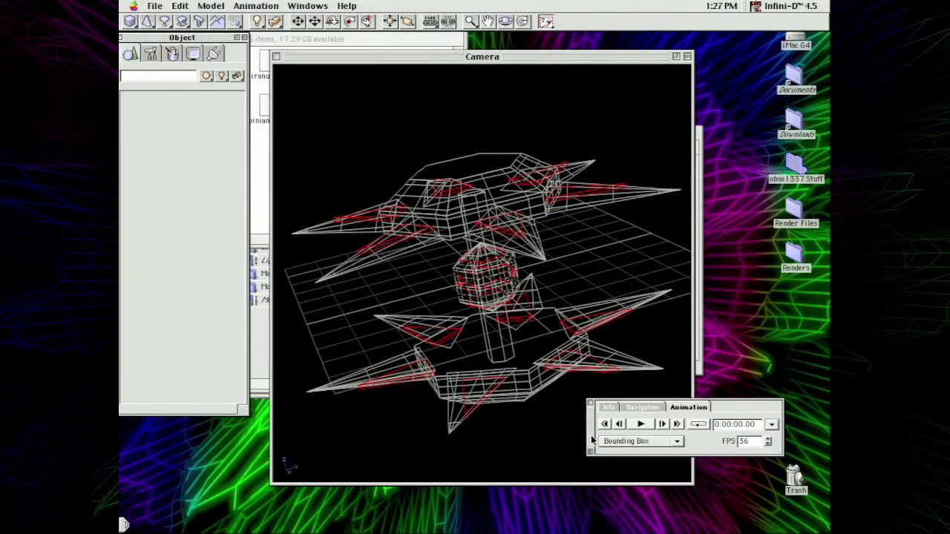
drag(594, 437, 211, 531)
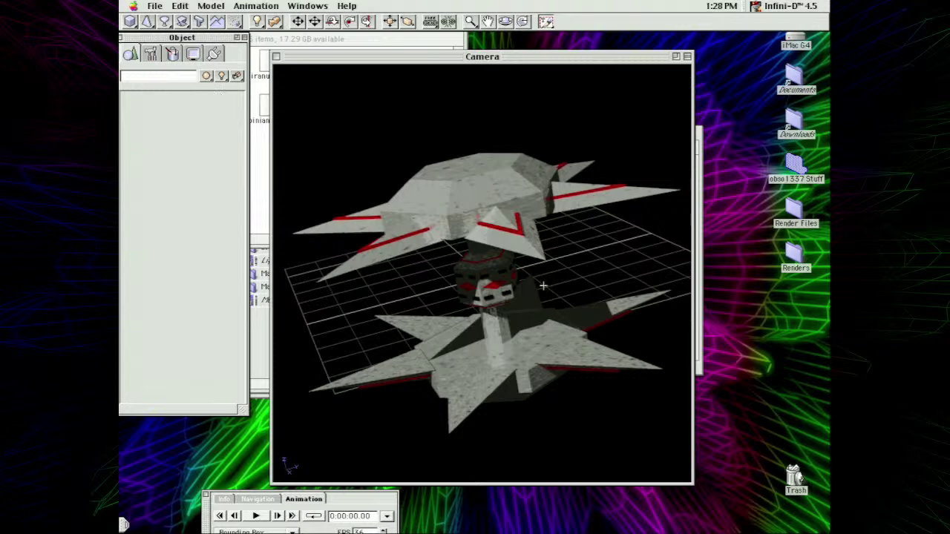
- Move the camera in close to the station's central section and set the Camera view's rendering to Phong
click(255, 499)
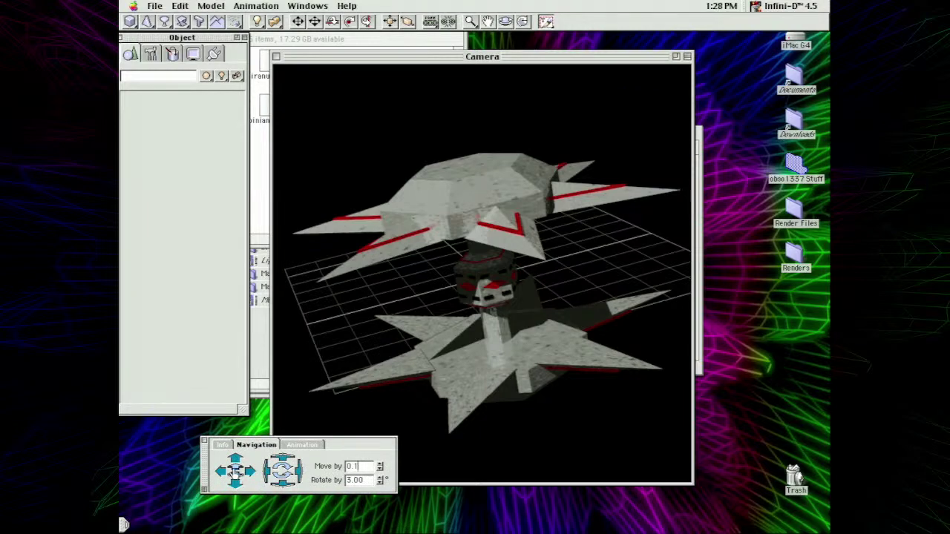
drag(234, 472, 234, 472)
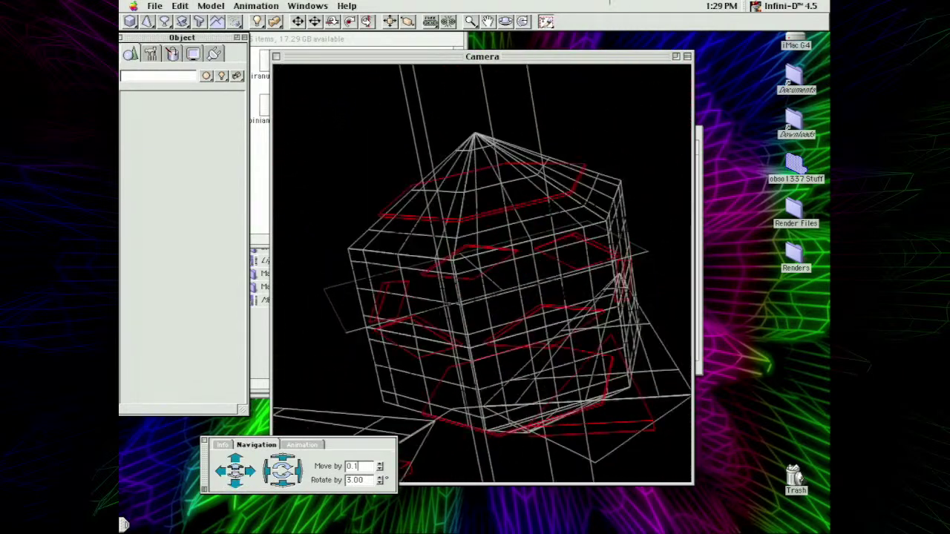
click(193, 53)
drag(173, 135, 178, 164)
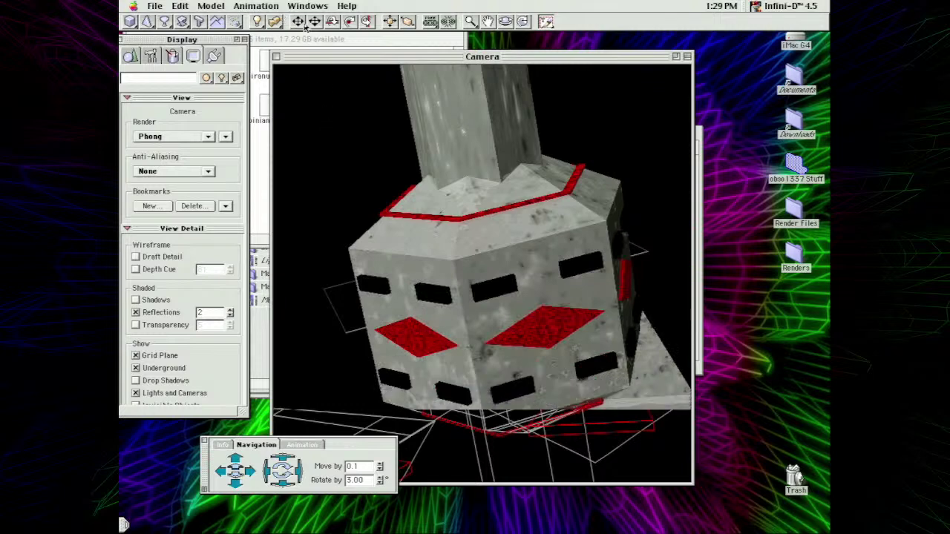
- Look through the lathe shape variants, then select the station's Central section in the Camera view and show its object settings
click(167, 24)
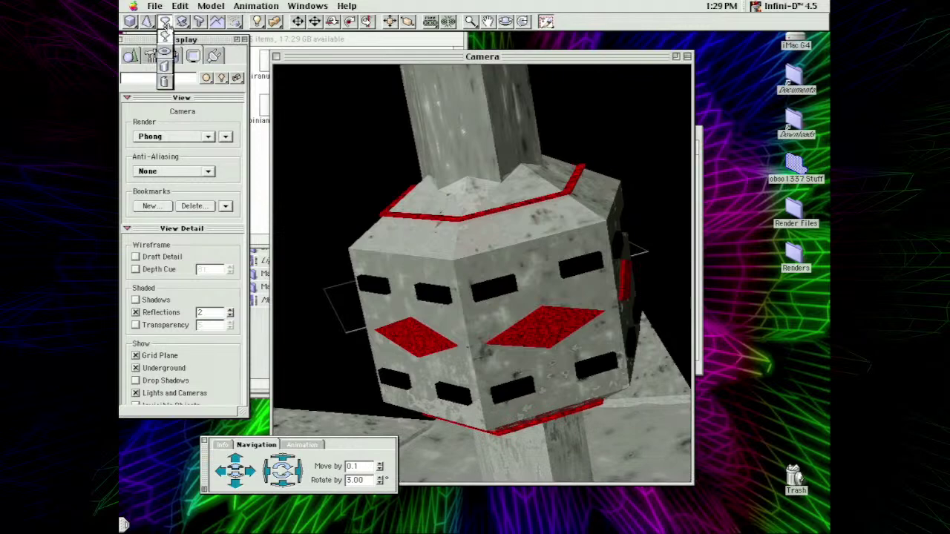
drag(166, 37, 167, 24)
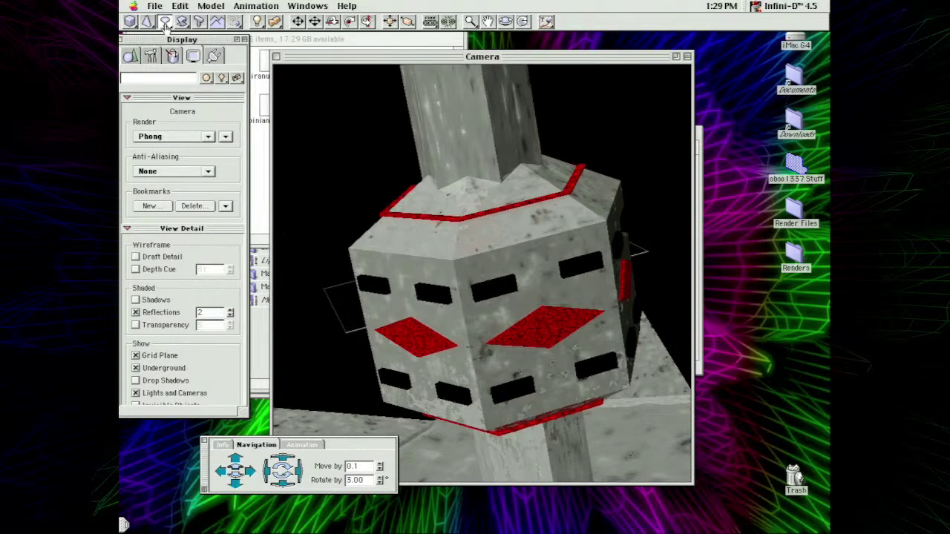
click(129, 57)
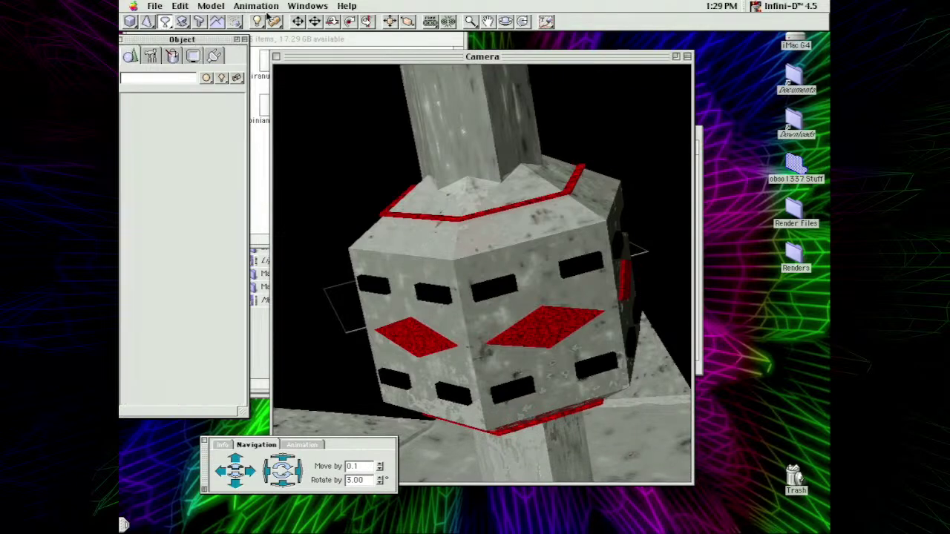
click(298, 21)
click(365, 253)
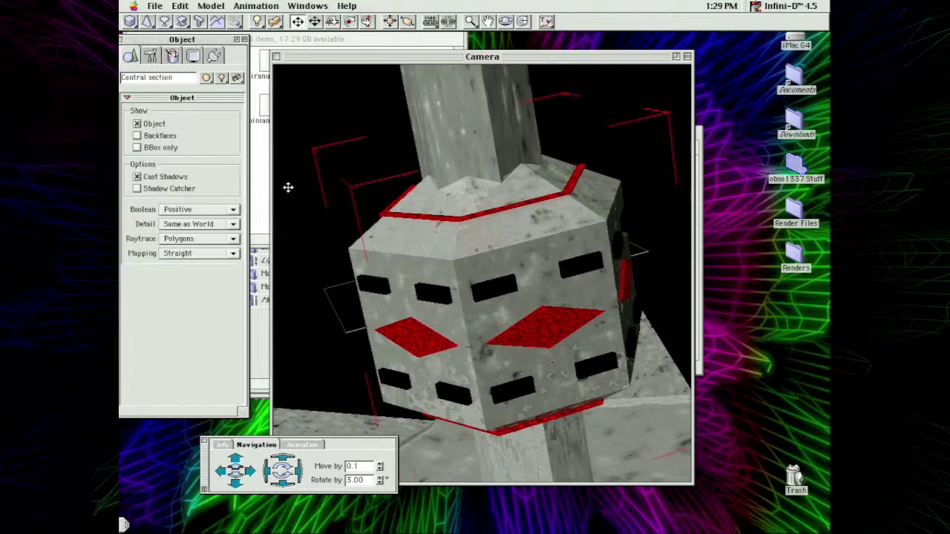
- Browse the model's list of named objects and select Thing 1 to inspect it
click(206, 81)
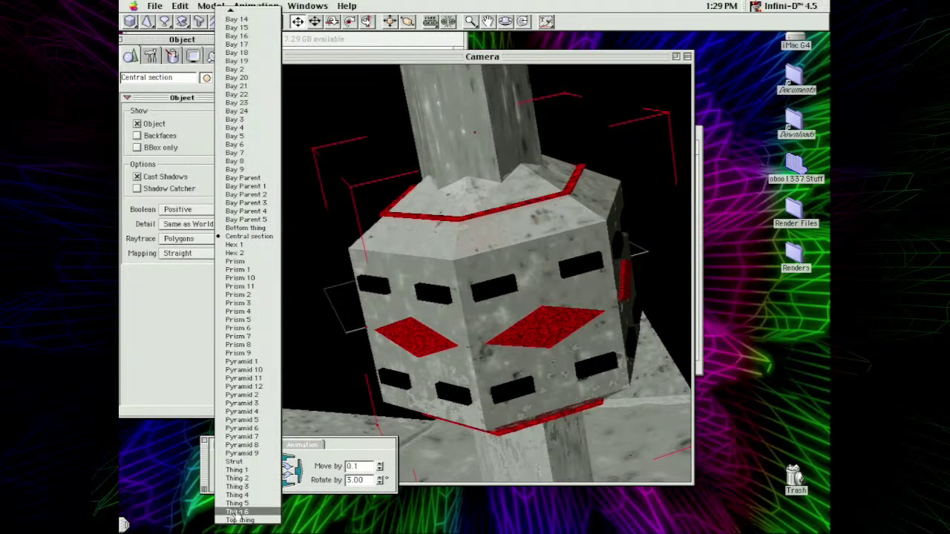
click(236, 470)
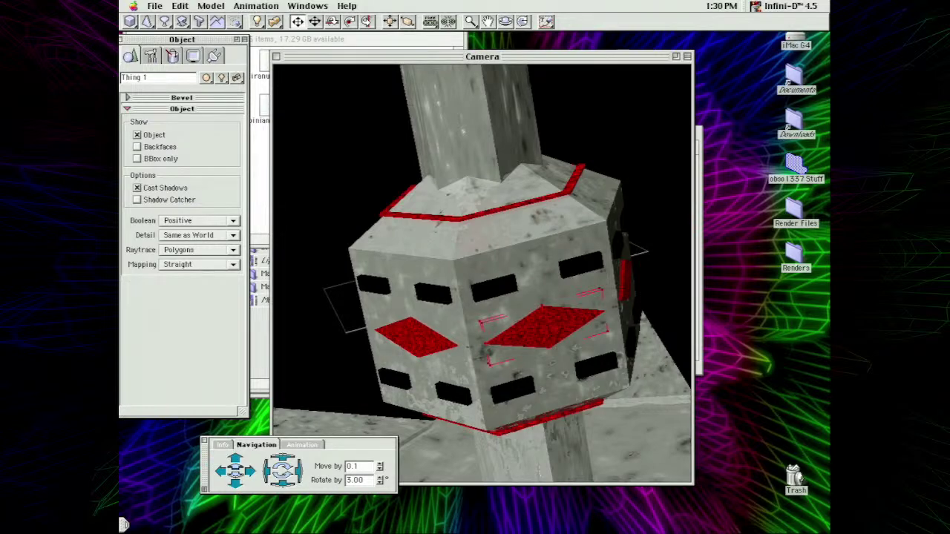
click(207, 78)
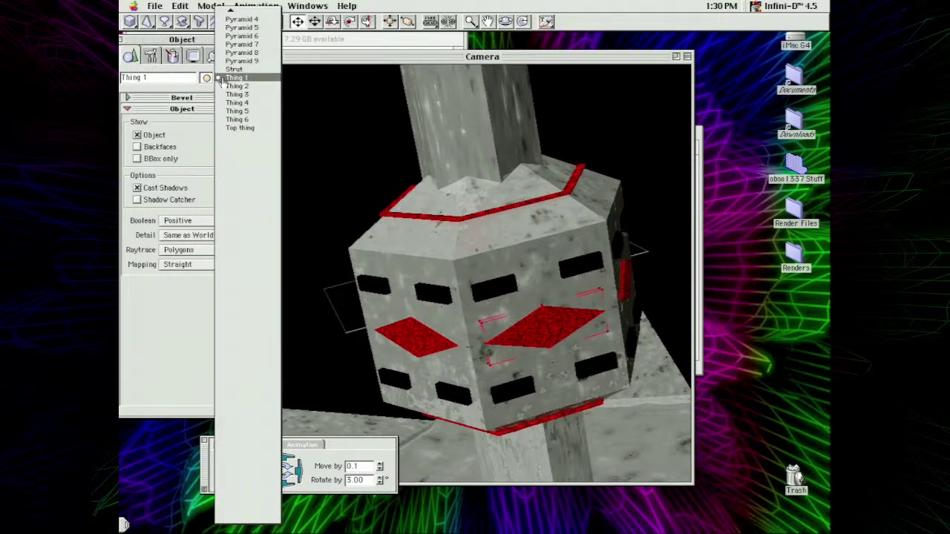
click(143, 365)
- Open the UE Station (twin docking-ring) model from the Stations subfolder of Spobs in the EVO 3D Designs folder
click(154, 6)
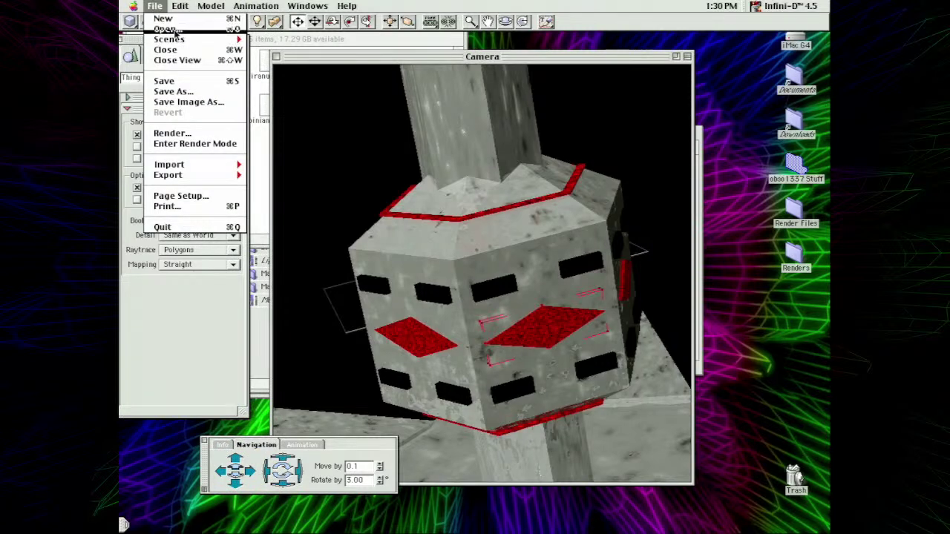
click(166, 29)
click(423, 106)
click(435, 118)
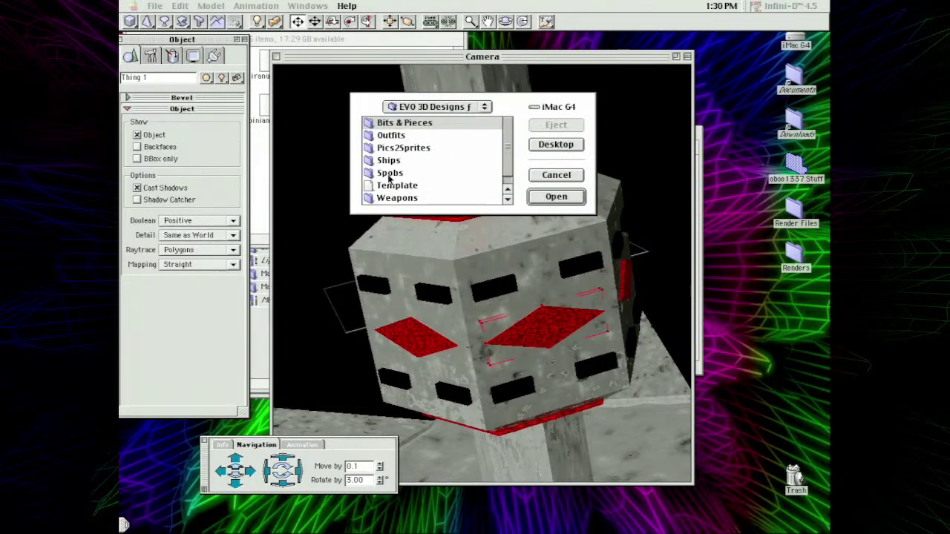
double_click(391, 173)
double_click(401, 149)
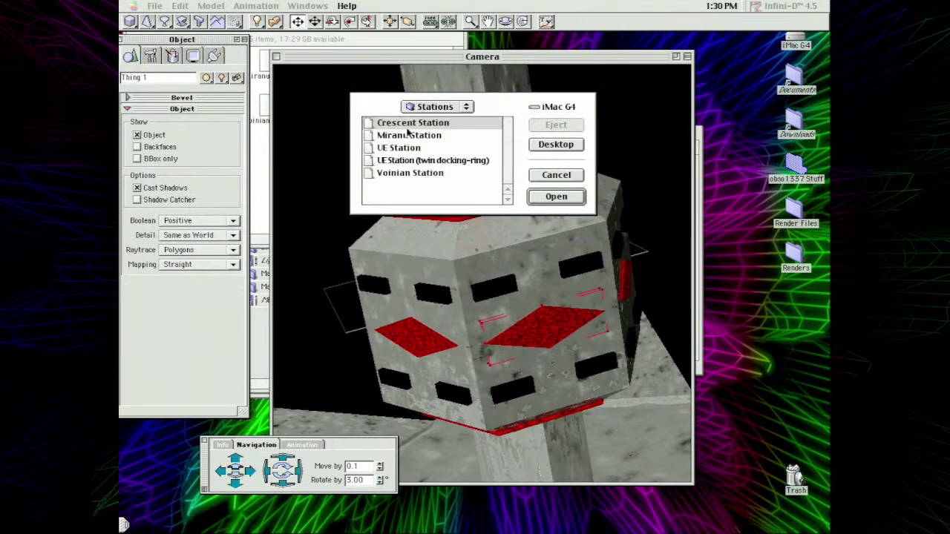
click(405, 163)
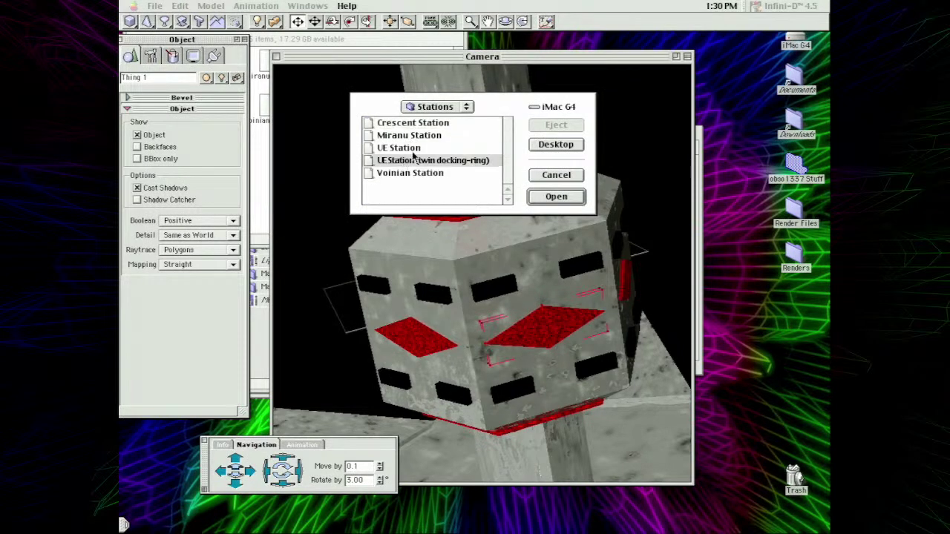
double_click(429, 162)
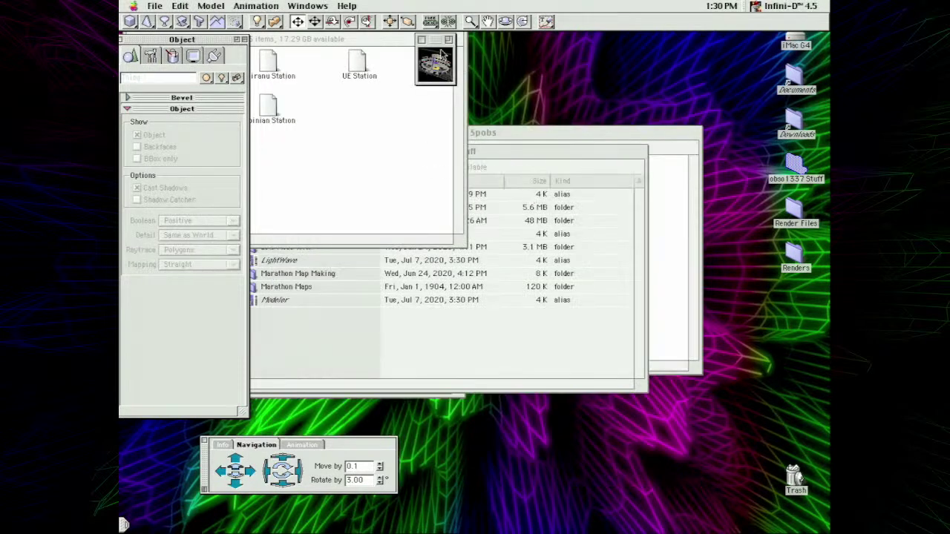
- Enlarge the Camera view's window size for the twin docking-ring station
click(180, 5)
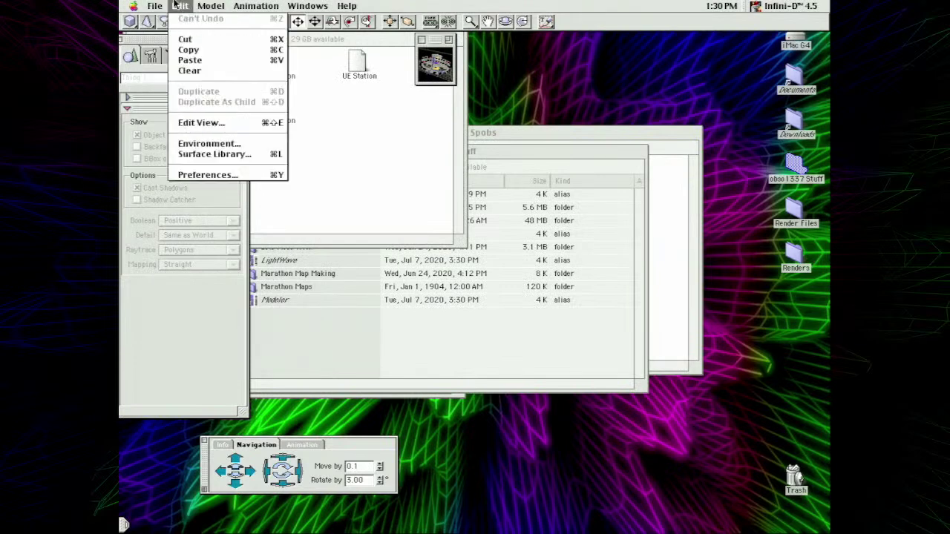
click(212, 122)
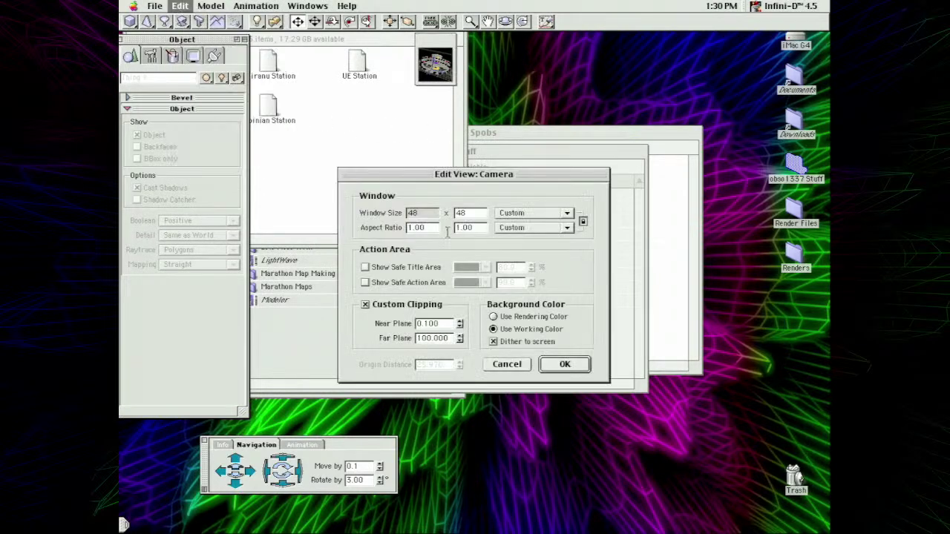
key(Return)
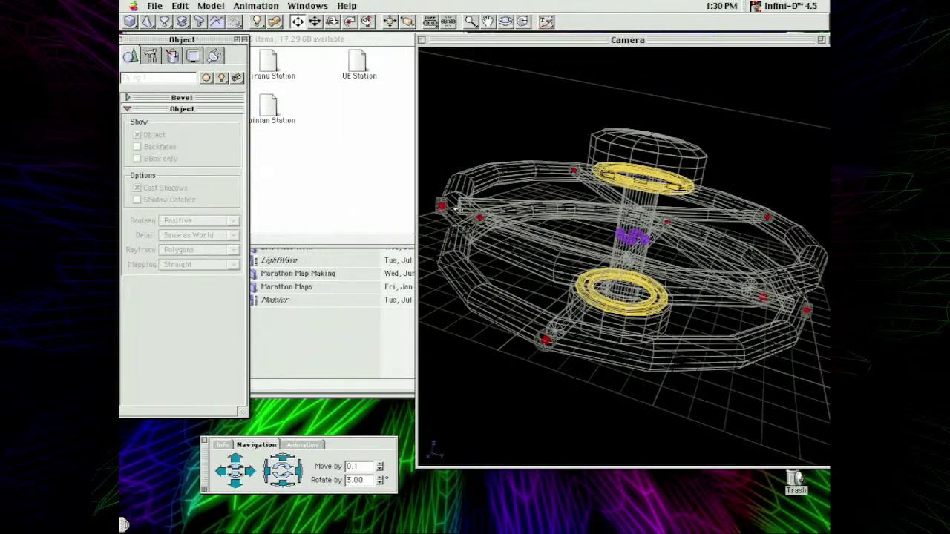
- Arrange the Camera view and the Navigation palette so the whole twin-ring station is unobstructed
drag(591, 43, 475, 55)
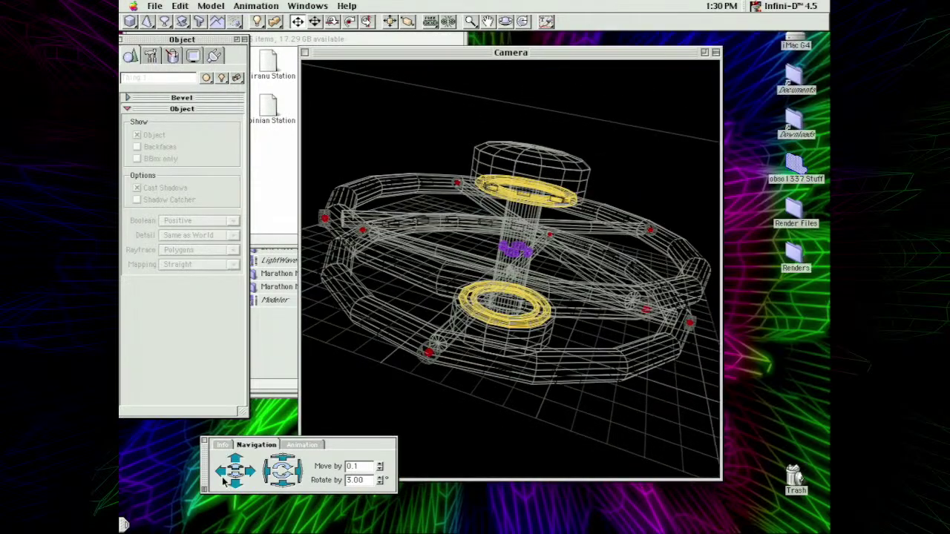
drag(205, 464, 130, 448)
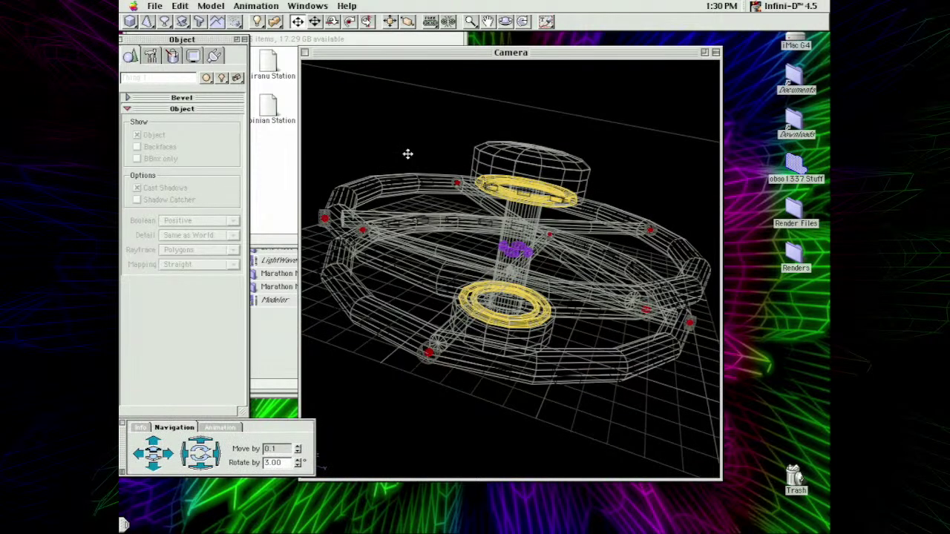
drag(445, 58, 489, 60)
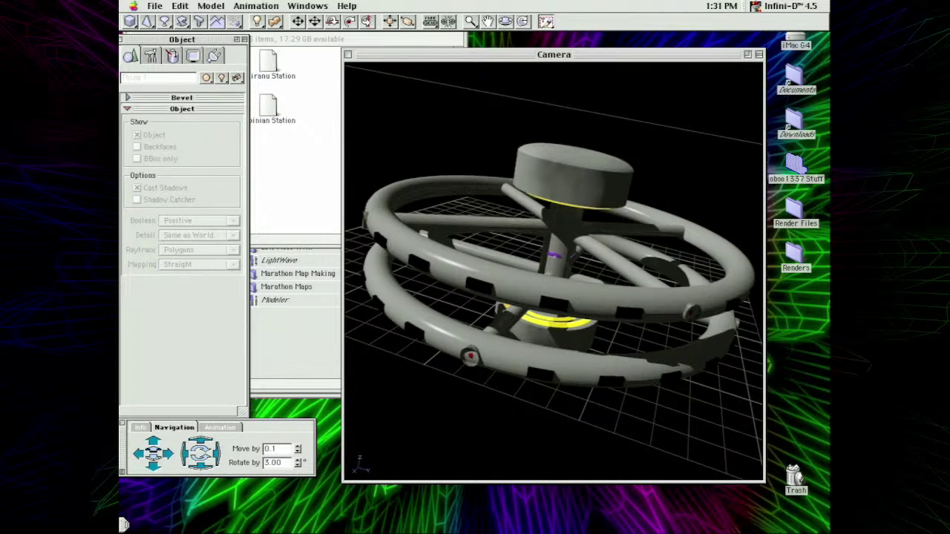
- Select a dark bay on the upper ring, then browse the model's named objects and select Centre section
click(297, 22)
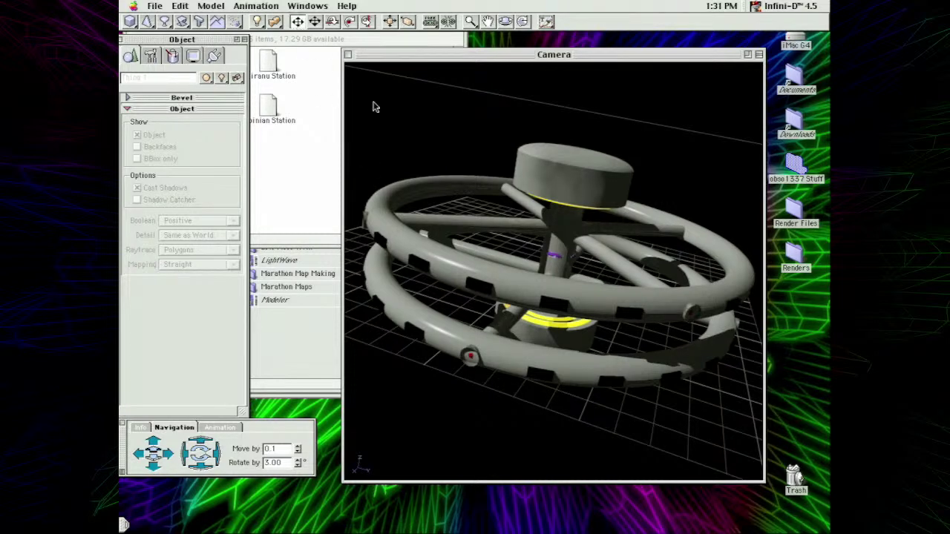
click(484, 286)
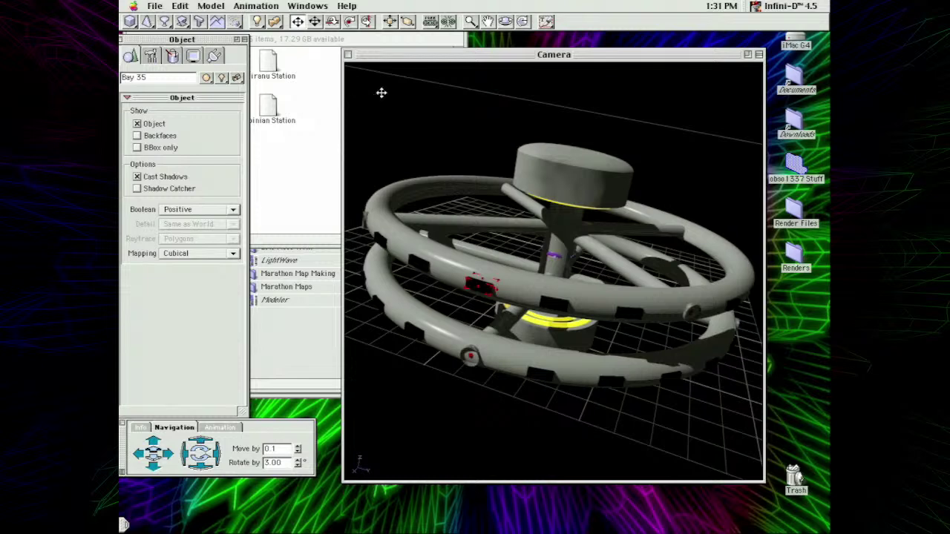
click(206, 78)
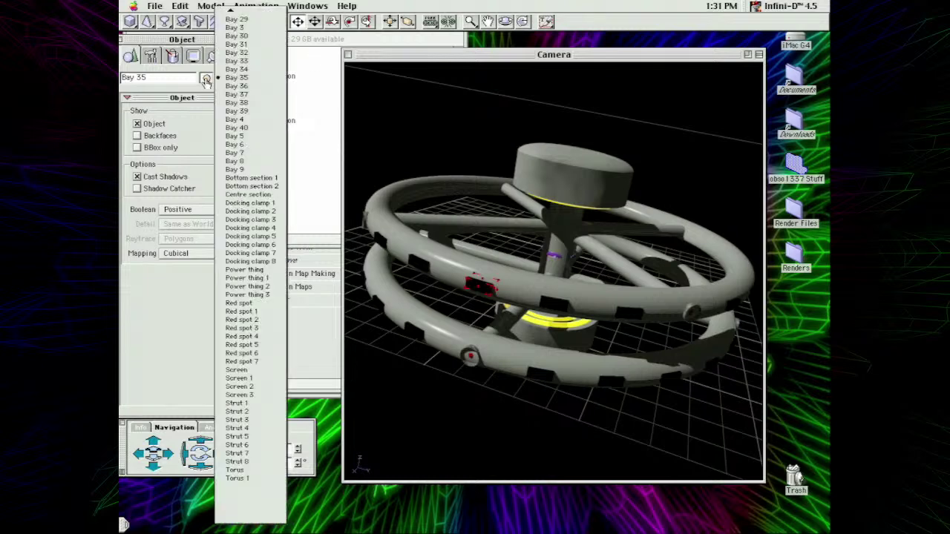
mouse_move(260, 4)
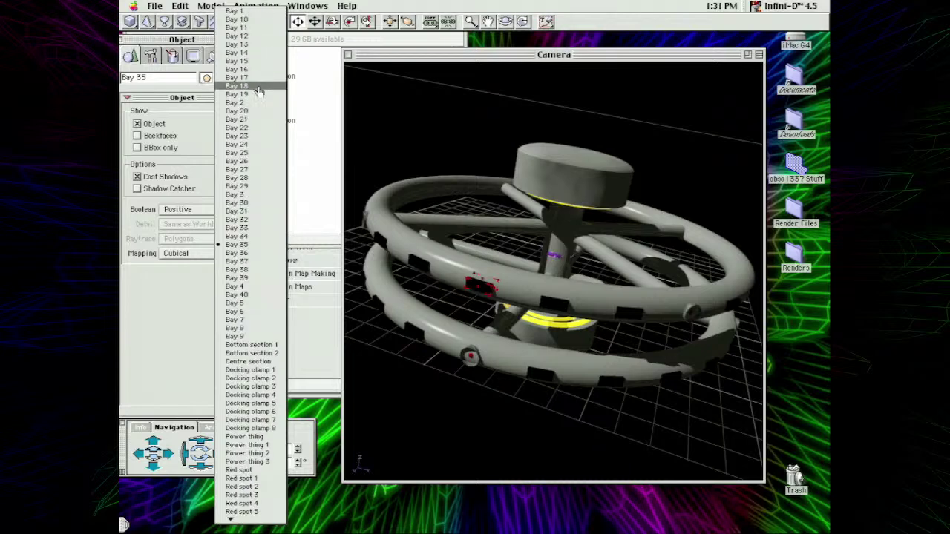
click(265, 363)
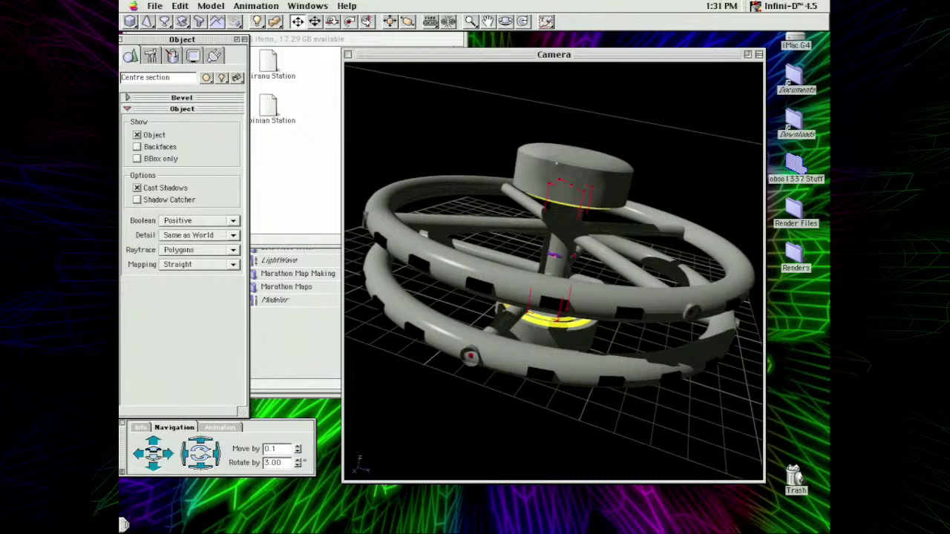
- Open the drum at the top of the station in the object editor to inspect its lathe profile, and return to the scene
key(Tab)
double_click(555, 180)
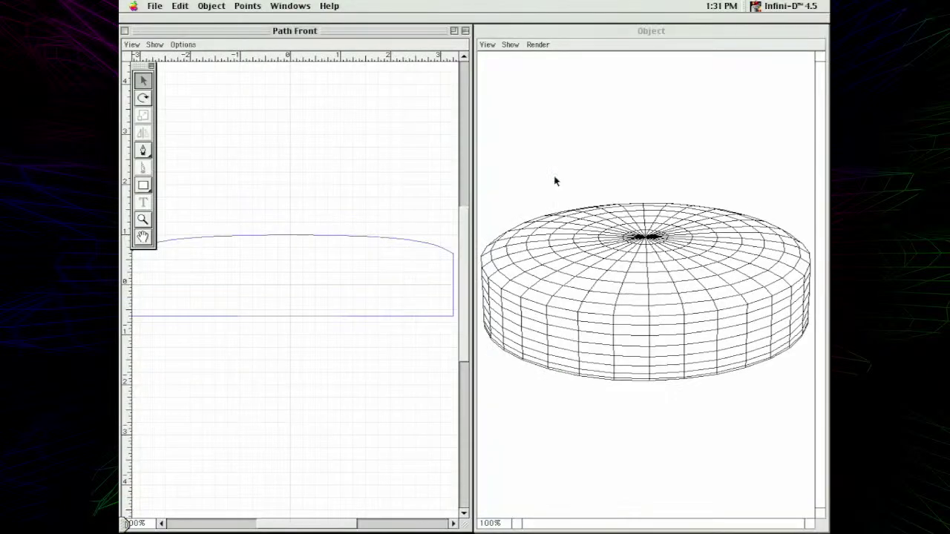
click(246, 6)
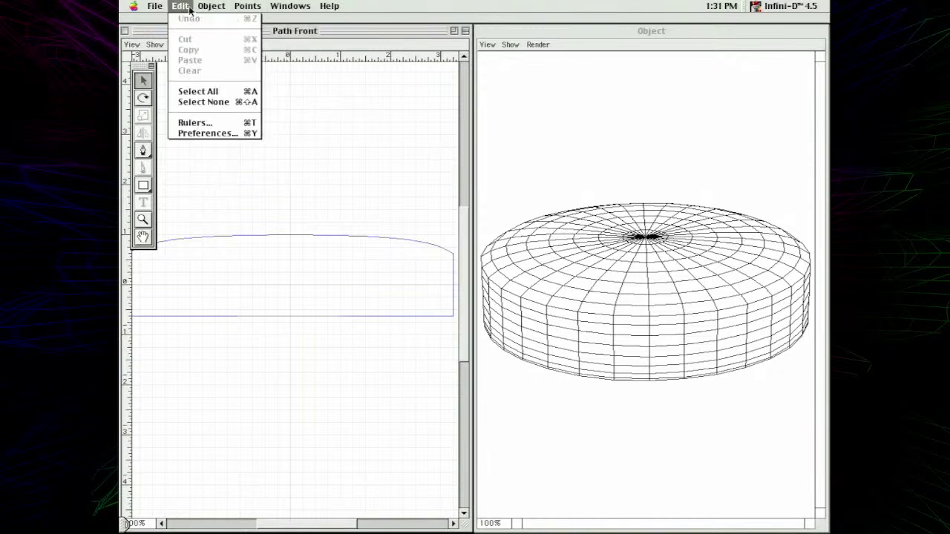
mouse_move(156, 4)
click(181, 81)
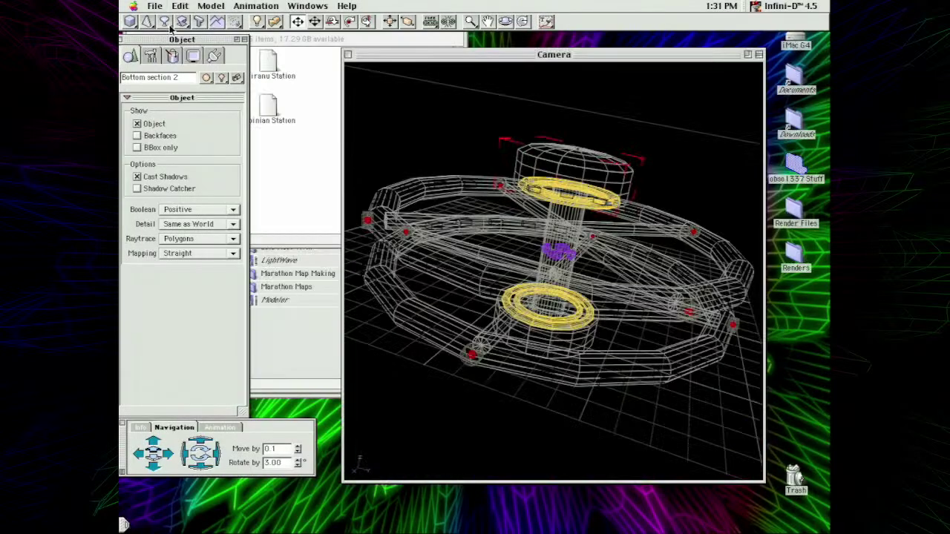
click(163, 8)
click(165, 10)
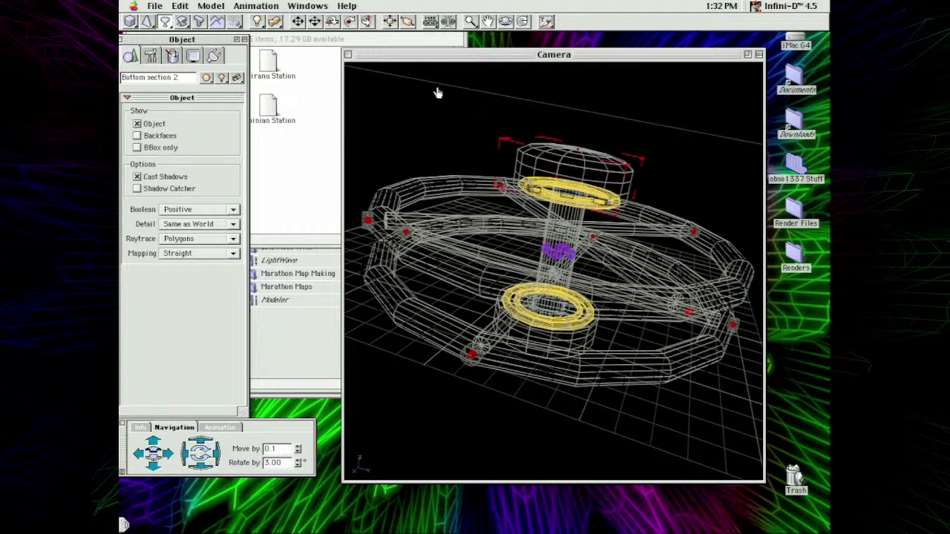
click(423, 145)
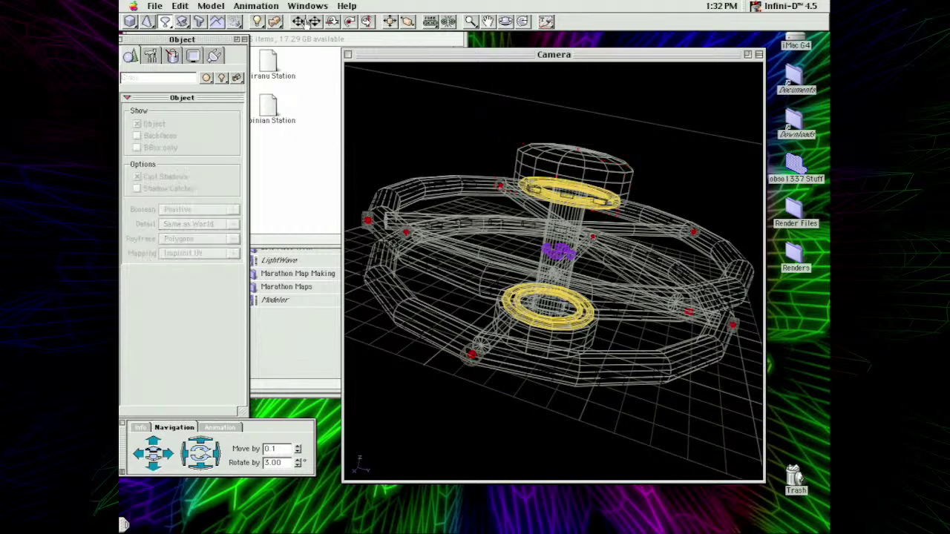
- Open the docking ring Torus 1 in the object editor to inspect its profile, and return to the scene
click(297, 23)
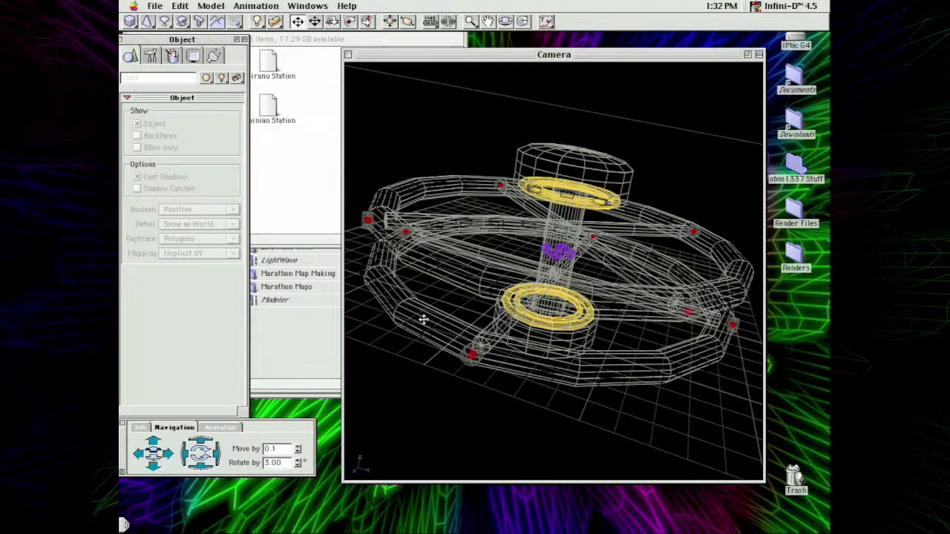
double_click(429, 202)
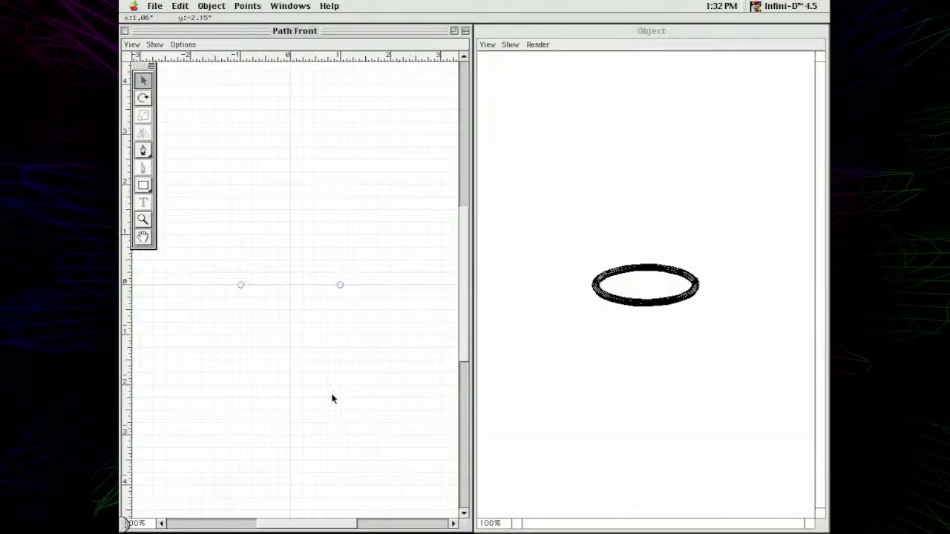
click(154, 6)
key(super+e)
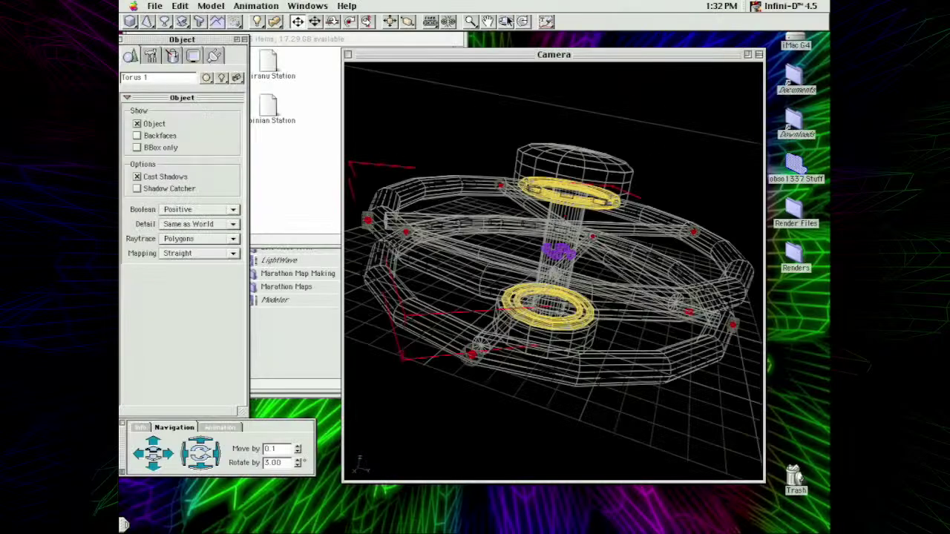
- Set the Camera view's render mode to Flat for the twin-ring station
click(545, 21)
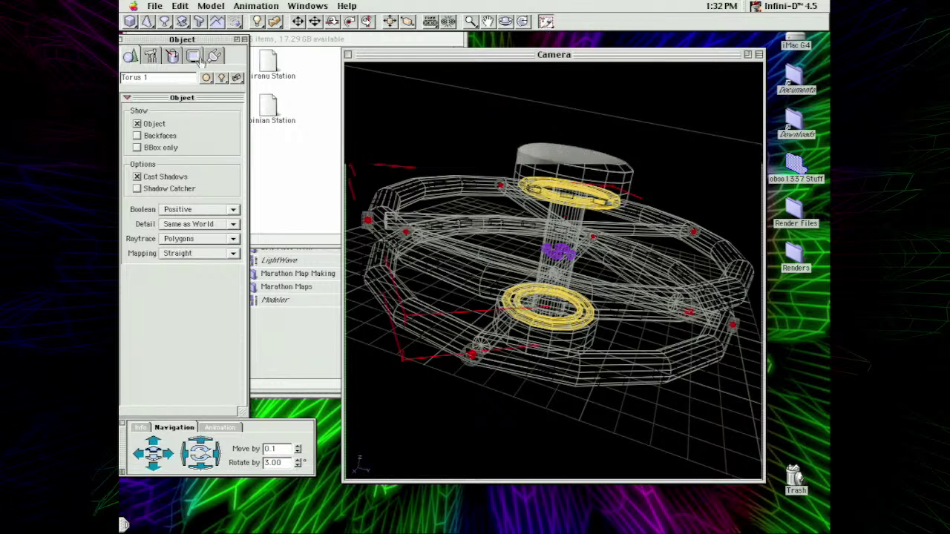
click(193, 58)
click(169, 134)
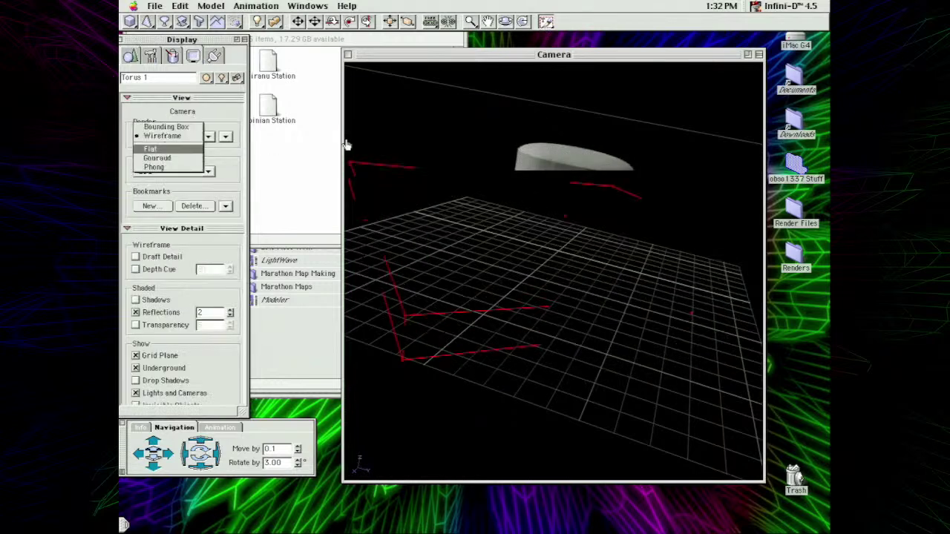
key(Return)
- Select Bottom section 2 and inspect its Cruiser Body surface and Corrosion effect settings, leaving both without changes
click(297, 22)
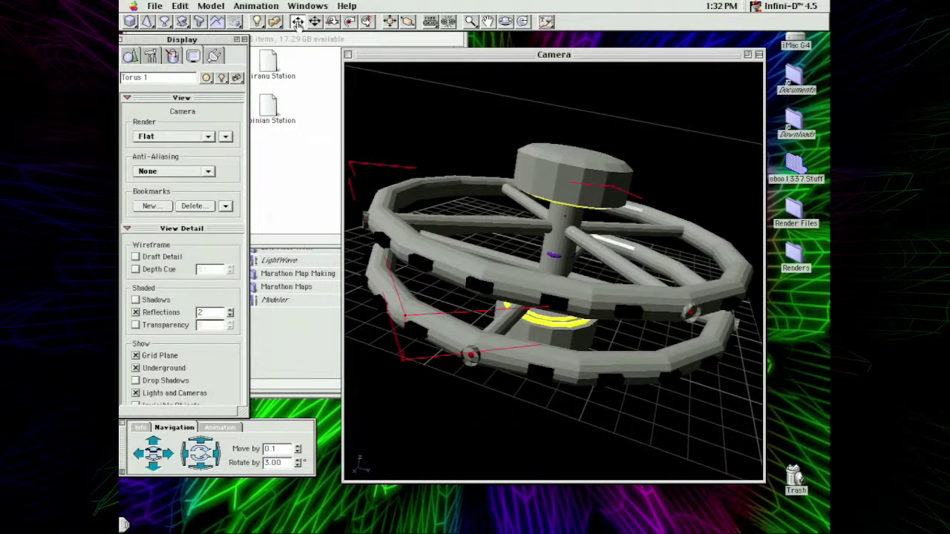
key(Tab)
click(174, 54)
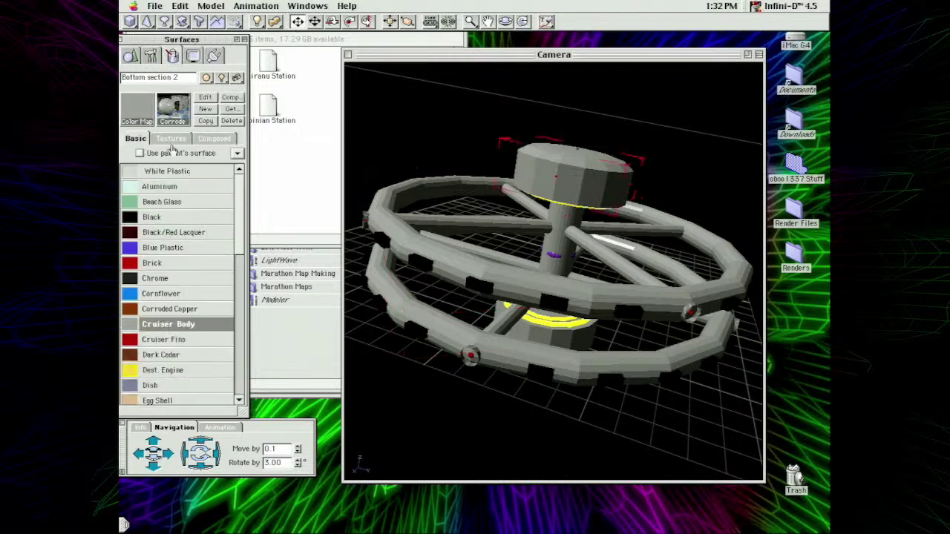
click(206, 97)
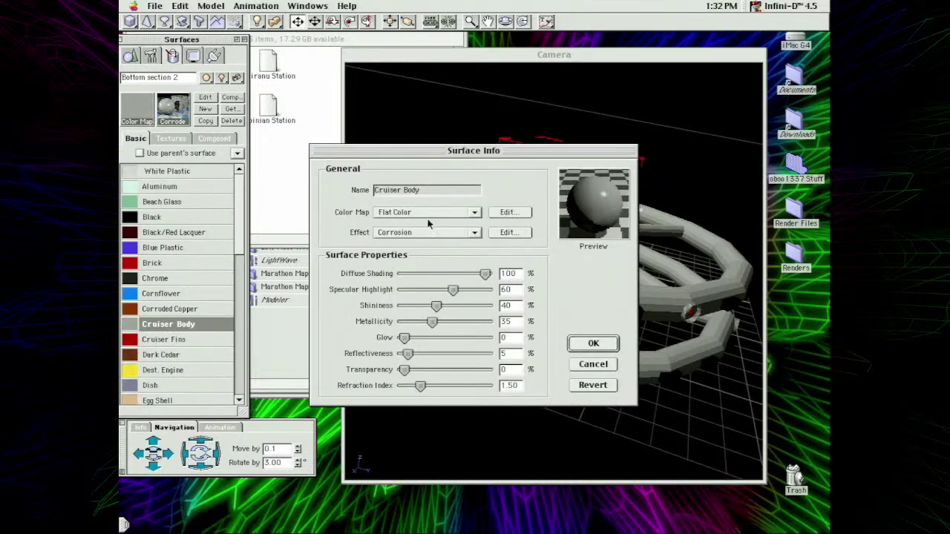
click(494, 232)
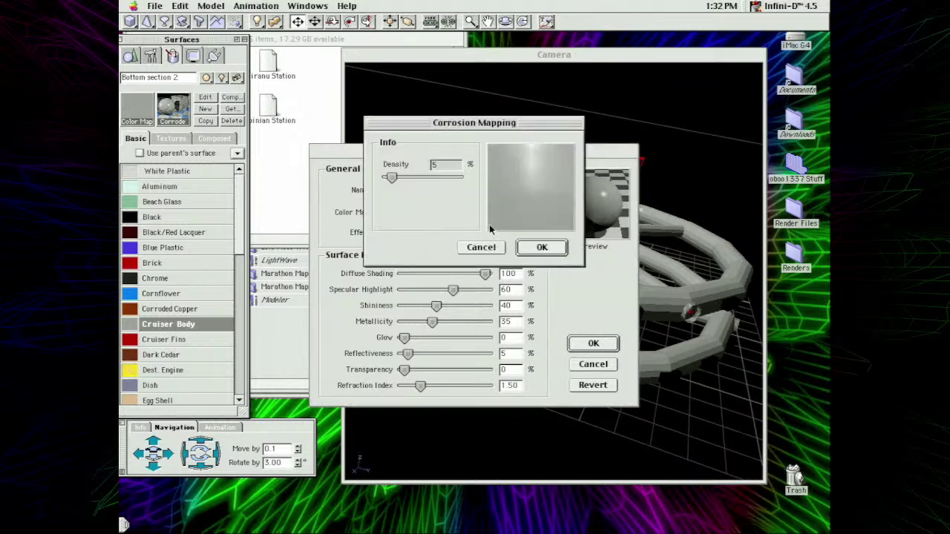
click(476, 247)
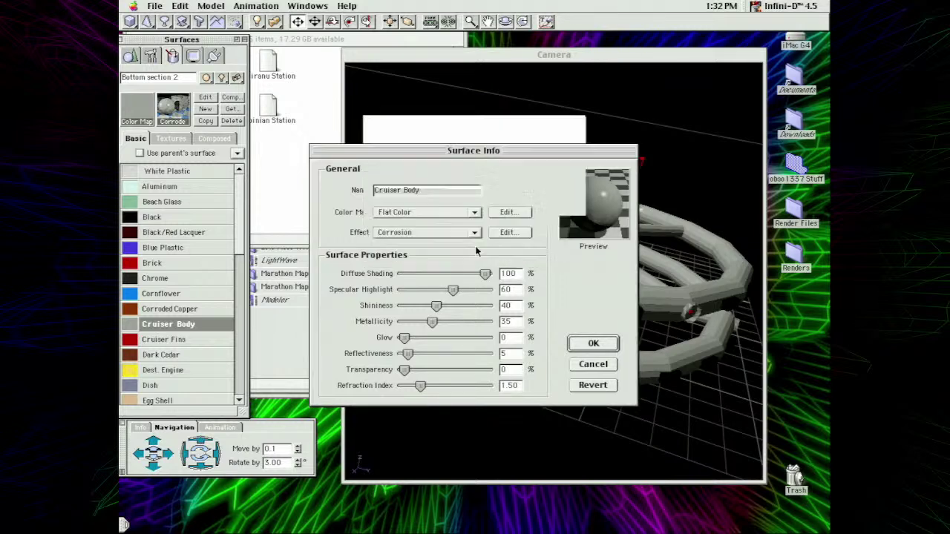
click(587, 366)
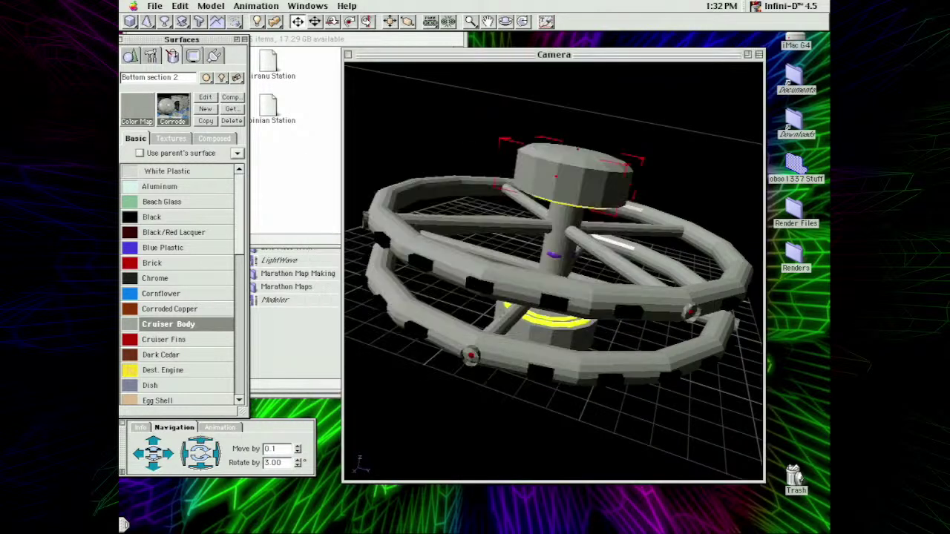
- Open the blue bowl-shaped station model with the yellow rings
click(180, 6)
click(167, 29)
double_click(416, 136)
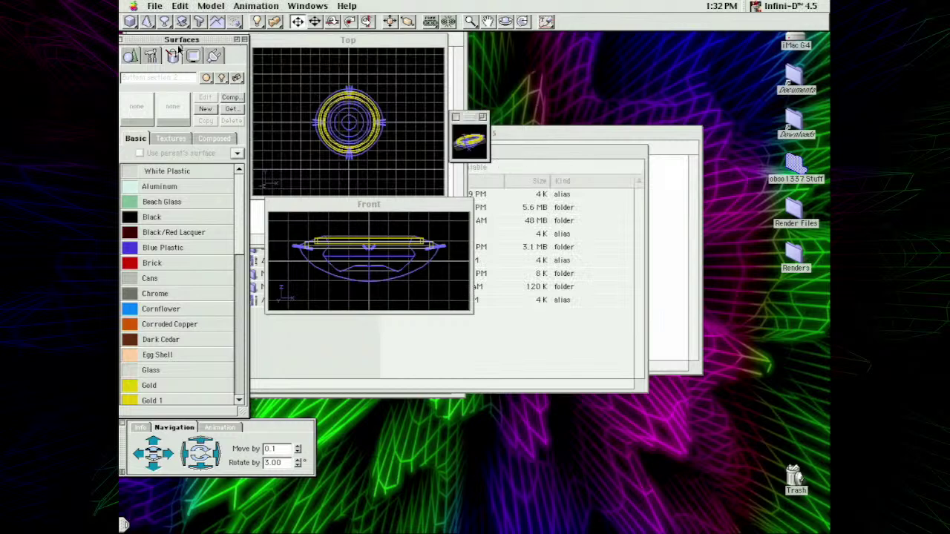
- Set the Camera view's window size to about 600 by 600 pixels and move the view clear of the palettes
click(181, 6)
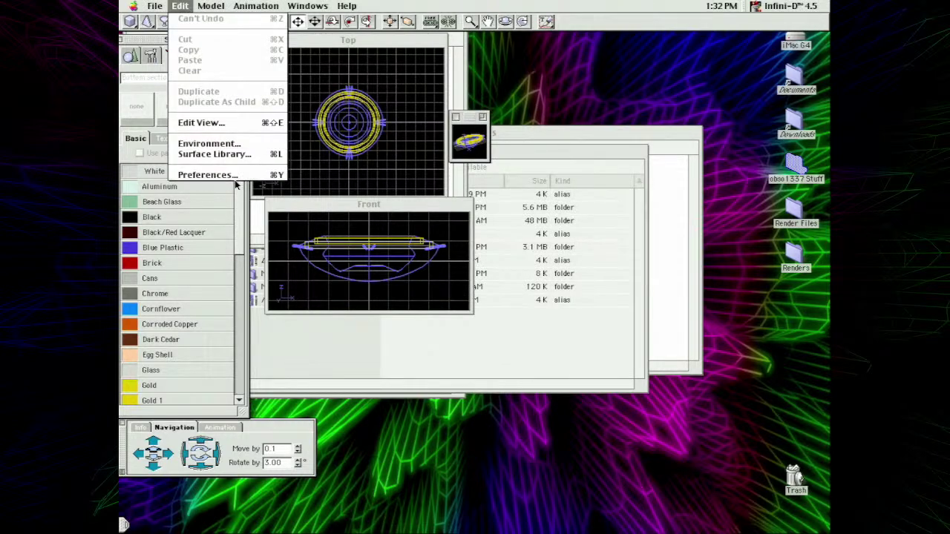
click(201, 123)
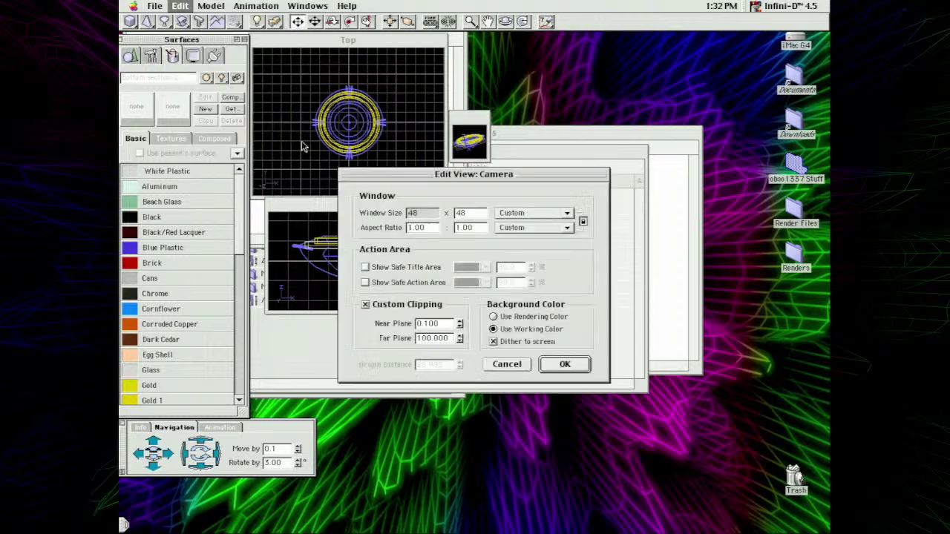
text(640)
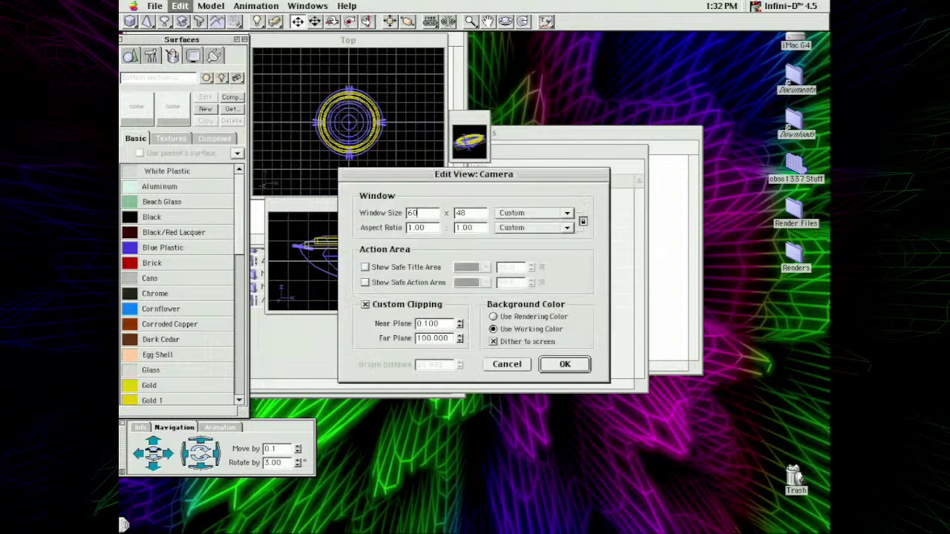
key(Tab)
text(640)
key(Return)
drag(636, 117, 499, 72)
- Render the bowl-shaped station in the Camera view with Flat shading, and switch the render mode to Phong
click(215, 59)
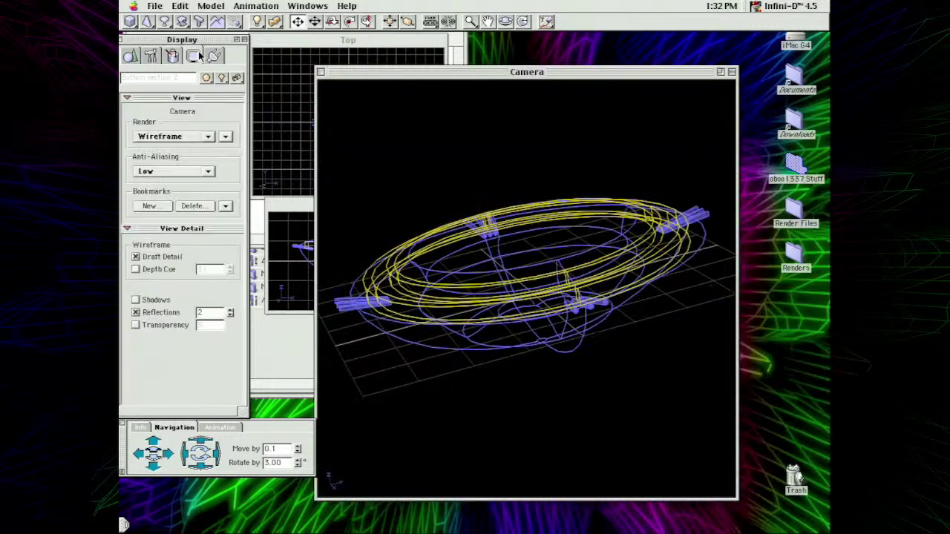
click(158, 135)
click(153, 149)
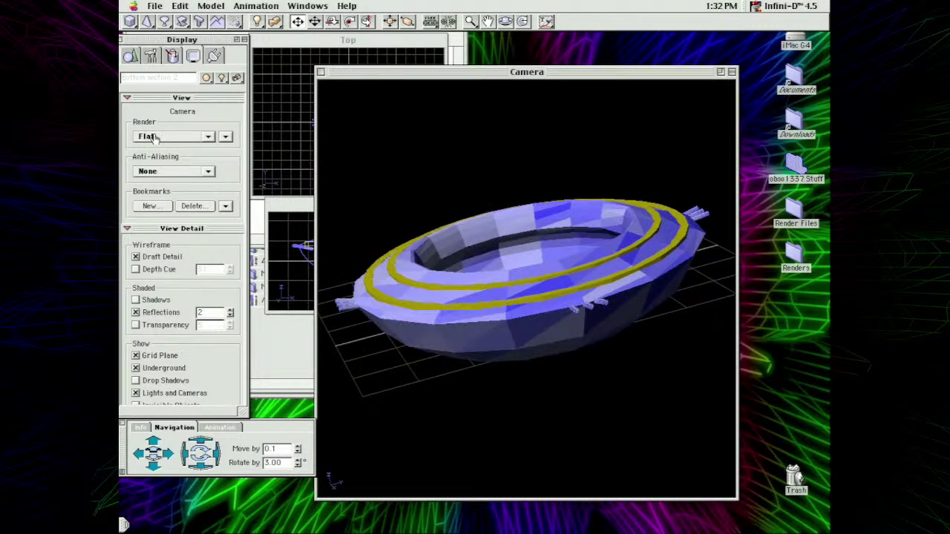
click(167, 136)
click(160, 154)
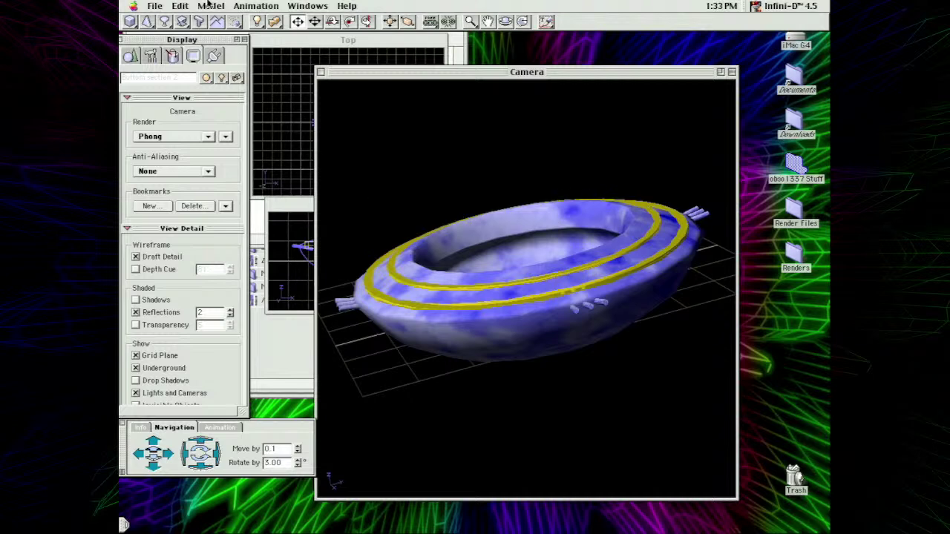
- Open the Station Bowl in the object editor to inspect its lathe profile, and return to the scene
double_click(517, 333)
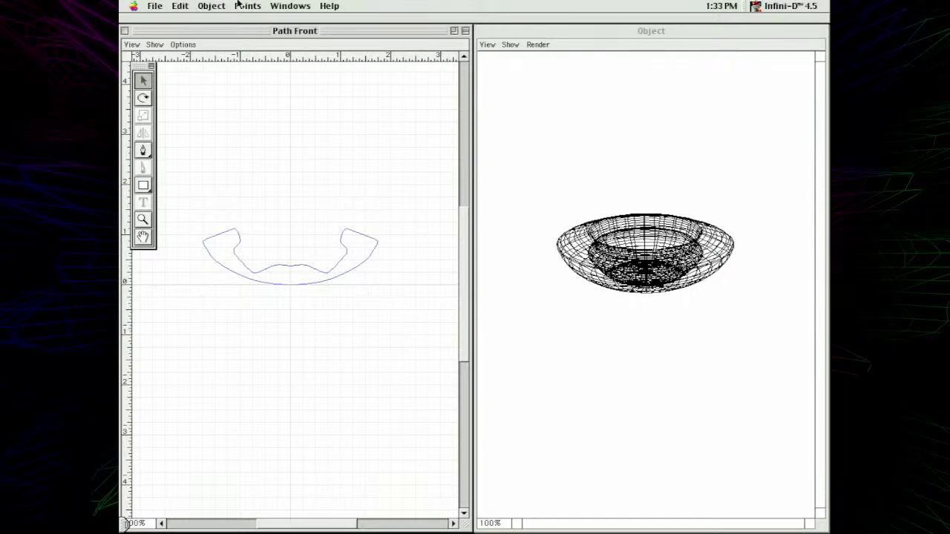
click(162, 5)
click(181, 80)
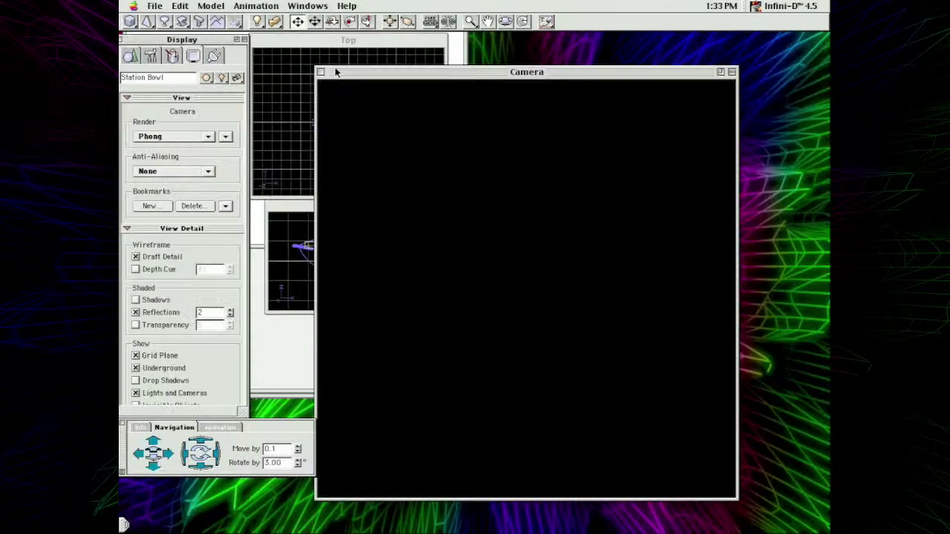
- Browse the bowl-shaped station's named objects and select Window
click(206, 78)
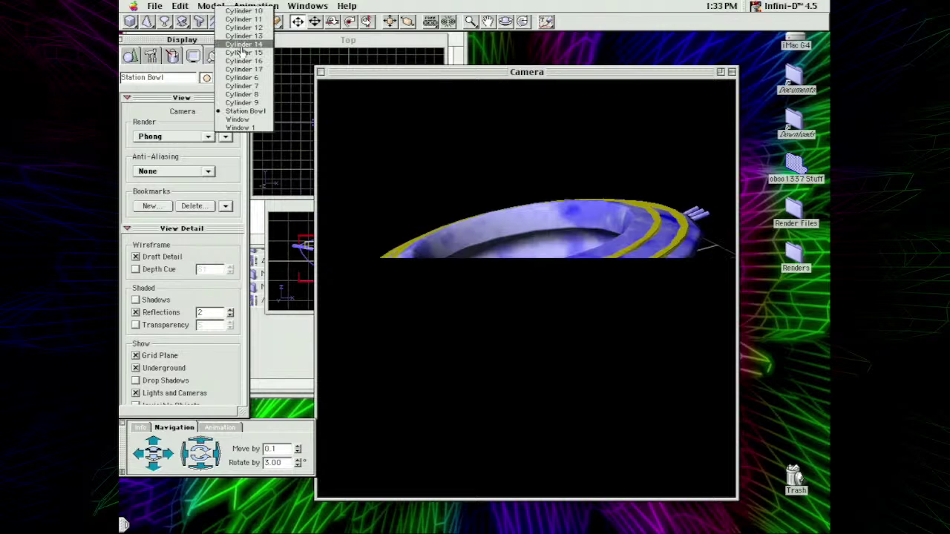
click(237, 120)
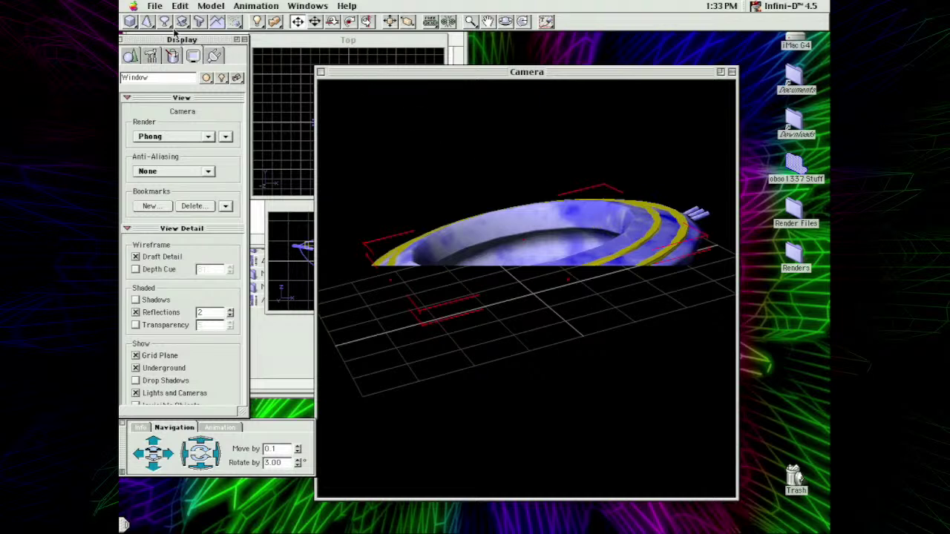
- Open the Miranu Station model and, after it, the Crescent Station model from the Stations folder
click(155, 6)
click(167, 28)
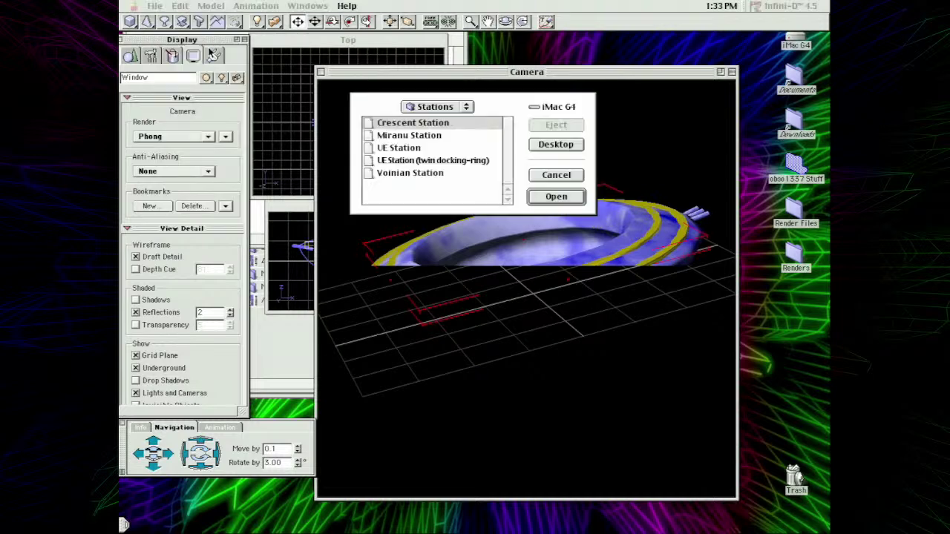
double_click(413, 137)
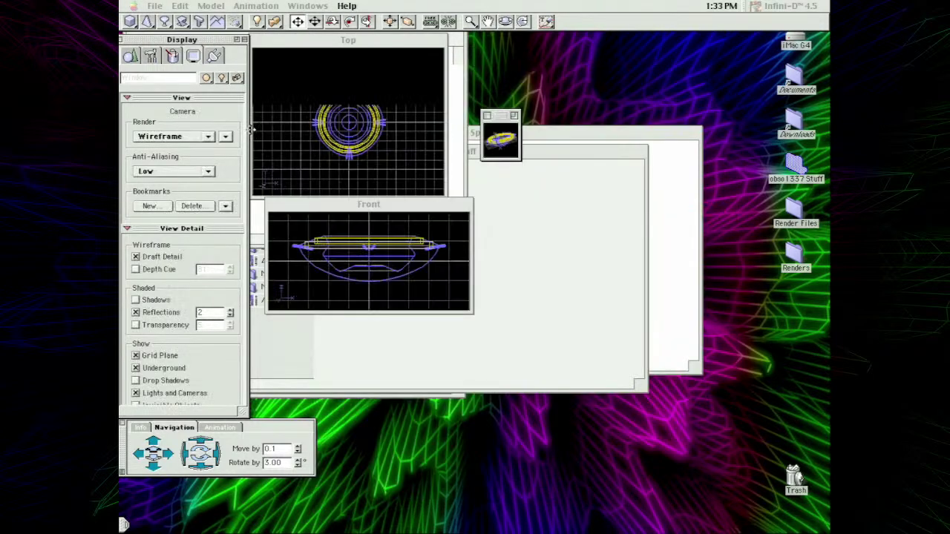
click(155, 6)
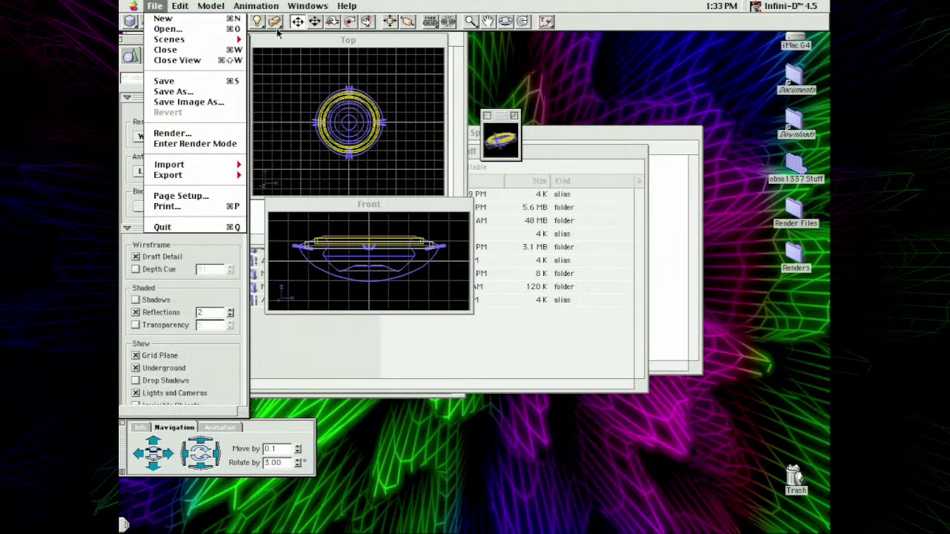
click(167, 27)
double_click(416, 123)
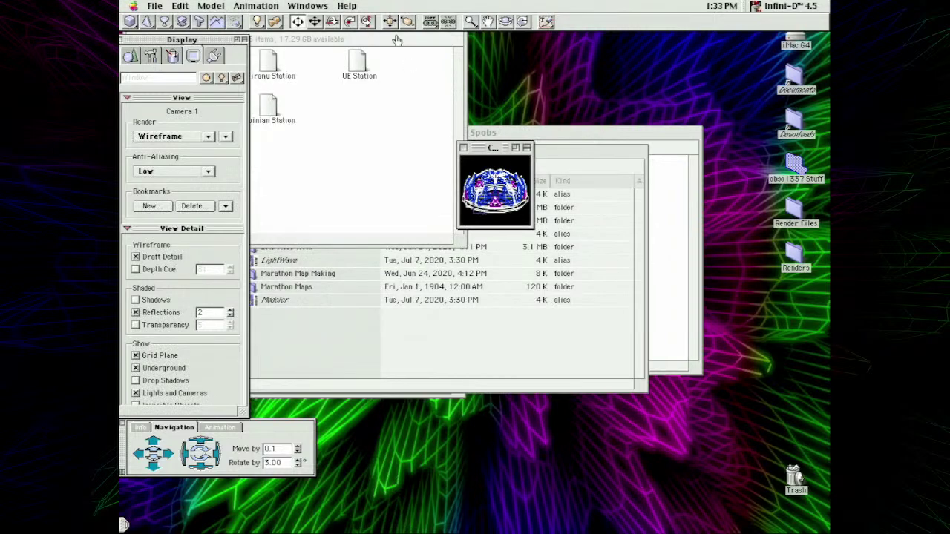
- Set the Camera 1 view's window size to about 600 by 600 pixels and move the view clear of the palettes
click(155, 6)
click(220, 123)
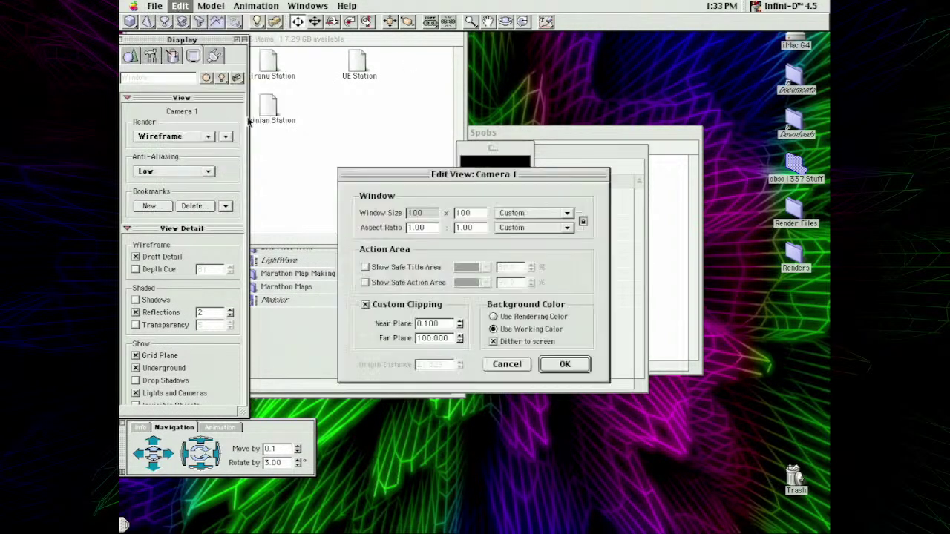
click(507, 365)
click(181, 6)
click(205, 124)
drag(457, 176, 492, 270)
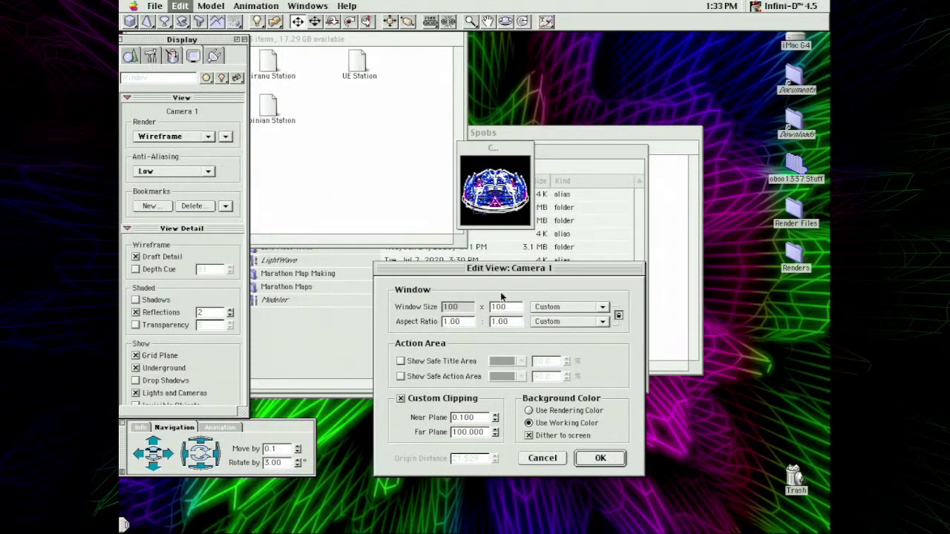
text(500)
key(Return)
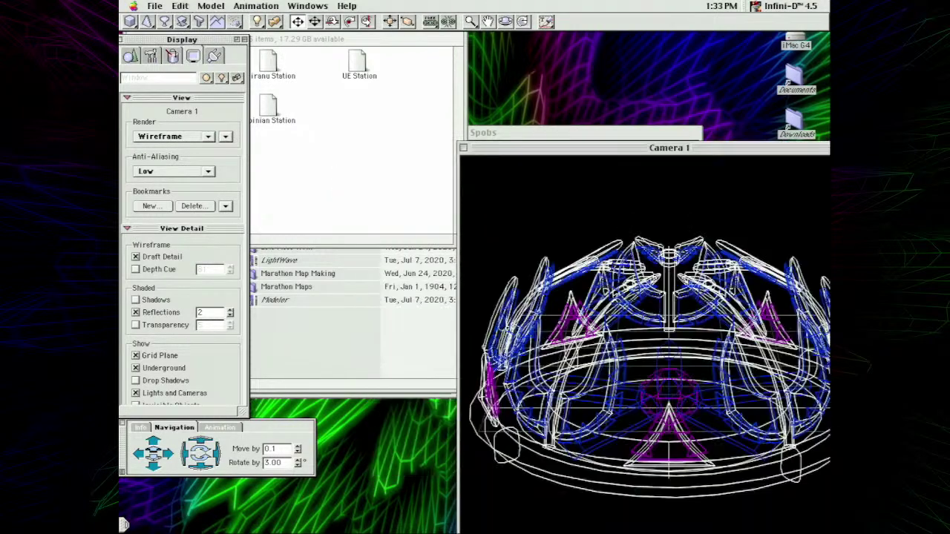
drag(589, 150, 431, 84)
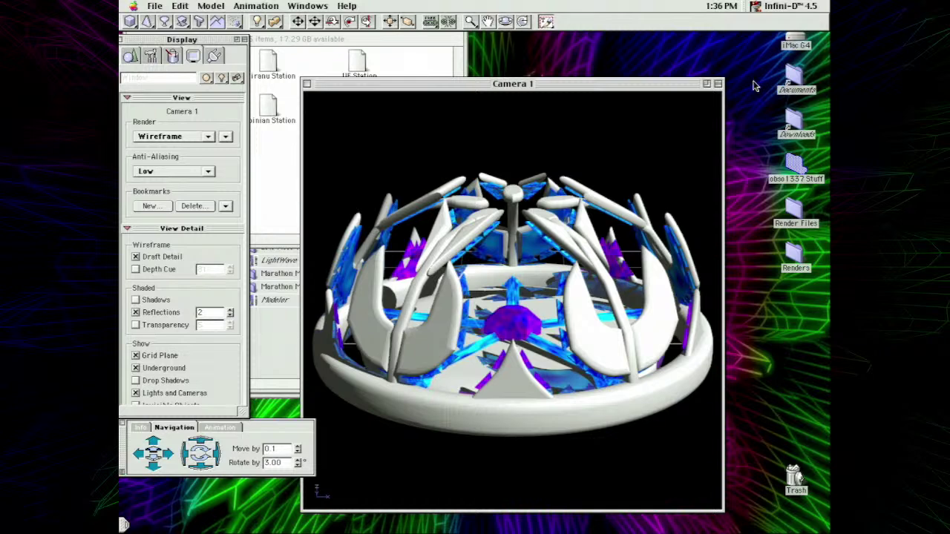
- Render the Crescent Station in Phong mode, moving and orbiting the camera close to the blue crystal-edged panels
drag(175, 137, 169, 166)
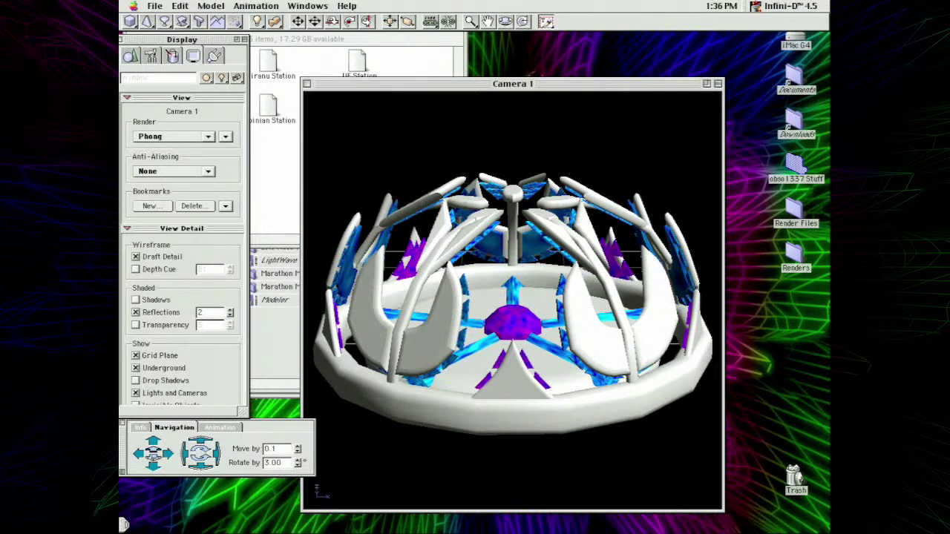
drag(154, 457, 153, 455)
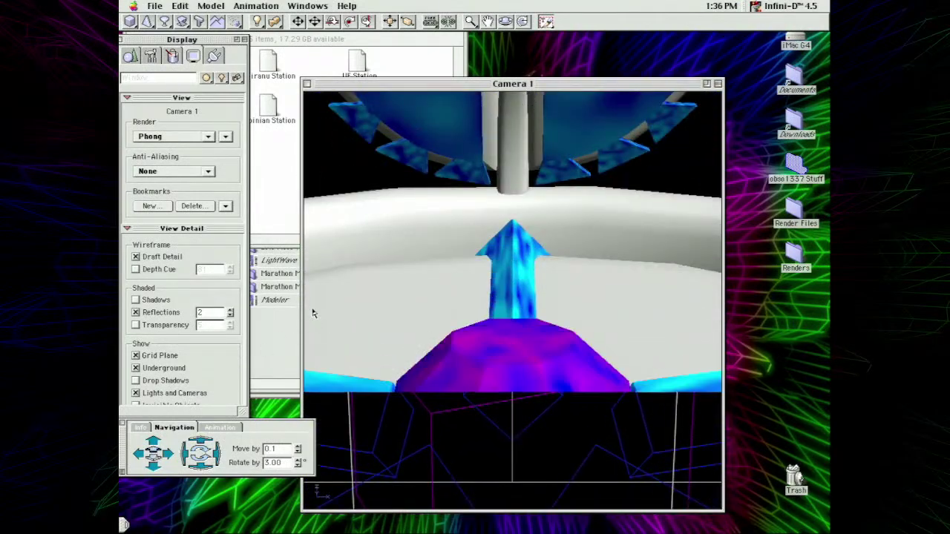
click(506, 21)
mouse_move(515, 222)
mouse_down()
mouse_move(503, 240)
mouse_move(532, 222)
mouse_up()
drag(577, 186, 567, 203)
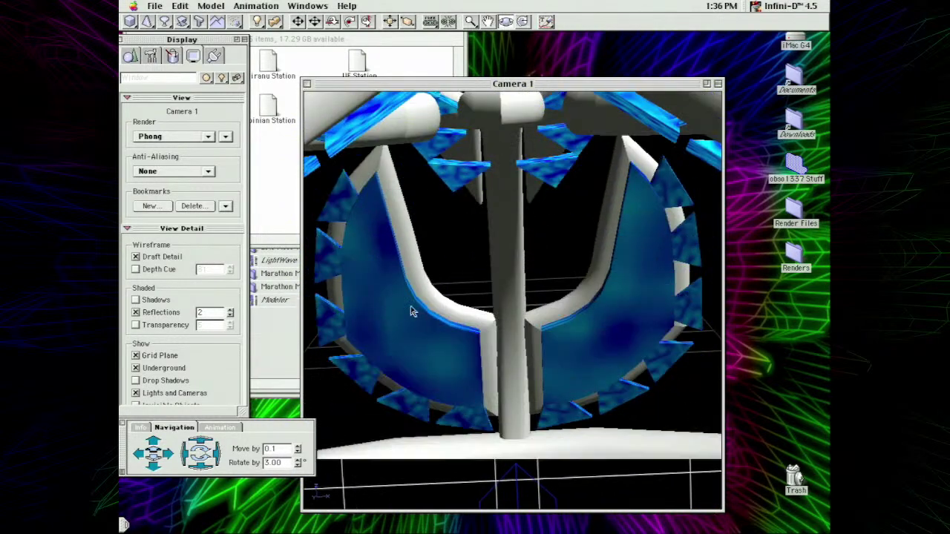
- Open one of the small blue triangular crystals in the object editor to inspect its cross section, and return to the scene
click(297, 21)
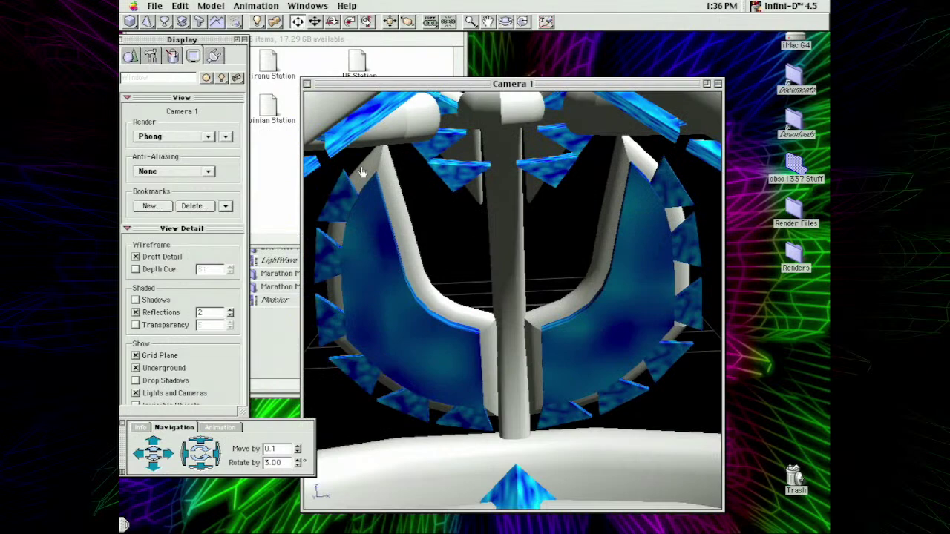
double_click(457, 177)
click(154, 6)
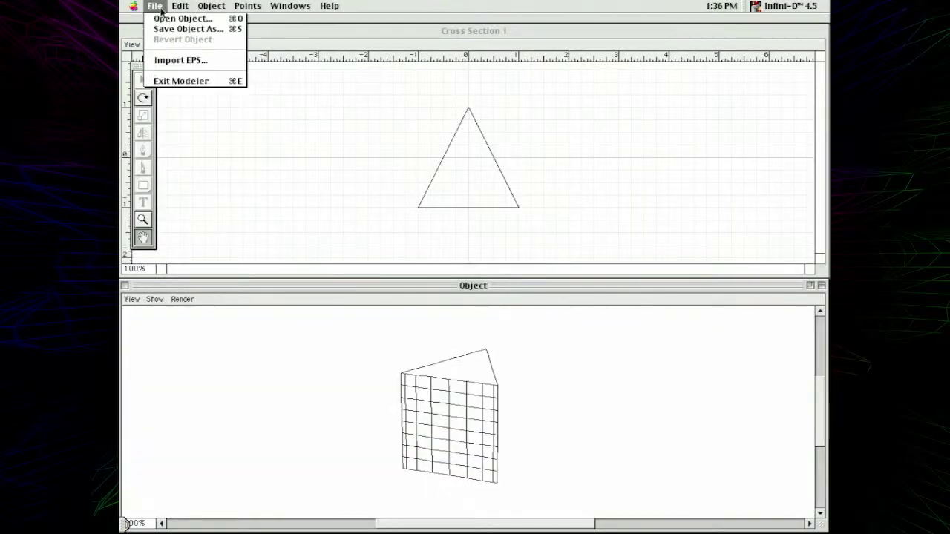
click(171, 81)
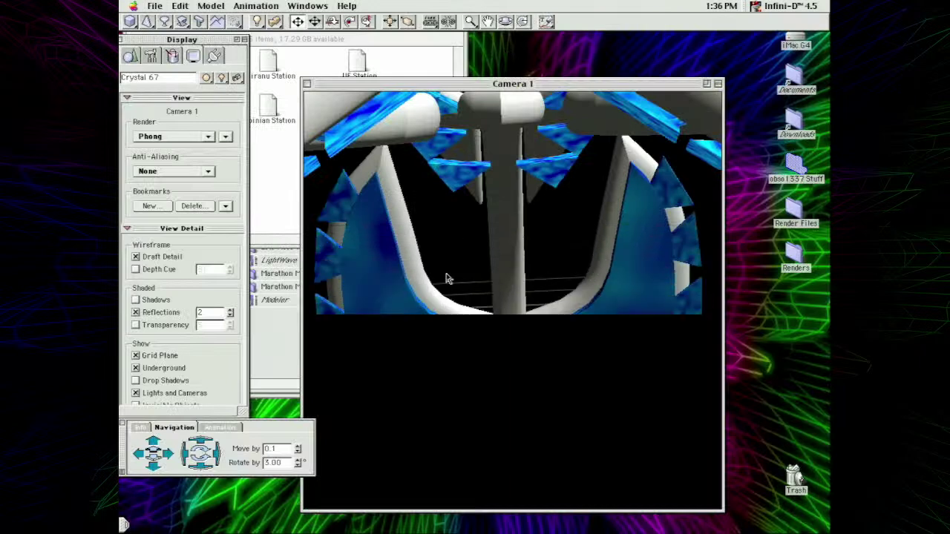
- Open the central grey support, Cylinder 3, in the object editor to inspect its path and cross section, and return to the scene
double_click(517, 235)
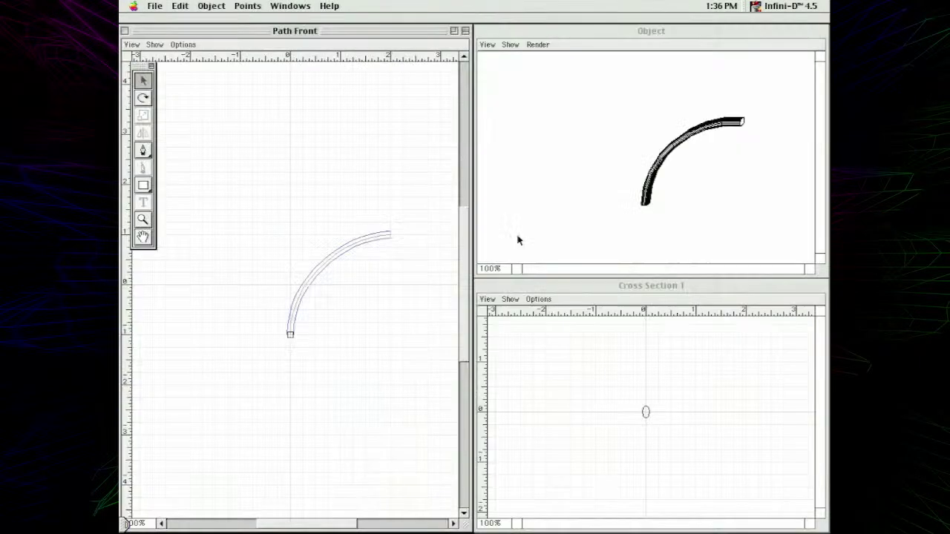
click(155, 6)
click(174, 81)
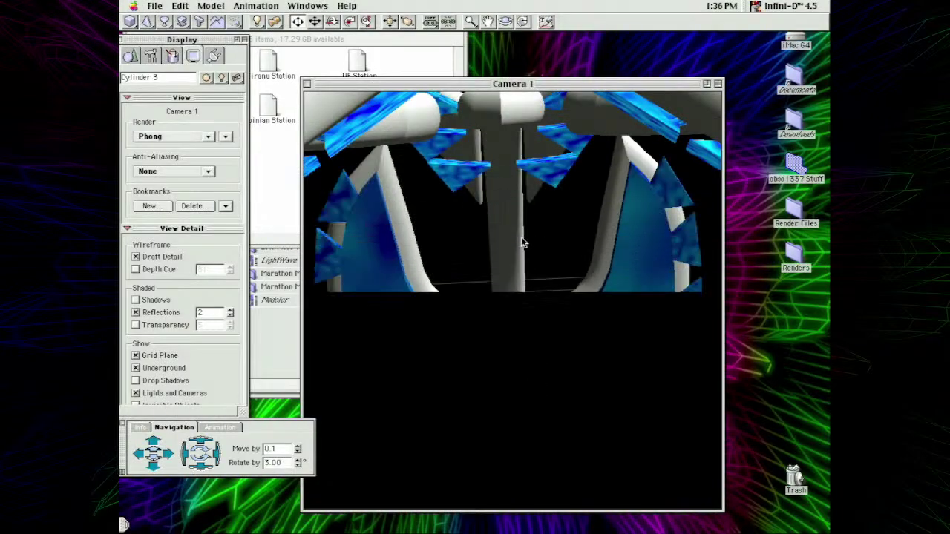
- Open the curved white panel frame, Prism 28, in the object editor to inspect its cross section, and return to the scene
double_click(625, 162)
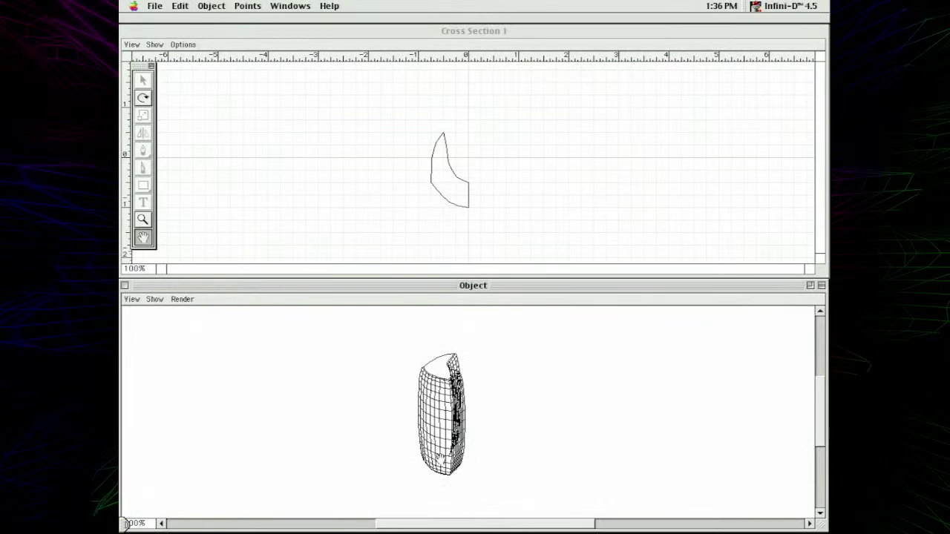
click(155, 6)
click(174, 81)
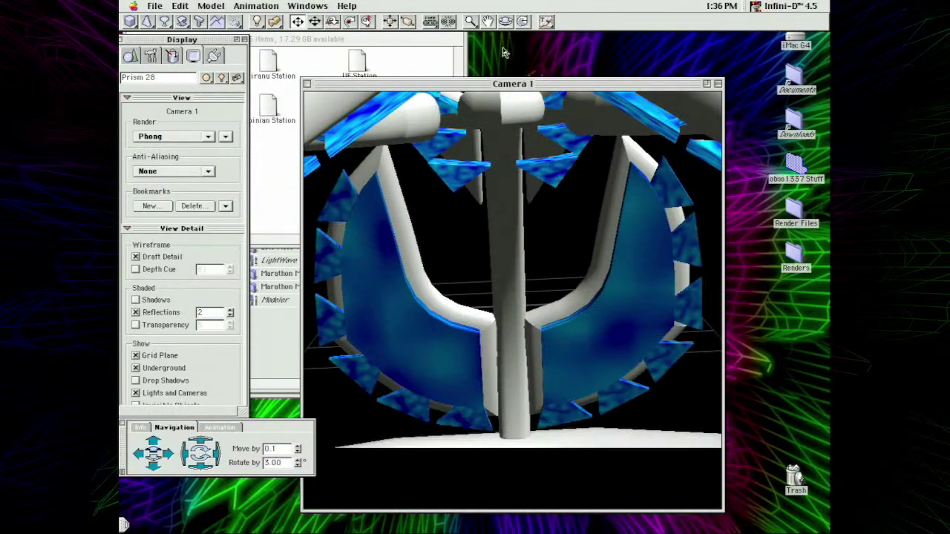
- Orbit the Camera 1 view to examine the purple crystals and the outer side of the white arches
click(504, 22)
drag(558, 193, 533, 192)
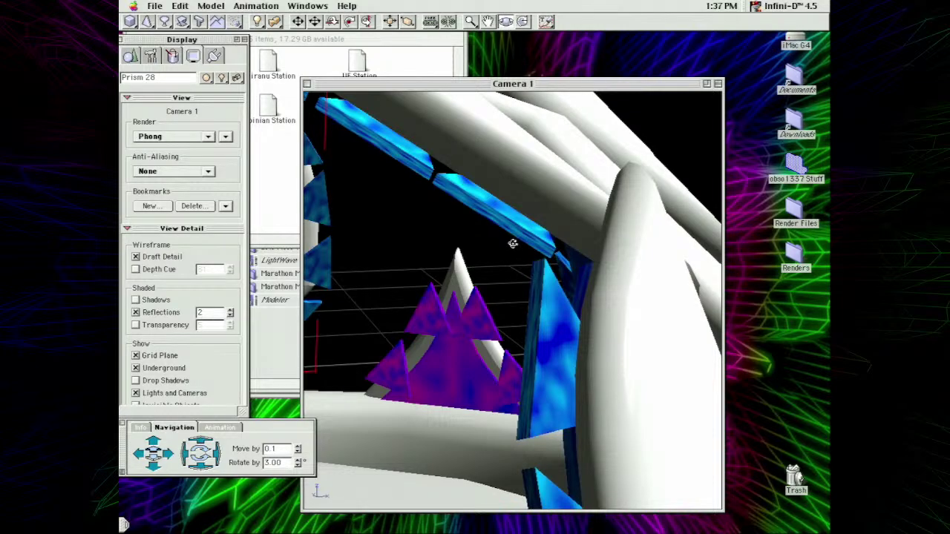
mouse_move(515, 230)
mouse_down()
mouse_move(500, 245)
mouse_move(543, 250)
mouse_move(547, 274)
mouse_move(490, 342)
mouse_up()
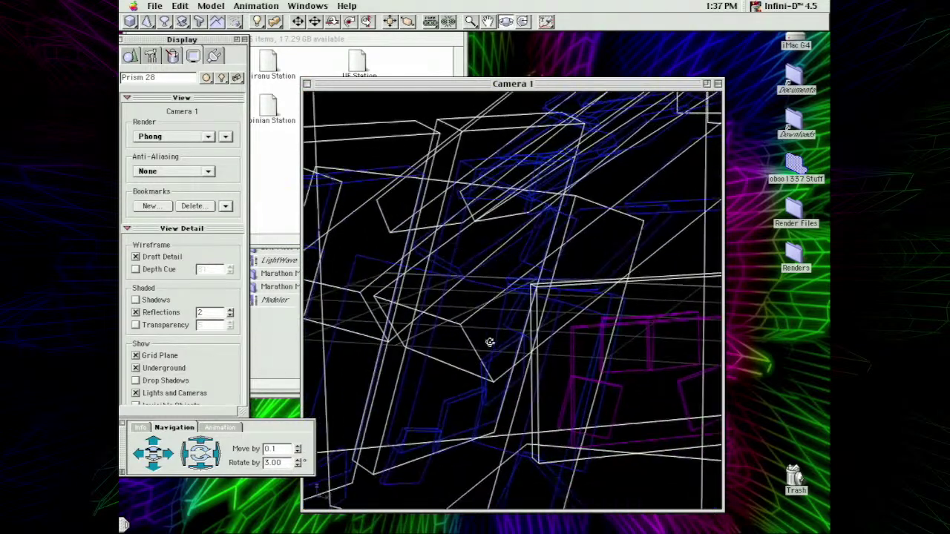
click(164, 22)
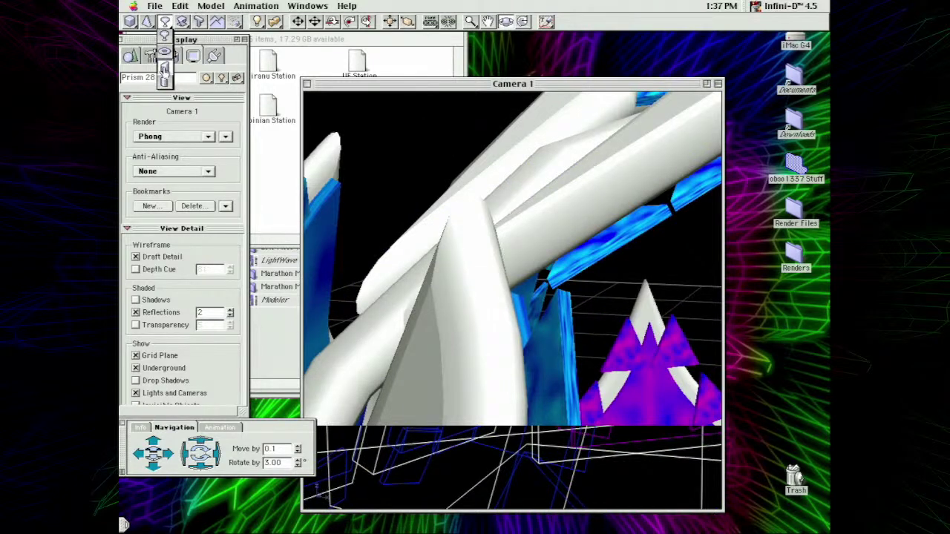
click(182, 22)
click(146, 21)
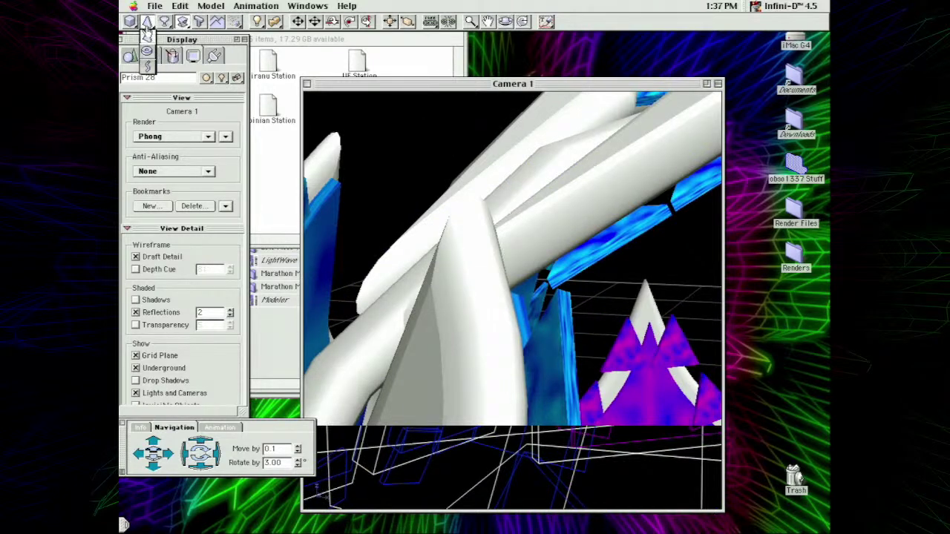
click(130, 22)
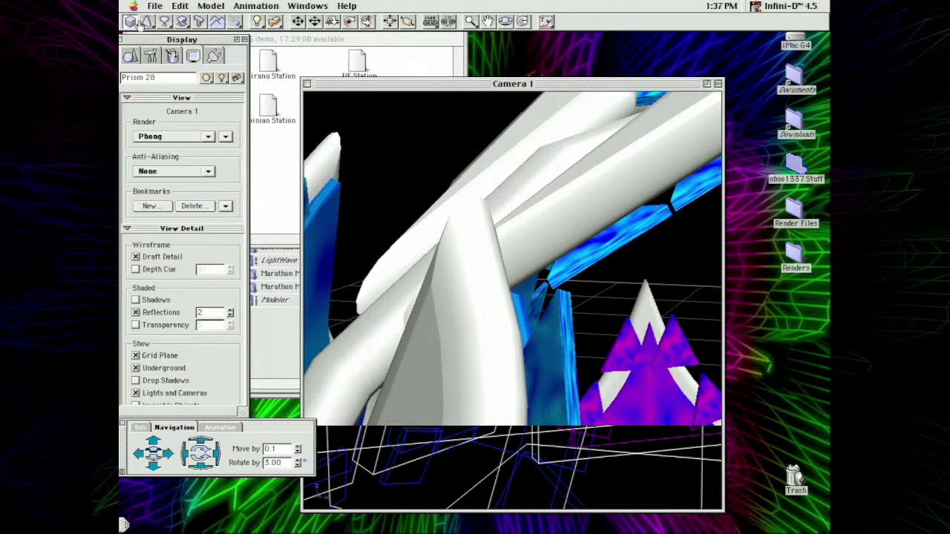
click(148, 22)
click(164, 22)
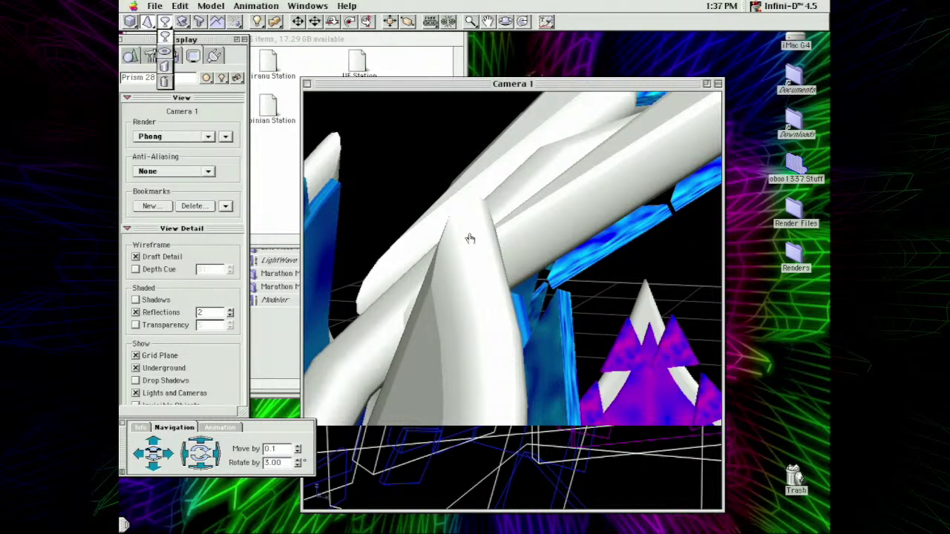
click(455, 165)
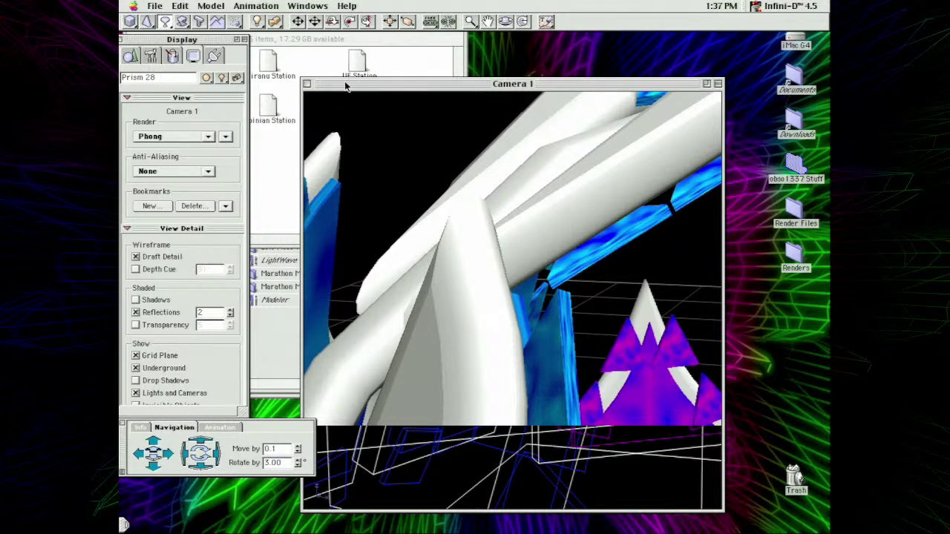
- Select Crystal 100 among the white arches and convert it to a polygon mesh with Same as World patch and Medium Low polygon detail
click(296, 23)
click(507, 197)
click(210, 6)
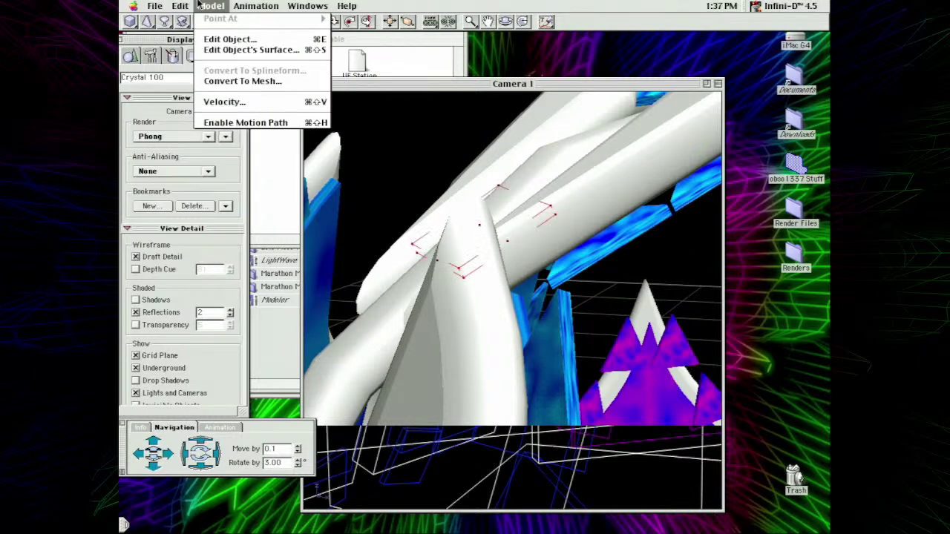
click(227, 79)
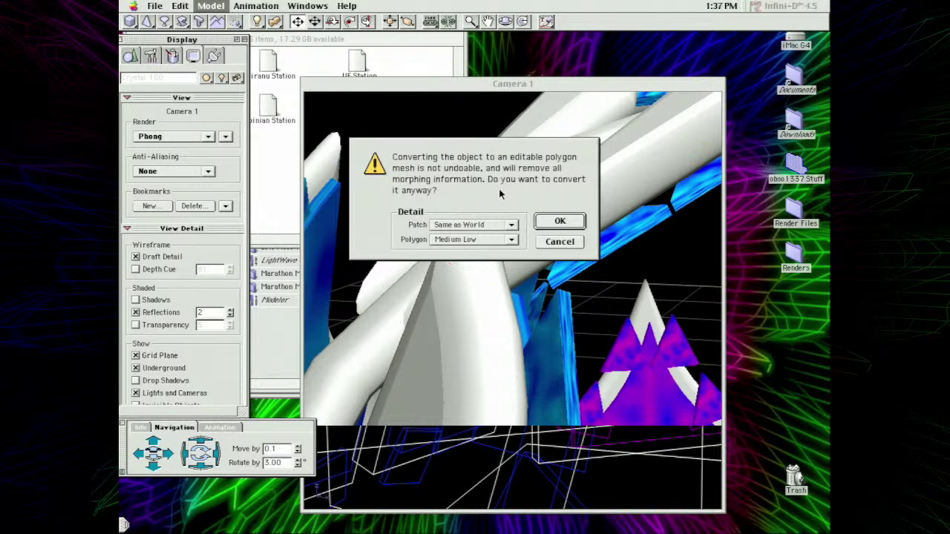
click(560, 220)
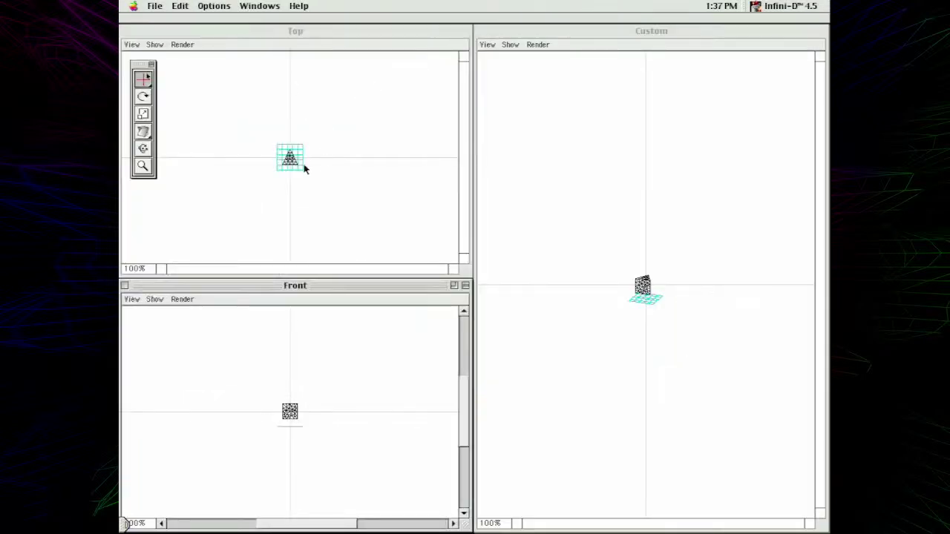
- Deform the triangular crystal mesh by pulling a vertex near its apex outward in the Top view, and return to the scene
click(143, 165)
drag(253, 124, 343, 186)
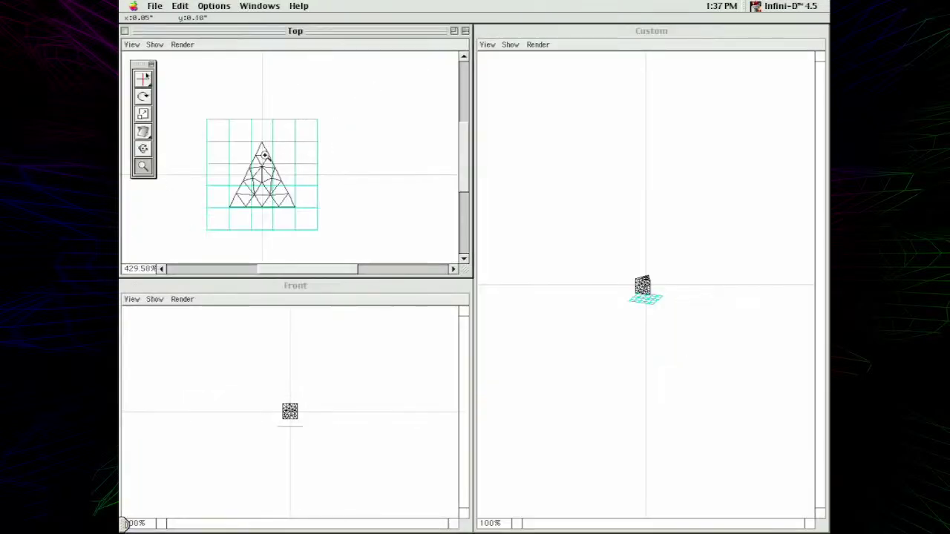
drag(218, 137, 301, 220)
click(146, 80)
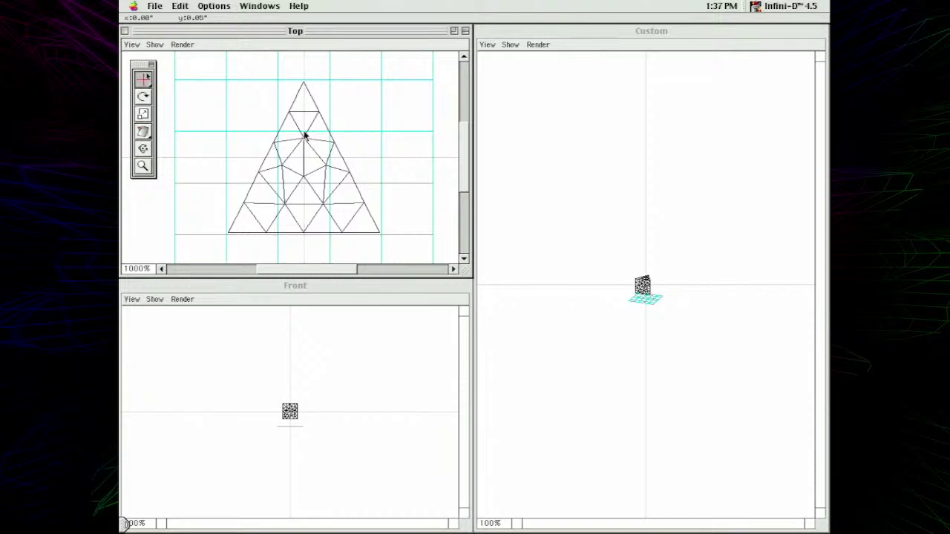
drag(305, 141, 406, 118)
click(155, 5)
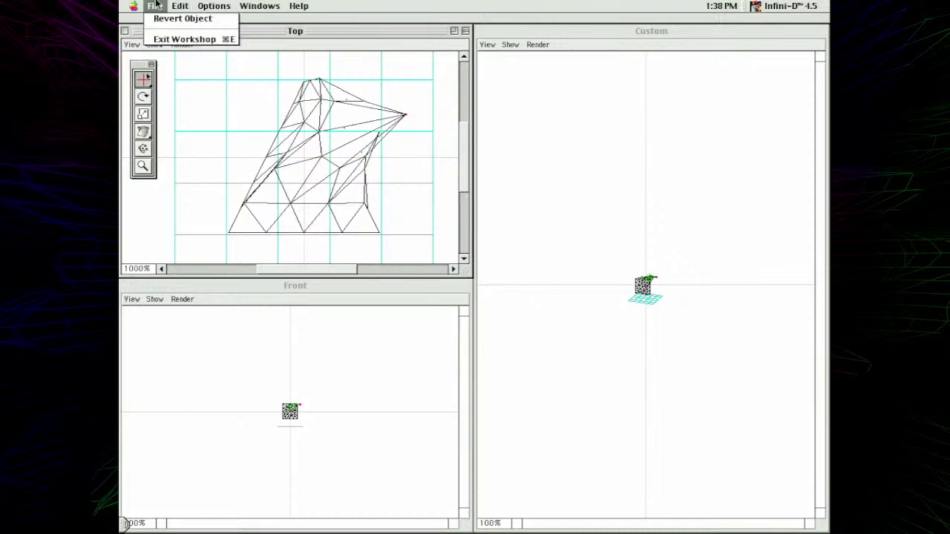
click(178, 6)
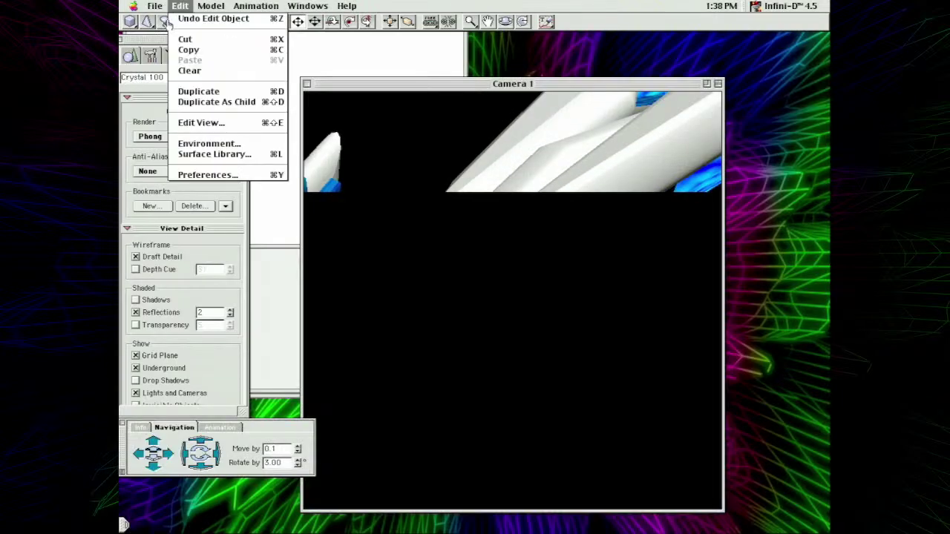
- Close the Crescent Station scene without saving the changes
click(154, 5)
click(165, 47)
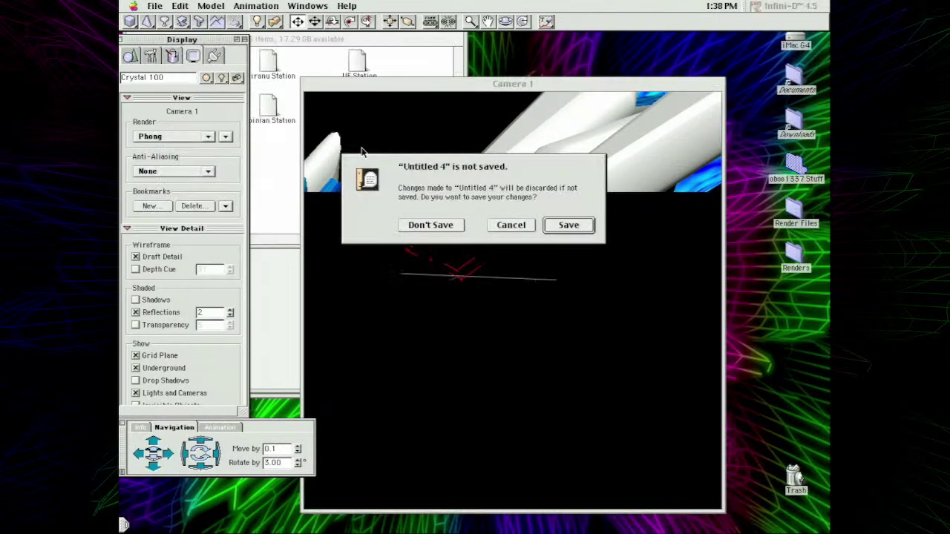
click(430, 225)
- Open the UE Station scene from the Stations folder
click(180, 6)
click(158, 31)
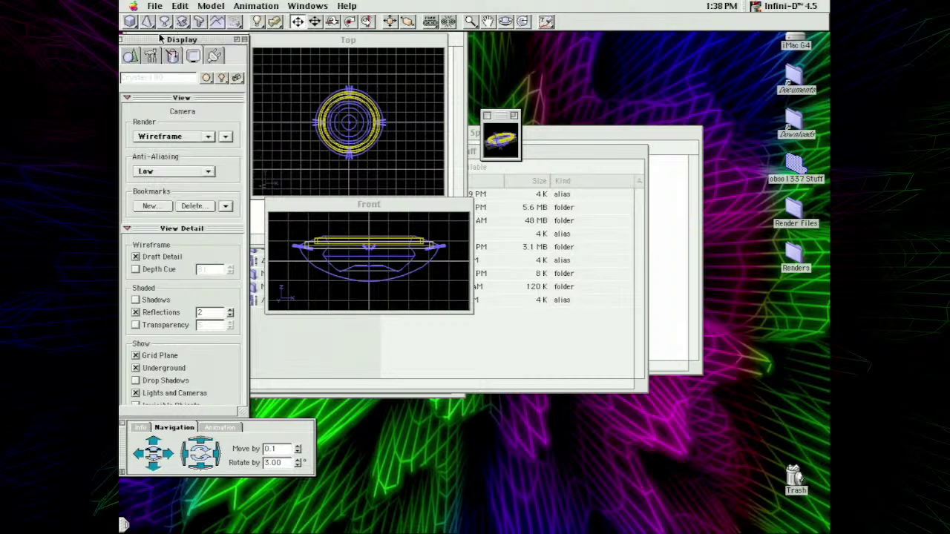
click(158, 6)
click(158, 31)
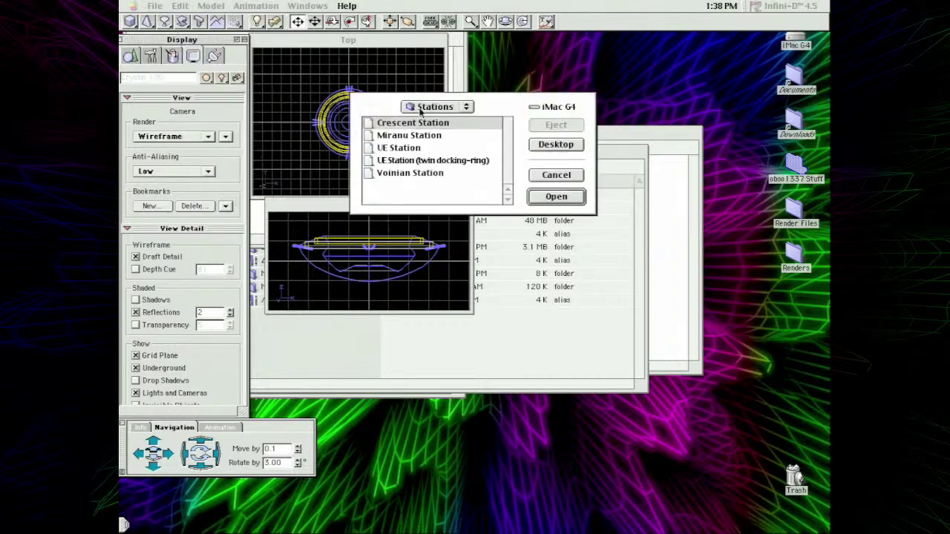
double_click(408, 147)
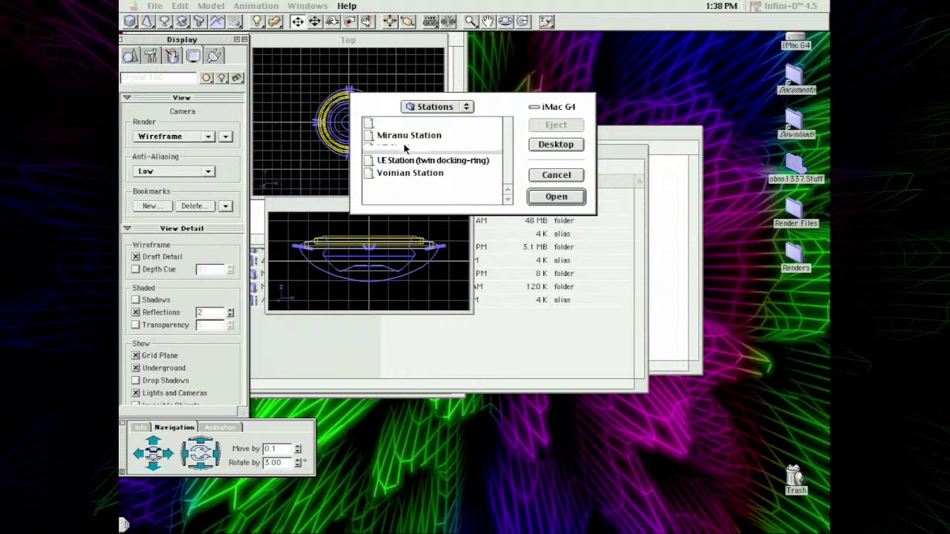
- Activate the UE Station's Camera view and list all objects in the scene
click(544, 41)
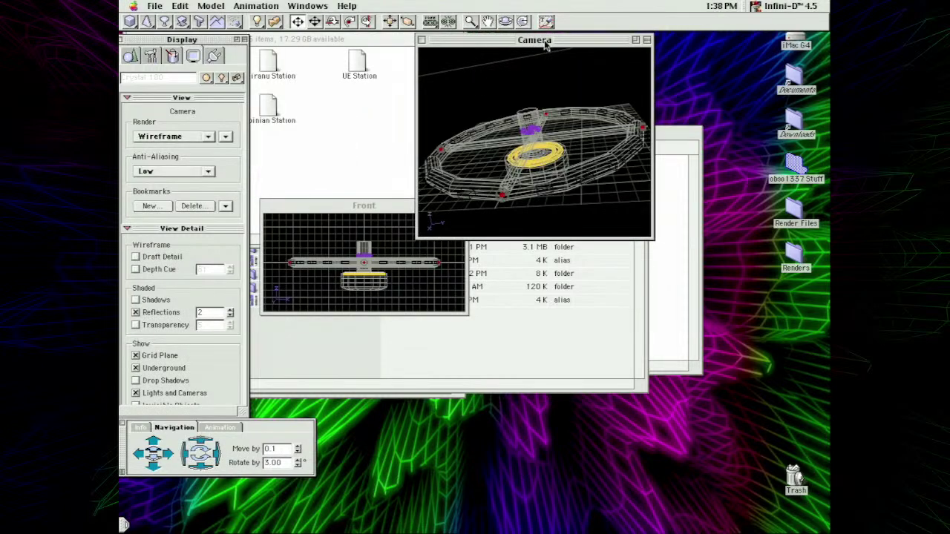
click(191, 5)
click(185, 5)
click(221, 78)
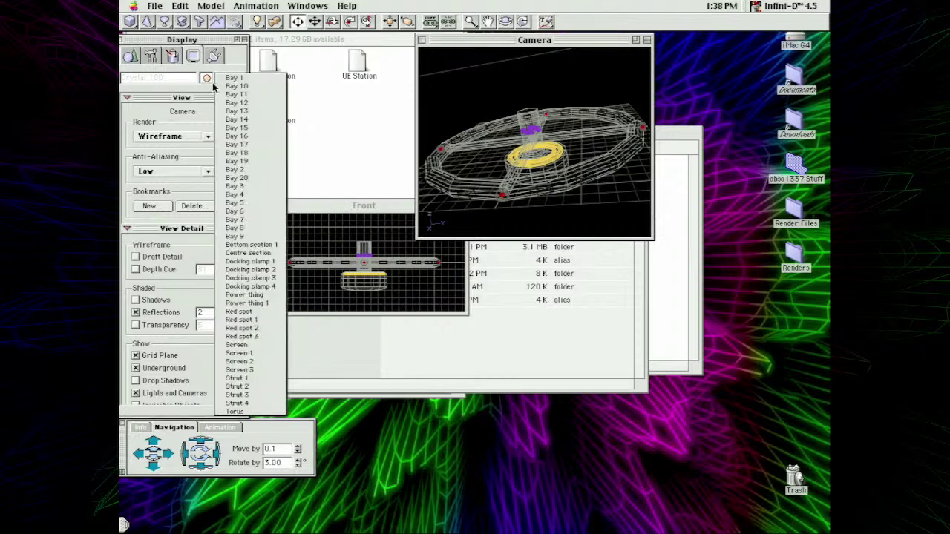
- Open the Crescent Station scene again from the Stations folder
click(155, 5)
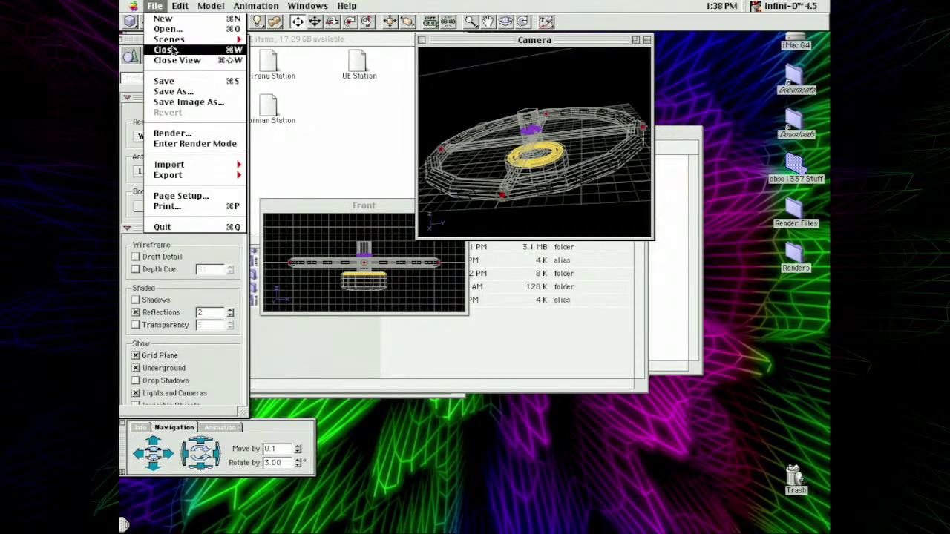
click(169, 29)
click(415, 138)
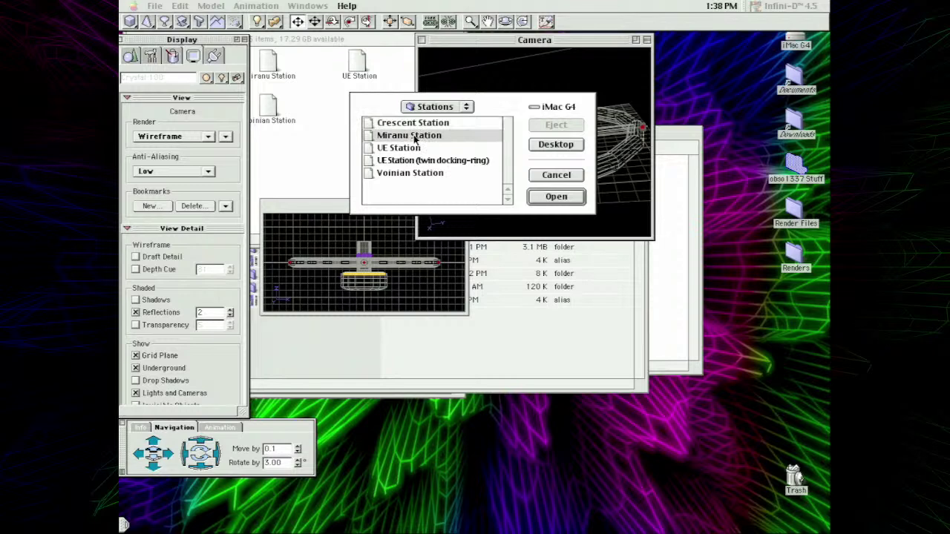
click(410, 127)
double_click(409, 124)
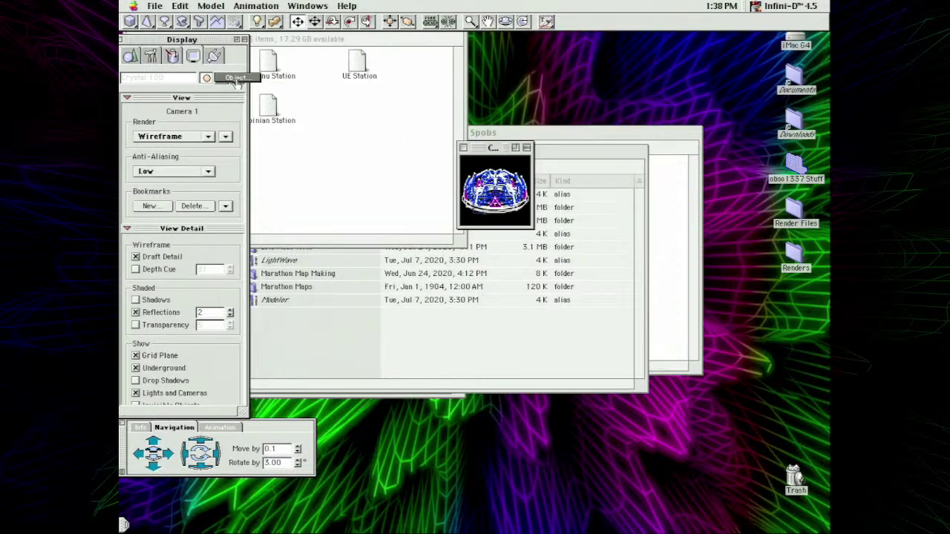
- Browse the full object list of the Crescent Station scene and leave it without selecting anything
click(208, 77)
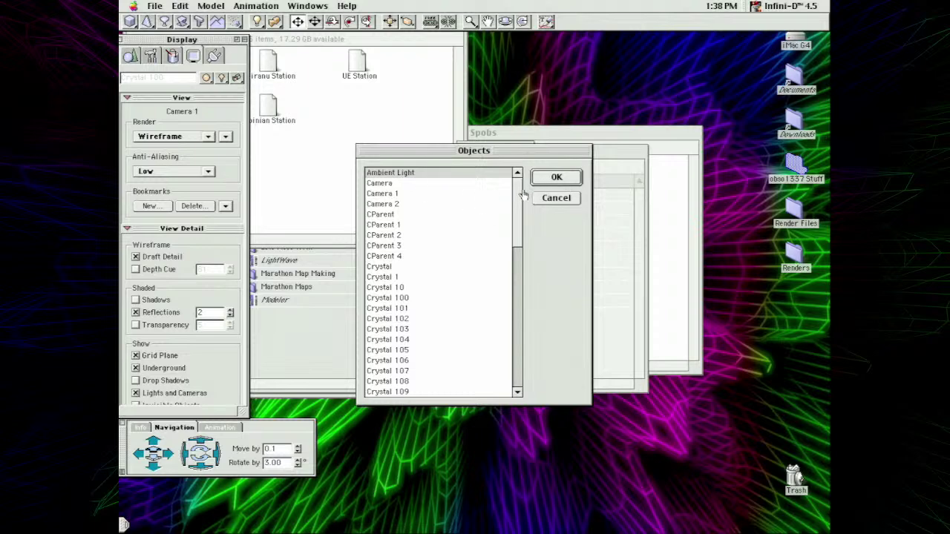
drag(520, 199, 536, 181)
click(557, 200)
- Reopen the UE Station scene and move its Camera view window clear of the Front view
click(154, 5)
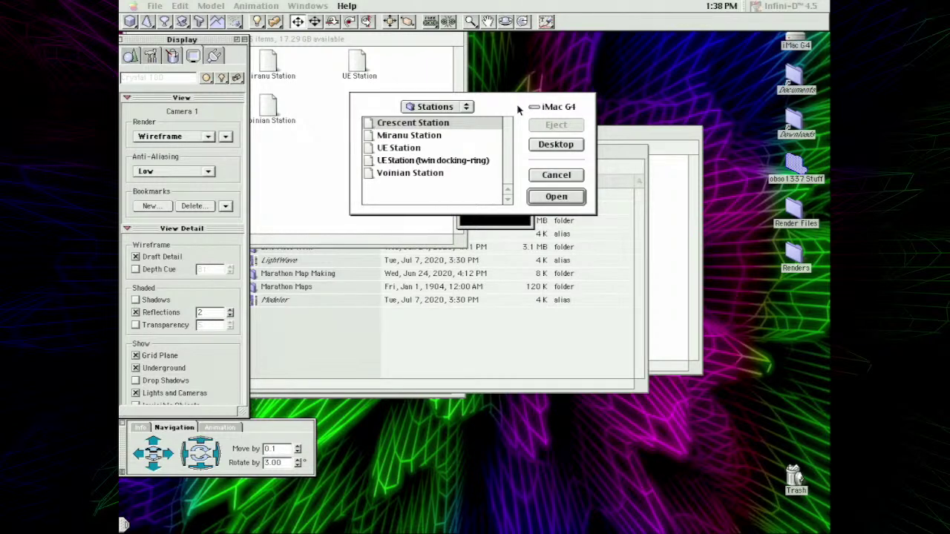
double_click(397, 148)
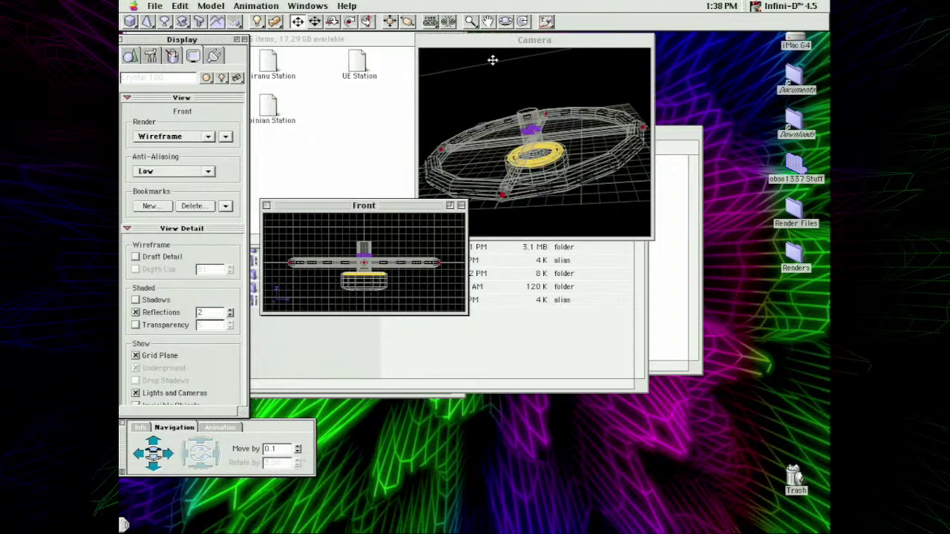
drag(483, 39, 445, 62)
- Set the Camera view's window width to 600 with the aspect ratio locked, and render the UE Station
click(184, 6)
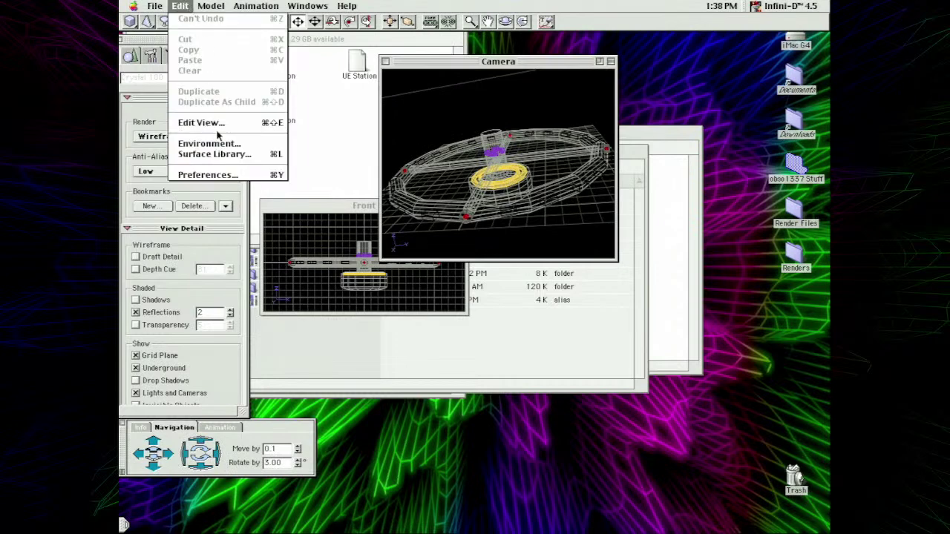
click(217, 123)
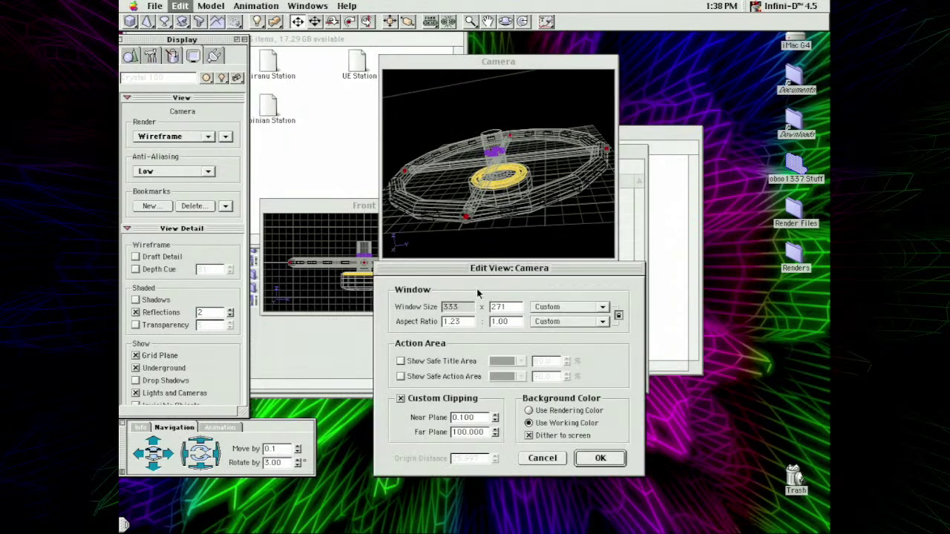
text(600)
key(Tab)
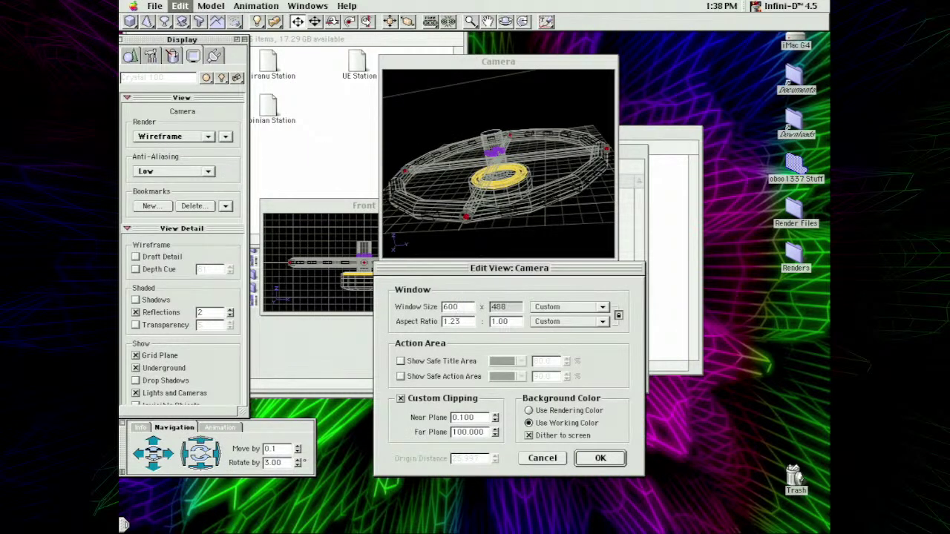
click(600, 458)
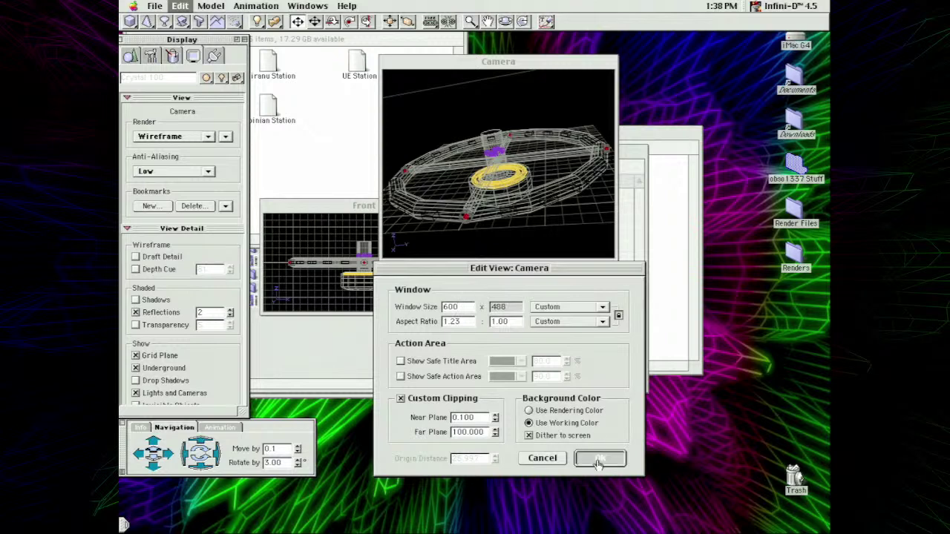
click(544, 23)
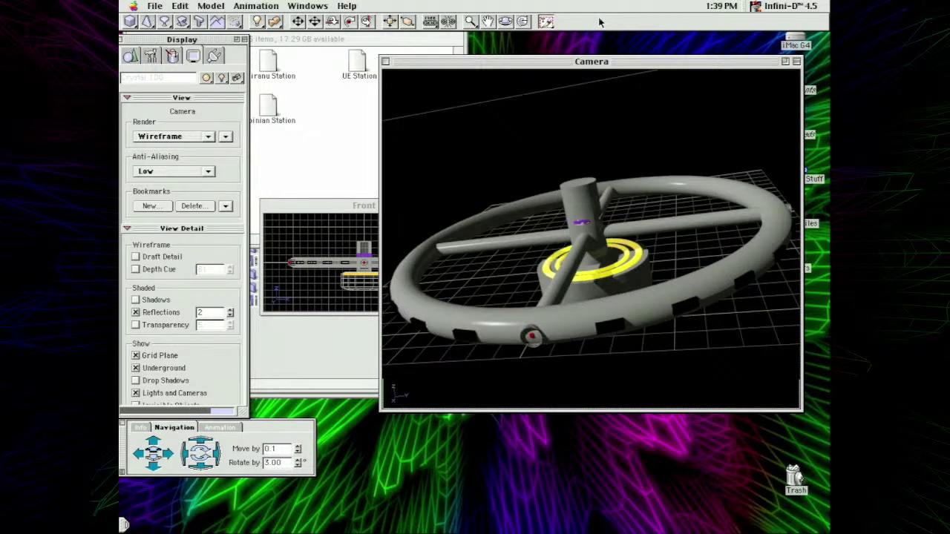
- Switch to the Planets folder and open a planet model from near the end of its list
click(156, 6)
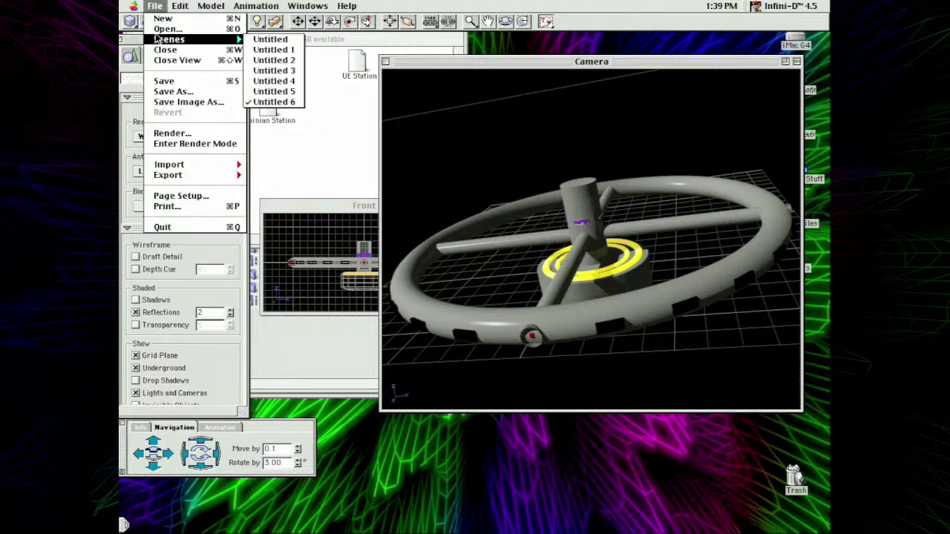
click(167, 29)
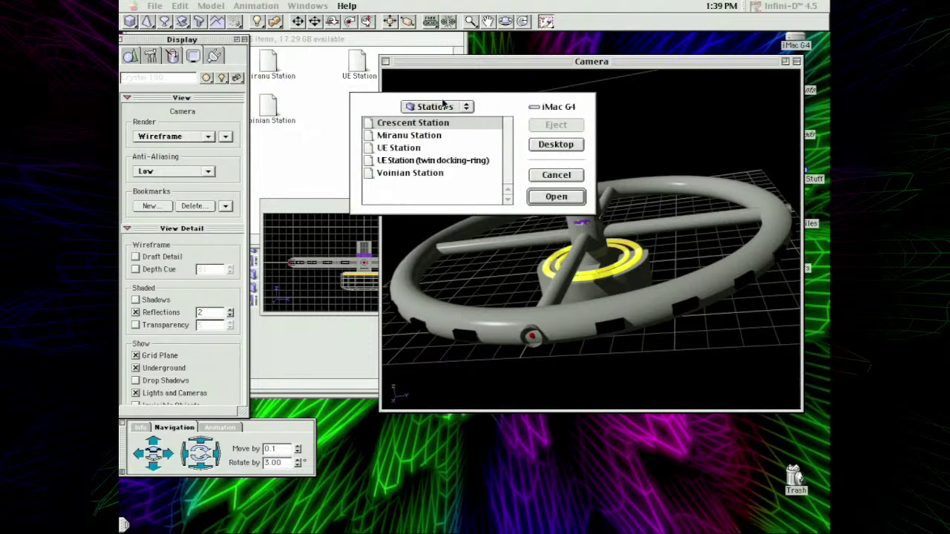
drag(444, 104, 444, 118)
double_click(401, 136)
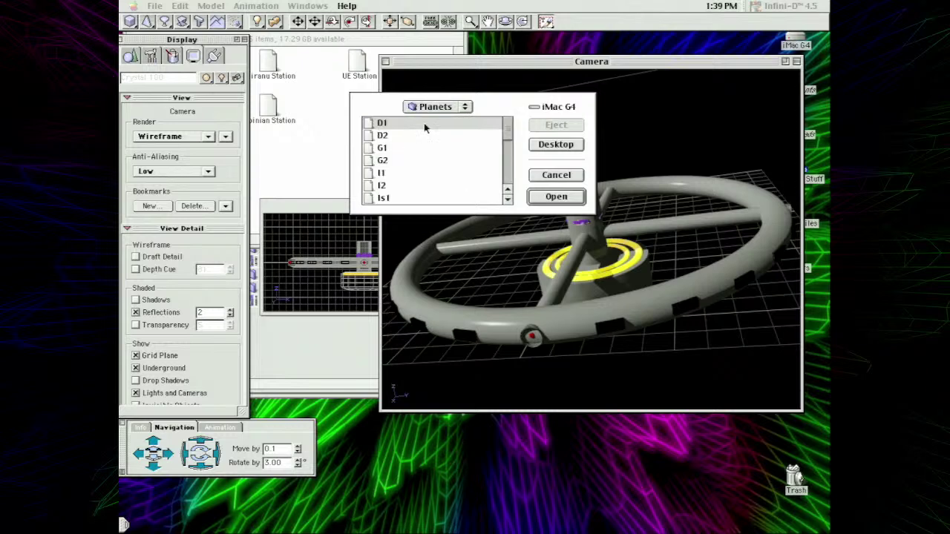
drag(508, 135, 508, 192)
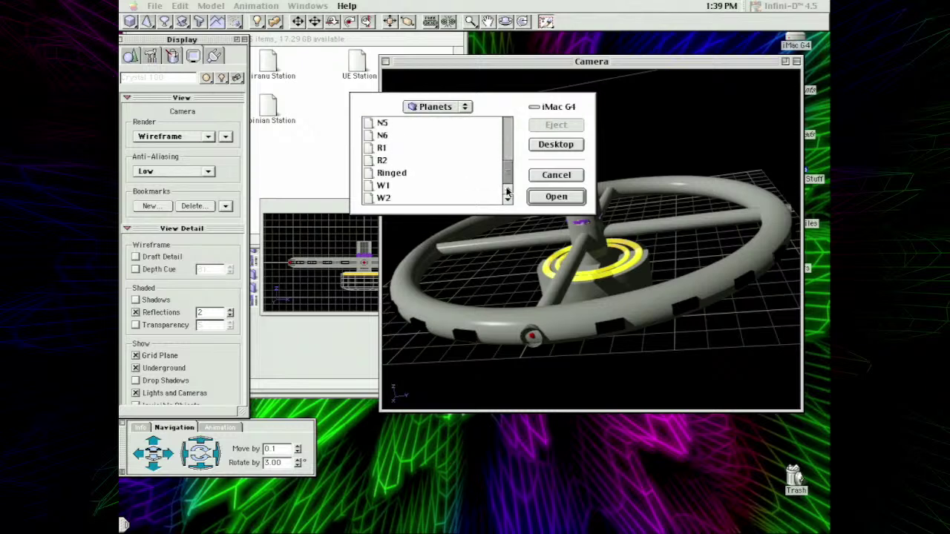
double_click(420, 173)
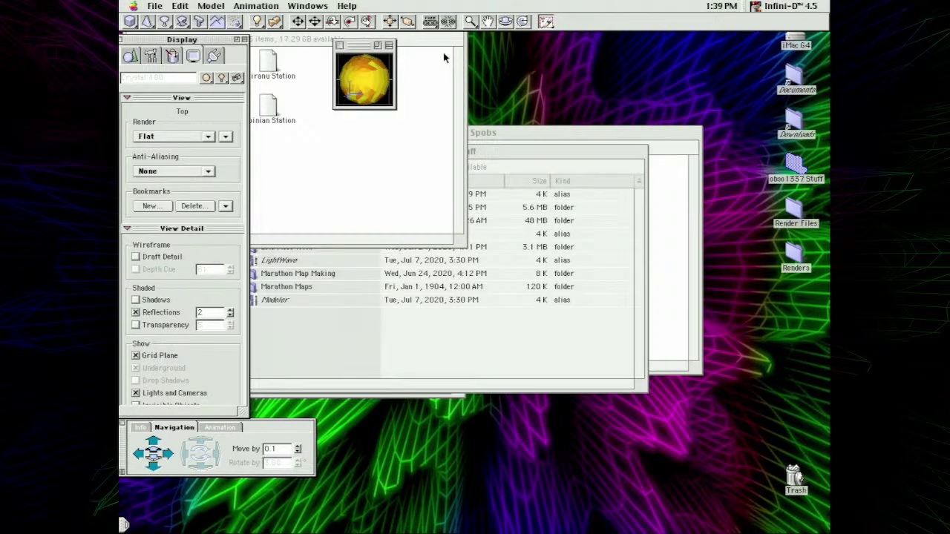
- Enlarge the yellow planet's Top view window and render it
drag(394, 111, 629, 329)
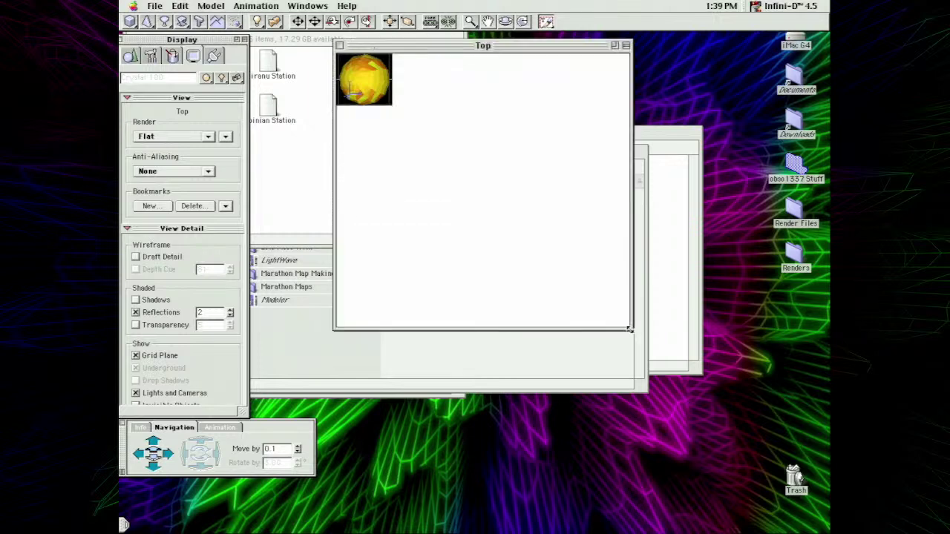
click(547, 20)
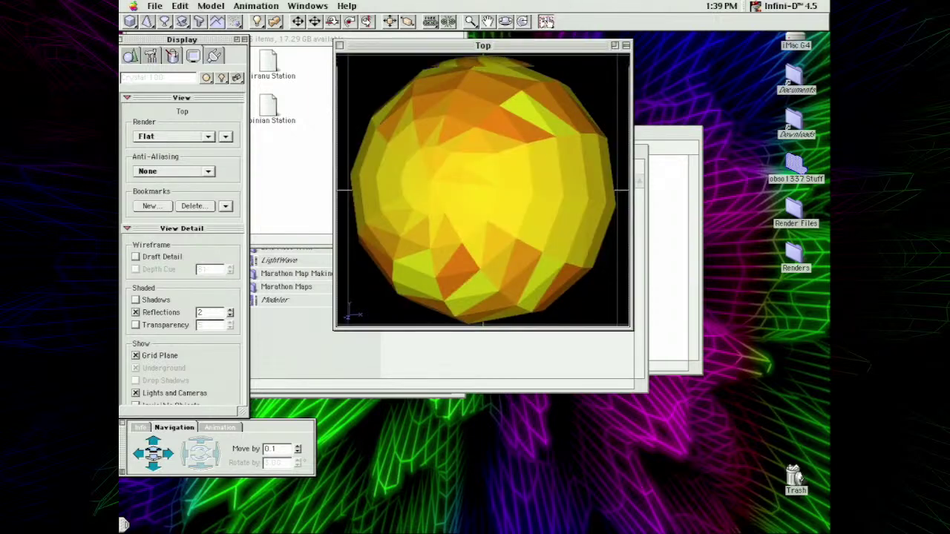
- Bring up the Camera 2 view of the yellow planet scene
click(270, 6)
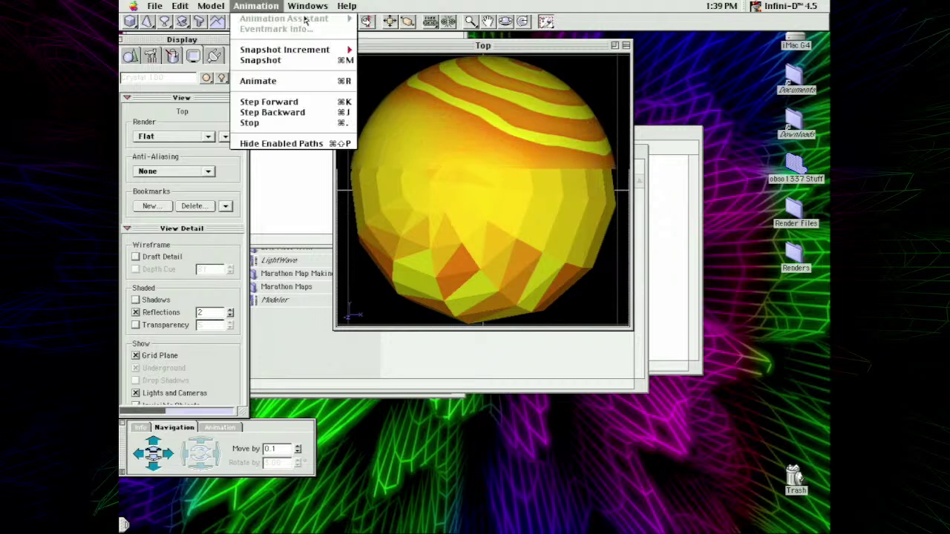
mouse_move(340, 126)
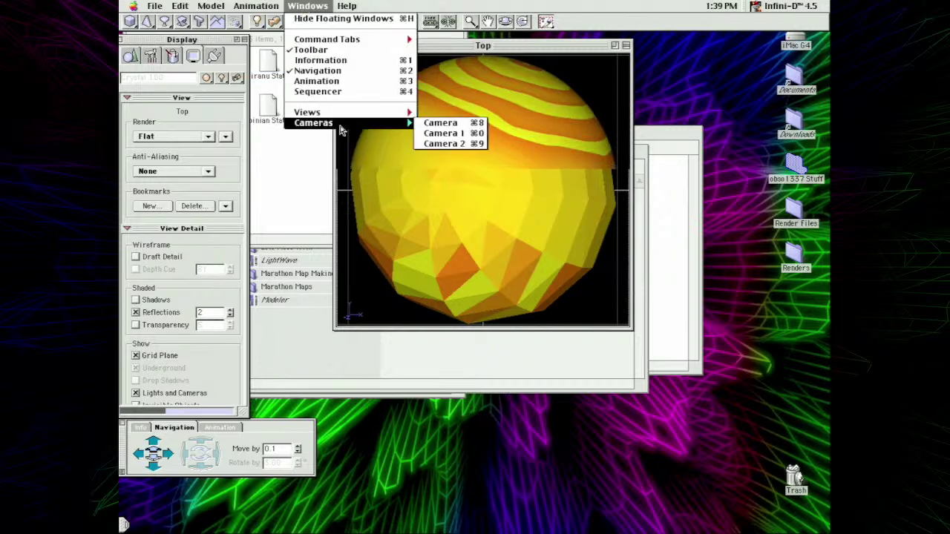
click(448, 142)
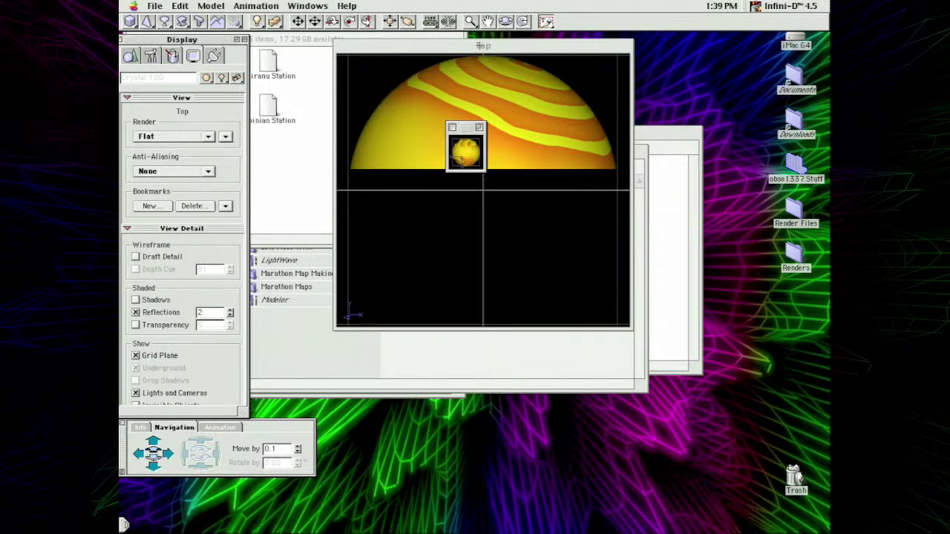
- Return to the Top view, nudge it slightly and render the yellow planet again
click(484, 45)
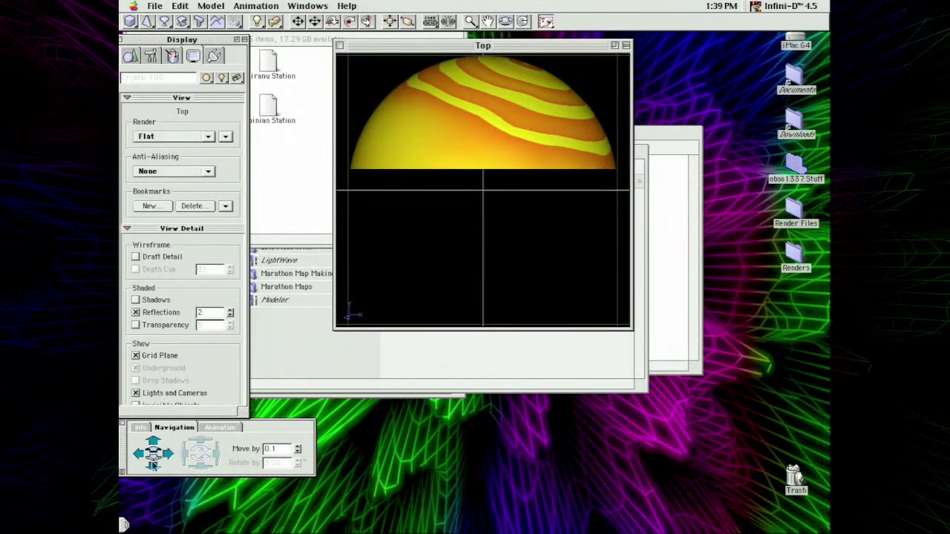
click(152, 464)
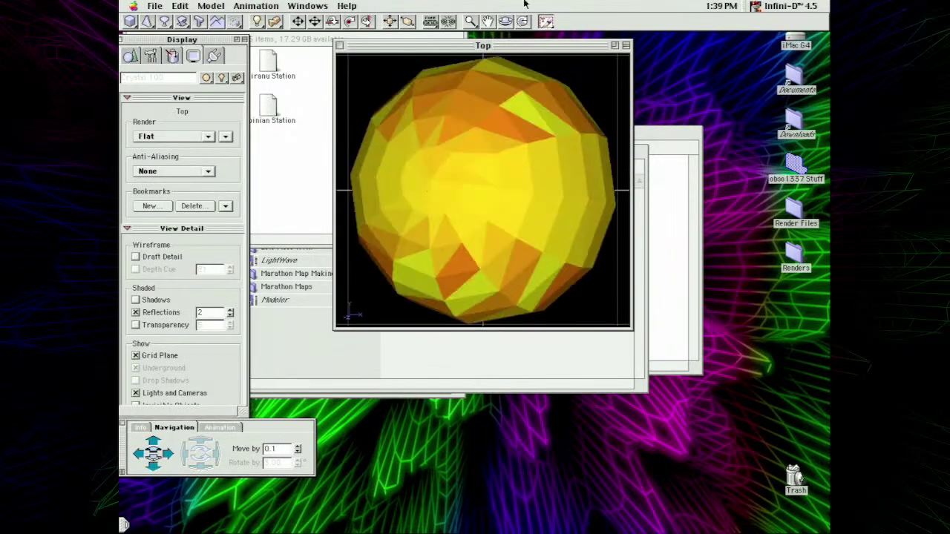
click(545, 21)
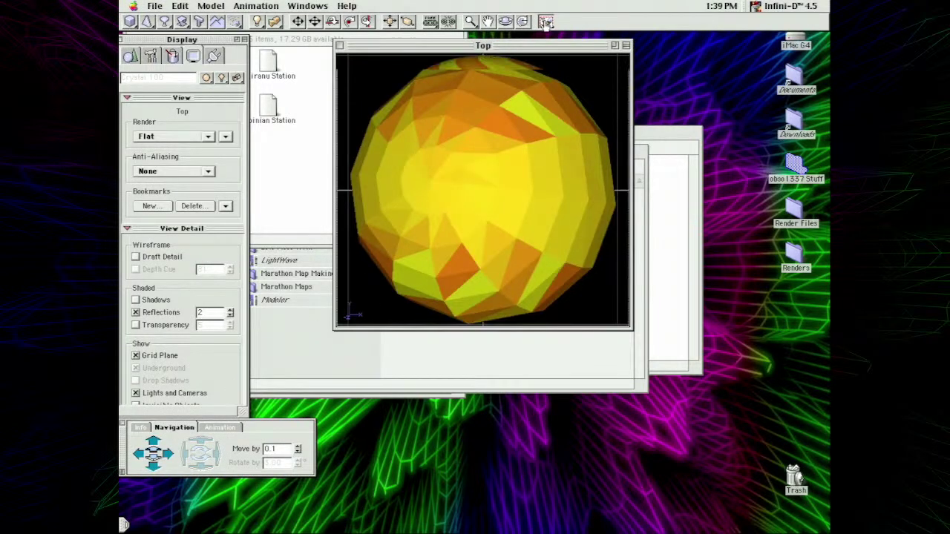
- Open the blue planet model with tan continents from the Planets folder
click(154, 6)
click(167, 28)
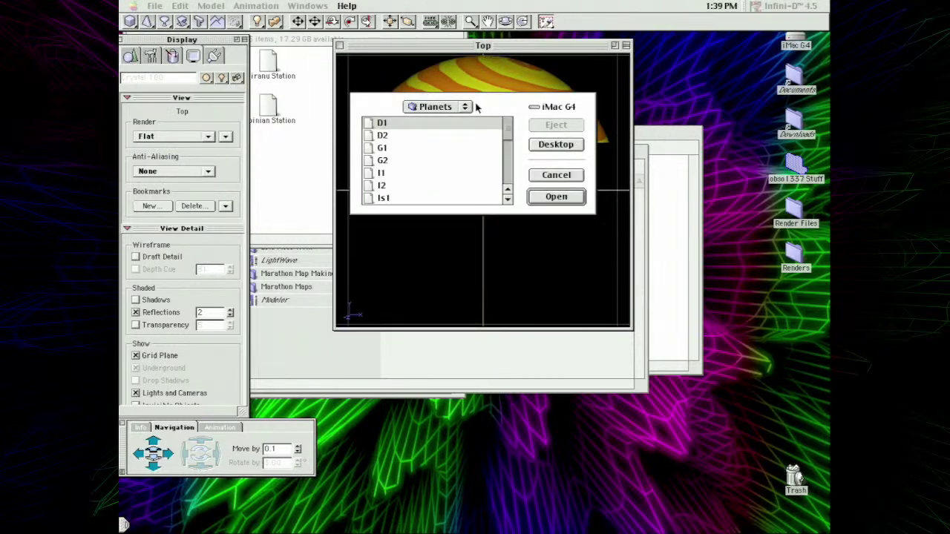
drag(510, 126, 511, 148)
double_click(437, 160)
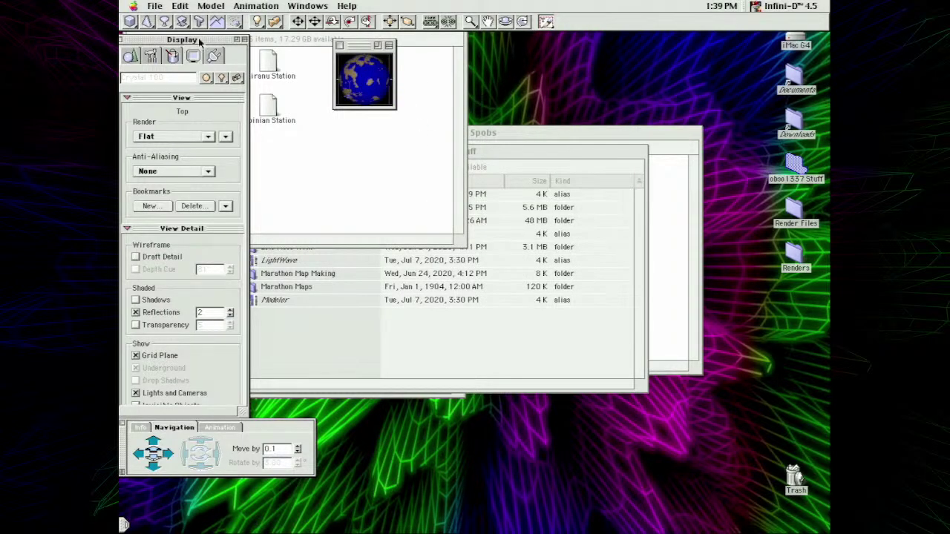
- Select the Planetoid object and open the Marble color map settings of its Green/Blue surface
click(297, 22)
click(380, 77)
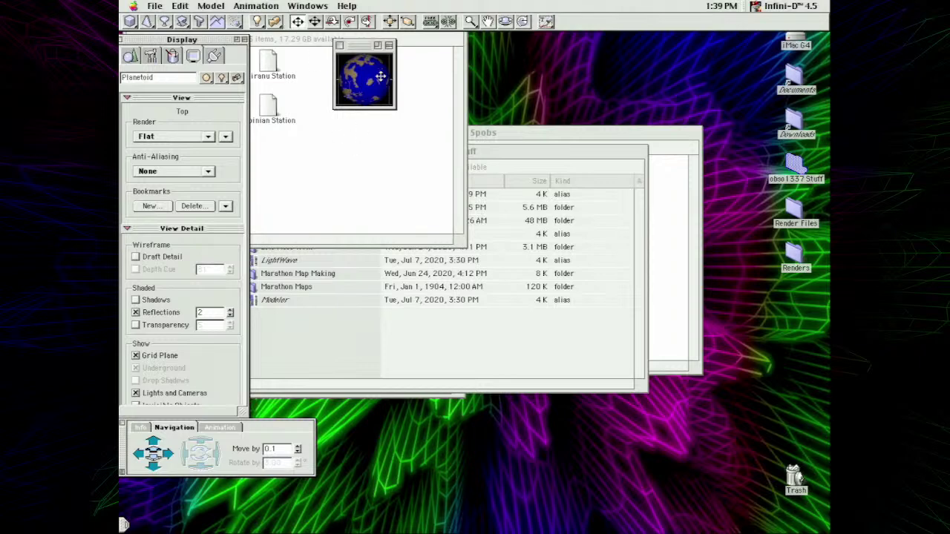
click(172, 57)
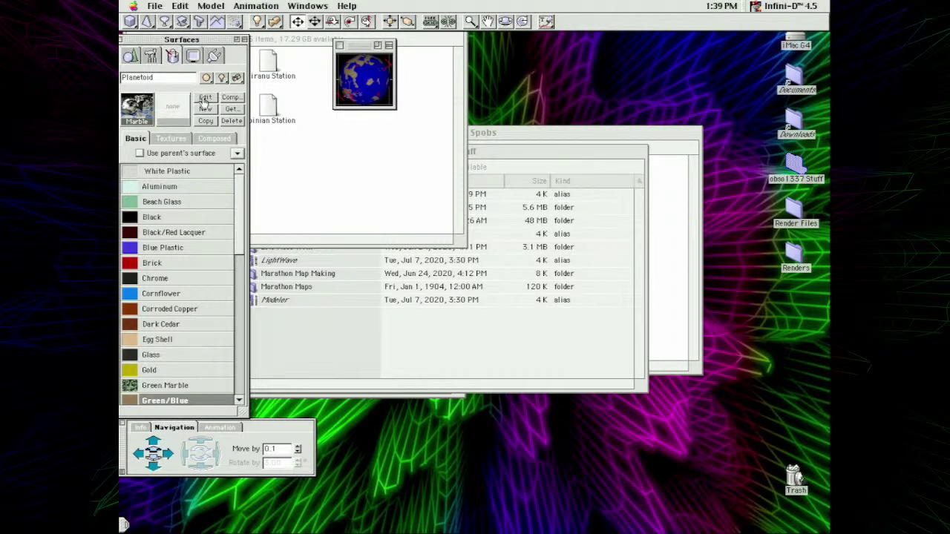
click(203, 98)
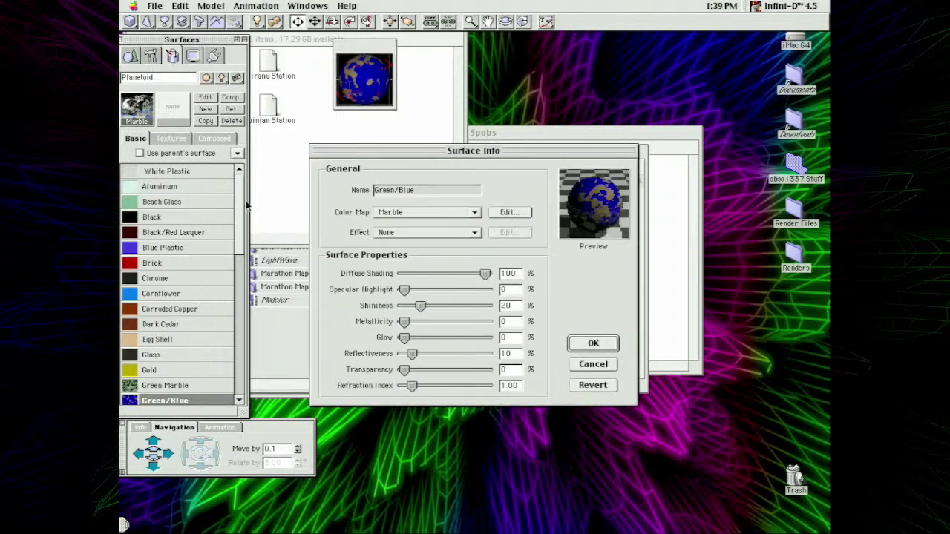
click(507, 212)
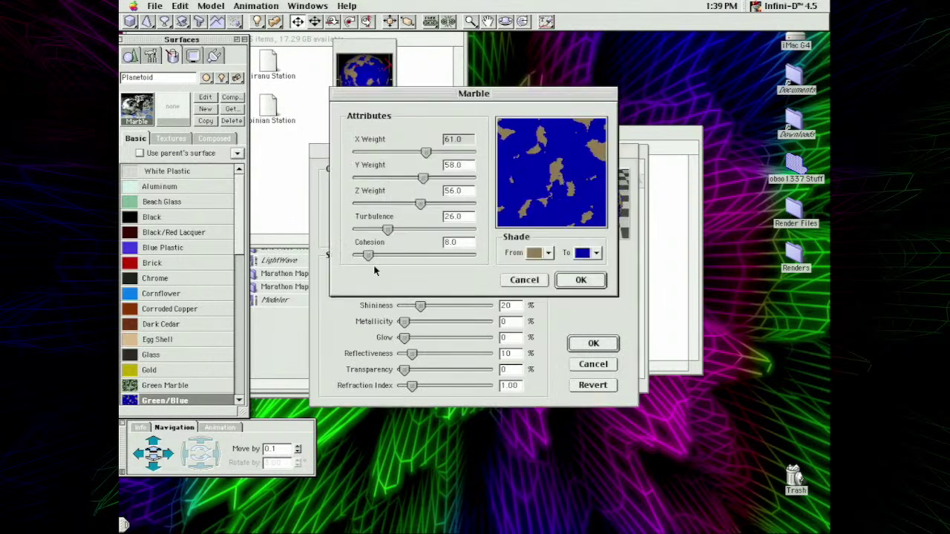
- Try other Cohesion values in the blue planet's Marble color map and discard the surface changes
drag(368, 255, 420, 255)
click(361, 254)
click(521, 280)
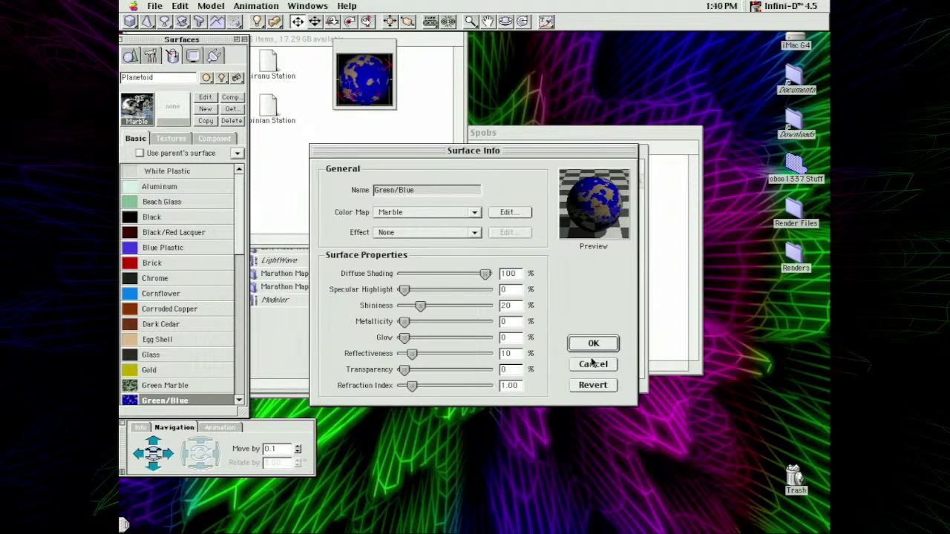
click(616, 365)
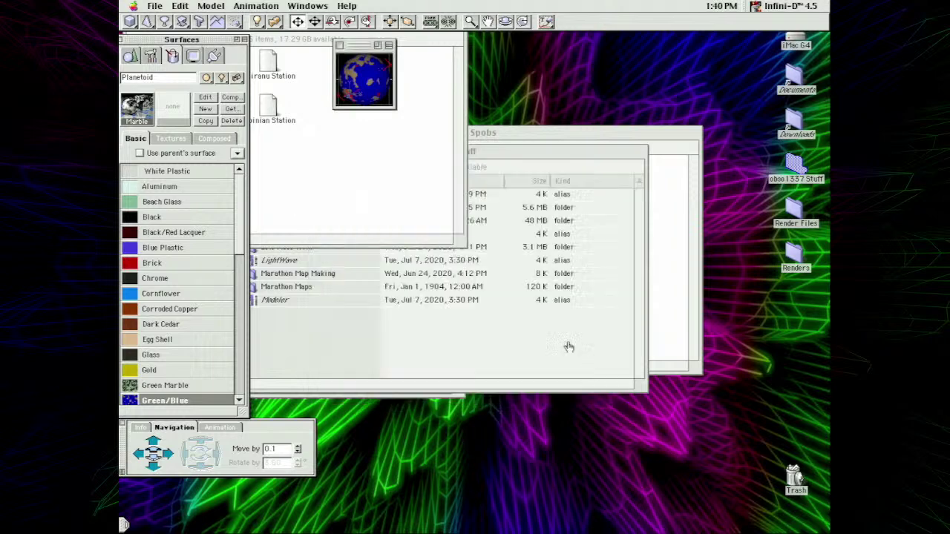
- Open the W2 planet model from the Planets folder
click(179, 6)
mouse_move(154, 6)
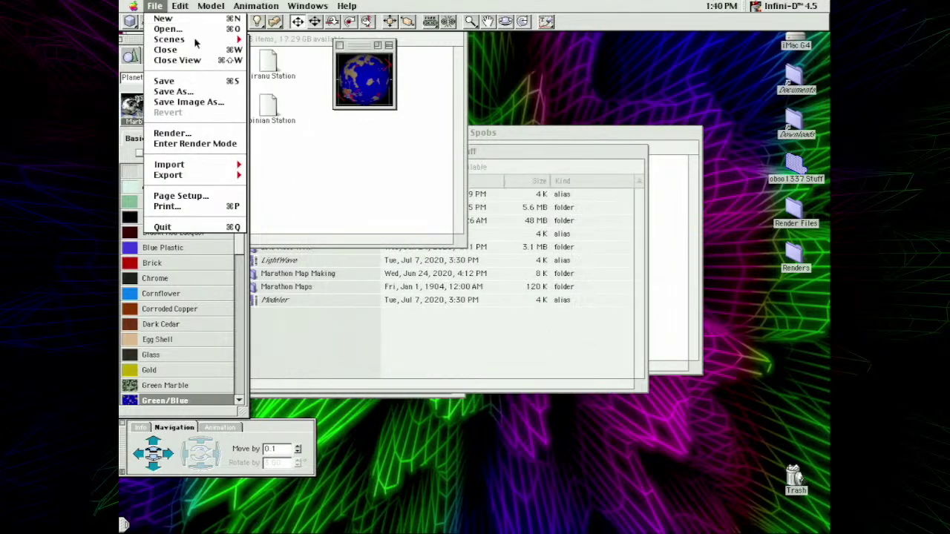
click(168, 30)
drag(506, 136, 503, 184)
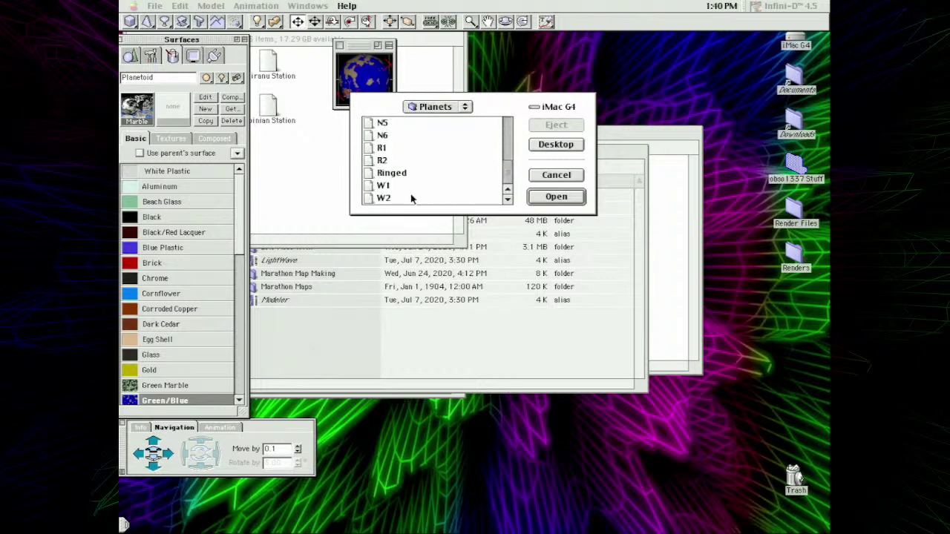
double_click(411, 198)
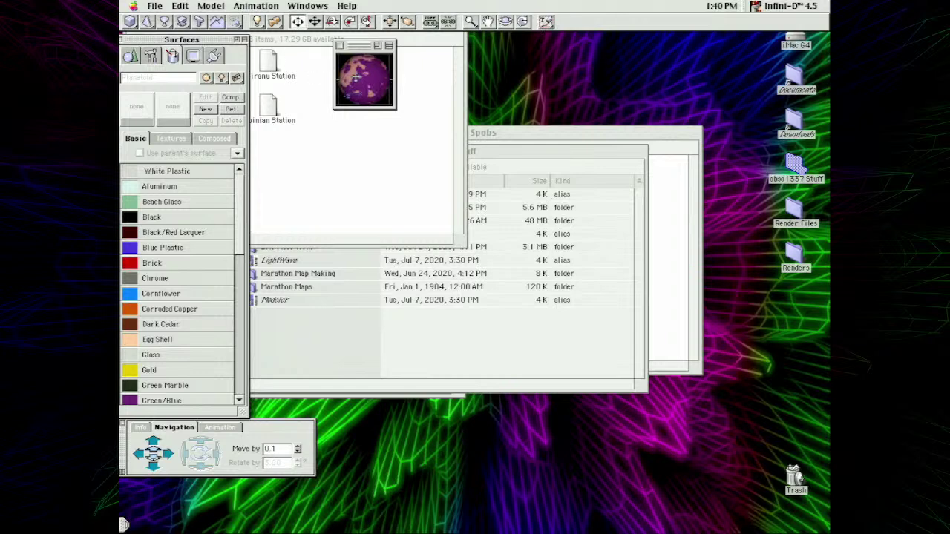
- Open the Marble color map of the purple planet's Green/Blue surface and try Cohesion 56 with Turbulence 76
click(206, 97)
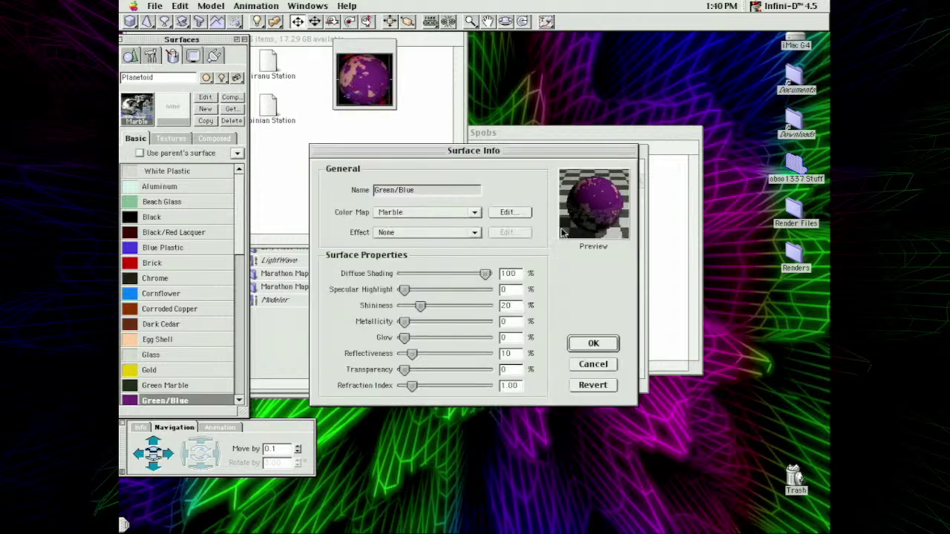
click(507, 214)
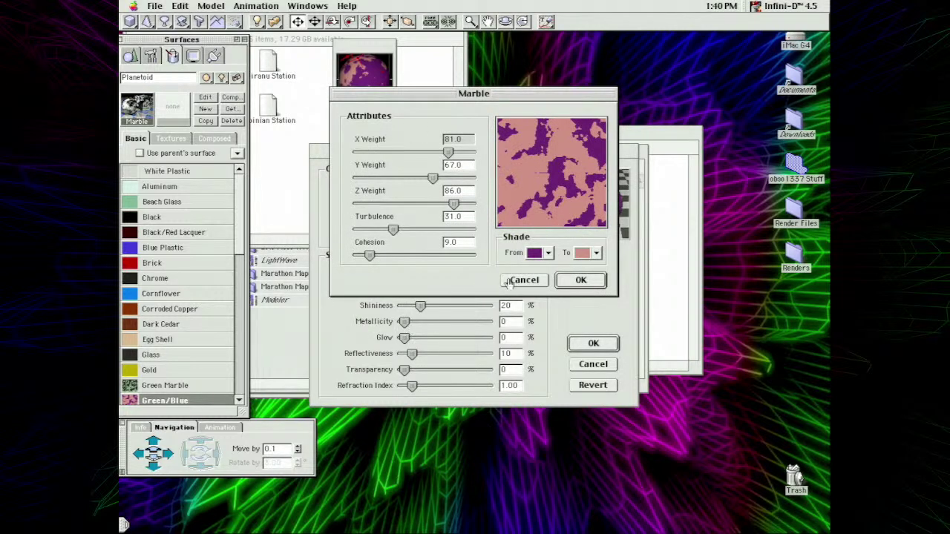
drag(369, 255, 442, 229)
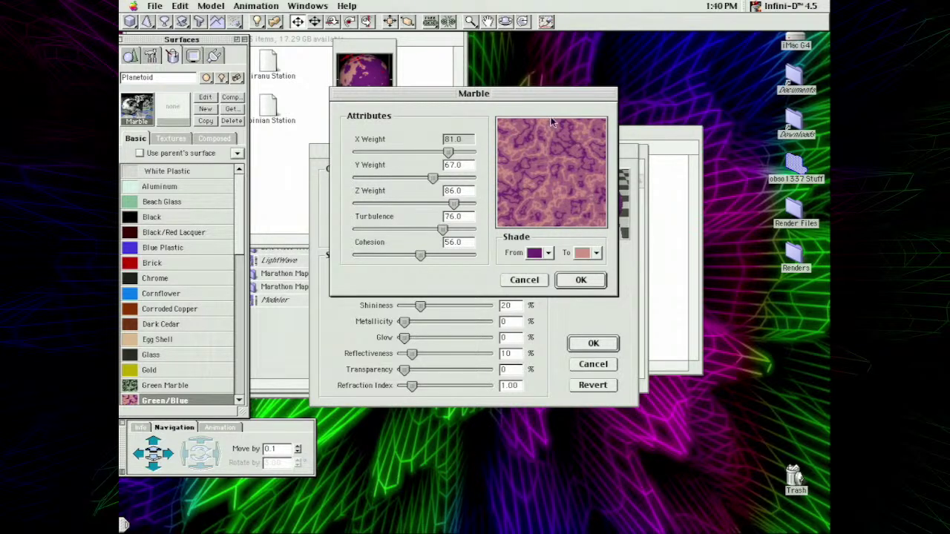
- Try a bright magenta as the Marble pattern's To shade, discard the Marble changes and close the surface settings
click(578, 254)
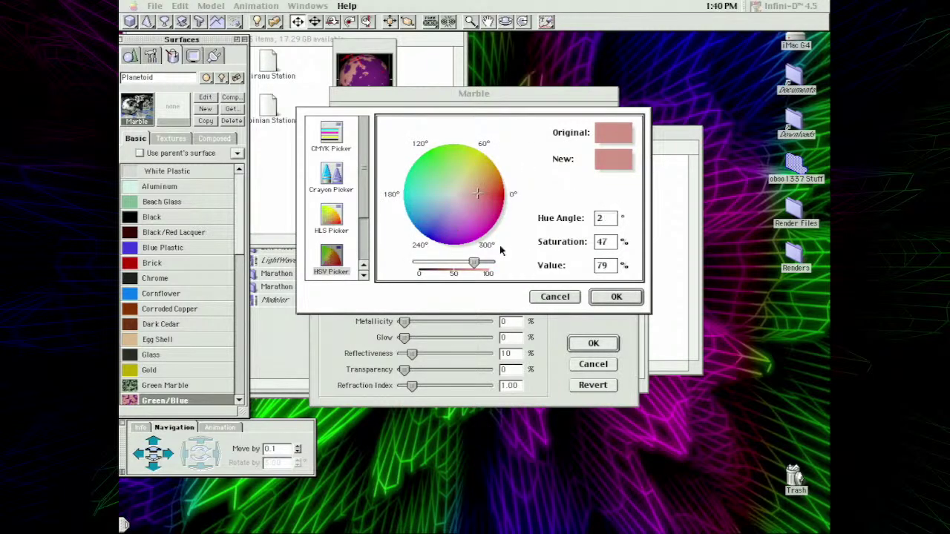
drag(480, 232, 486, 236)
click(616, 296)
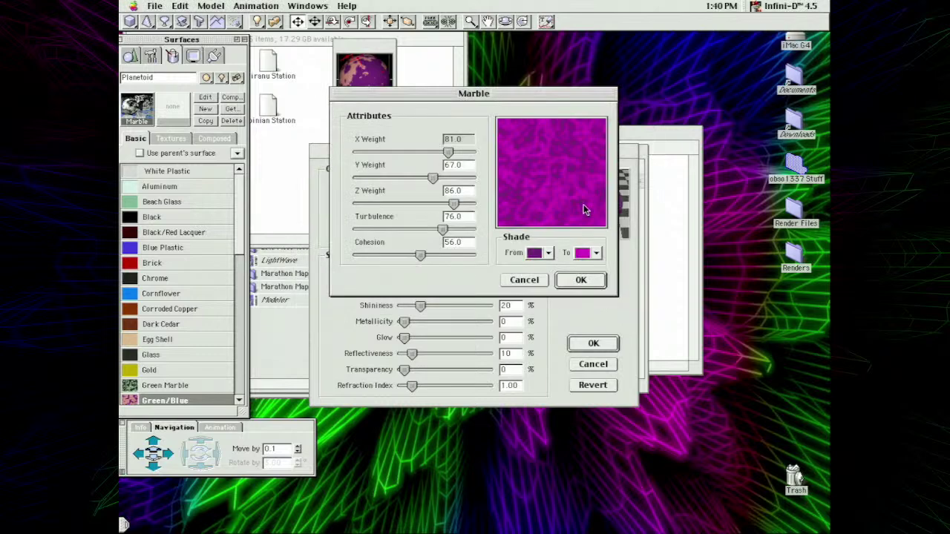
click(524, 281)
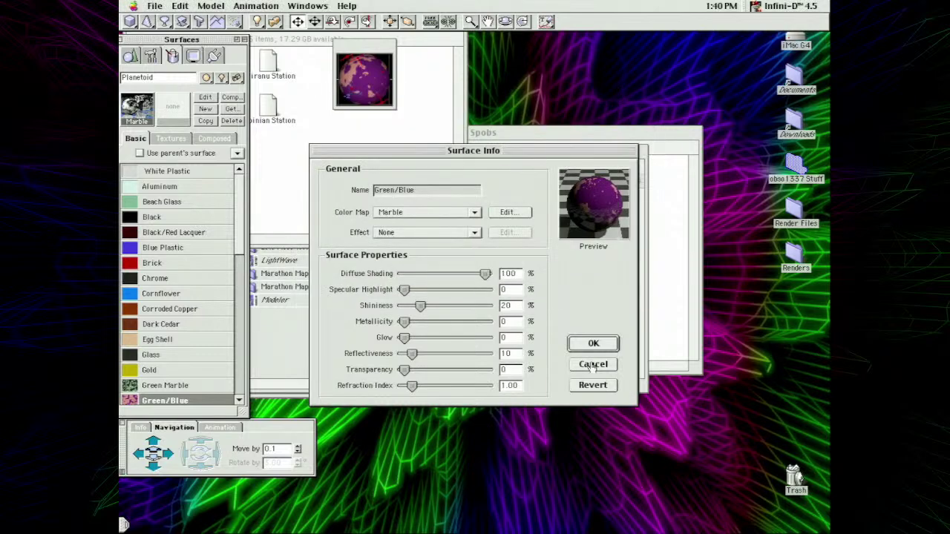
click(591, 344)
- Open the grey moon model from the Moons folder inside Spobs
click(164, 6)
click(168, 30)
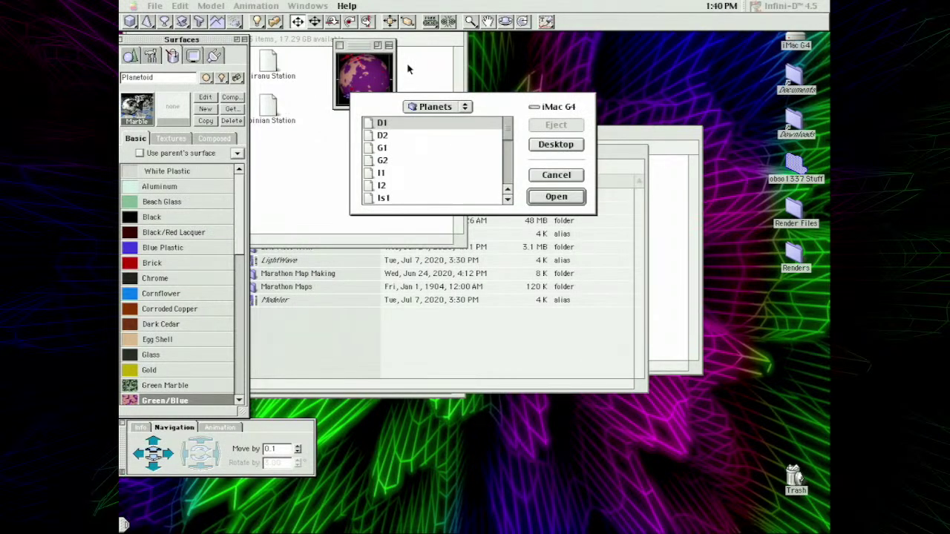
click(419, 109)
click(431, 118)
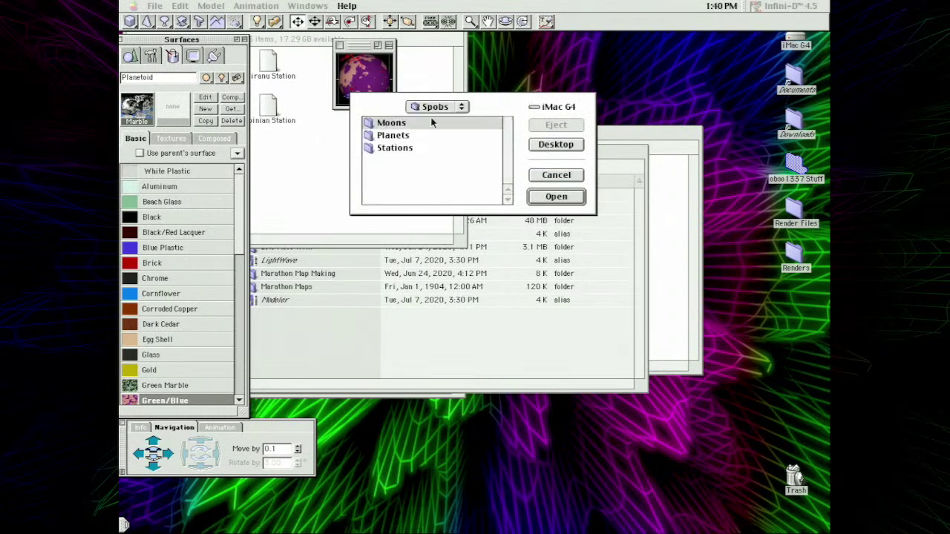
double_click(432, 122)
double_click(384, 134)
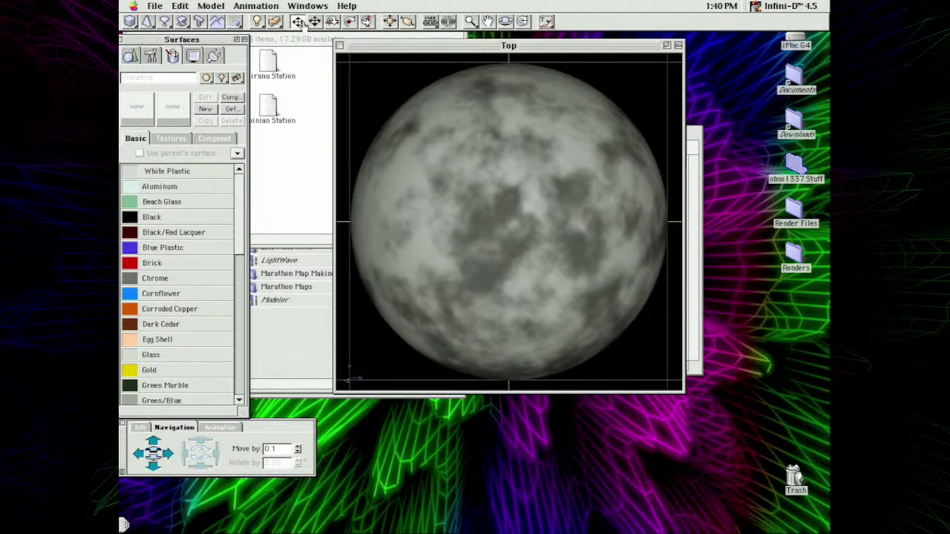
- Inspect the Marble color map settings of the moon's Green/Blue surface and close them without changes
click(504, 169)
click(207, 99)
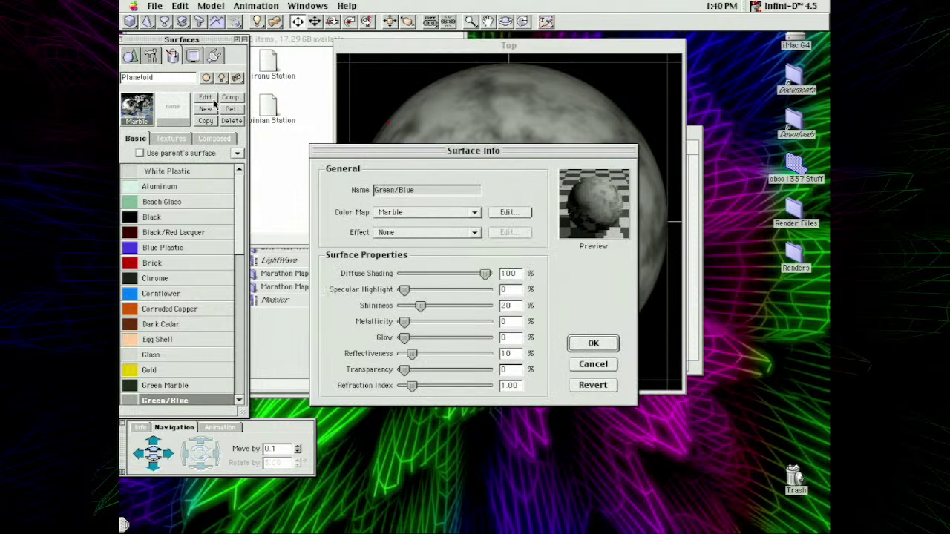
click(510, 211)
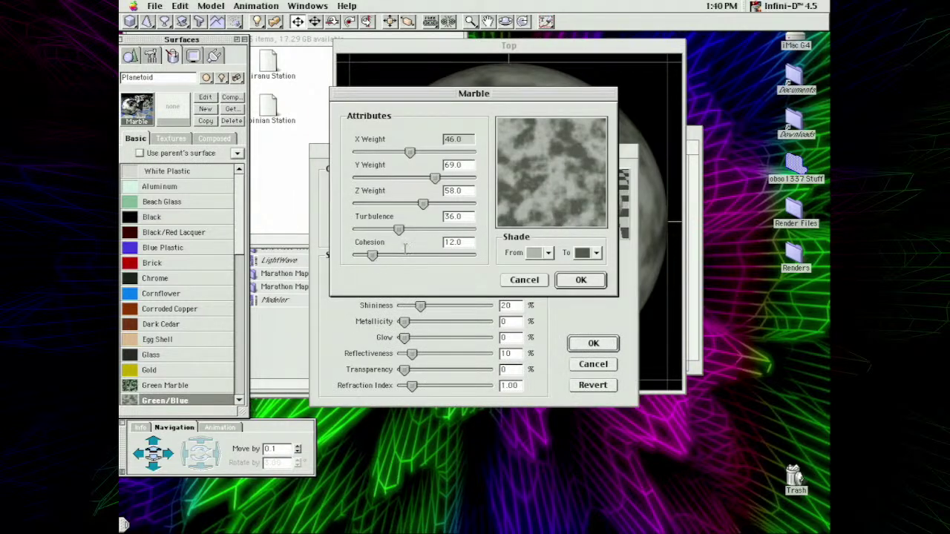
click(522, 280)
click(593, 364)
- Start opening another model and browse to the Weapons folder in EVO 3D Designs
click(155, 6)
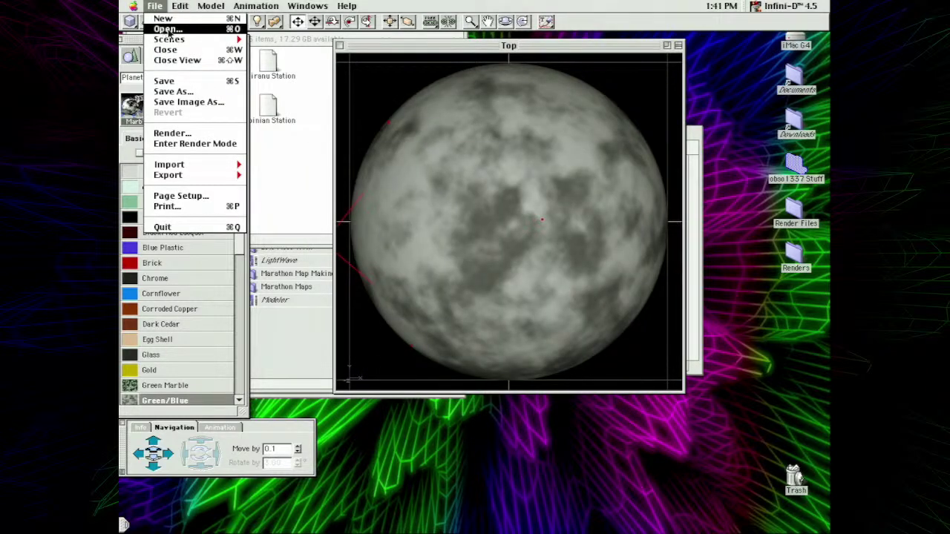
click(169, 30)
drag(449, 109, 467, 130)
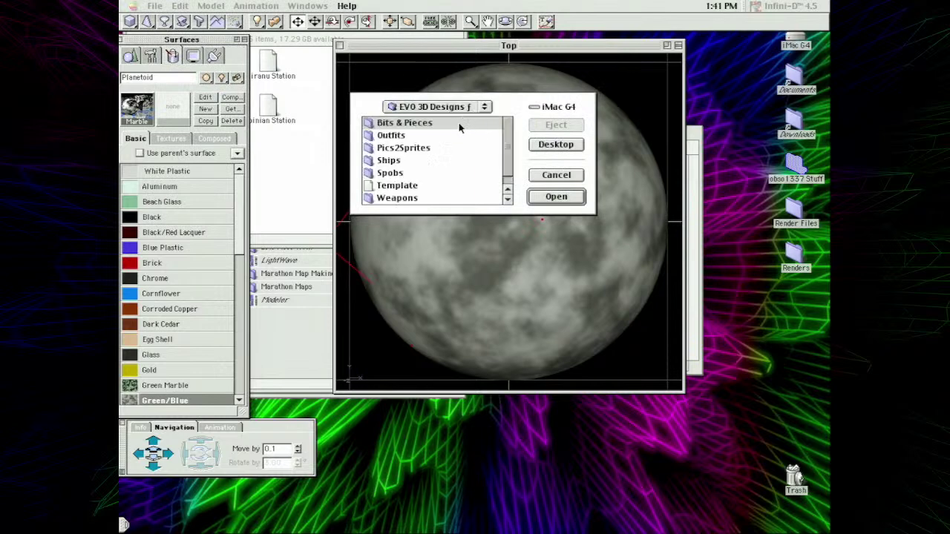
click(500, 138)
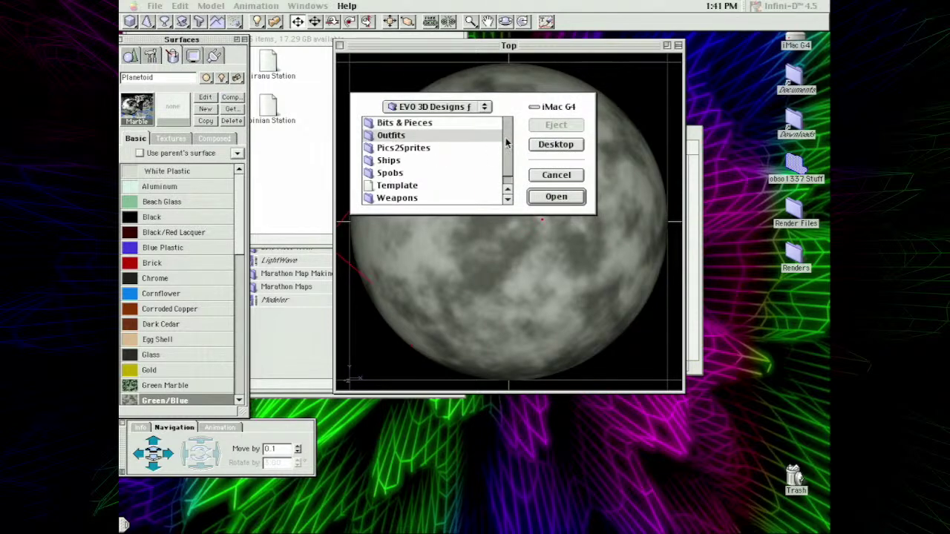
drag(506, 142, 506, 151)
double_click(460, 185)
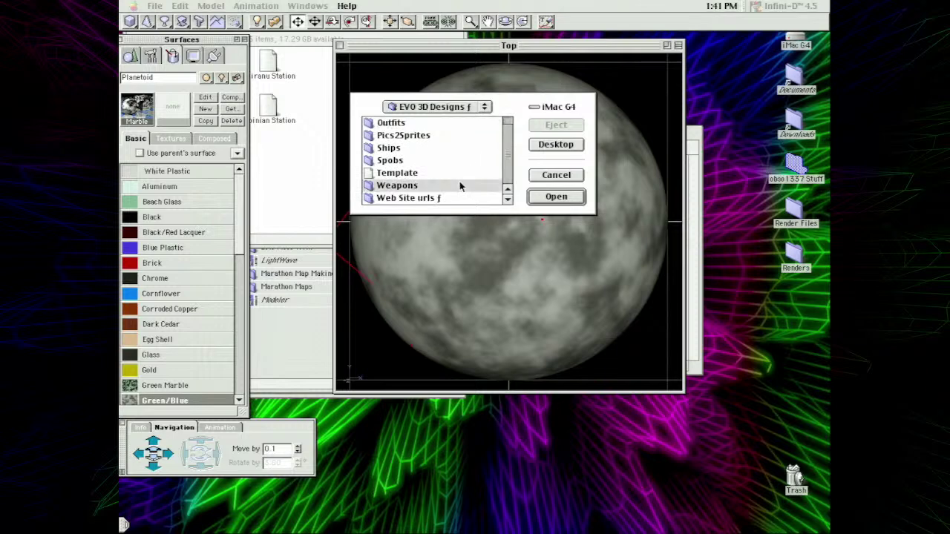
- Look through the weapon models and open Space Mine
mouse_move(507, 135)
mouse_down()
mouse_move(520, 162)
mouse_move(503, 121)
mouse_move(505, 168)
mouse_move(507, 125)
mouse_up()
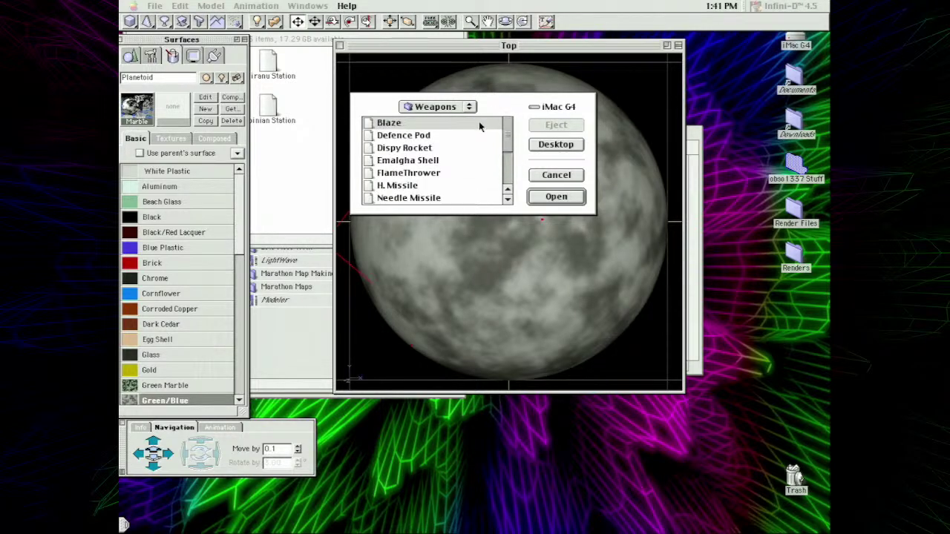
drag(507, 140, 508, 178)
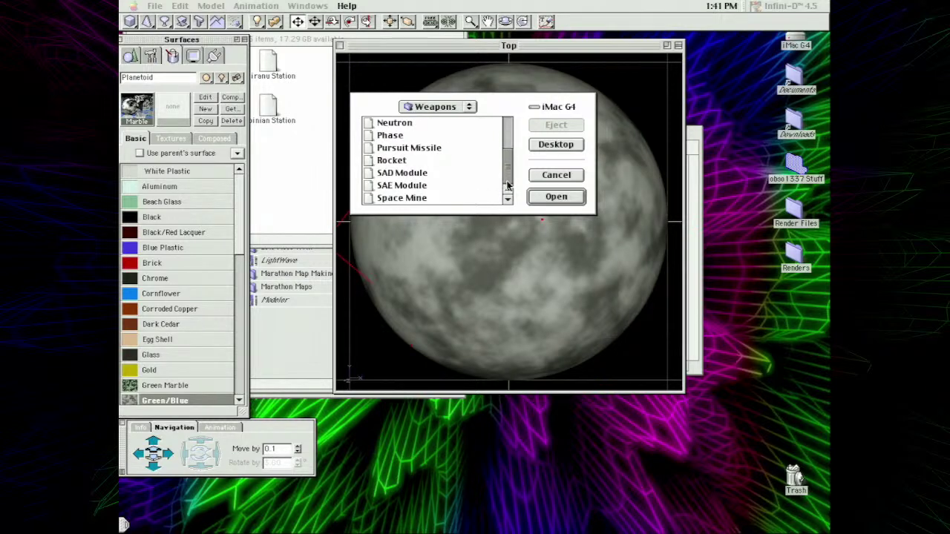
click(430, 198)
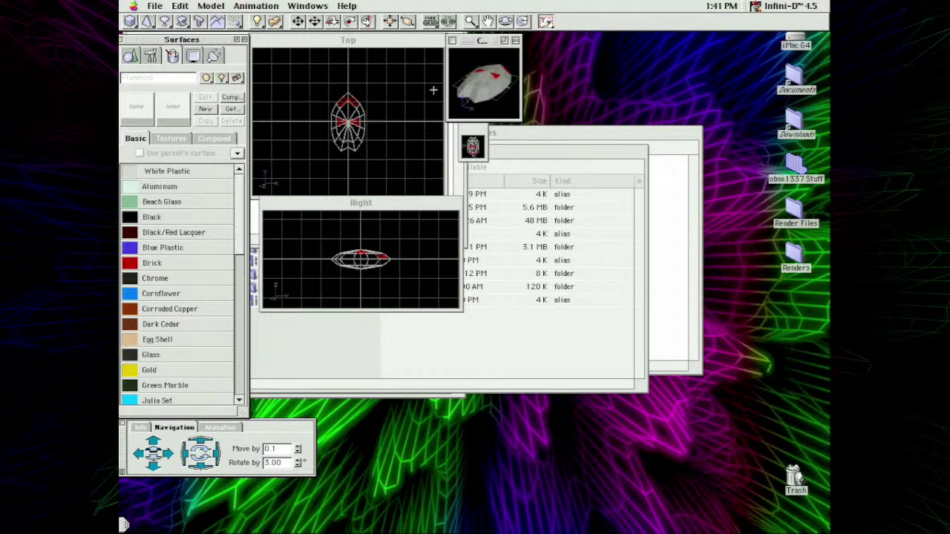
- Render the weapon's Top and small camera views and open its Body object in the Modeler
click(392, 75)
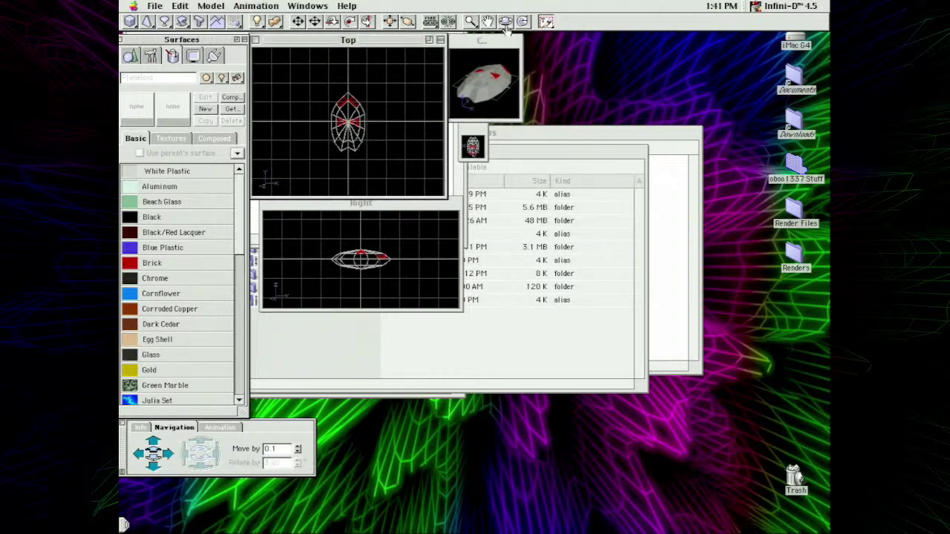
click(487, 136)
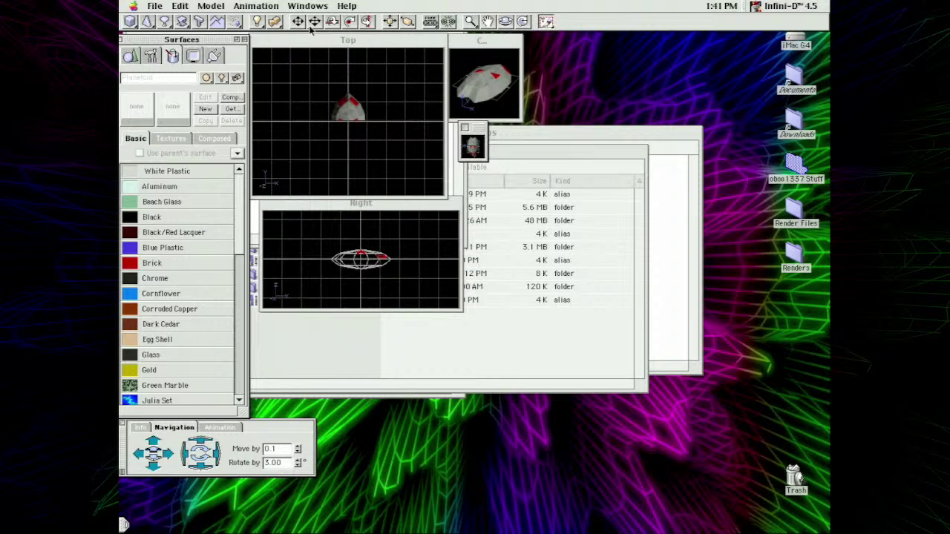
drag(144, 7, 334, 26)
drag(207, 78, 283, 60)
double_click(498, 94)
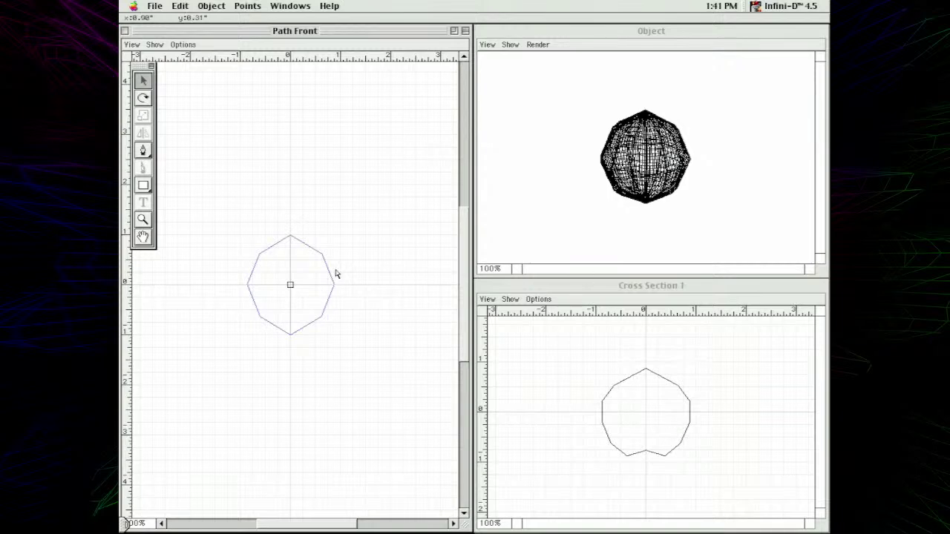
- Look over the Modeler's point mirroring and window options for the Body object and exit the Modeler
click(282, 6)
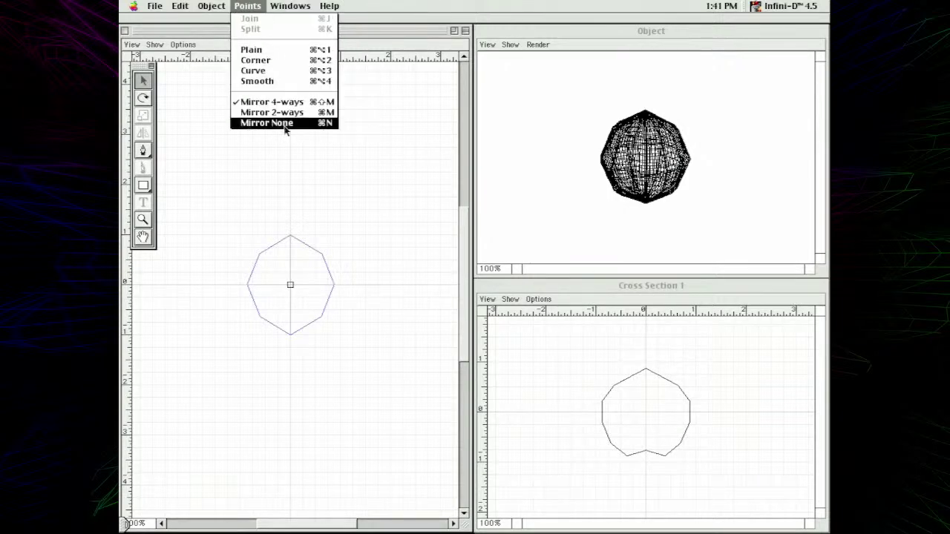
mouse_move(230, 6)
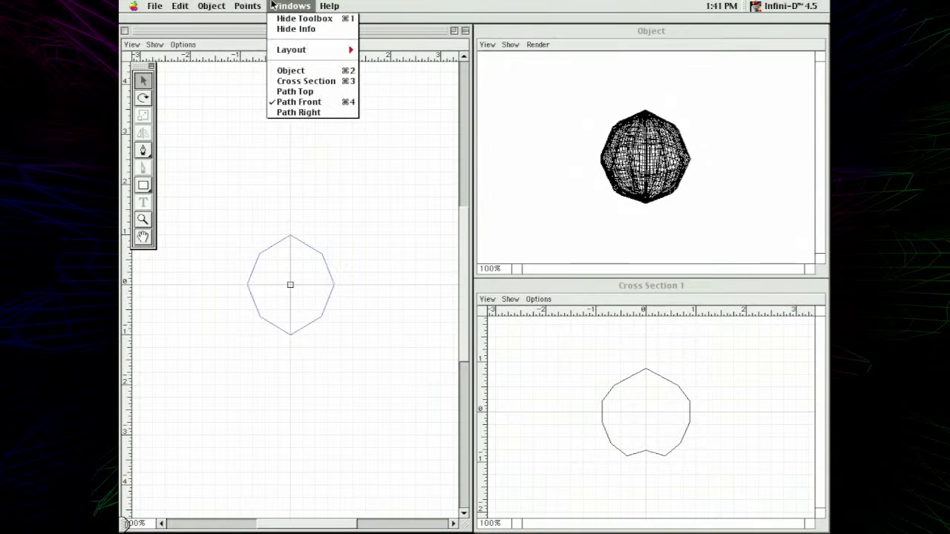
mouse_move(151, 7)
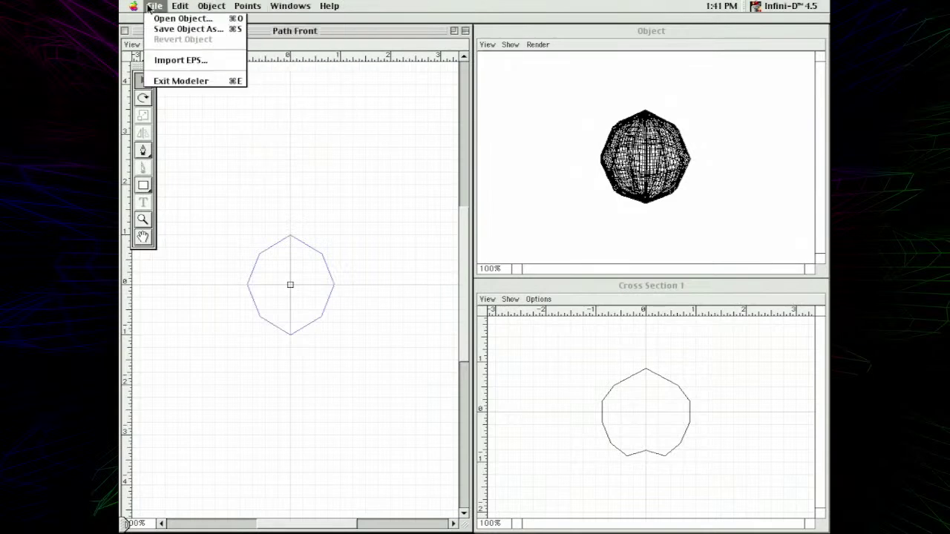
click(178, 81)
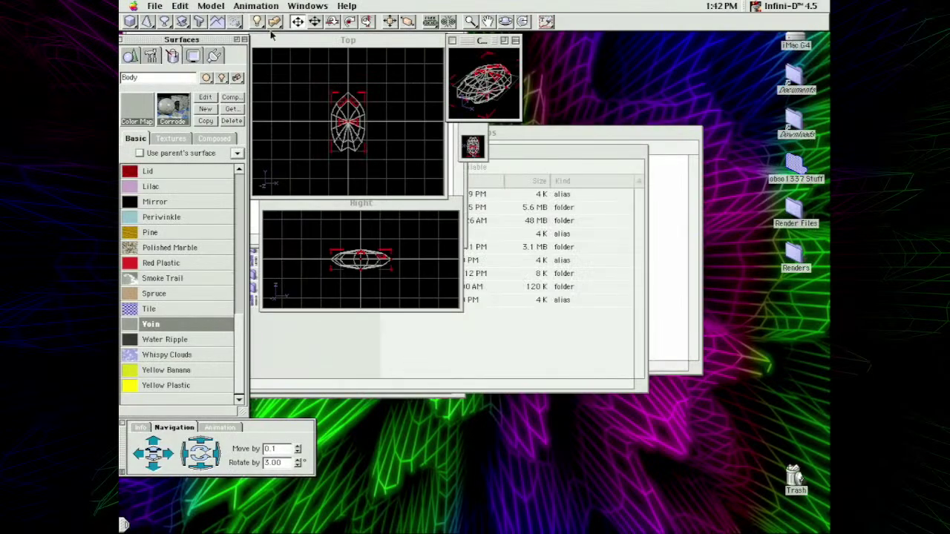
- Open the bullet-shaped weapon model from the Weapons folder
click(181, 6)
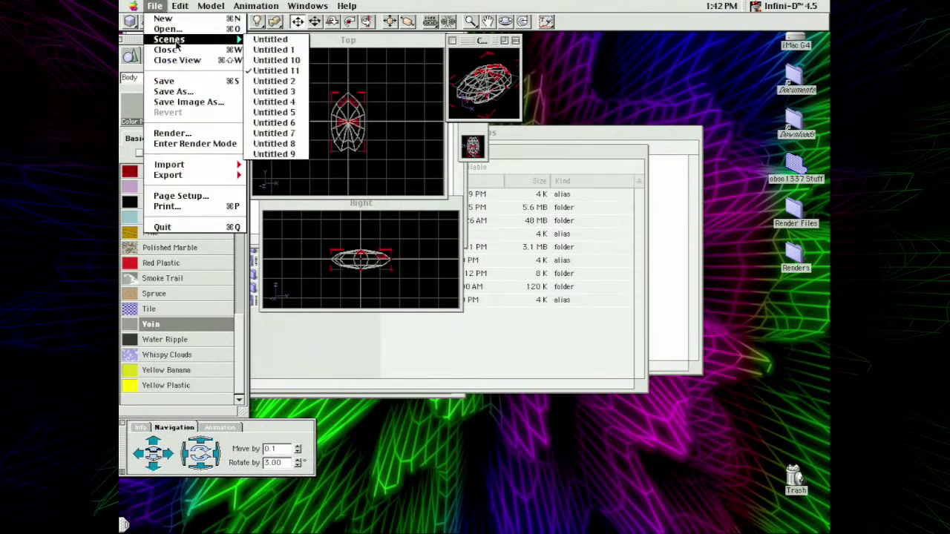
click(187, 29)
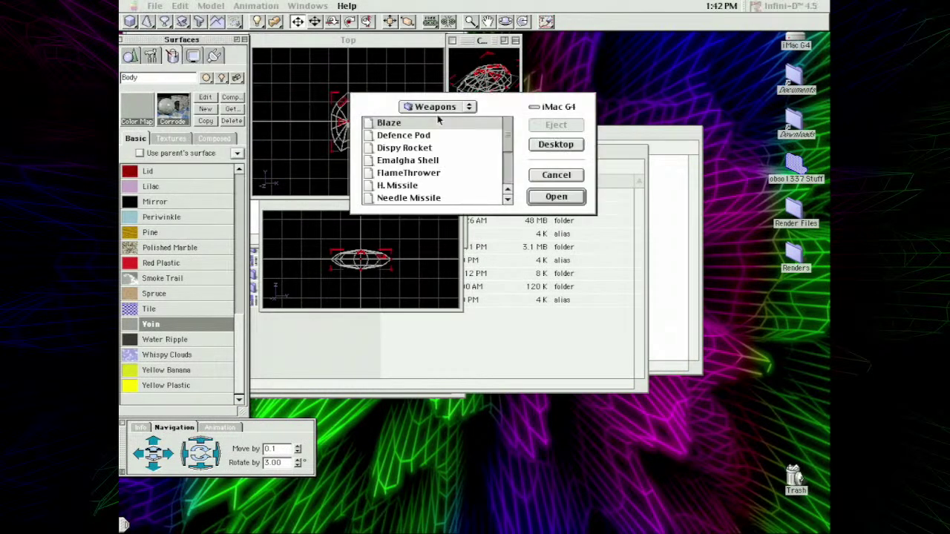
drag(504, 141, 506, 152)
double_click(415, 135)
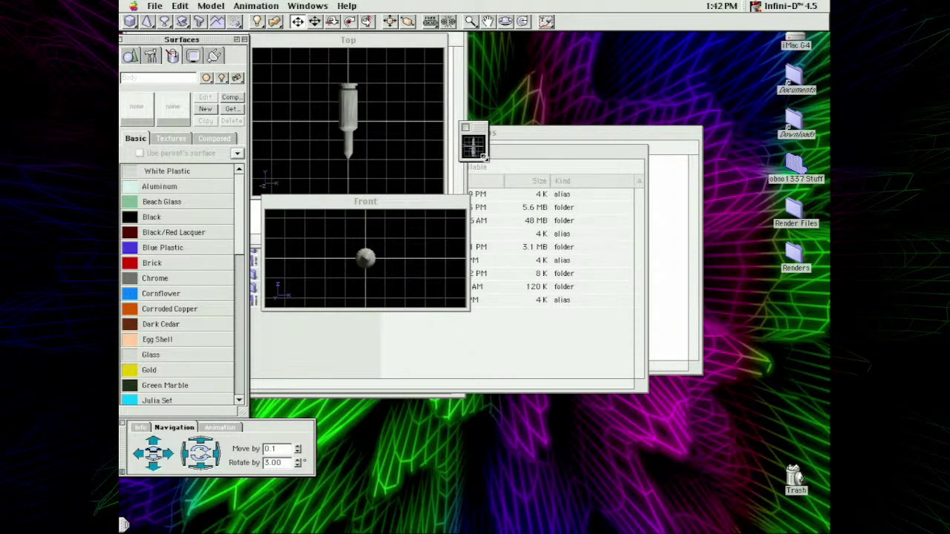
- Enlarge the Camera 2 view of the bullet-shaped weapon, move it toward the middle of the screen and render it
drag(487, 159, 814, 473)
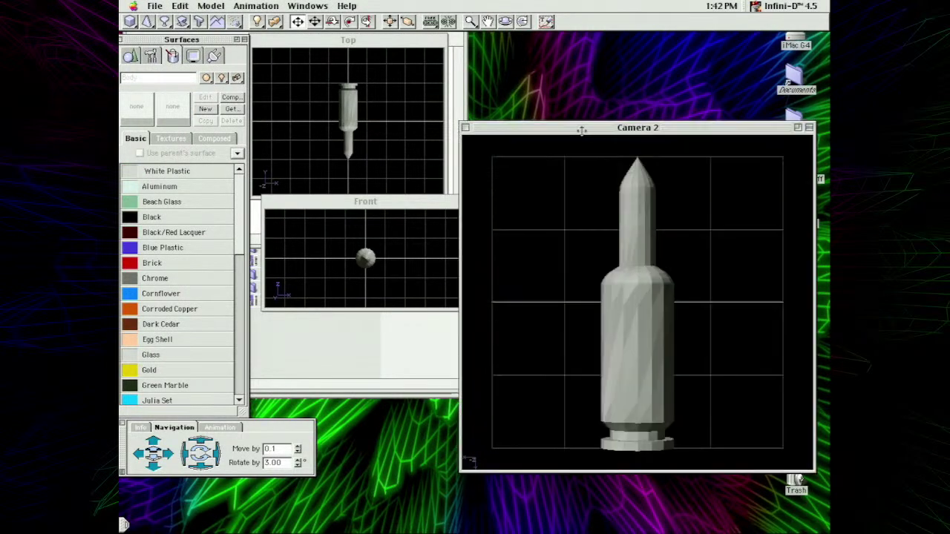
drag(573, 127, 492, 117)
click(547, 21)
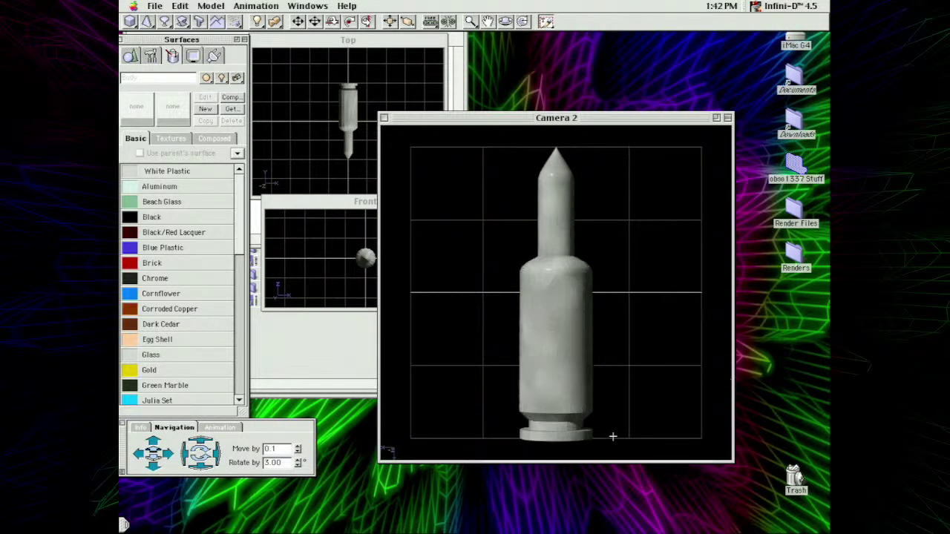
- Select the Shell object of the bullet-shaped weapon in the Camera 2 view
click(297, 21)
click(553, 186)
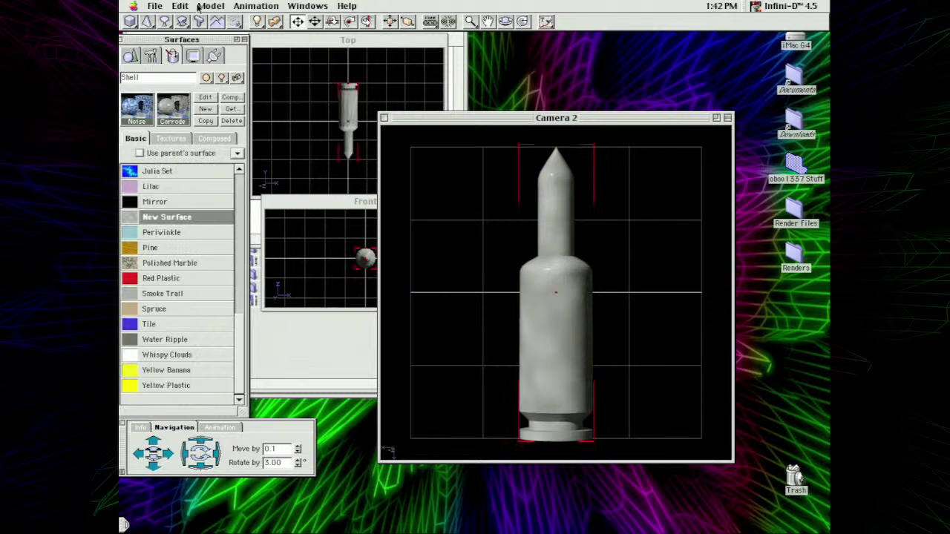
- Open the red bar-shaped weapon model from the Weapons folder and activate its Top view
click(154, 6)
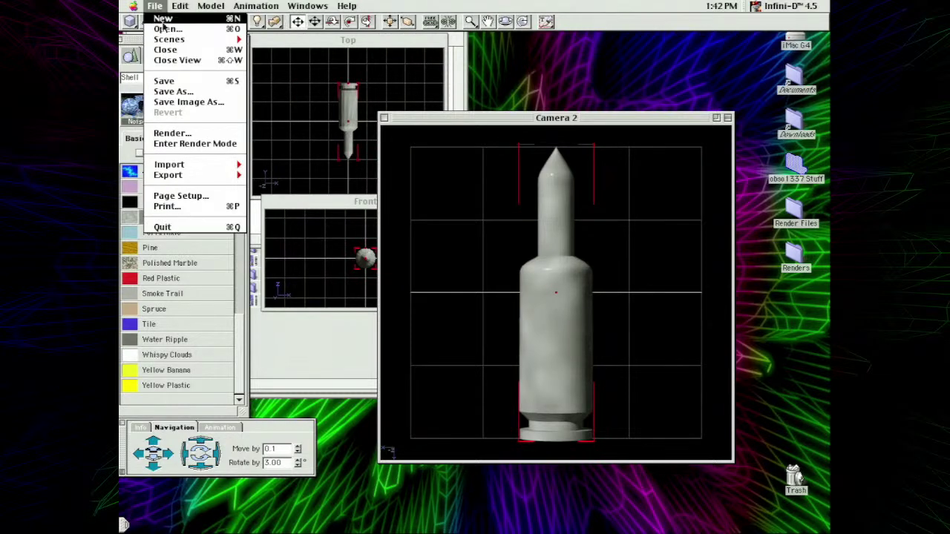
click(154, 6)
click(160, 6)
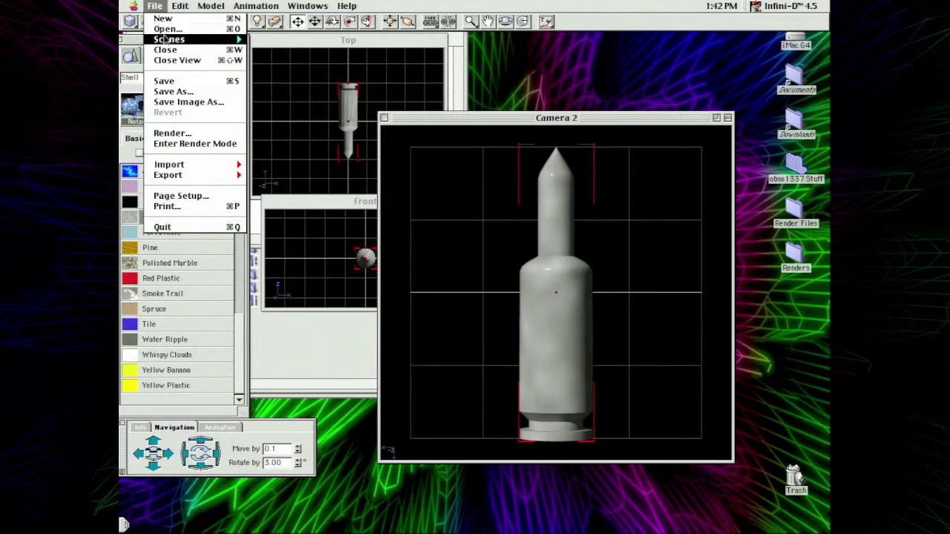
click(165, 30)
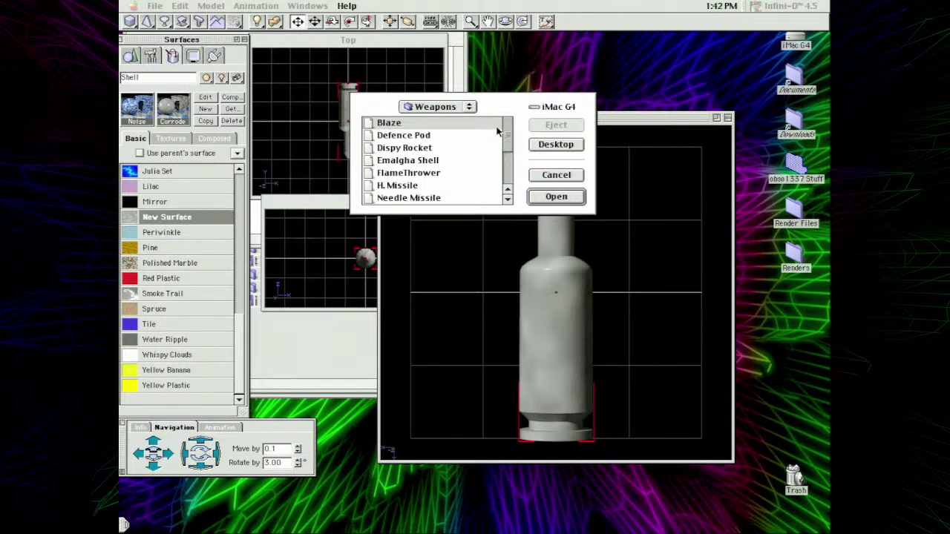
double_click(455, 121)
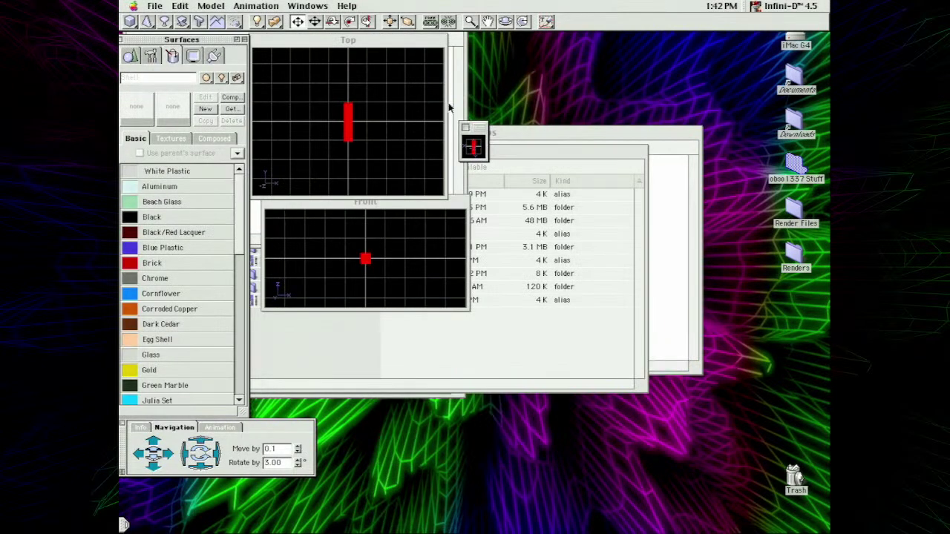
click(378, 40)
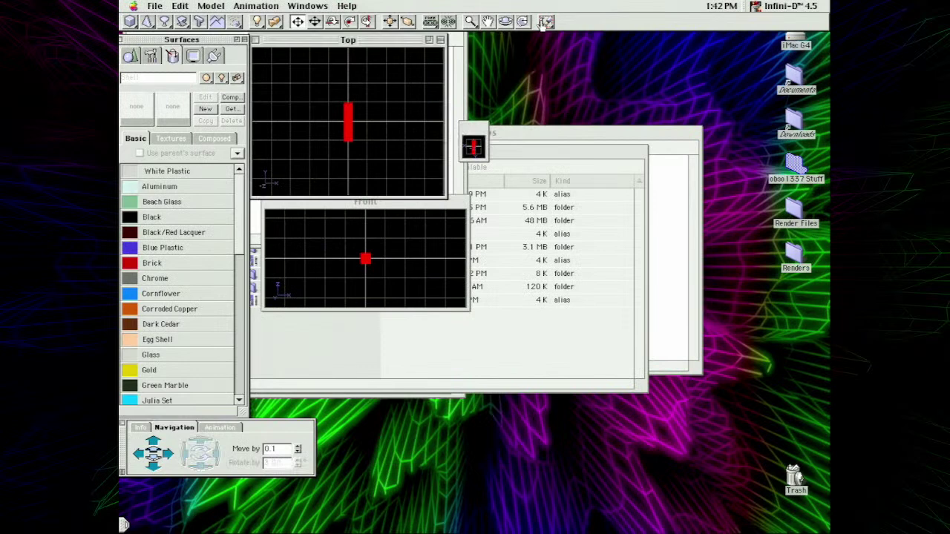
click(165, 6)
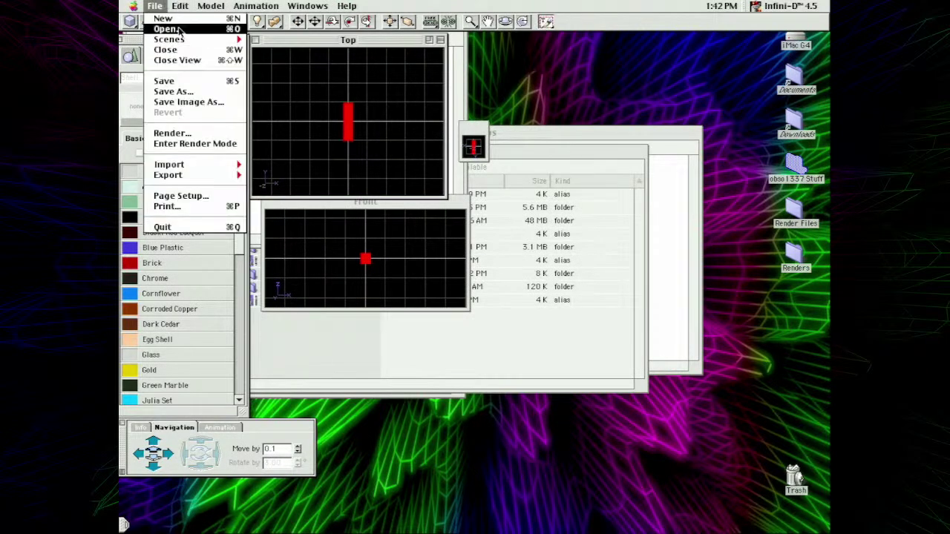
click(179, 29)
click(553, 176)
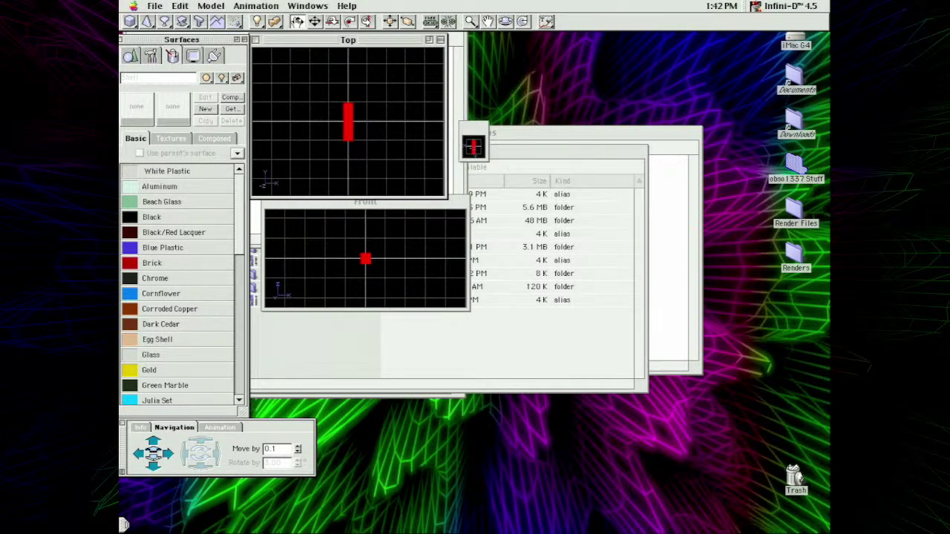
- Select the red Cube in the Top view, check its object options and open its surface's settings
click(348, 123)
click(131, 57)
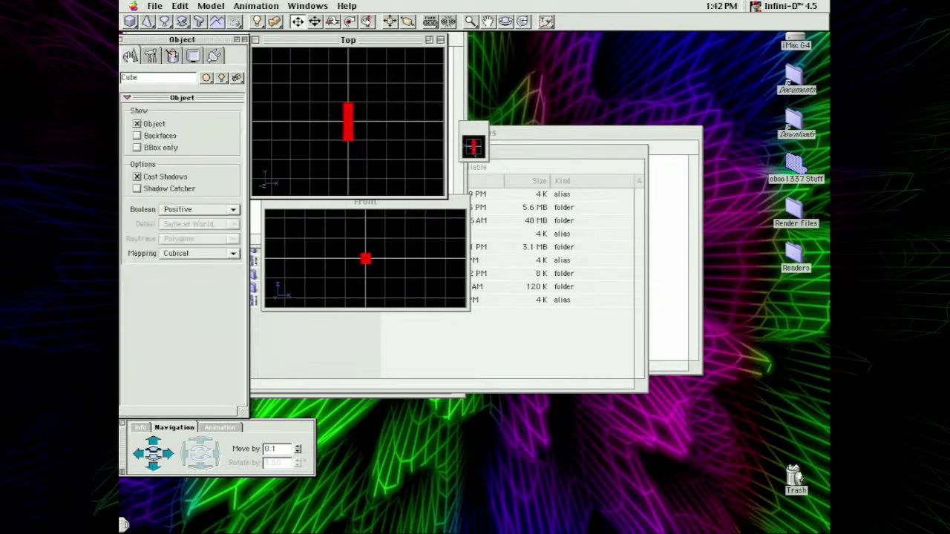
click(171, 58)
click(204, 97)
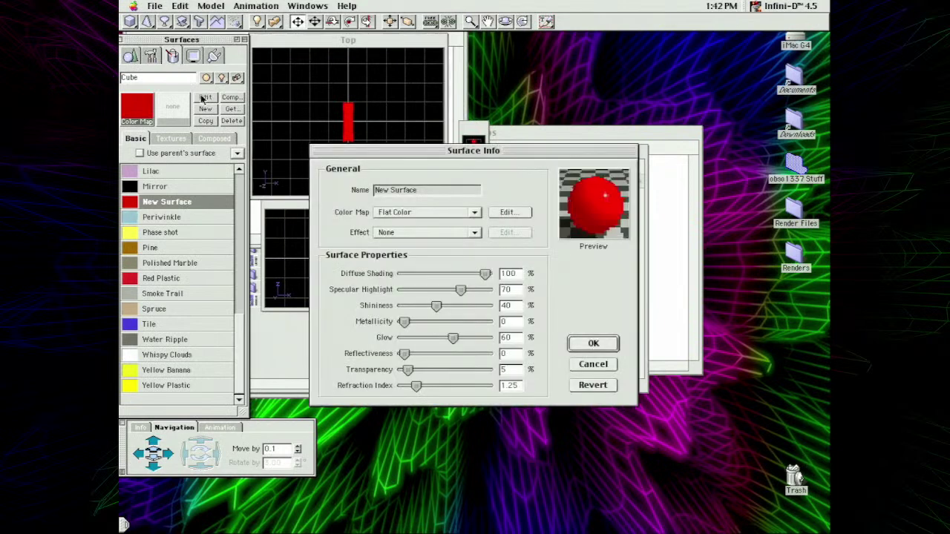
- Inspect the red surface's flat color in the RGB Picker and leave the surface settings without changes
click(515, 211)
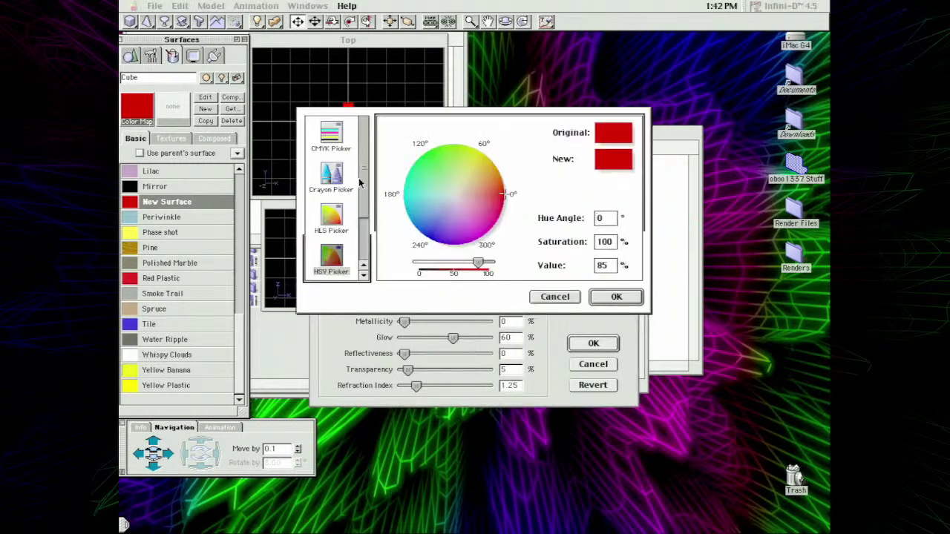
click(363, 274)
click(339, 258)
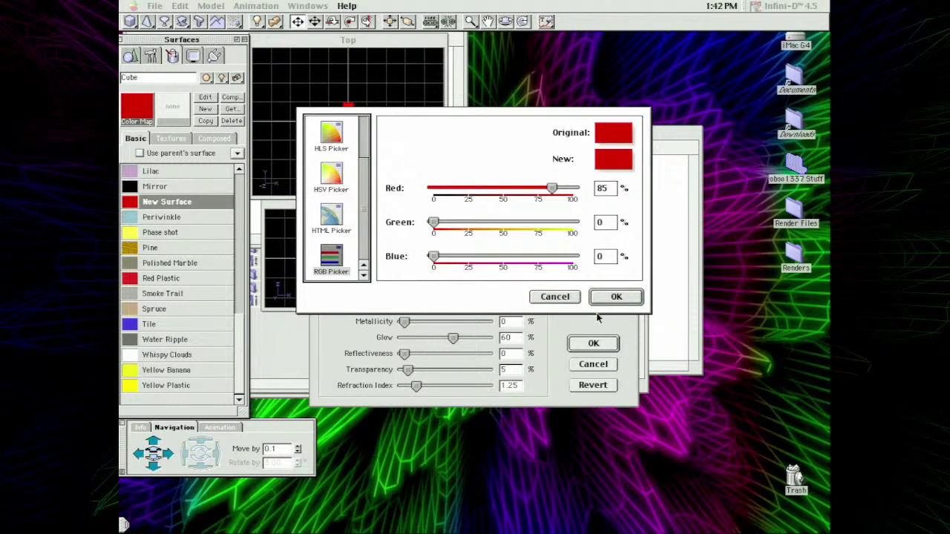
click(554, 297)
click(571, 363)
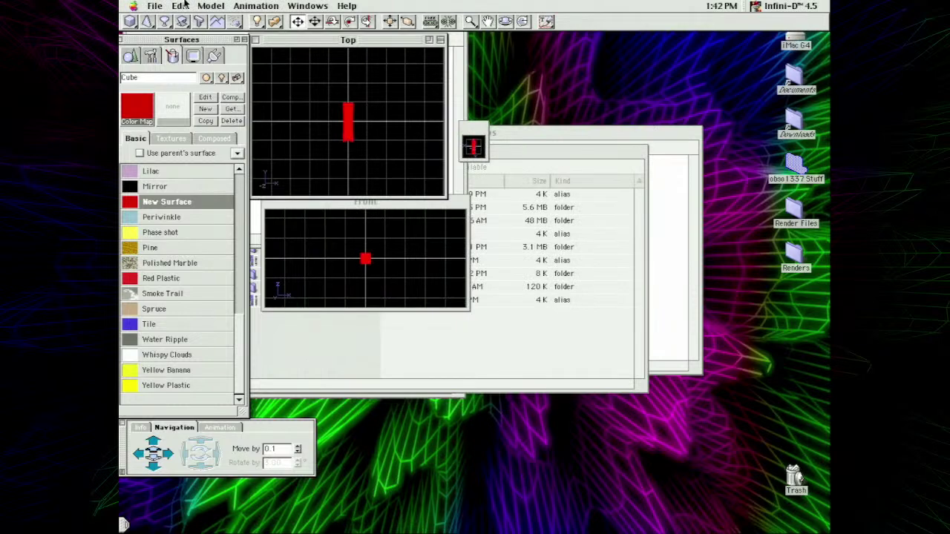
- Open the SAD Module model from the Weapons folder
click(154, 6)
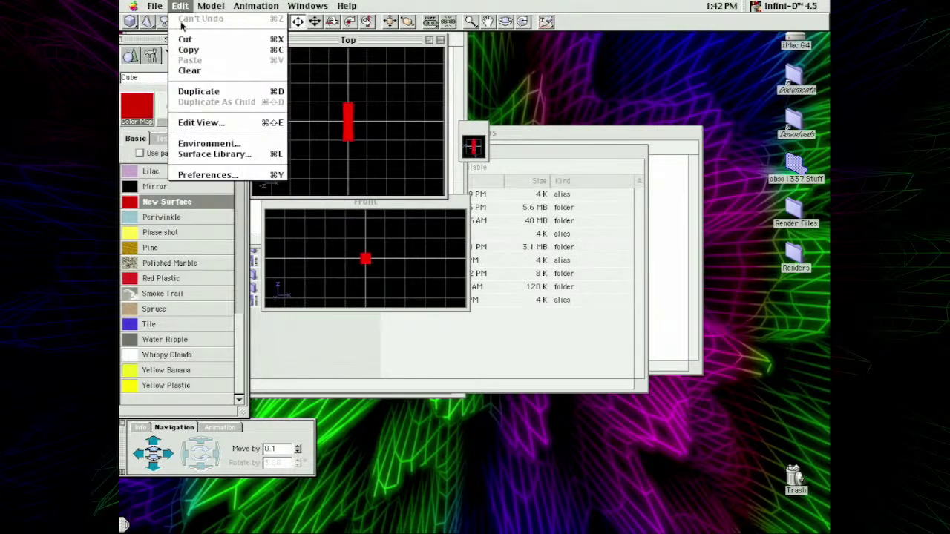
click(167, 28)
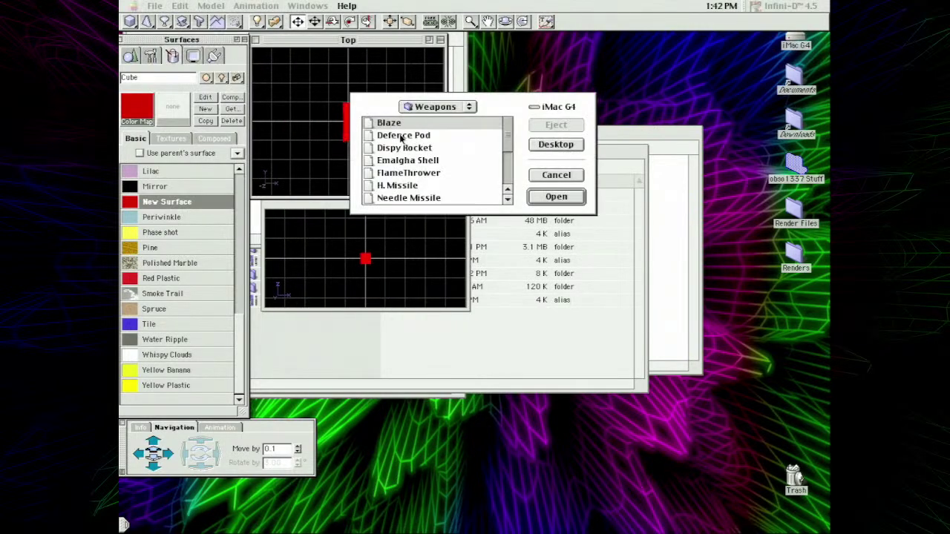
click(435, 107)
drag(508, 140, 511, 169)
click(439, 161)
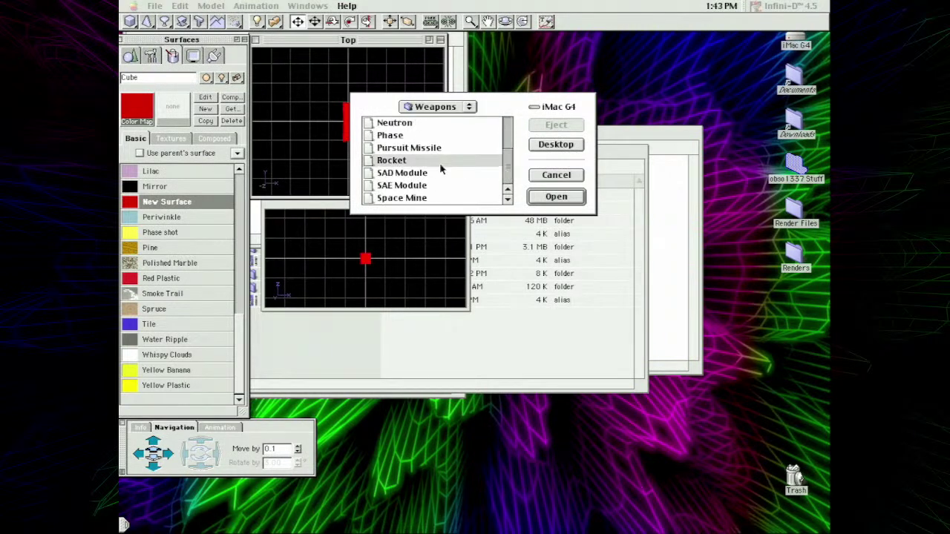
double_click(439, 173)
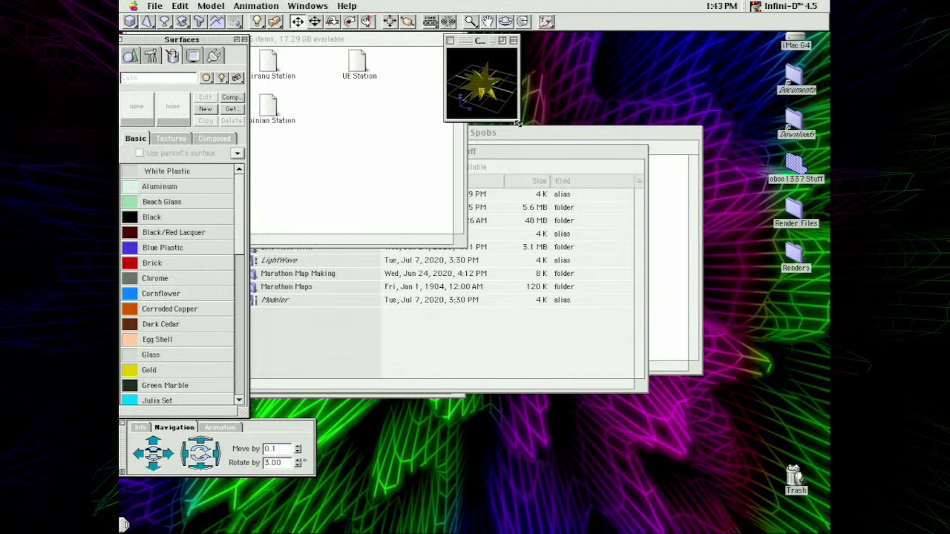
- Enlarge the Camera view of the yellow spiked SAD Module model and render it
drag(518, 114, 652, 387)
click(546, 21)
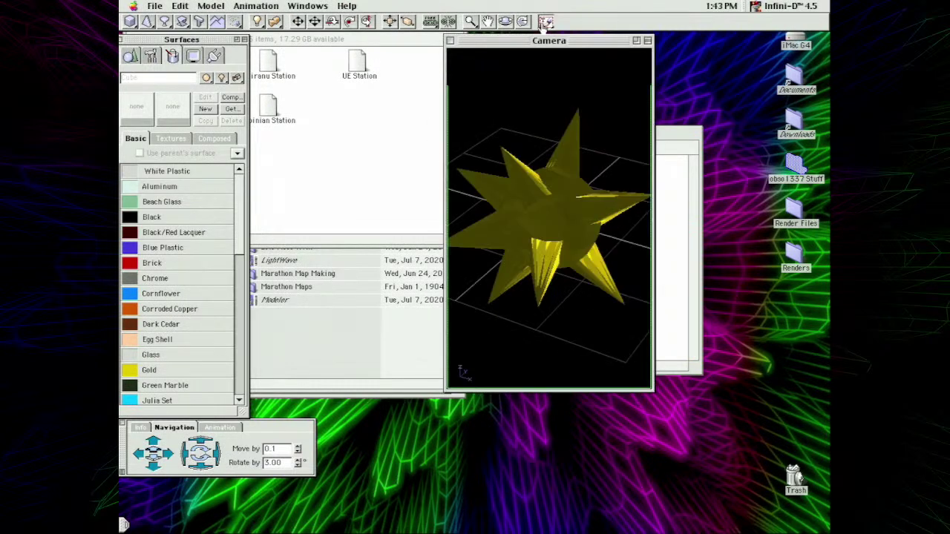
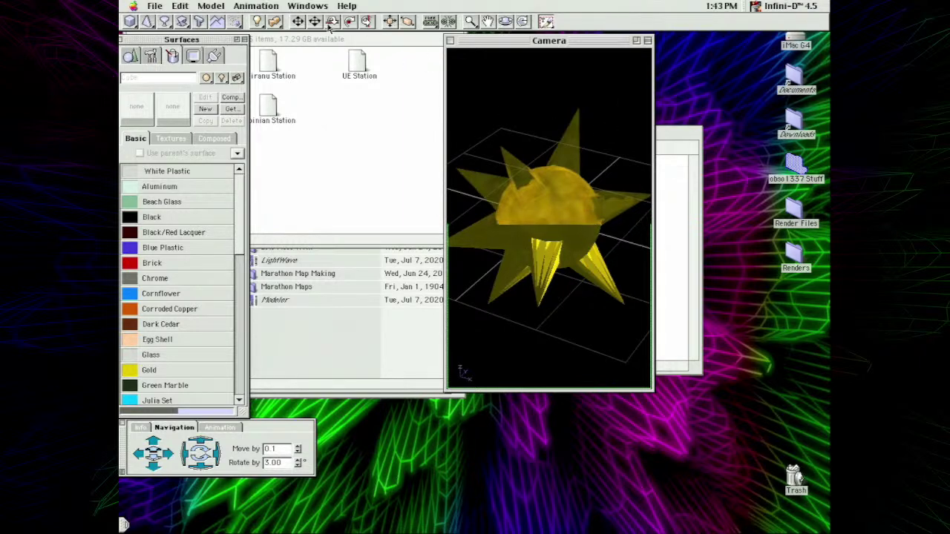
- Open the SAE Module model from the Weapons folder and render its small Camera view
click(156, 6)
click(159, 36)
click(154, 6)
click(165, 30)
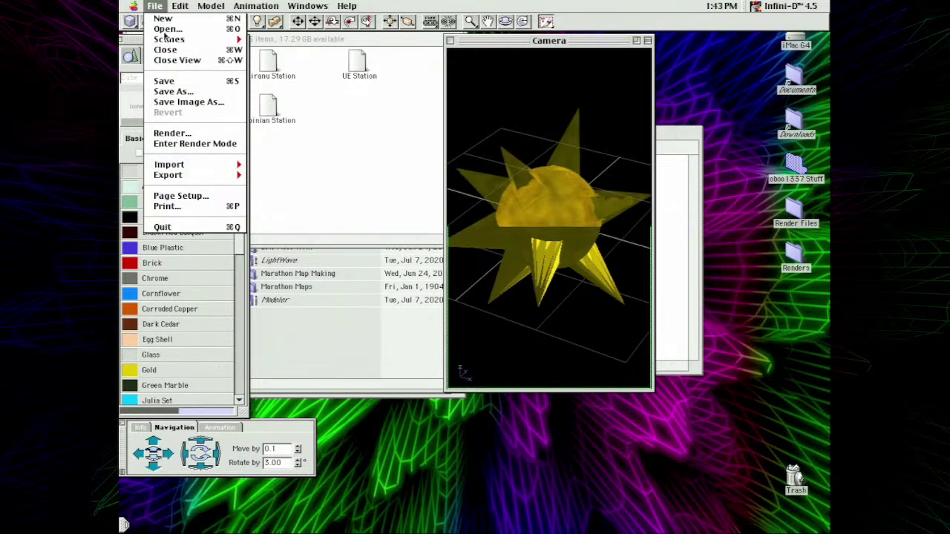
click(508, 160)
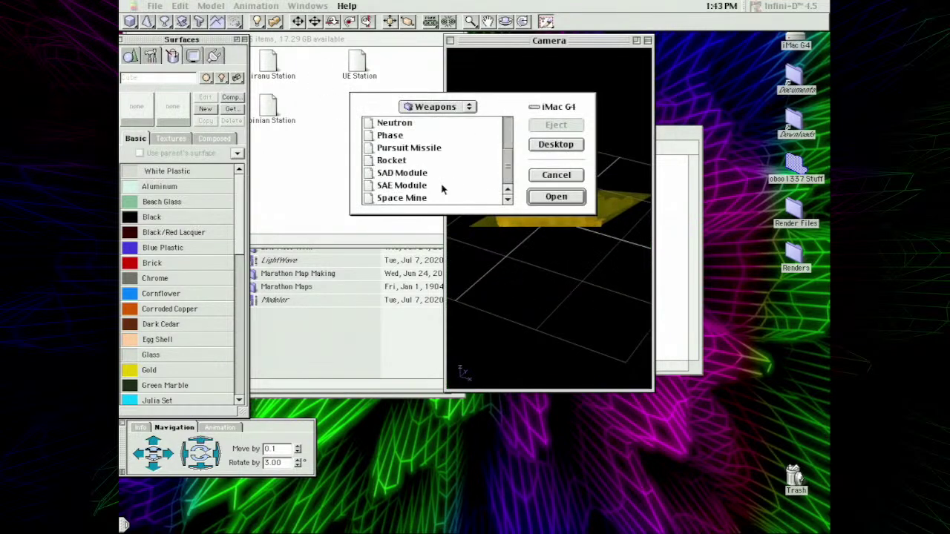
double_click(428, 186)
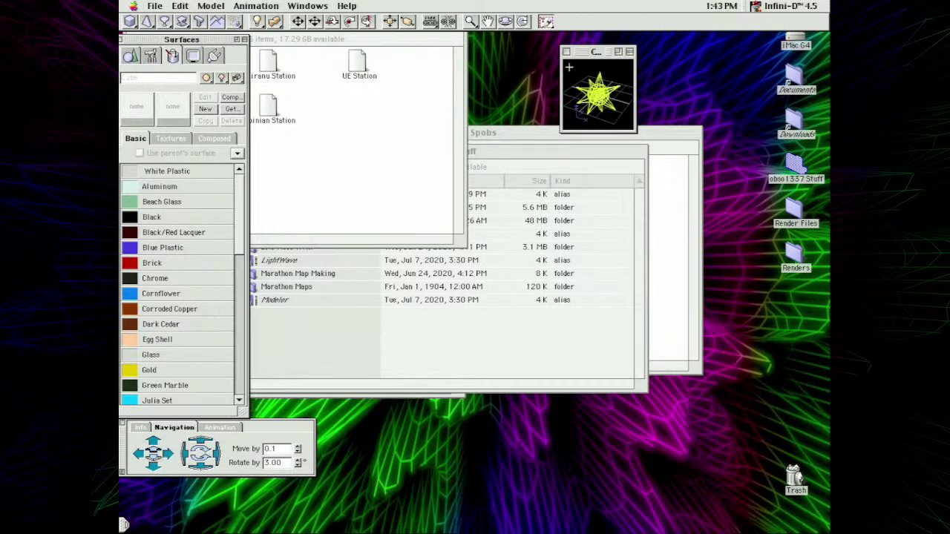
drag(570, 67, 631, 127)
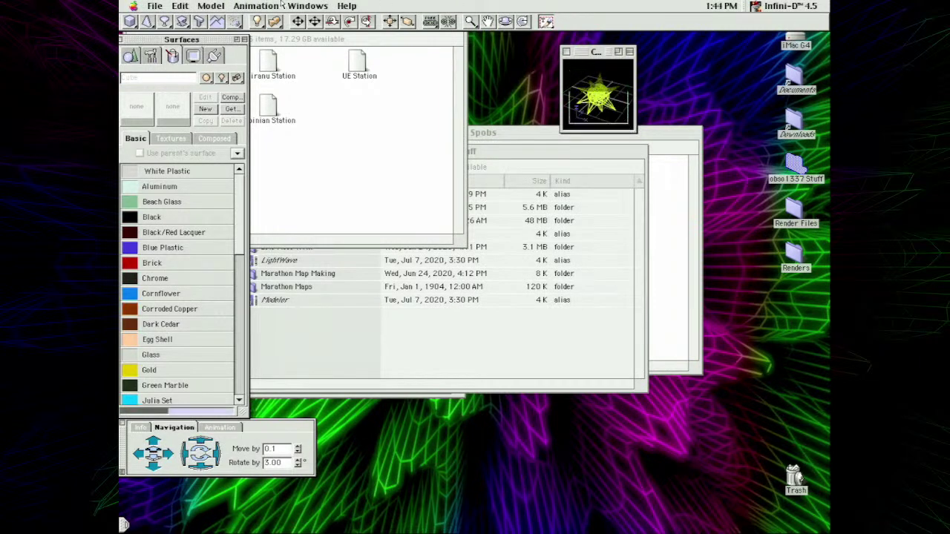
- Open the Defence Pod model from the Weapons folder
click(157, 5)
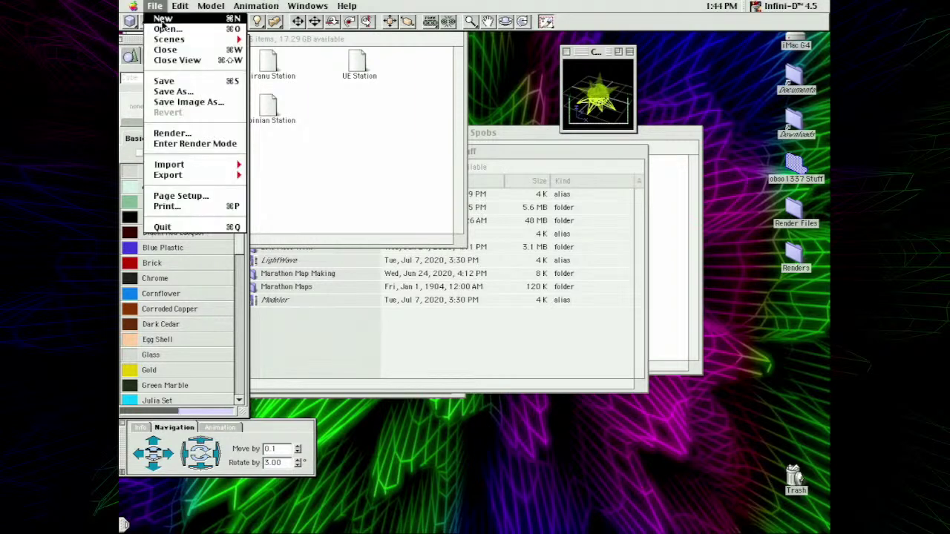
click(166, 29)
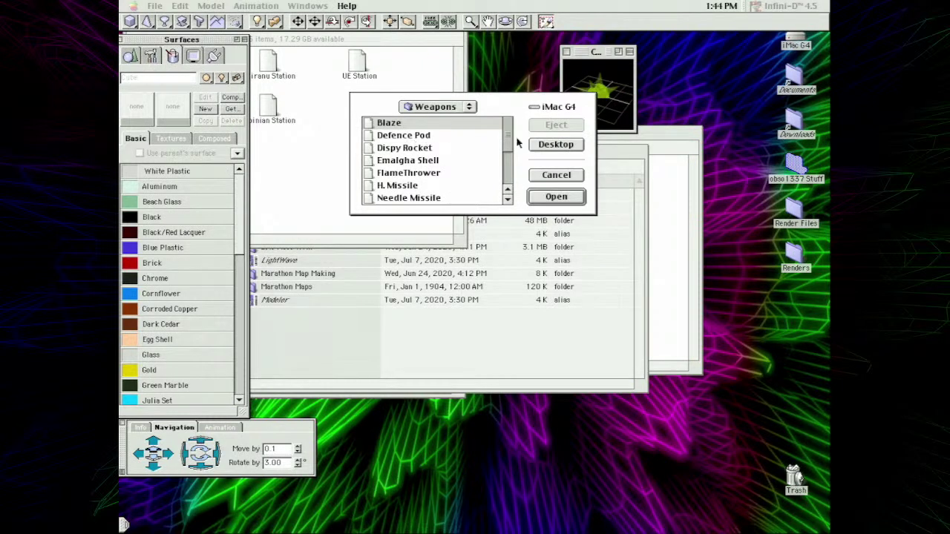
scroll(499, 145, down, 4)
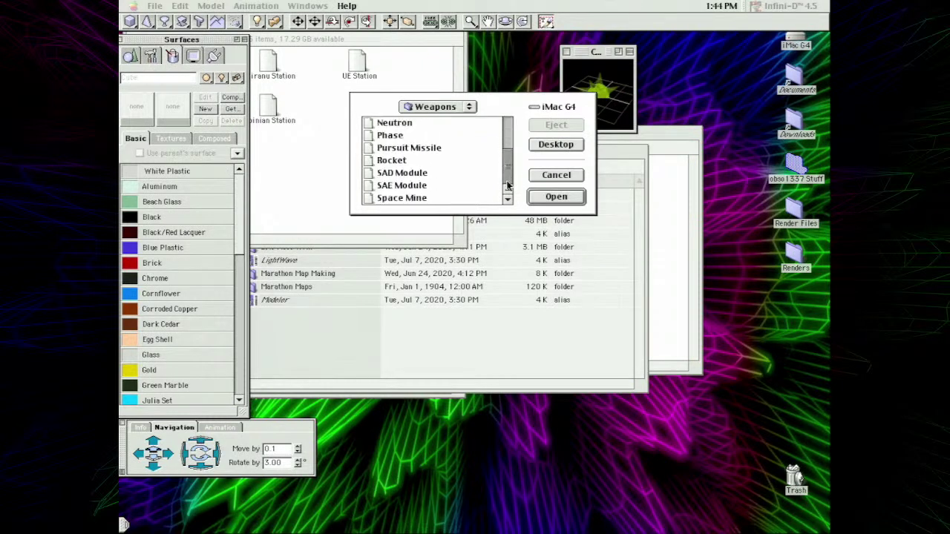
scroll(495, 155, up, 1)
scroll(496, 154, up, 3)
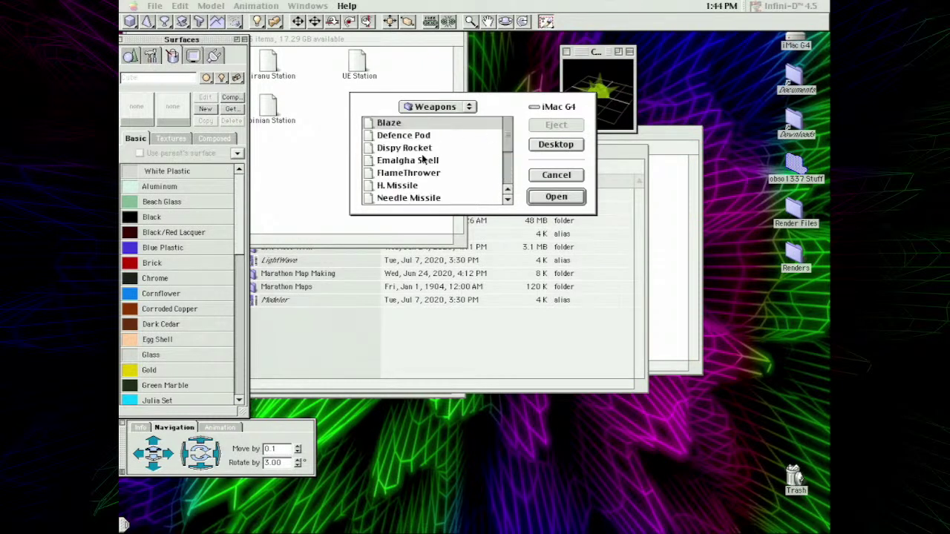
double_click(420, 135)
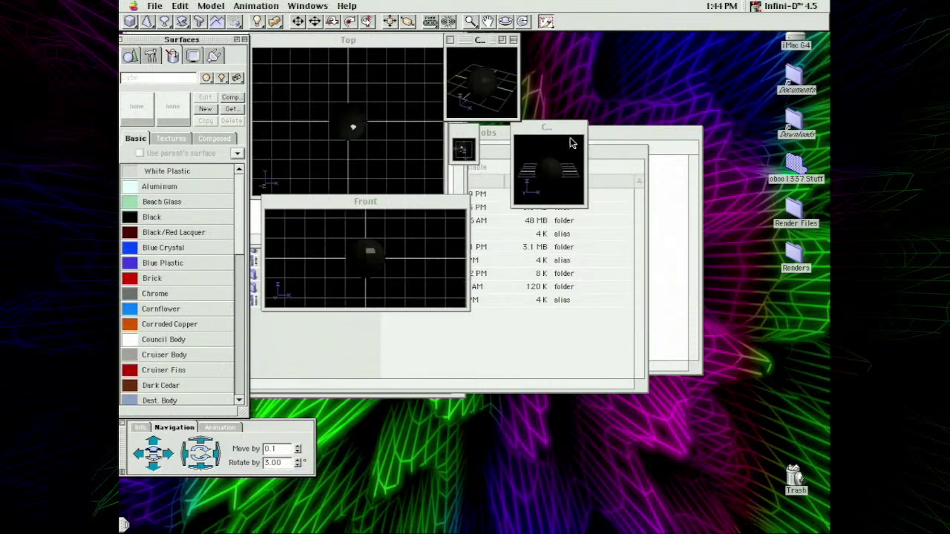
- Render the Defence Pod's Top view and its small Camera view
click(429, 67)
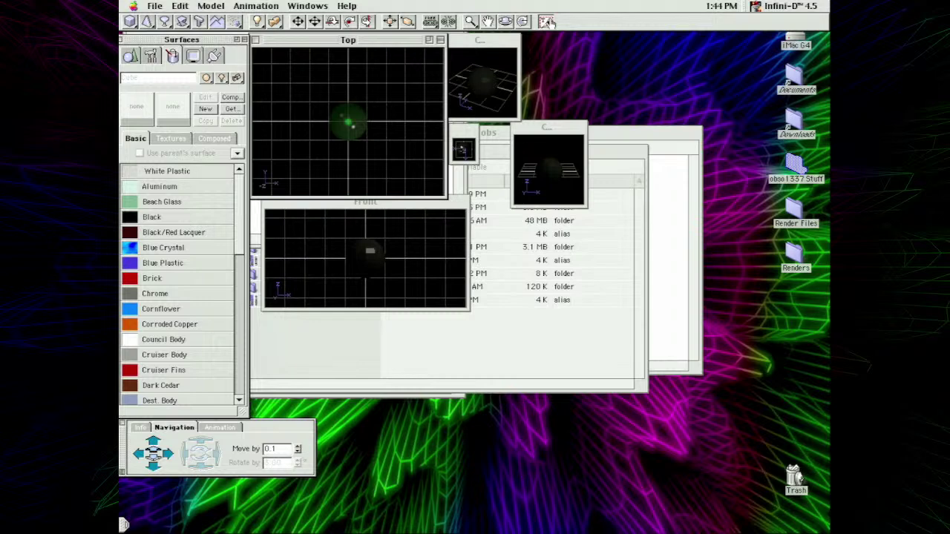
click(500, 38)
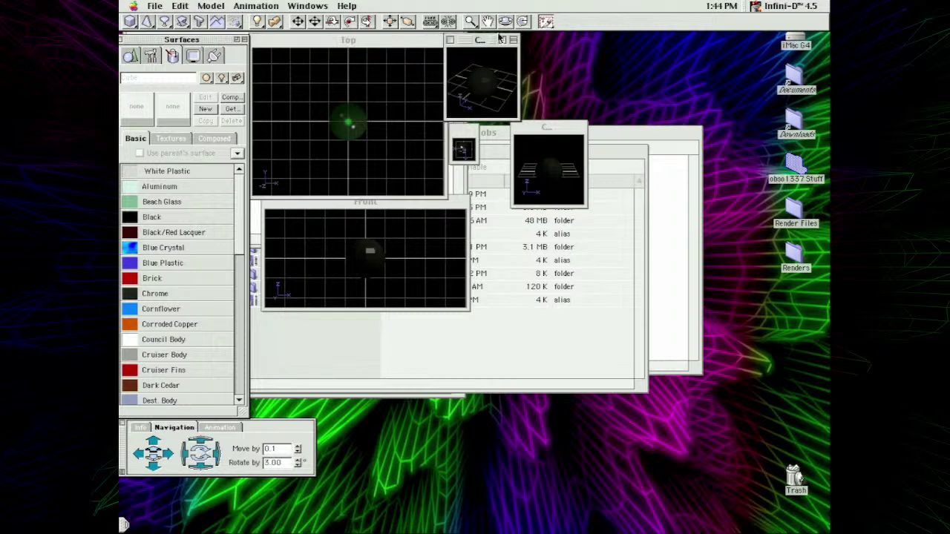
click(546, 21)
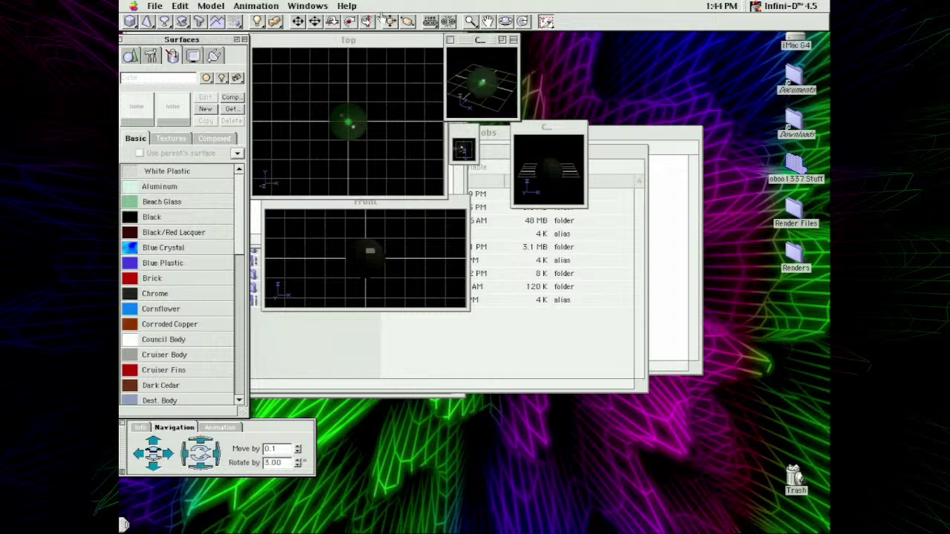
- Enlarge the Defence Pod's Camera view to the lower corner of the screen and render it again
drag(517, 118, 829, 531)
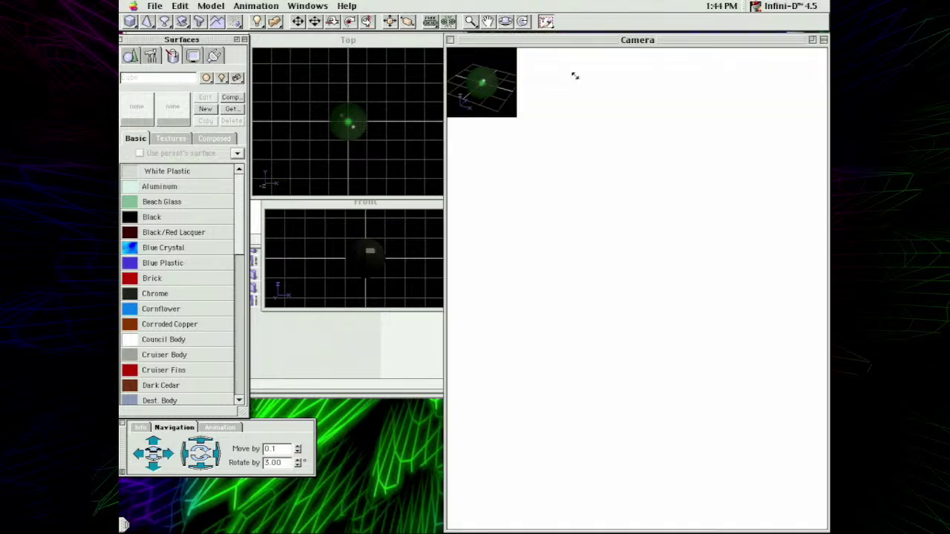
click(545, 21)
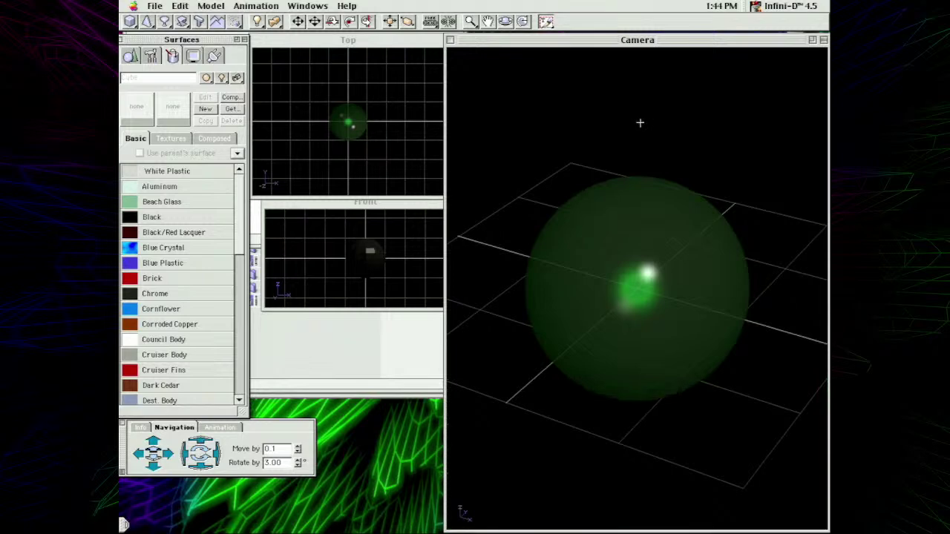
- Select the Pod sphere in the enlarged Camera view
click(297, 22)
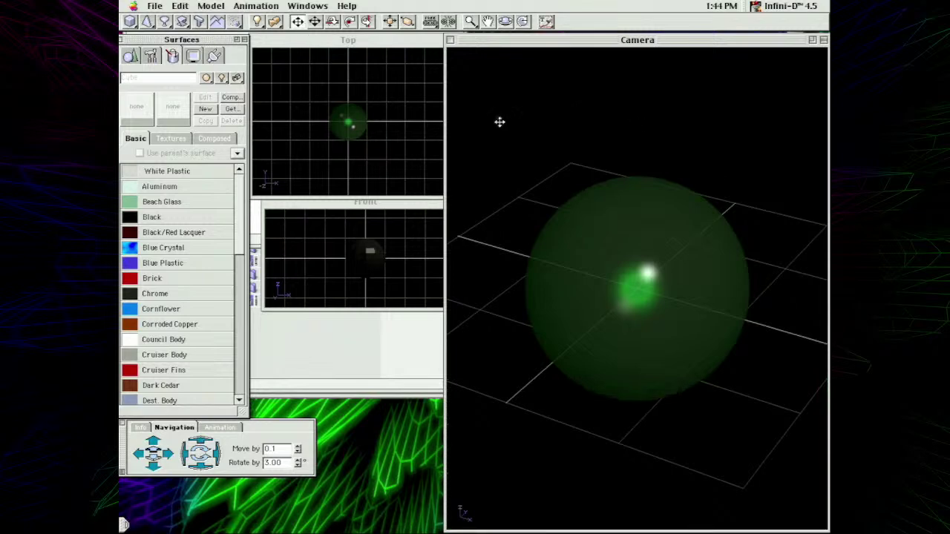
click(654, 302)
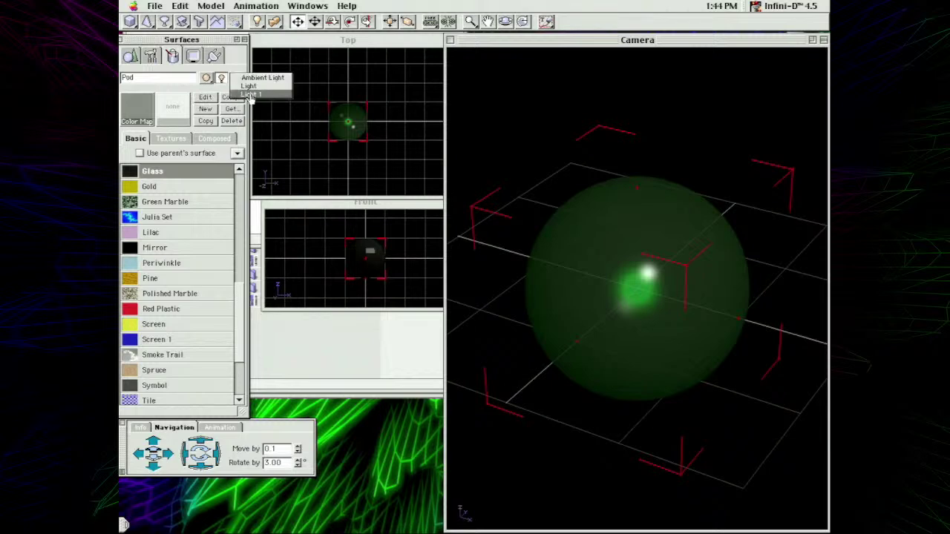
- Select Light 1 in the Defence Pod model and show its light settings
click(221, 77)
click(130, 56)
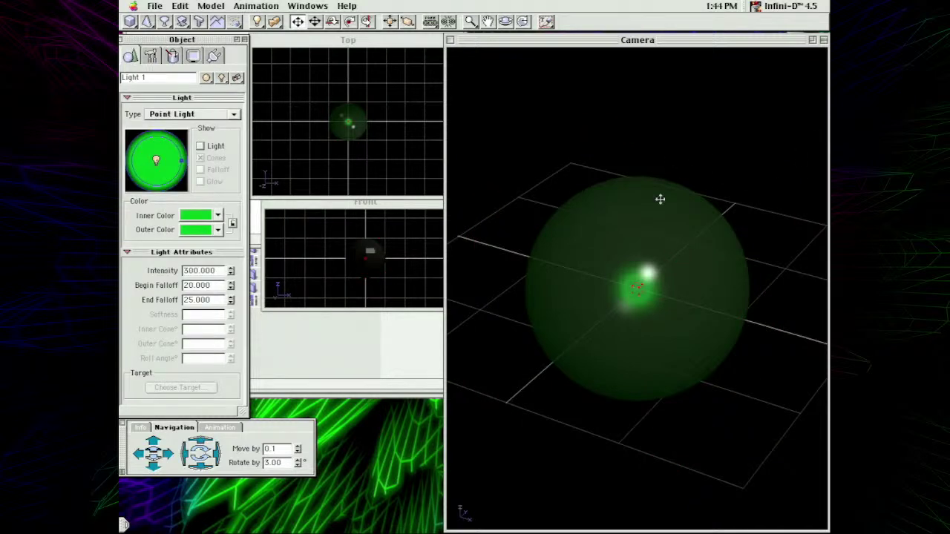
- Open the Dispy Rocket model from the Weapons folder
click(154, 6)
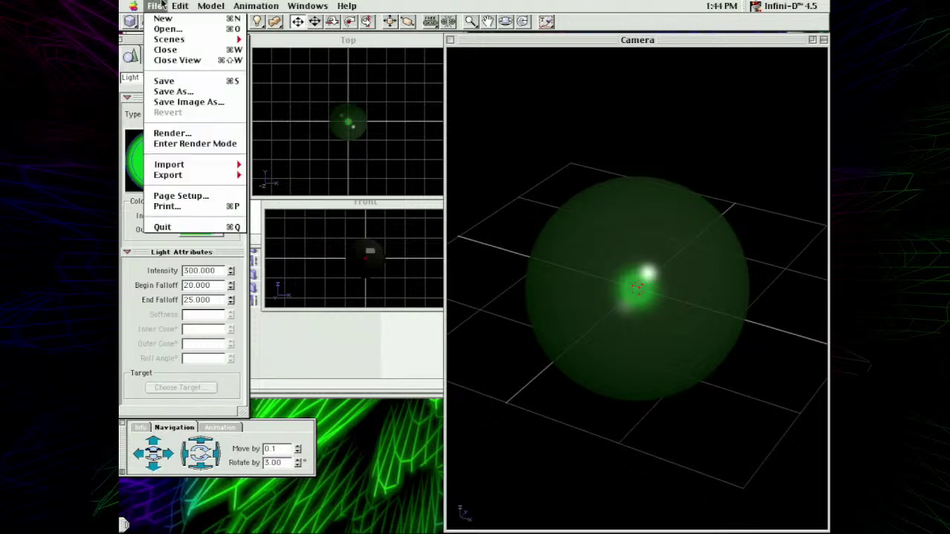
click(167, 28)
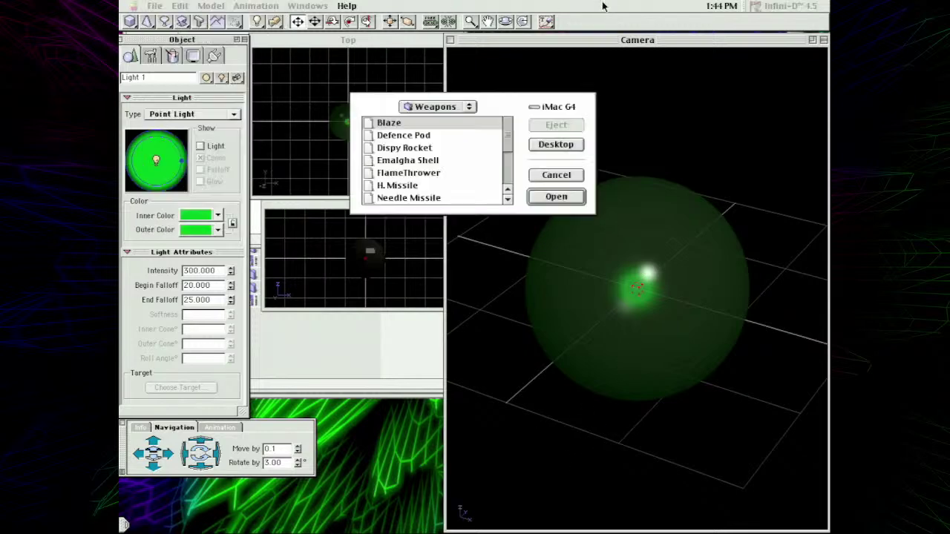
double_click(432, 149)
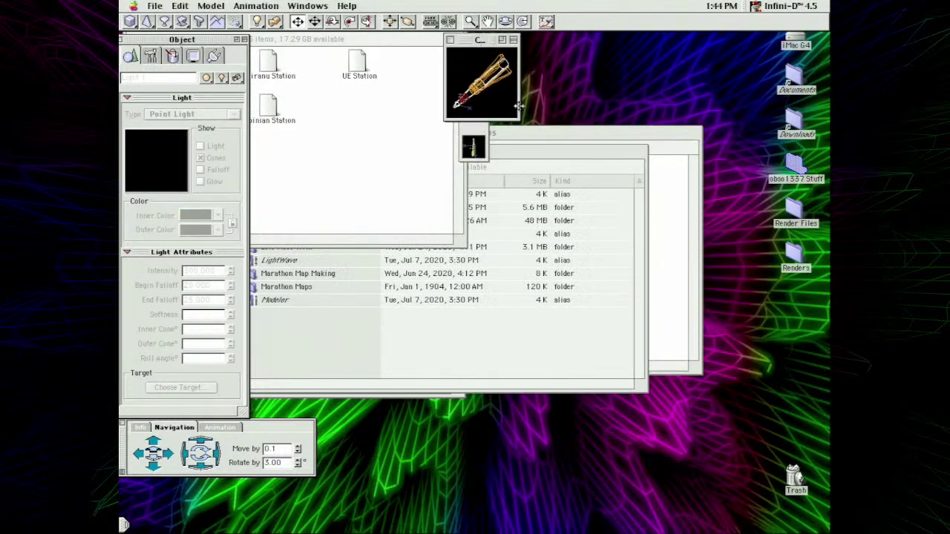
- Enlarge the Dispy Rocket's Camera view until the whole rocket fits, move it clear of the palettes and render it
drag(518, 106, 719, 454)
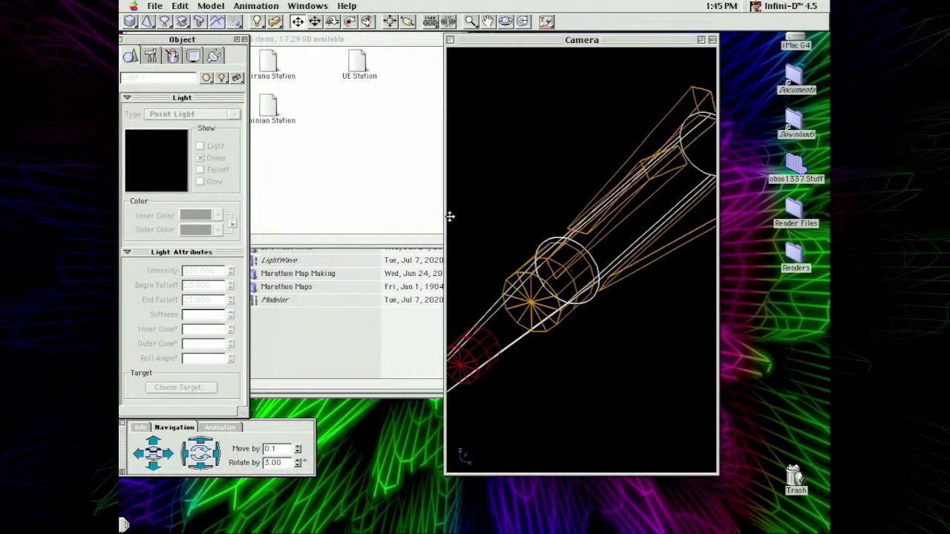
drag(445, 212, 250, 212)
drag(439, 41, 510, 56)
click(547, 24)
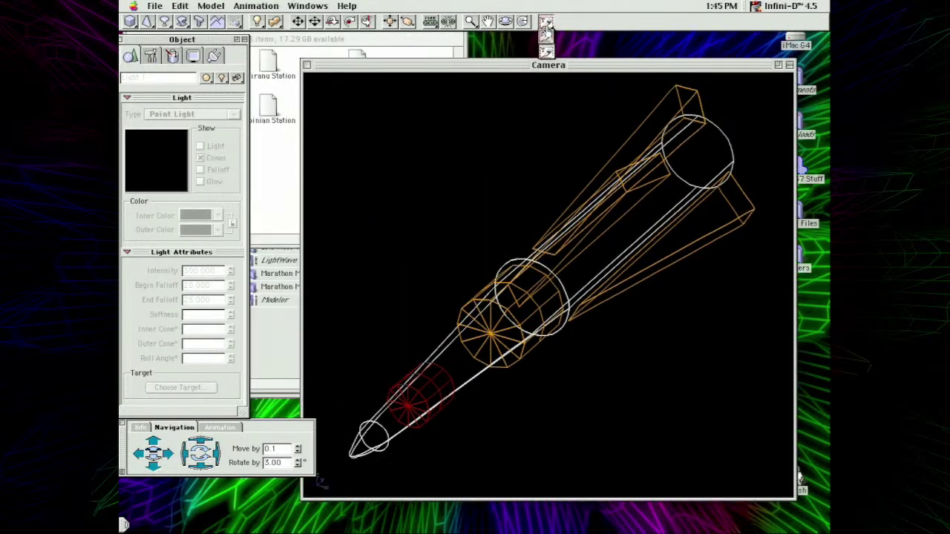
click(547, 25)
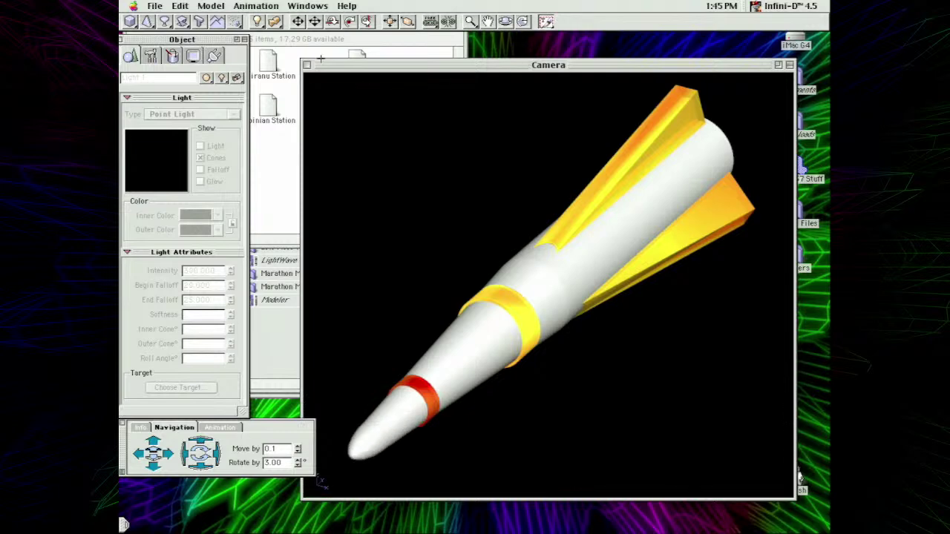
- Inspect the position, rotation and scale of the rocket's upper fin and its Body, then clear the selection
click(681, 107)
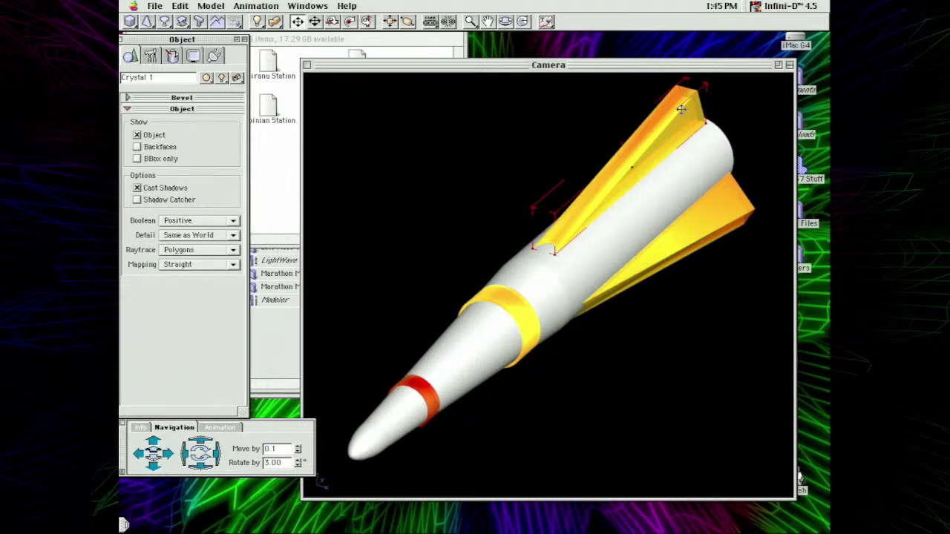
click(141, 428)
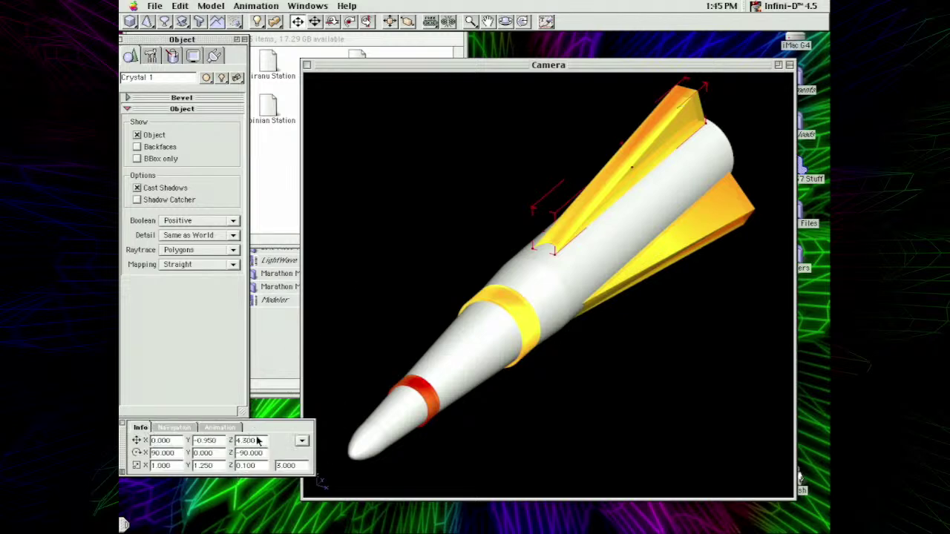
click(468, 339)
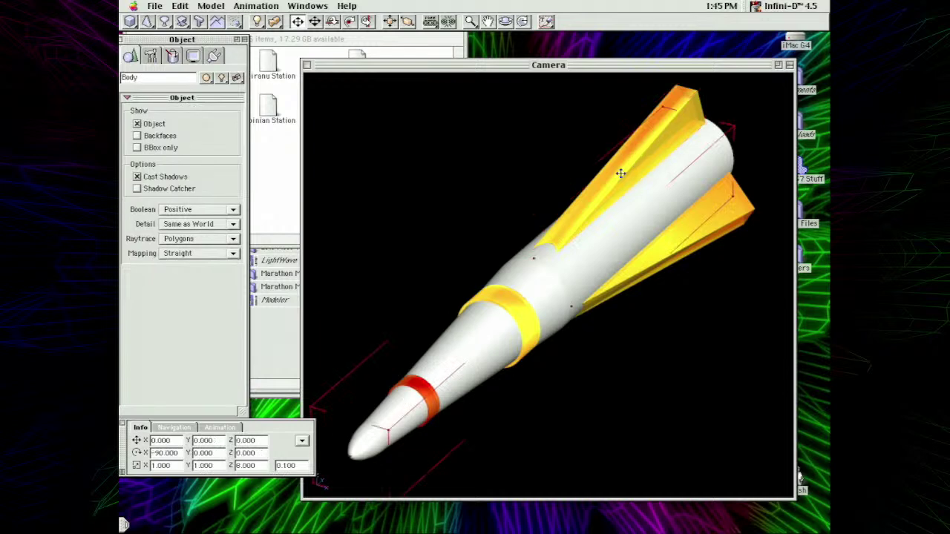
click(654, 100)
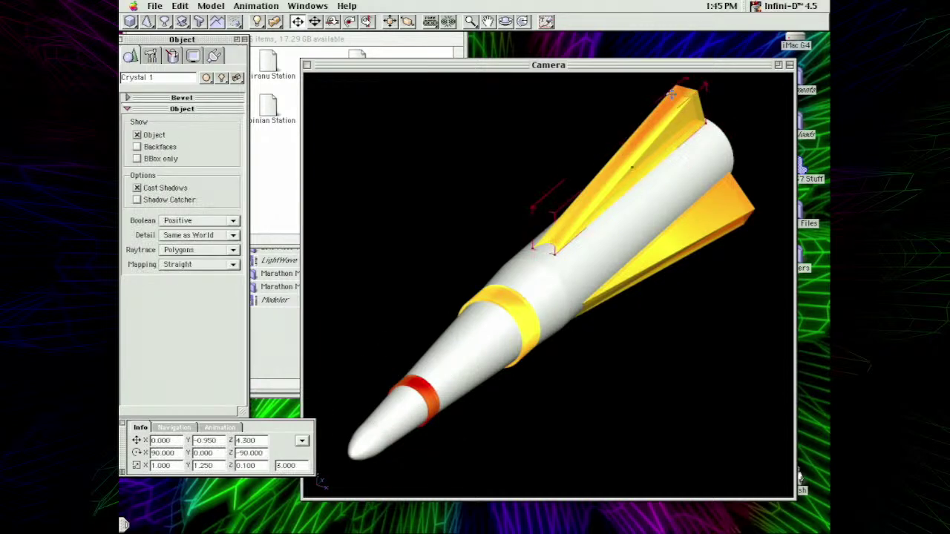
click(494, 194)
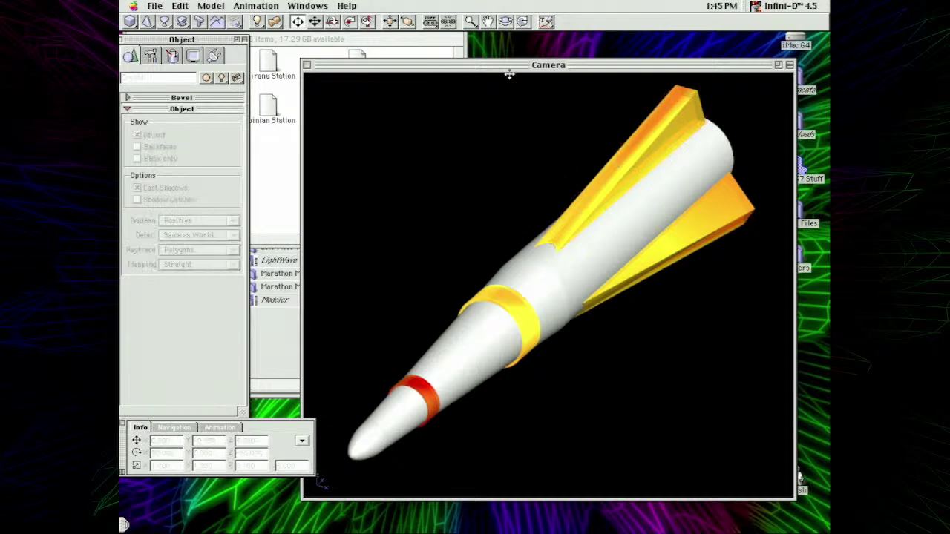
- Show the rocket's Top view, zoom in on the model and render it
click(321, 5)
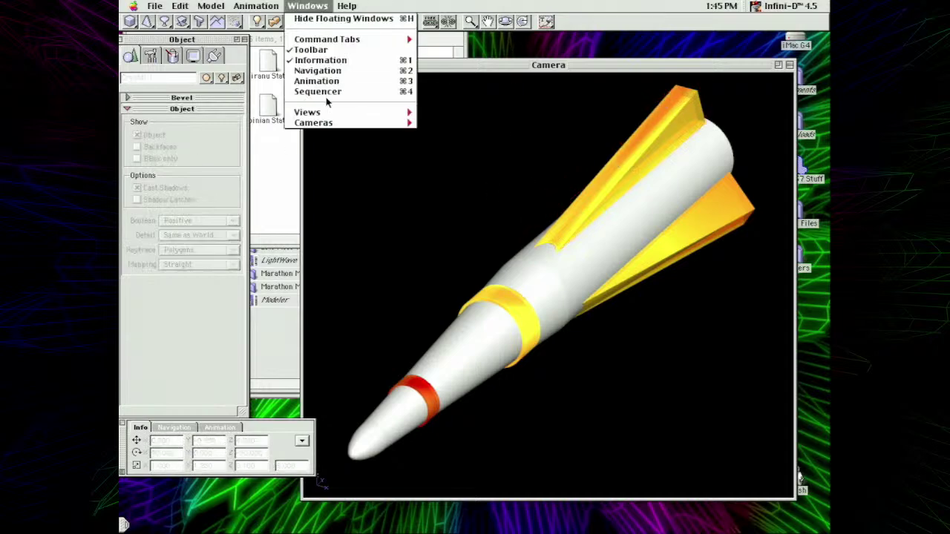
click(431, 113)
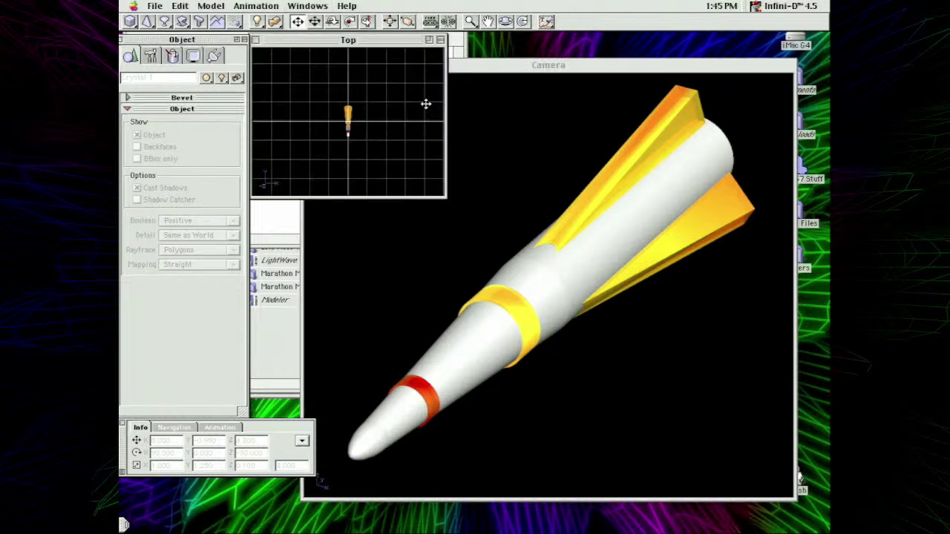
click(470, 21)
click(391, 110)
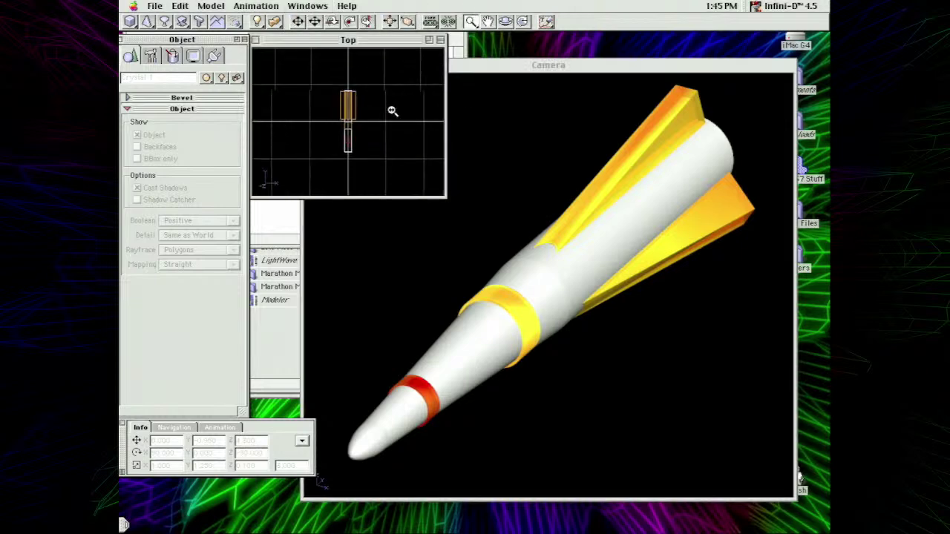
click(547, 21)
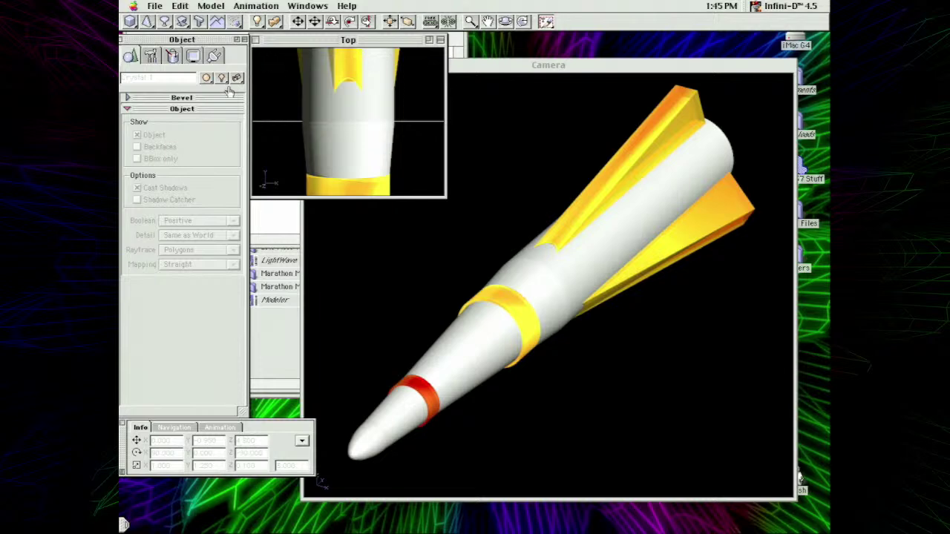
- Set the Top view's render mode to Flat and bring the Camera view back to the front
click(193, 57)
click(164, 135)
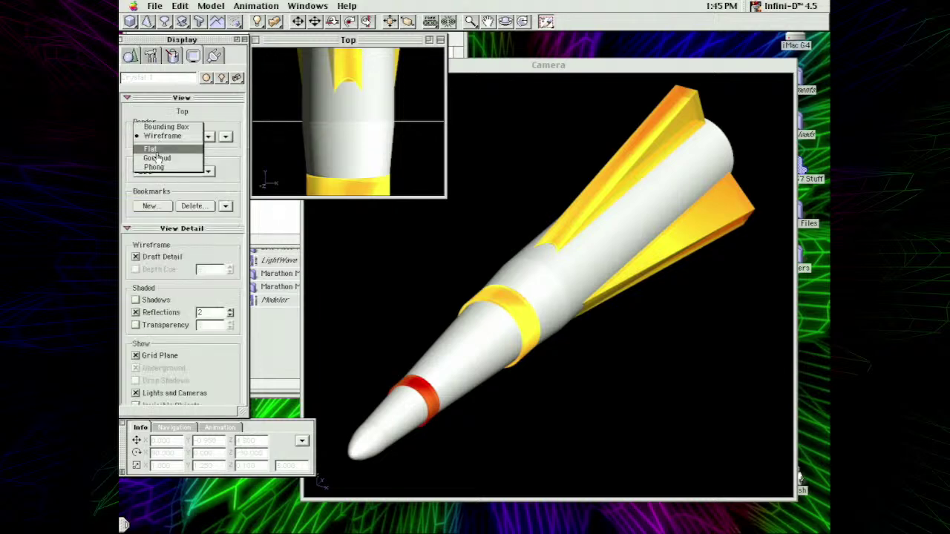
click(153, 149)
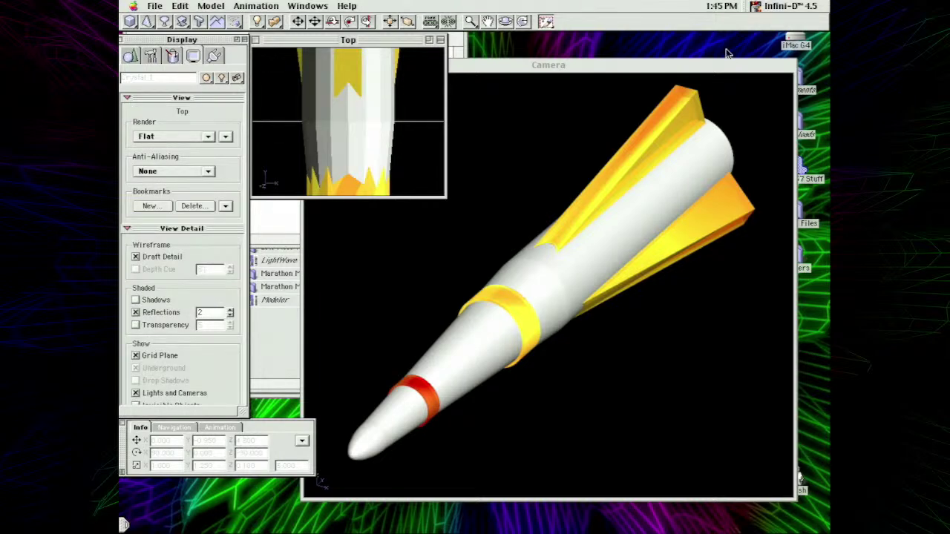
click(626, 68)
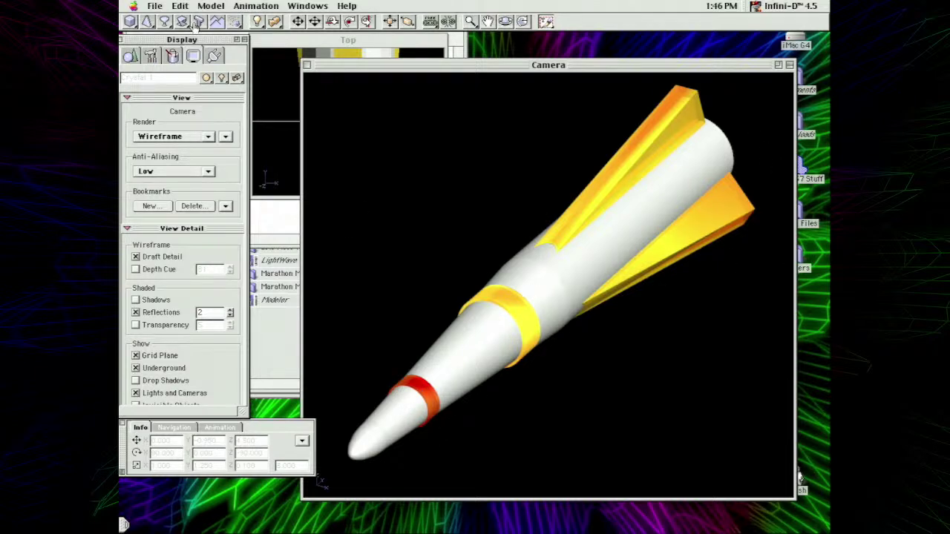
- Open the Emalgha Shell model from the Weapons folder
click(154, 5)
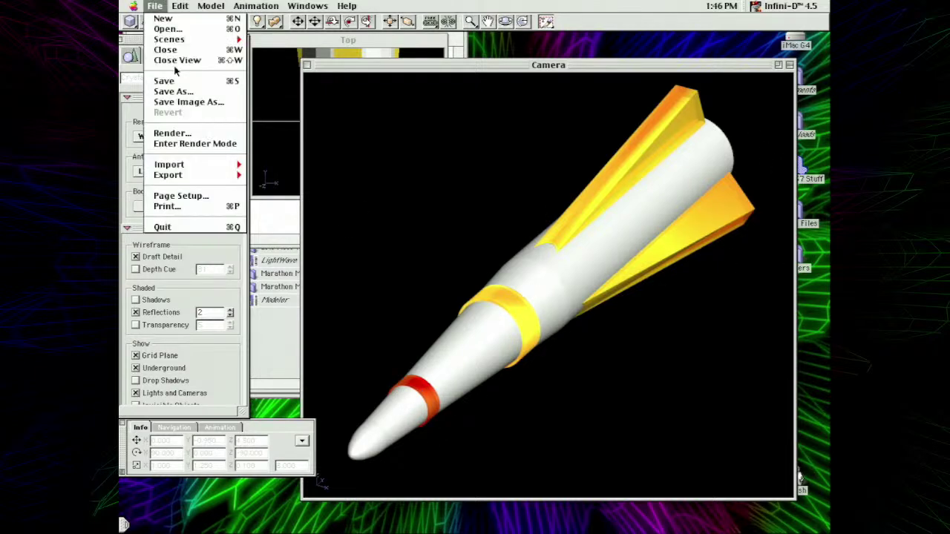
click(218, 28)
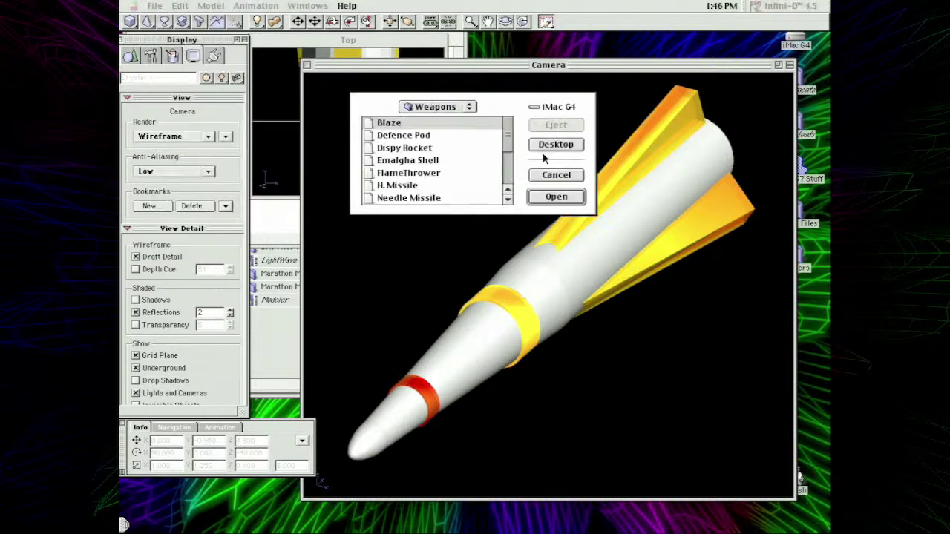
double_click(438, 164)
- Open the FlameThrower model from the Weapons folder and render its enlarged Camera view
click(154, 6)
mouse_move(160, 41)
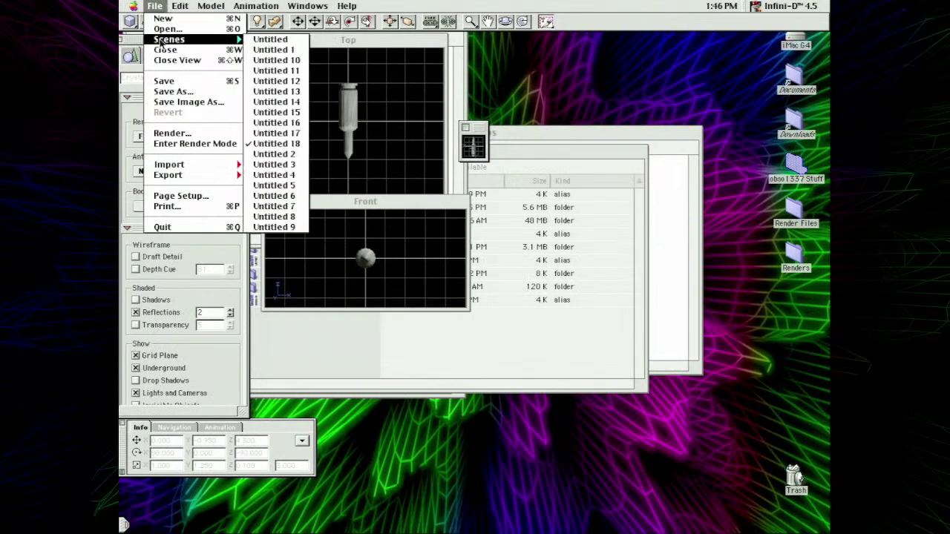
click(219, 28)
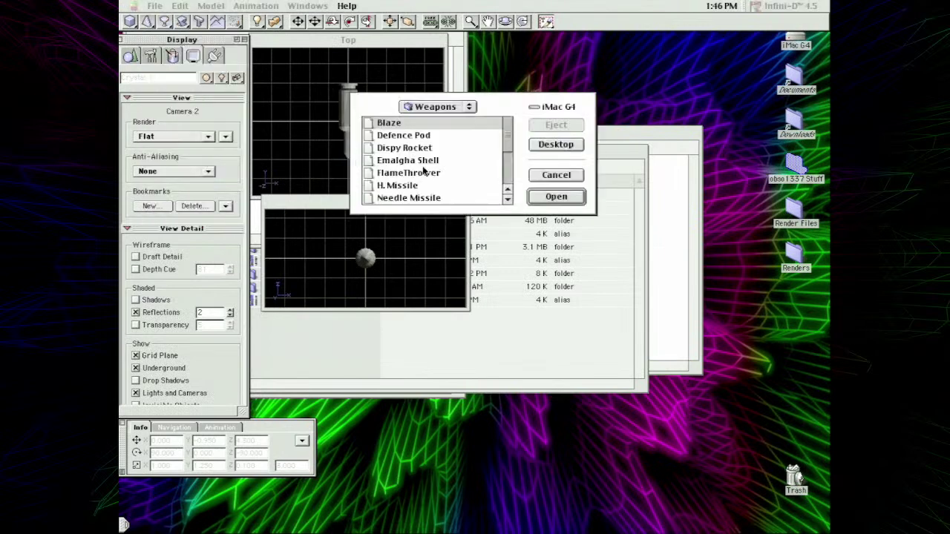
double_click(425, 173)
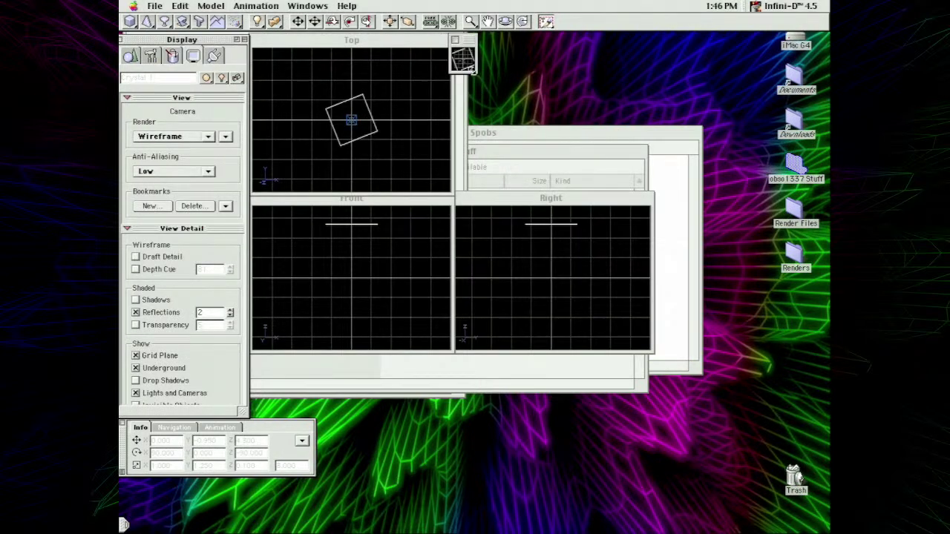
click(545, 22)
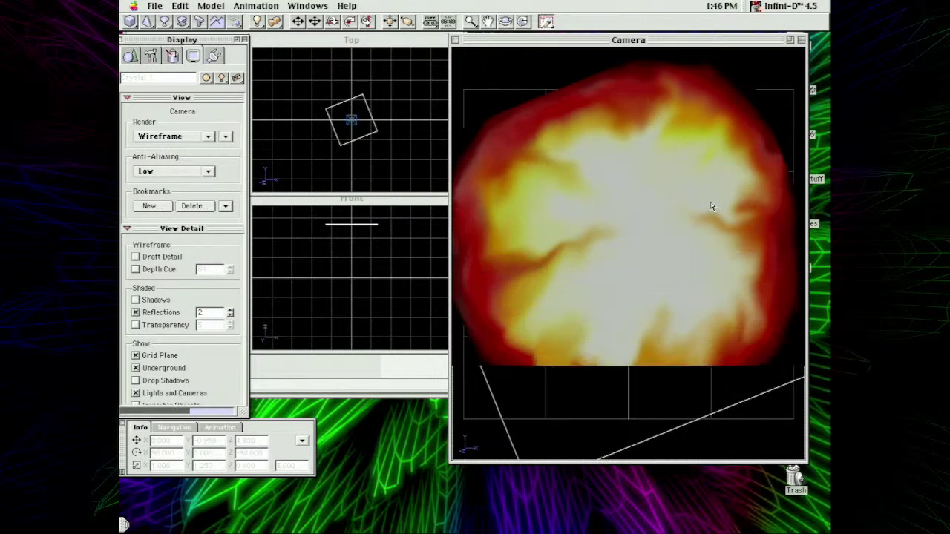
- Select the flame square and examine its basic, texture and composed surfaces
click(567, 206)
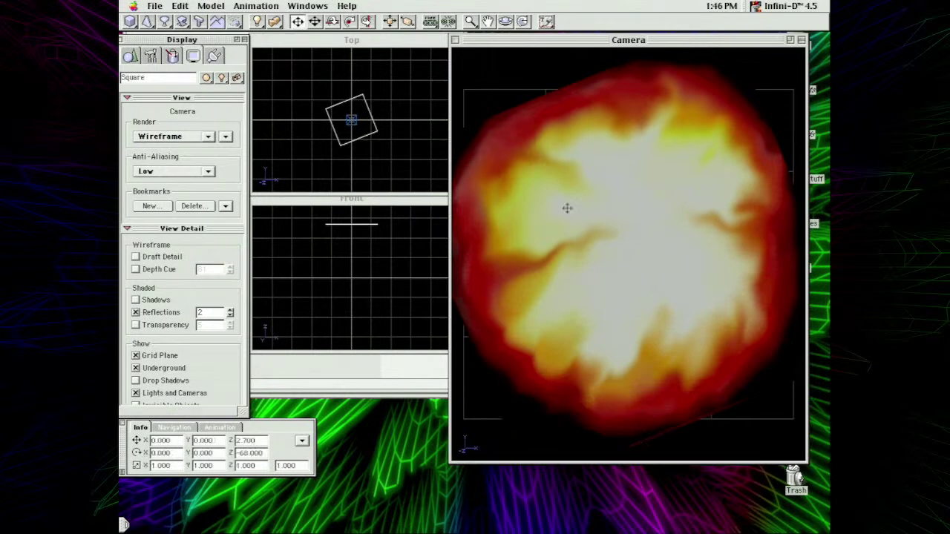
click(191, 58)
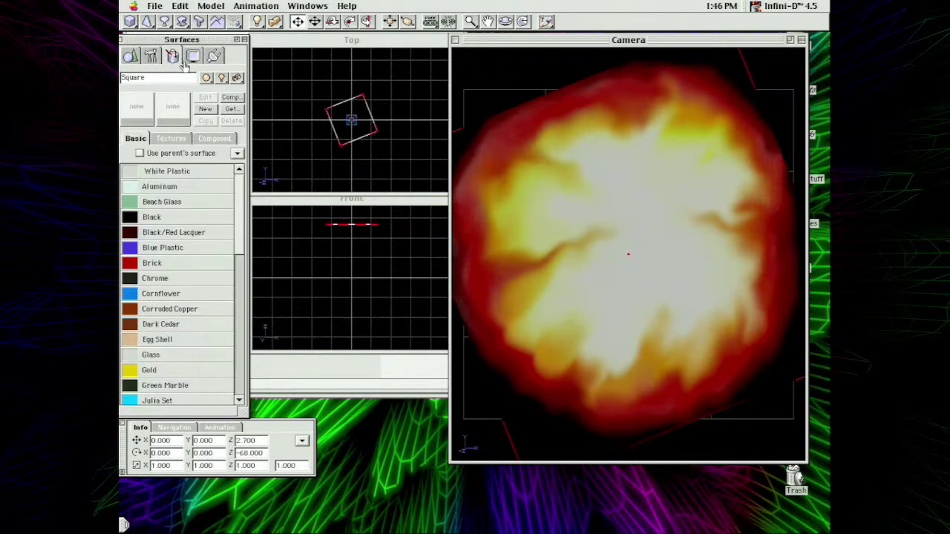
click(171, 141)
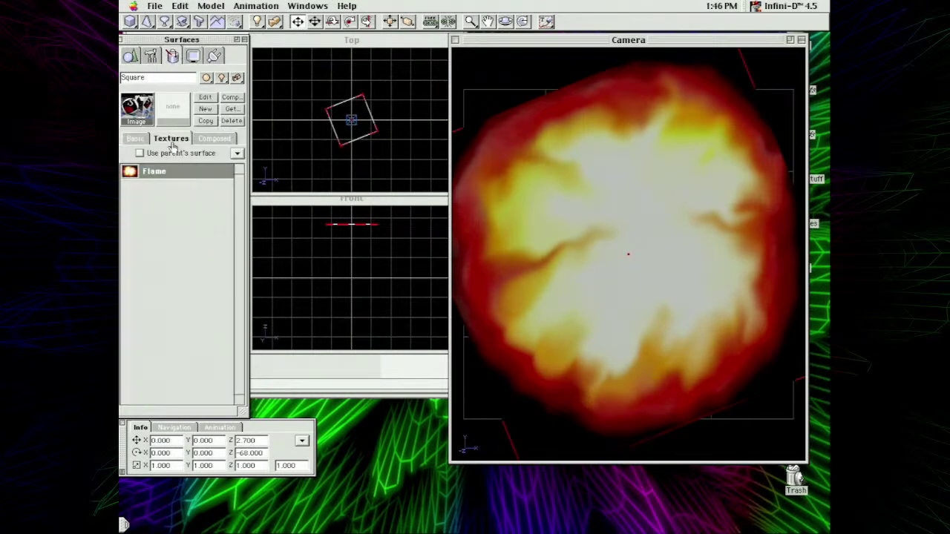
click(214, 138)
click(187, 139)
- Deselect the square in the Top view and play the FlameThrower's animation
click(344, 179)
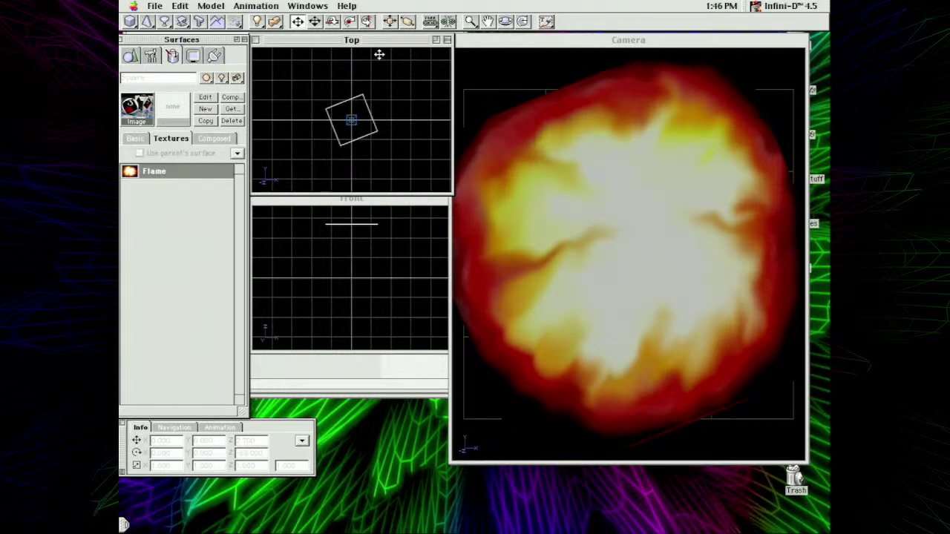
click(546, 21)
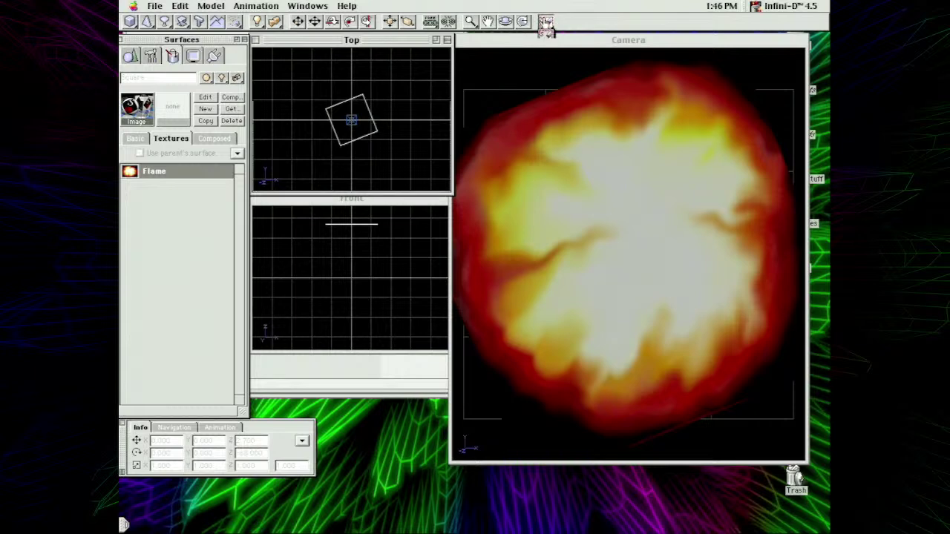
click(174, 427)
click(217, 428)
click(172, 444)
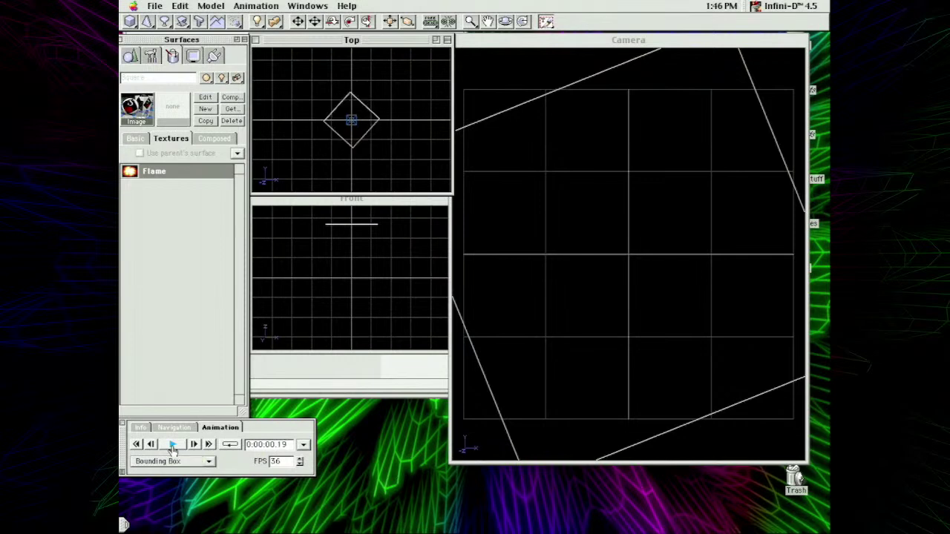
- Reopen the Defence Pod model and play its animation in the Top view
click(154, 6)
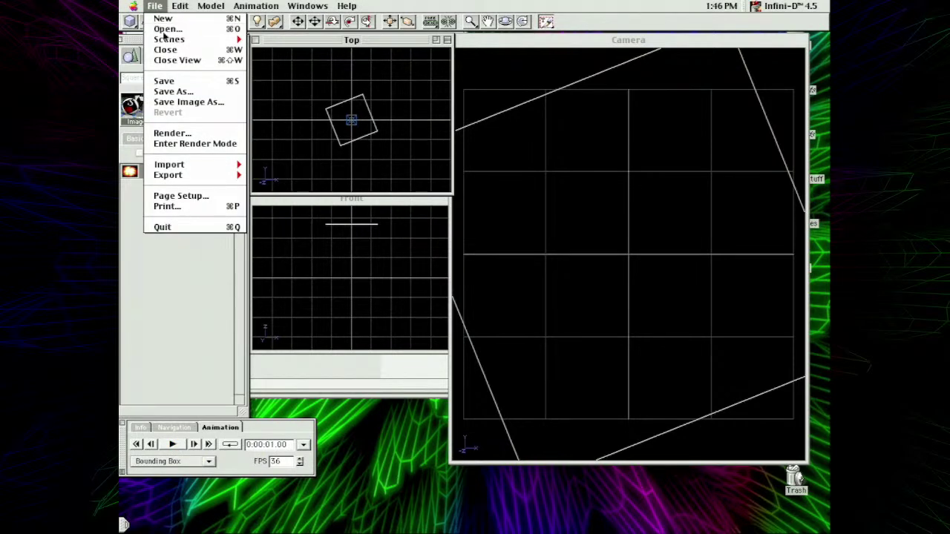
click(167, 29)
double_click(405, 135)
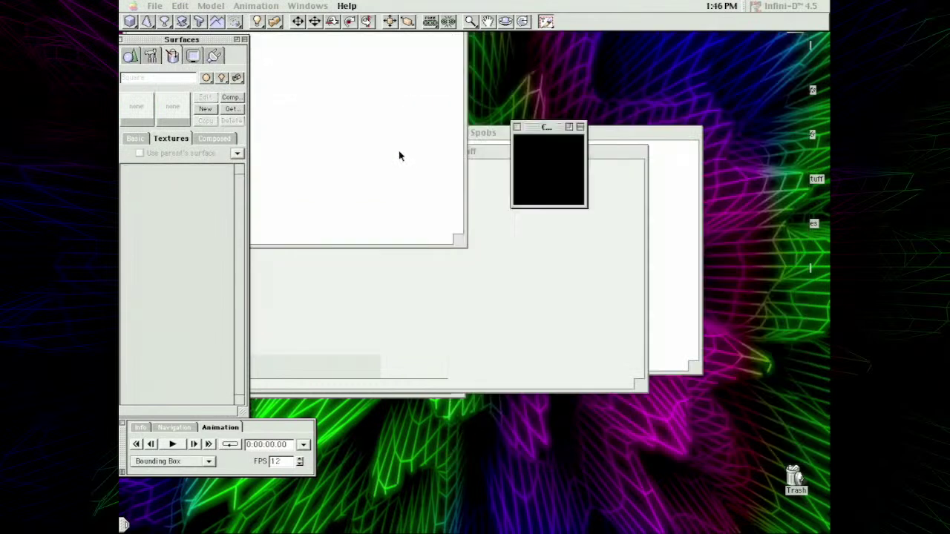
click(354, 36)
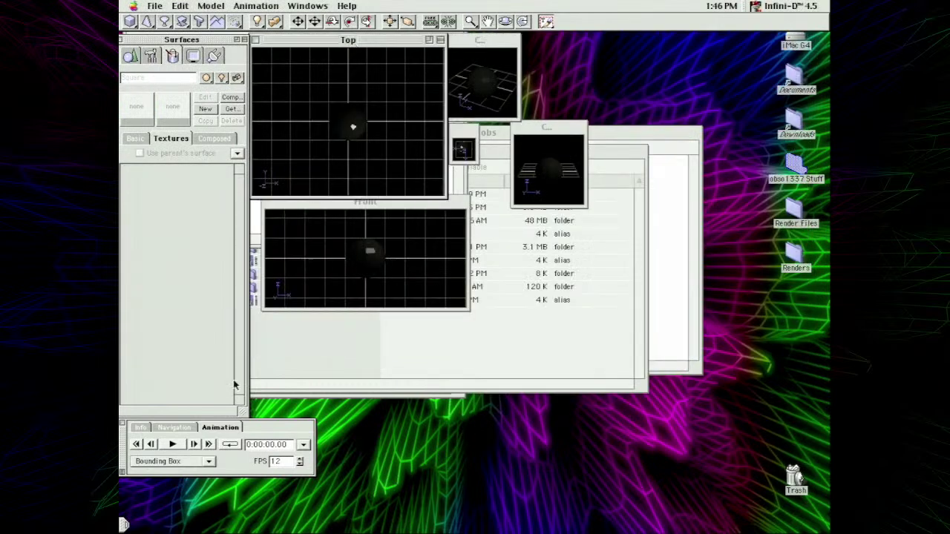
click(172, 444)
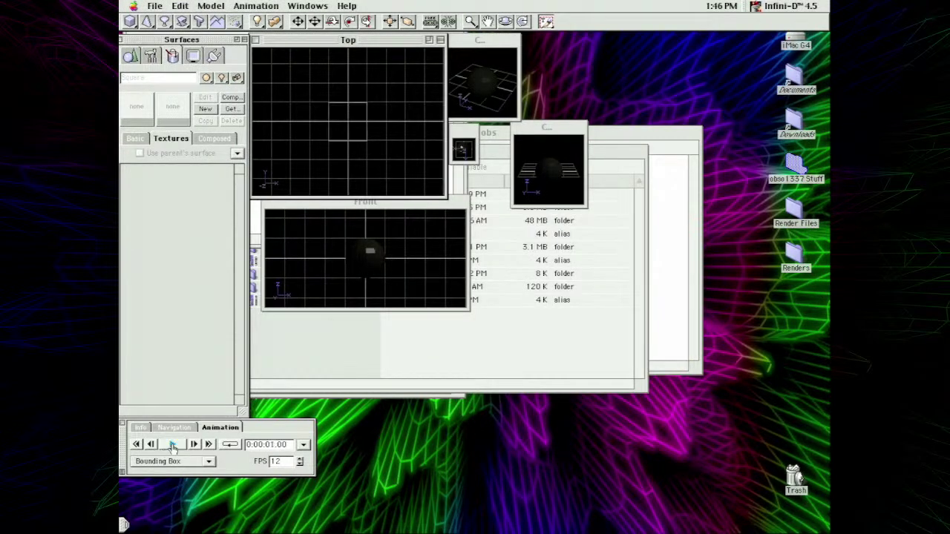
- Show the Defence Pod's animation sequence, then select Light 1 and examine its light type, colours and attributes
click(158, 5)
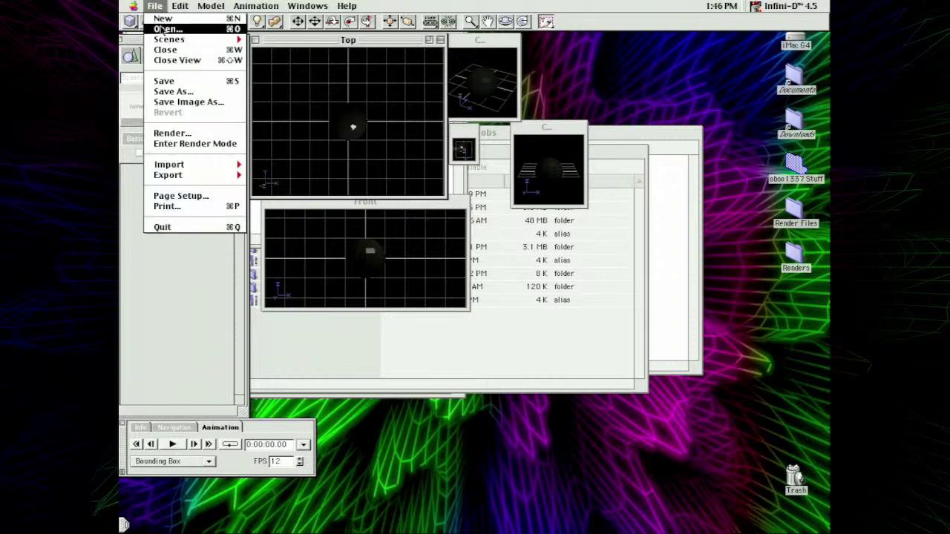
click(326, 91)
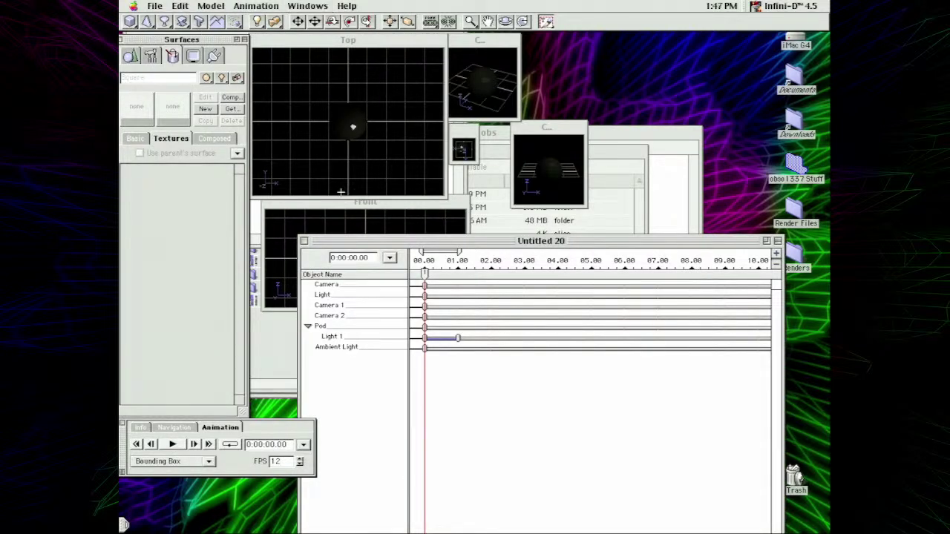
mouse_move(426, 272)
mouse_down()
mouse_move(448, 272)
mouse_move(422, 269)
mouse_up()
click(336, 37)
click(134, 59)
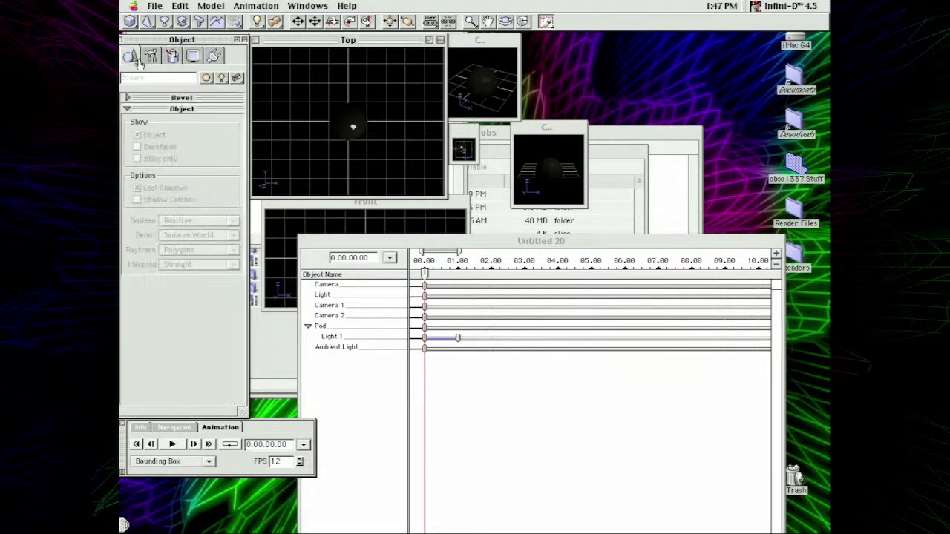
click(221, 78)
click(250, 94)
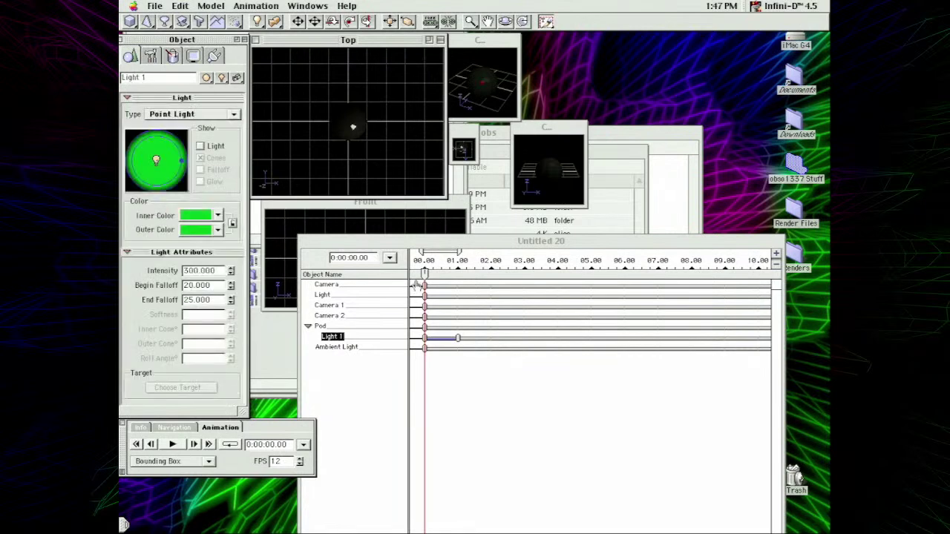
mouse_move(424, 269)
mouse_down()
mouse_move(458, 274)
mouse_move(424, 273)
mouse_up()
- Open the Neutron model from the Weapons folder and select the Neutron object in the Top view
click(155, 6)
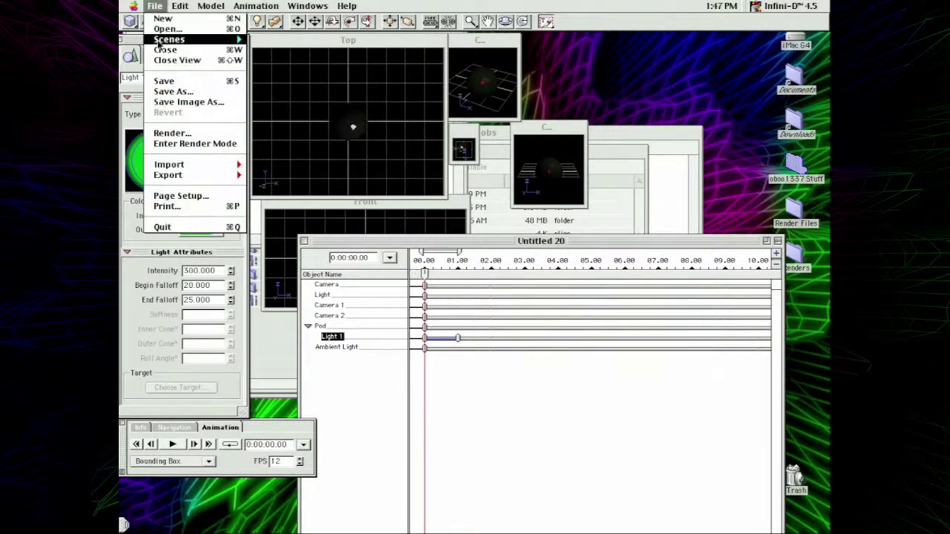
click(164, 36)
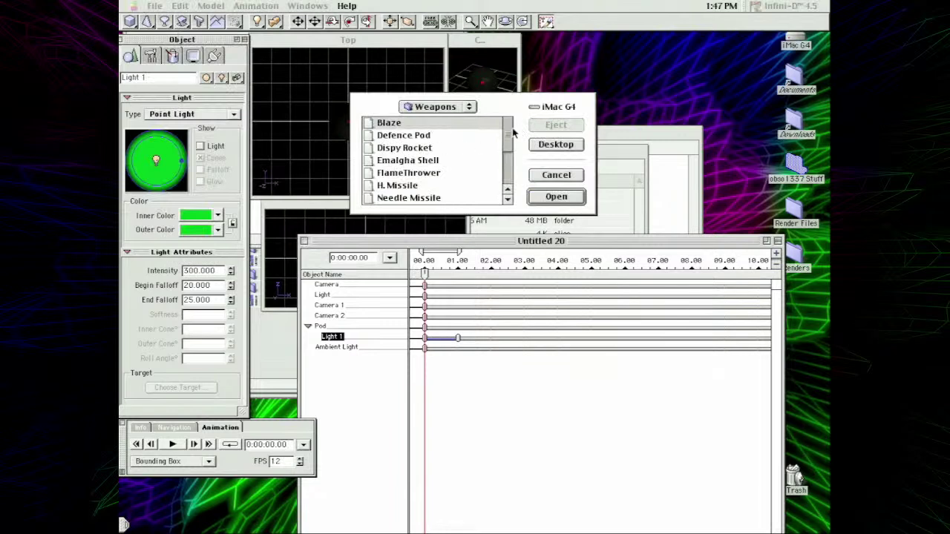
drag(512, 131, 515, 153)
double_click(424, 151)
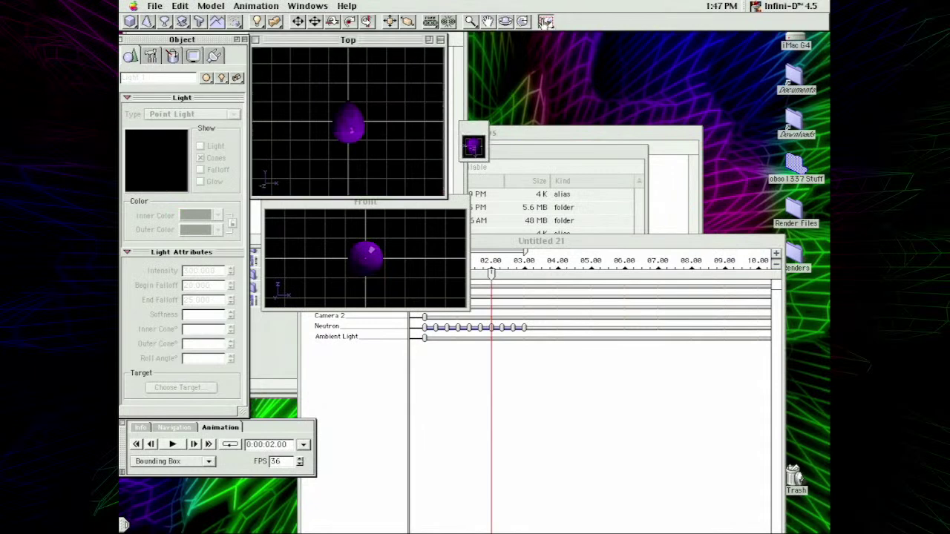
click(297, 22)
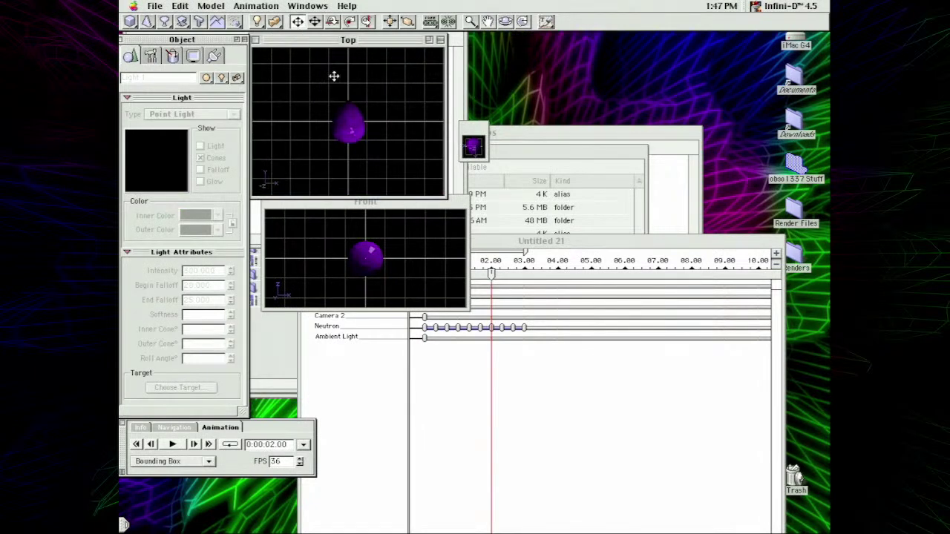
click(358, 134)
- Examine the Neutron fire surface's properties and its Noise color map settings, leaving both without changes
click(151, 57)
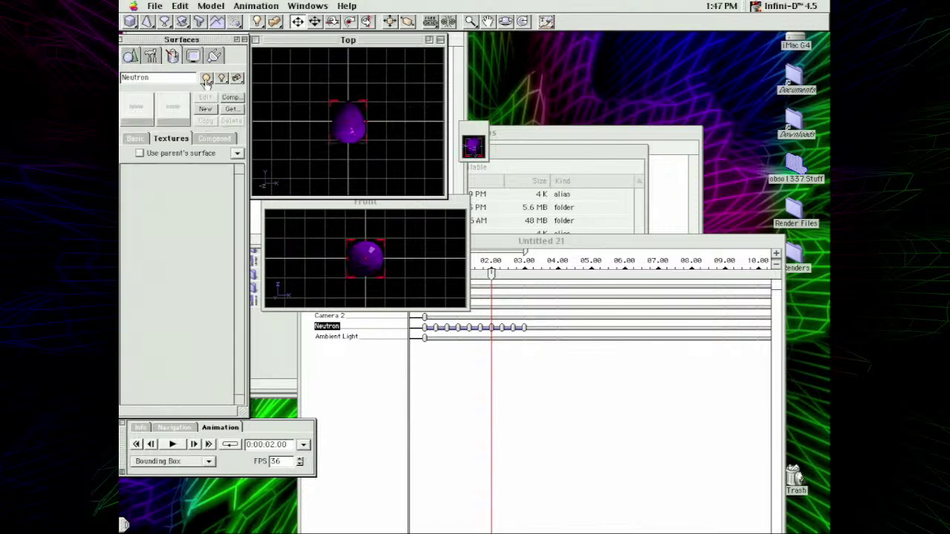
click(147, 140)
click(207, 98)
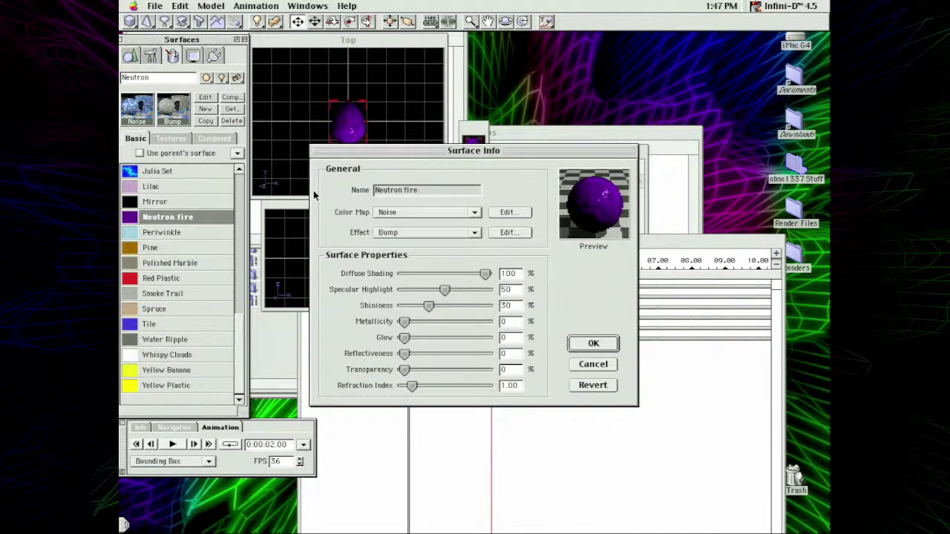
click(520, 213)
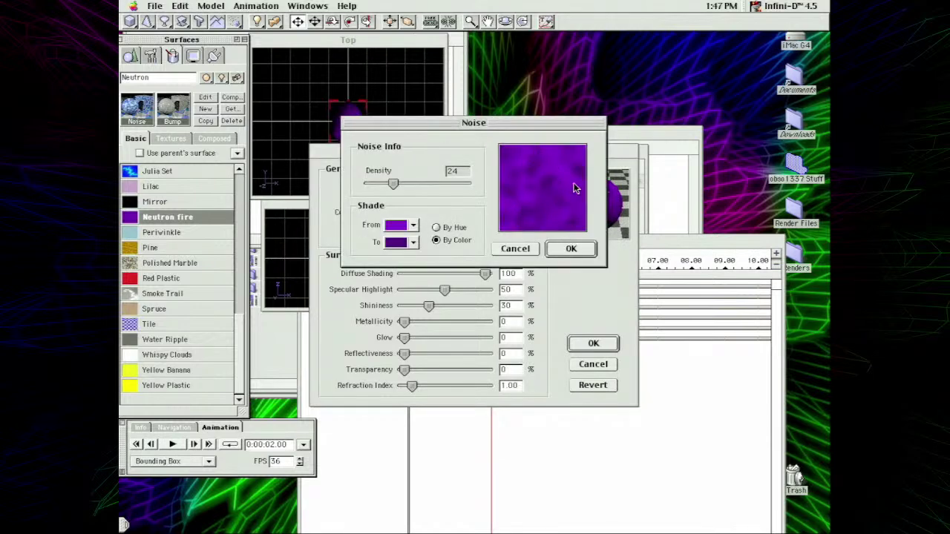
click(515, 250)
click(595, 366)
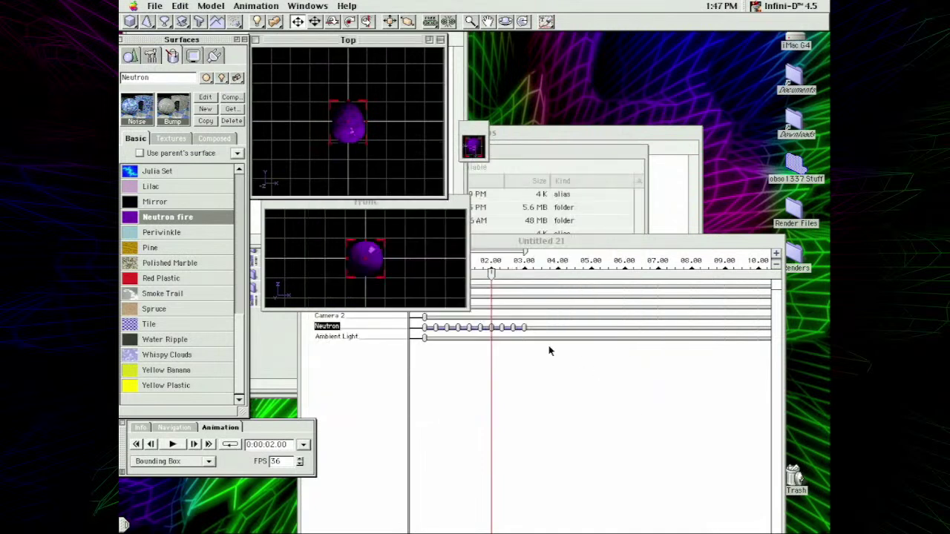
- Move the Neutron animation back to 0:00:00.00 and set the Top view's rendering to Wireframe
drag(496, 273, 423, 273)
click(359, 47)
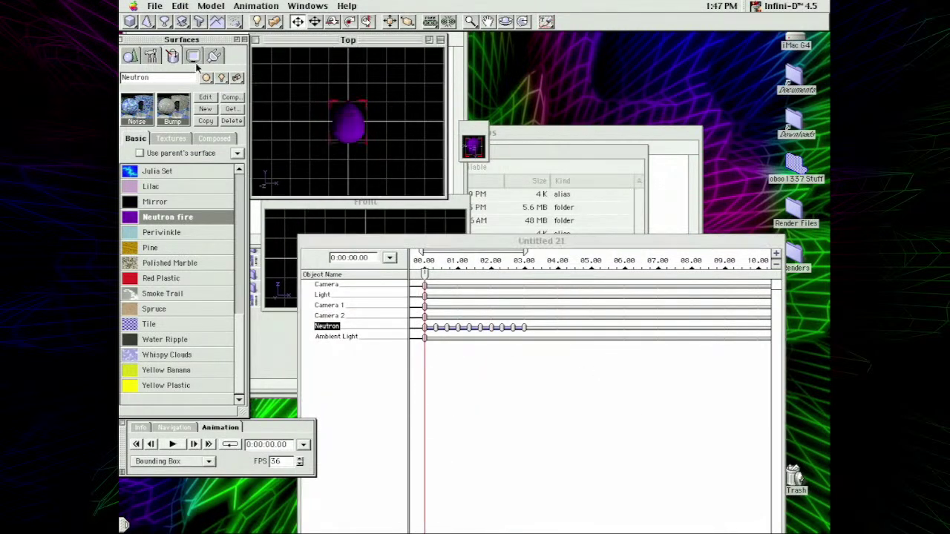
click(191, 61)
click(139, 137)
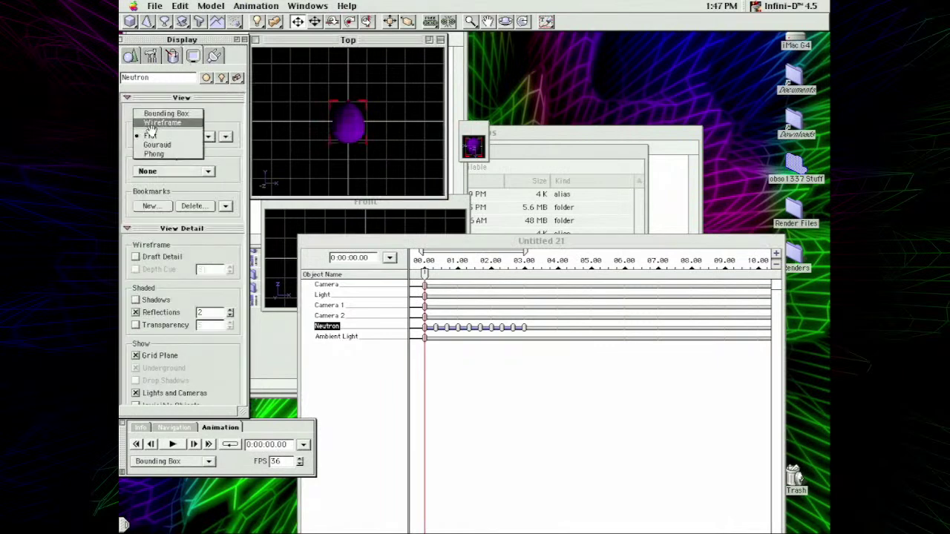
click(151, 124)
- Set the animation playback quality to Wireframe and play the Neutron's animation in the Top view
click(177, 461)
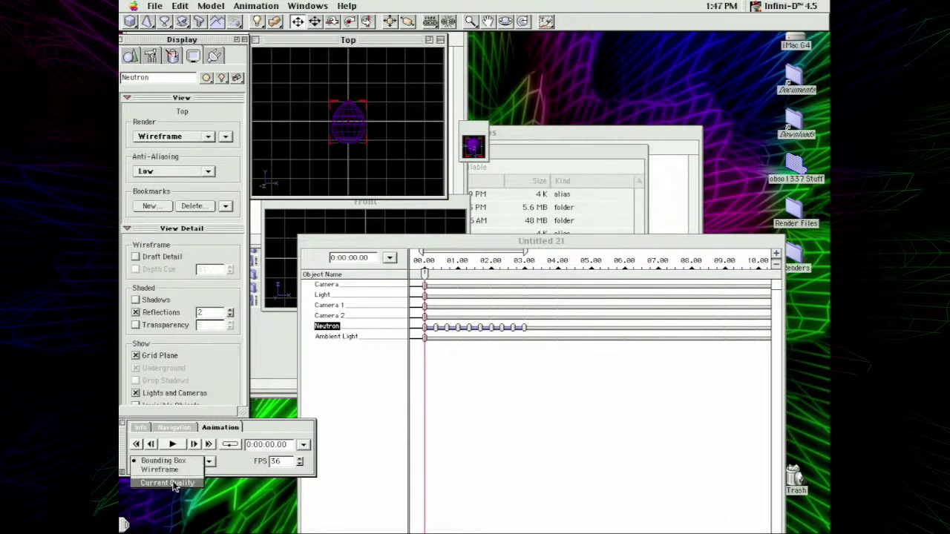
click(172, 474)
click(180, 446)
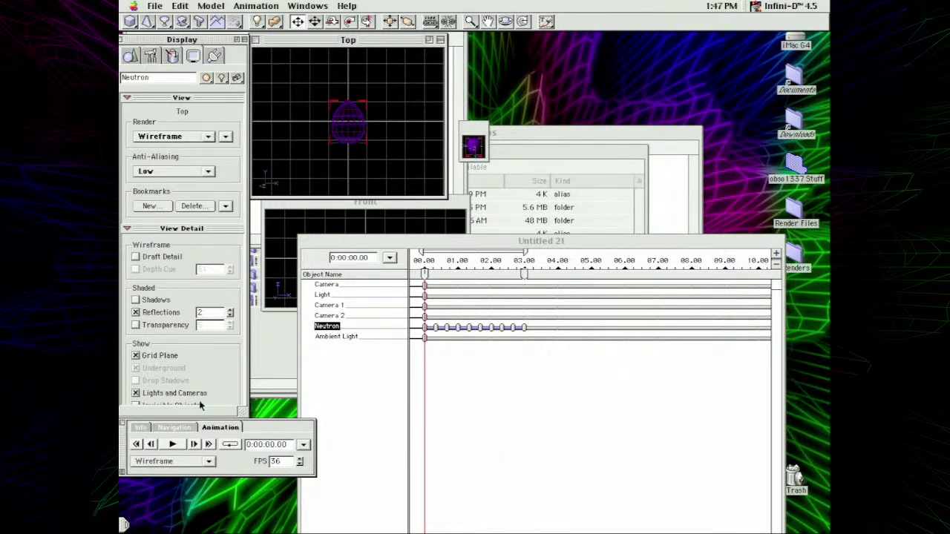
click(175, 447)
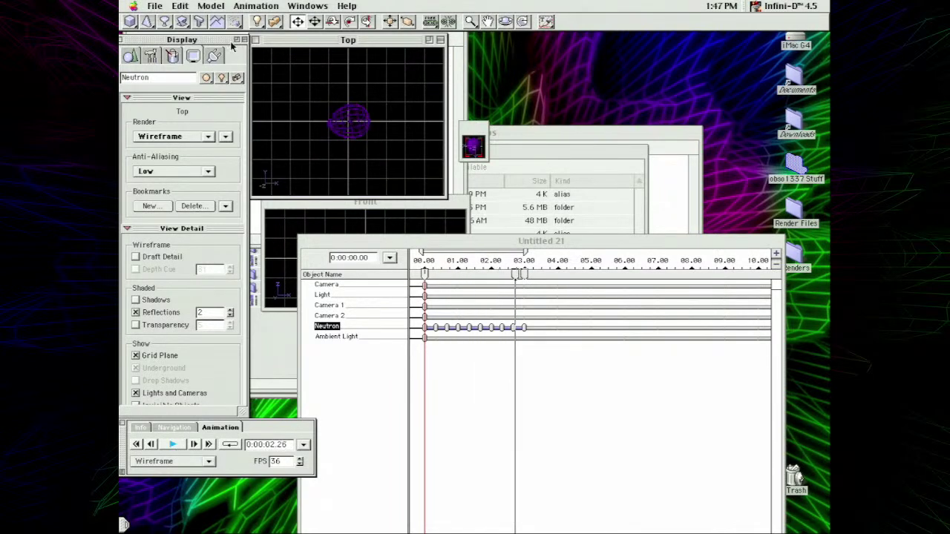
- Open the Pursuit Missile model from the Weapons folder, then enlarge, reposition and render its Camera view
click(156, 6)
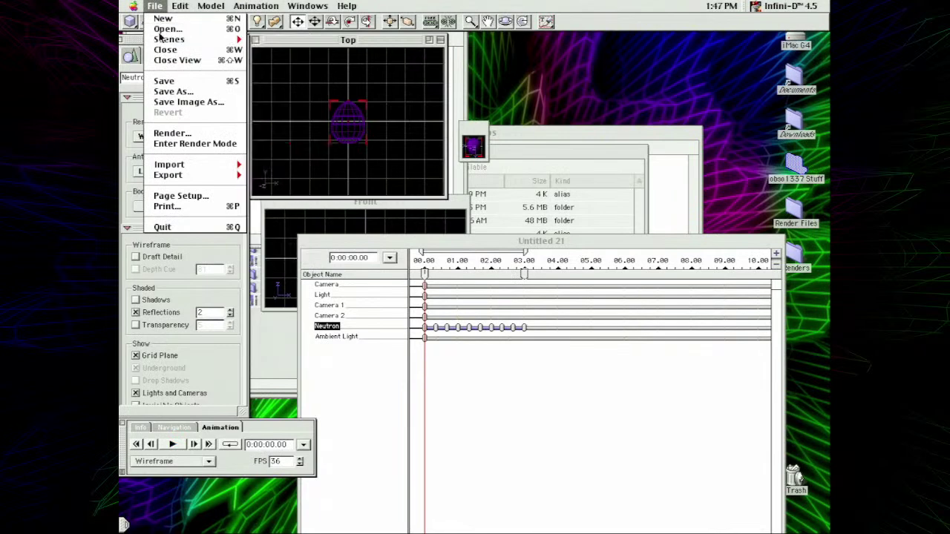
click(168, 28)
scroll(508, 152, down, 3)
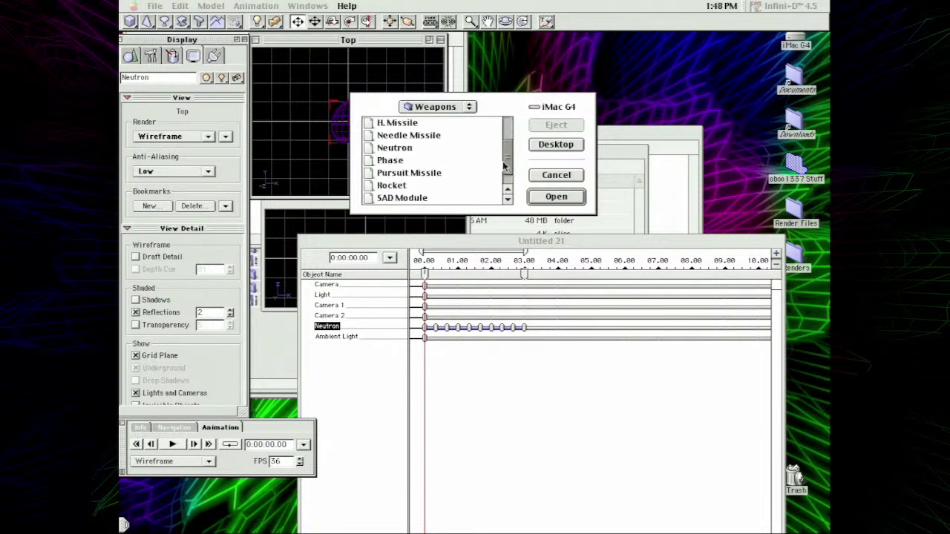
scroll(509, 163, down, 1)
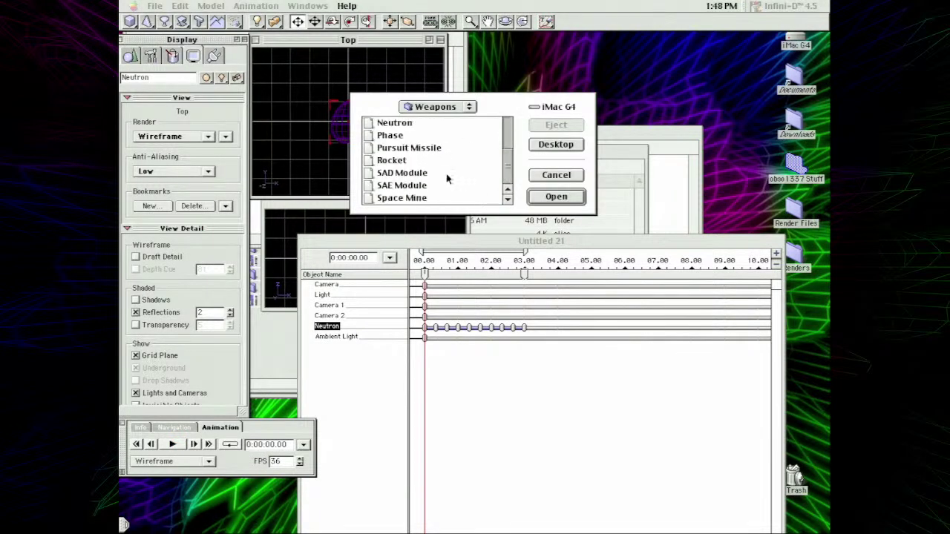
double_click(419, 150)
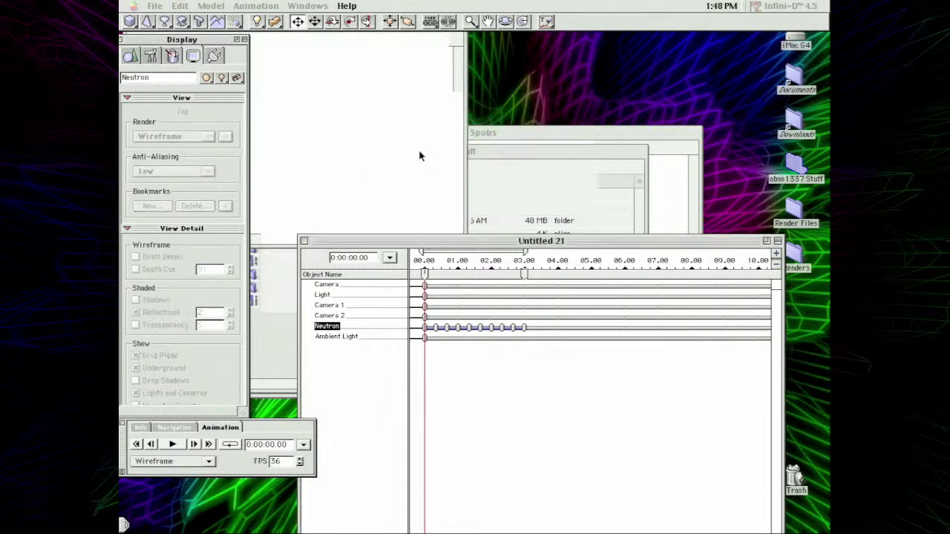
drag(516, 117, 785, 367)
drag(654, 45, 482, 65)
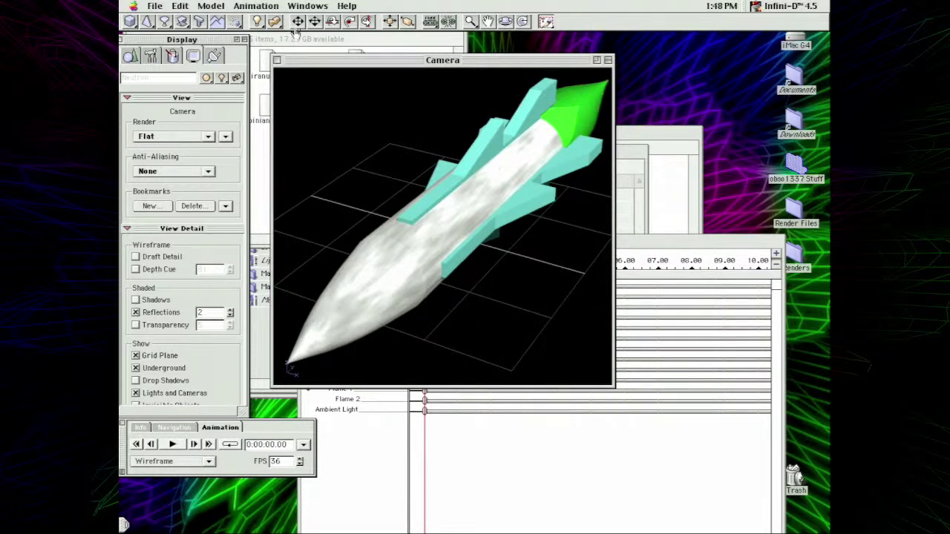
- Select the missile's Flame 1 object and examine the properties of its Red Flame surface
click(207, 78)
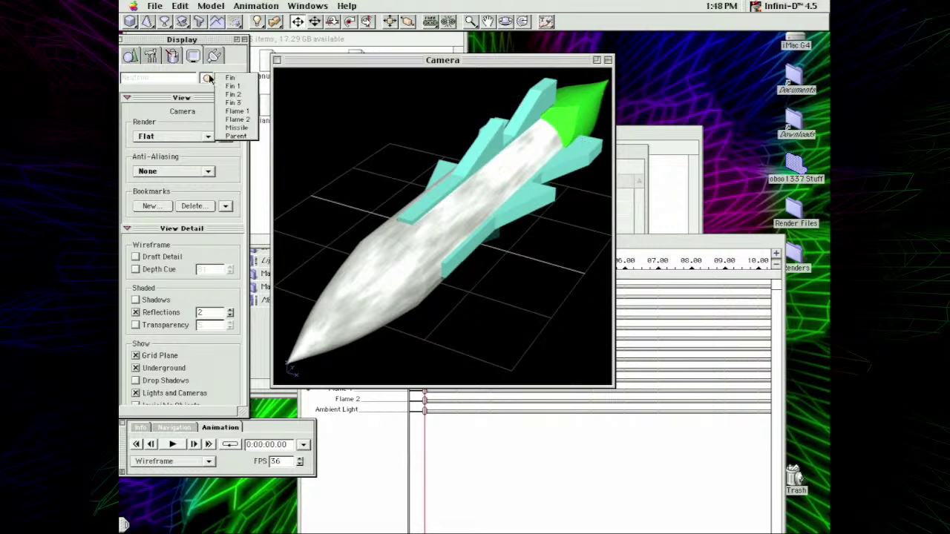
click(236, 110)
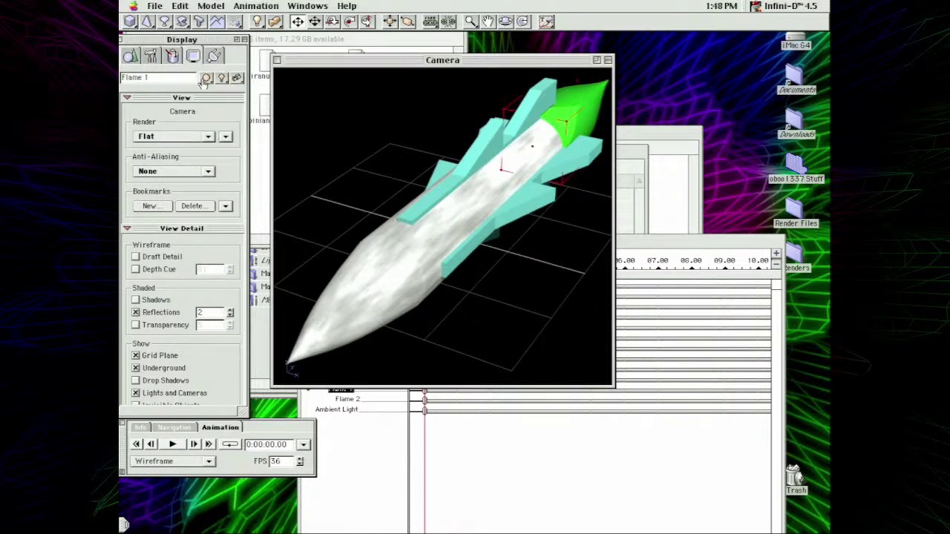
click(206, 79)
click(206, 79)
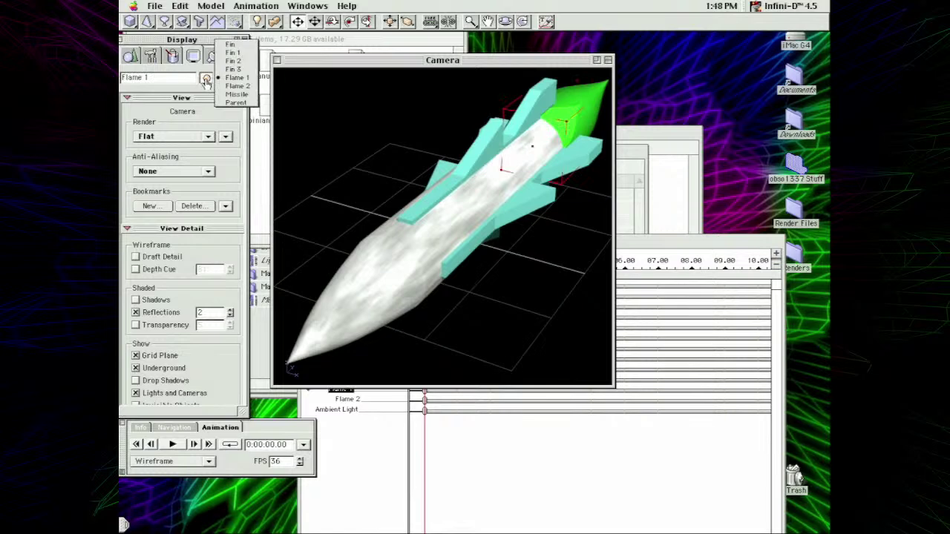
click(175, 57)
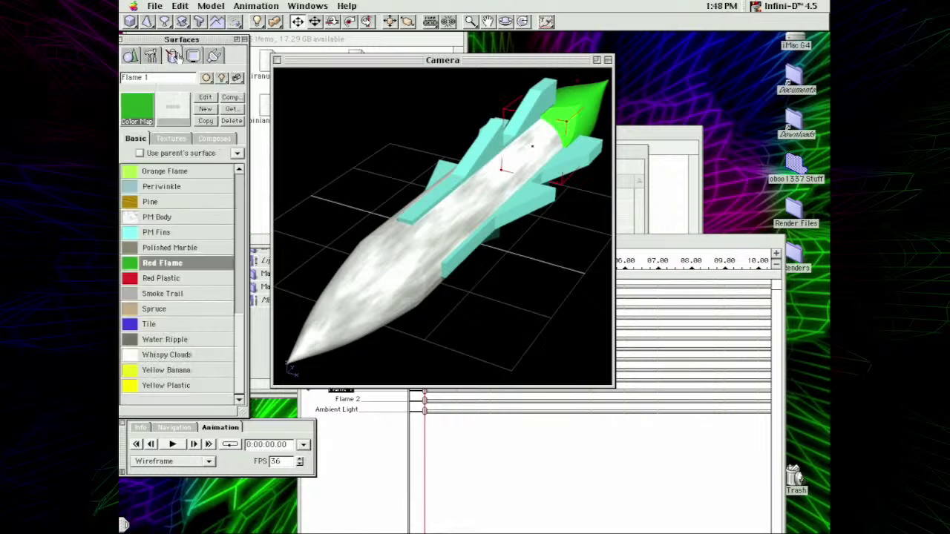
click(205, 98)
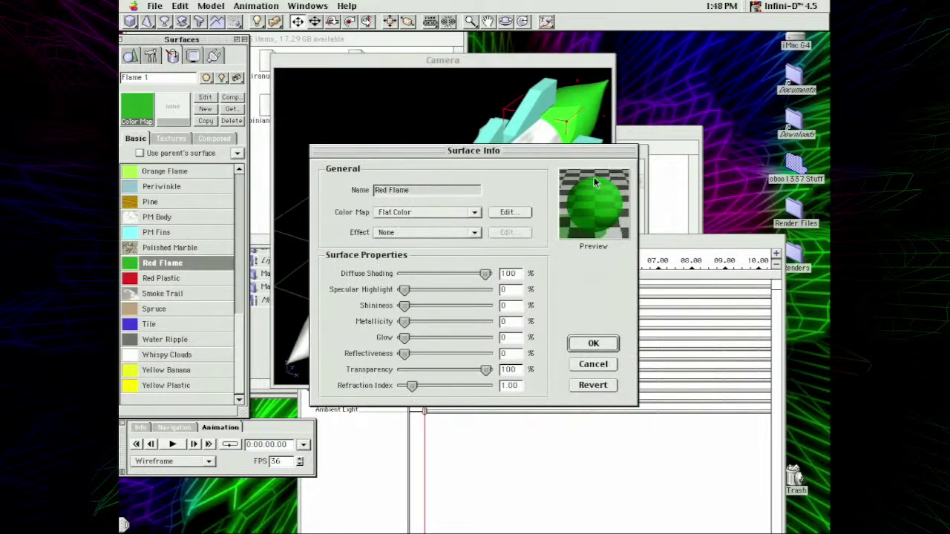
click(593, 364)
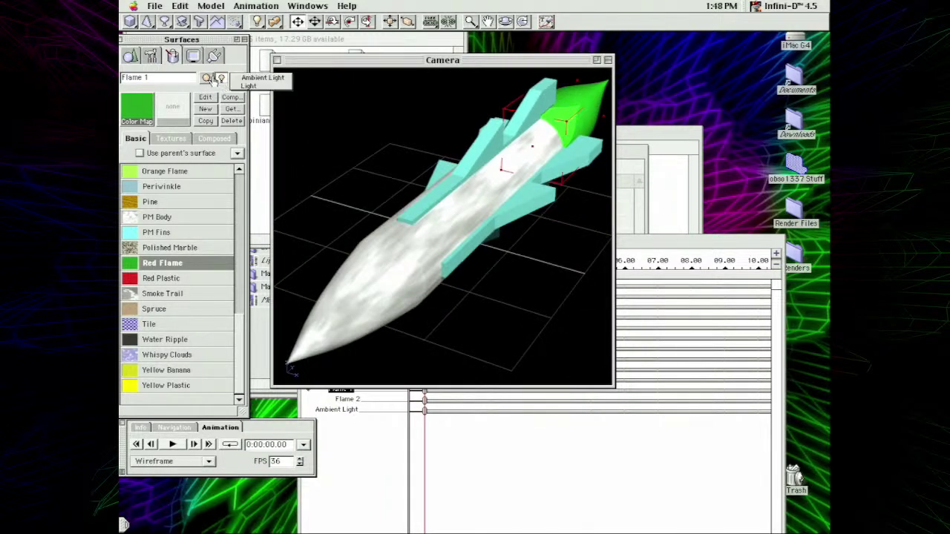
- Select Flame 2, examine its Orange Flame surface properties, and render the missile's Camera view again
click(218, 80)
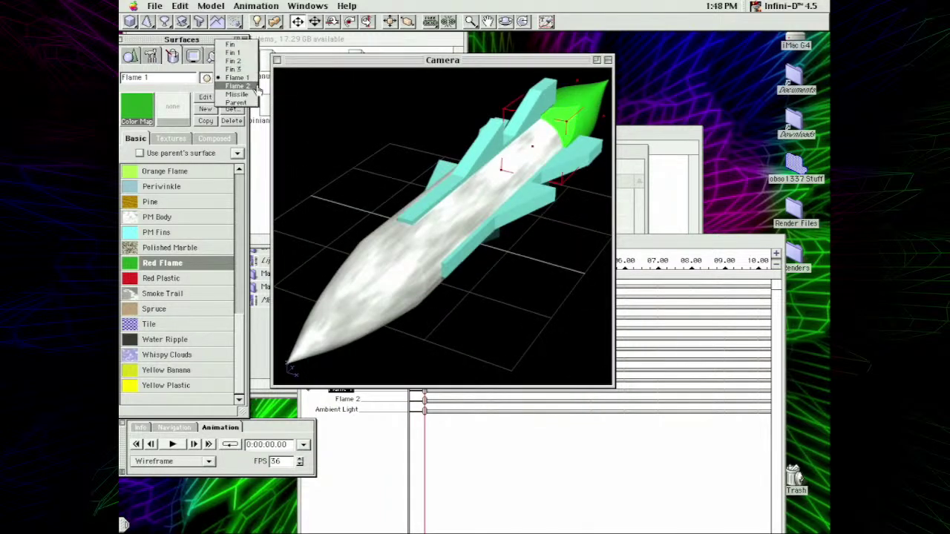
click(238, 86)
click(205, 98)
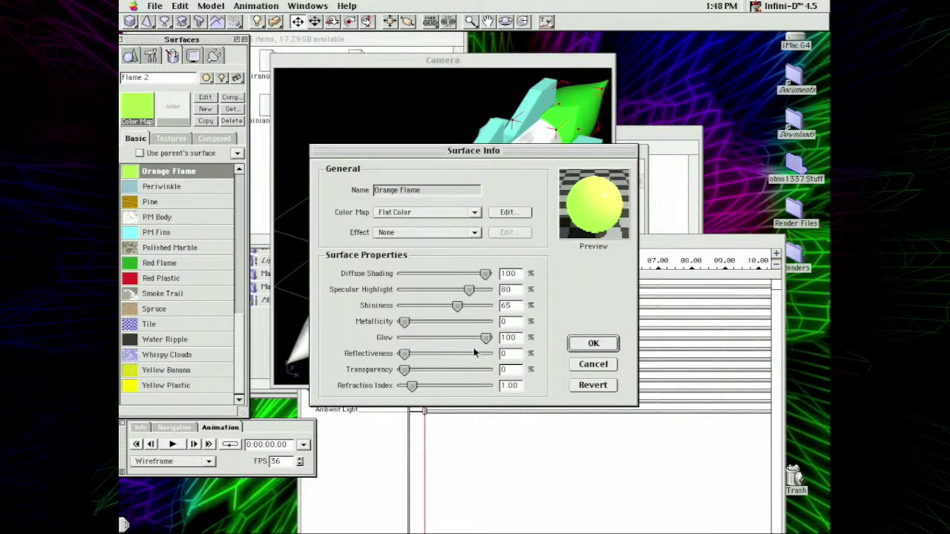
click(593, 344)
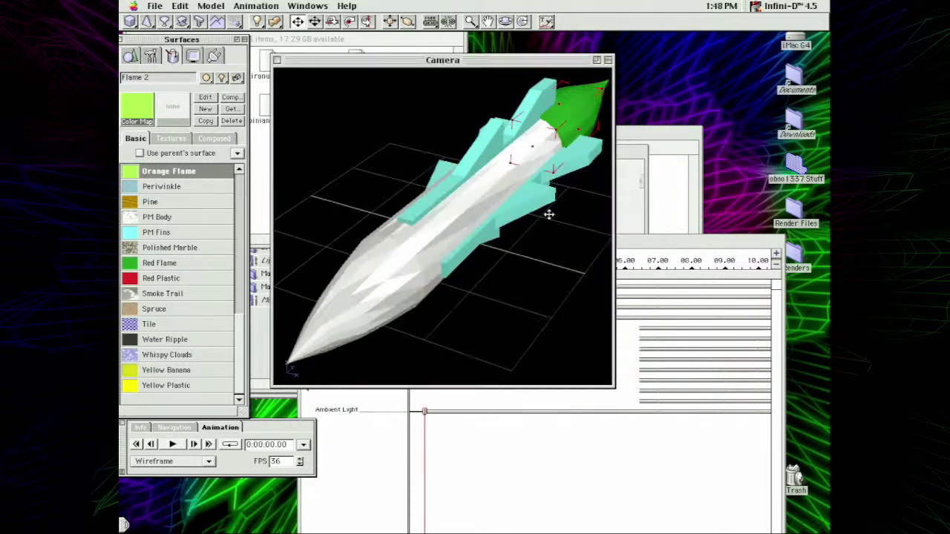
click(547, 24)
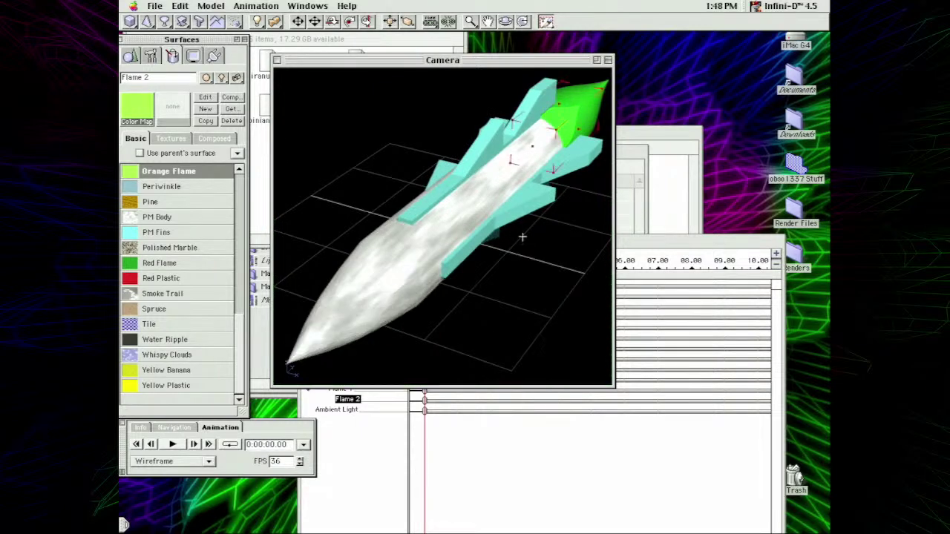
- Open the H. Missile model from the Weapons folder
click(154, 5)
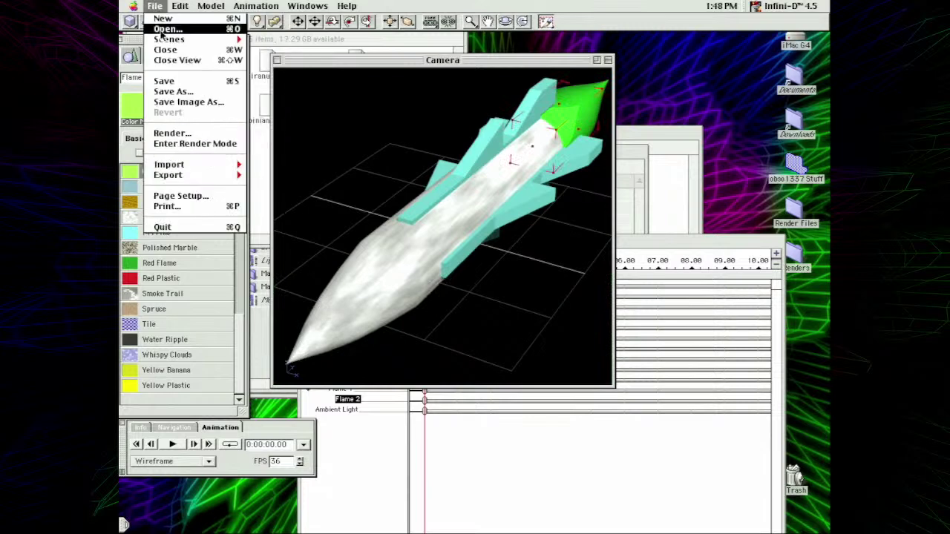
click(159, 28)
click(499, 148)
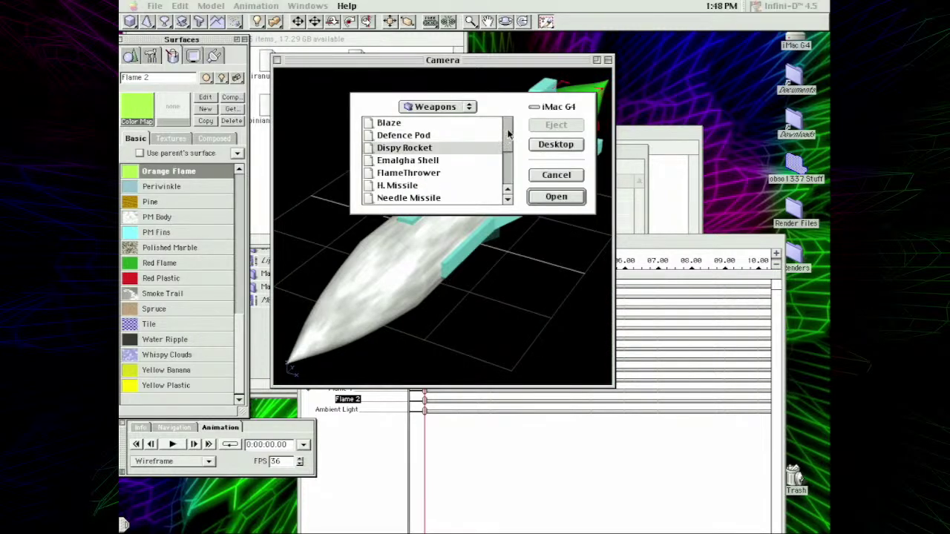
drag(509, 134, 509, 146)
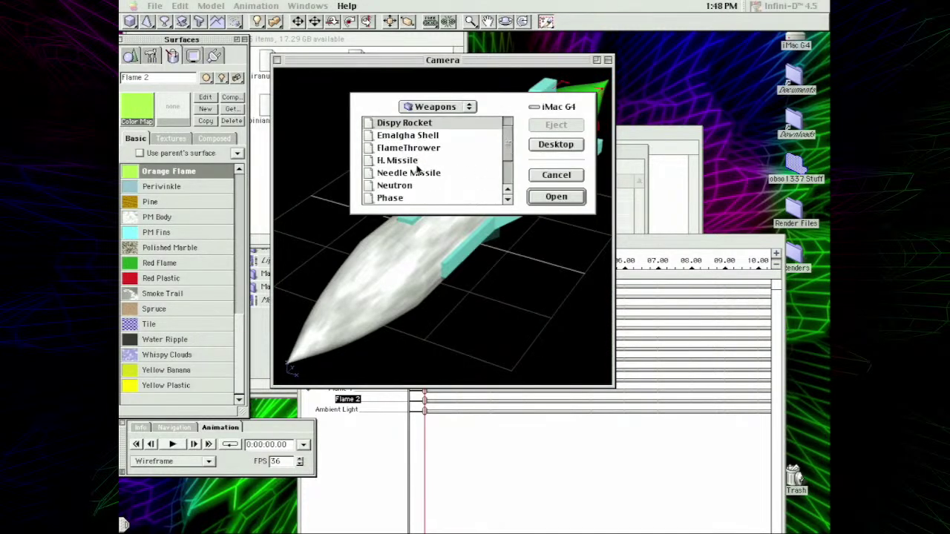
double_click(416, 161)
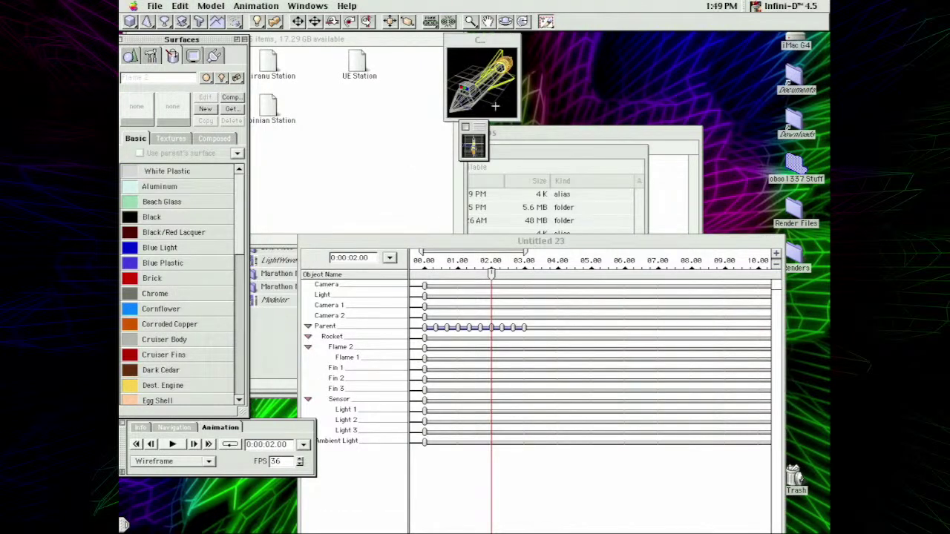
- Enlarge the H. Missile's Camera 2 view and play its wireframe animation there
click(172, 443)
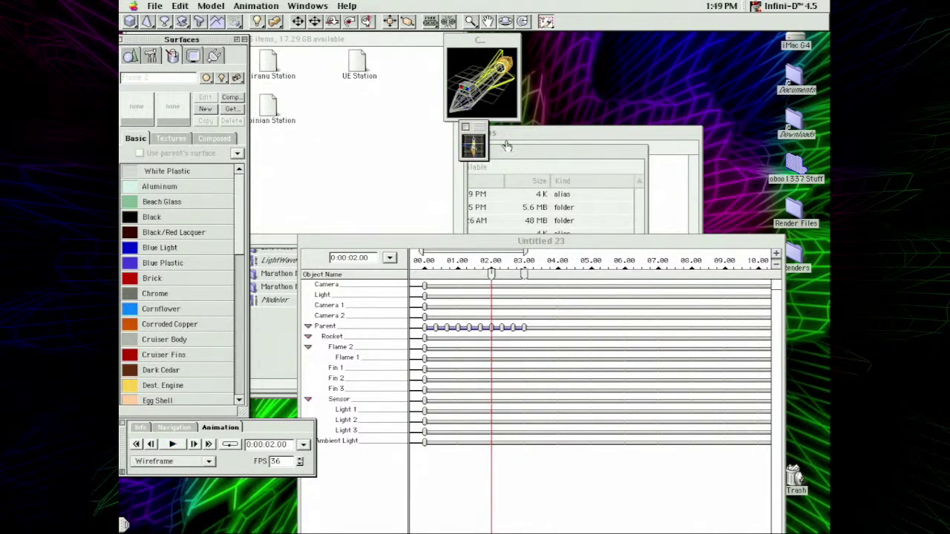
double_click(473, 145)
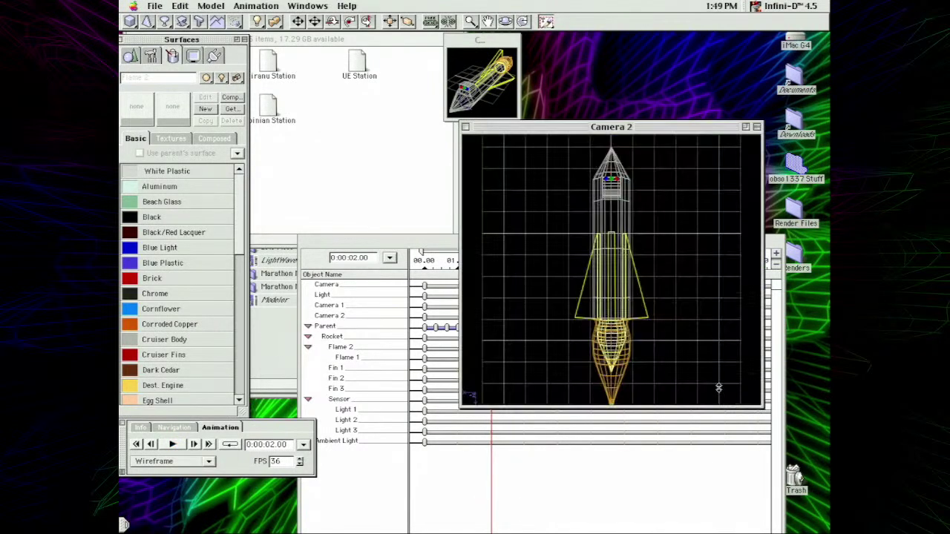
click(172, 444)
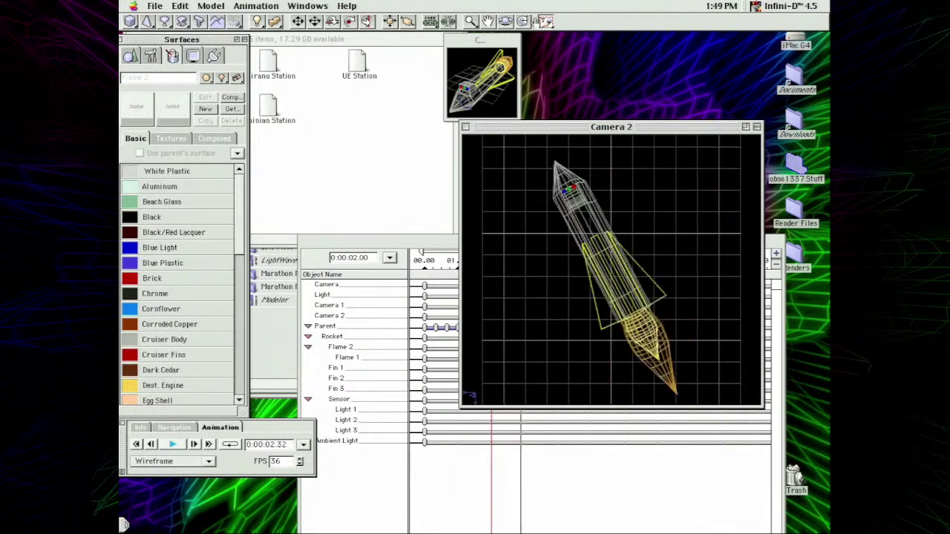
- Render the H. Missile's Camera 2 view at the 2-second frame
click(545, 23)
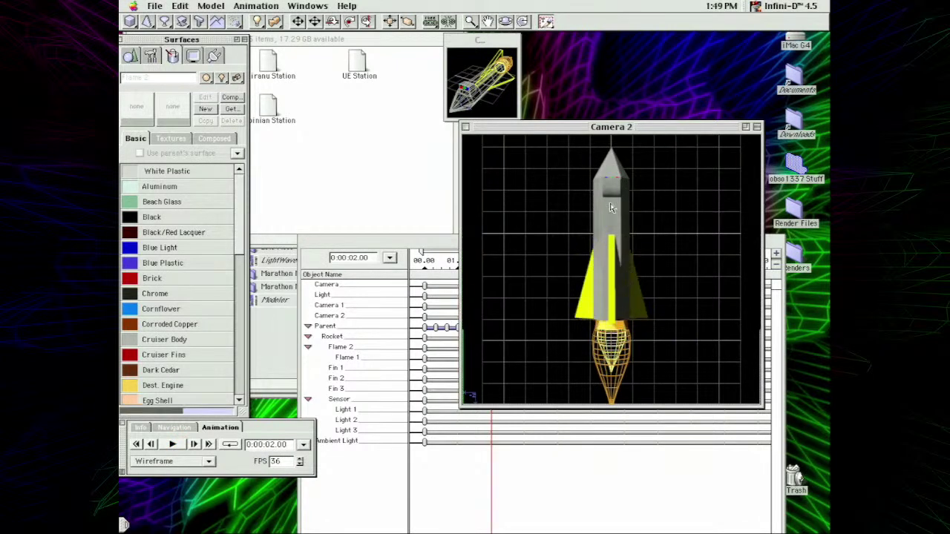
click(292, 31)
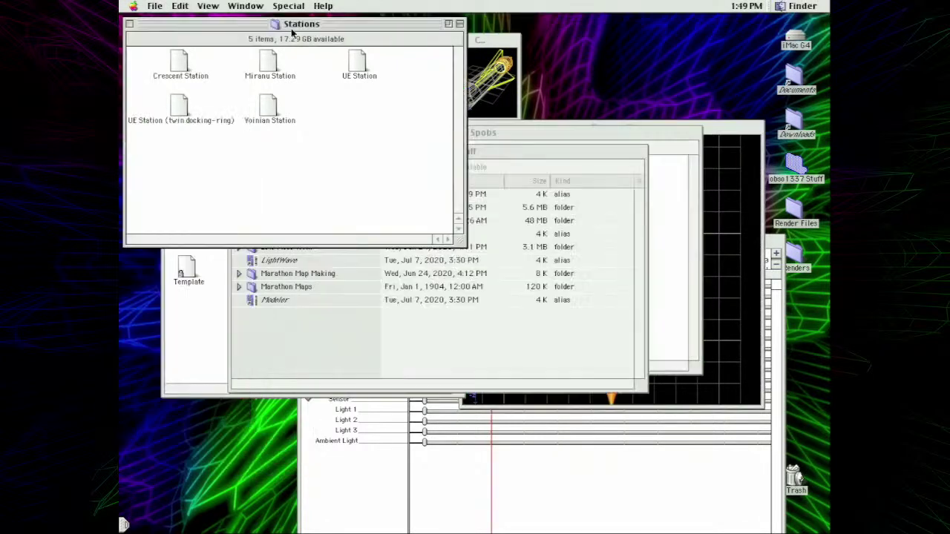
click(709, 126)
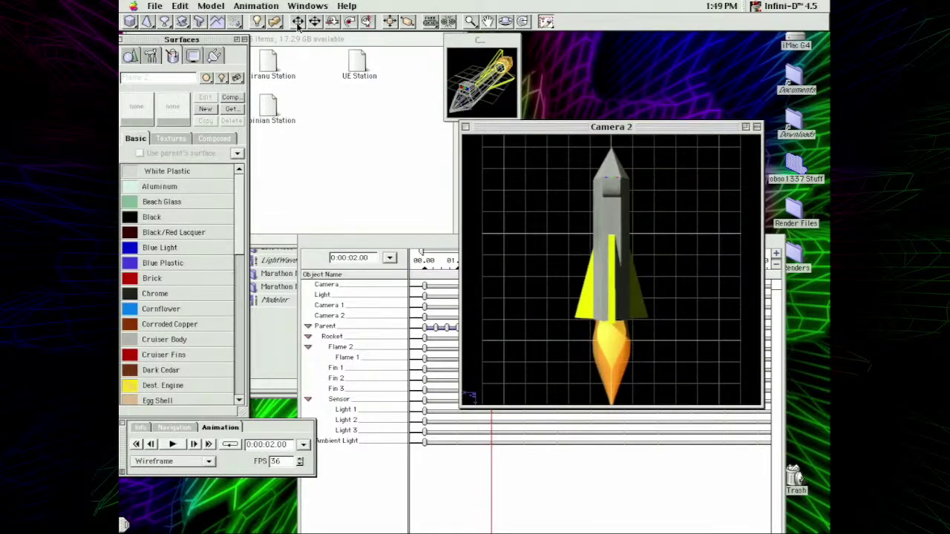
- Select the missile's Rocket object and examine its Cruiser Body surface properties, including the Corrosion effect's density setting
click(614, 198)
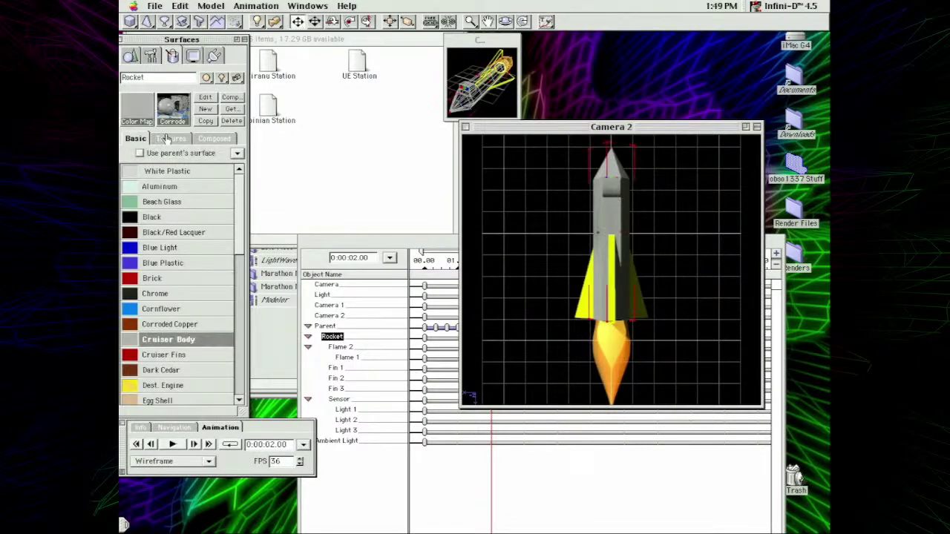
click(201, 100)
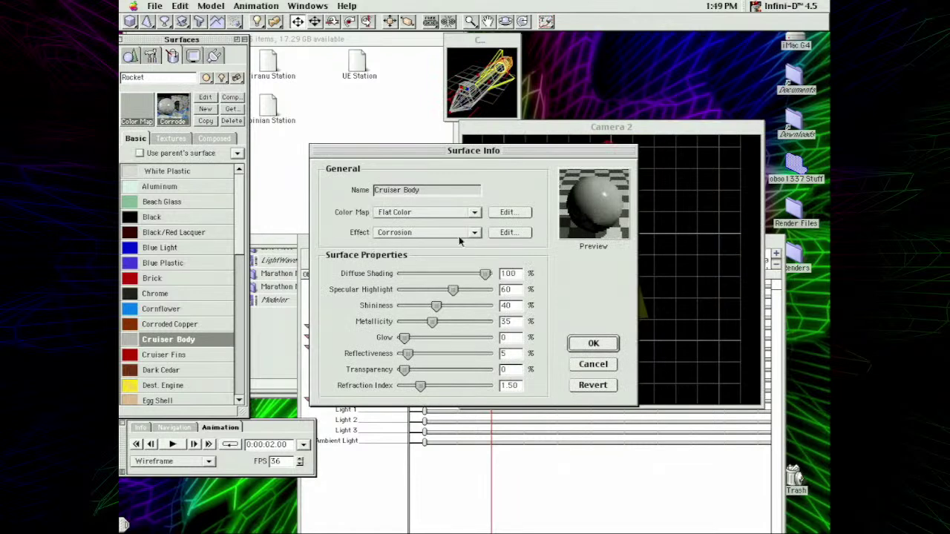
click(509, 232)
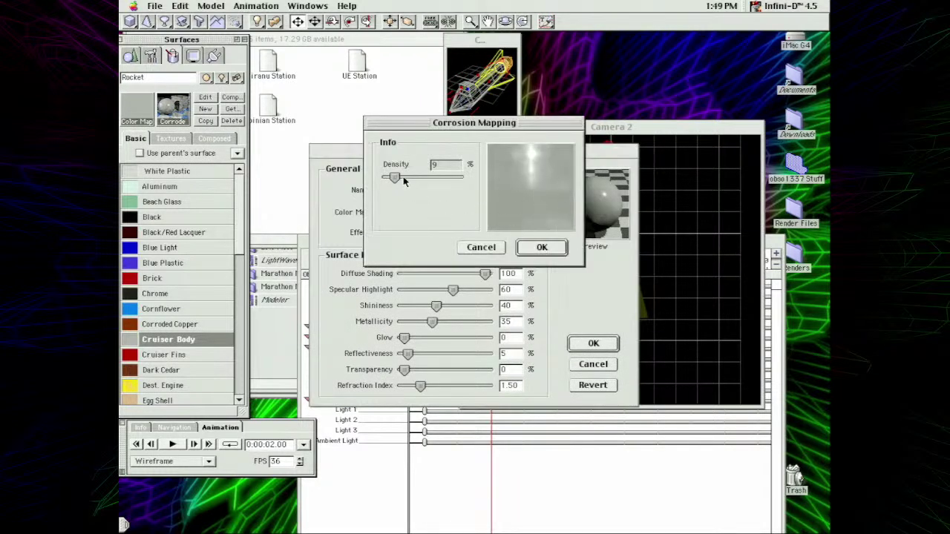
mouse_move(404, 181)
mouse_down()
mouse_move(444, 177)
mouse_move(401, 179)
mouse_move(428, 180)
mouse_move(409, 179)
mouse_up()
key(Return)
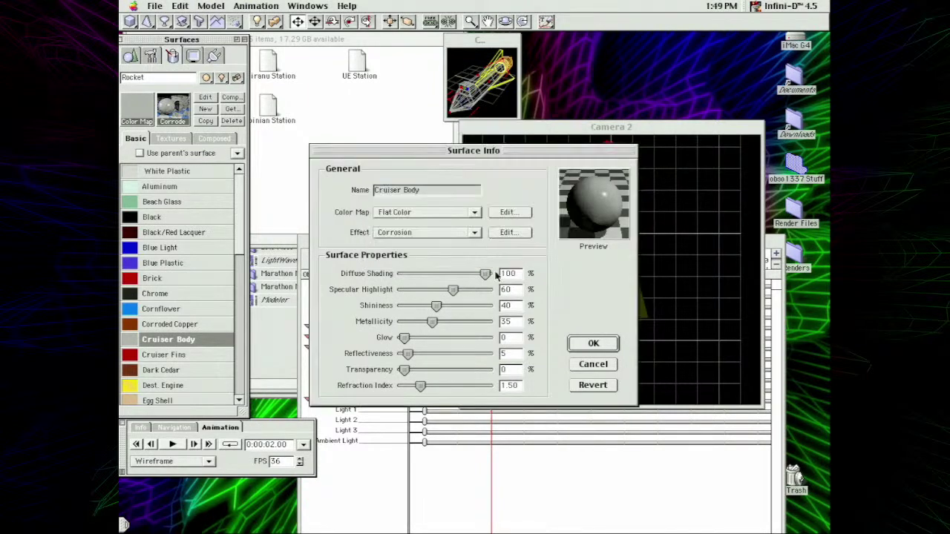
click(155, 5)
click(169, 49)
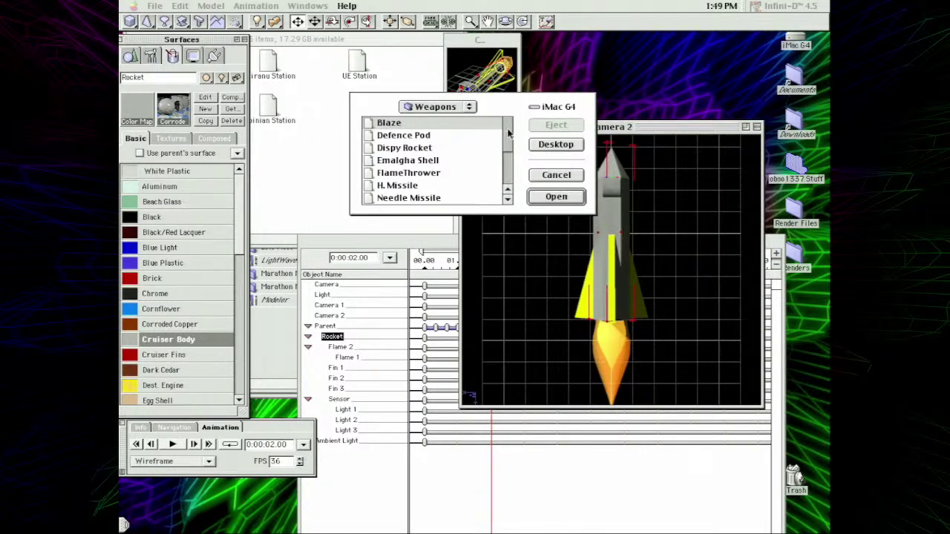
drag(507, 132, 510, 148)
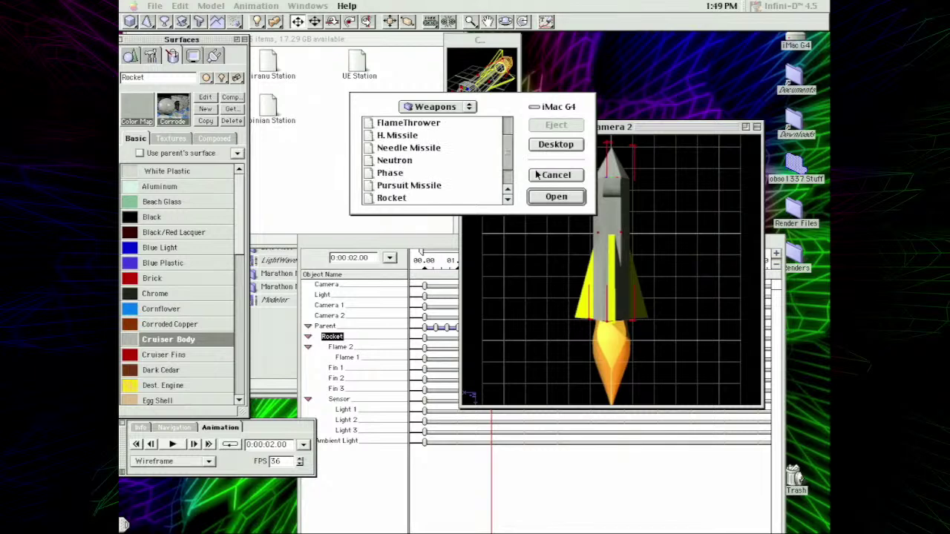
click(553, 174)
- Open the Needle Missile model from the Weapons folder and enlarge its Camera view
drag(180, 6, 168, 31)
click(498, 149)
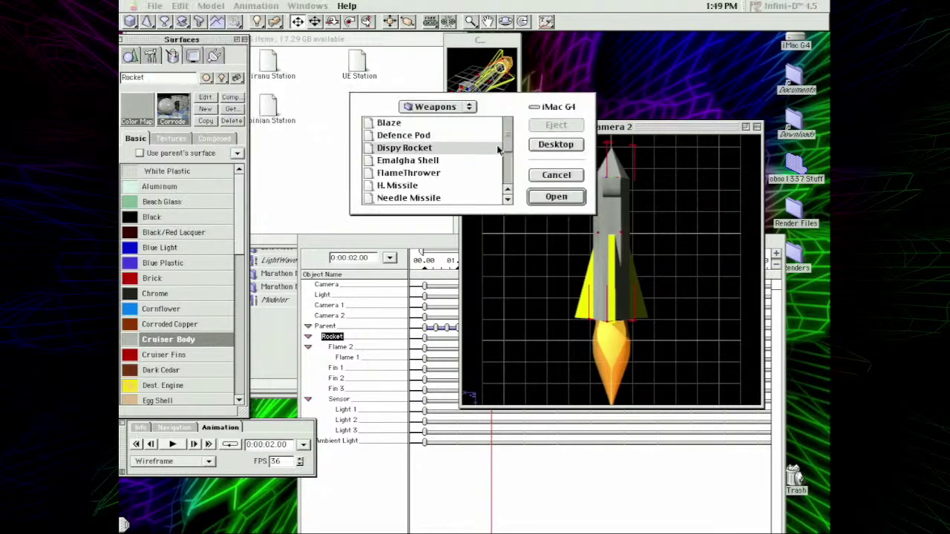
click(501, 198)
key(Return)
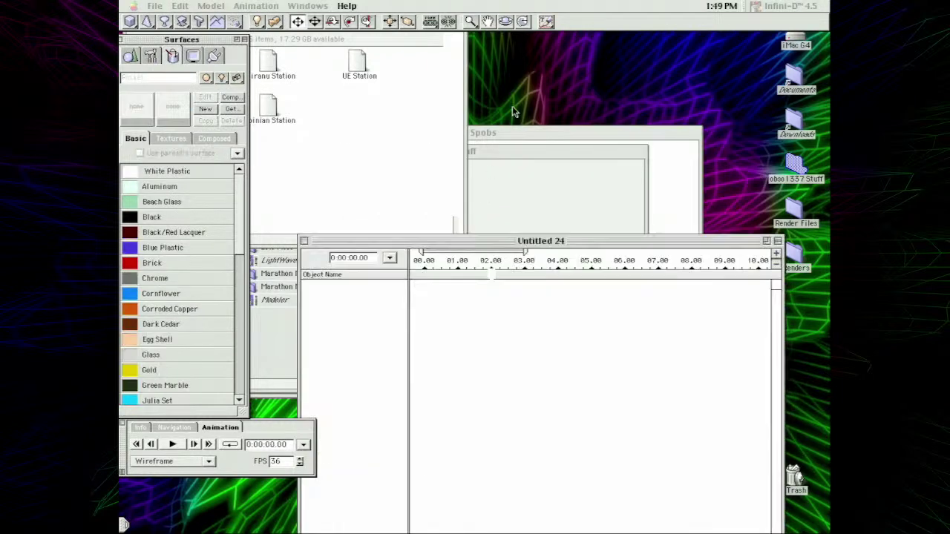
drag(517, 121, 794, 320)
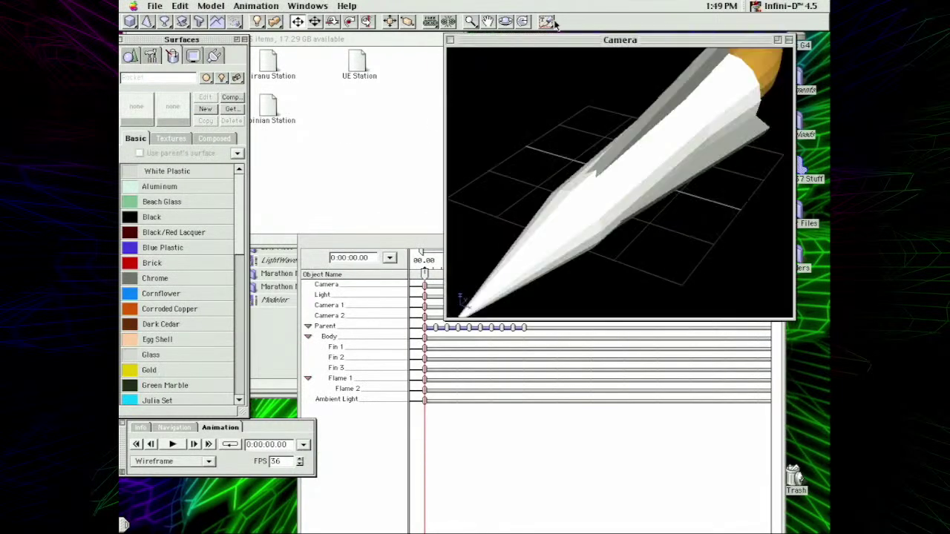
- Zoom out the Camera view to fit the whole Needle Missile and render it
click(470, 22)
drag(577, 85, 567, 121)
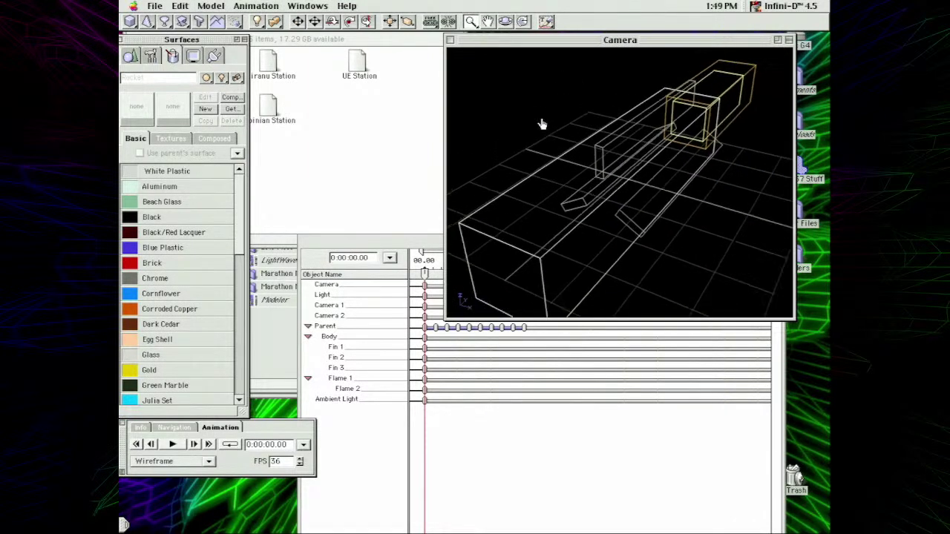
click(546, 21)
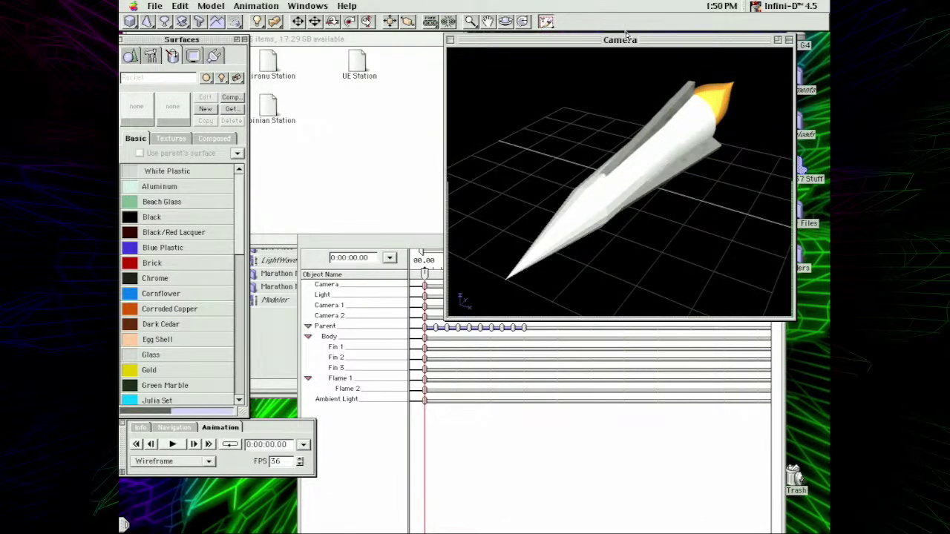
- Select the Needle Missile's Flame 1 object to check its assigned surface
click(297, 22)
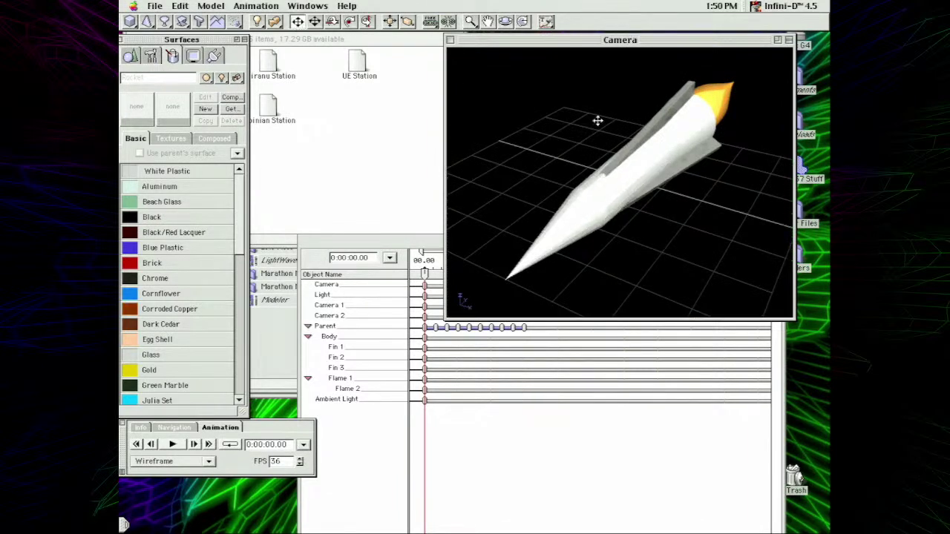
click(715, 94)
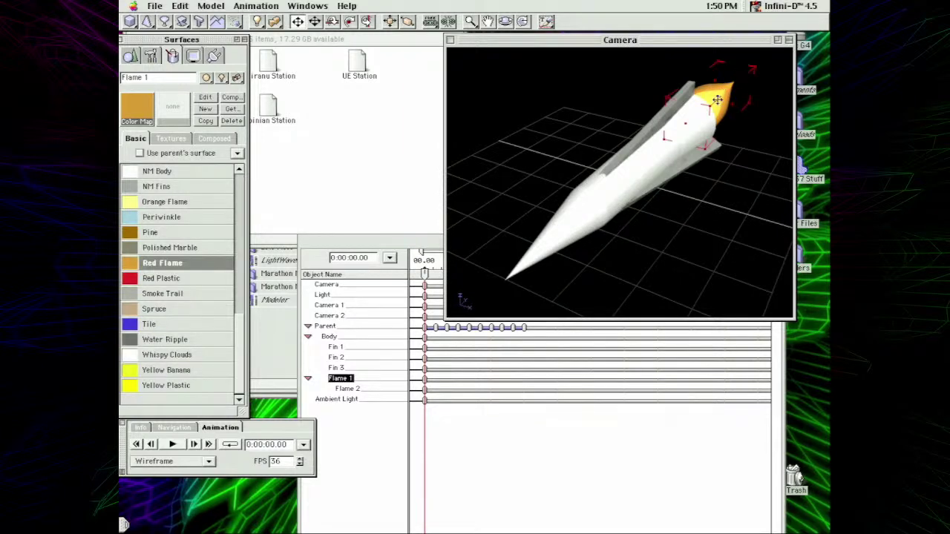
click(715, 96)
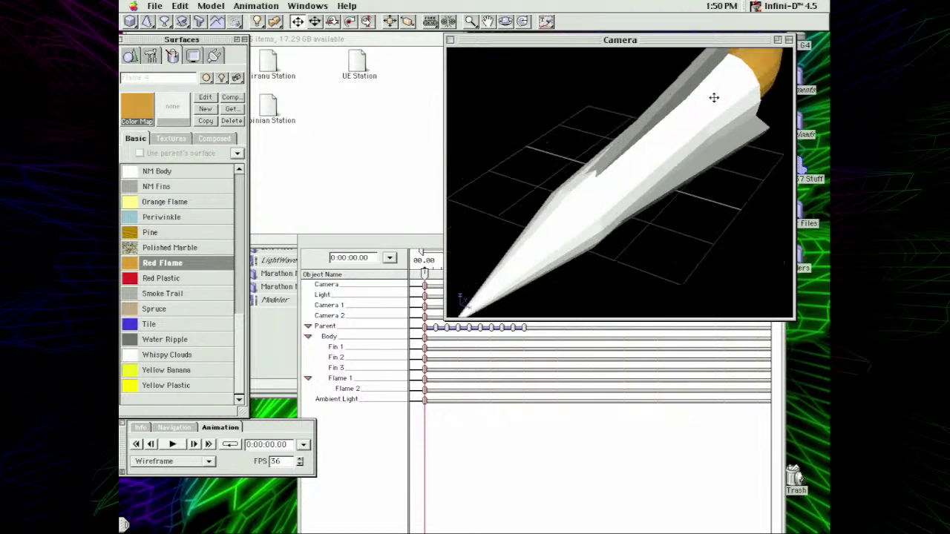
- Open the Phase model from the Weapons folder
click(180, 5)
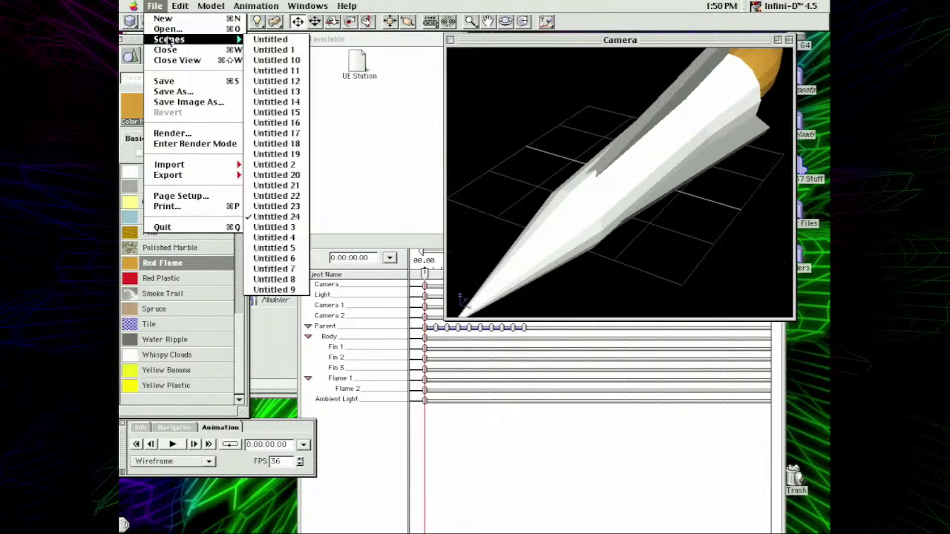
click(171, 36)
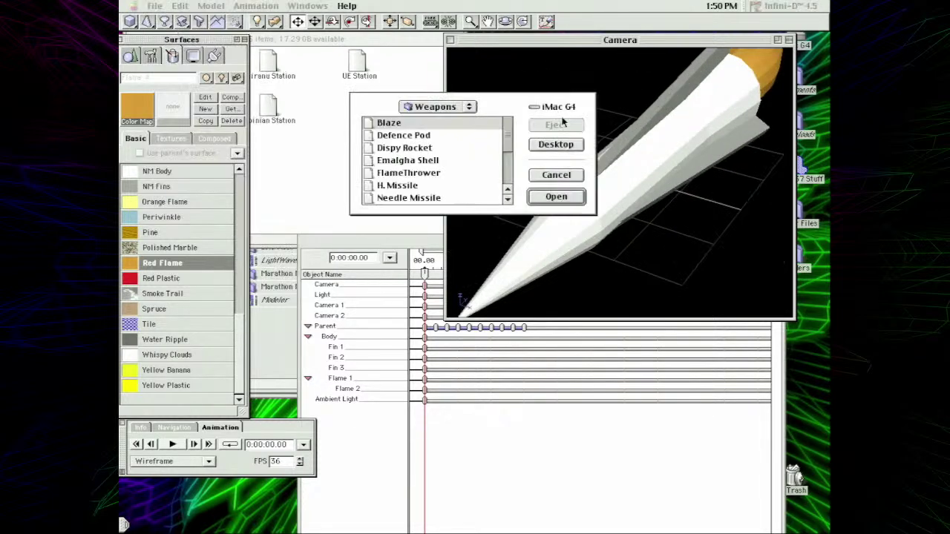
click(508, 199)
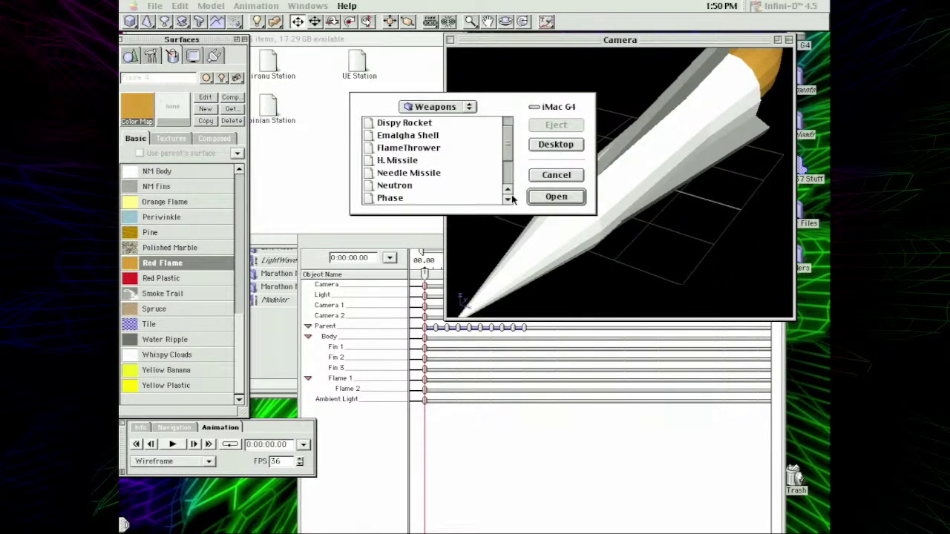
click(508, 199)
double_click(414, 176)
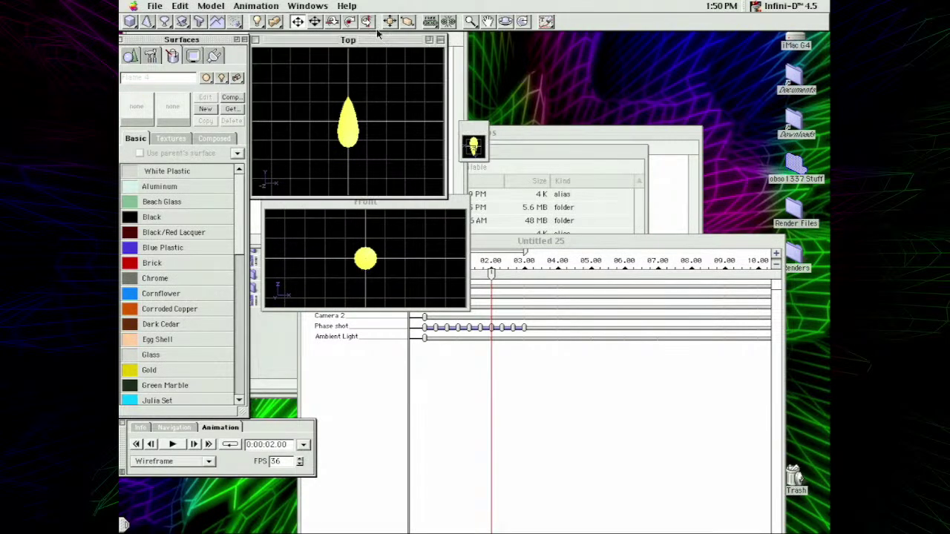
- Select the Phase shot object and examine its path outline and wireframe shape, plus the properties of its Phase shot surface
click(297, 22)
click(346, 117)
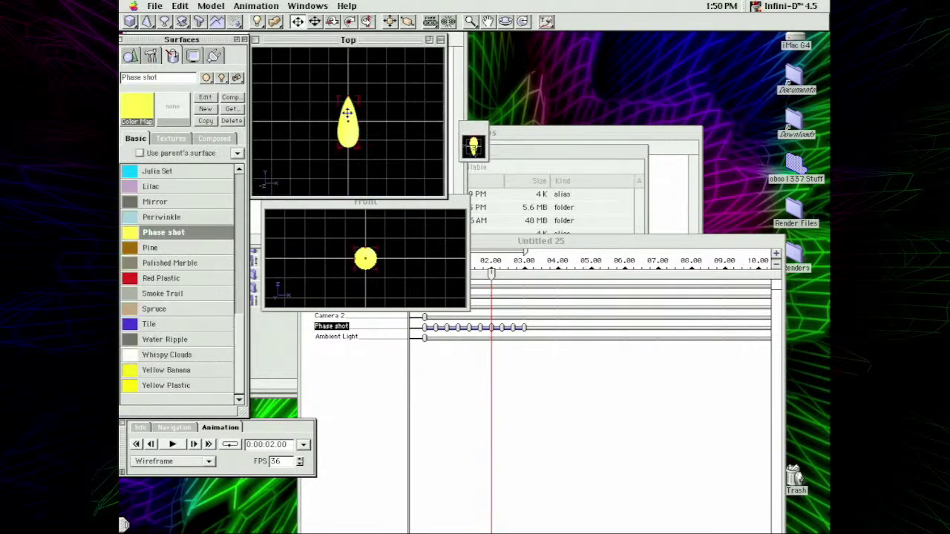
double_click(346, 113)
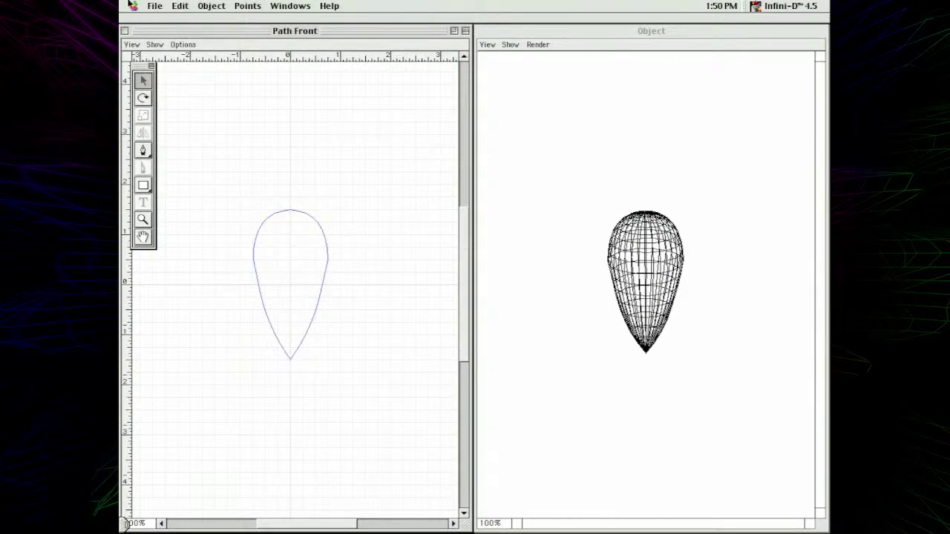
click(154, 6)
click(178, 81)
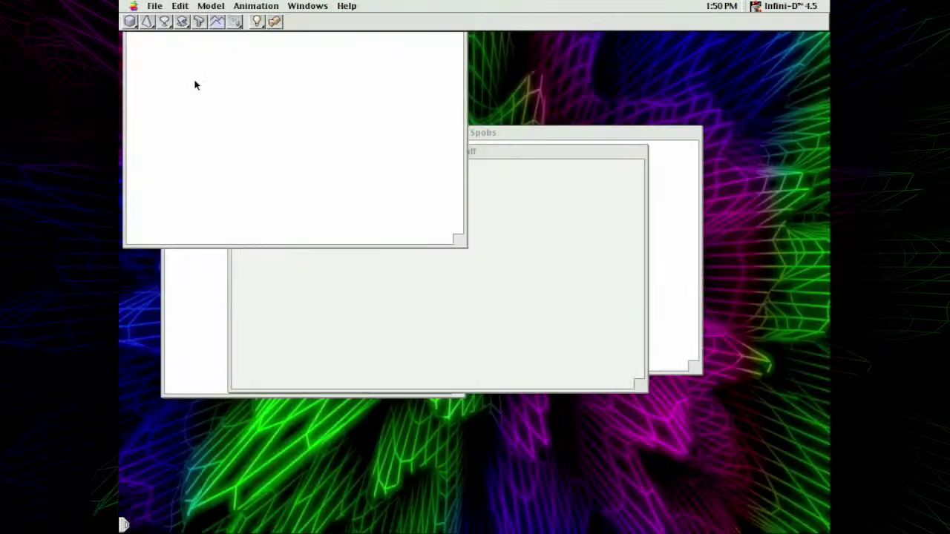
click(206, 98)
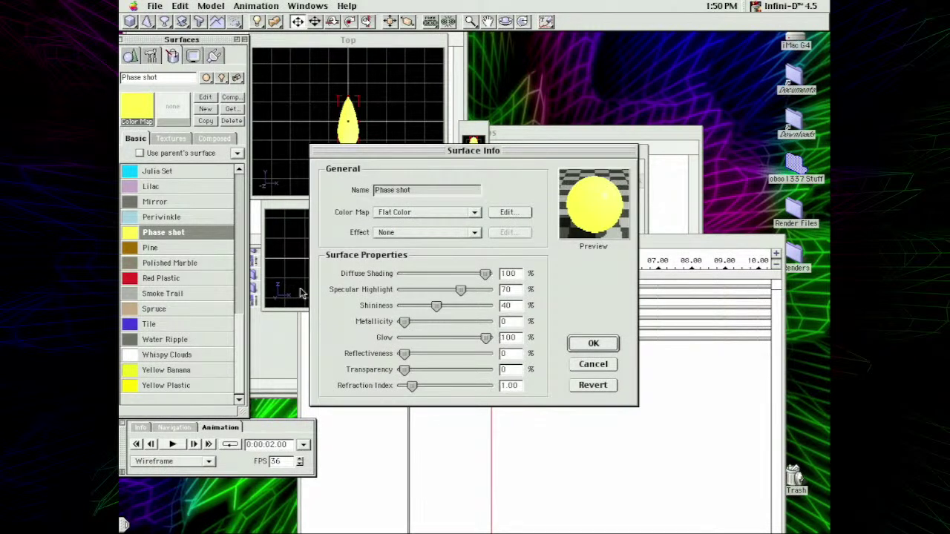
click(610, 364)
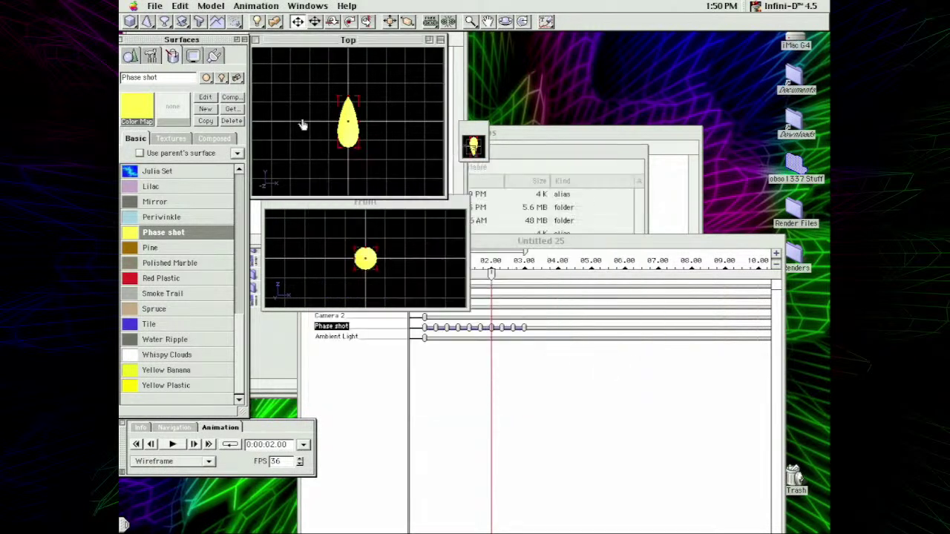
click(155, 6)
click(171, 33)
click(508, 150)
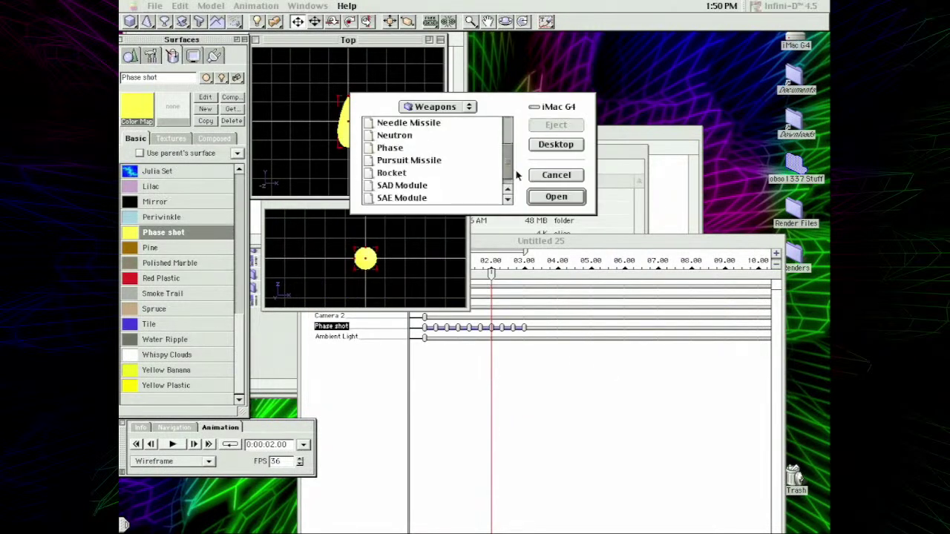
click(508, 198)
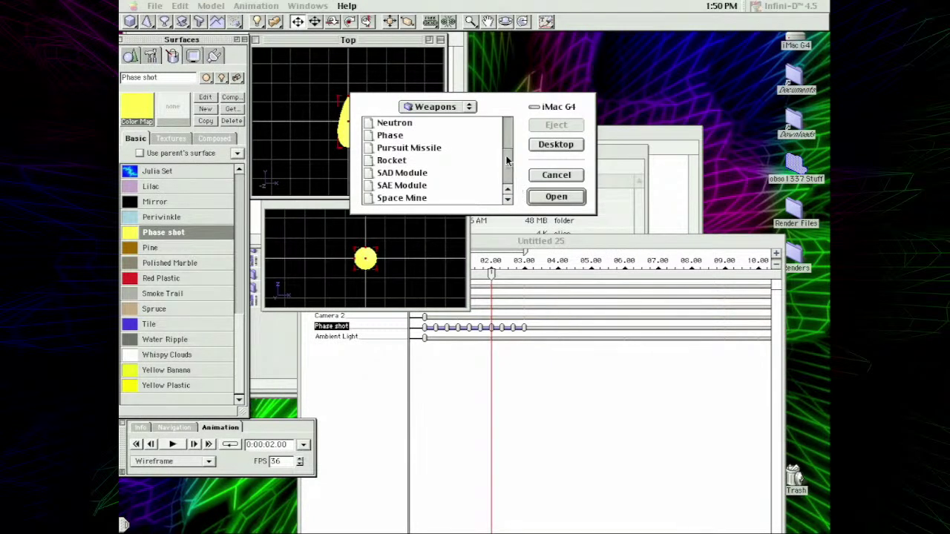
click(552, 174)
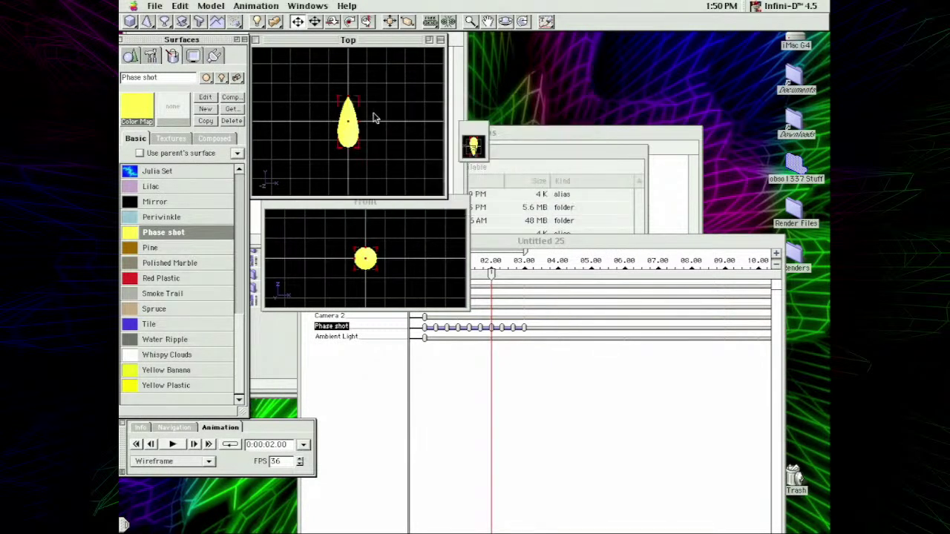
click(191, 60)
click(174, 59)
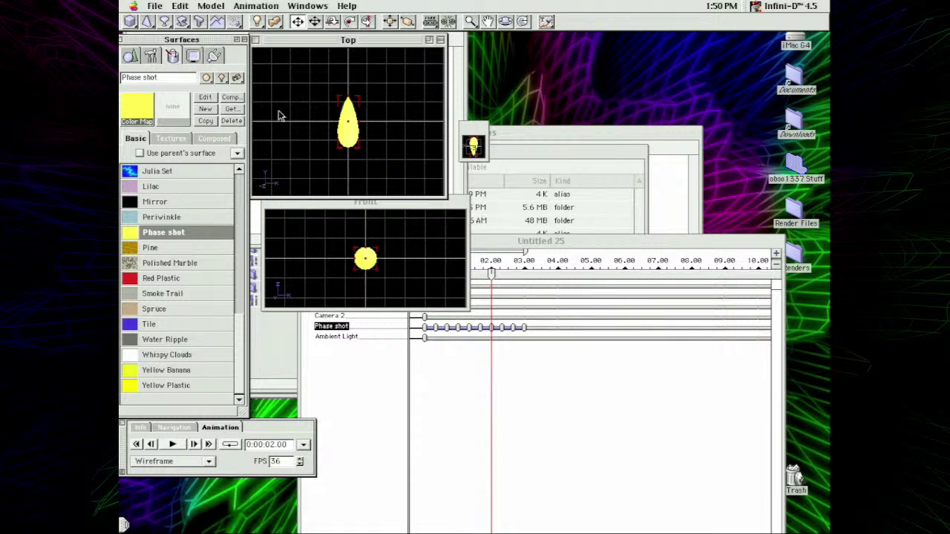
- Open the Pursuit Missile model from the Weapons folder
click(154, 6)
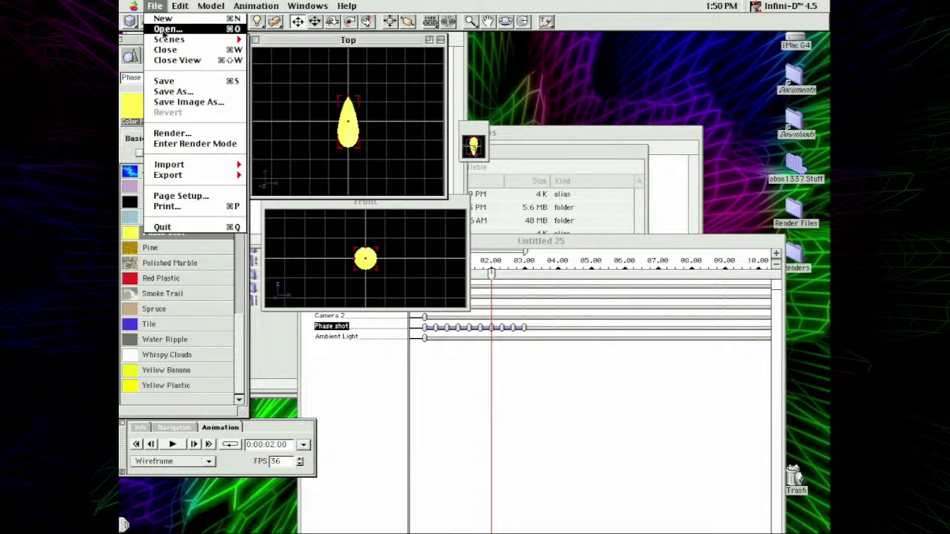
click(216, 28)
scroll(505, 176, down, 3)
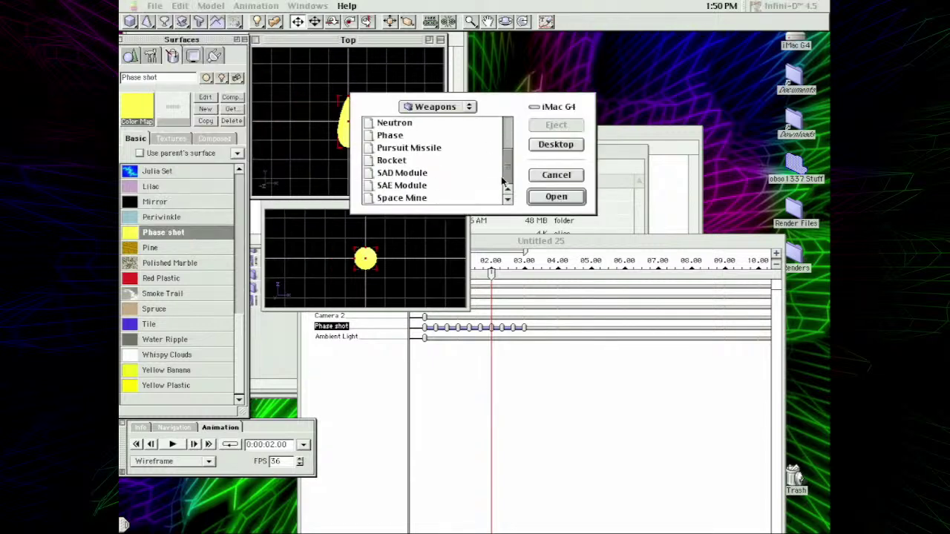
double_click(431, 151)
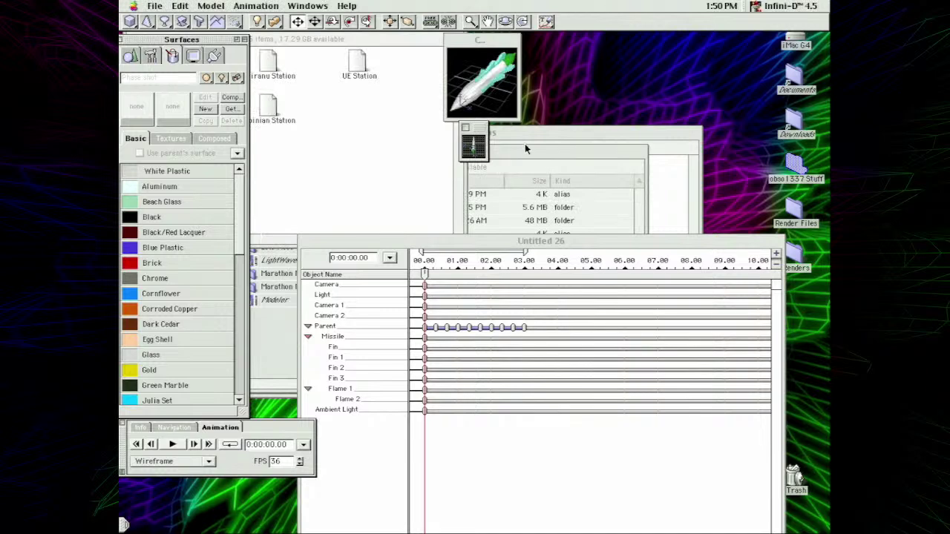
- Open the Rocket model from the Weapons folder
click(154, 6)
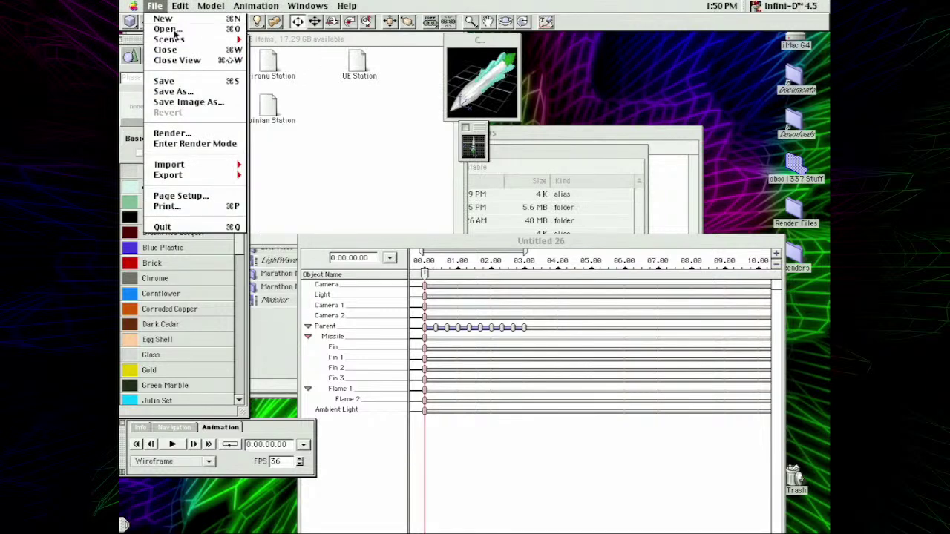
click(167, 29)
scroll(510, 174, down, 3)
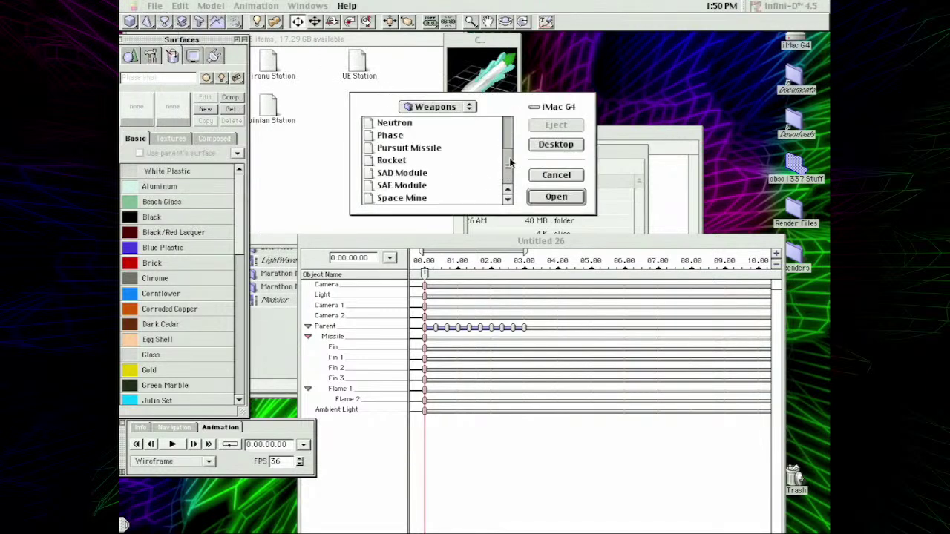
double_click(427, 160)
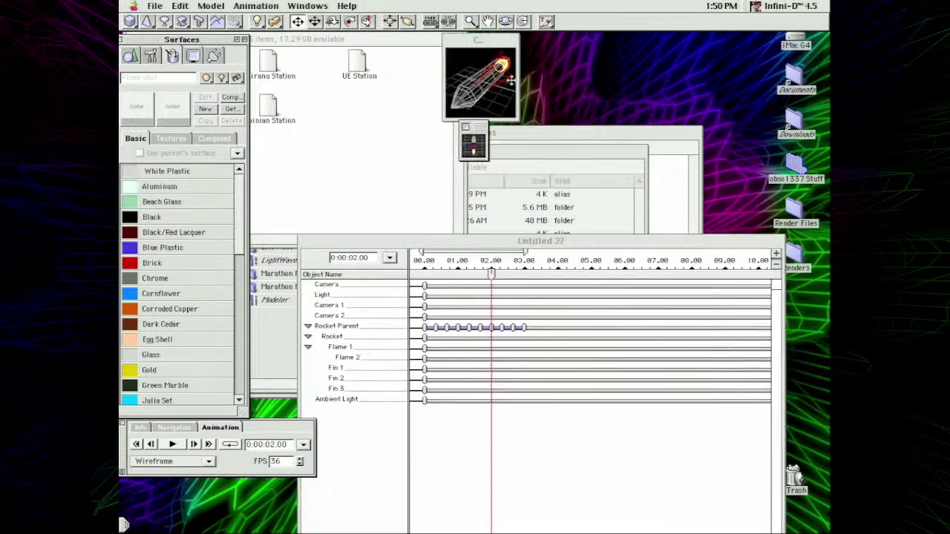
- Enlarge the Camera view, pull the camera back until the whole Rocket fits, and render it
drag(517, 118, 826, 343)
click(545, 22)
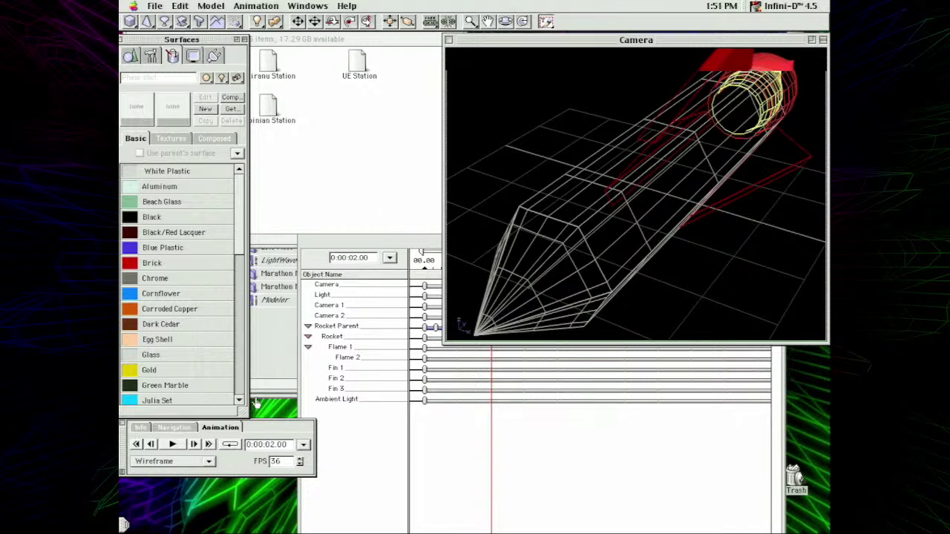
click(159, 428)
drag(152, 460, 152, 459)
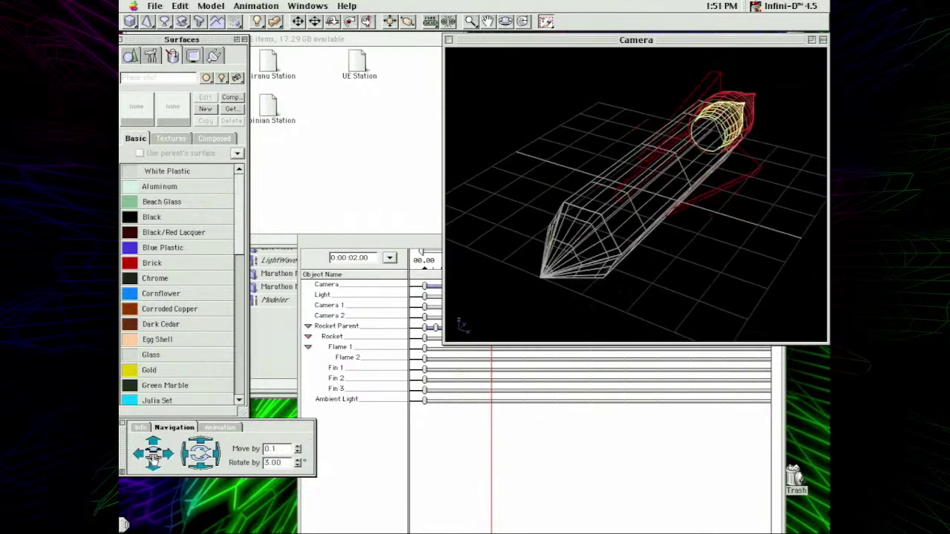
click(546, 21)
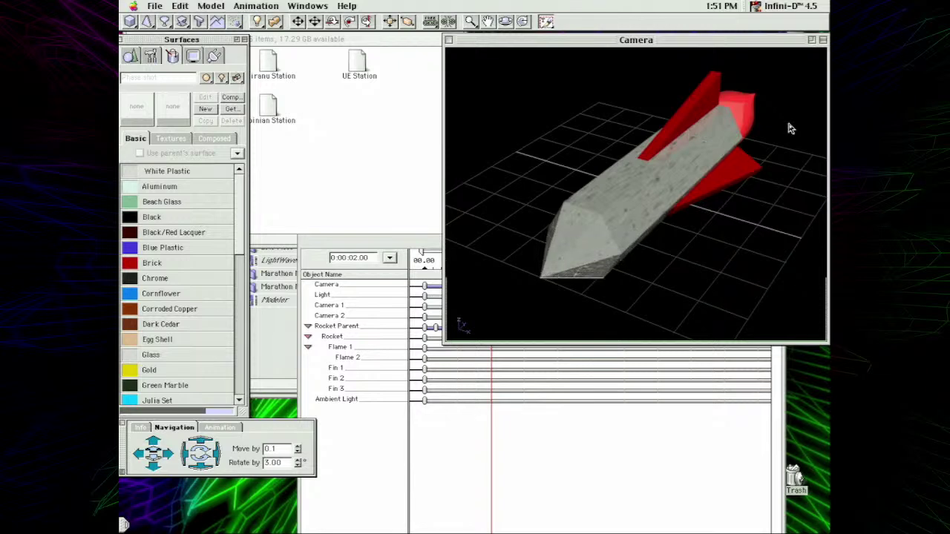
- Select the Rocket's Fin 1 object and apply a Double bevel to it
click(709, 97)
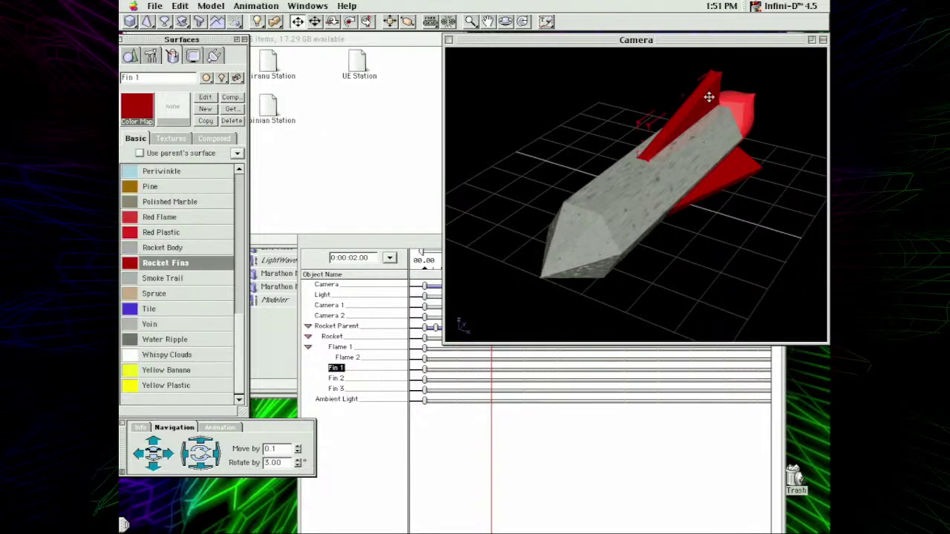
click(130, 58)
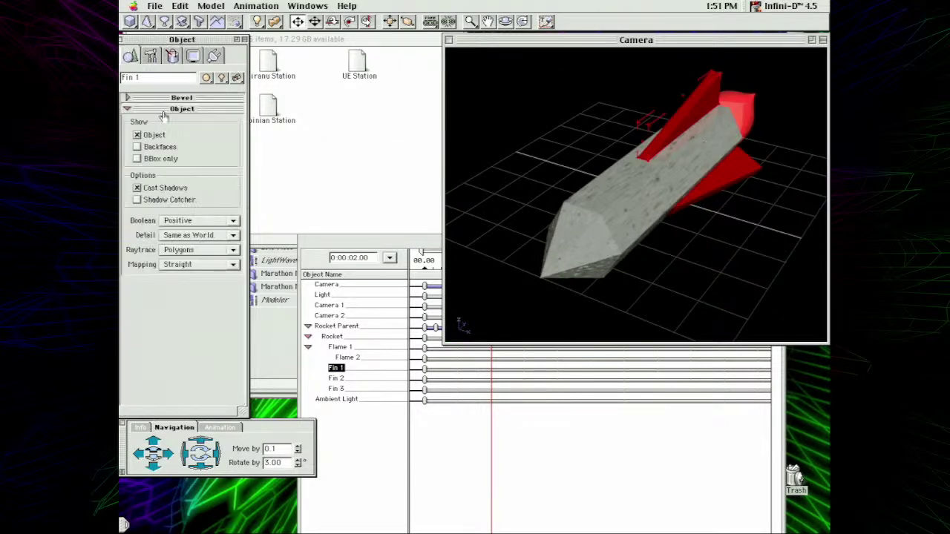
click(127, 98)
click(225, 130)
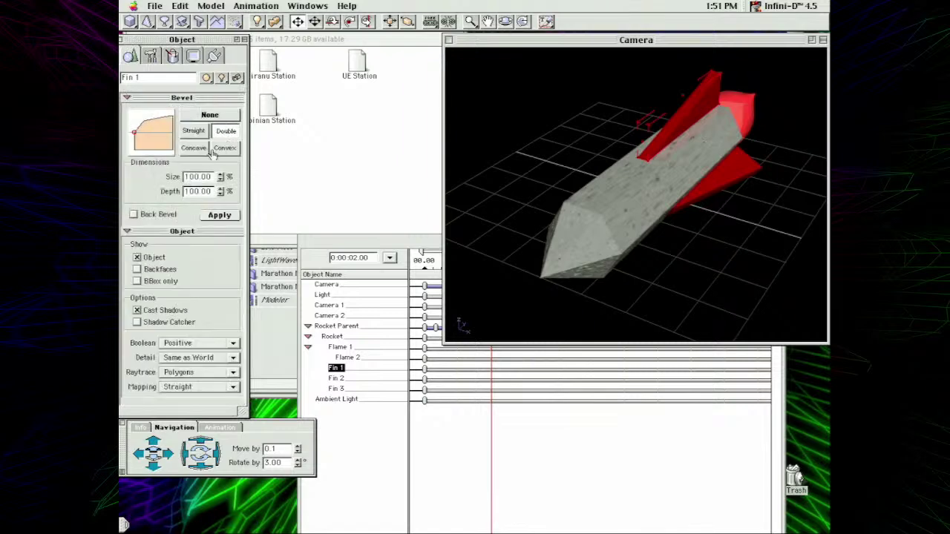
click(218, 214)
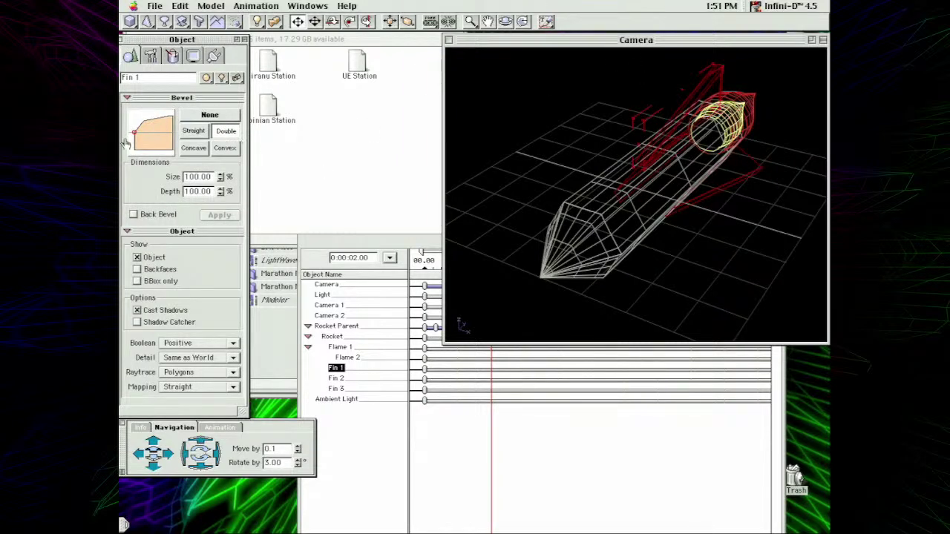
- Render the Rocket with its beveled fin and adjust Fin 1's bevel profile to 75.51% size and 83.33% depth
drag(134, 133, 152, 151)
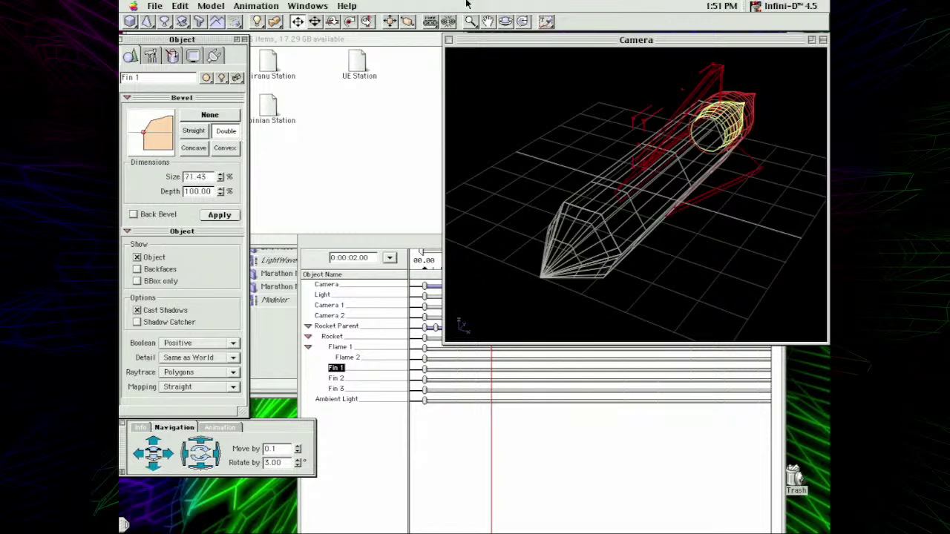
click(544, 22)
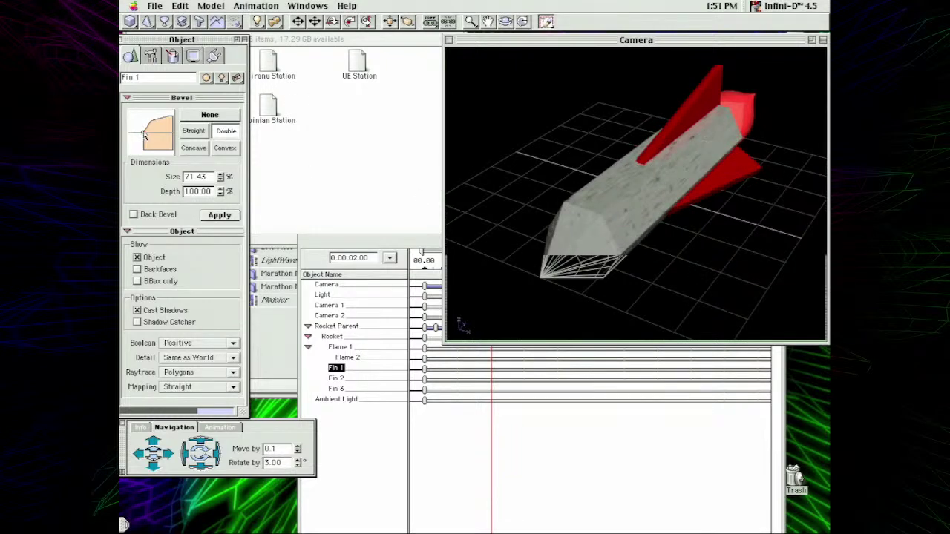
drag(145, 133, 142, 130)
- Open the Coke Machine model from the Ships folder of EVO 3D Designs ƒ
click(155, 6)
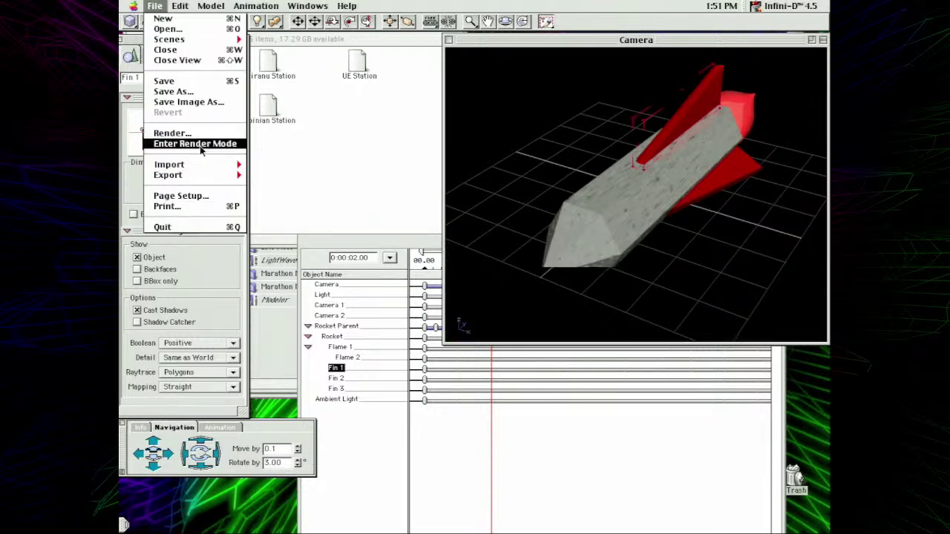
click(175, 6)
click(155, 5)
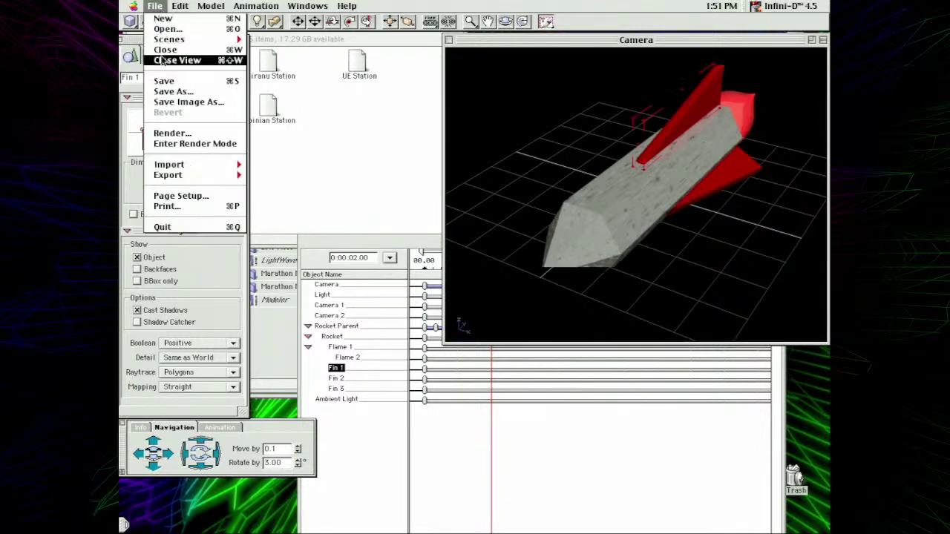
click(172, 29)
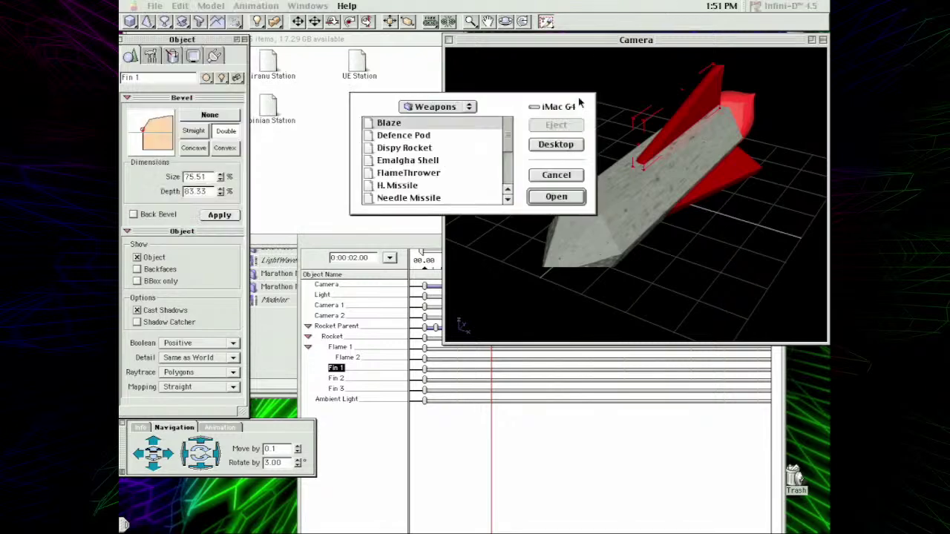
click(474, 108)
click(475, 118)
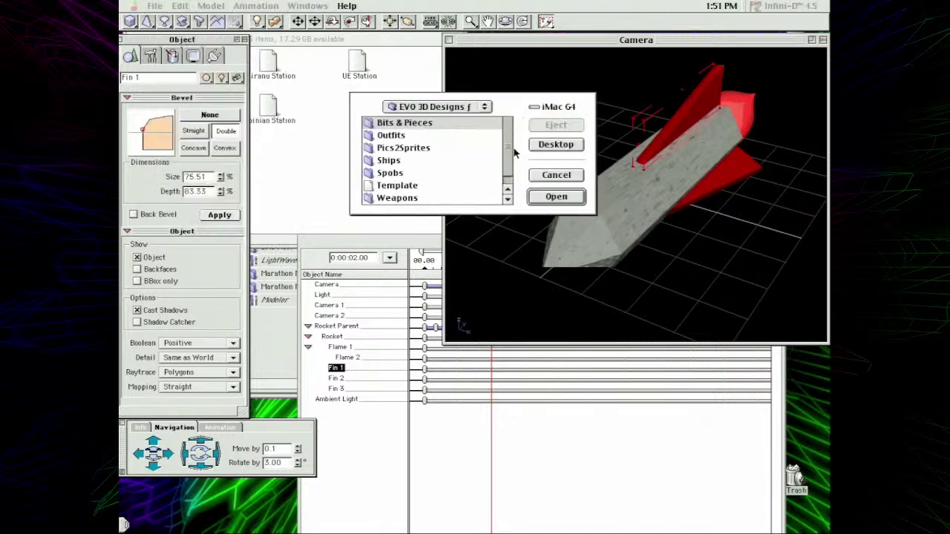
scroll(426, 154, down, 1)
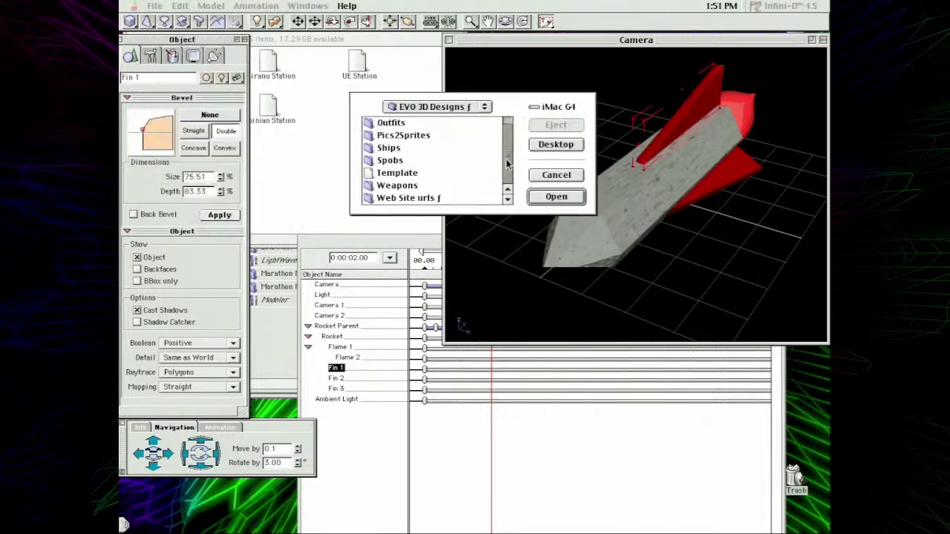
double_click(426, 151)
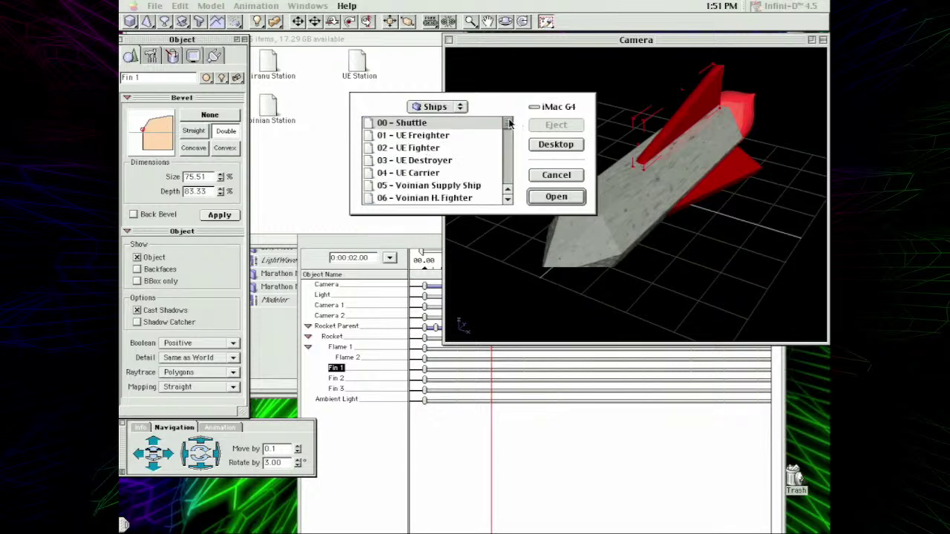
drag(509, 124, 504, 188)
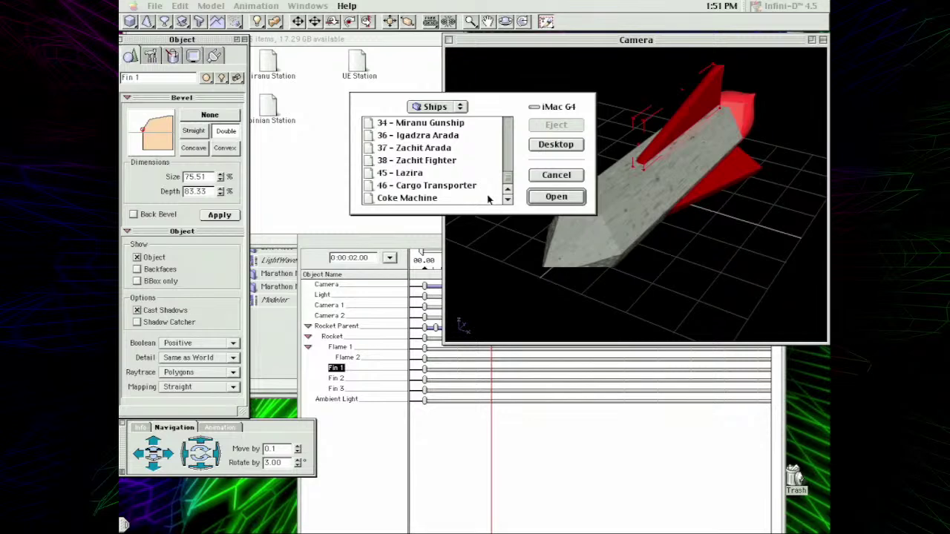
double_click(488, 197)
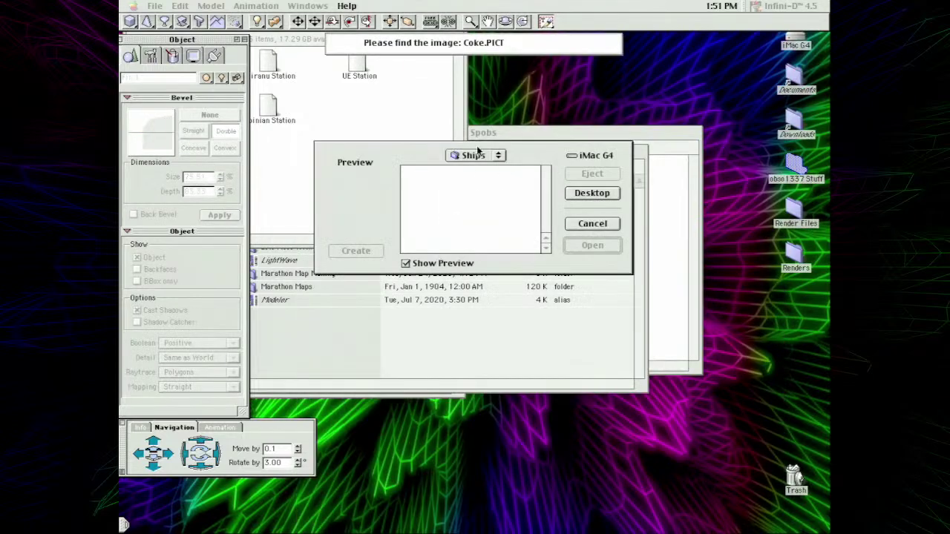
- Supply the Flame image from the Bits & Pieces folder in place of the missing Coke.PICT texture
drag(477, 152, 475, 168)
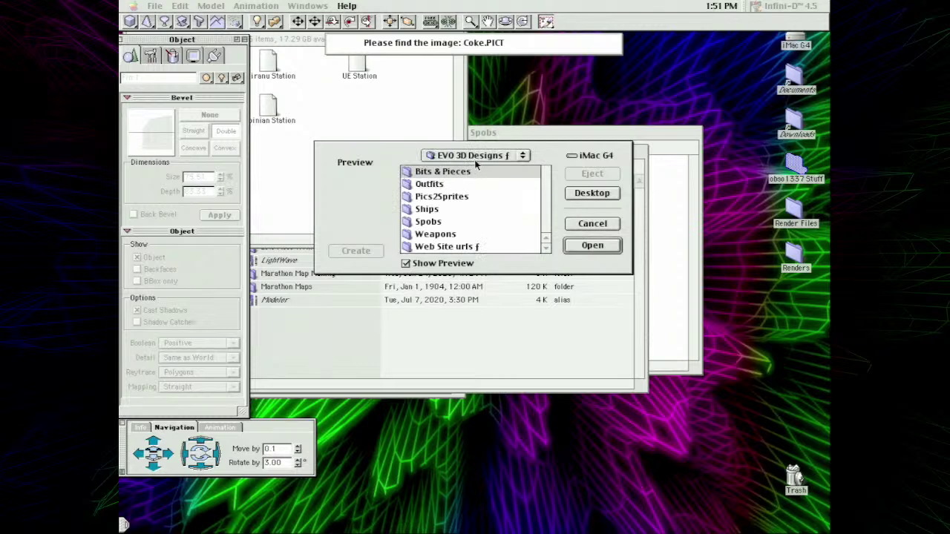
double_click(464, 175)
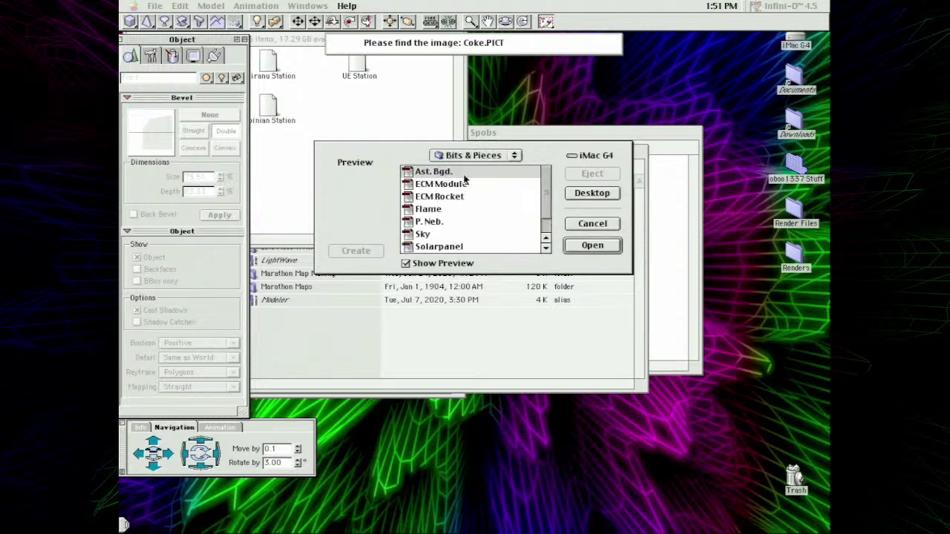
drag(547, 195, 544, 173)
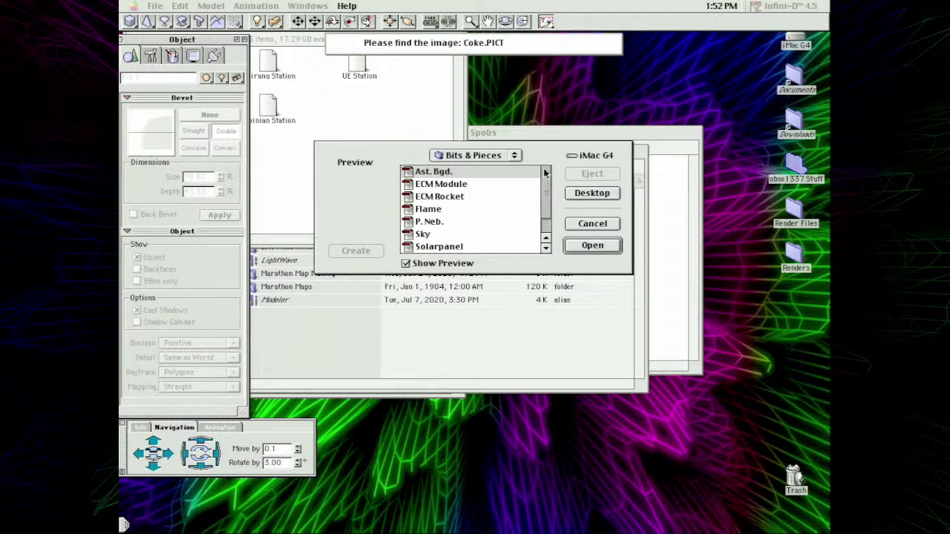
click(434, 189)
click(434, 209)
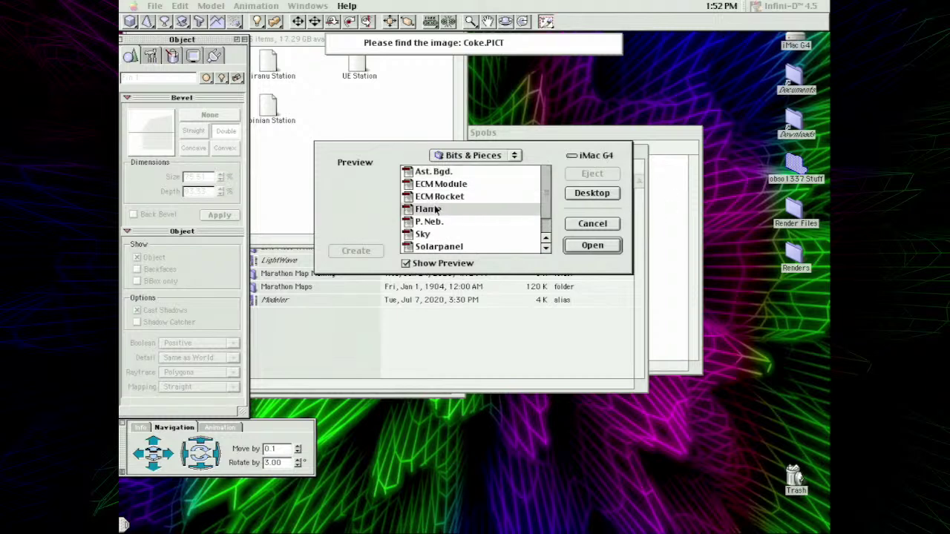
key(Return)
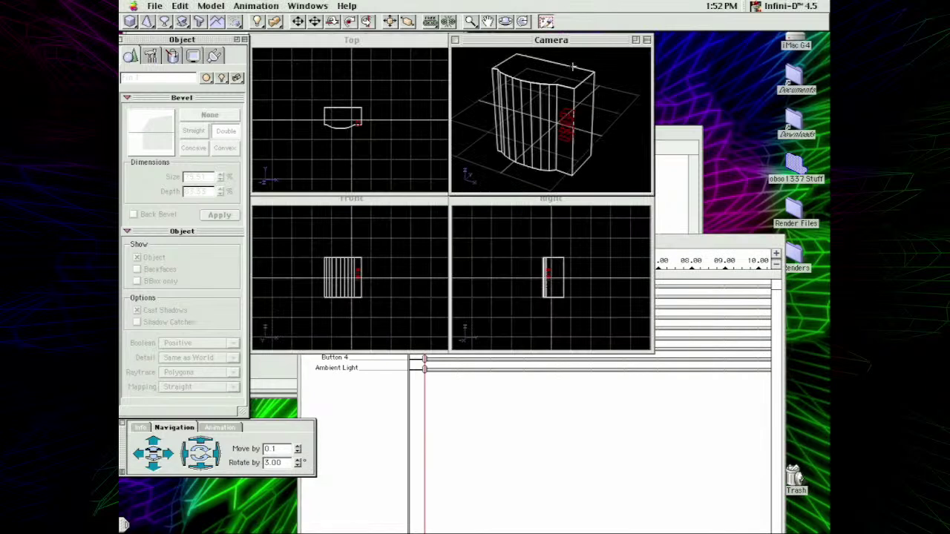
- Reposition and enlarge the Camera view of the Coke Machine so it covers most of the screen
drag(565, 42, 432, 78)
drag(515, 232, 808, 481)
drag(486, 77, 464, 59)
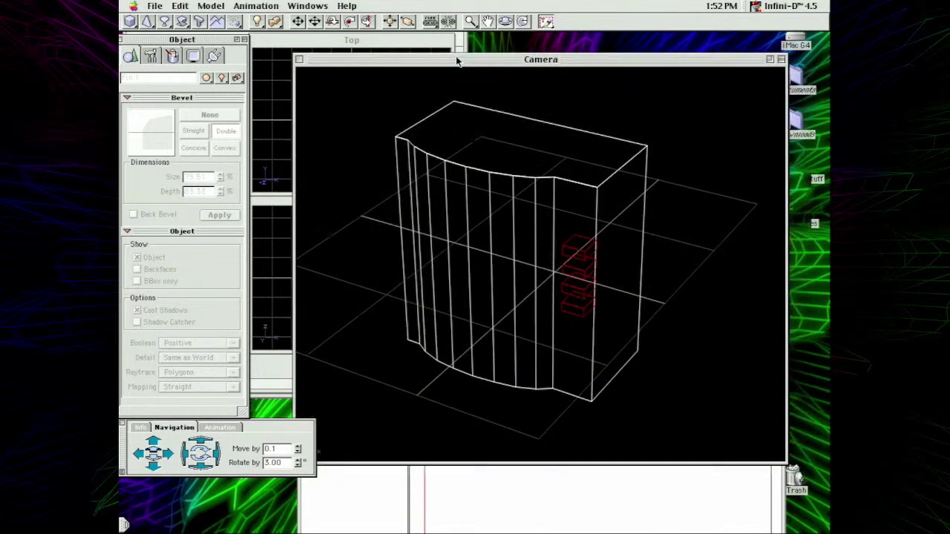
- Render the Camera view, and place a new cube on the lower middle of the vending machine in the Front view
click(546, 22)
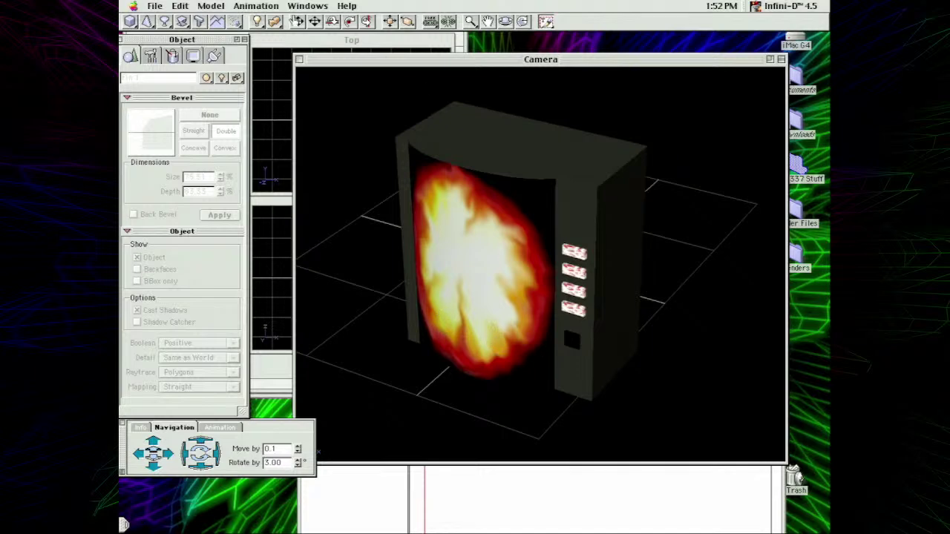
click(364, 38)
click(276, 202)
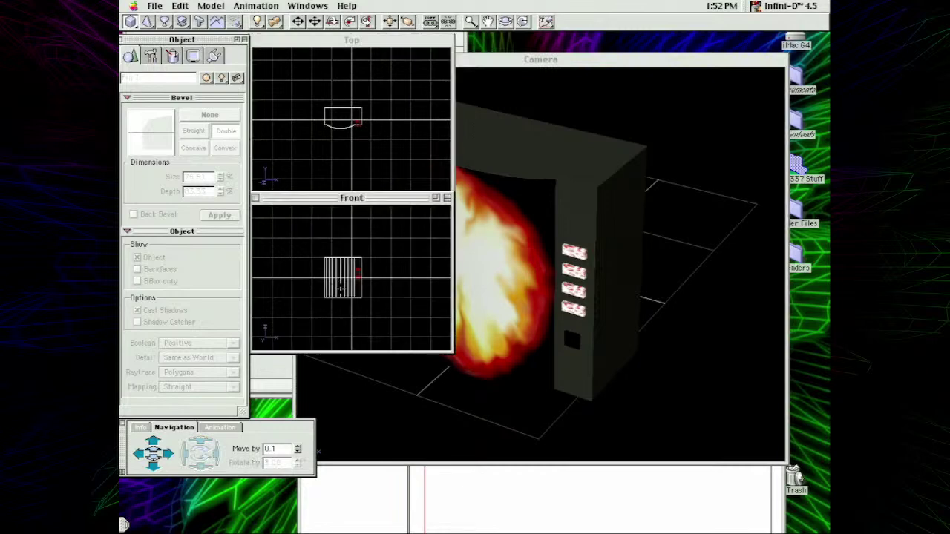
click(340, 288)
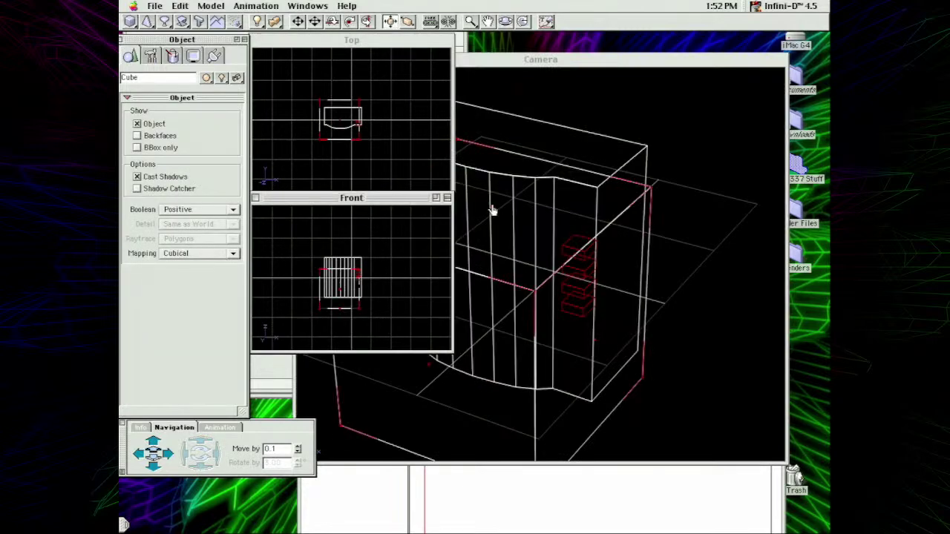
- Scale the cube down into a low, wide box that extends deep into the lower part of the machine
click(510, 394)
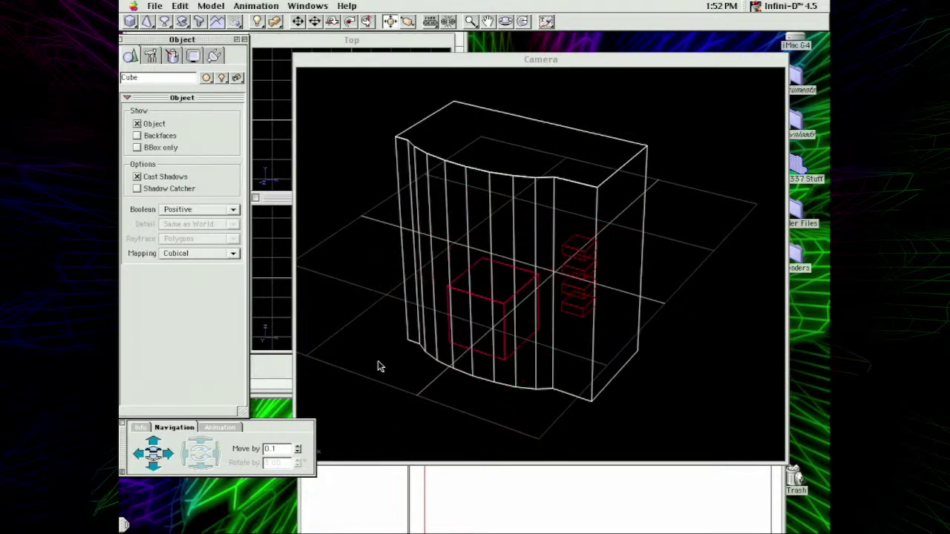
click(528, 314)
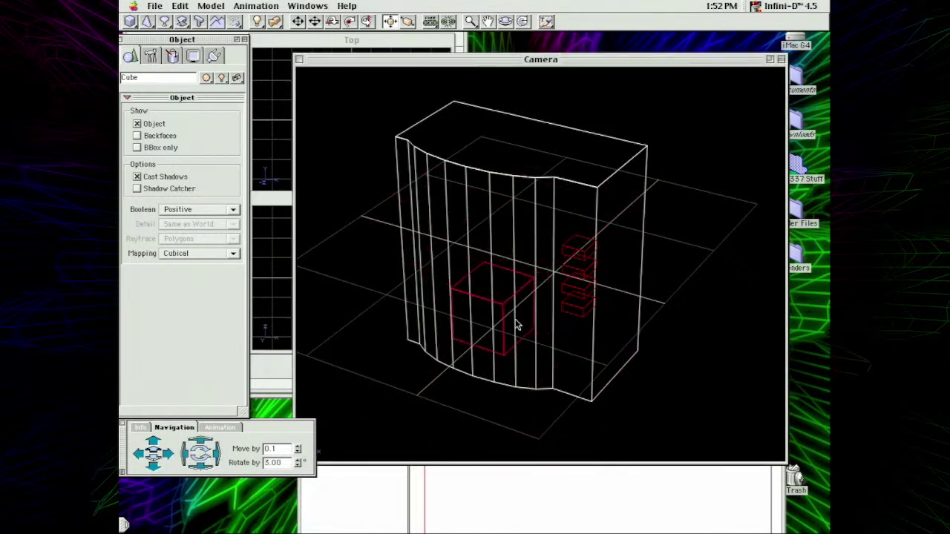
drag(518, 325, 578, 310)
click(407, 21)
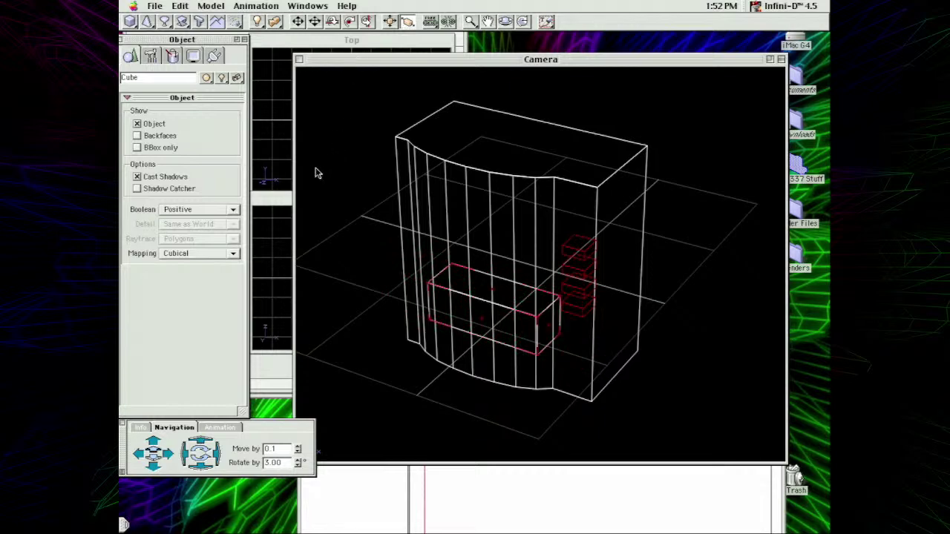
click(268, 211)
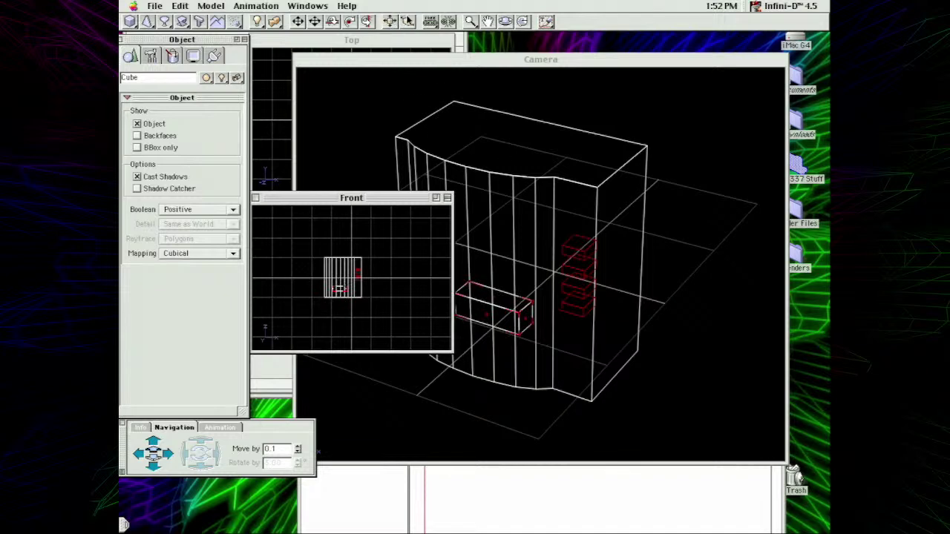
click(498, 297)
drag(475, 339, 545, 270)
- Move the box forward in the Right view so it sticks out through the machine's curved front
drag(460, 62, 762, 41)
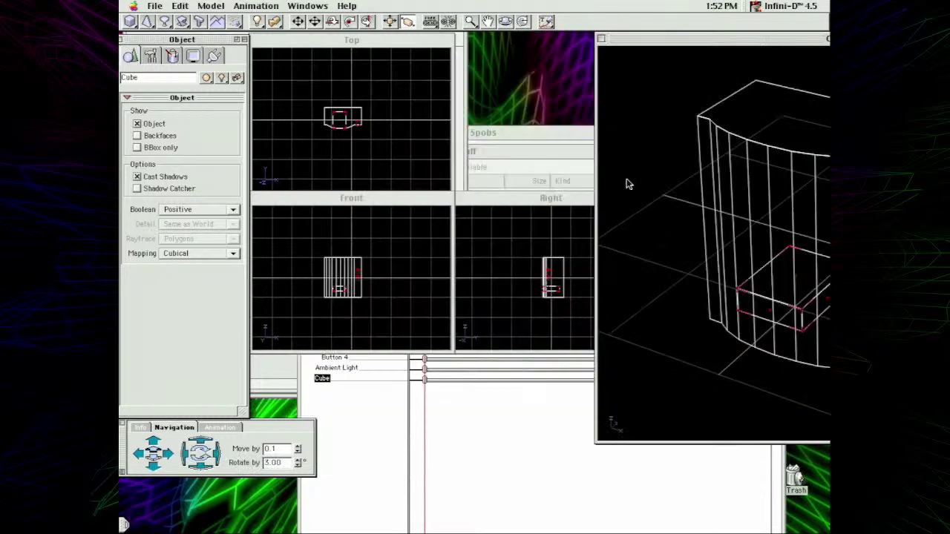
click(558, 200)
click(297, 23)
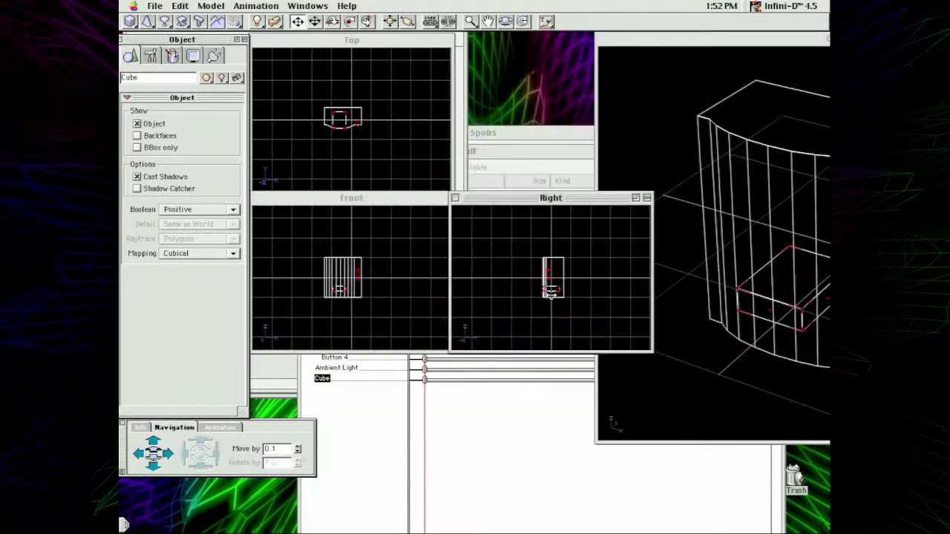
drag(547, 289, 546, 292)
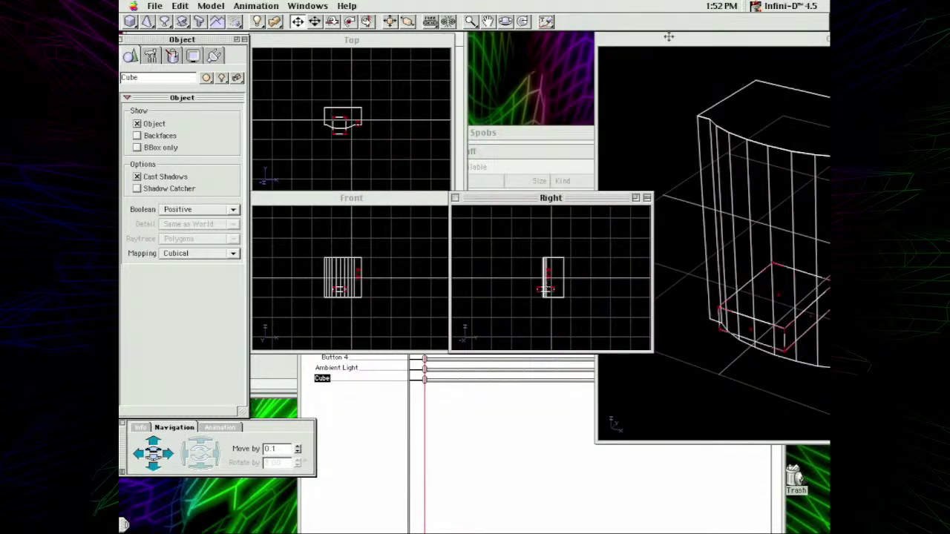
- Make the box a subtractive Boolean linked to CokeMachine, and render the dispenser opening in the Camera view
click(679, 75)
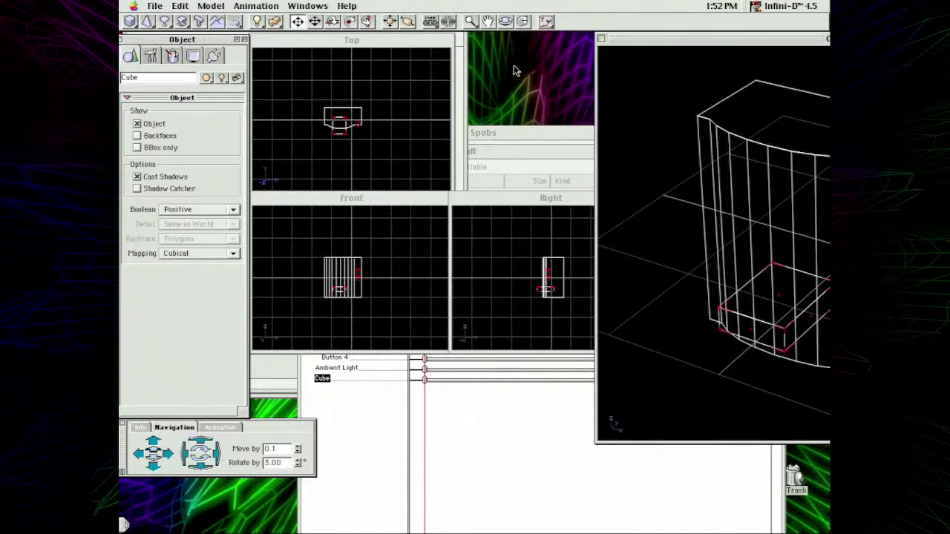
drag(633, 39, 336, 71)
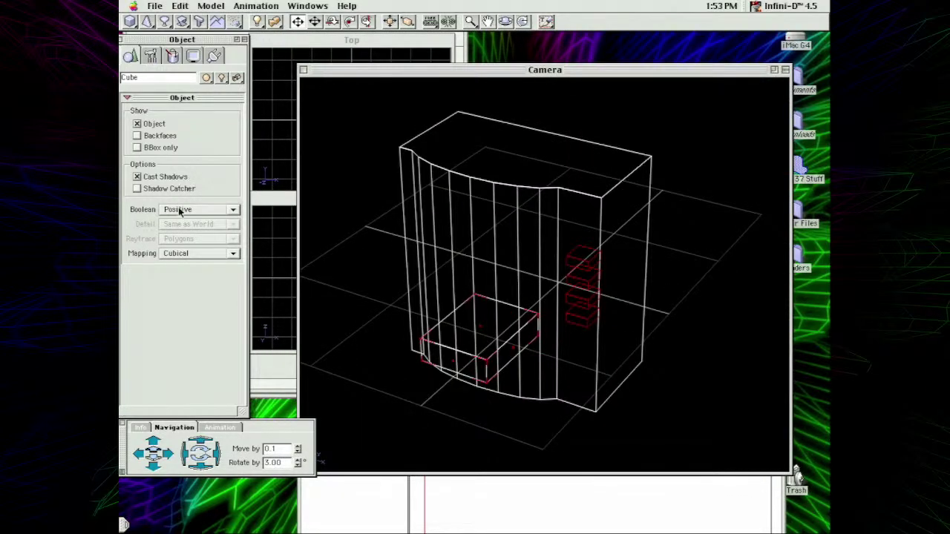
drag(179, 211, 180, 222)
click(429, 22)
click(541, 125)
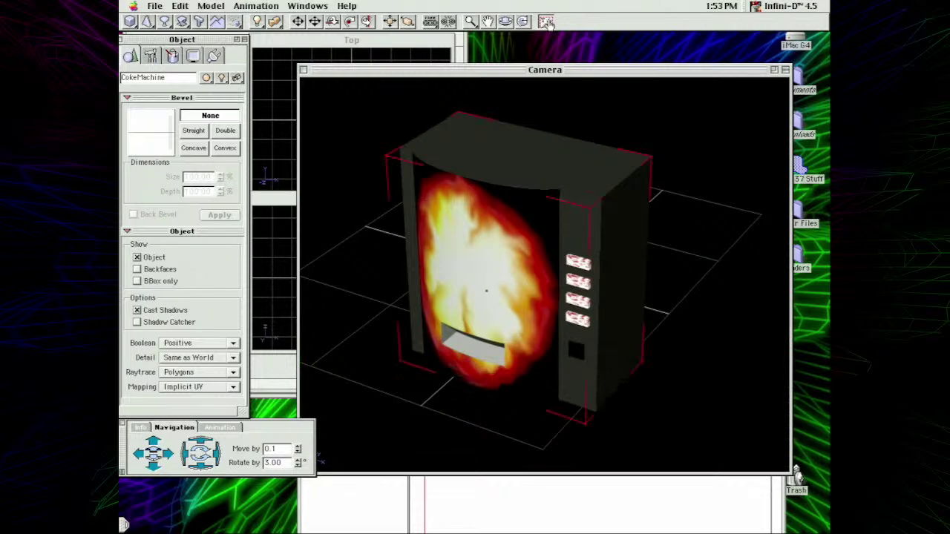
- Shift the sequencer window with the object list aside, and bring the Camera view back to the front
click(368, 490)
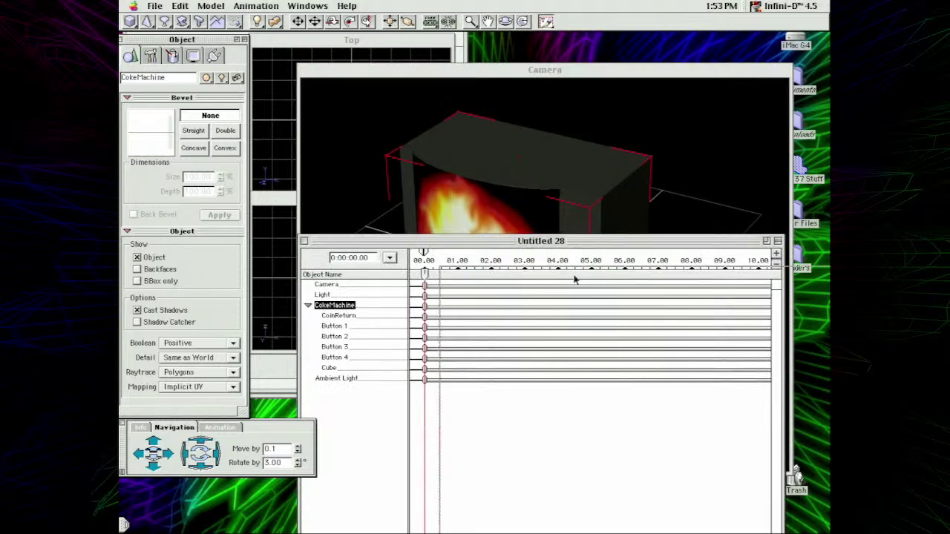
drag(432, 242, 590, 302)
click(585, 340)
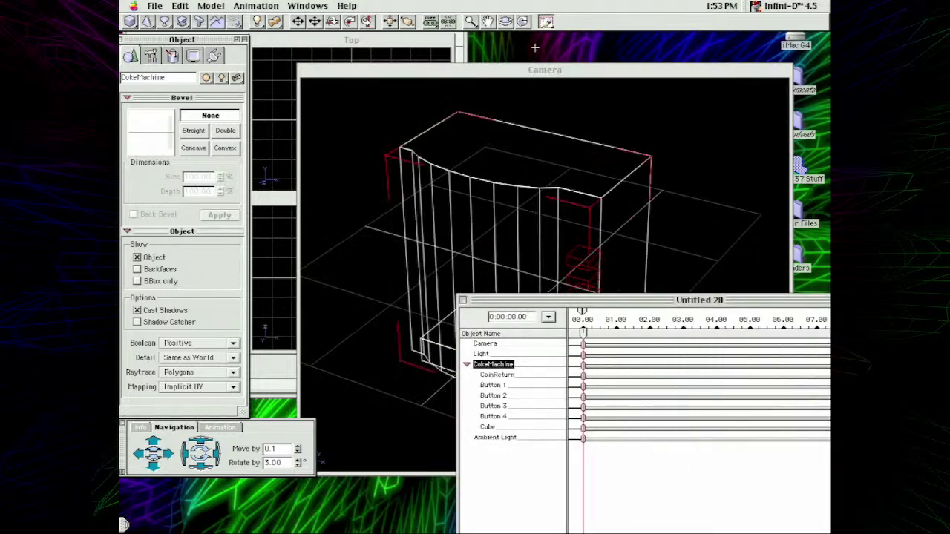
click(513, 82)
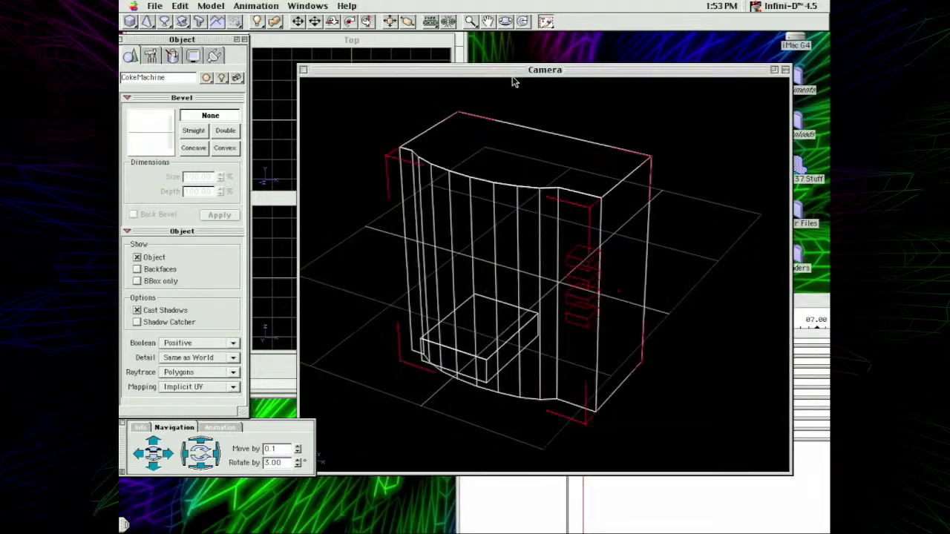
- Open the model 16 - UE Cruiser II from the Ships folder
click(154, 6)
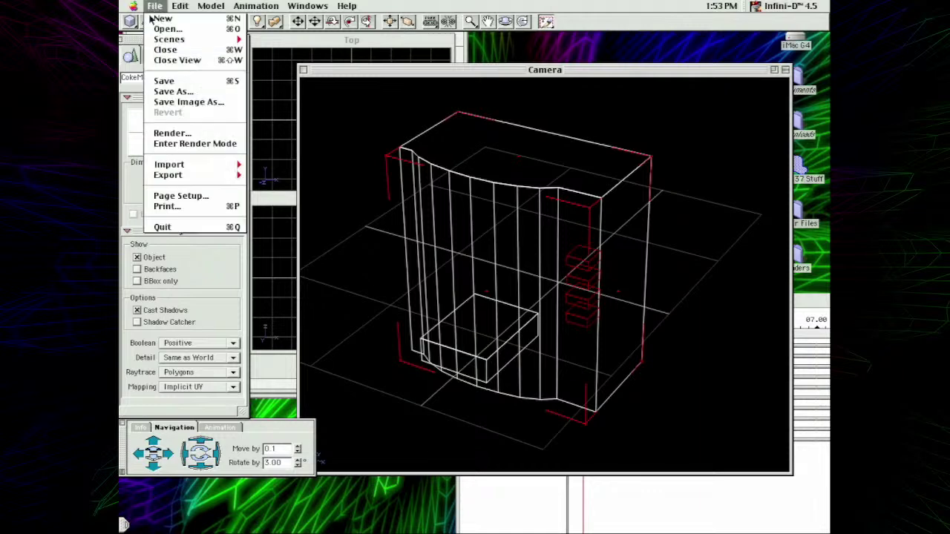
click(157, 30)
drag(464, 108, 504, 132)
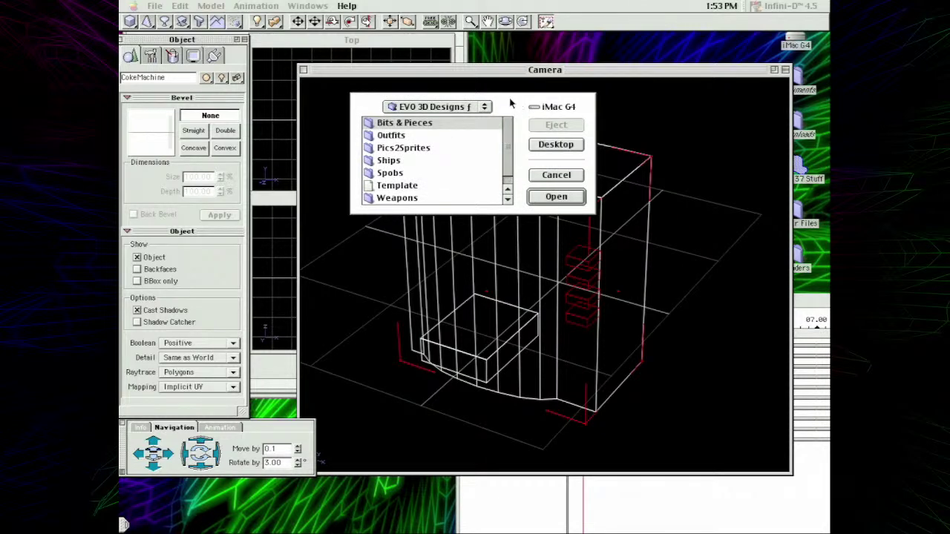
drag(508, 132, 508, 159)
double_click(395, 151)
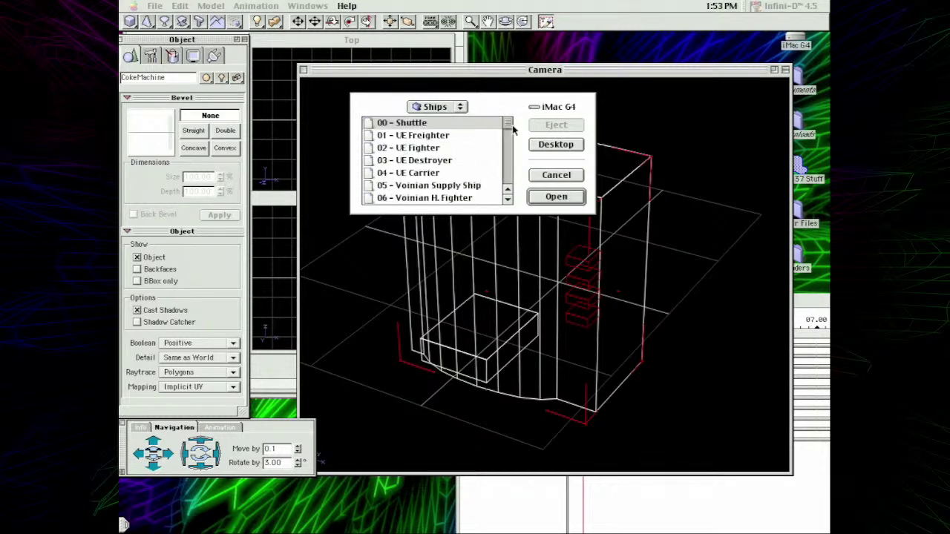
drag(510, 125, 518, 151)
click(460, 173)
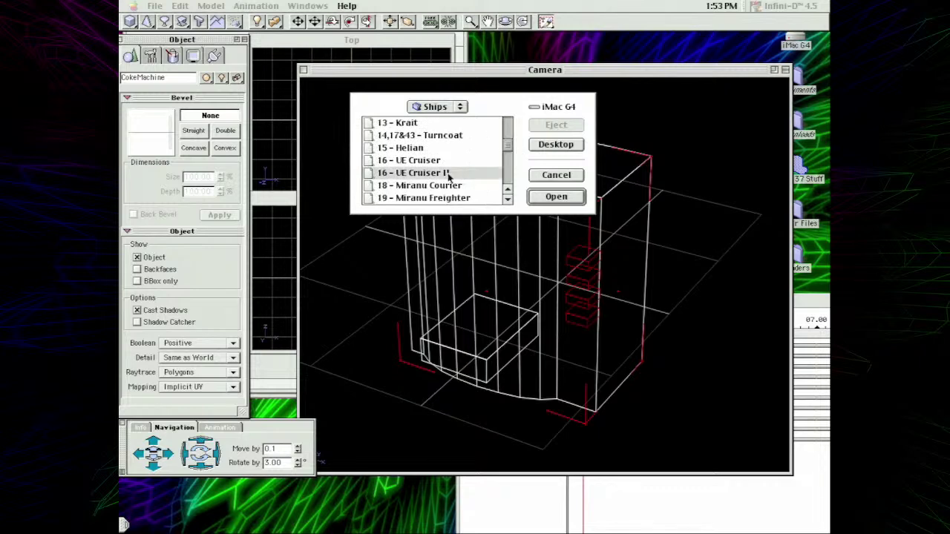
double_click(452, 174)
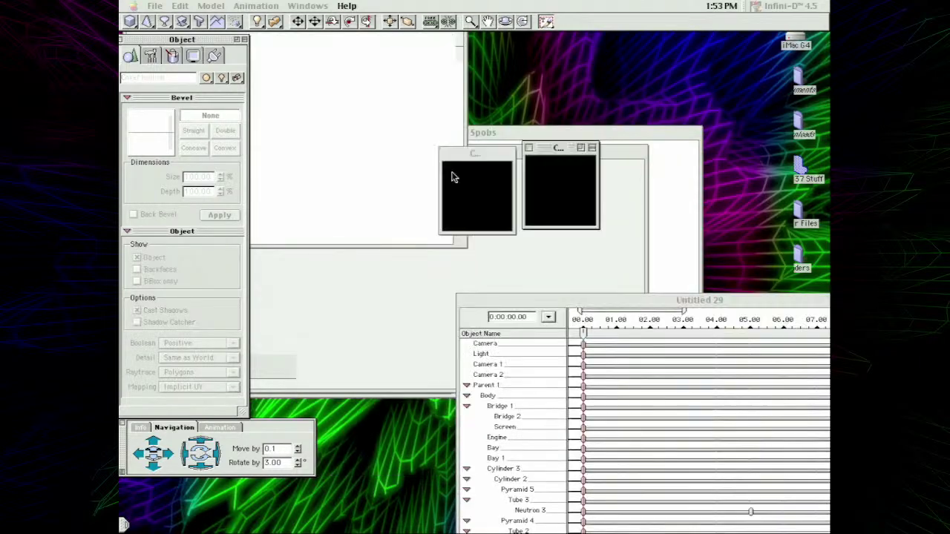
- Open the rocket-shaped ship model with portholes and red fins from the Ships folder
click(156, 6)
click(169, 29)
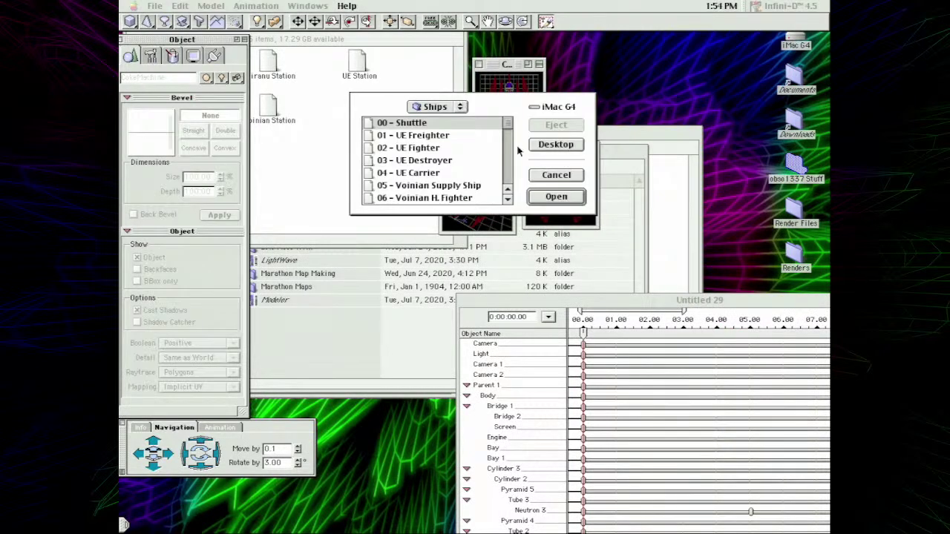
click(506, 170)
drag(510, 172, 508, 149)
double_click(449, 147)
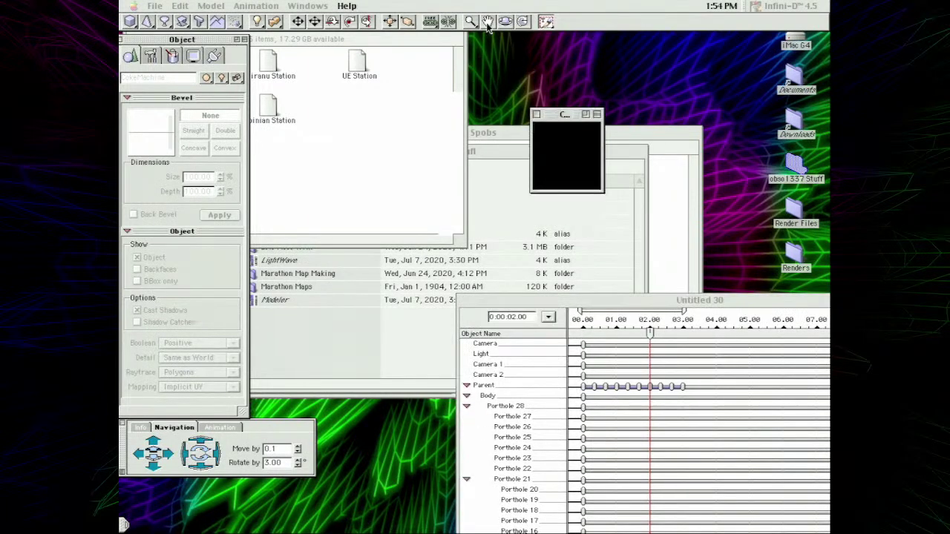
- Reposition the Camera 2 window and show an additional camera view of the ship
drag(542, 113, 508, 109)
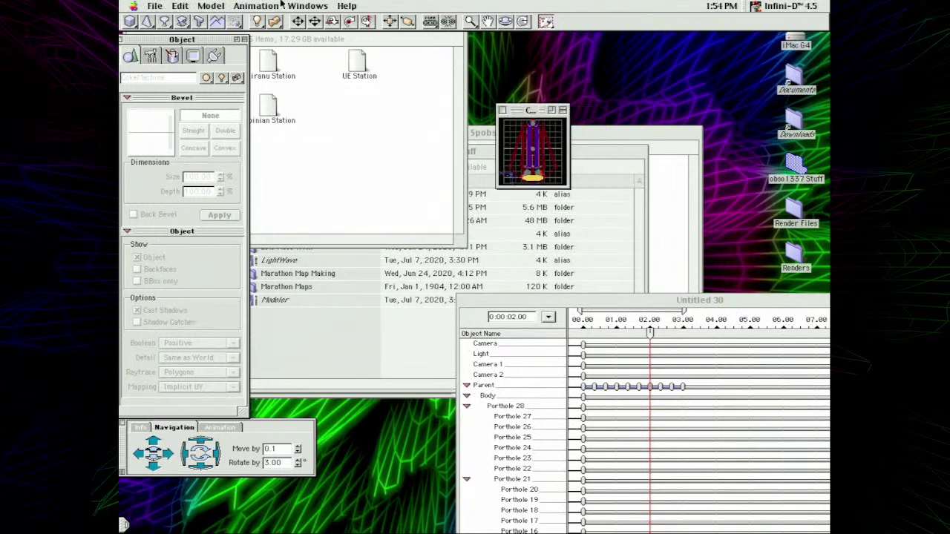
click(308, 5)
mouse_move(379, 124)
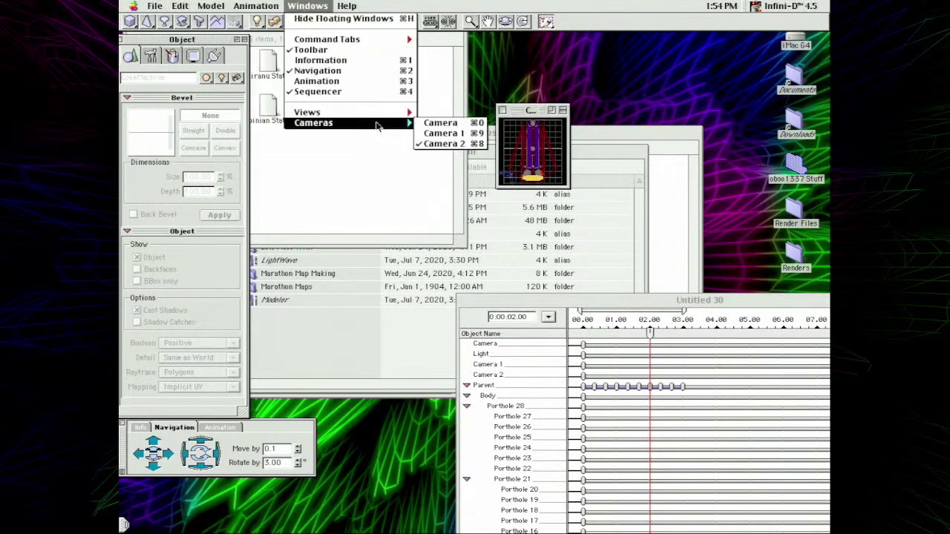
click(440, 142)
click(527, 109)
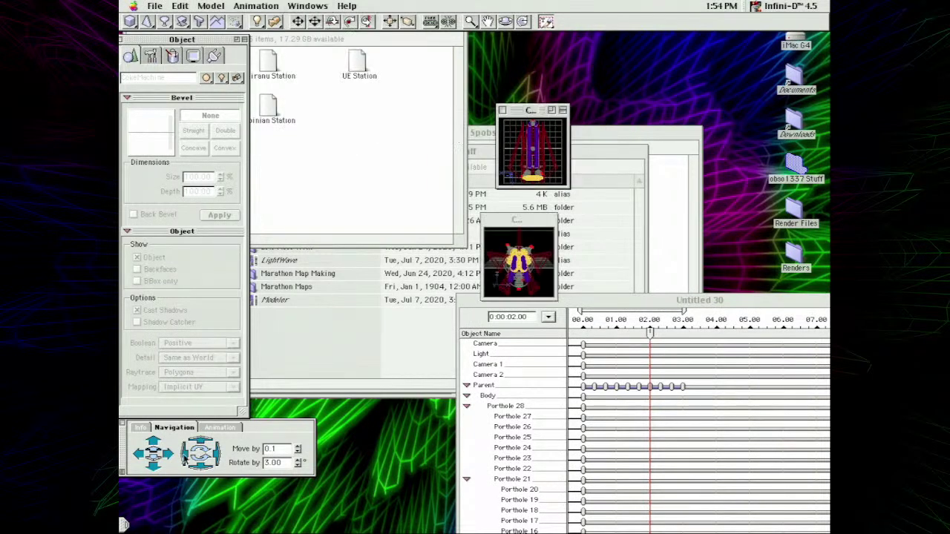
- Play the ship's wireframe animation, stop it, and return the timeline to 0:00:00.00
click(220, 428)
click(172, 444)
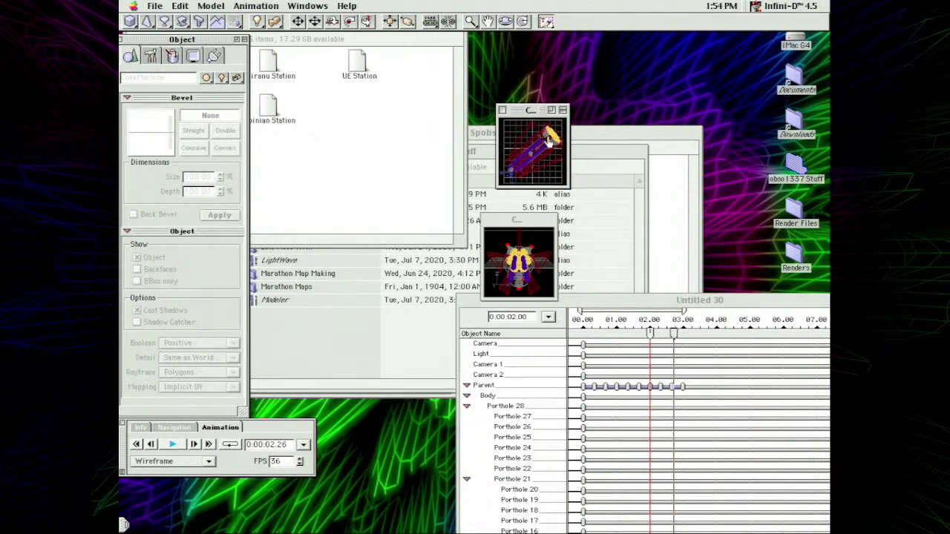
click(174, 444)
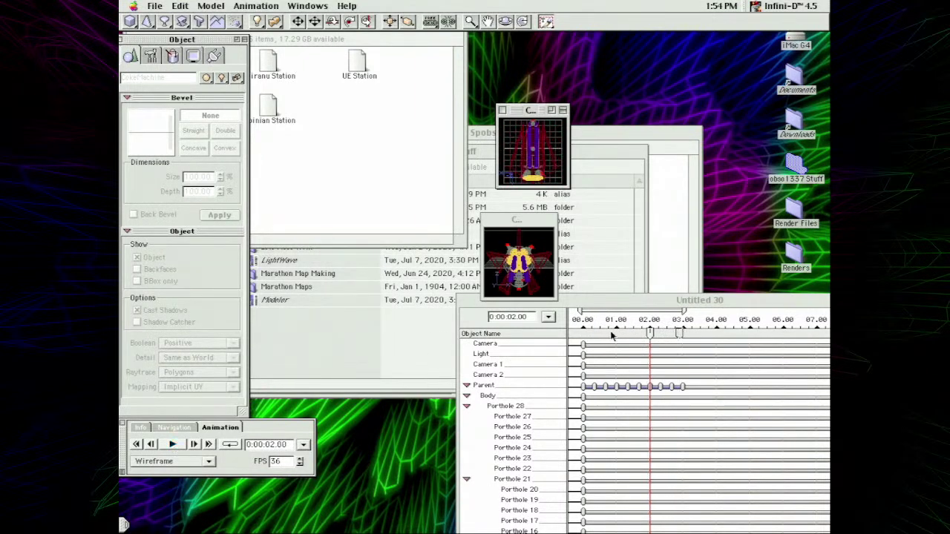
mouse_move(583, 333)
mouse_down()
mouse_move(606, 341)
mouse_move(571, 331)
mouse_move(657, 333)
mouse_move(583, 333)
mouse_up()
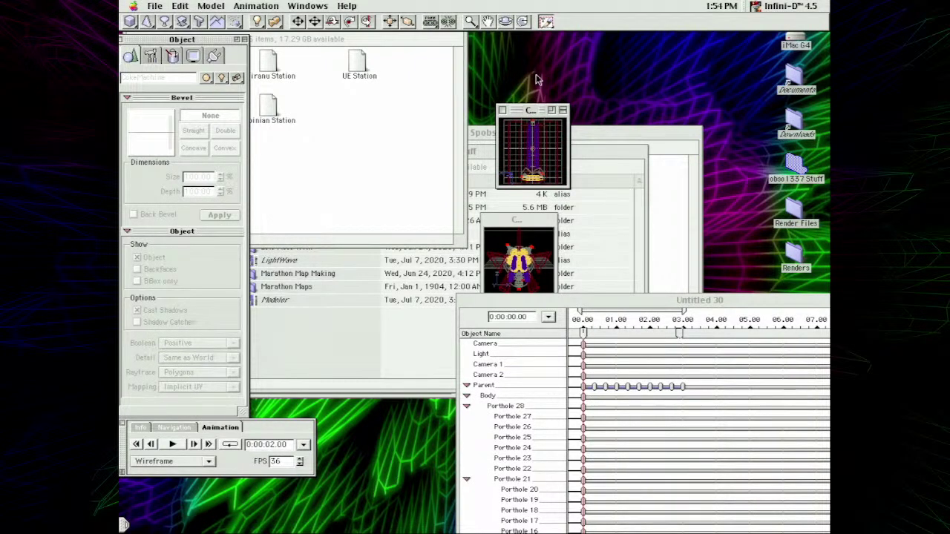
- Enlarge the Camera 2 window to a large view and render the ship in it
drag(535, 109, 314, 39)
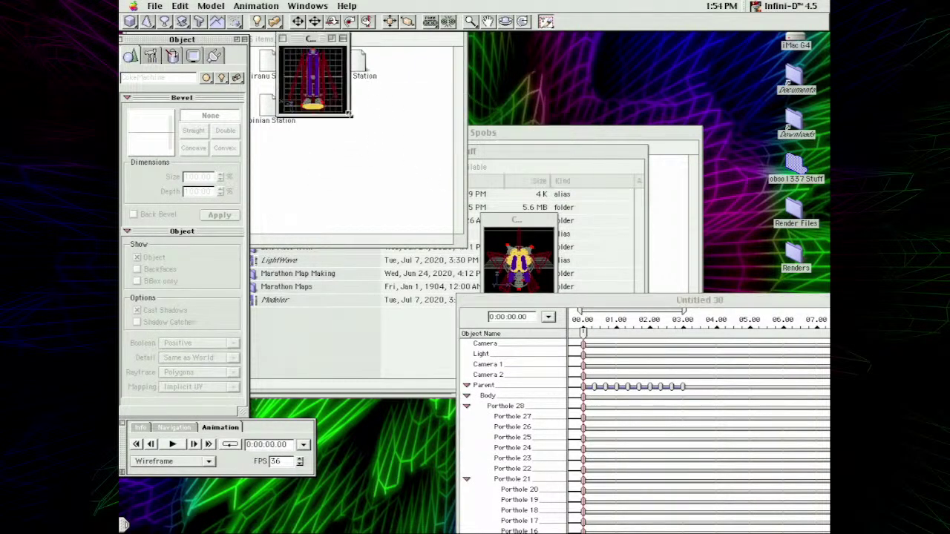
drag(348, 116, 635, 379)
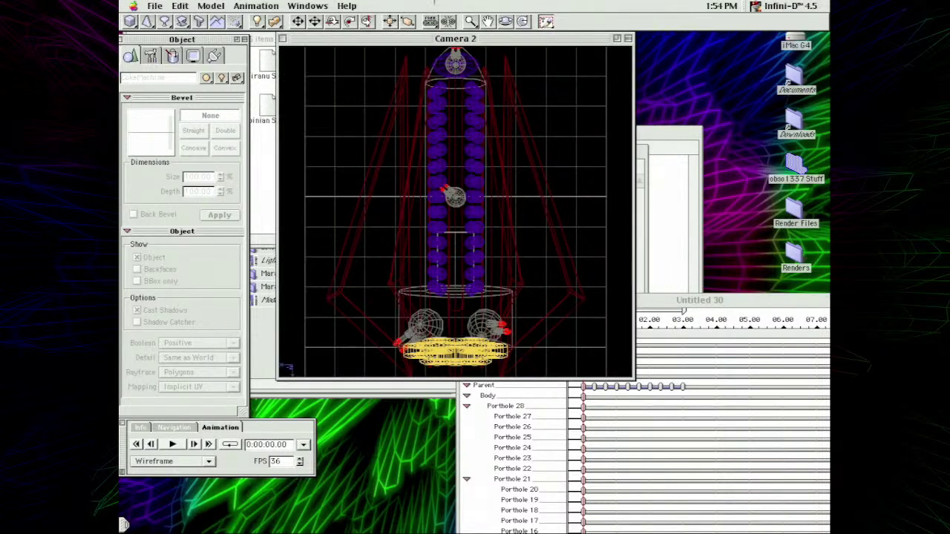
click(546, 22)
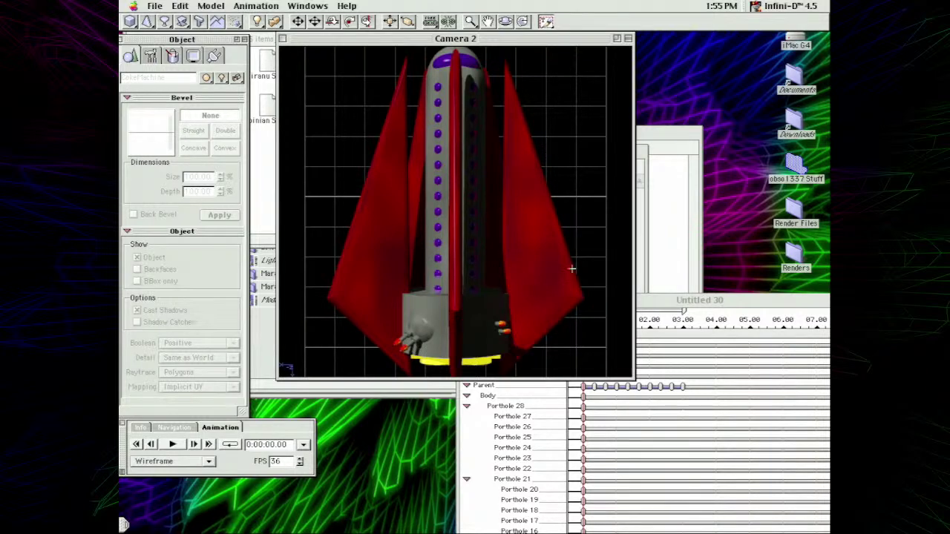
- Select the ship's Fin 2, and switch the selection to the Body object with the move tool active
click(300, 21)
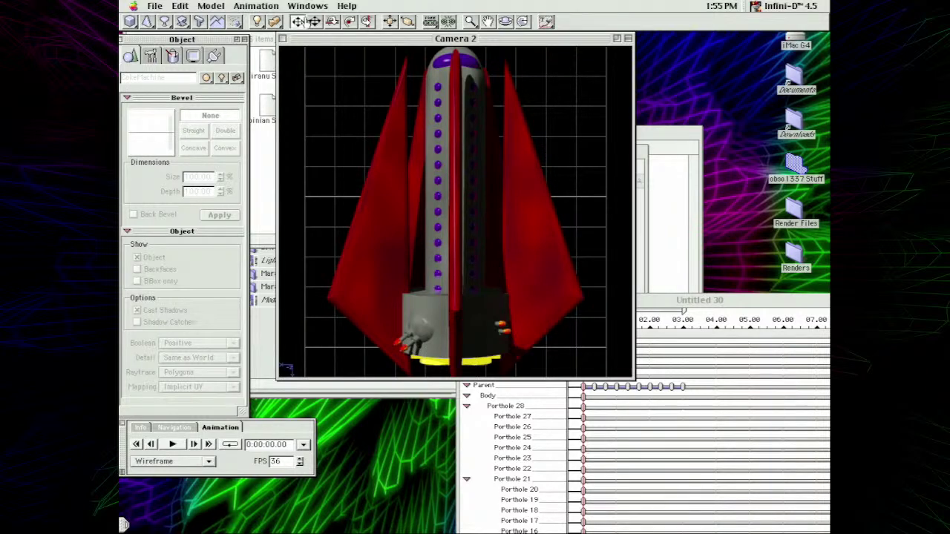
click(373, 214)
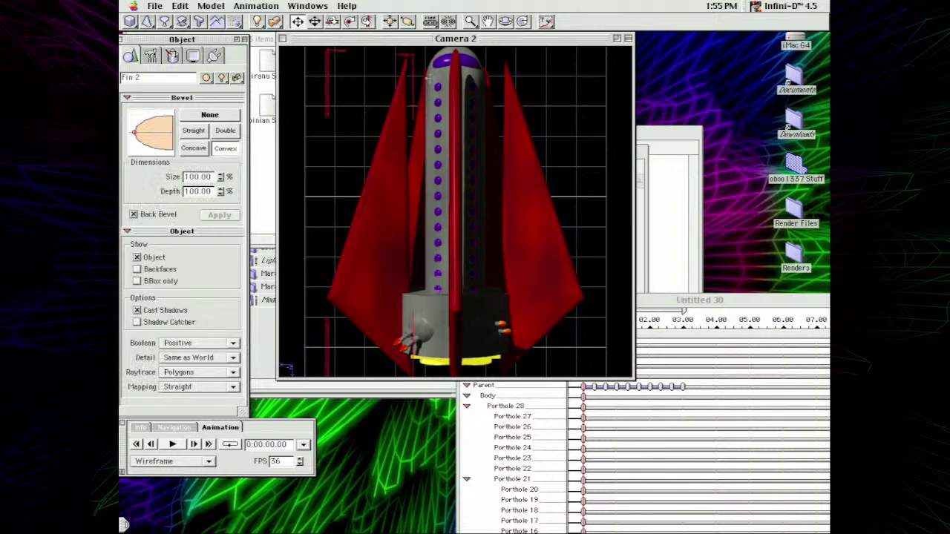
click(487, 395)
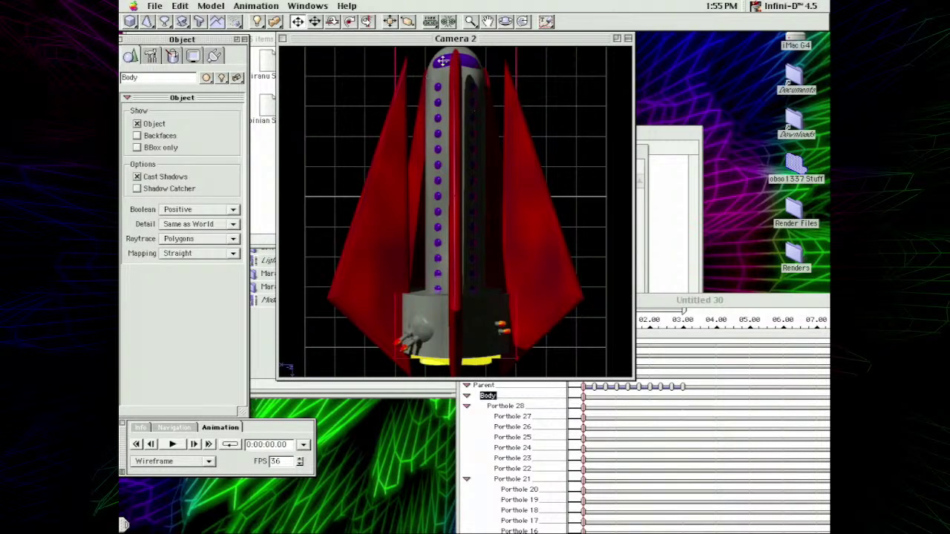
- Select the ship's Screen, Porthole 16, Turret 14 and Body objects one after another to identify its parts
click(361, 85)
click(438, 61)
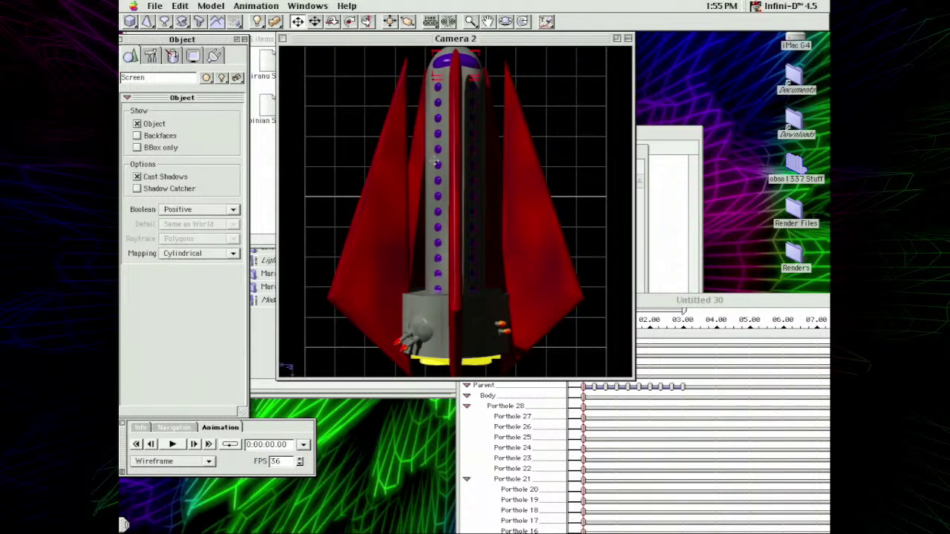
click(438, 165)
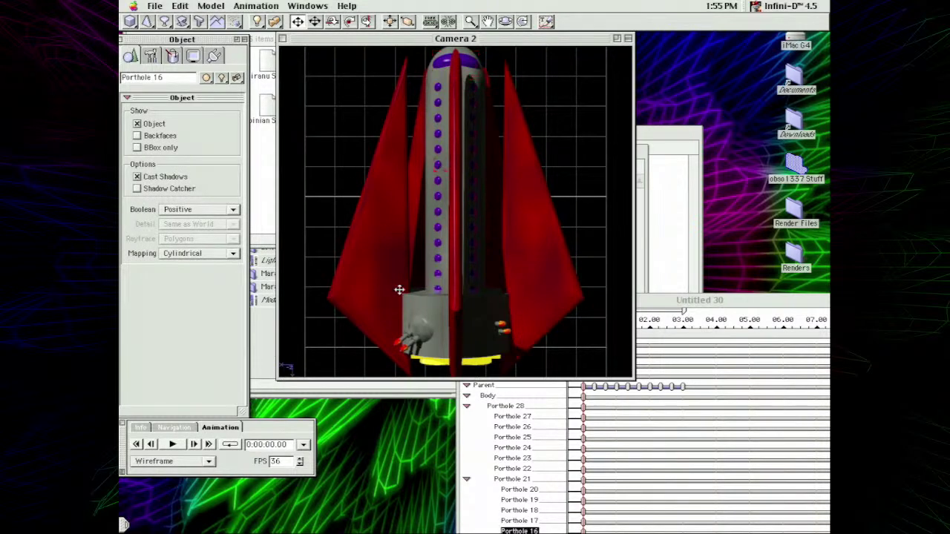
click(420, 331)
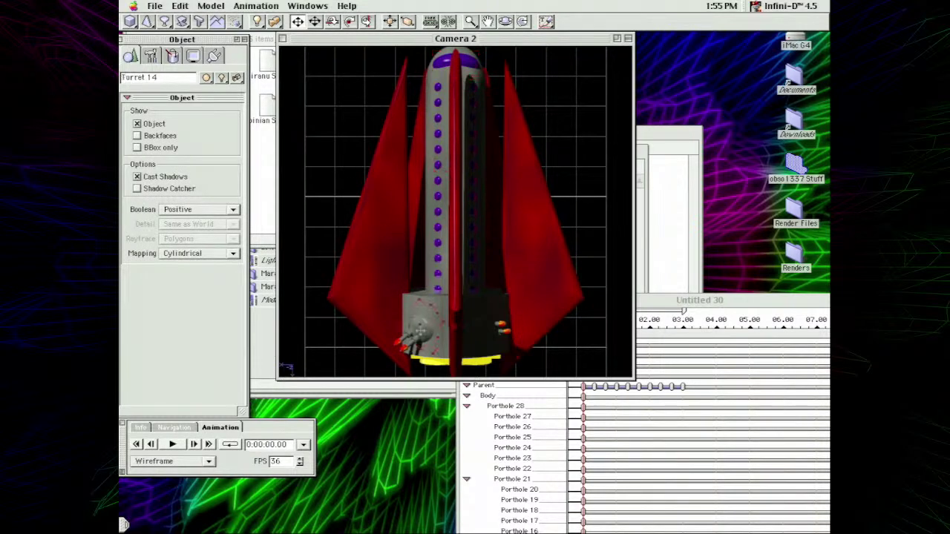
click(480, 317)
- Shift the Camera 2 window aside, show the Camera 1 view, and place its window clear of Camera 2
drag(480, 45, 622, 154)
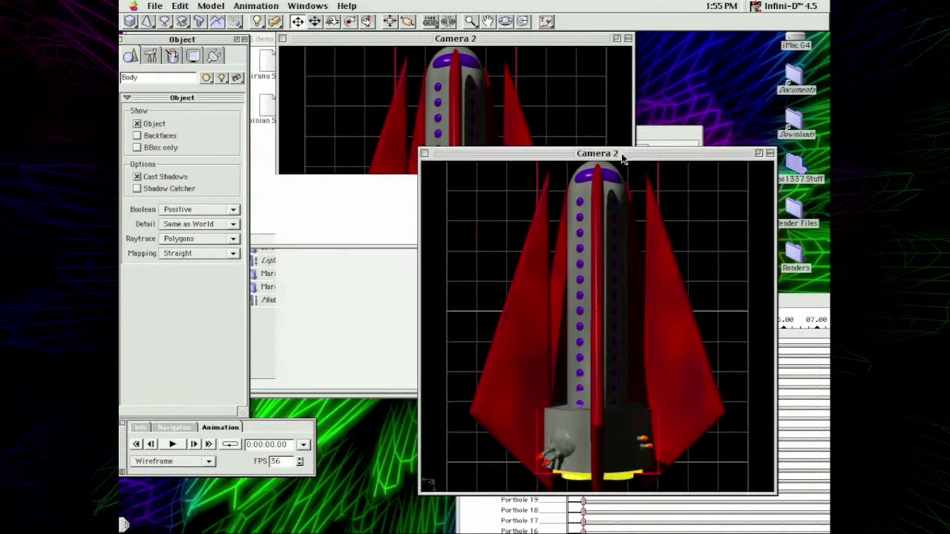
click(310, 6)
mouse_move(353, 115)
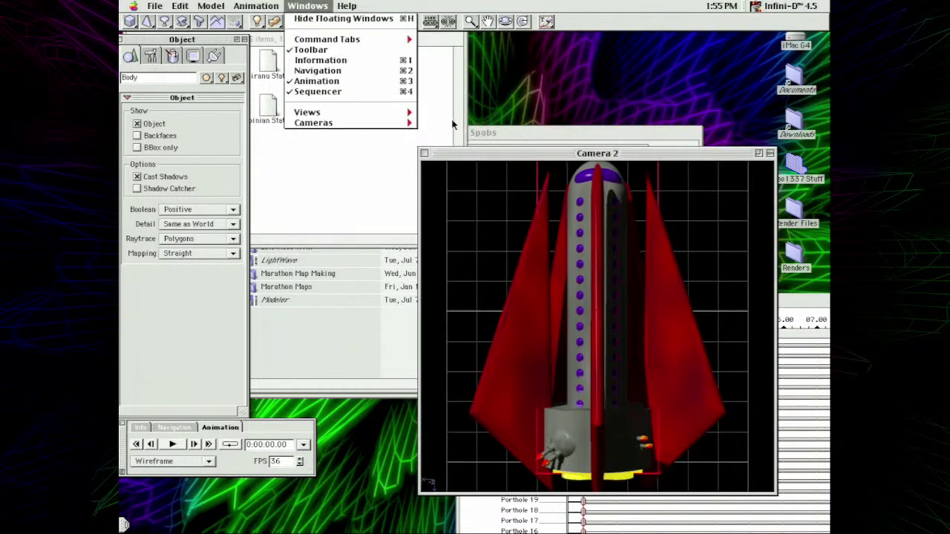
click(438, 134)
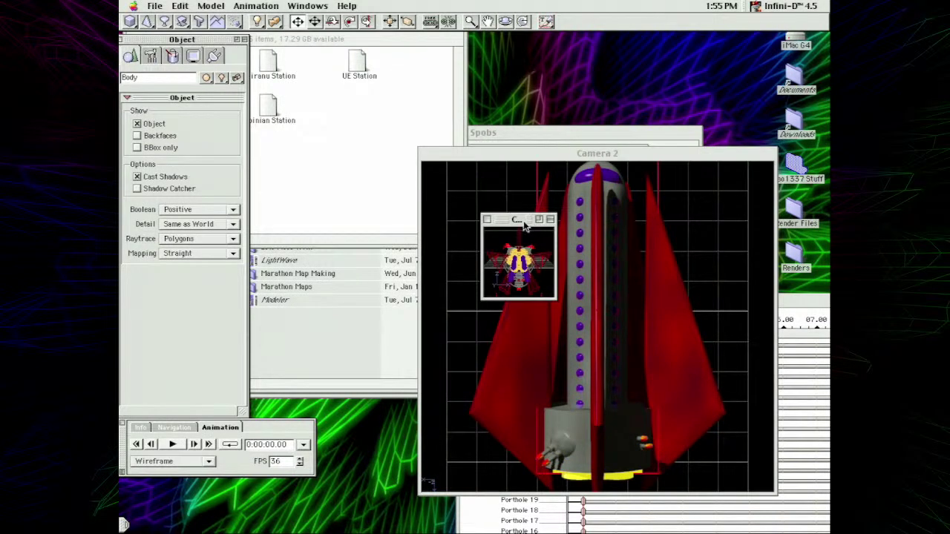
drag(524, 221, 327, 63)
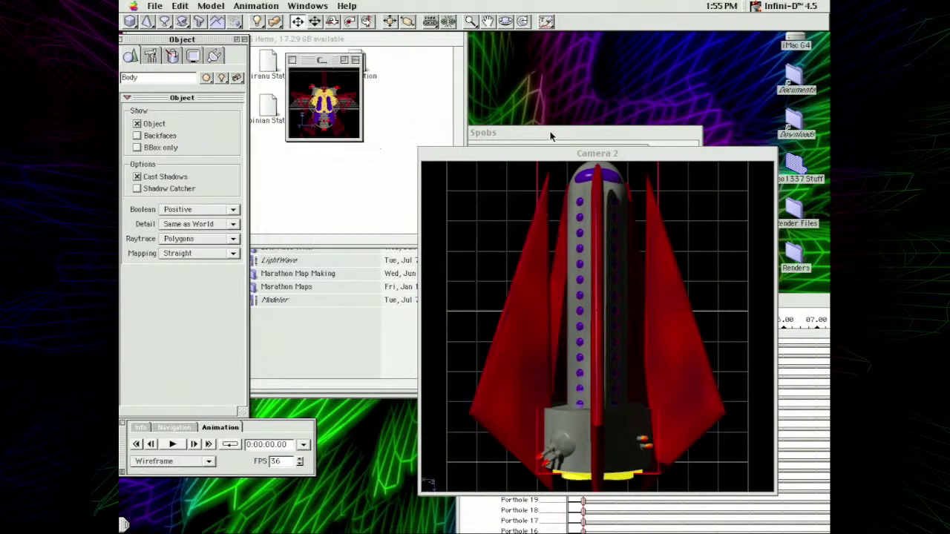
- Zoom out the Camera 2 view and add a targeted camera ahead of the ship and to one side, aimed at its centre
drag(554, 158, 437, 128)
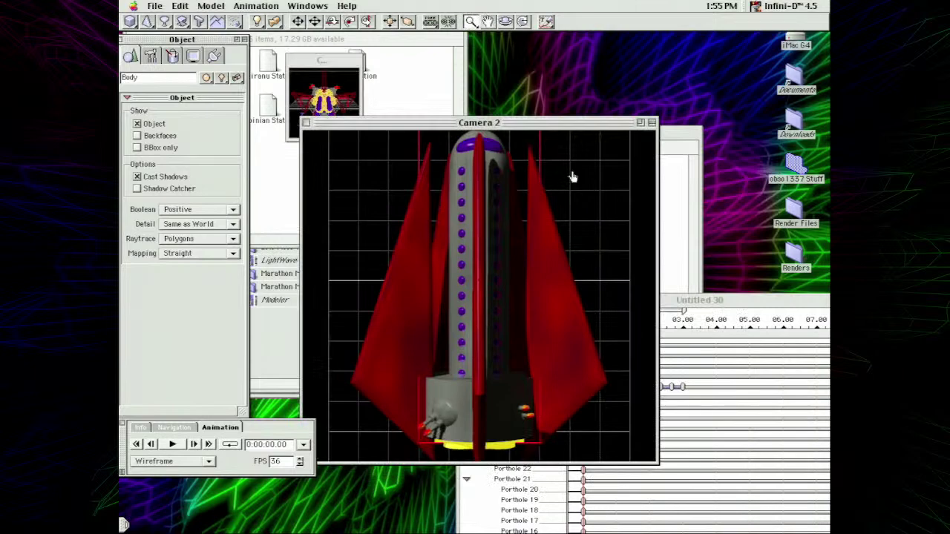
alt+click(443, 319)
click(486, 223)
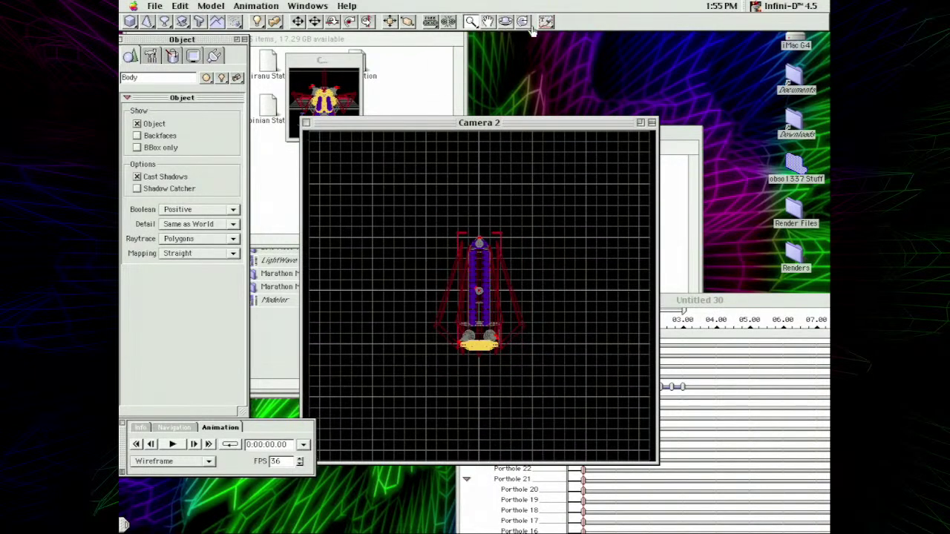
drag(274, 21, 279, 63)
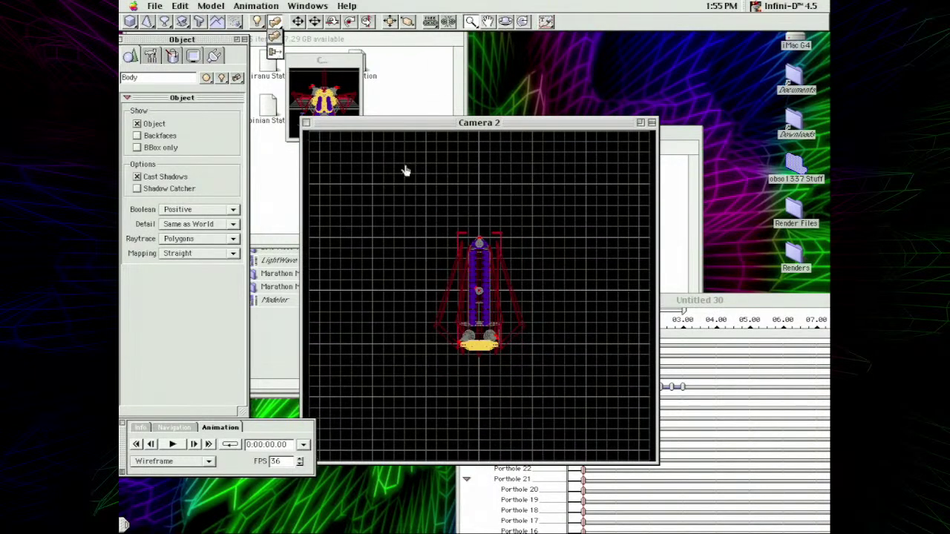
drag(479, 295, 349, 158)
- Show the Camera 3 view and enlarge its window to a large view
click(308, 5)
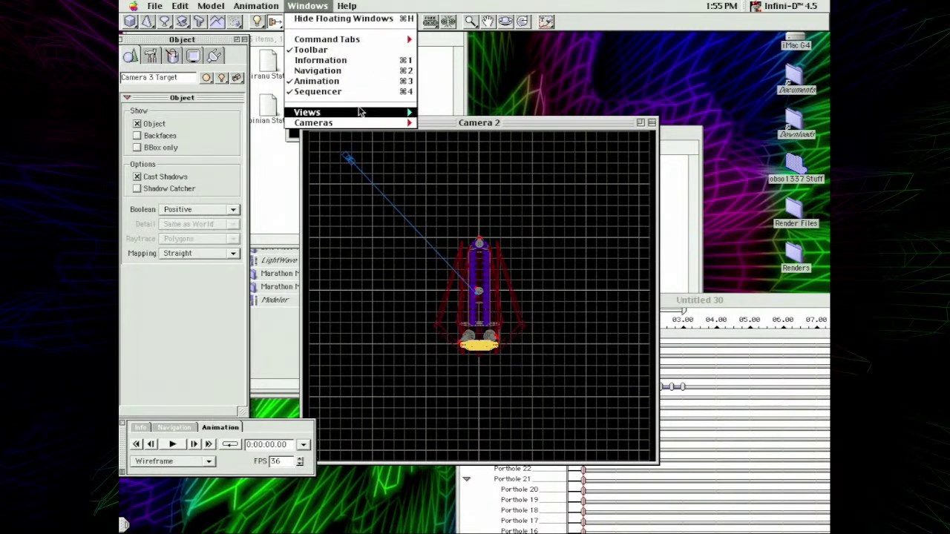
mouse_move(363, 123)
click(445, 154)
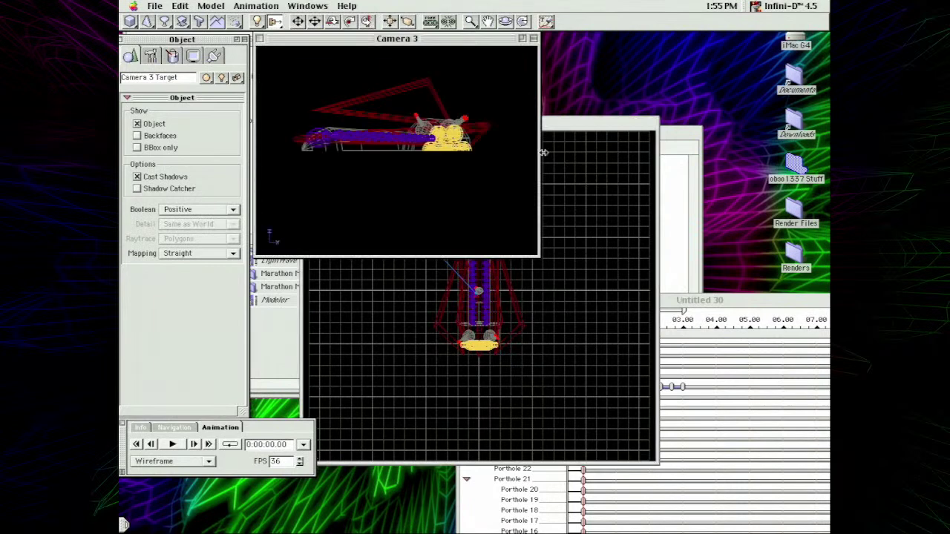
drag(535, 252, 765, 458)
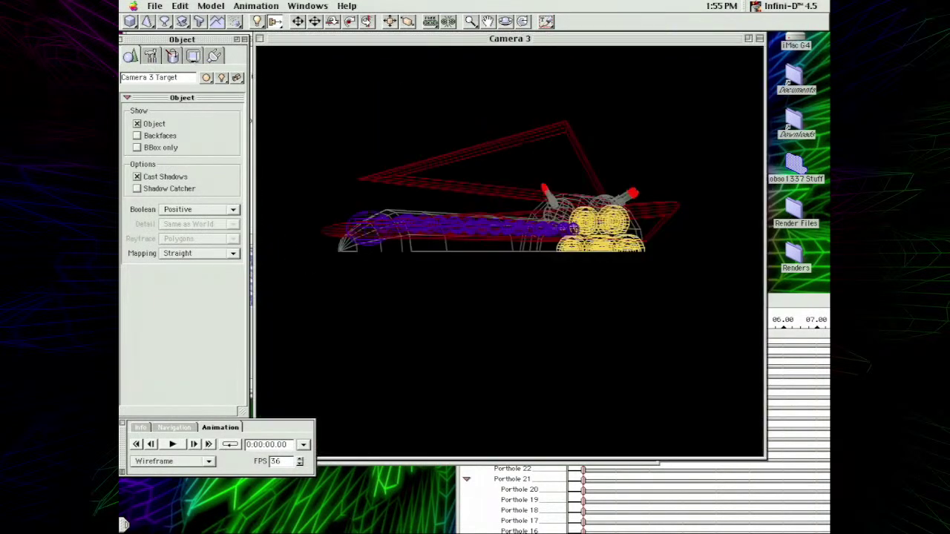
- Show underground geometry, hide the grid plane, and set the Camera 3 view to Flat rendering
click(193, 57)
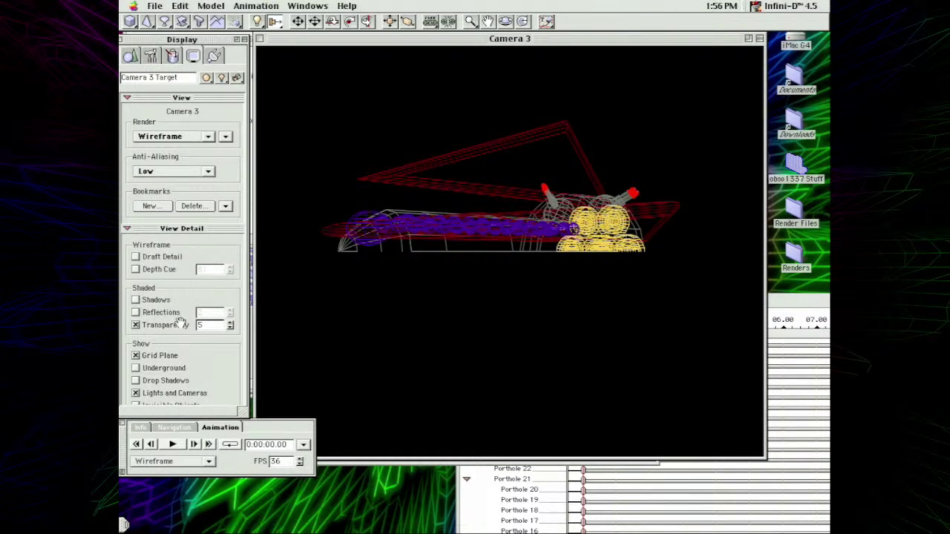
click(137, 368)
click(137, 355)
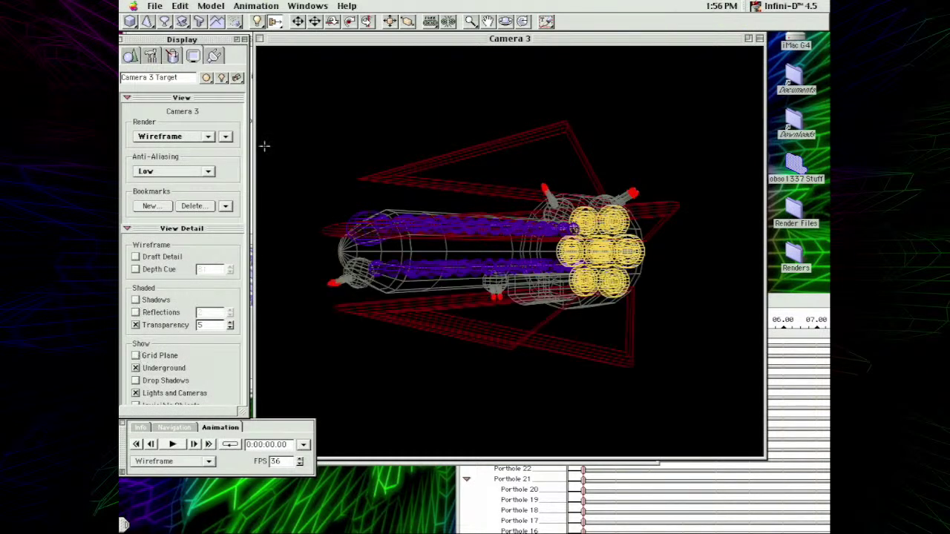
drag(178, 136, 178, 167)
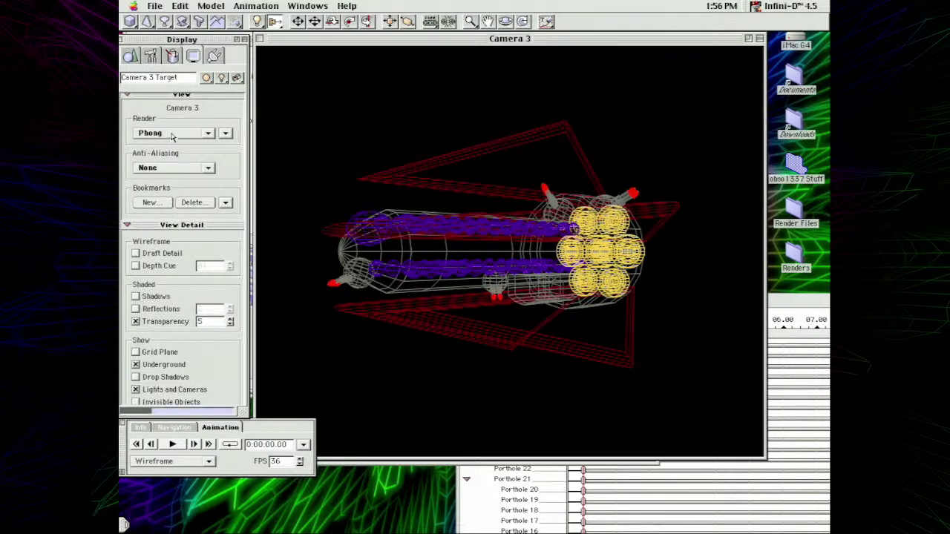
drag(172, 133, 178, 116)
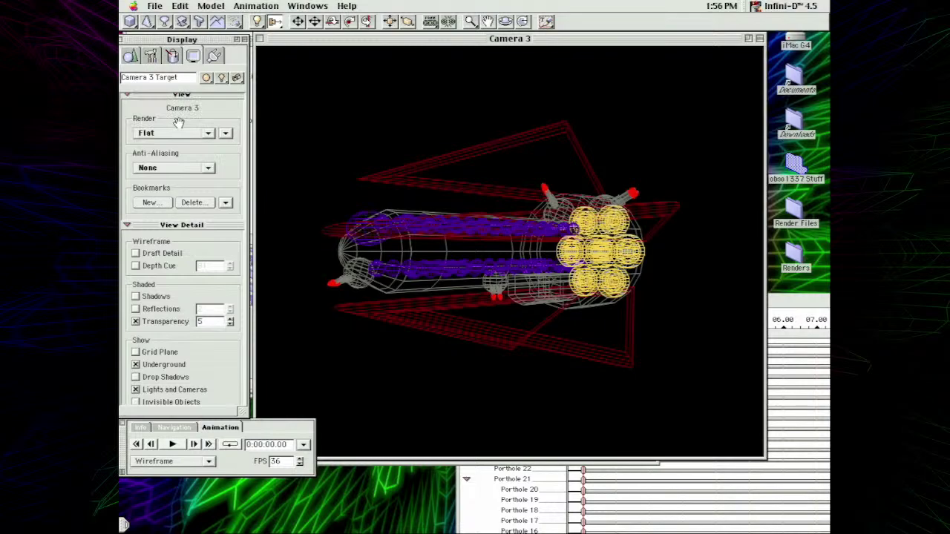
- Orbit Camera 3 around the flat-shaded ship to examine it from several angles
click(506, 22)
drag(435, 206, 537, 223)
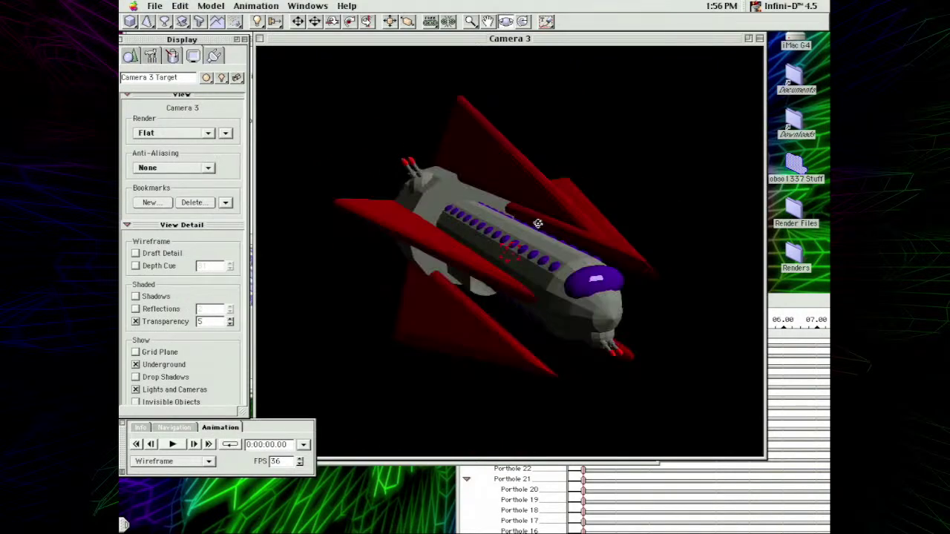
mouse_move(552, 215)
mouse_down()
mouse_move(528, 180)
mouse_move(534, 164)
mouse_move(518, 184)
mouse_move(493, 173)
mouse_move(567, 220)
mouse_up()
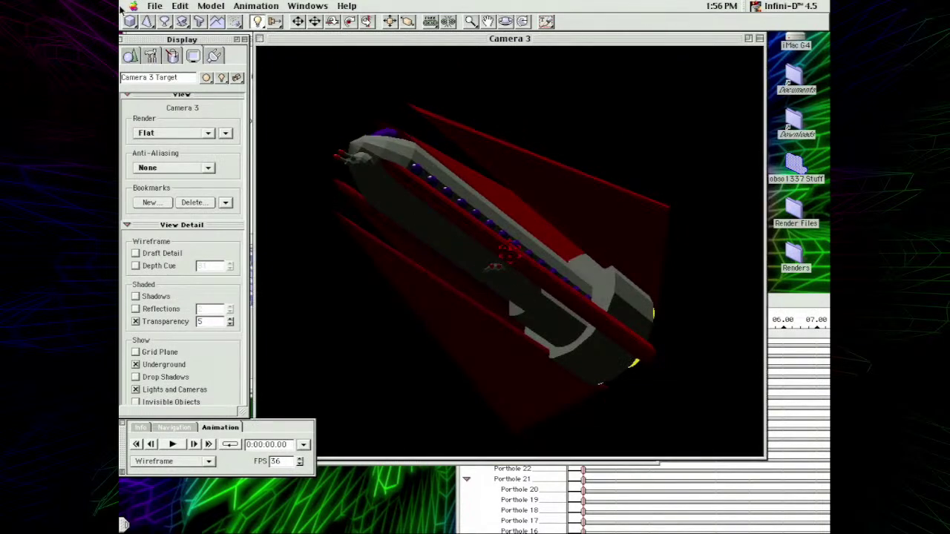
- Show the Camera 2 and Camera 1 views, and render the ship in the Camera 1 view
click(308, 5)
mouse_move(309, 124)
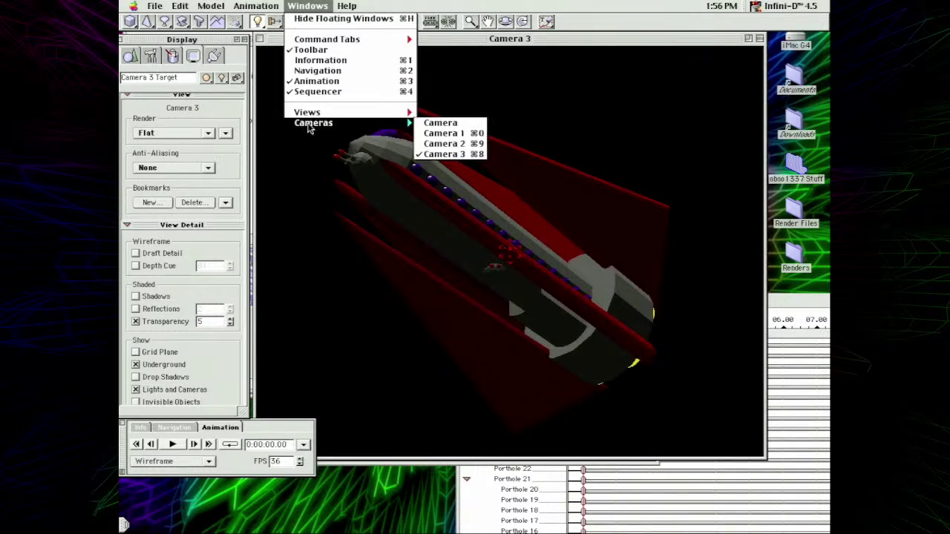
click(444, 144)
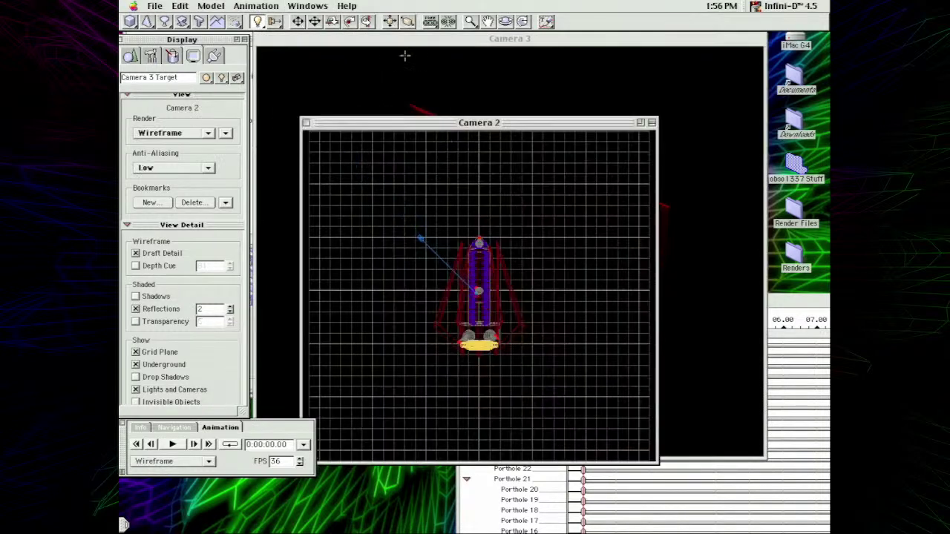
click(307, 6)
mouse_move(350, 125)
click(438, 135)
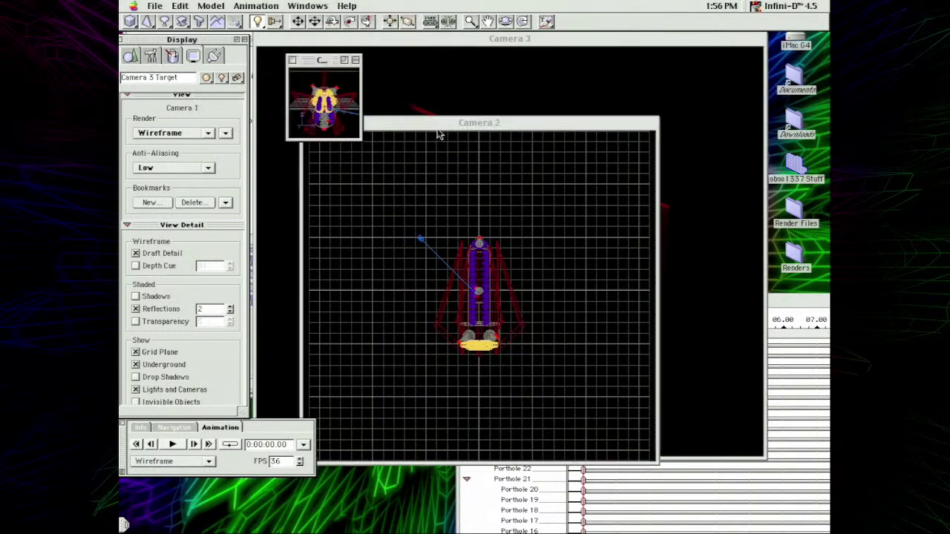
click(545, 21)
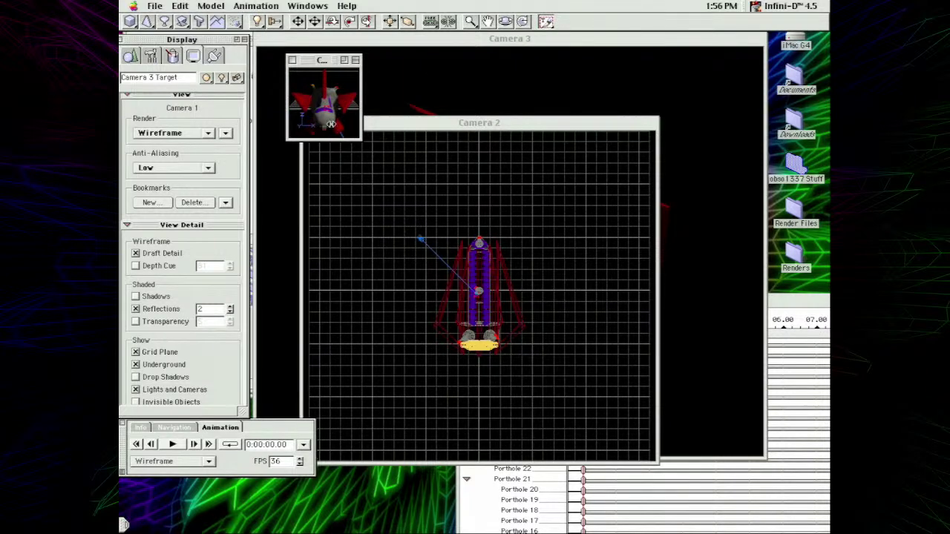
- Move the Camera 2 window out of the way and render the ship in the Camera 3 view
drag(505, 130, 593, 174)
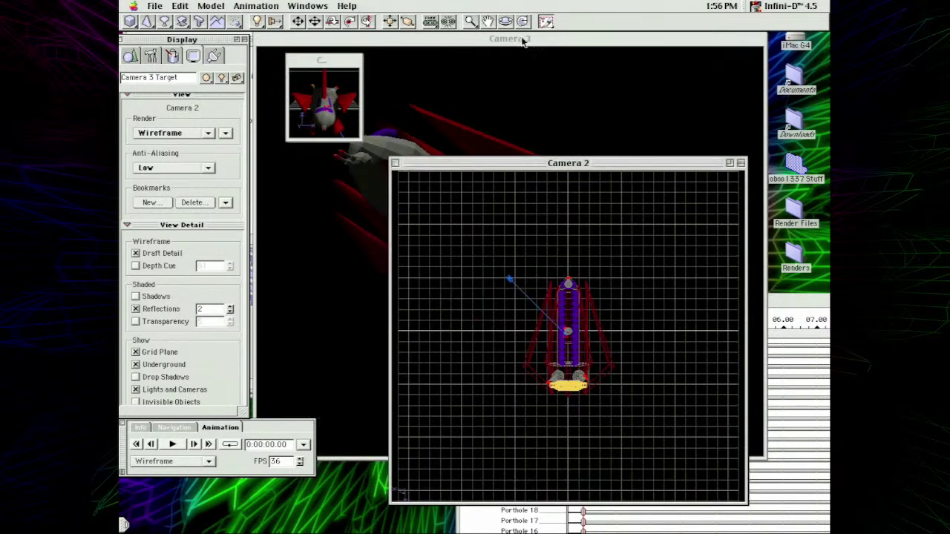
click(520, 46)
click(546, 21)
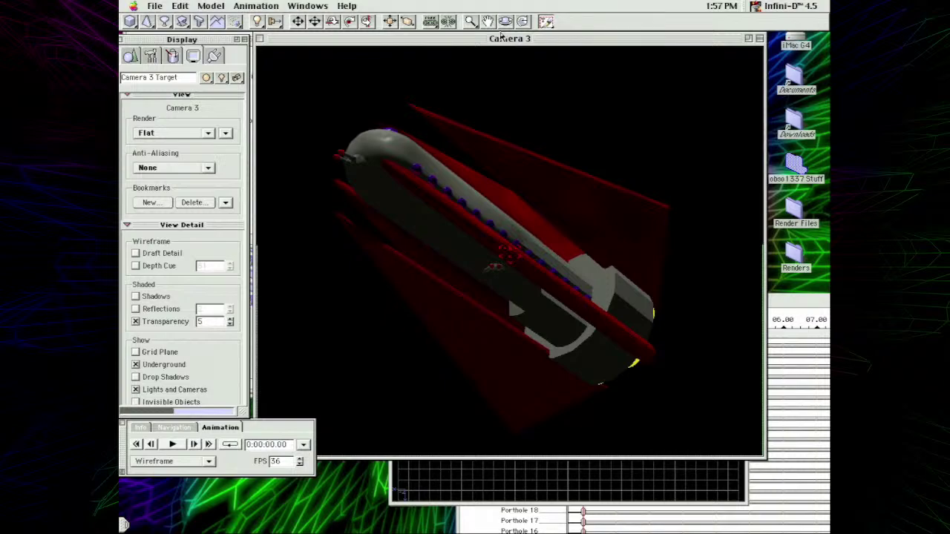
- Orbit Camera 3 to inspect the ship from the side and from the front
mouse_move(494, 43)
mouse_down()
mouse_move(505, 37)
mouse_move(532, 150)
mouse_up()
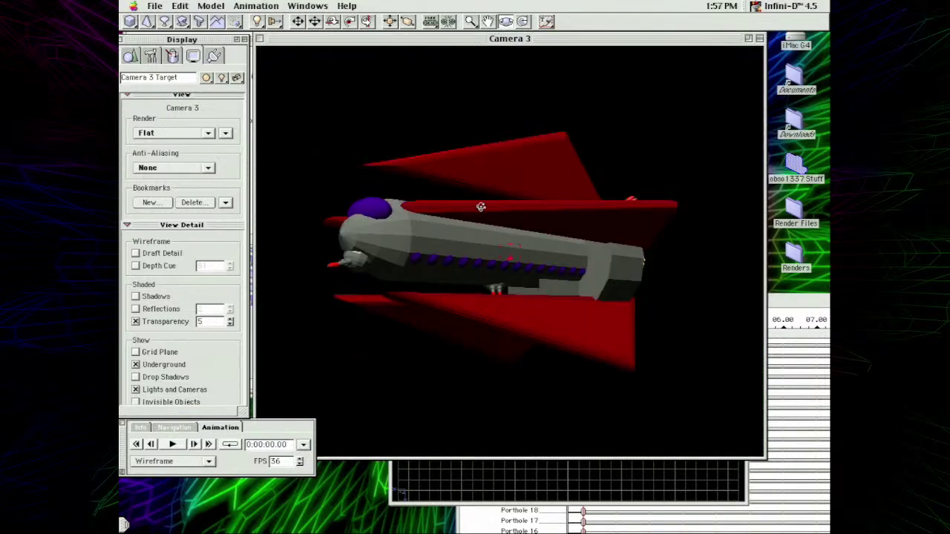
drag(441, 228, 465, 230)
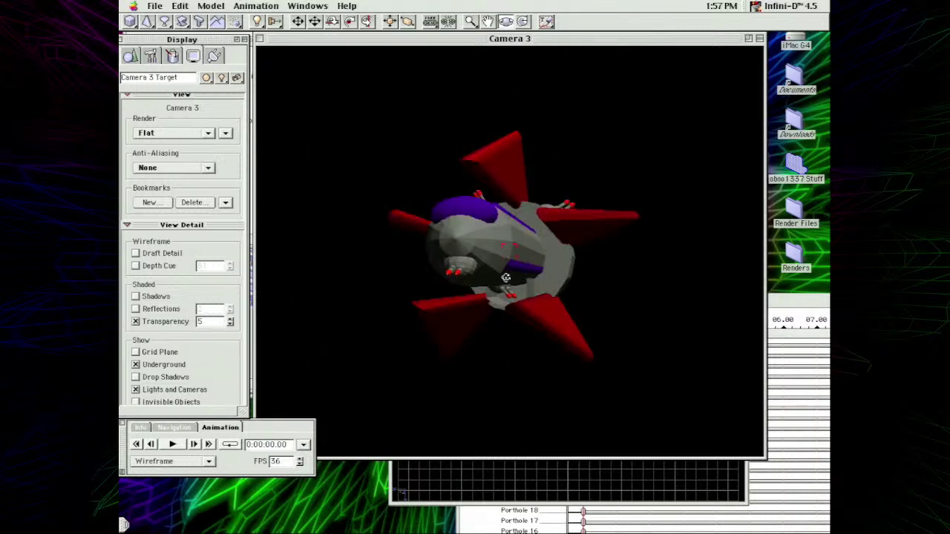
mouse_move(505, 279)
mouse_down()
mouse_move(524, 279)
mouse_move(525, 265)
mouse_up()
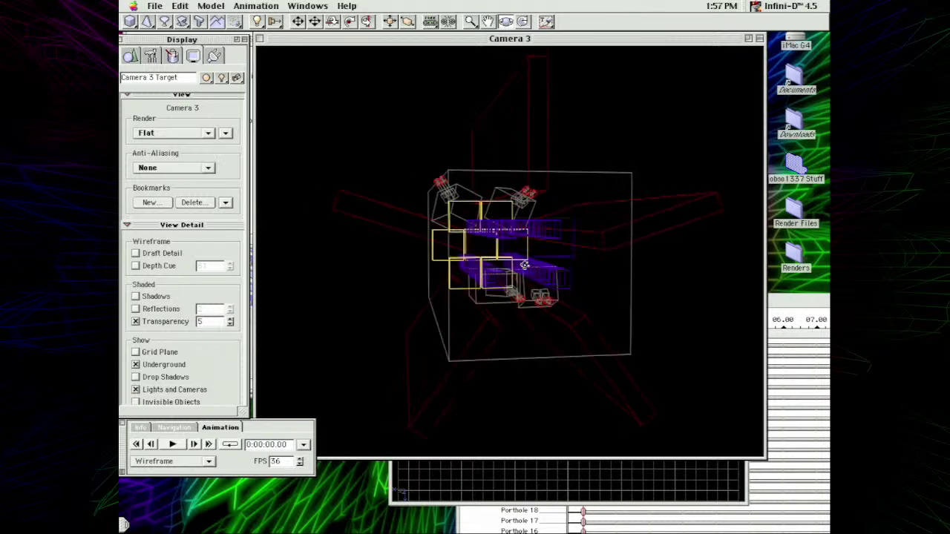
- Open another ship model from further down the list in the Ships folder
click(156, 6)
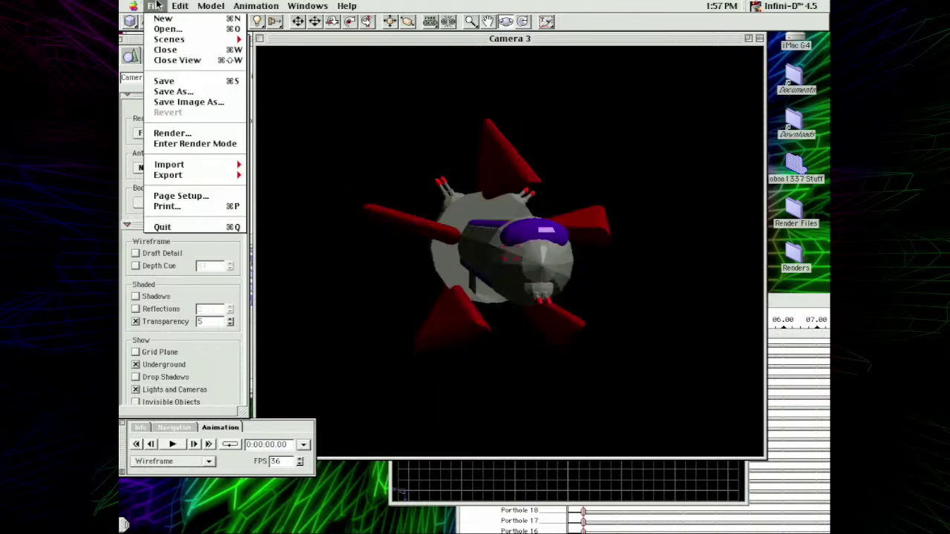
click(167, 28)
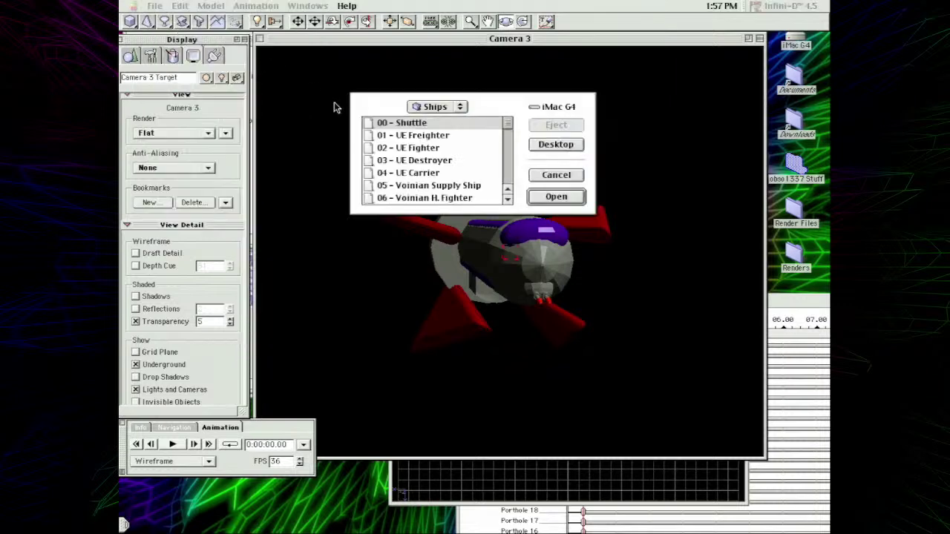
drag(512, 145, 488, 162)
double_click(467, 160)
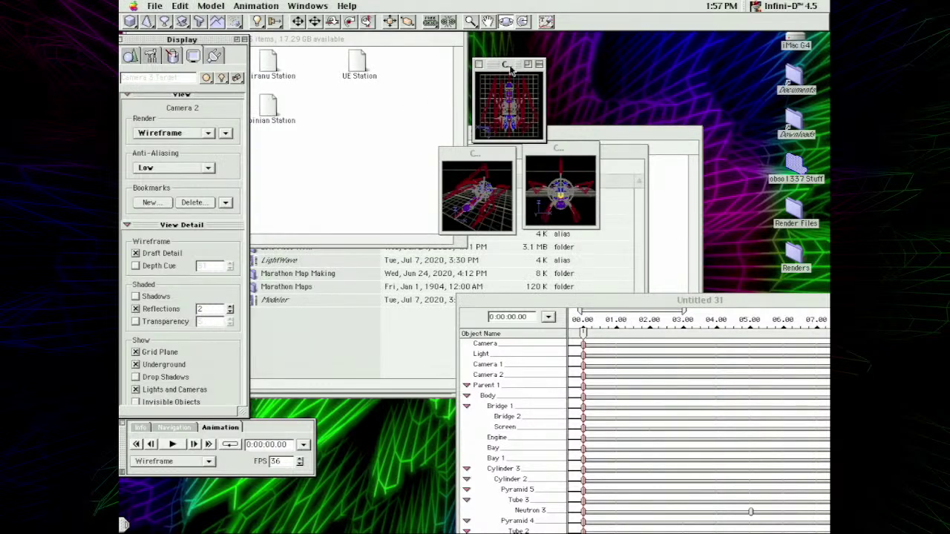
- Enlarge the new ship's Camera window to a large view and set its rendering to Phong
drag(490, 159, 304, 44)
drag(329, 124, 814, 499)
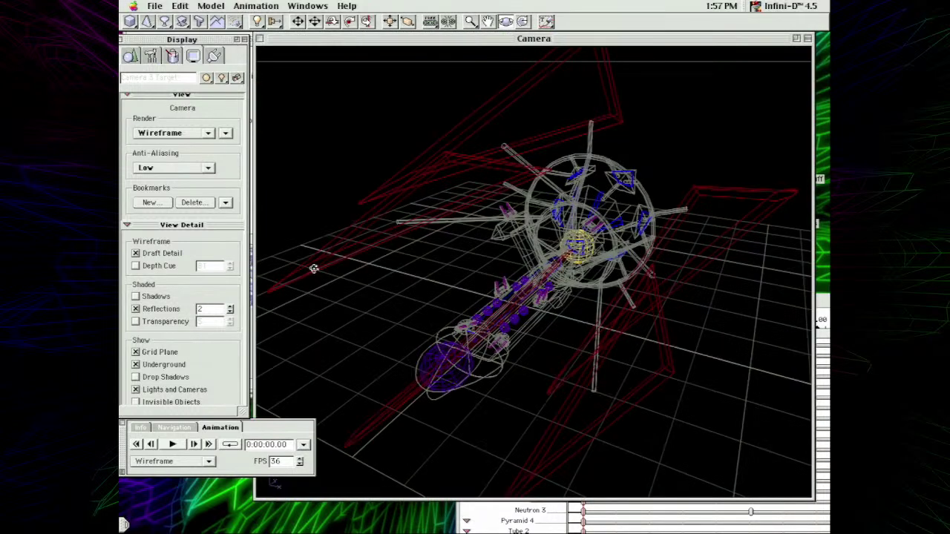
click(171, 133)
click(170, 164)
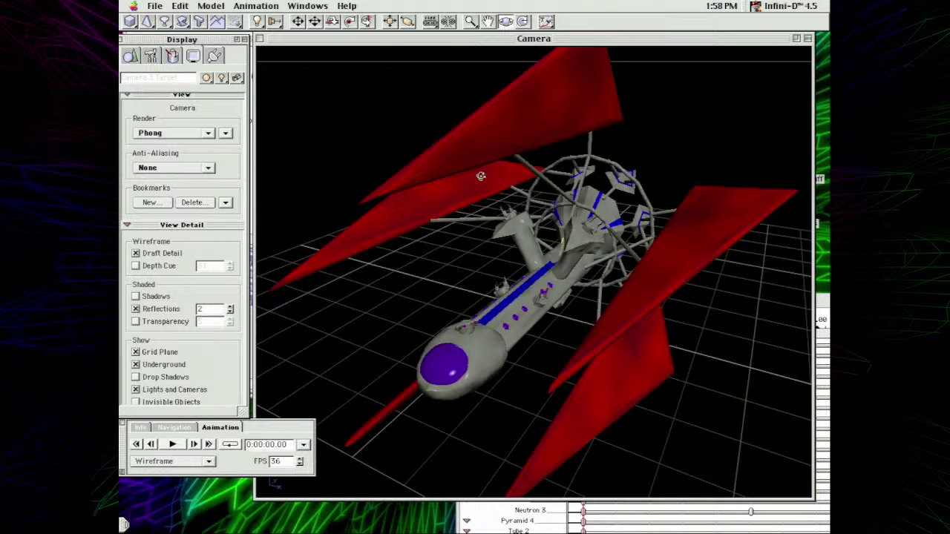
- Select the new ship's Fin 1, and switch the selection to the Bridge 1 object
click(304, 22)
click(550, 115)
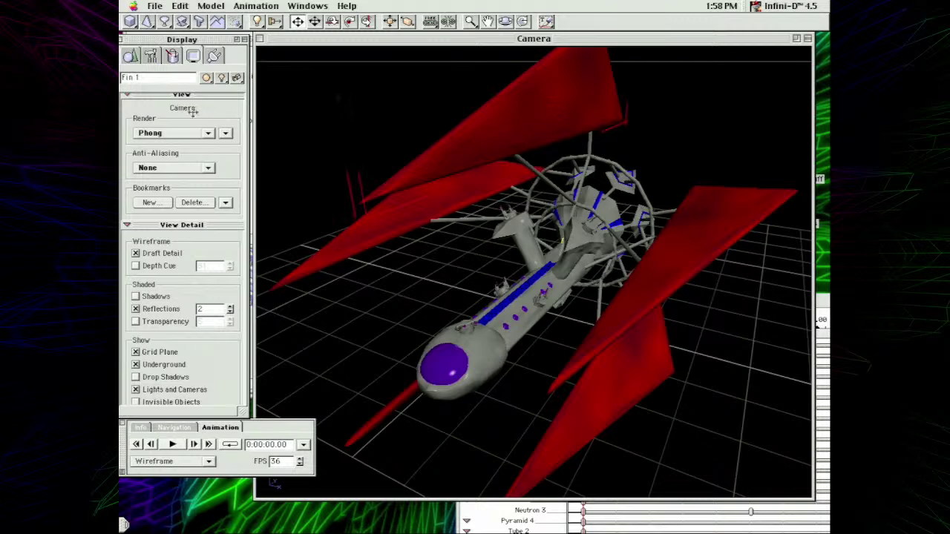
click(495, 340)
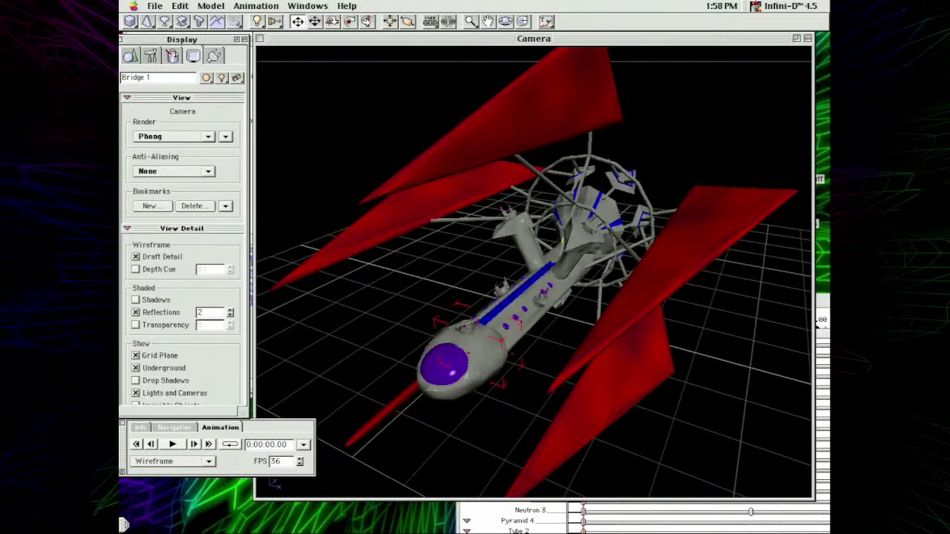
- Move and orbit the Camera view to inspect the ship's nose, hull and rear ring structure up close from the front
click(178, 428)
drag(154, 454, 156, 454)
click(507, 21)
drag(488, 341, 522, 111)
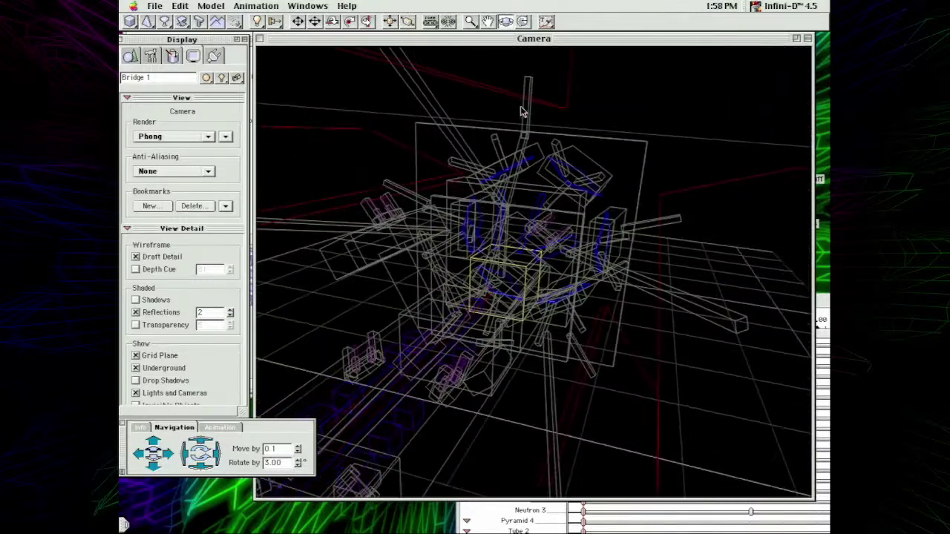
drag(446, 265, 501, 225)
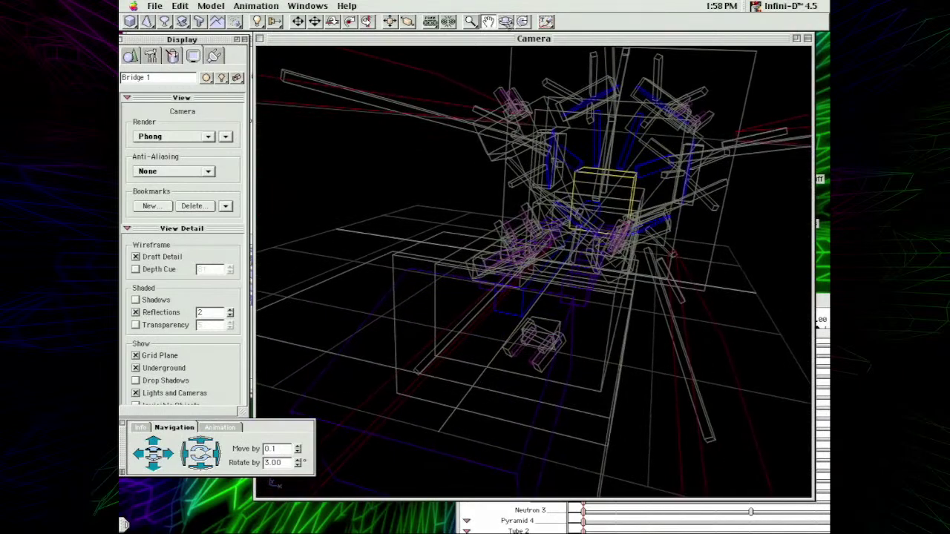
drag(520, 97, 562, 146)
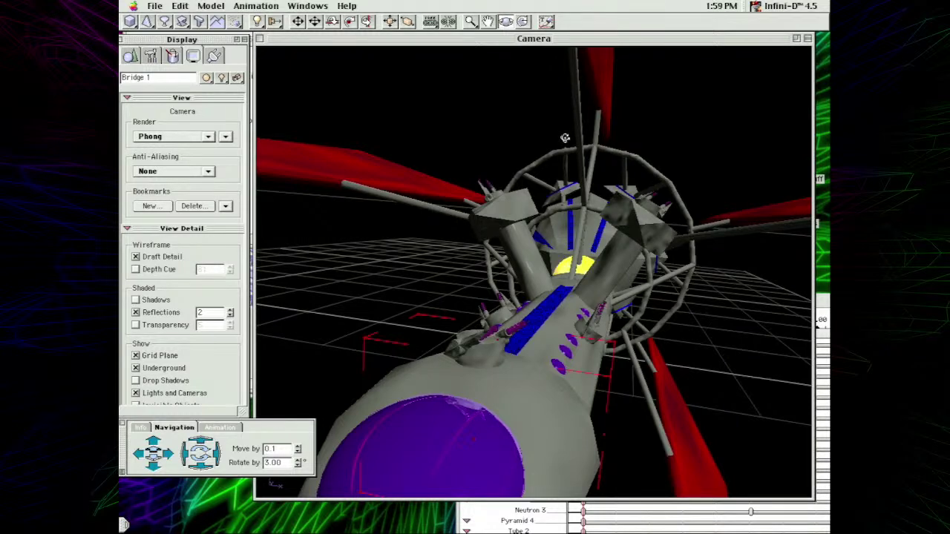
drag(564, 260, 581, 253)
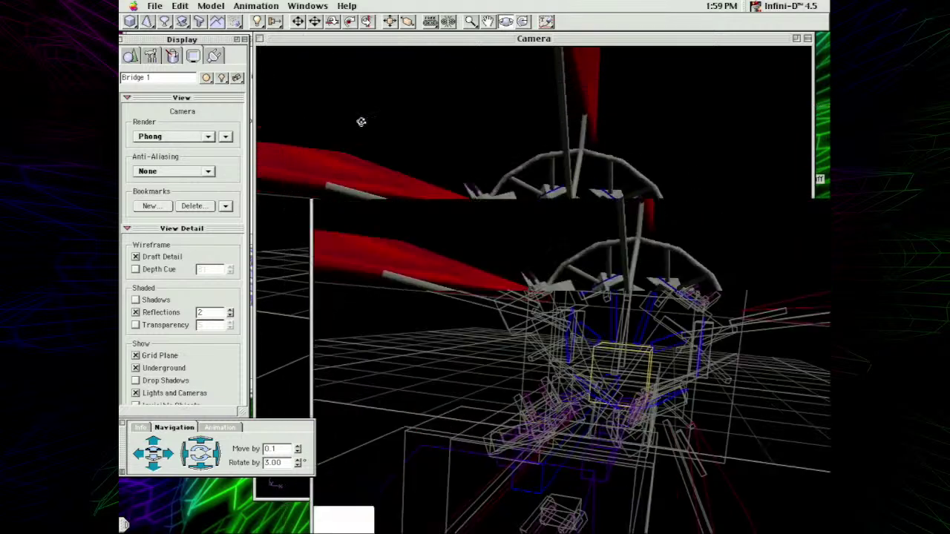
- Close the ship's Camera window, then bring the sequencer's object tracks fully into view and close that window too
click(320, 131)
click(486, 75)
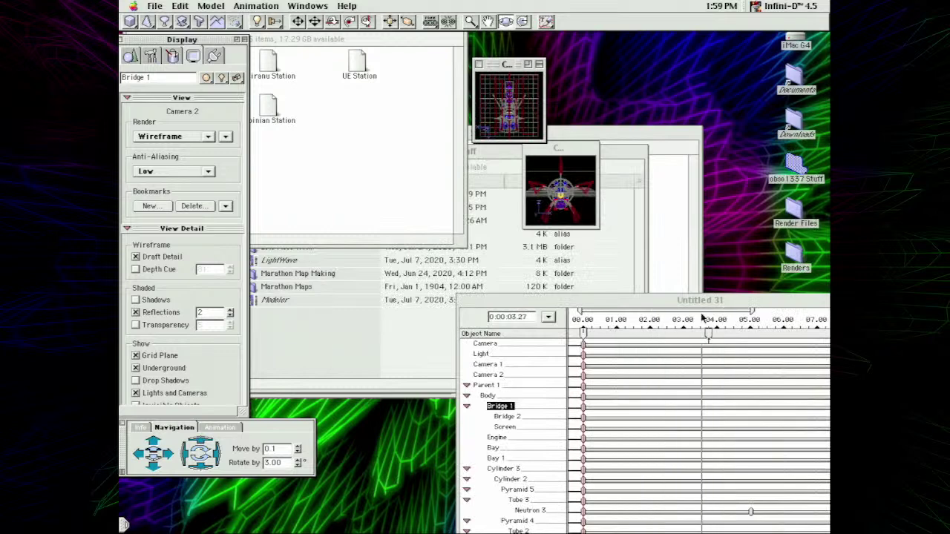
click(522, 299)
drag(523, 296, 344, 37)
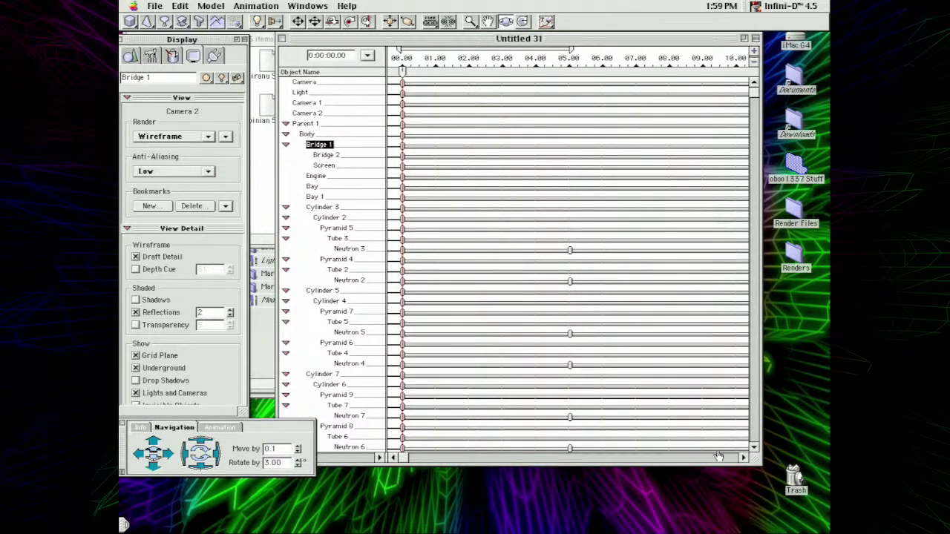
drag(753, 442, 306, 156)
click(282, 38)
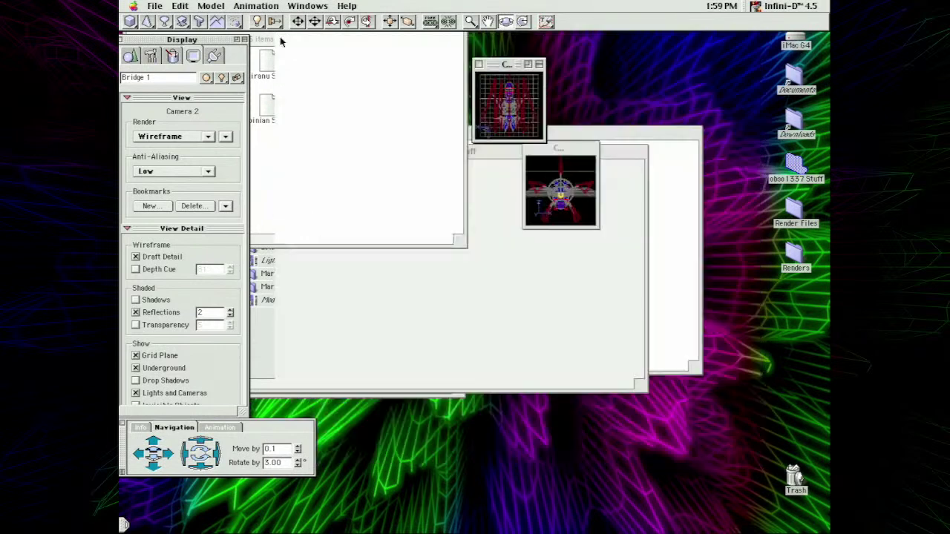
- Enlarge the Camera 2 window and render the ship shaded from above in it
drag(504, 61, 375, 106)
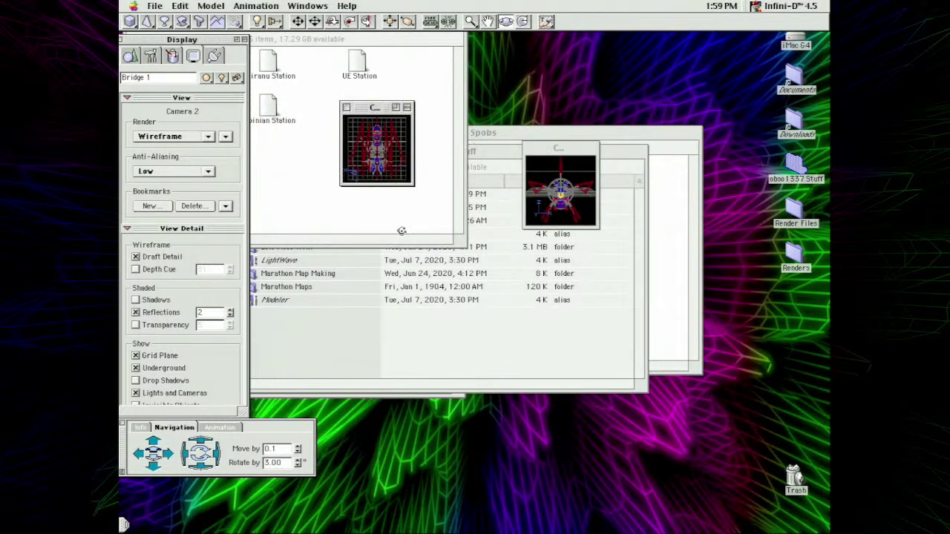
drag(414, 181, 731, 478)
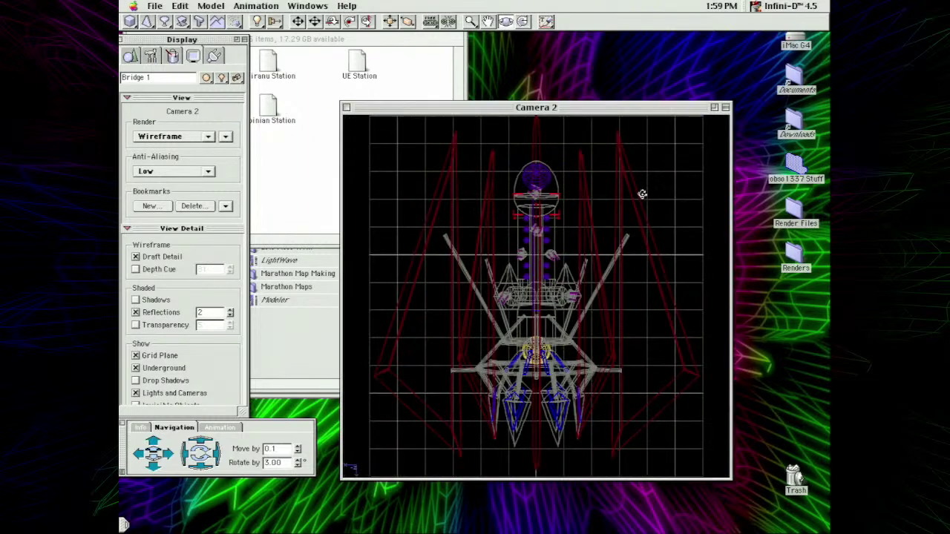
click(546, 21)
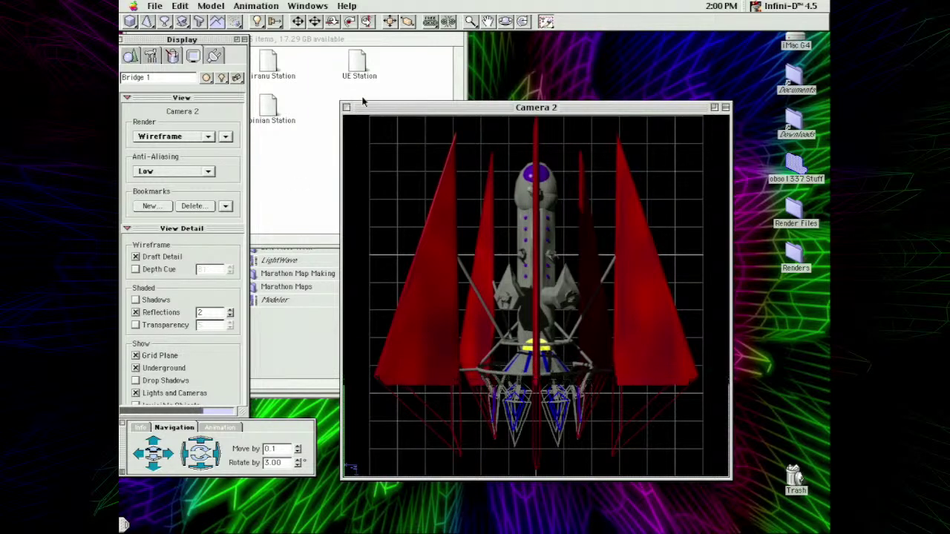
- Bring the Camera 2 window back to the front and close it
click(571, 83)
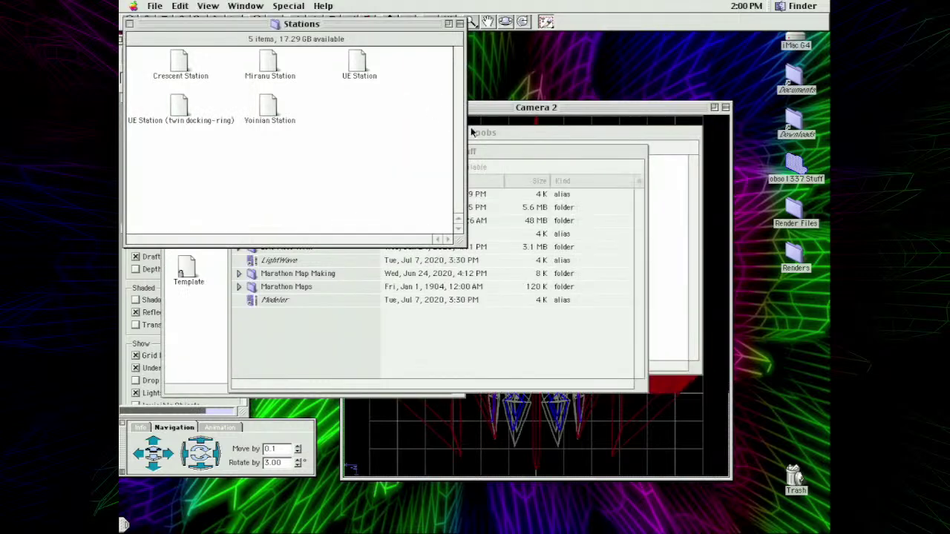
click(483, 106)
drag(407, 110, 454, 117)
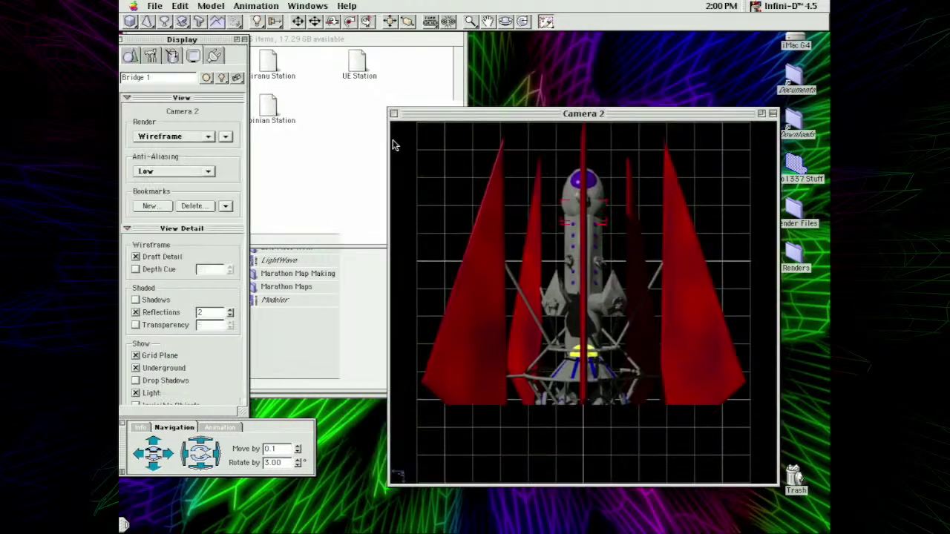
click(394, 113)
- Open the Top view of the ship and enlarge its window
click(308, 5)
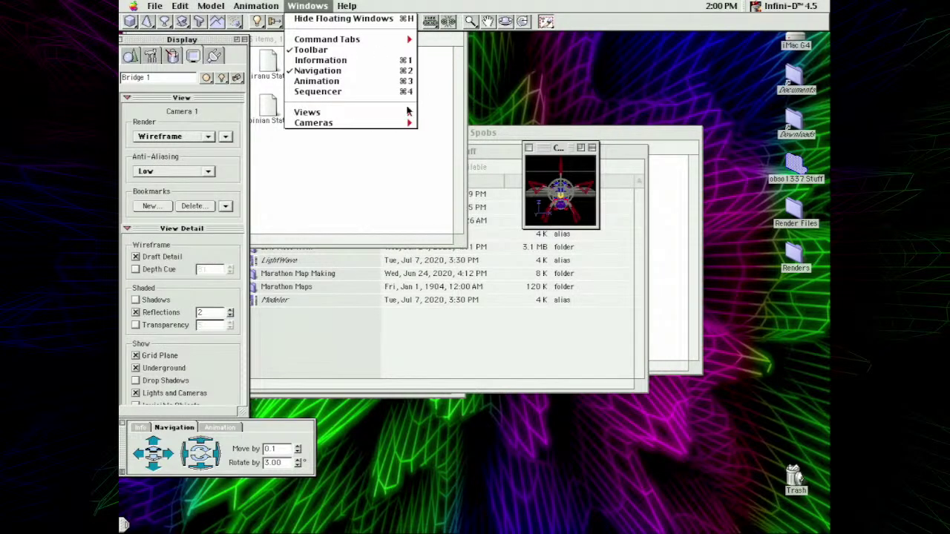
click(437, 112)
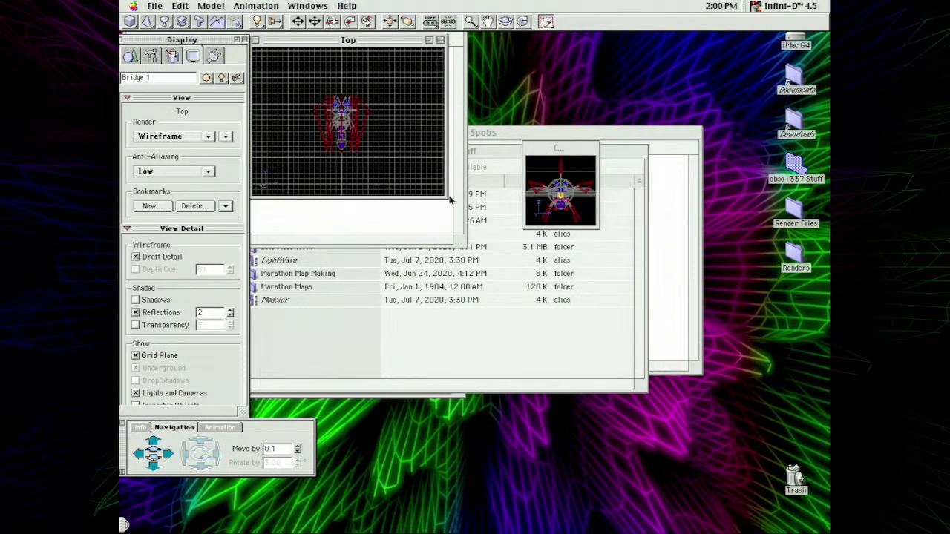
click(449, 199)
key(c)
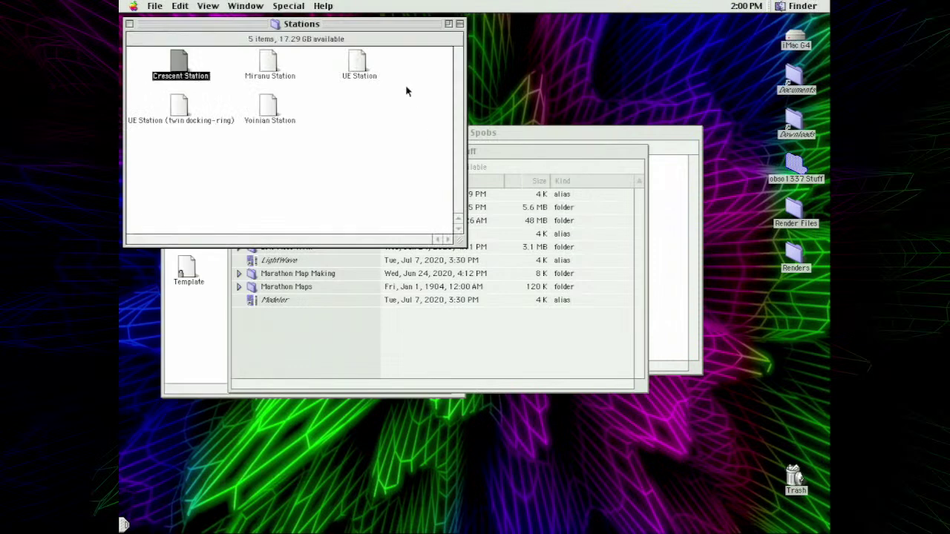
key(super+o)
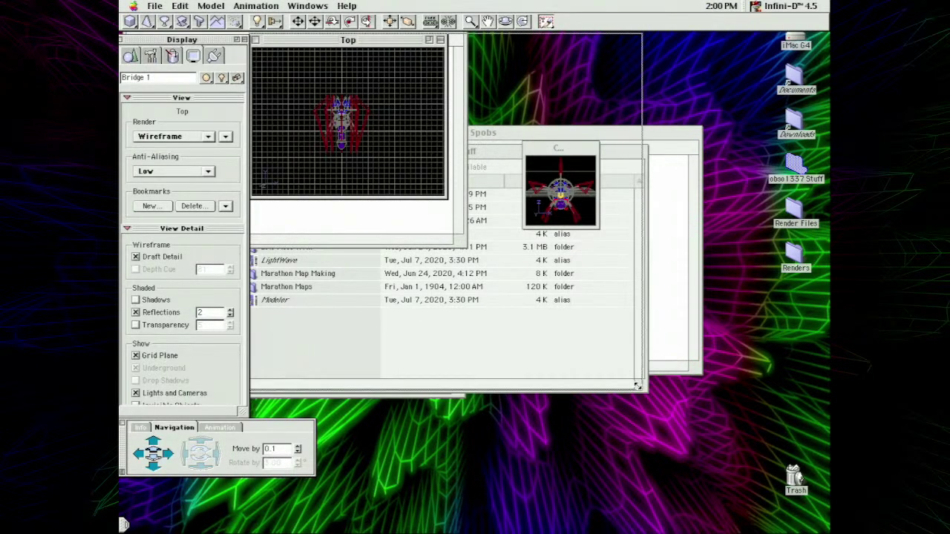
click(429, 39)
- Add a new camera diagonally behind the ship in the Top view, with its target at the ship's rear
click(275, 23)
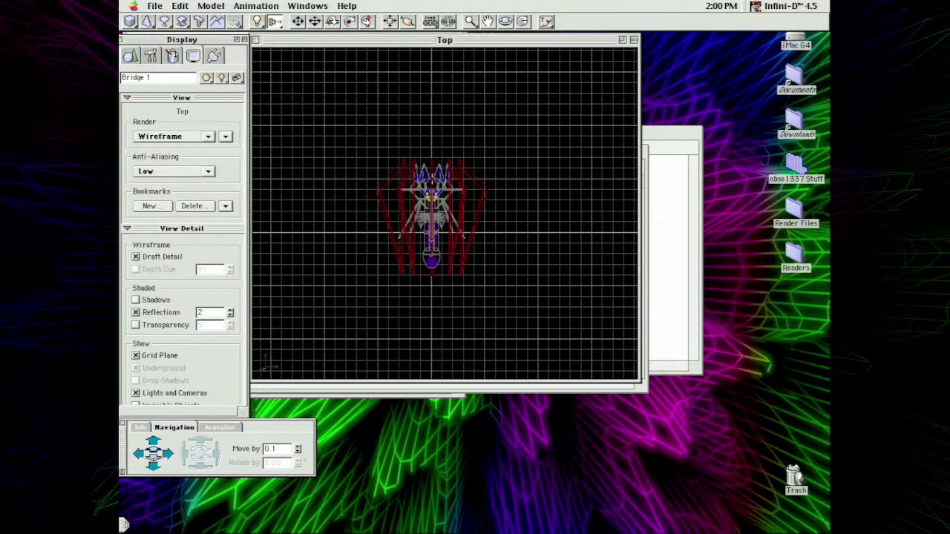
click(438, 118)
drag(312, 52, 314, 90)
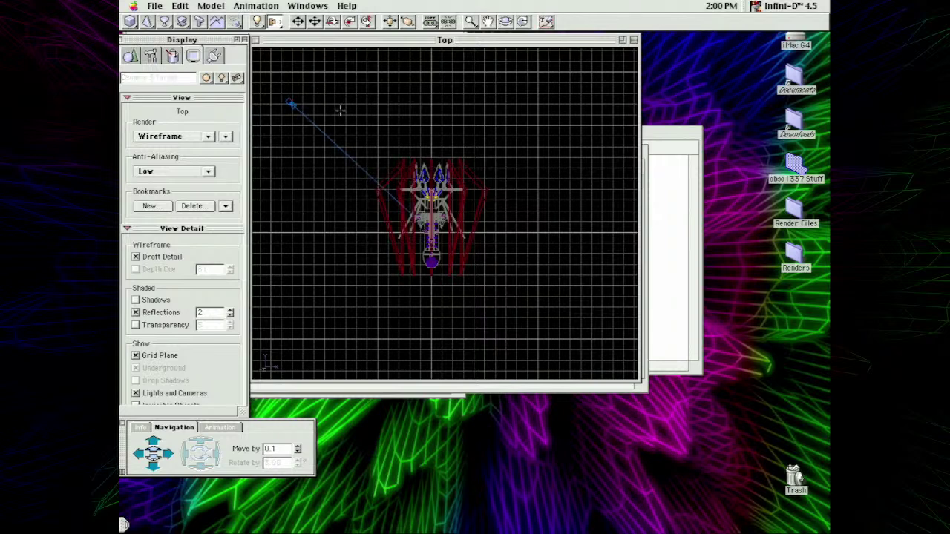
click(270, 119)
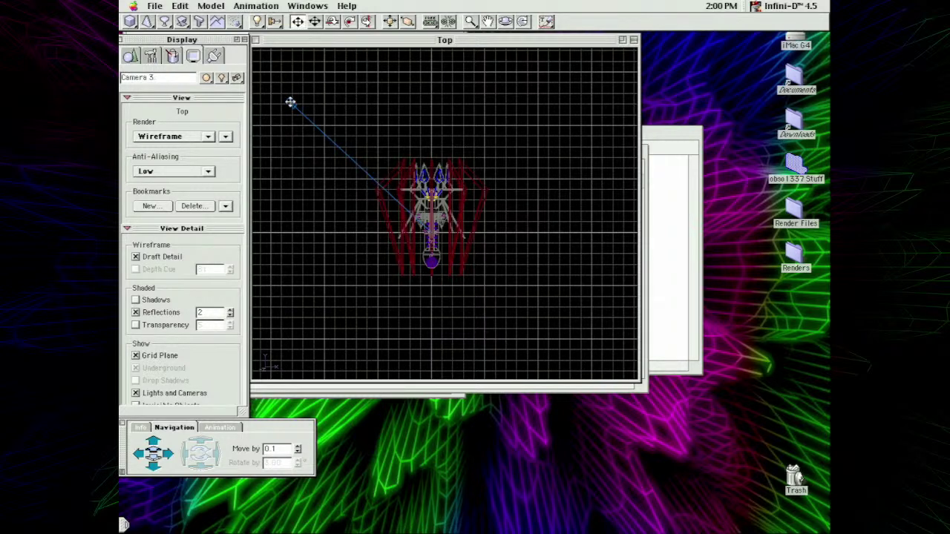
click(277, 22)
mouse_move(282, 76)
mouse_down()
mouse_move(381, 123)
mouse_move(433, 186)
mouse_up()
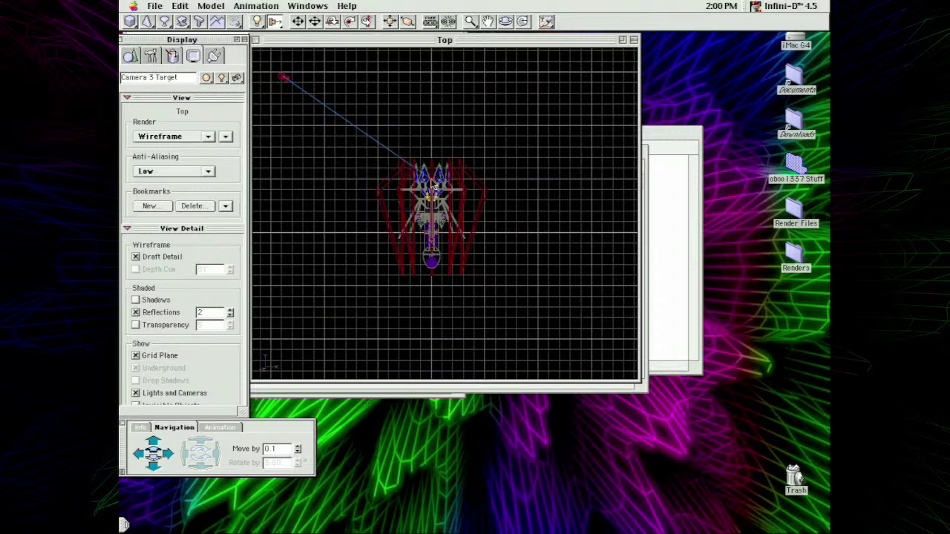
- Open the Camera 3 view, orbit it until the ship is in frame, show underground geometry and enlarge the window
click(304, 6)
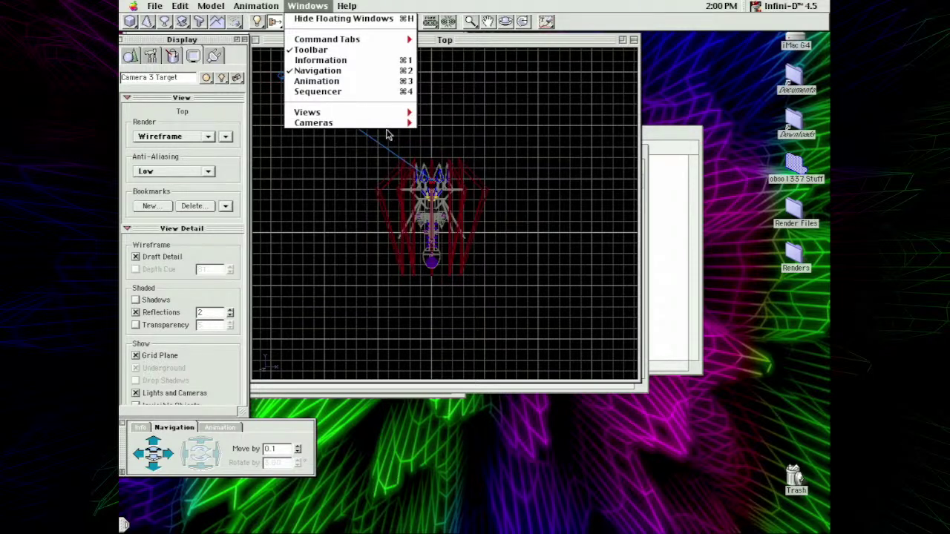
mouse_move(416, 128)
click(446, 153)
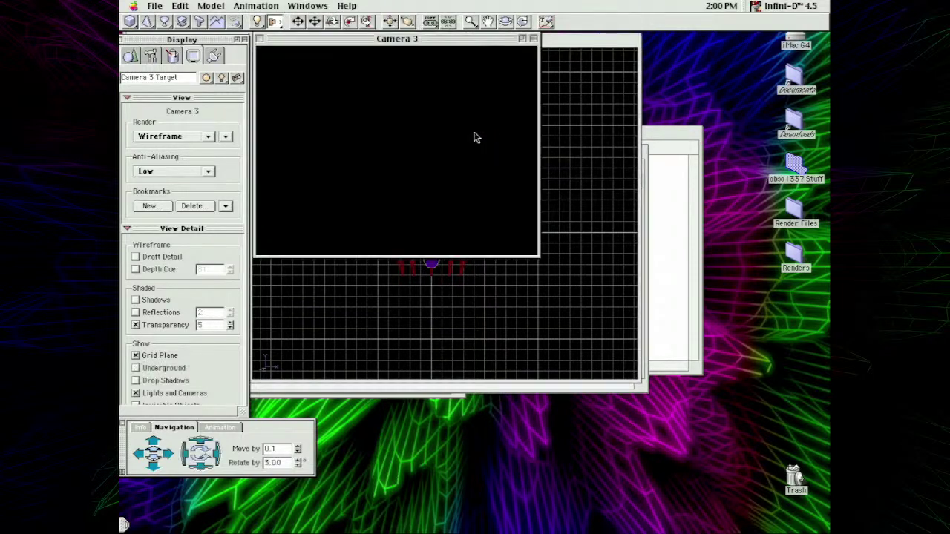
click(505, 22)
drag(416, 137, 406, 163)
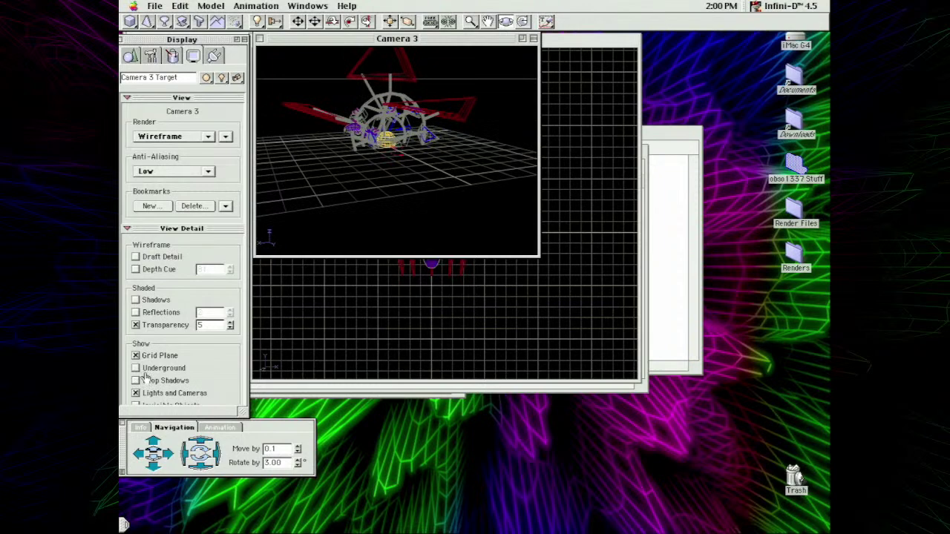
click(136, 368)
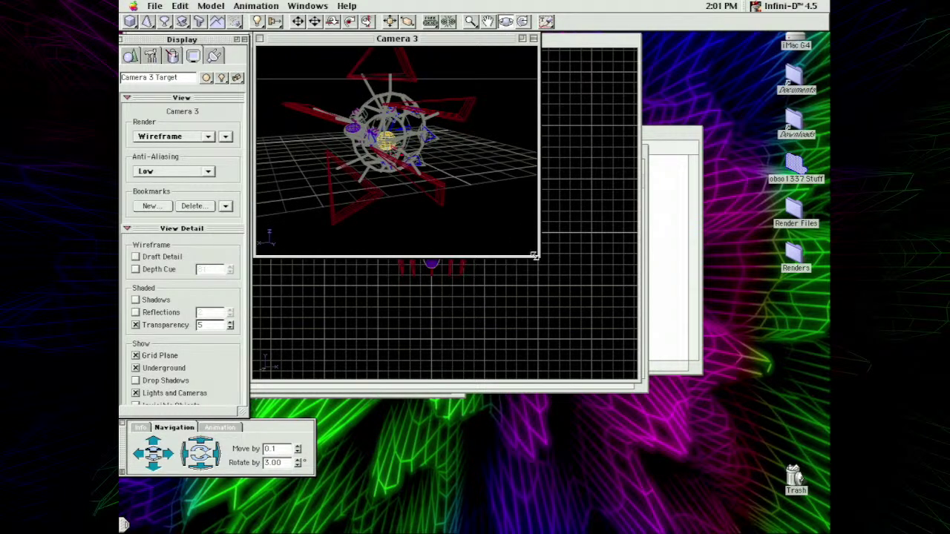
drag(533, 256, 782, 474)
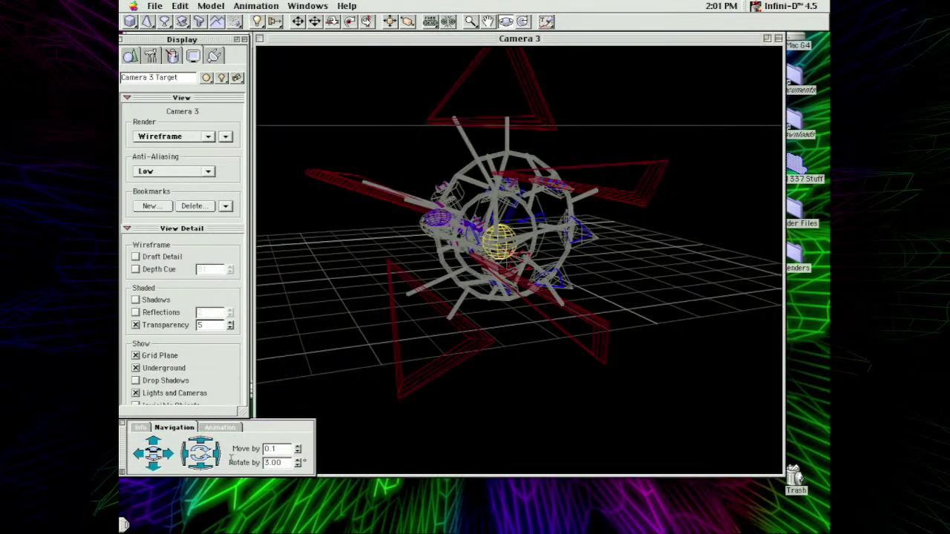
- Frame the ship's rear closely in Camera 3 and render it with Phong shading and anti-aliasing set to None
drag(153, 454, 153, 454)
click(488, 21)
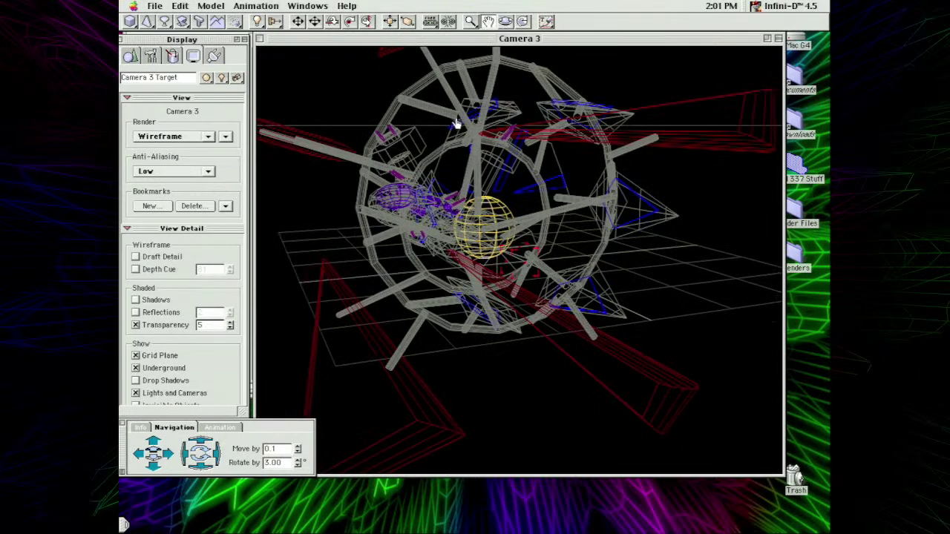
drag(454, 121, 428, 161)
drag(160, 136, 158, 172)
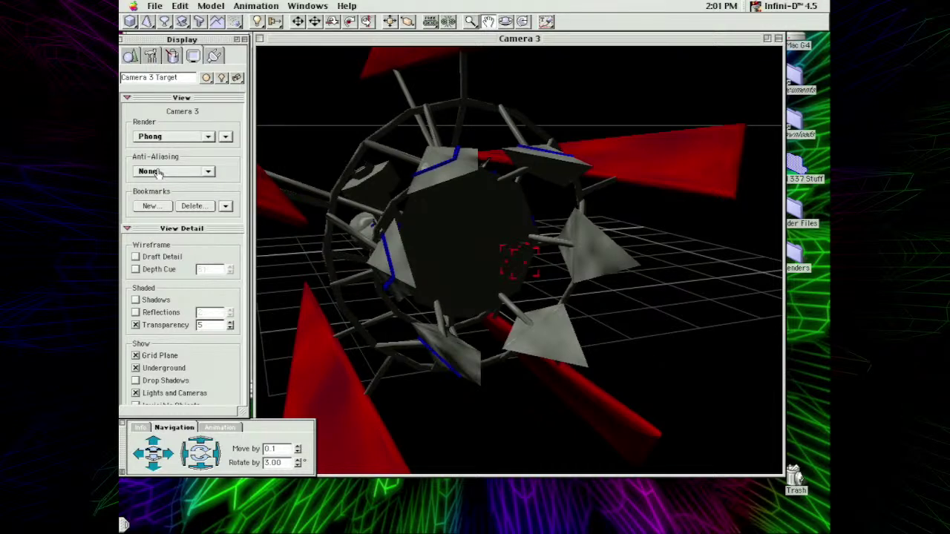
click(546, 22)
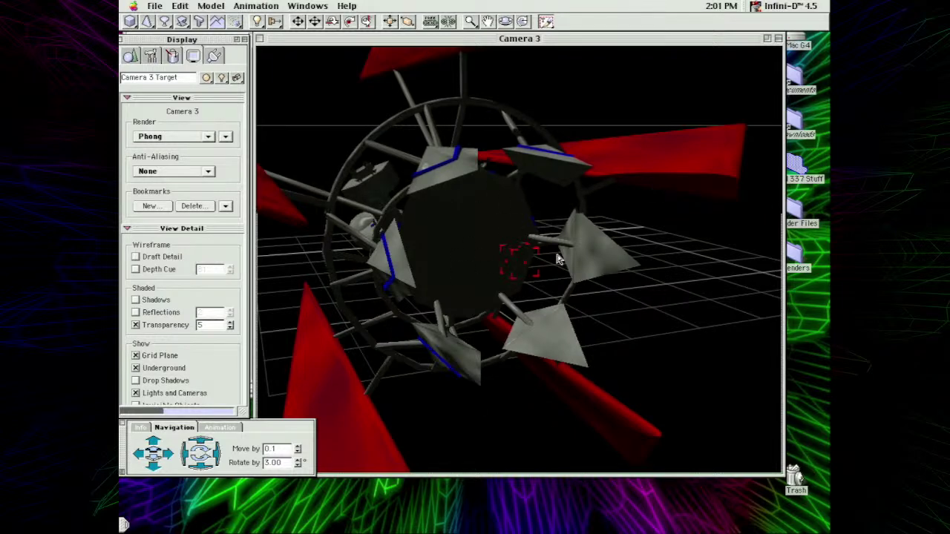
- Open another ship model from the Ships folder
click(155, 6)
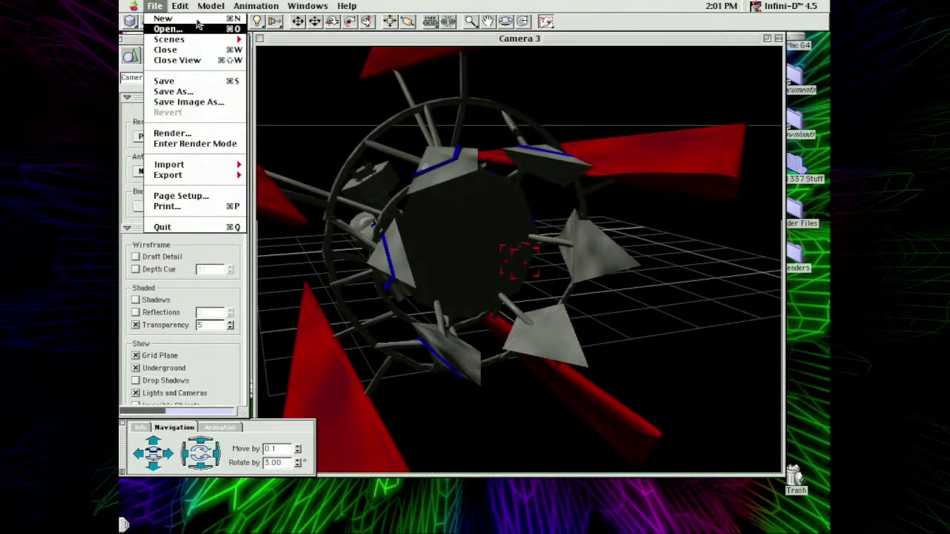
click(172, 35)
drag(510, 127, 510, 124)
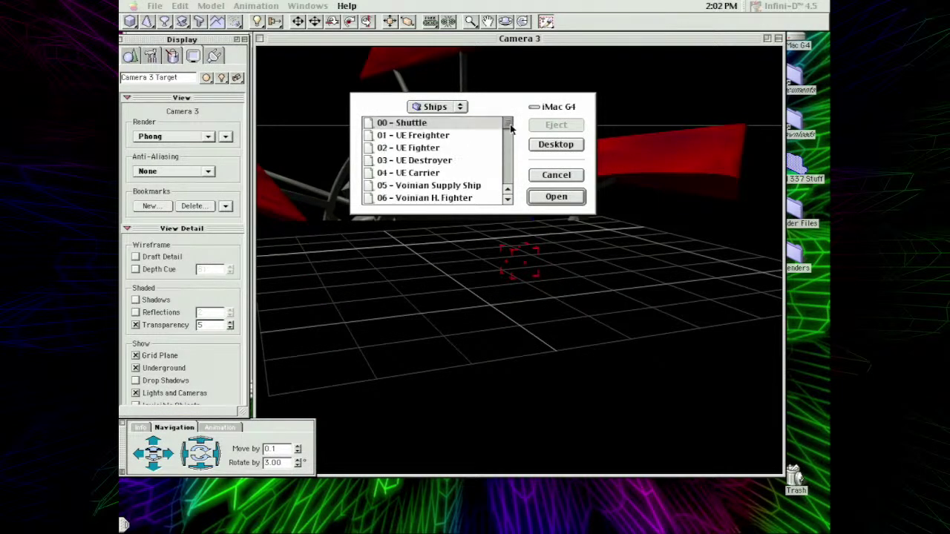
double_click(445, 173)
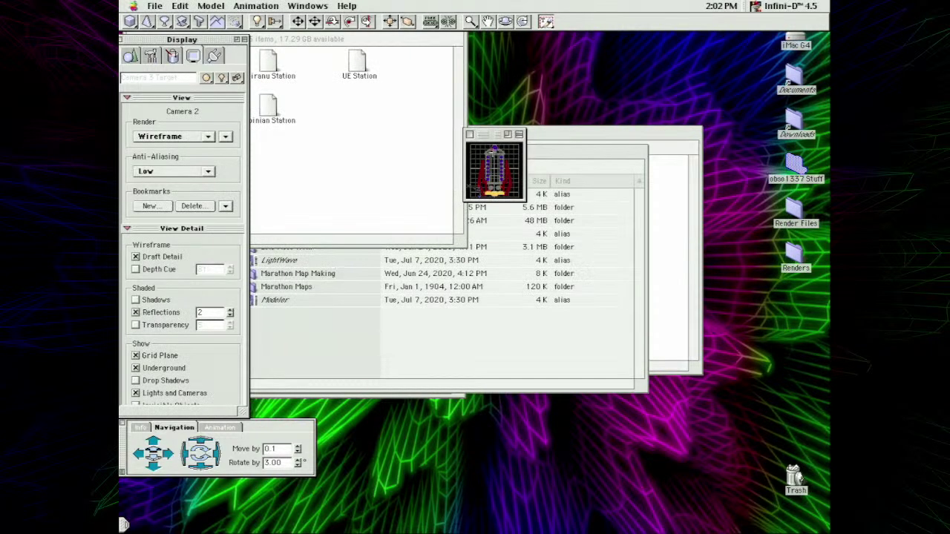
- Open the Camera 1 and Camera views, then enlarge the Camera window and orbit its view around the ship
click(307, 5)
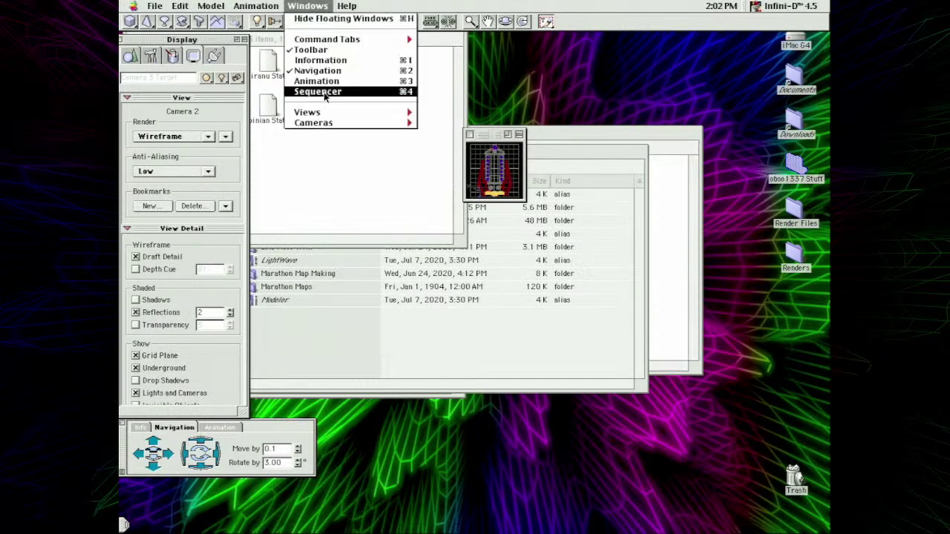
mouse_move(349, 122)
click(442, 132)
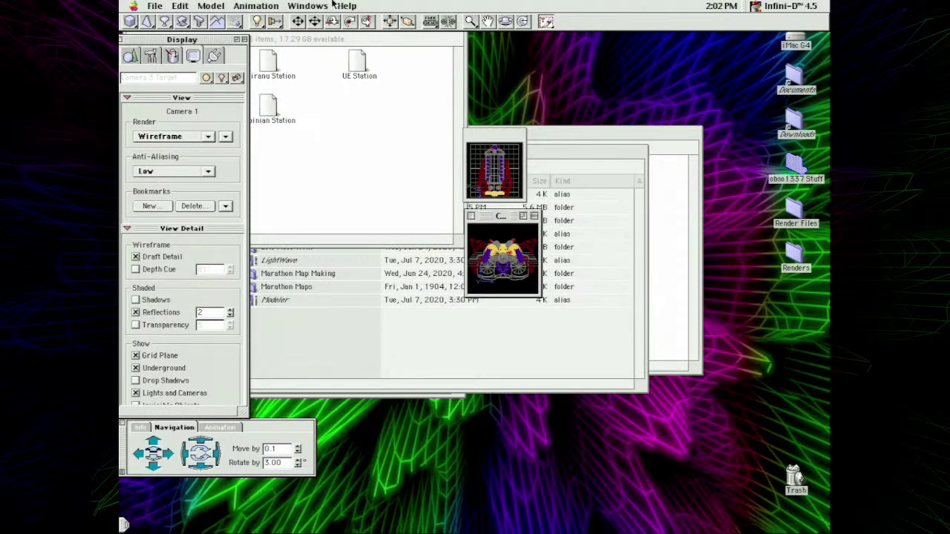
click(319, 5)
click(438, 121)
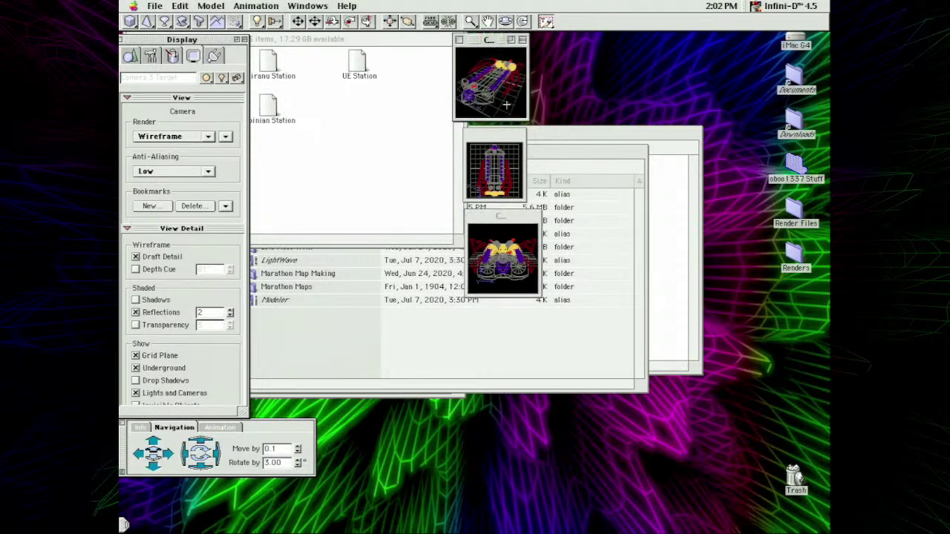
drag(521, 115, 792, 388)
click(506, 21)
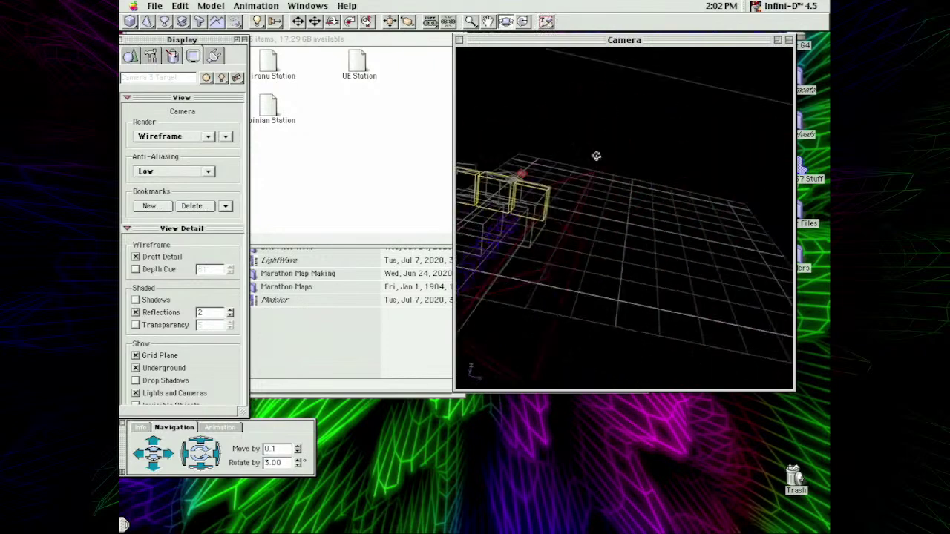
drag(596, 155, 407, 354)
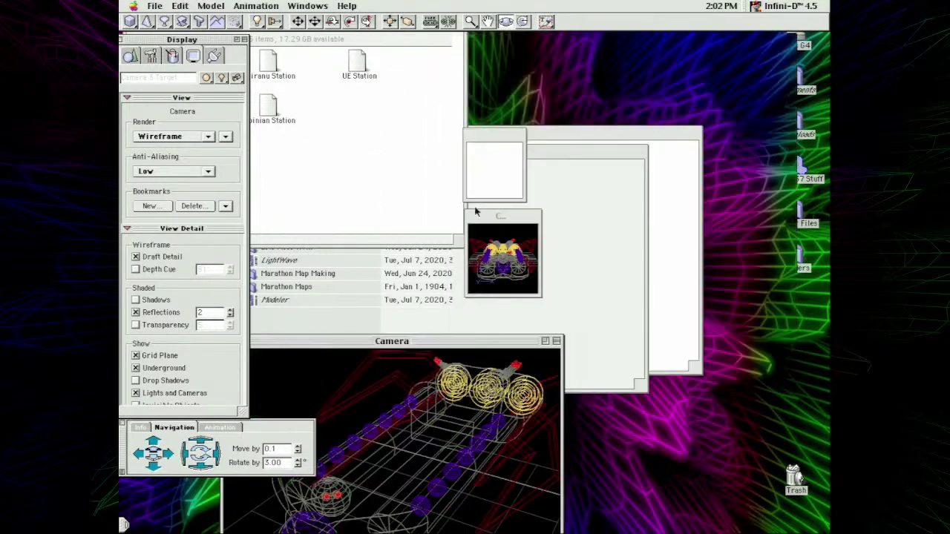
- Open an enlarged Top view and add a new camera diagonally off the ship's nose, with its target at the ship's center
click(307, 6)
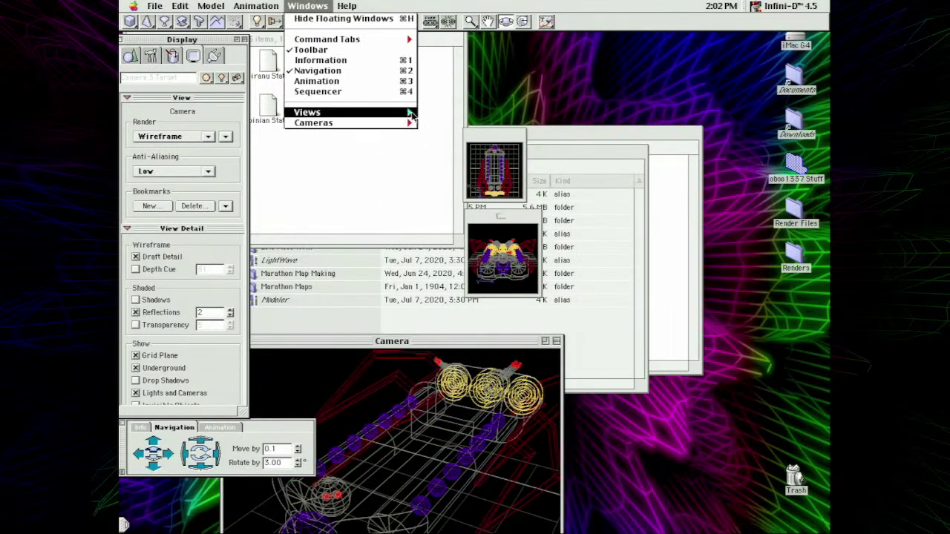
mouse_move(407, 112)
click(436, 112)
drag(451, 188, 676, 433)
click(274, 22)
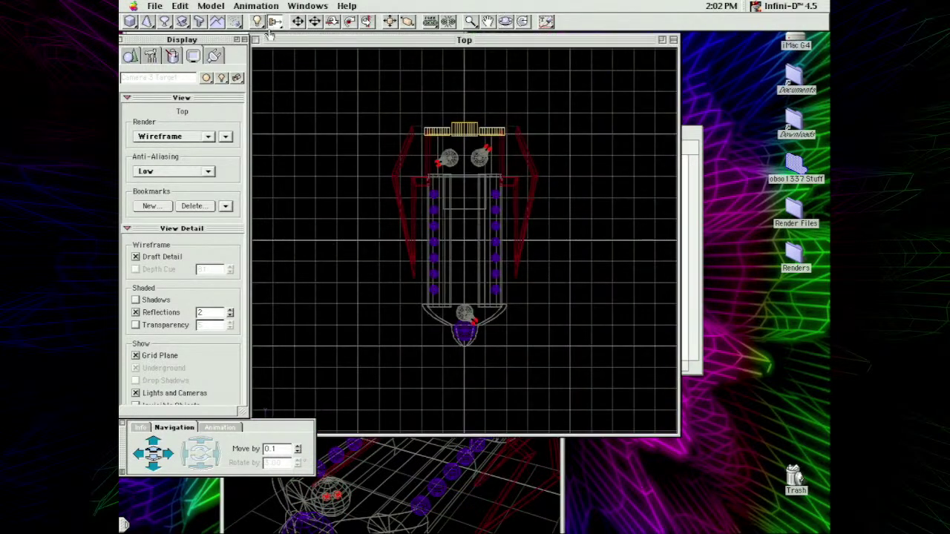
drag(456, 192, 466, 239)
click(154, 5)
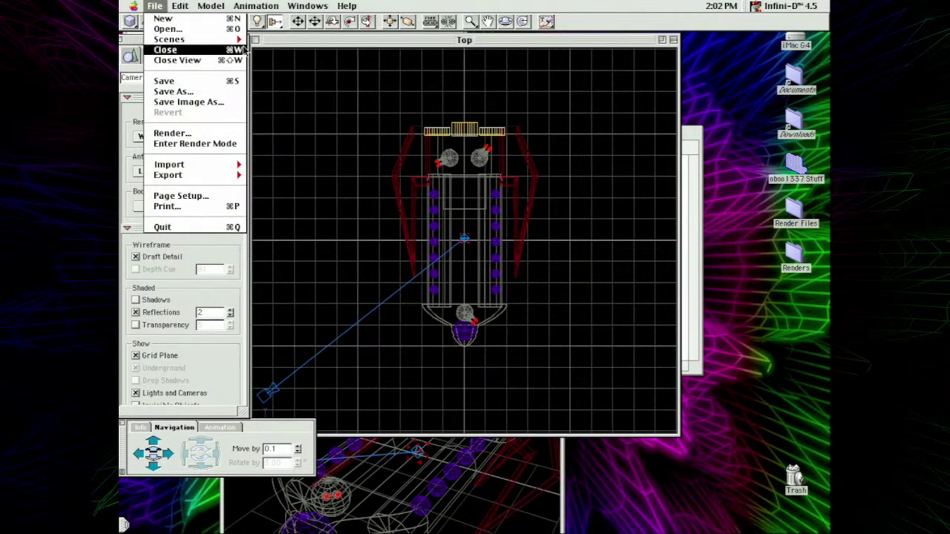
mouse_move(227, 40)
click(285, 356)
- Open the Camera 3 view in an enlarged window and show underground geometry in it
click(512, 20)
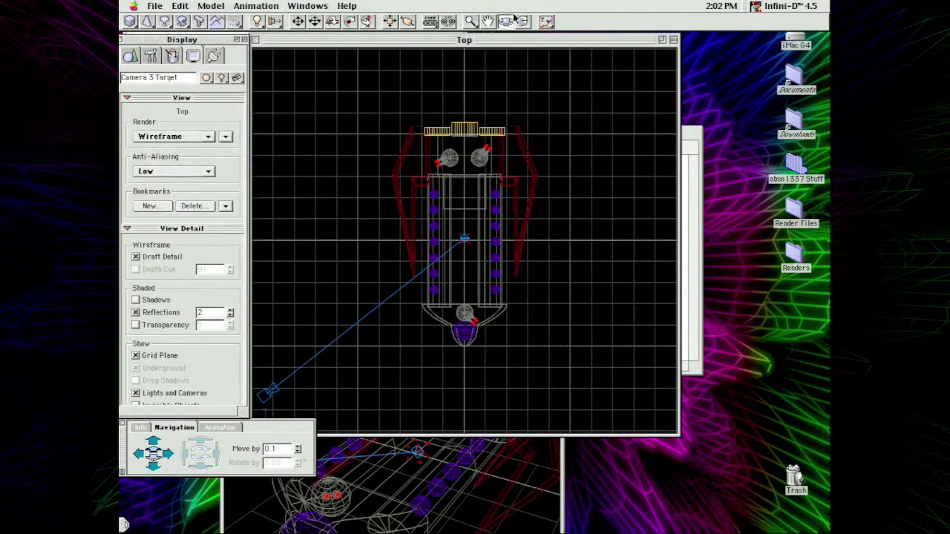
click(332, 4)
mouse_move(365, 123)
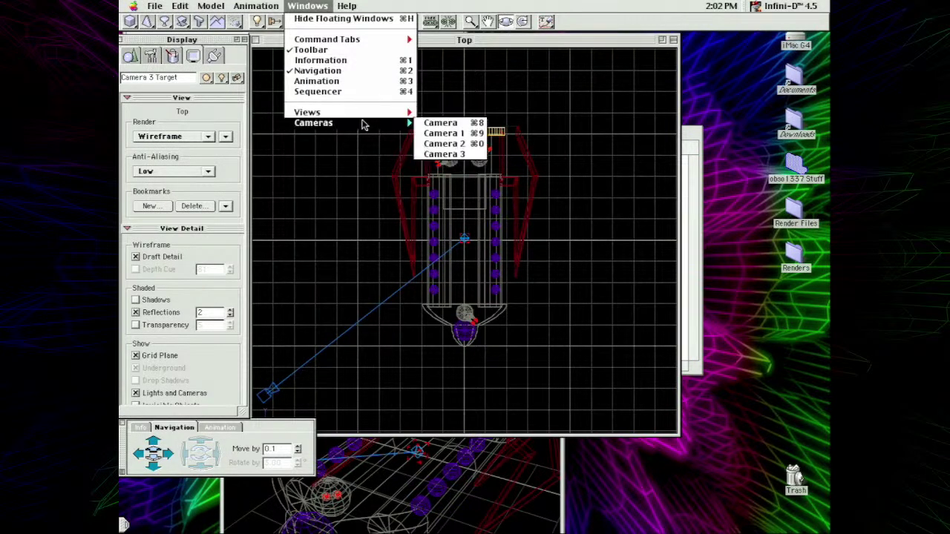
click(446, 154)
drag(537, 254, 767, 481)
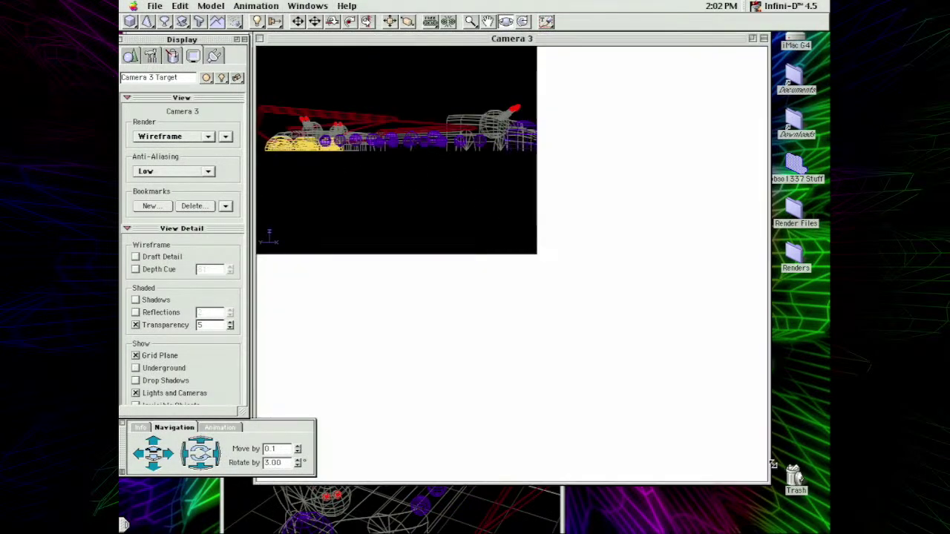
click(134, 368)
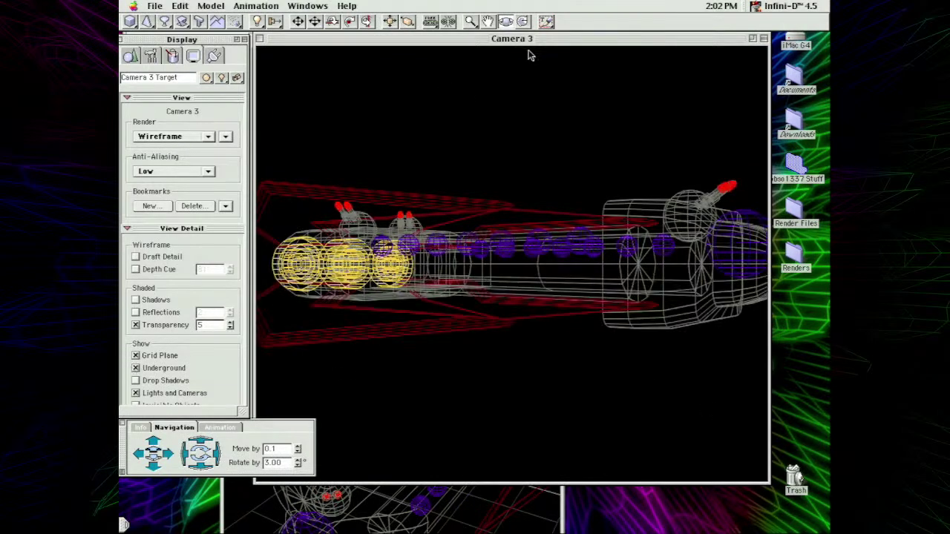
- Orbit Camera 3 to look diagonally down on the whole ship and render the view
drag(533, 103, 636, 245)
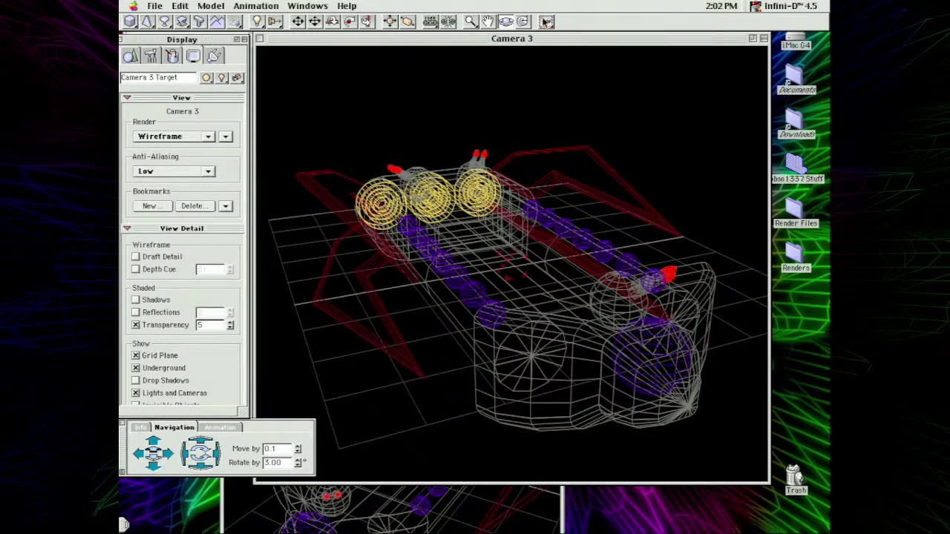
click(546, 22)
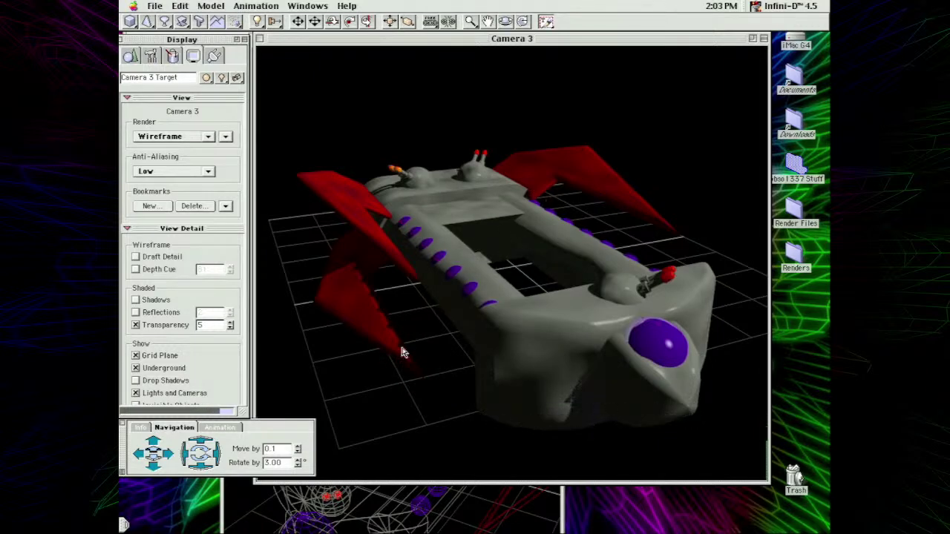
- Turn the Camera 3 view slightly and play the scene's animation in Wireframe
drag(216, 453, 236, 425)
click(221, 428)
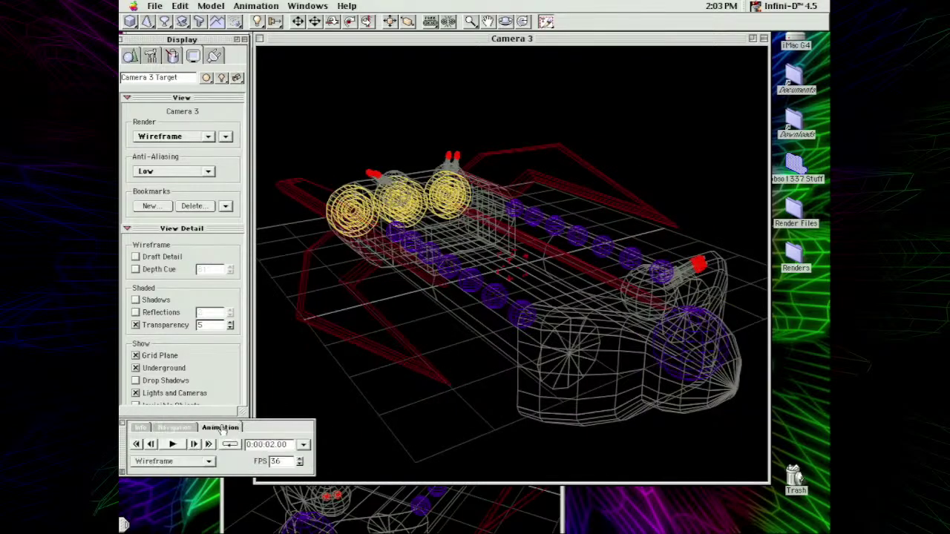
click(172, 446)
- Open the 08 - Voinian Cruiser model from the Ships folder
click(154, 5)
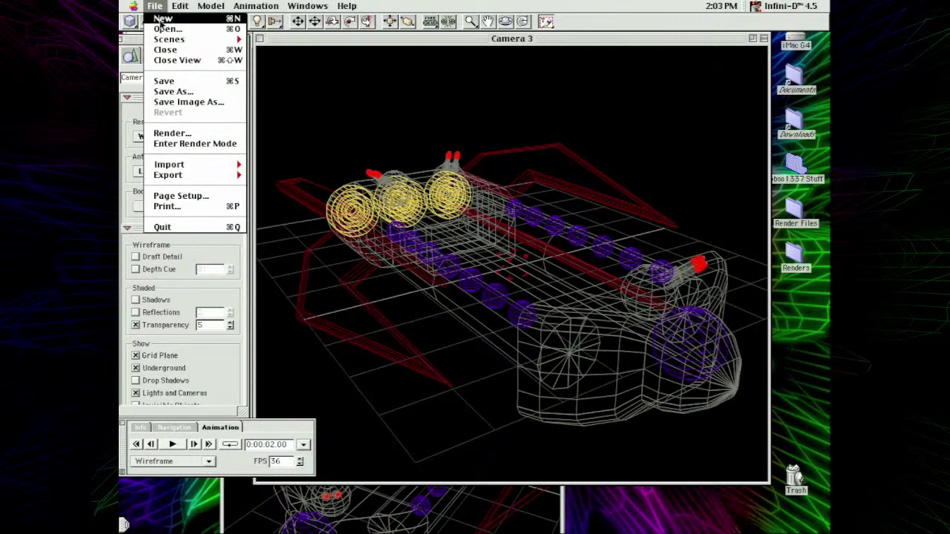
click(160, 28)
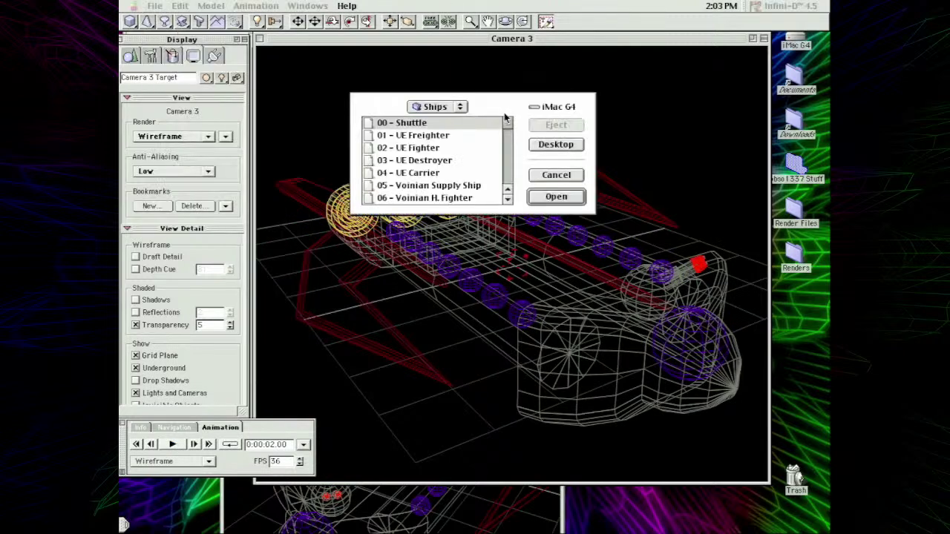
drag(506, 125, 503, 130)
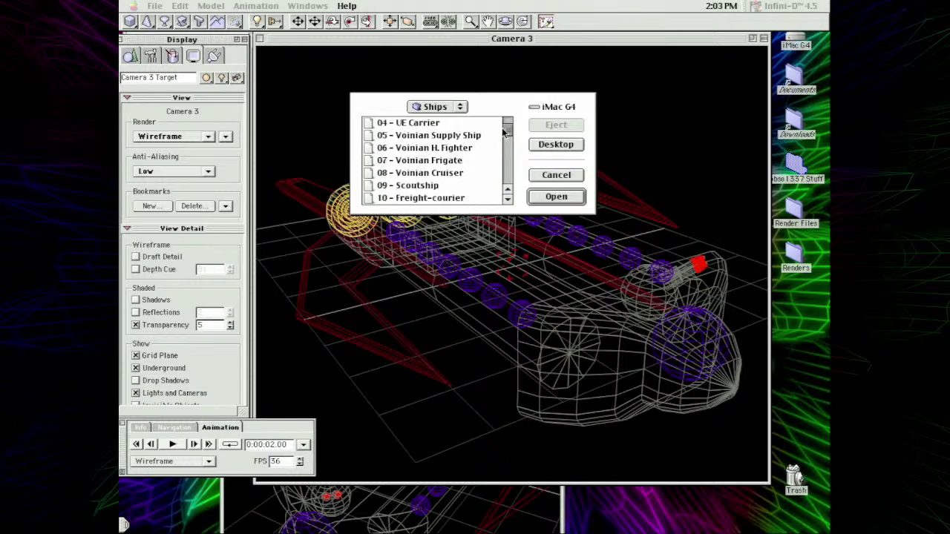
click(435, 185)
double_click(434, 174)
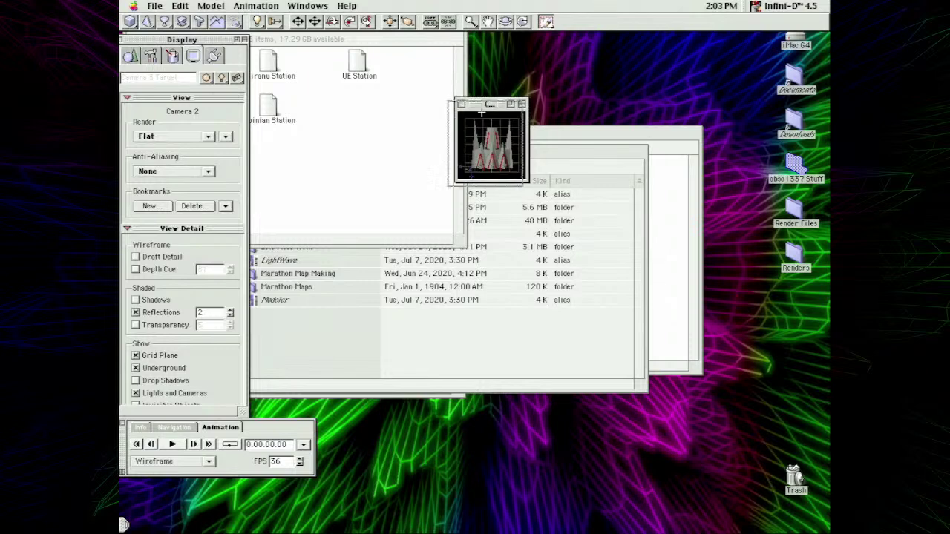
- Enlarge and reposition the Camera 2 window, then add a new camera aimed from beside the ship at its middle spike
drag(489, 103, 313, 154)
drag(351, 231, 722, 523)
drag(498, 156, 516, 91)
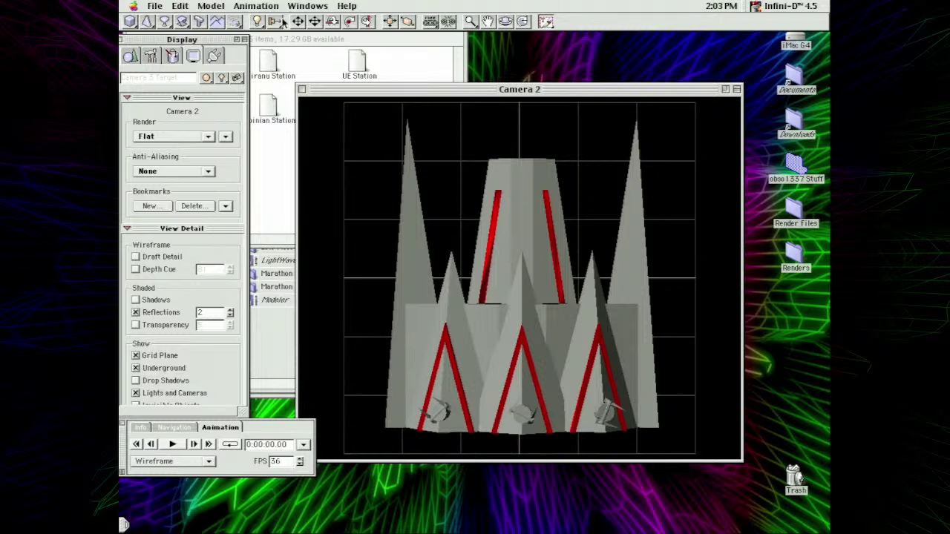
click(276, 21)
click(457, 233)
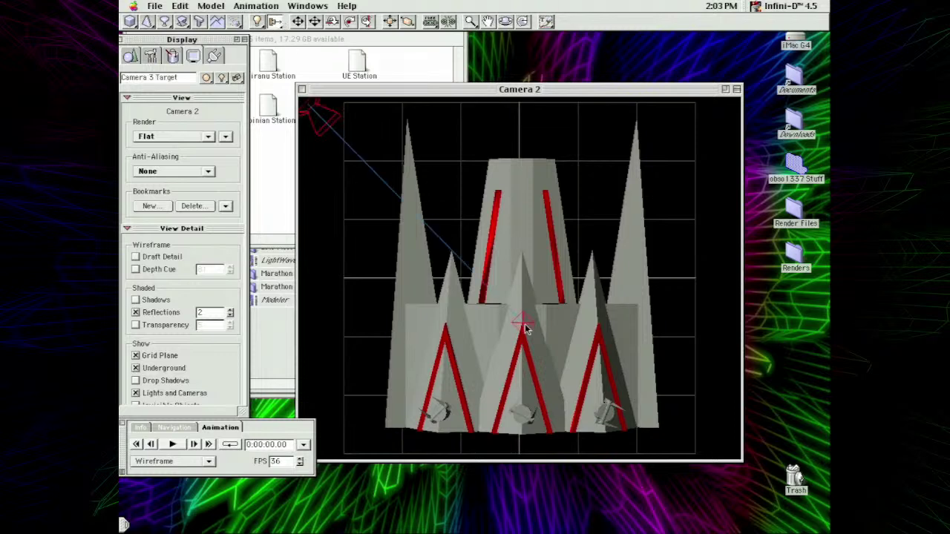
- Open the Camera 3 view at full window size with underground geometry shown and Flat shading
click(307, 5)
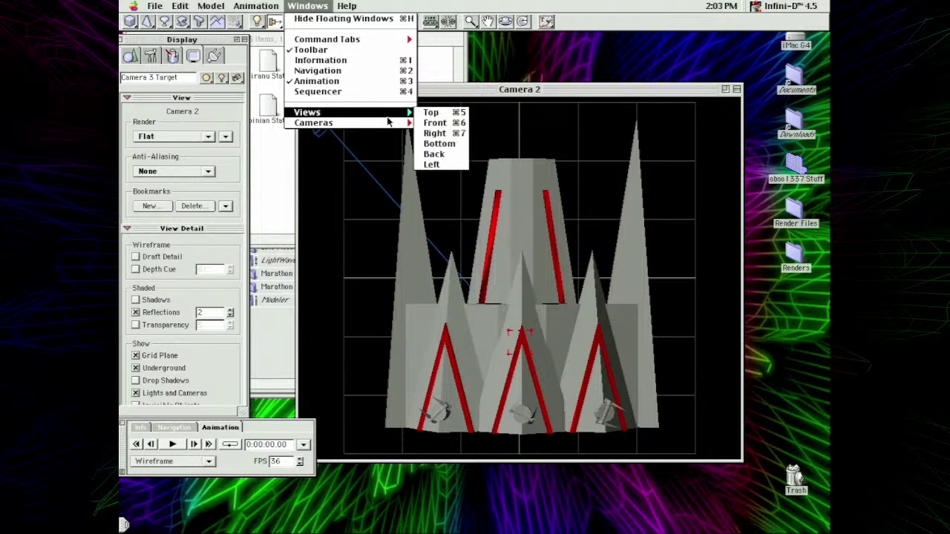
mouse_move(392, 124)
click(443, 154)
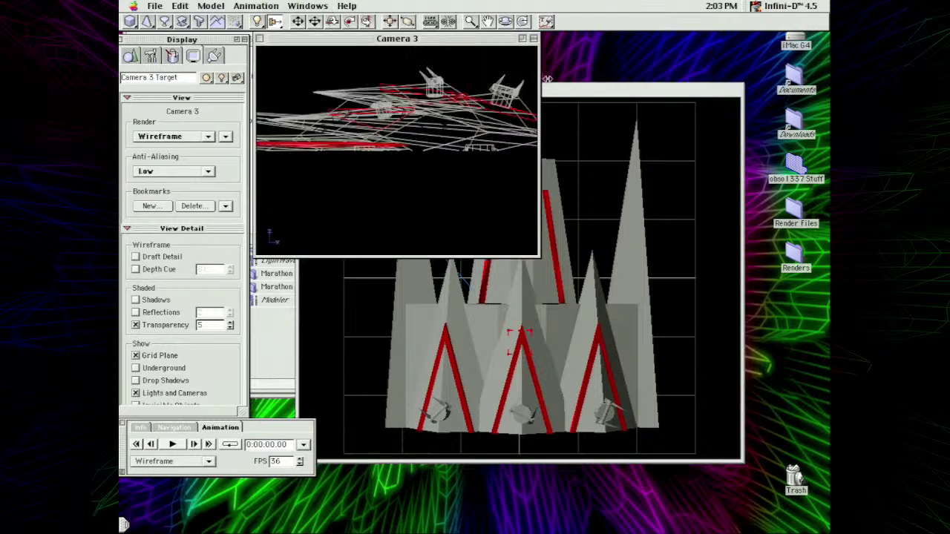
click(522, 38)
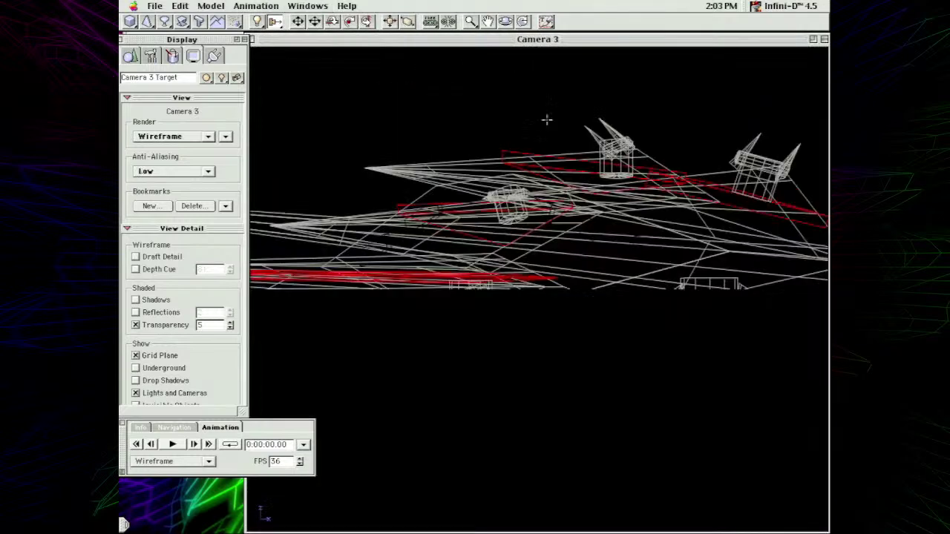
click(136, 369)
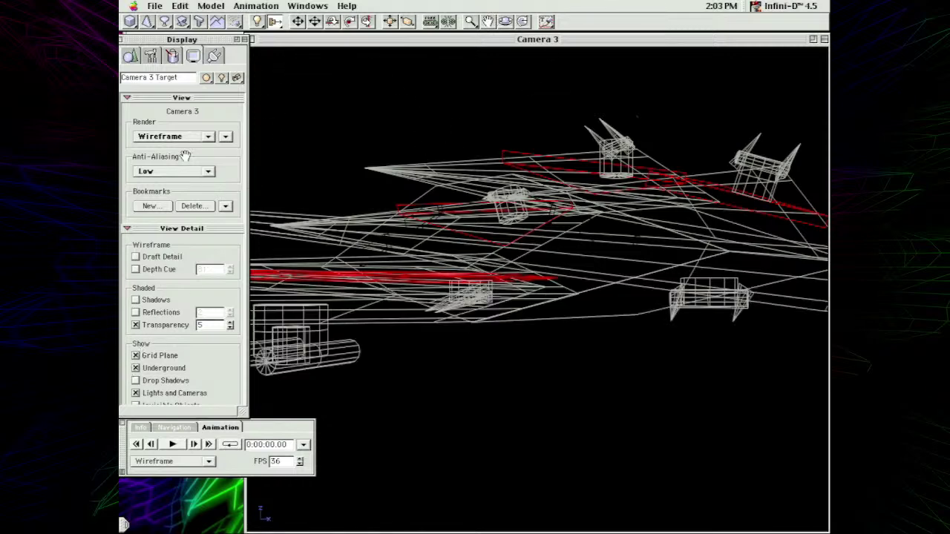
drag(174, 138, 180, 153)
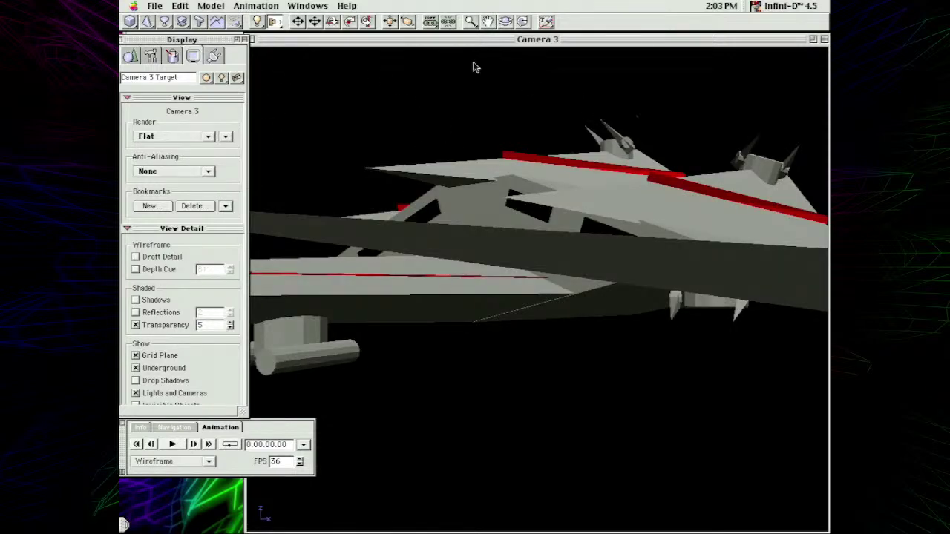
- Orbit and pull back Camera 3 to frame the whole ship from above its front, and render the view
click(505, 21)
mouse_move(487, 82)
mouse_down()
mouse_move(462, 250)
mouse_move(468, 218)
mouse_up()
click(174, 429)
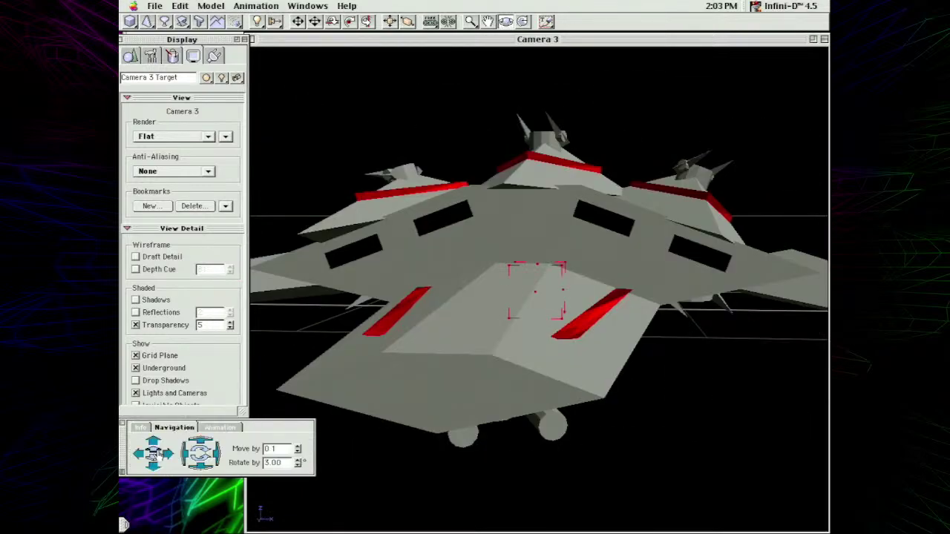
drag(153, 458, 153, 458)
mouse_move(680, 166)
mouse_down()
mouse_move(676, 173)
mouse_move(668, 161)
mouse_move(689, 197)
mouse_move(603, 211)
mouse_up()
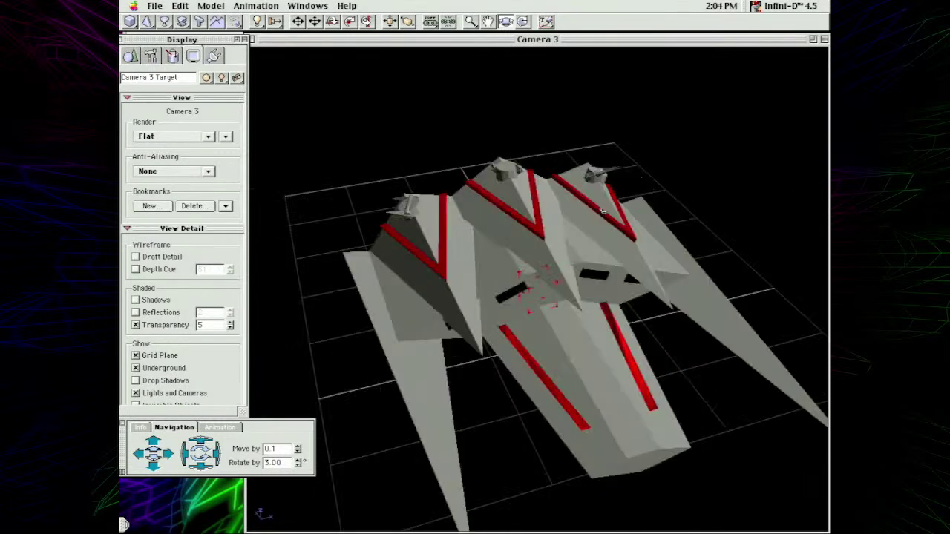
click(547, 21)
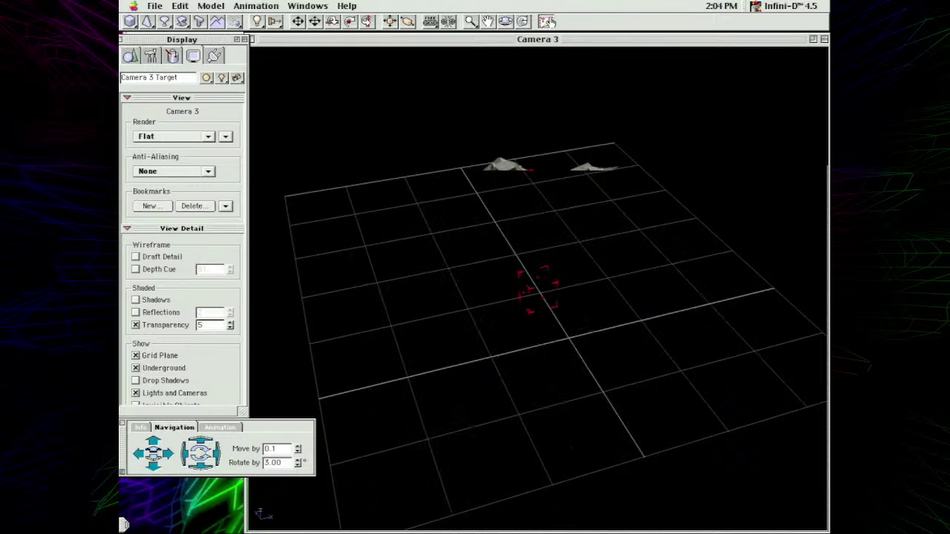
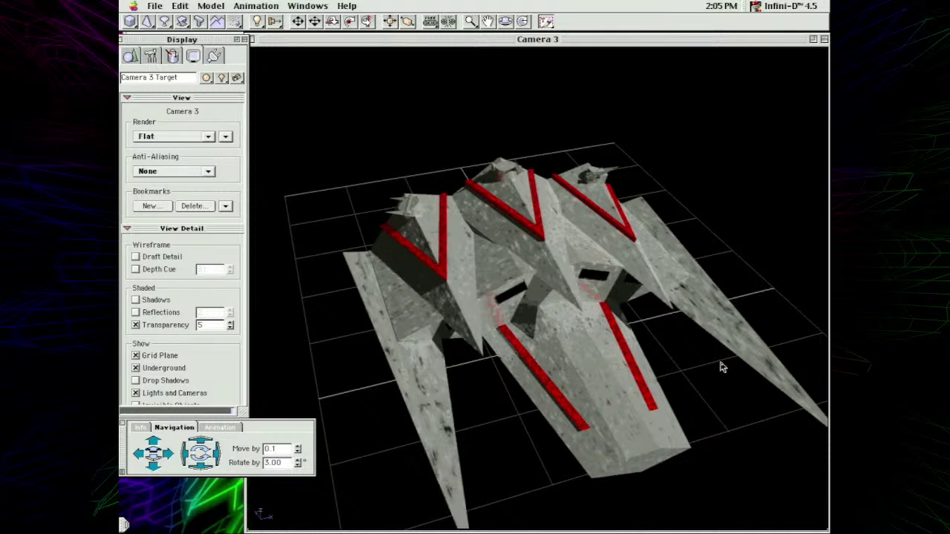
- Pan Camera 3 to shift the ship higher in the frame and set its shading to Phong
click(488, 21)
mouse_move(452, 272)
mouse_down()
mouse_move(431, 213)
mouse_move(420, 230)
mouse_up()
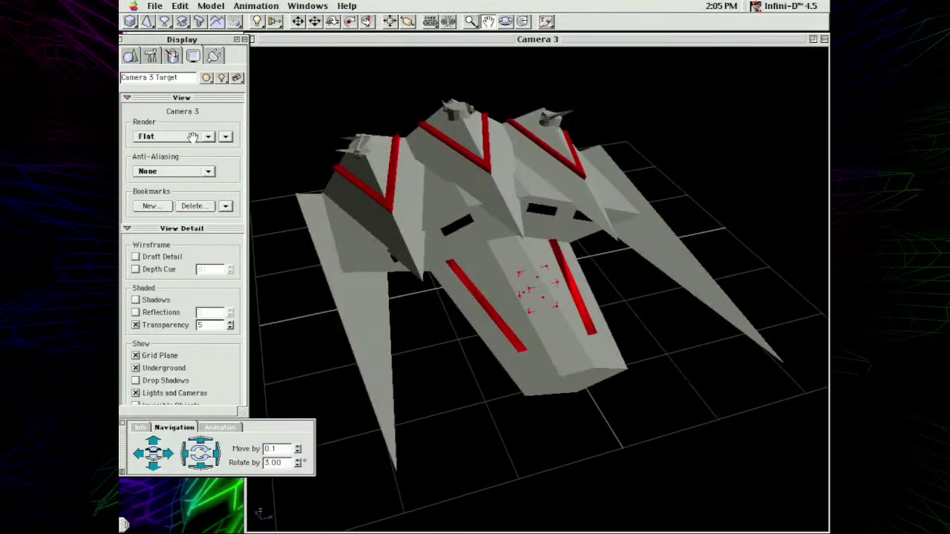
drag(193, 137, 192, 159)
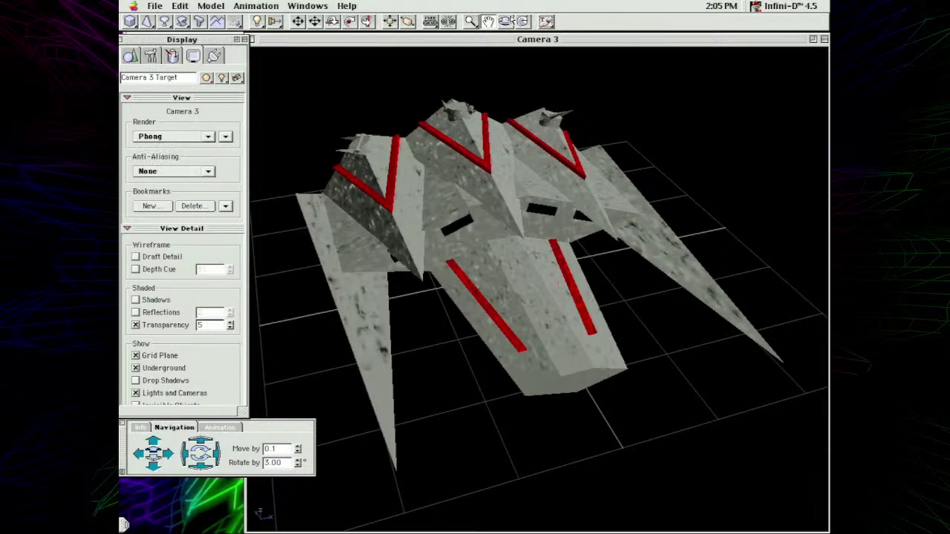
- Orbit the Phong-shaded Camera 3 view to a low angle on the ship and look through the scene's object list
click(505, 21)
drag(531, 290, 533, 230)
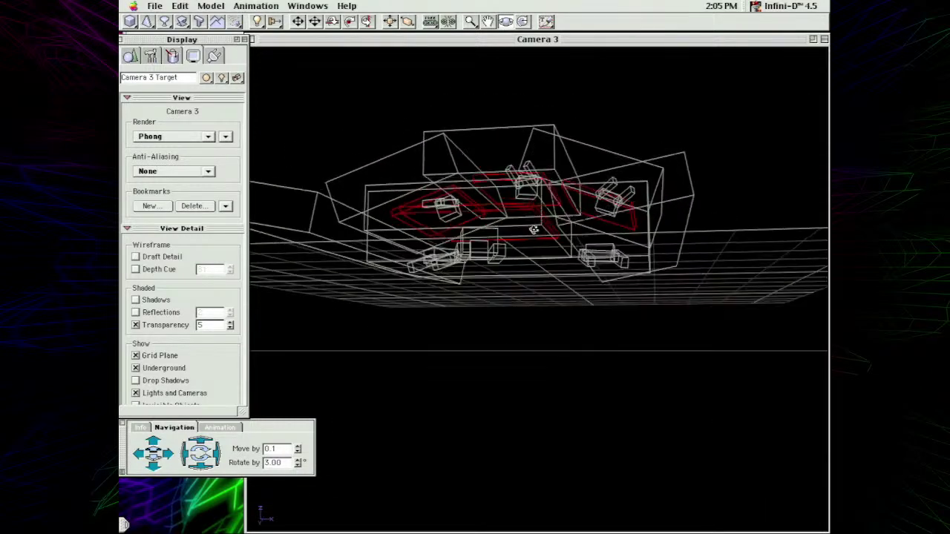
click(207, 78)
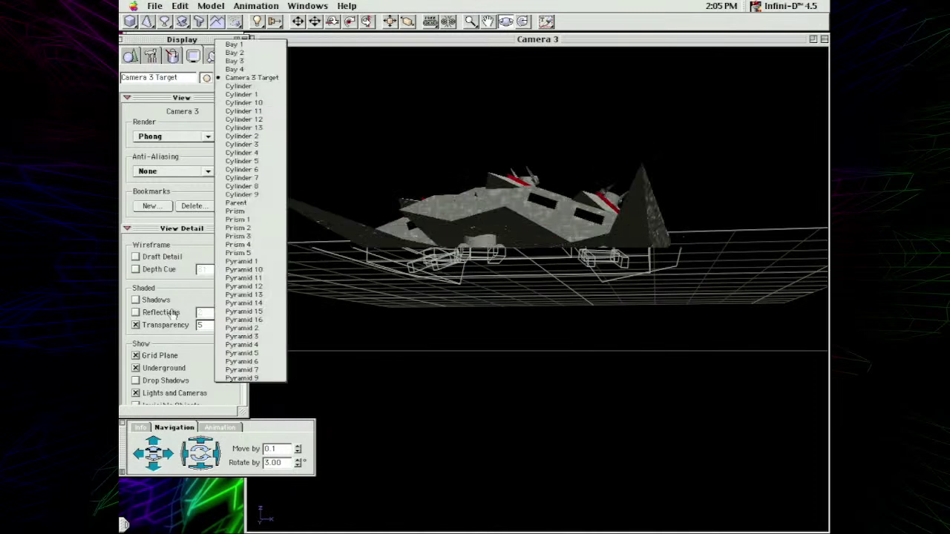
click(212, 235)
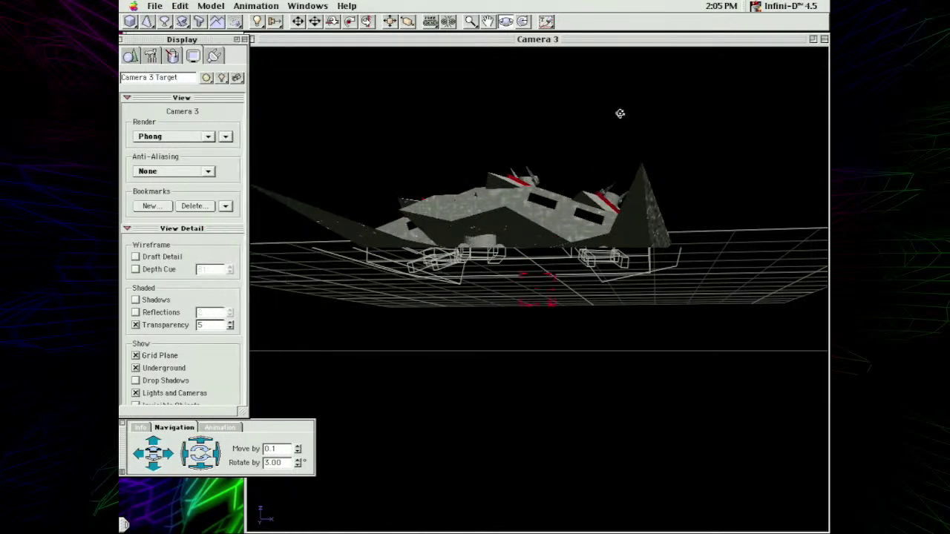
- Render the Camera 3 view and open the 07 - Voinian Frigate file from the Ships folder
click(545, 22)
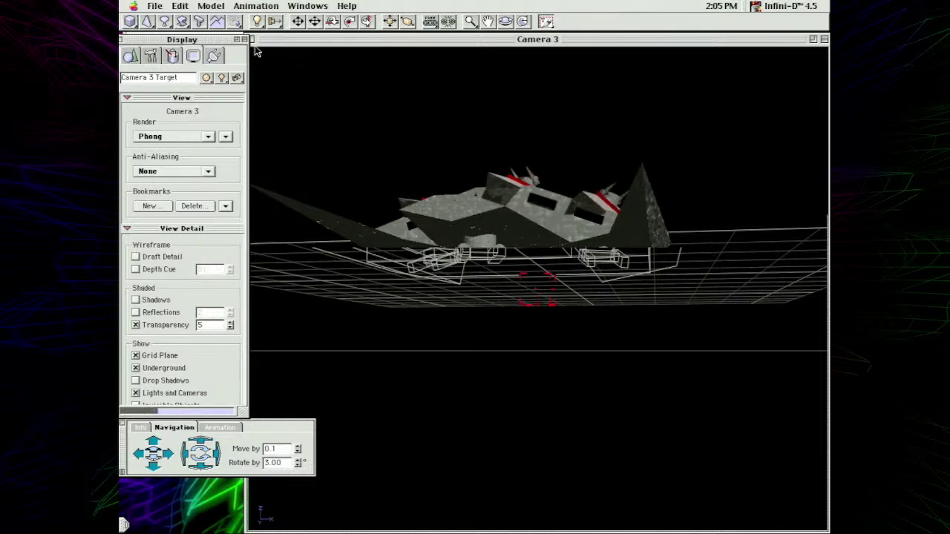
click(157, 6)
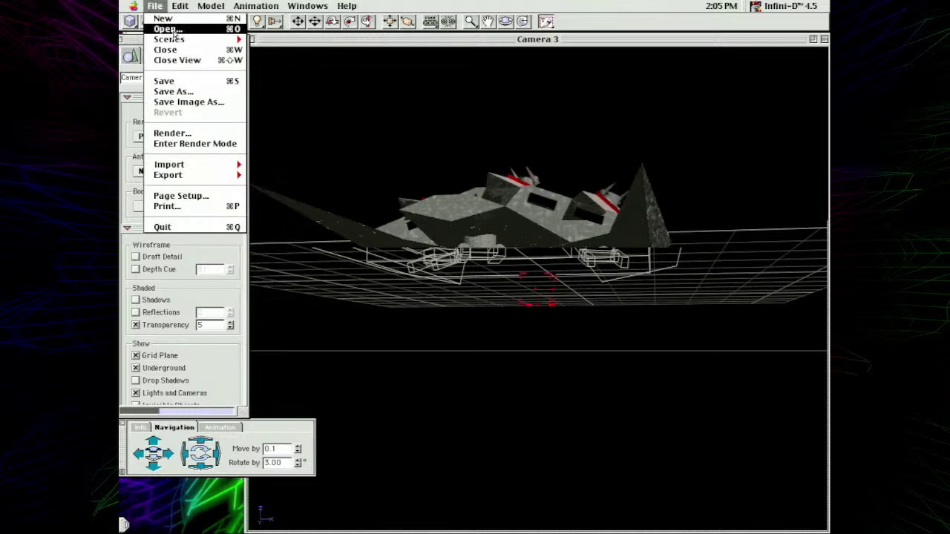
click(174, 31)
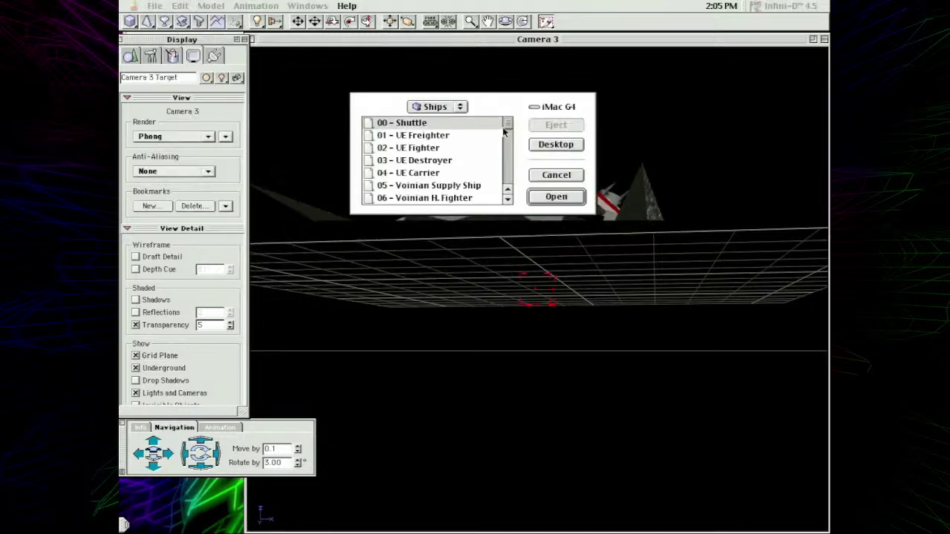
drag(507, 127, 510, 134)
click(460, 159)
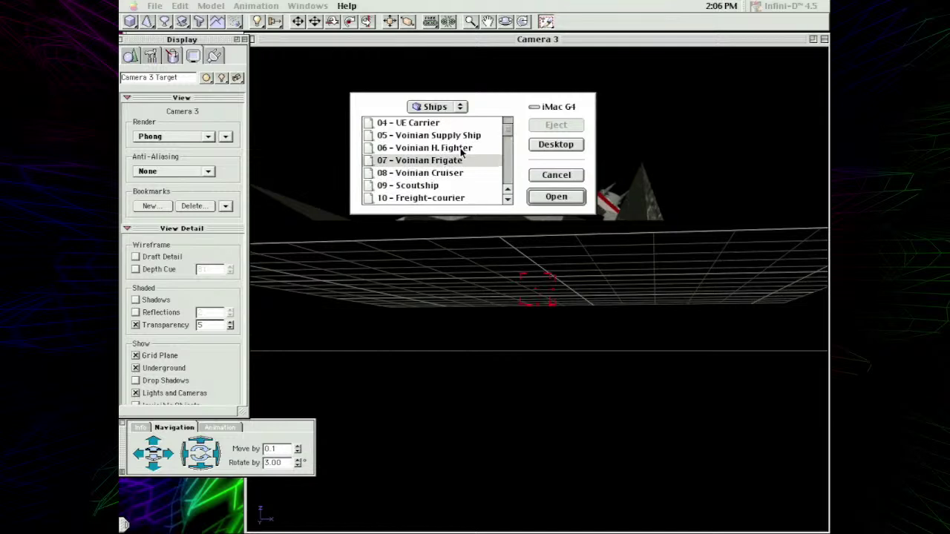
click(461, 148)
double_click(462, 160)
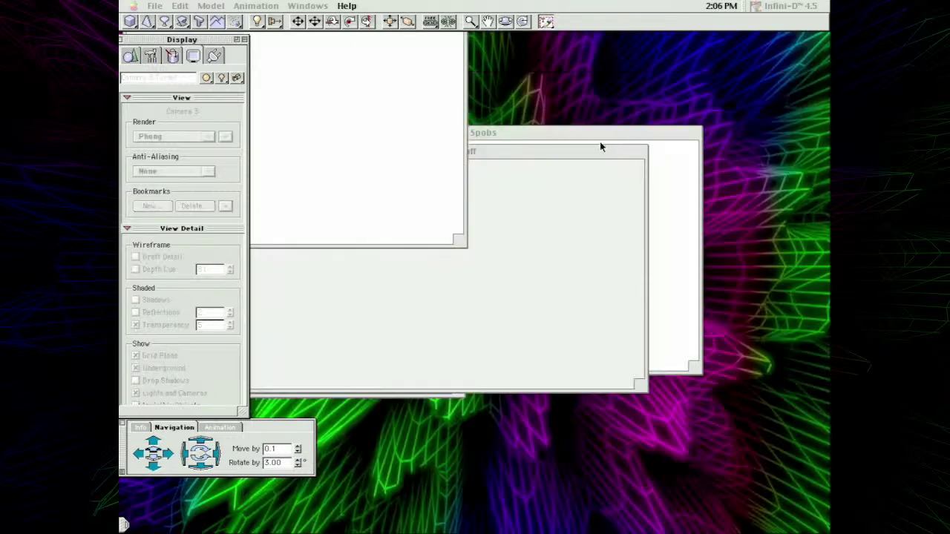
- Shade the frigate's Camera view with Phong and expand it to full window size
click(505, 38)
drag(647, 192, 769, 458)
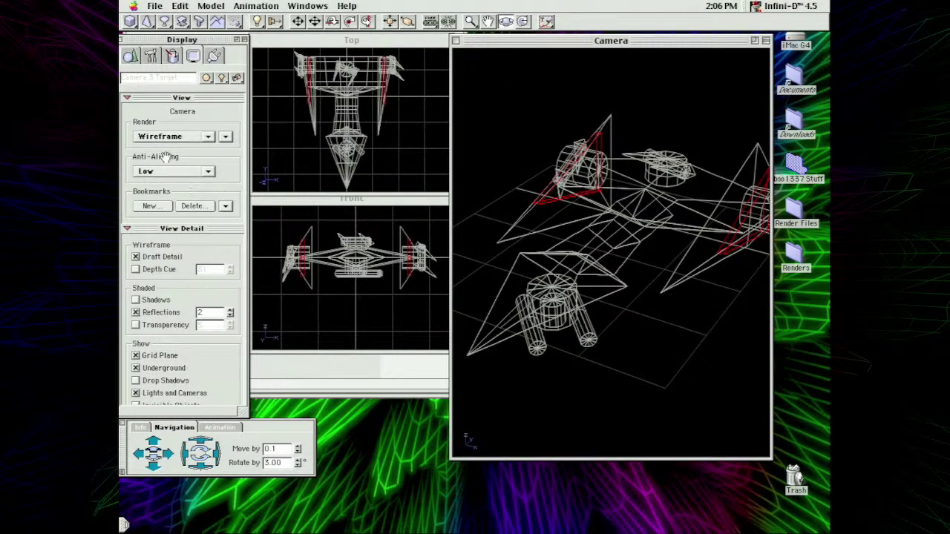
drag(171, 136, 171, 187)
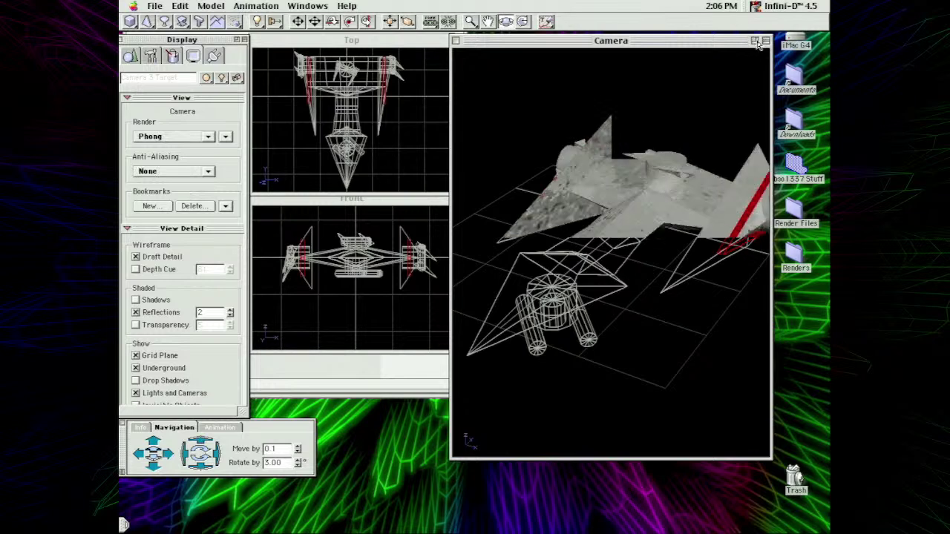
click(756, 41)
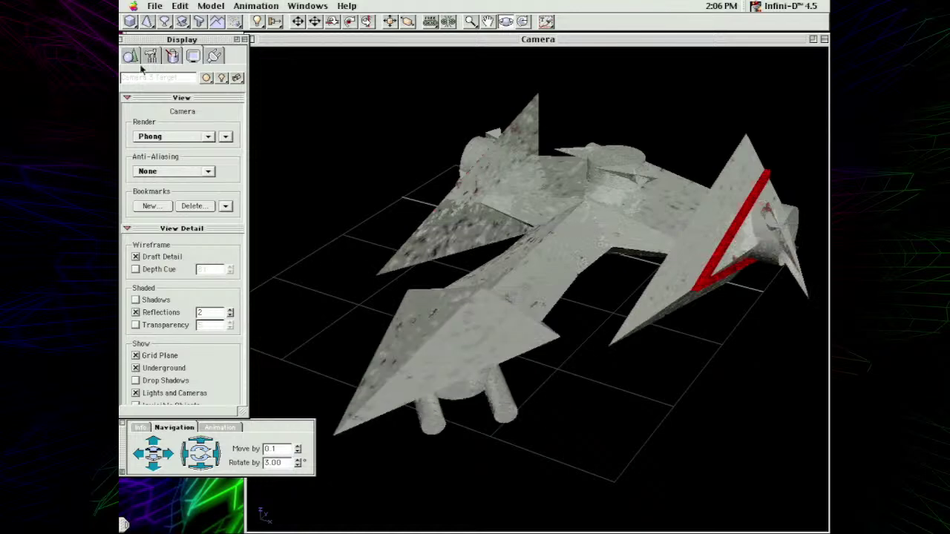
- Open the 09 - Scoutship file from the Ships folder
click(156, 5)
click(160, 33)
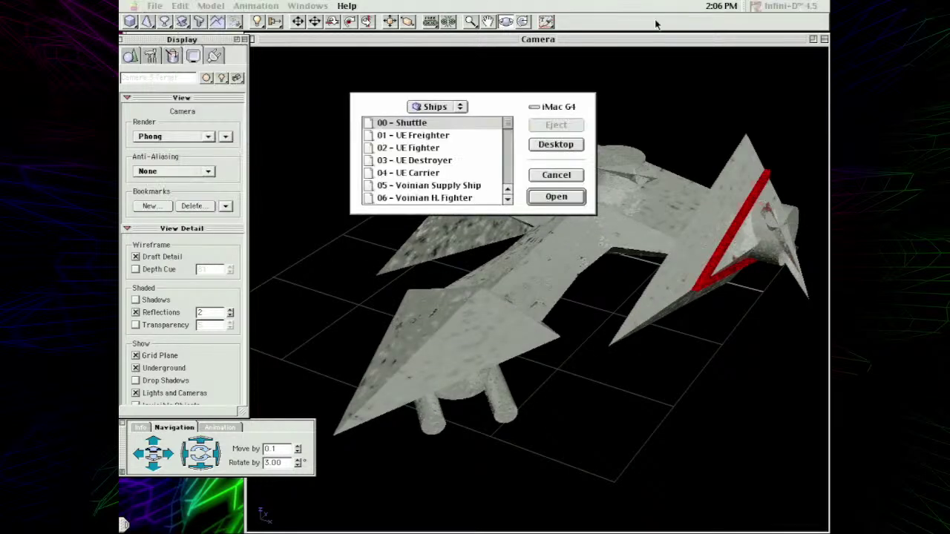
drag(509, 126, 509, 139)
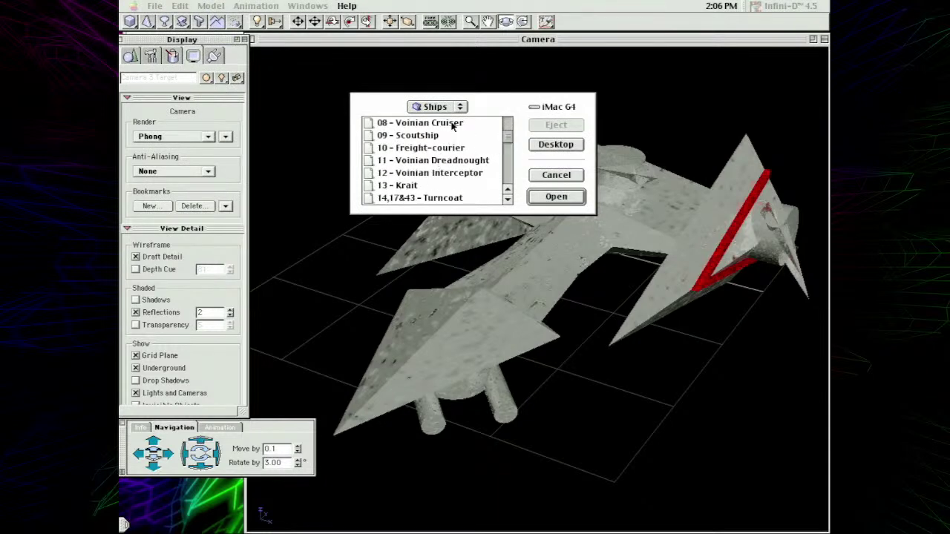
double_click(472, 135)
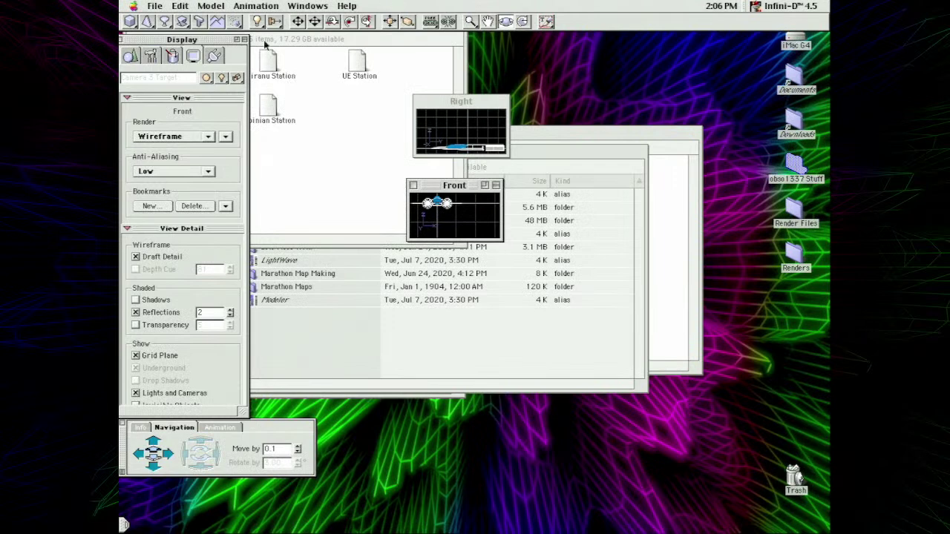
- Open the scoutship's Camera view and enlarge its window
click(307, 5)
mouse_move(334, 122)
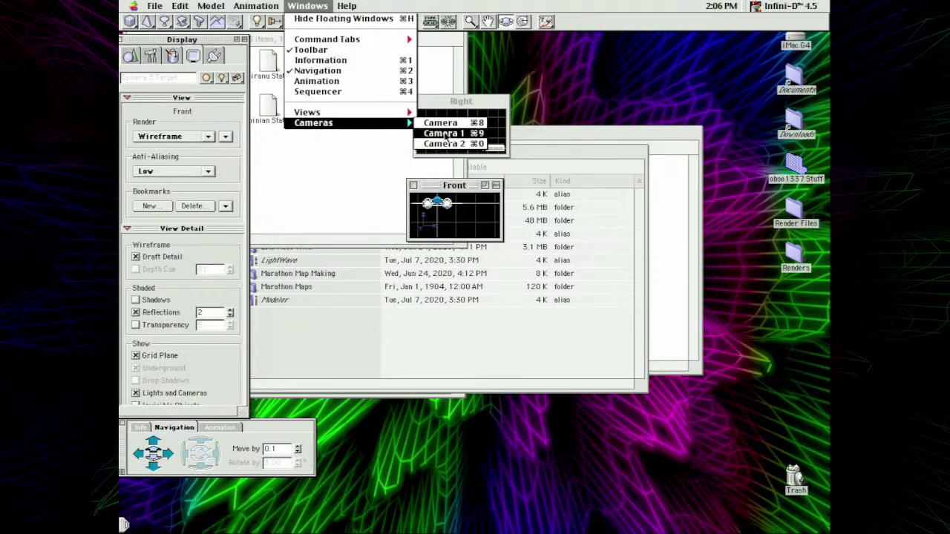
click(446, 133)
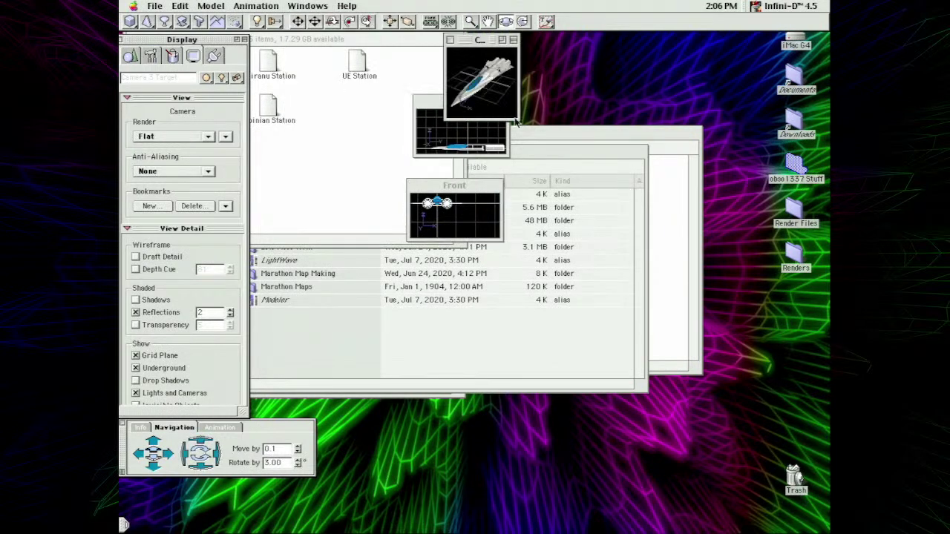
mouse_move(518, 123)
mouse_down()
mouse_move(659, 196)
mouse_move(829, 370)
mouse_up()
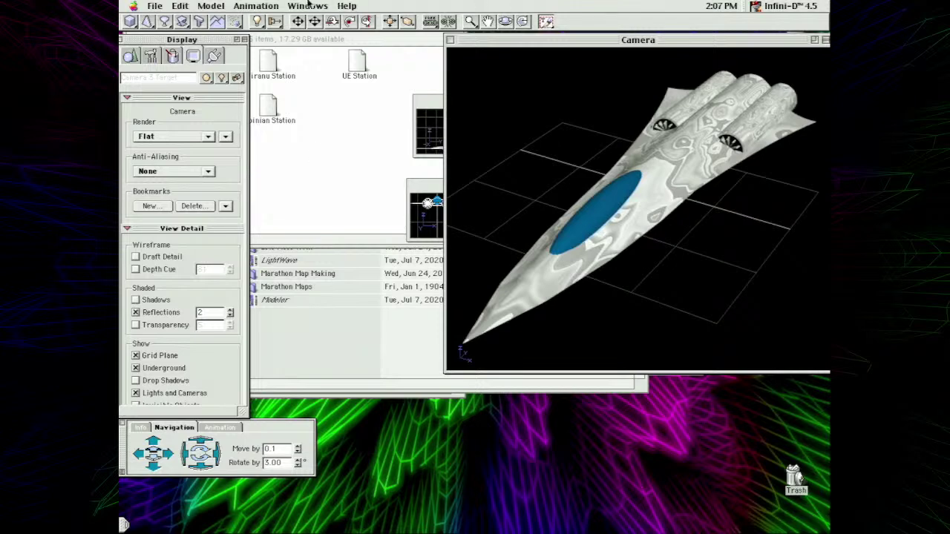
- Play the scoutship's animation in the Camera view
click(157, 5)
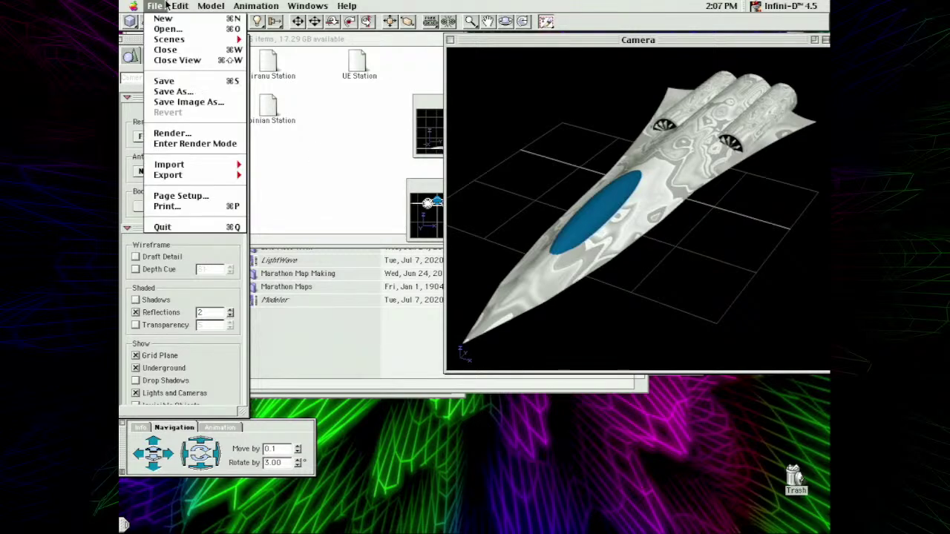
click(167, 5)
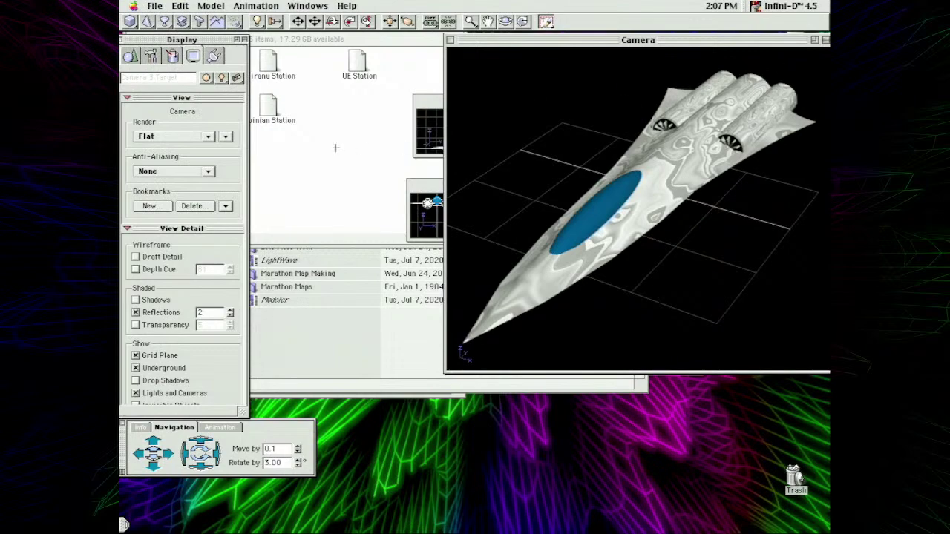
click(506, 21)
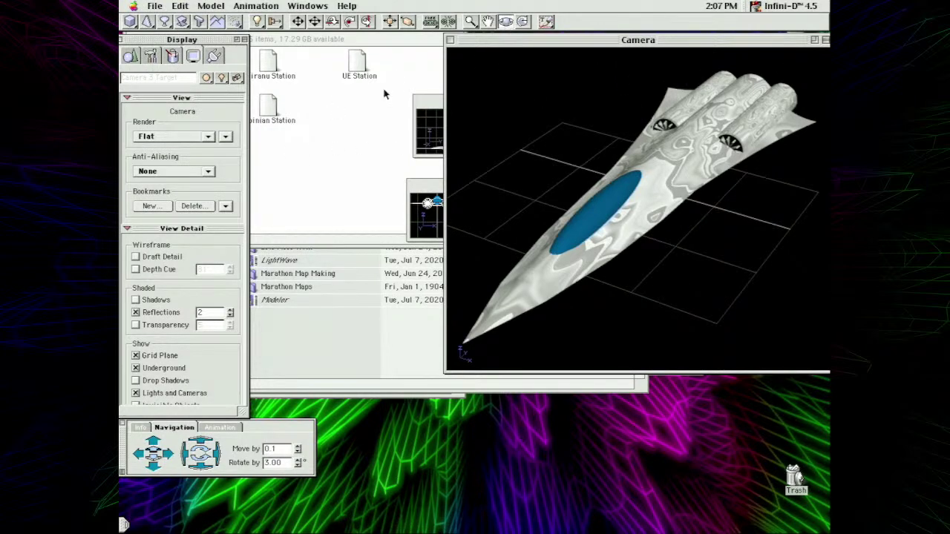
click(215, 427)
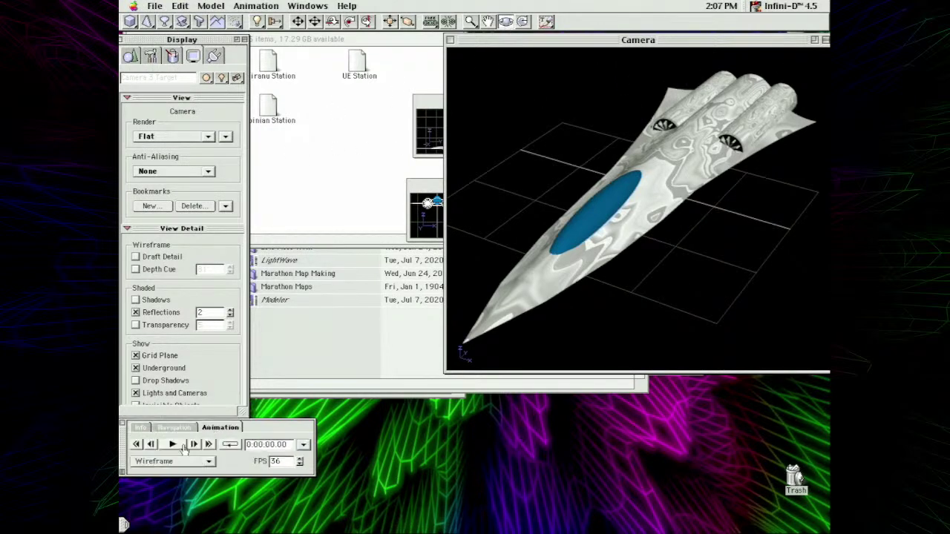
click(175, 444)
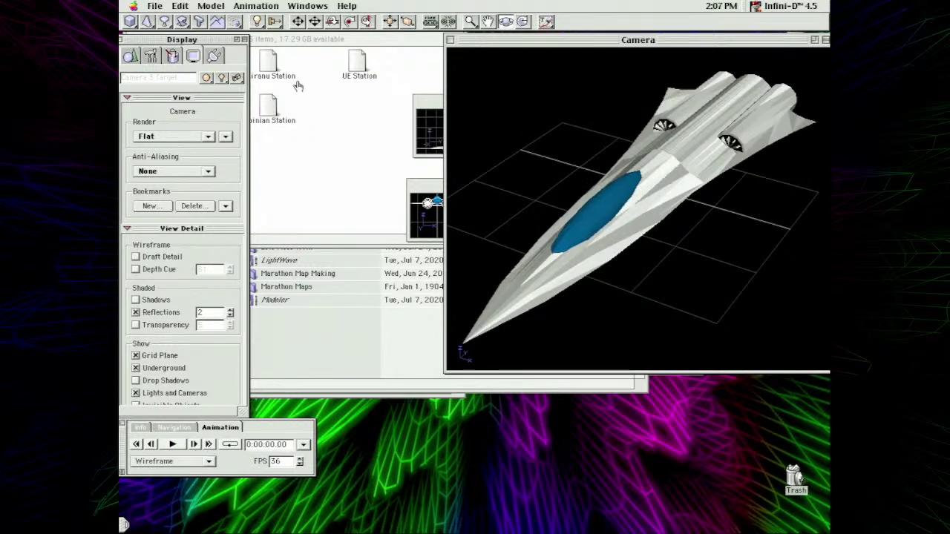
- Move the animation to 0:00:00.17 in the Sequencer and pan the Camera view to bring the ship's engines into frame
click(306, 5)
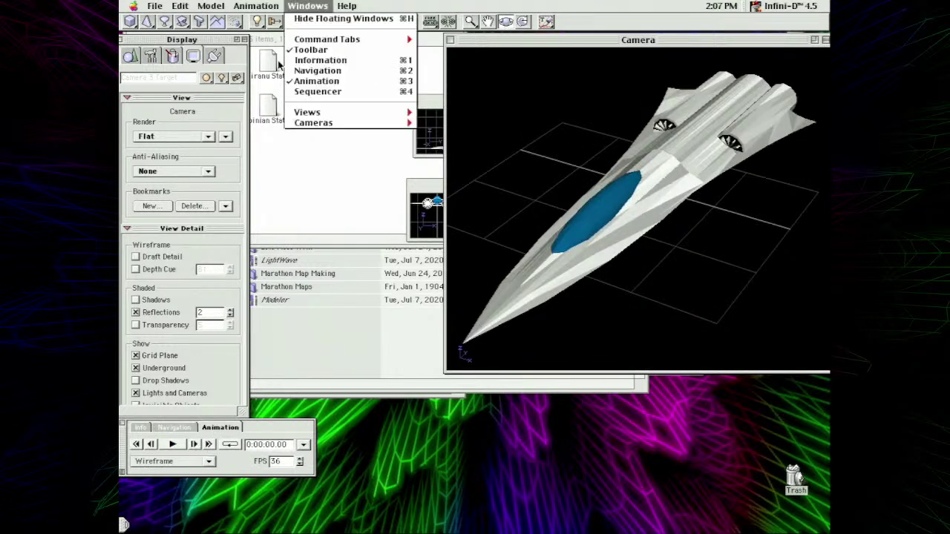
click(315, 92)
drag(423, 37, 454, 450)
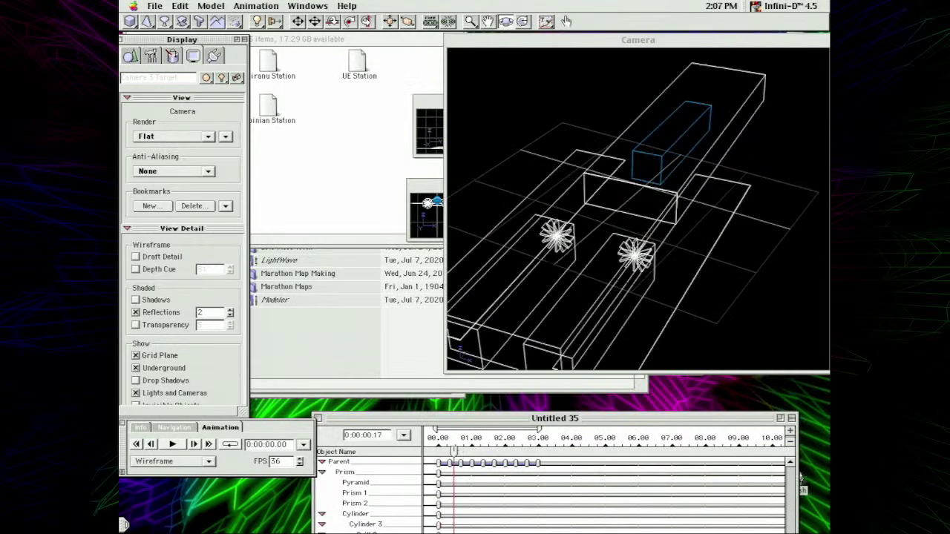
click(487, 20)
drag(460, 223, 511, 157)
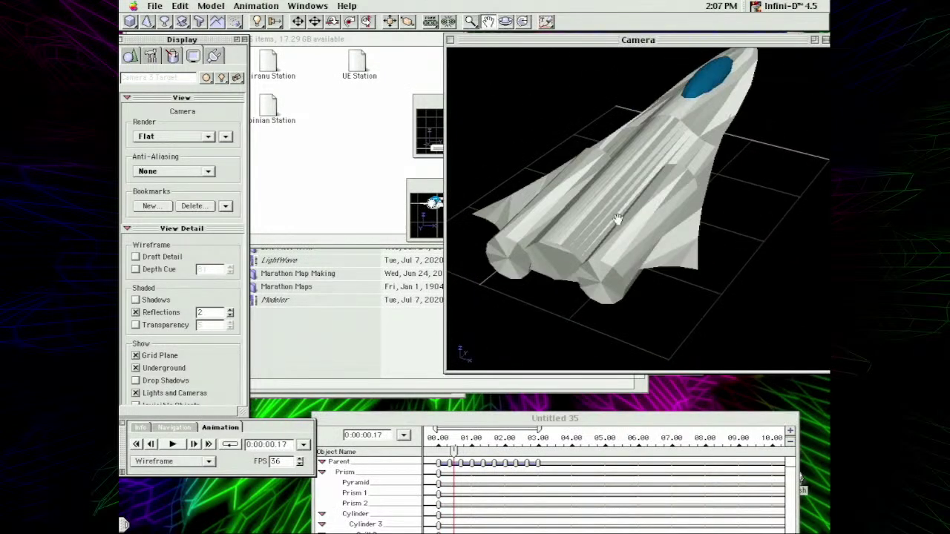
- Open the 10 - Freight-courier file from the Ships folder
click(154, 5)
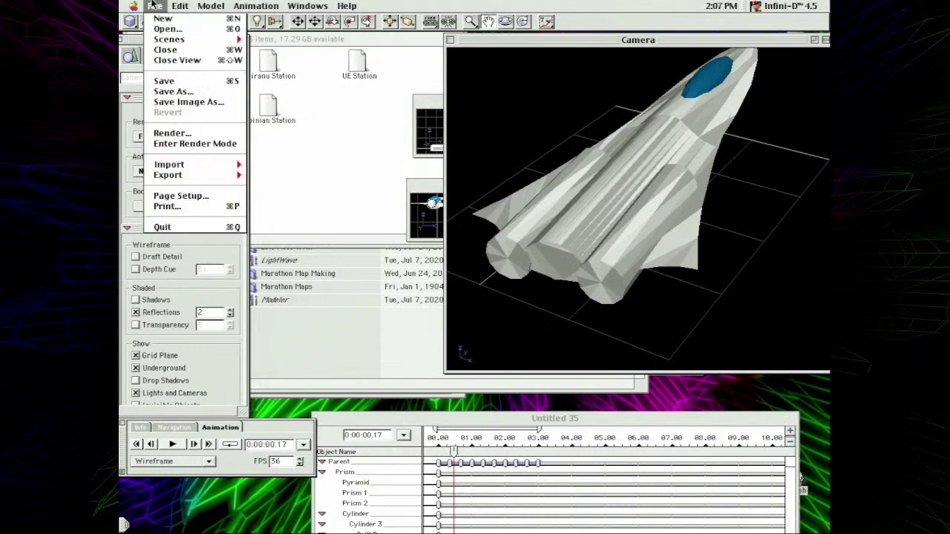
click(160, 39)
drag(507, 199, 507, 200)
double_click(444, 147)
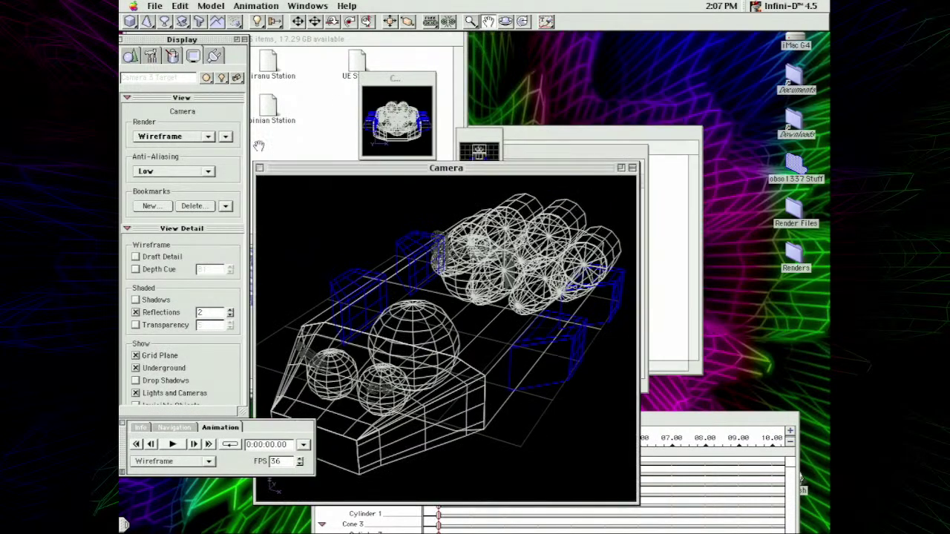
- Set the freight-courier's Camera view to Phong shading, move its window clear of the Sequencer and render it
drag(176, 137, 173, 170)
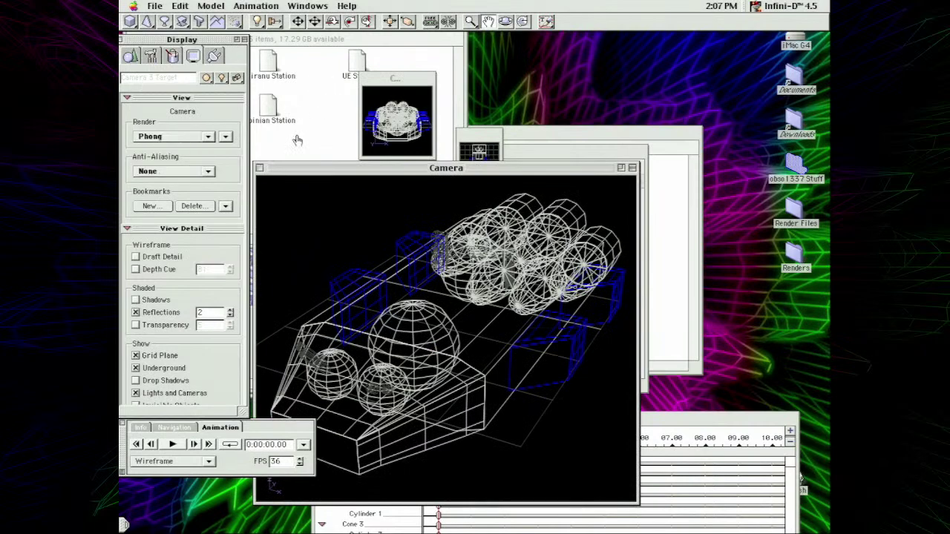
drag(297, 169, 398, 74)
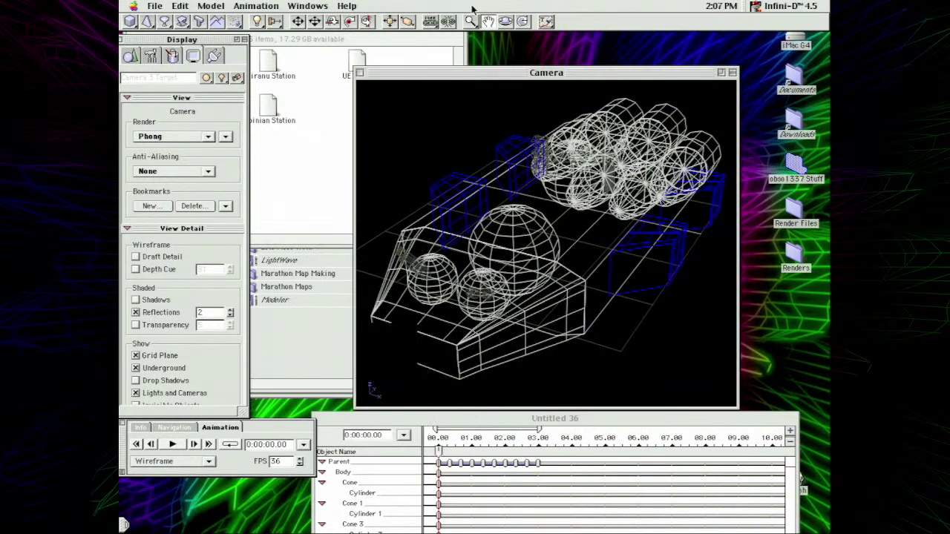
click(543, 21)
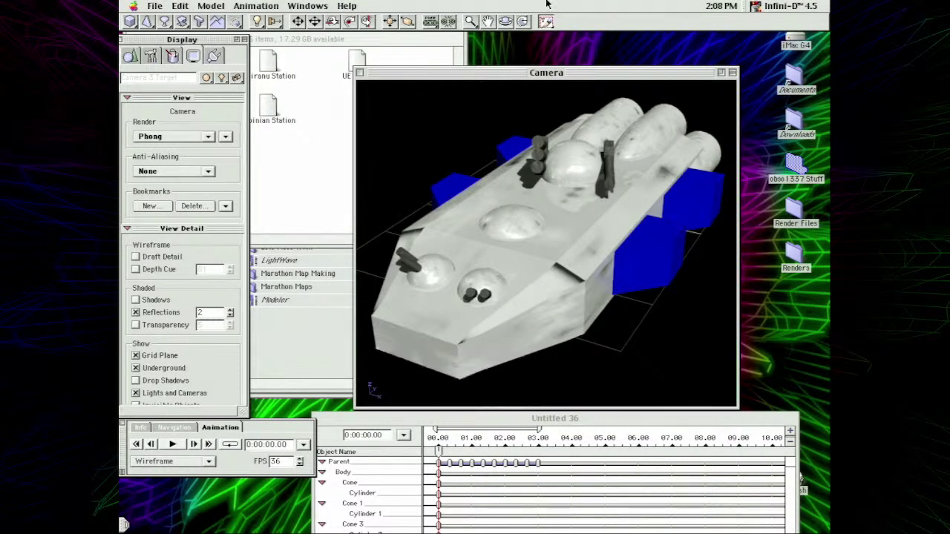
- Open the 11 - Voinian Dreadnought file from the Ships folder
click(165, 21)
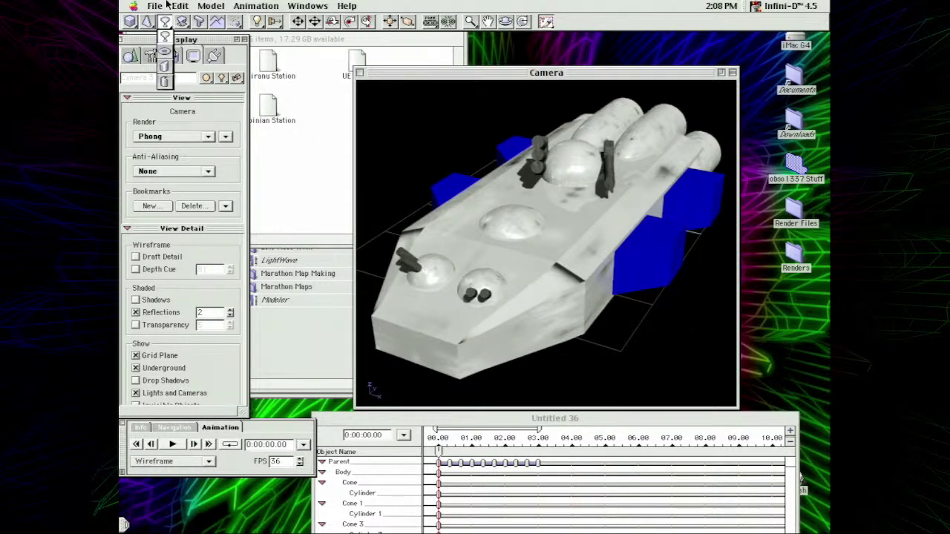
click(156, 5)
click(167, 30)
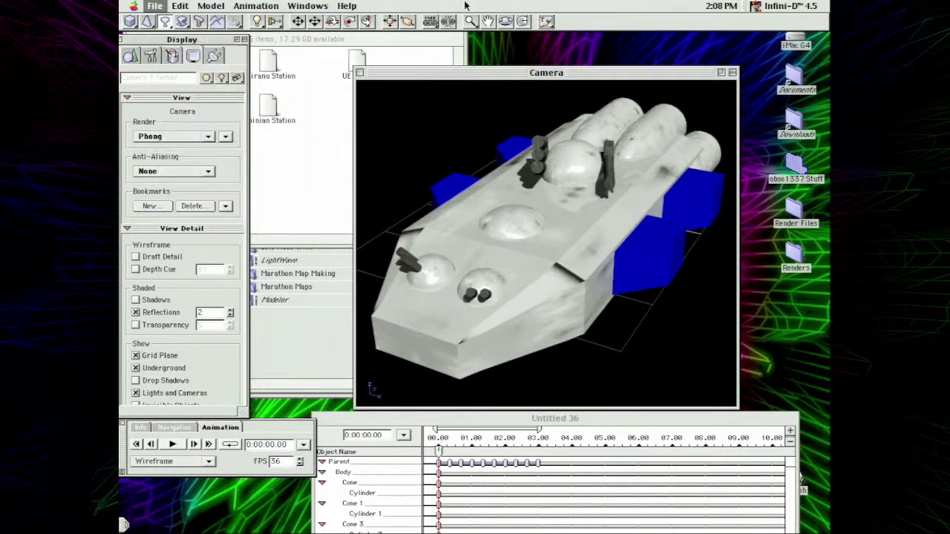
click(508, 198)
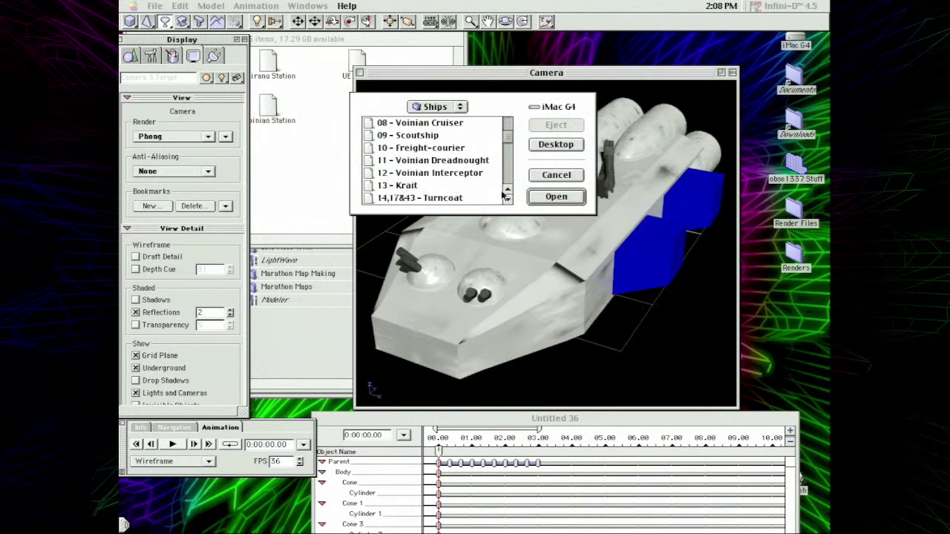
click(486, 160)
click(572, 195)
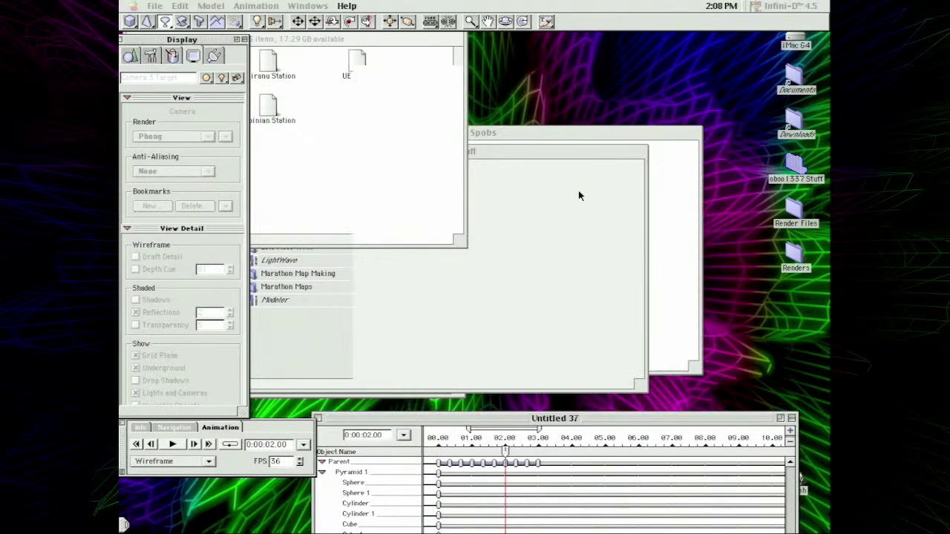
- Open the dreadnought's Camera view, then reposition and enlarge its window above the Sequencer
click(307, 6)
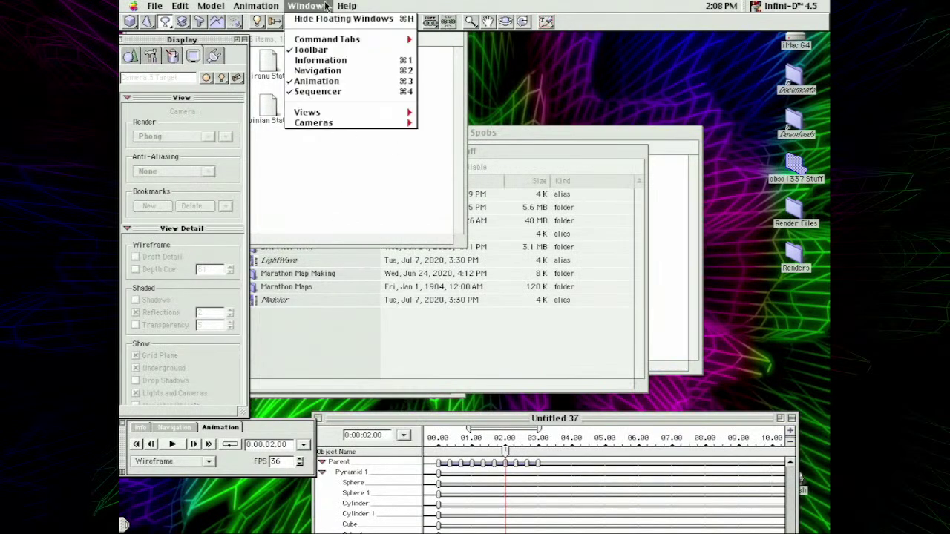
mouse_move(397, 124)
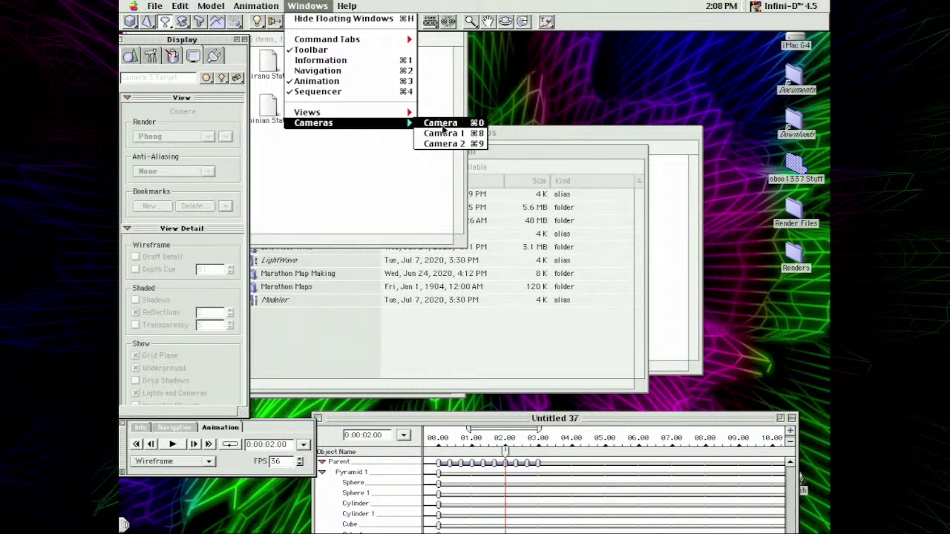
click(440, 122)
click(517, 40)
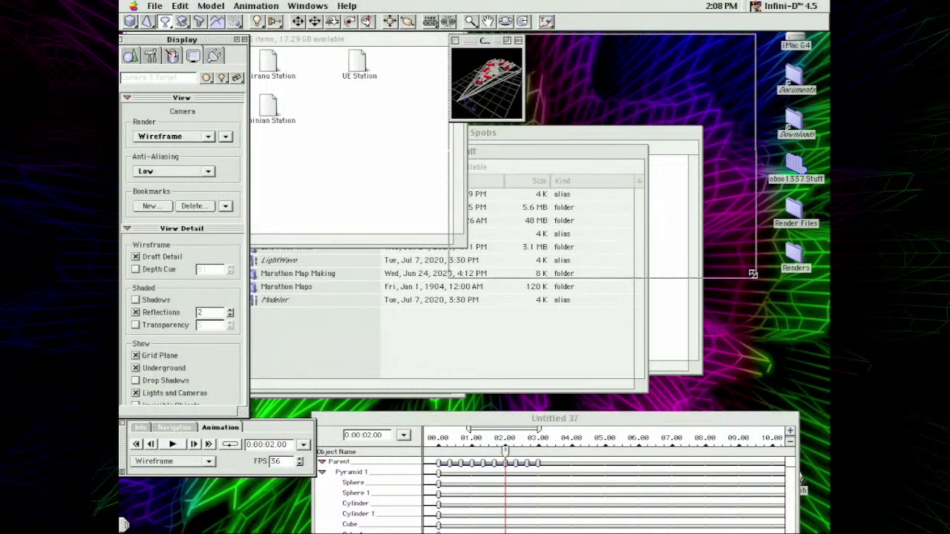
drag(673, 41, 501, 68)
drag(655, 405, 735, 425)
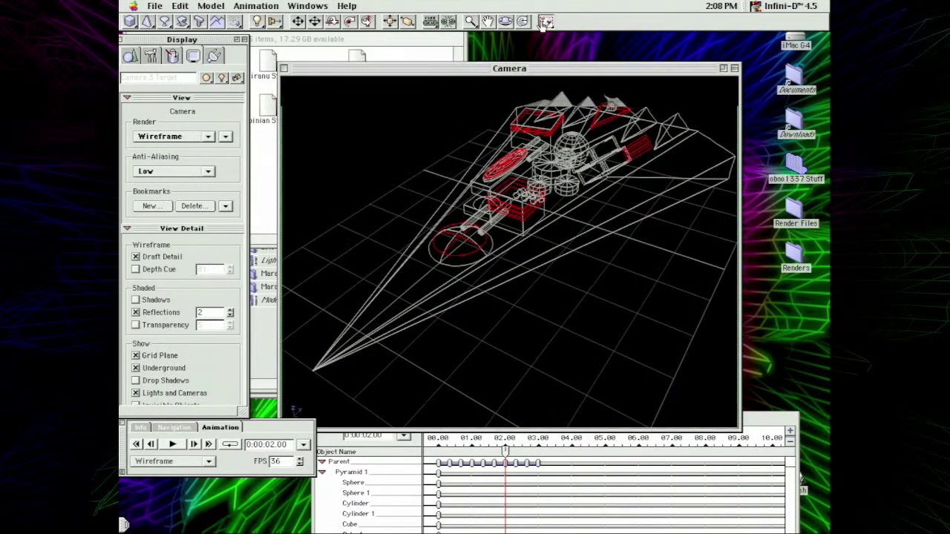
- Render the dreadnought in its Camera view
click(546, 23)
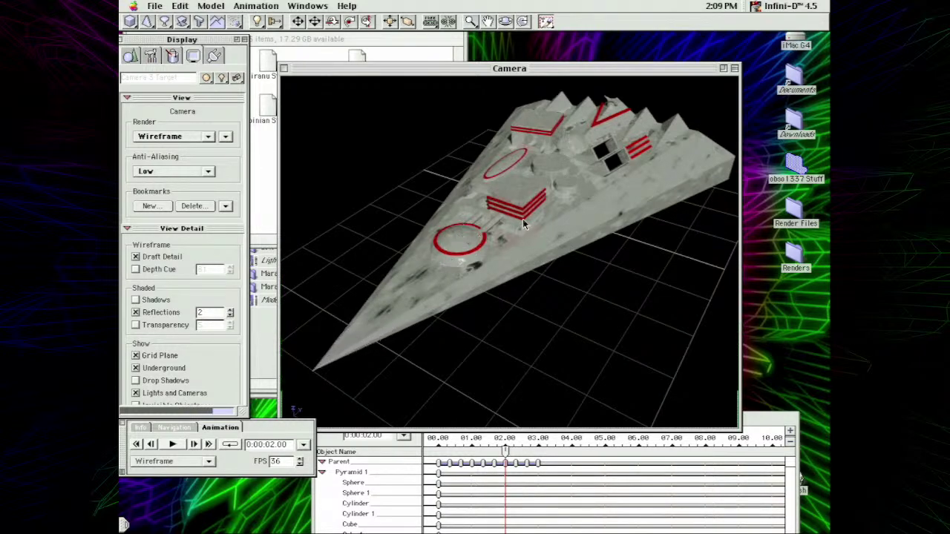
- Open the 12 - Voinian Interceptor file from the Ships folder
click(156, 5)
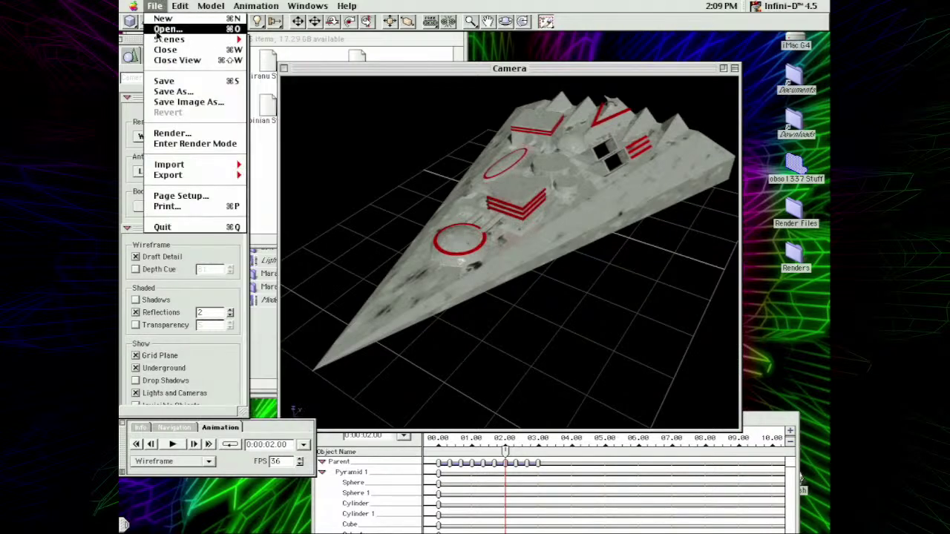
click(171, 28)
drag(507, 123, 510, 140)
double_click(482, 136)
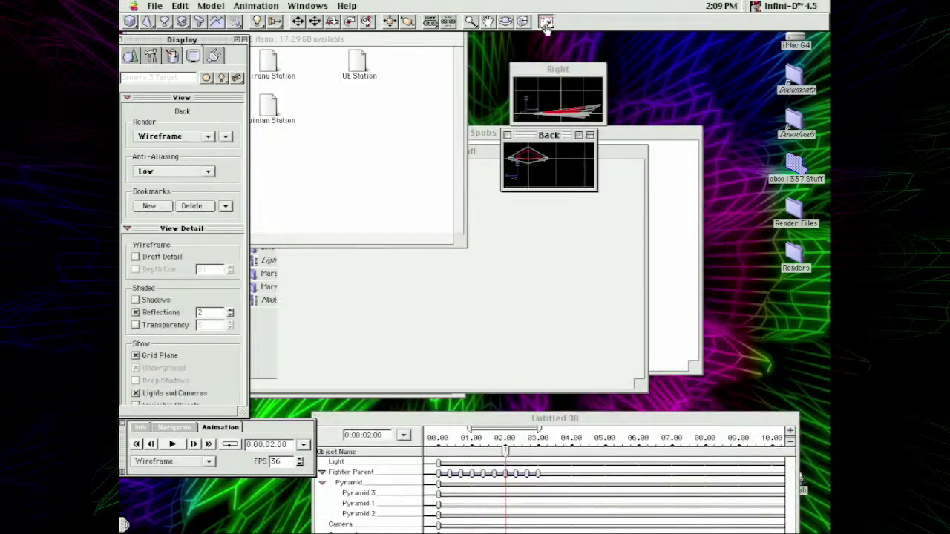
- Open the interceptor's Camera view, enlarge and reposition its window, and render it
click(308, 5)
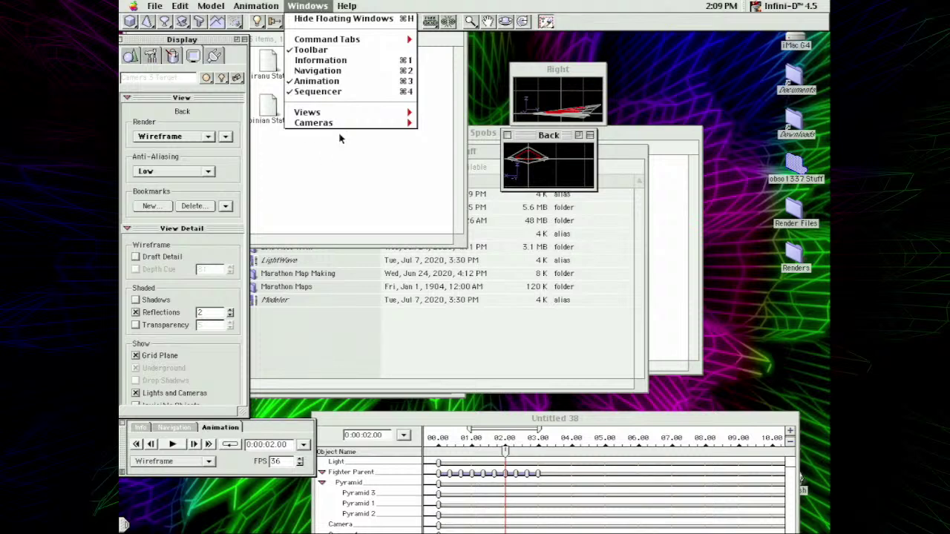
mouse_move(415, 123)
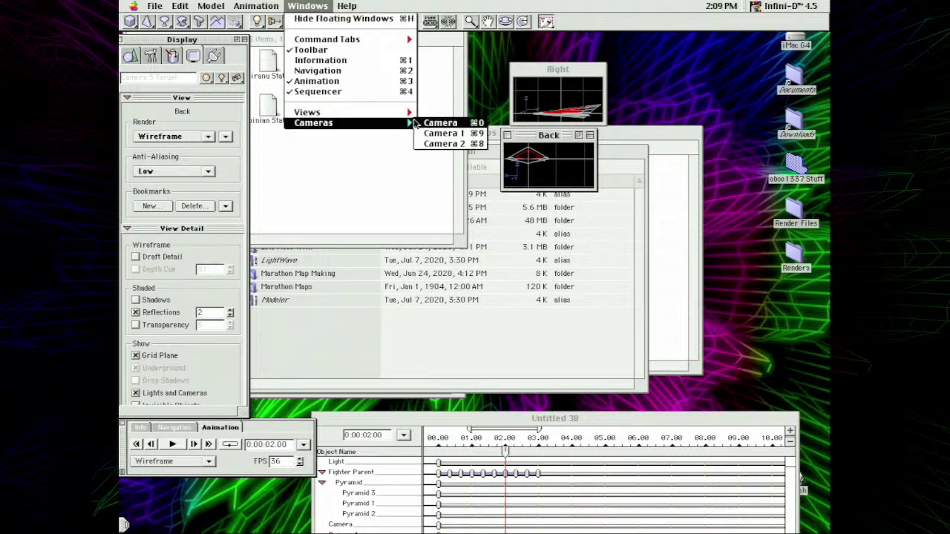
click(432, 123)
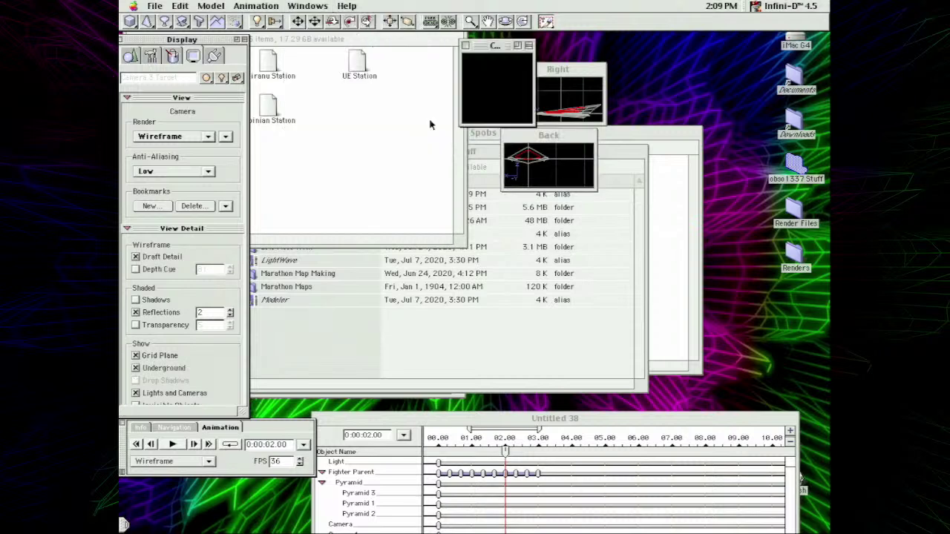
drag(531, 121, 803, 388)
drag(582, 84, 541, 110)
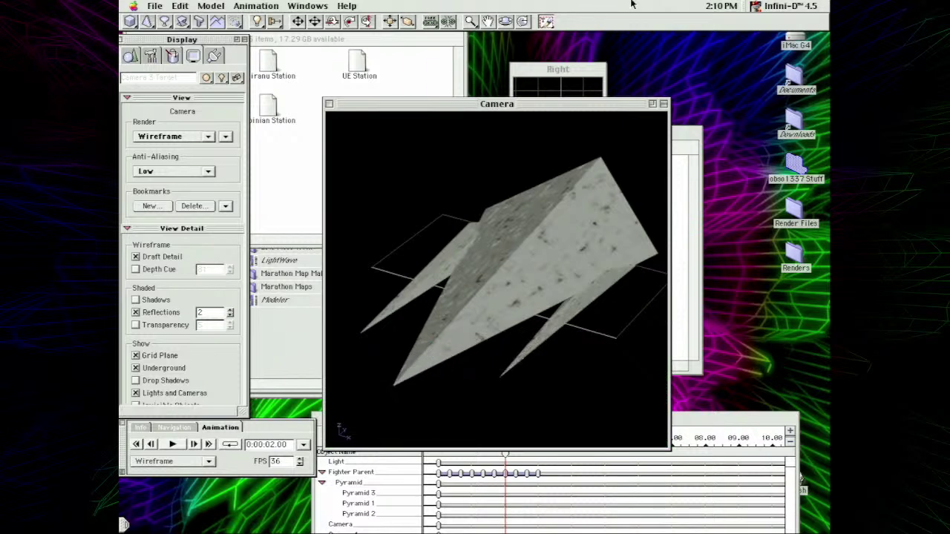
click(155, 6)
click(627, 31)
click(576, 74)
click(319, 6)
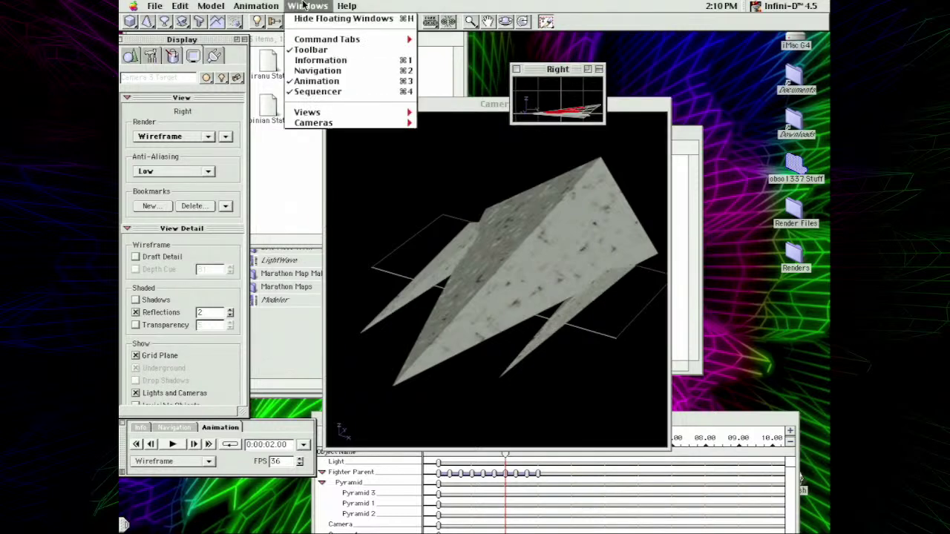
click(119, 141)
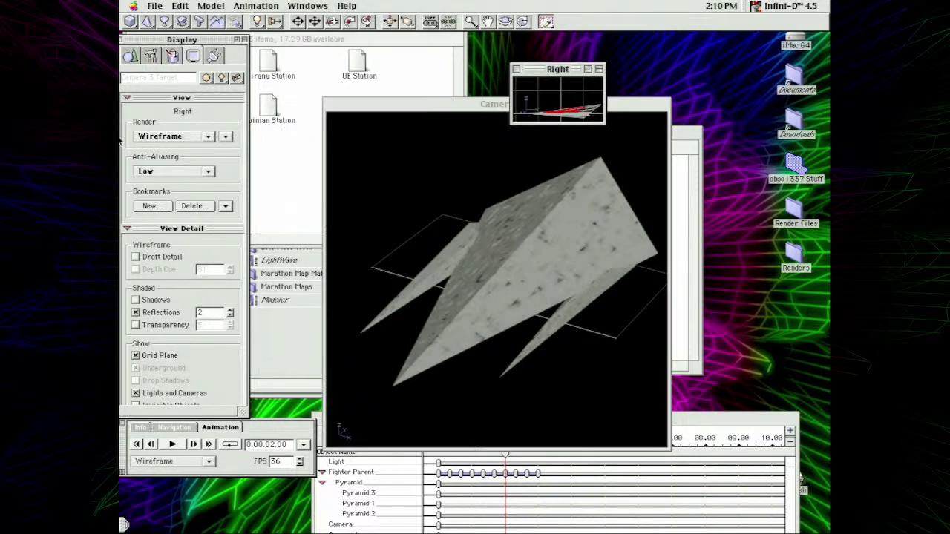
- Select the Pyramid 1 object and show its position, rotation and scale values
click(206, 78)
click(210, 82)
click(209, 77)
click(211, 86)
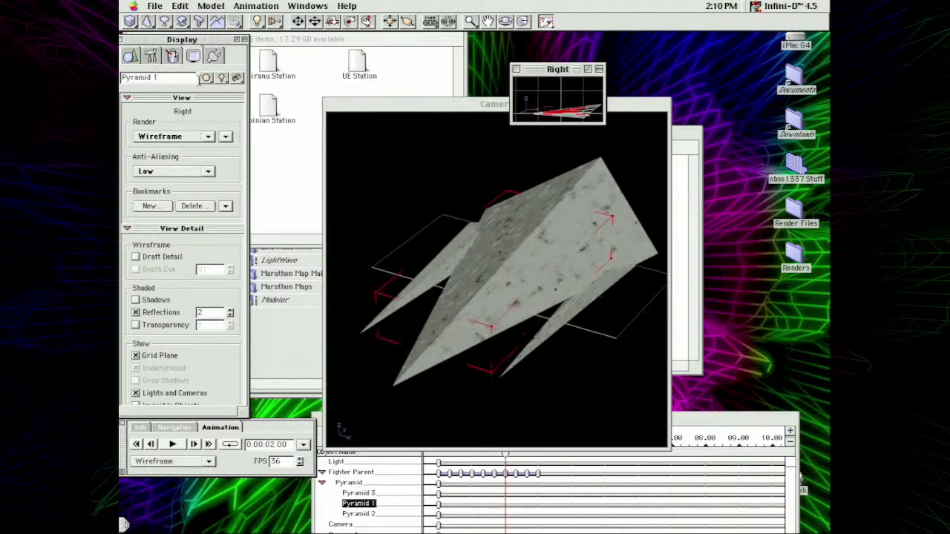
click(139, 428)
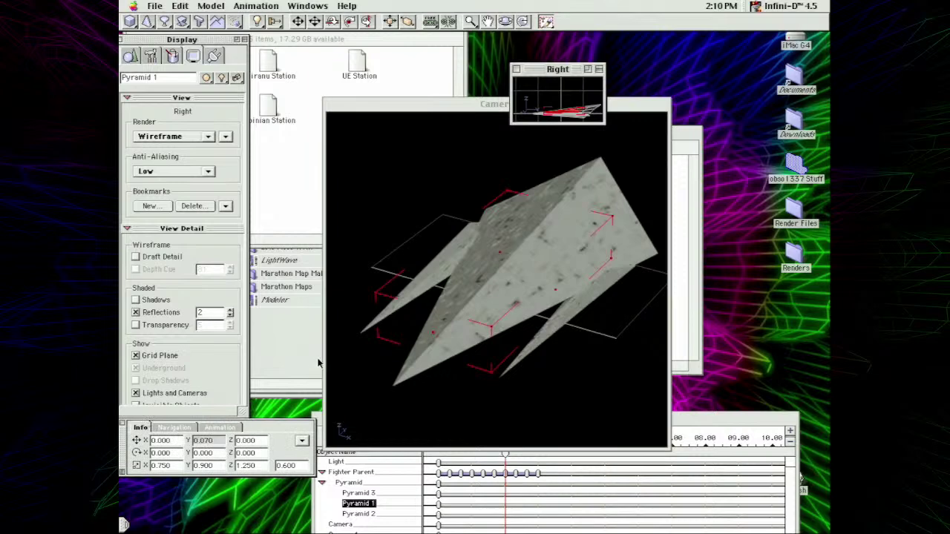
- Try a Z position of 70 for Pyramid 1 and undo it
text(70)
key(Return)
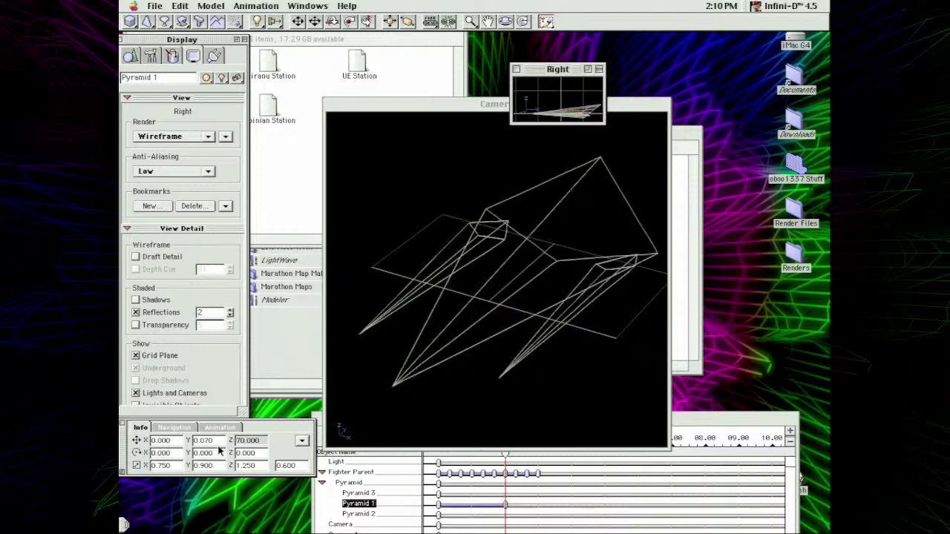
key(super+z)
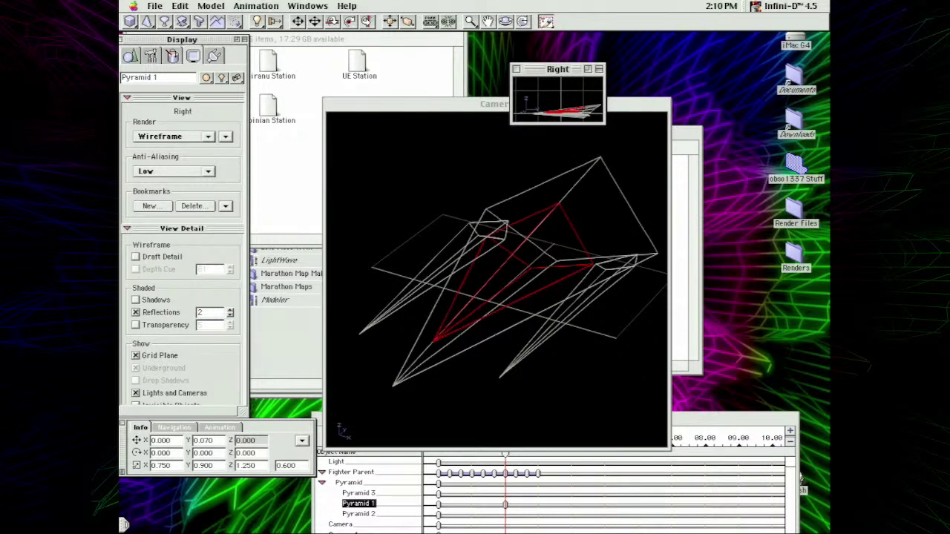
- Set the Z position of Pyramid 1 to 0.1
text(.1)
key(Return)
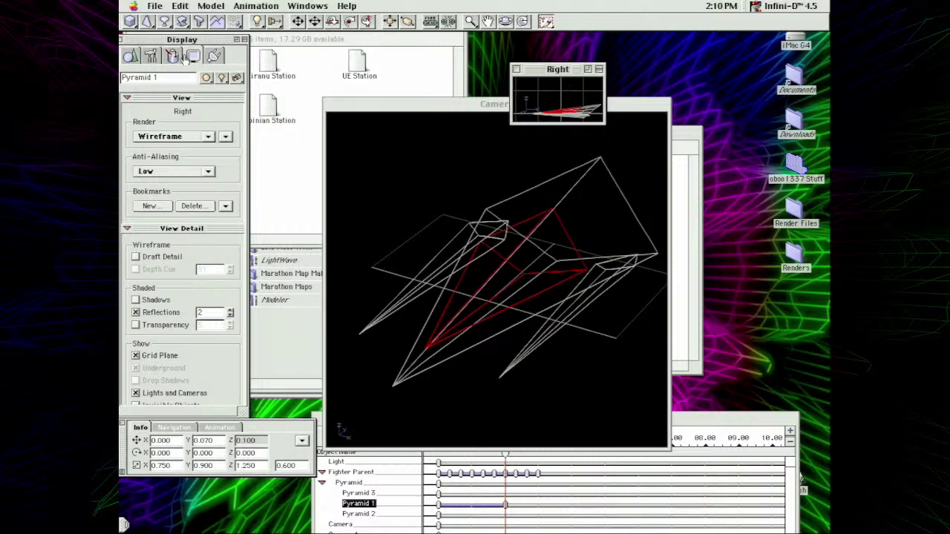
- Set the interceptor's Right view and its Camera view to Phong shading
click(209, 136)
click(212, 152)
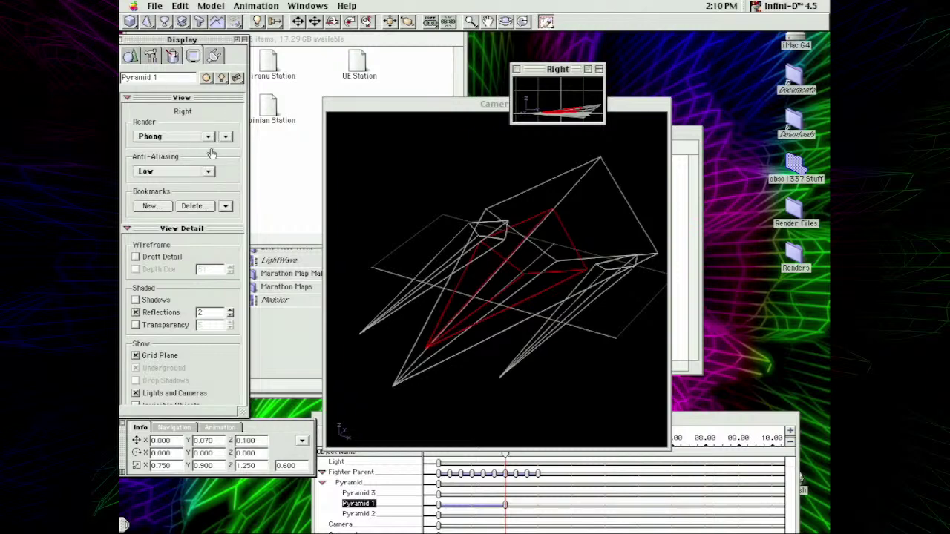
click(434, 104)
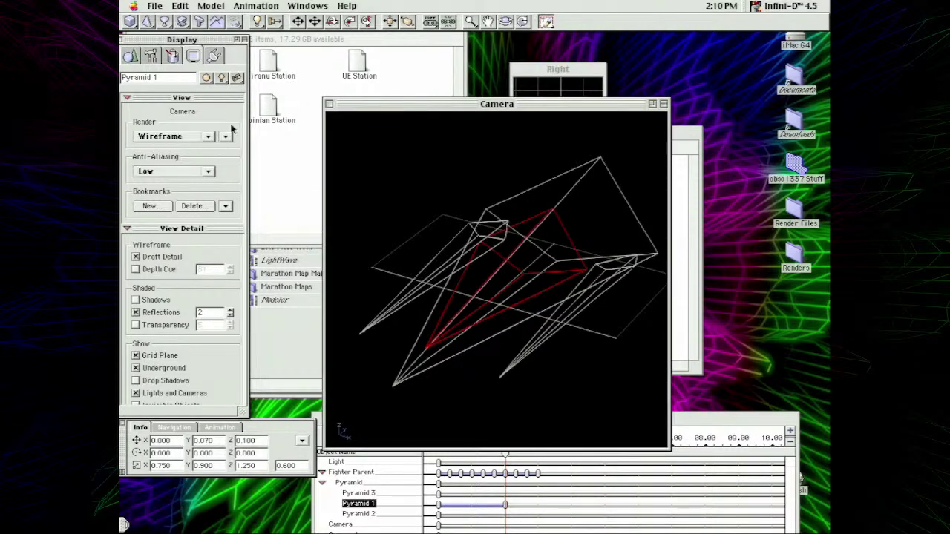
click(187, 129)
click(182, 170)
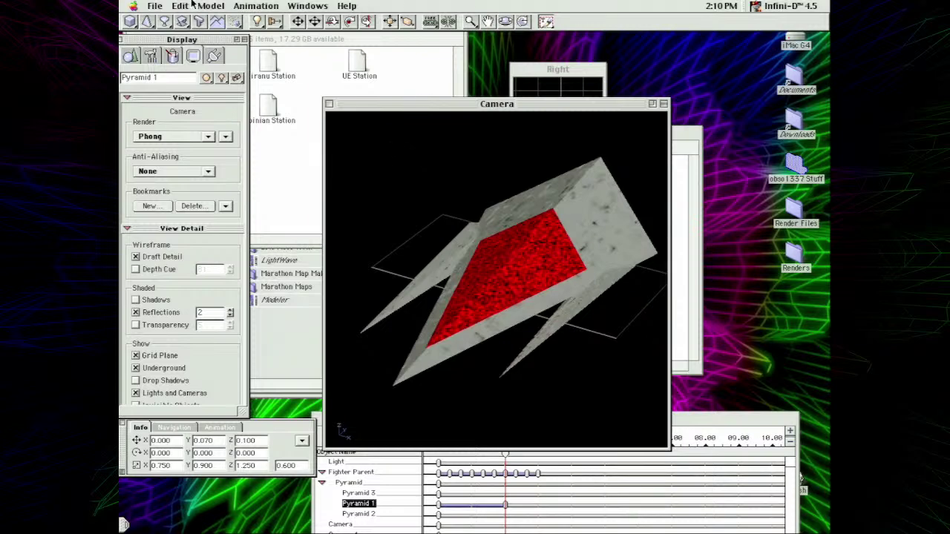
- Open the 13 - Krait file from the Ships folder
click(155, 5)
click(165, 28)
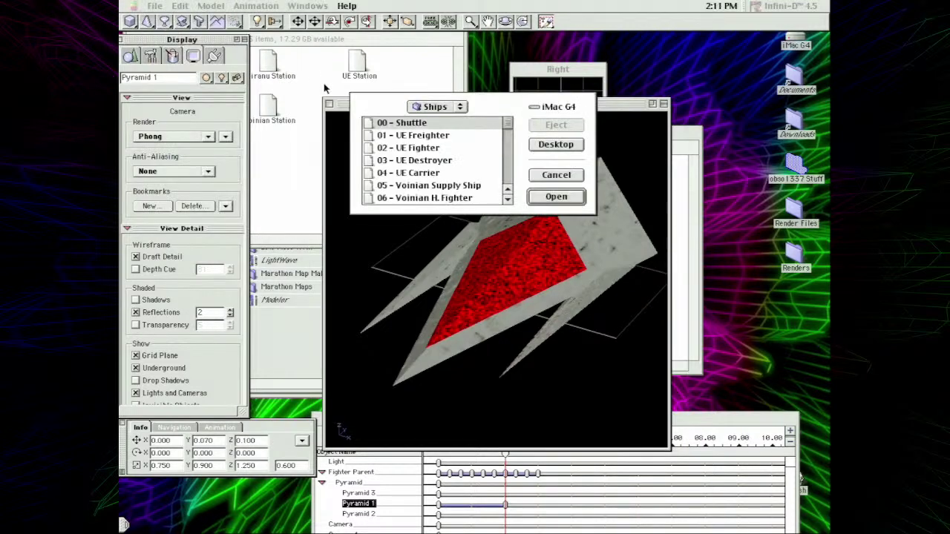
click(508, 197)
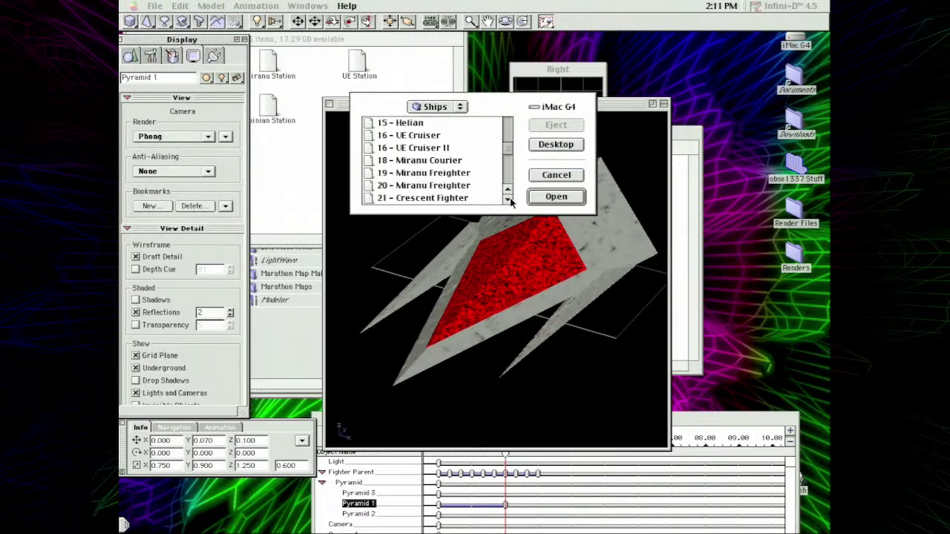
click(507, 193)
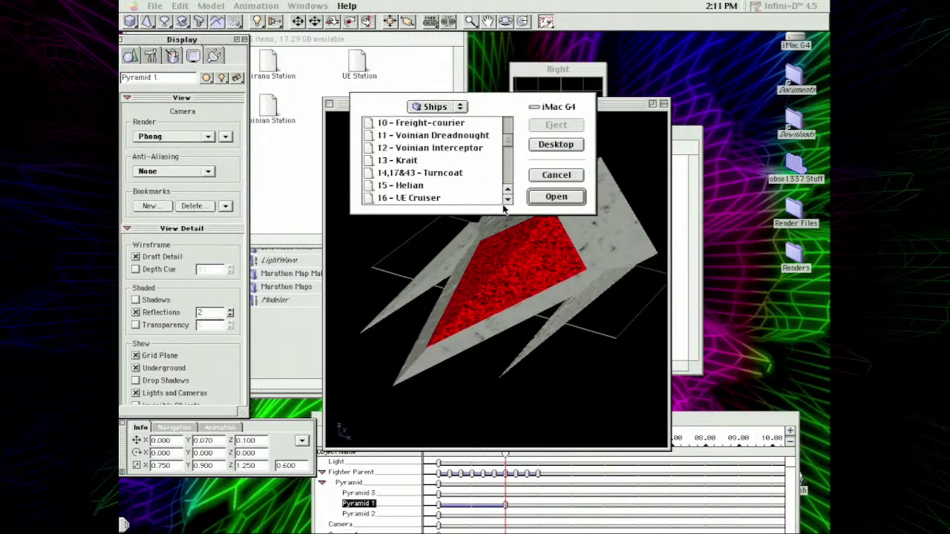
click(501, 201)
double_click(433, 160)
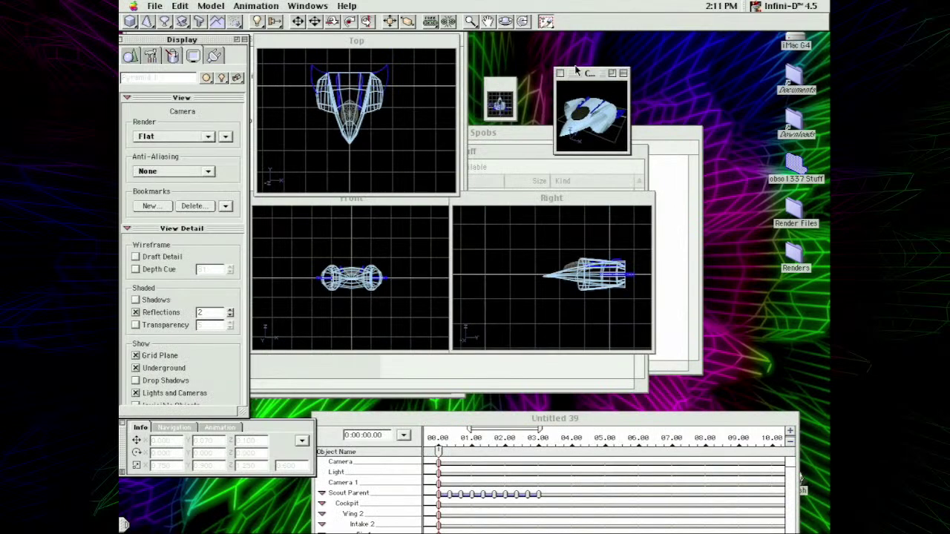
- Enlarge the Krait's Camera view and position its window above the Sequencer
drag(577, 70, 439, 170)
drag(486, 249, 750, 434)
mouse_move(609, 175)
mouse_down()
mouse_move(565, 131)
mouse_move(587, 107)
mouse_up()
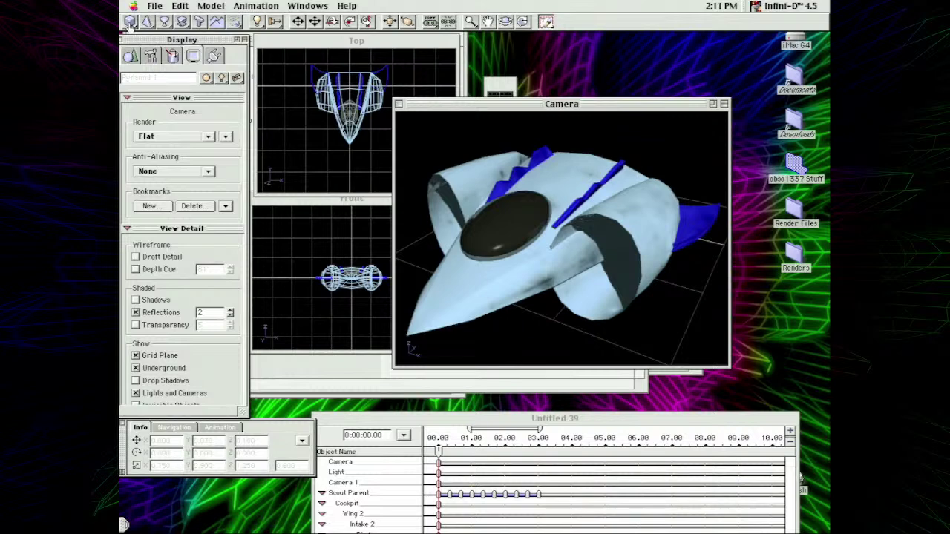
click(154, 6)
click(167, 27)
click(438, 108)
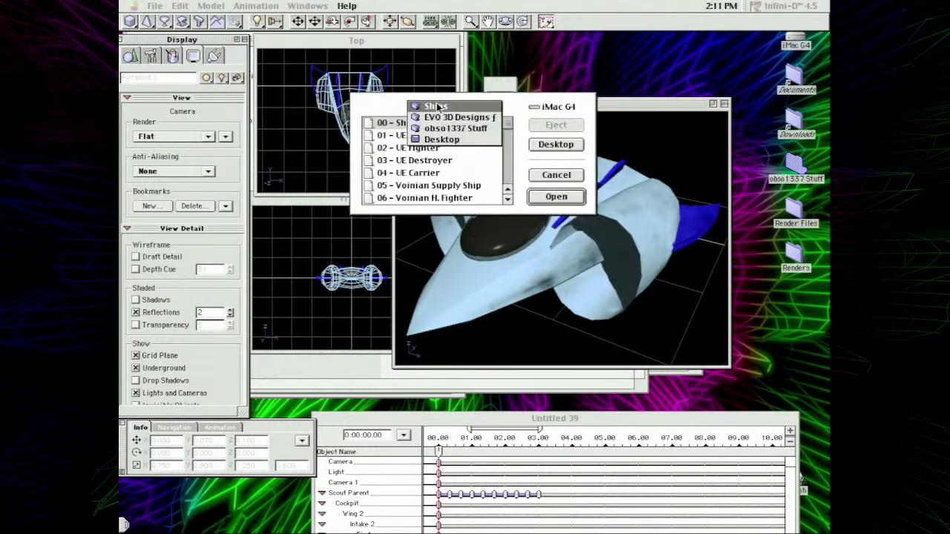
click(556, 174)
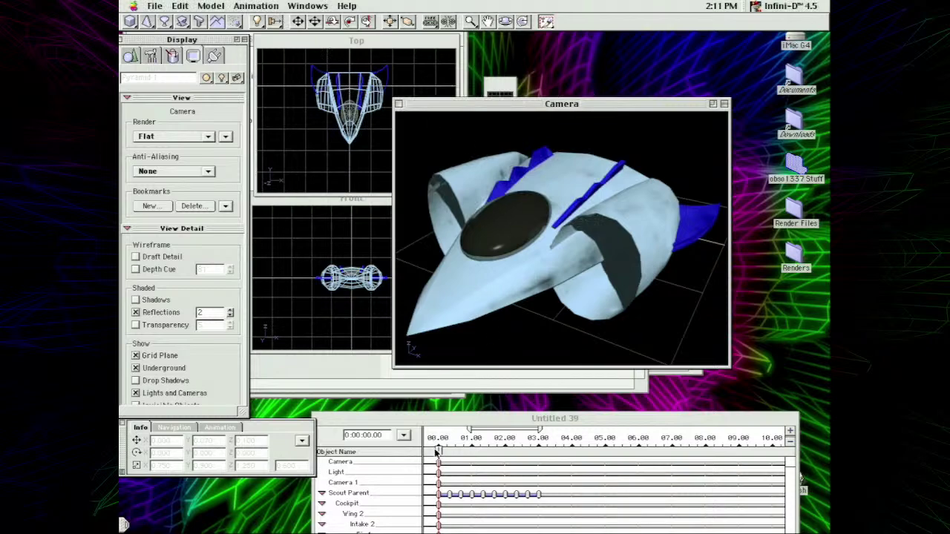
- Scrub the Krait's animation to 0:00:00.12 in the Sequencer
drag(438, 450, 449, 451)
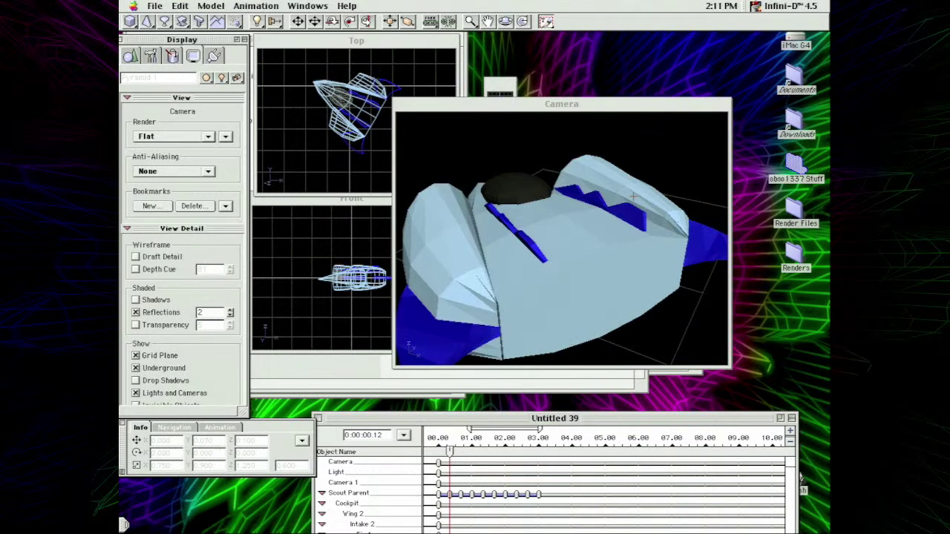
- Open the 14,17&43 - Turncoat file from the Ships folder
click(155, 6)
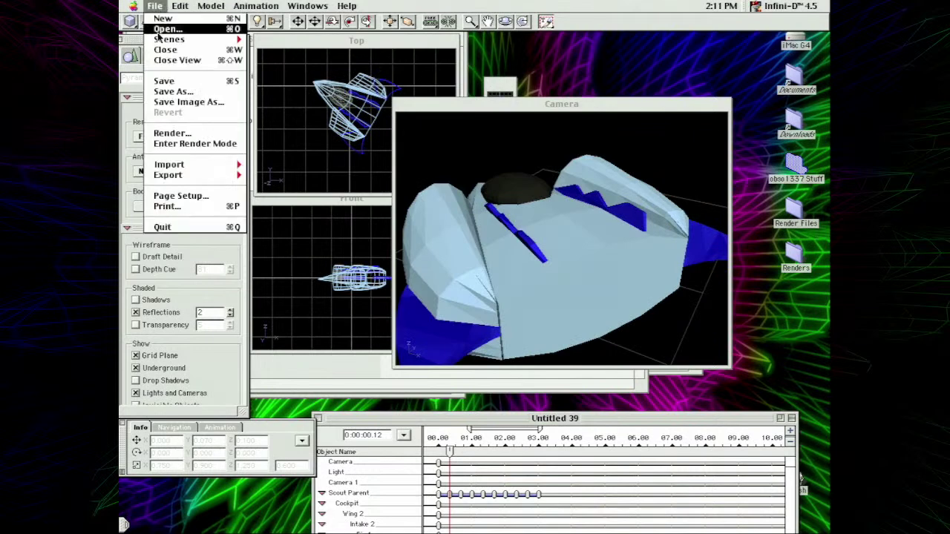
click(171, 30)
drag(508, 128, 509, 146)
double_click(459, 150)
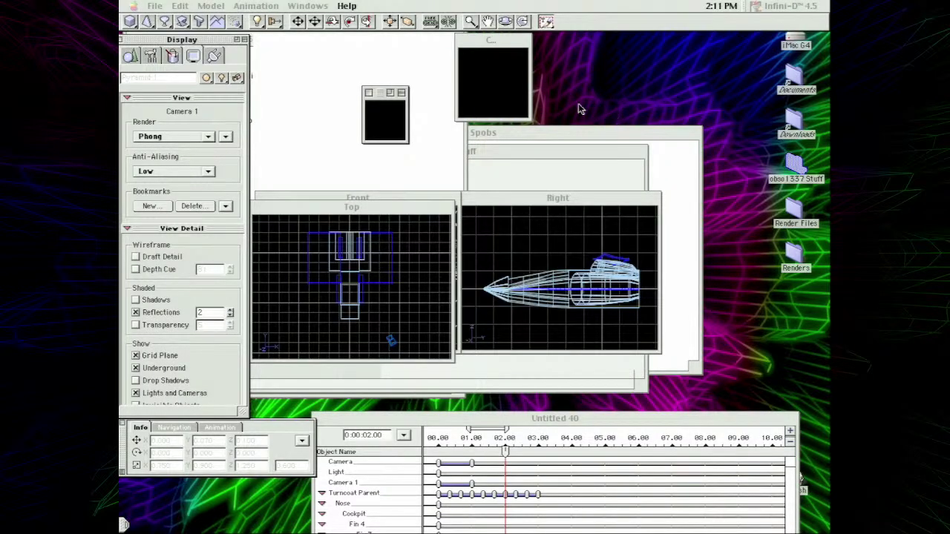
- Bring up the Turncoat's Camera view at full size and collapse the floating Info palette
click(513, 40)
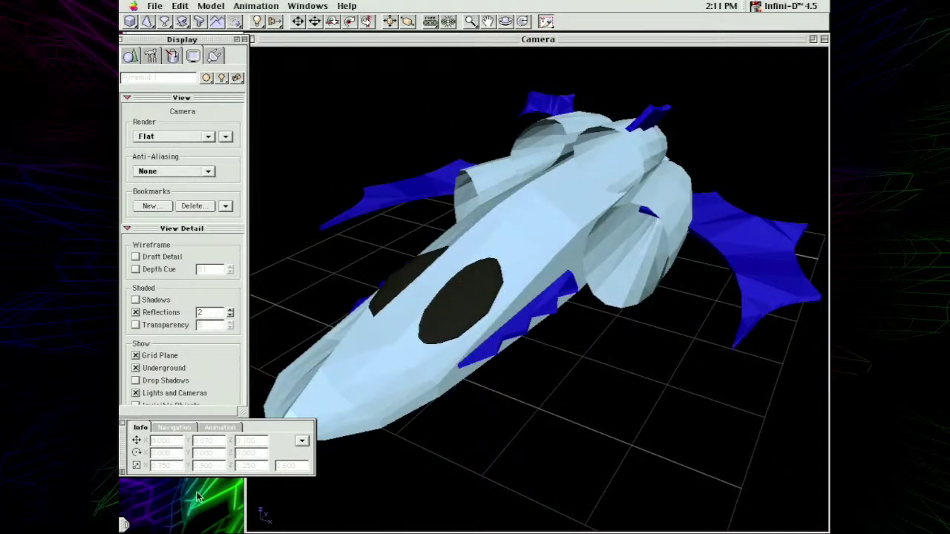
click(122, 472)
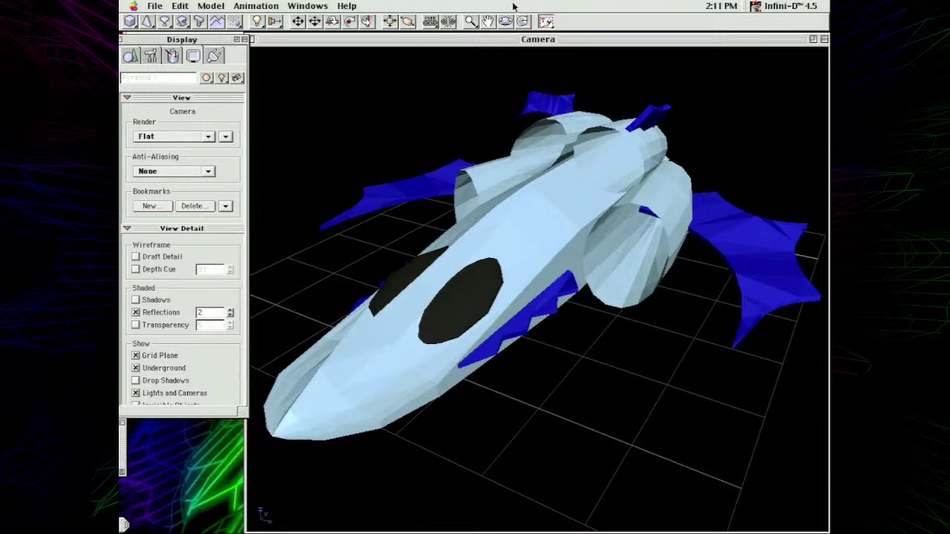
- Set the Turncoat's Camera view to Phong shading and enable shadows
click(180, 138)
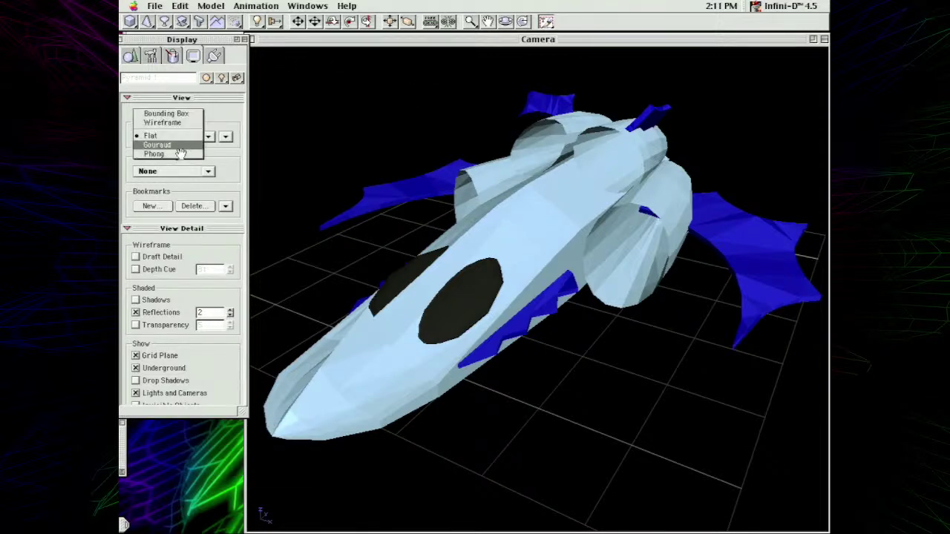
click(181, 154)
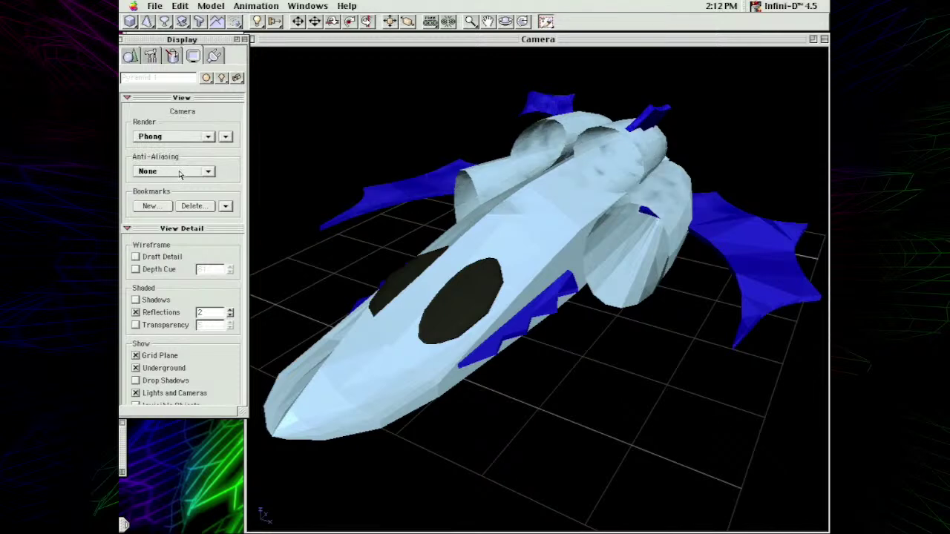
click(137, 300)
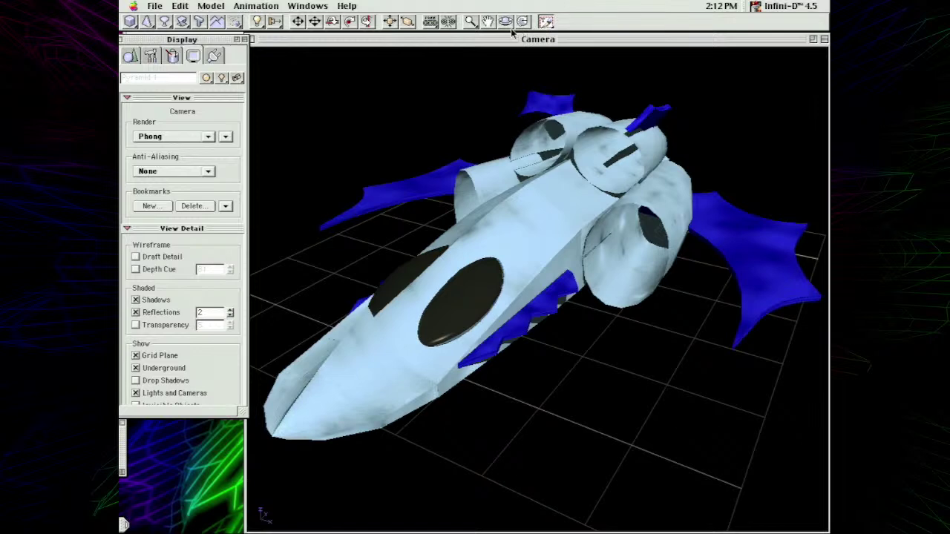
- Bring the Sequencer in front of the Camera view and scrub the Turncoat's animation to 0:00:01.13
click(307, 5)
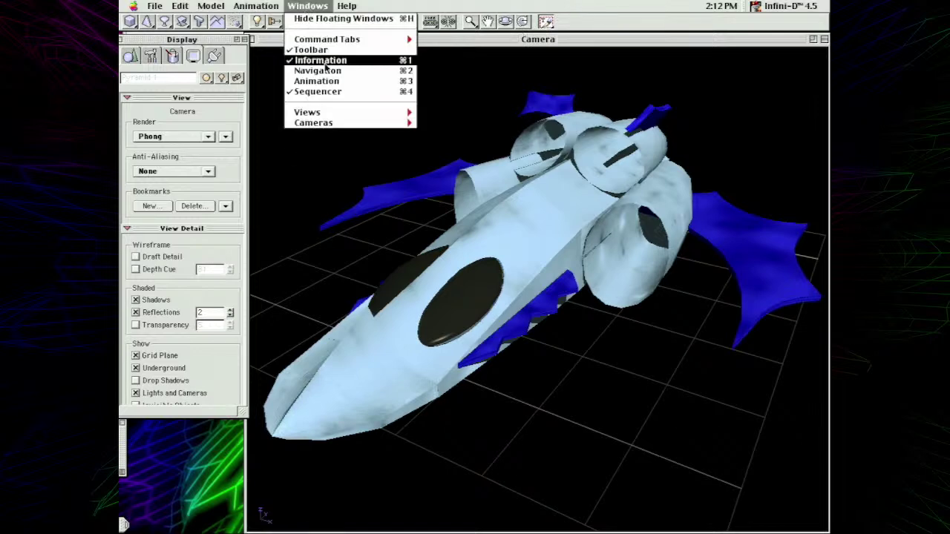
click(315, 90)
click(307, 5)
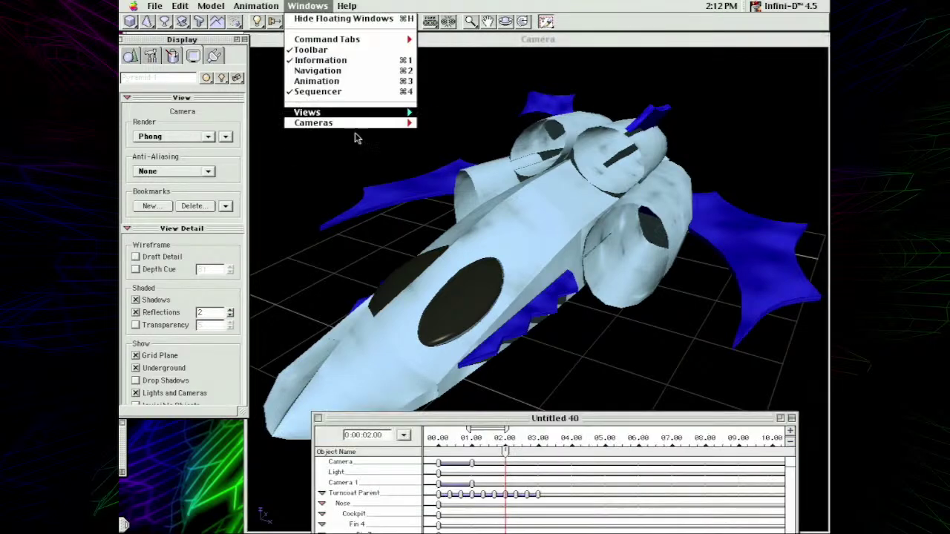
click(503, 451)
drag(501, 459, 484, 453)
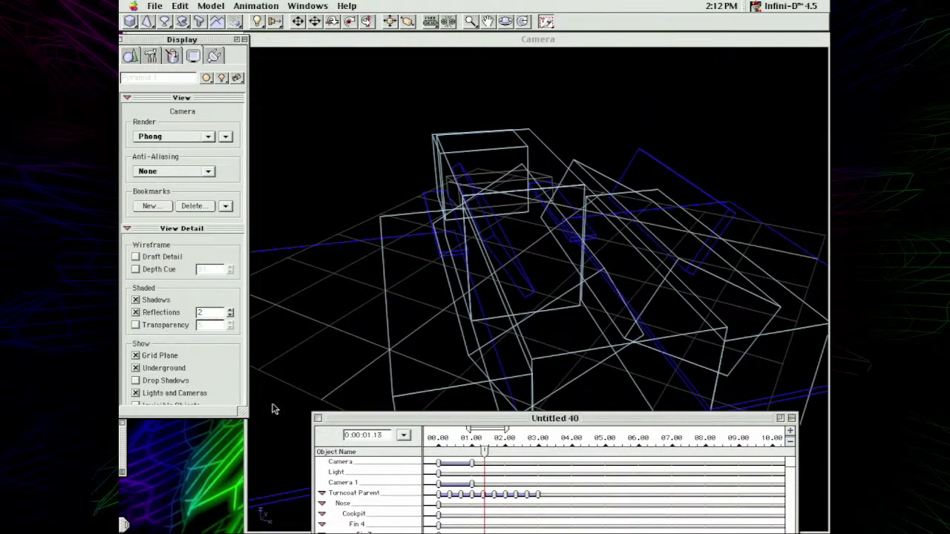
- Close the Sequencer and render the Turncoat's Camera view in Phong, first for a marqueed region around the ship, and for the whole view
click(318, 418)
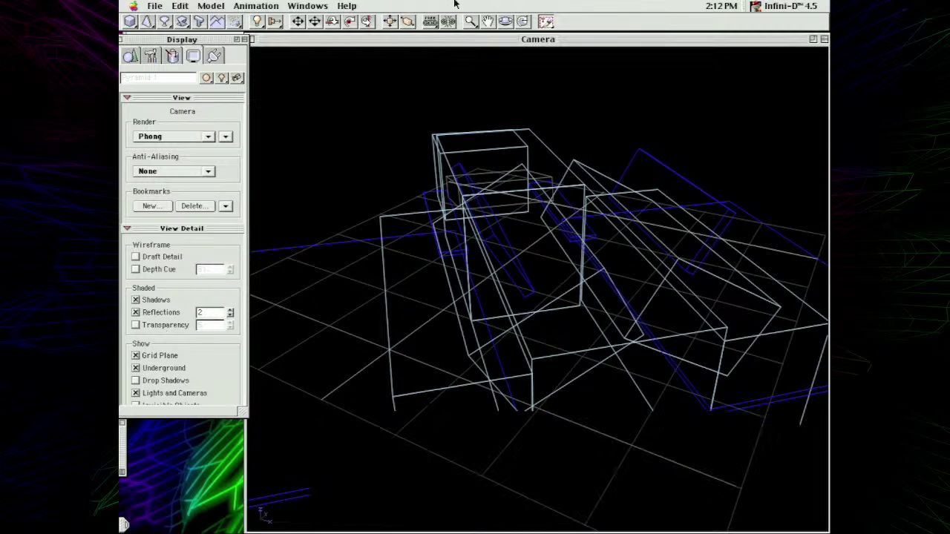
click(155, 137)
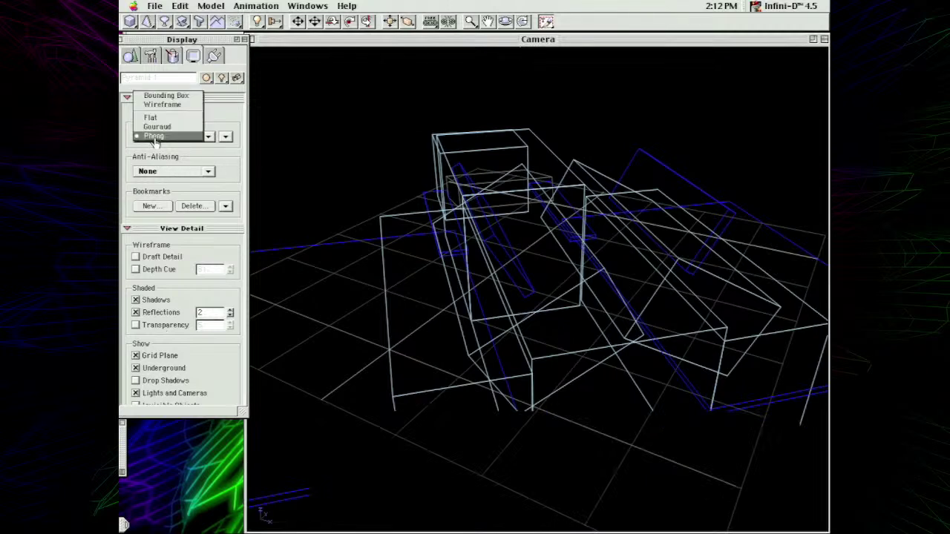
click(154, 138)
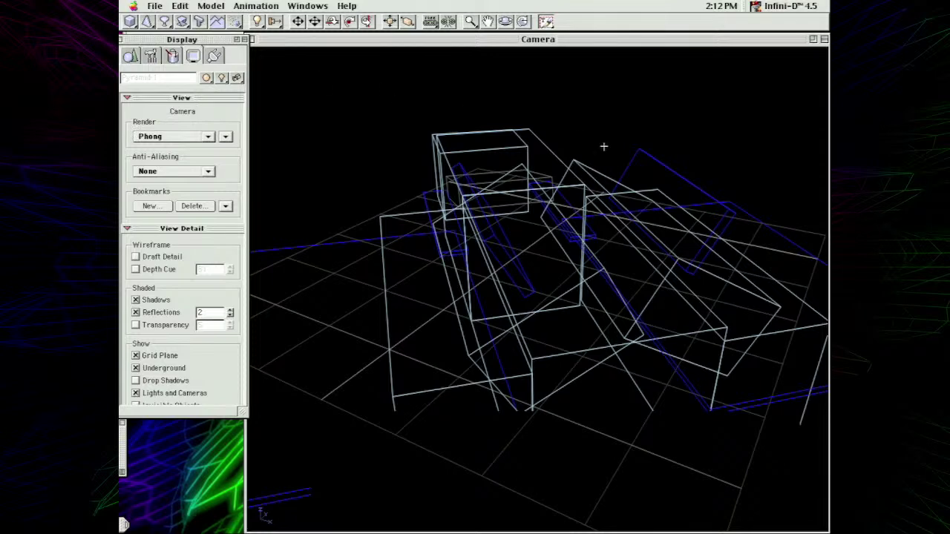
drag(604, 146, 311, 421)
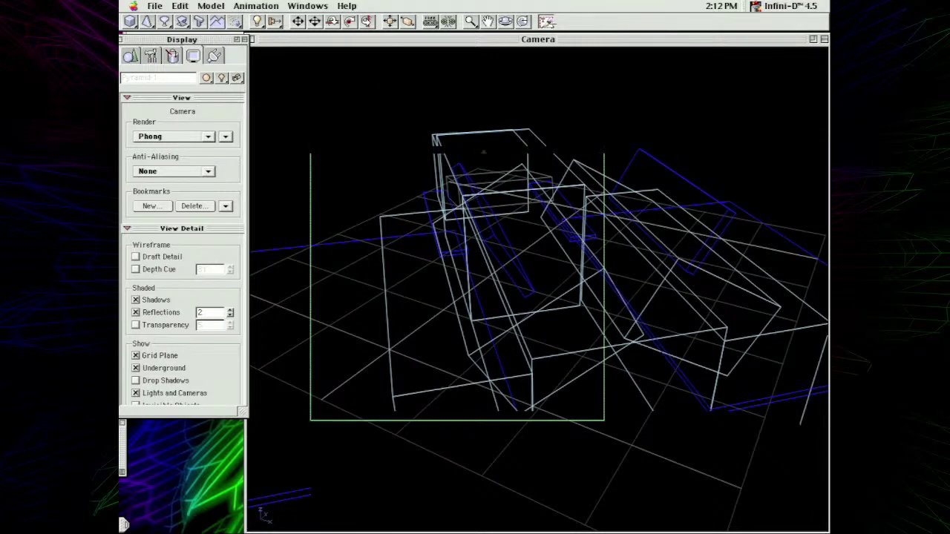
click(546, 21)
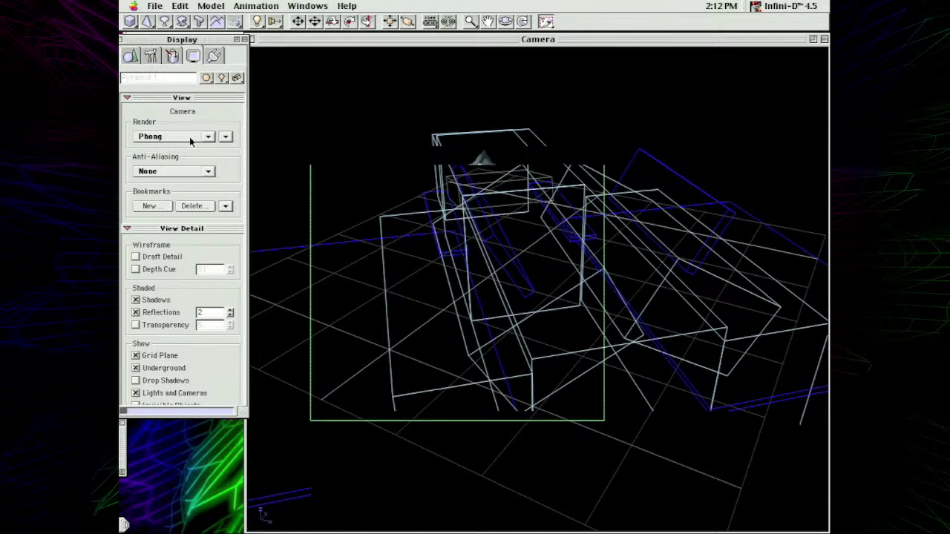
mouse_move(190, 141)
mouse_down()
mouse_move(178, 146)
mouse_move(173, 129)
mouse_move(180, 145)
mouse_up()
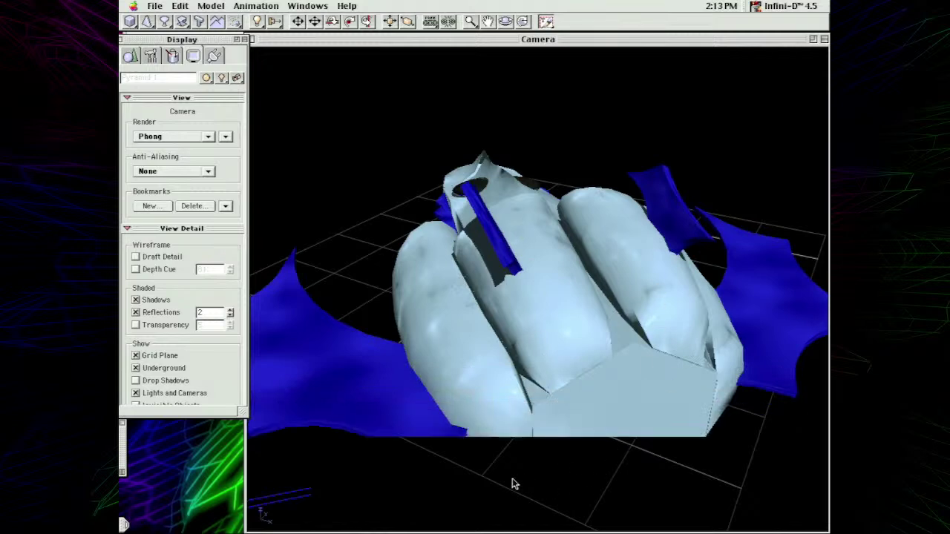
- Open another ship file from further down the Ships folder
click(155, 5)
click(163, 21)
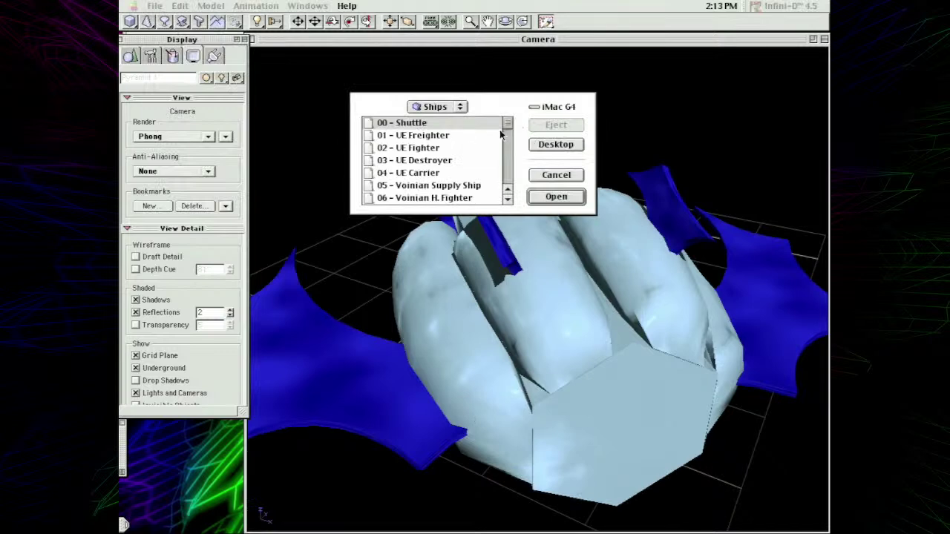
drag(505, 129, 506, 151)
double_click(437, 147)
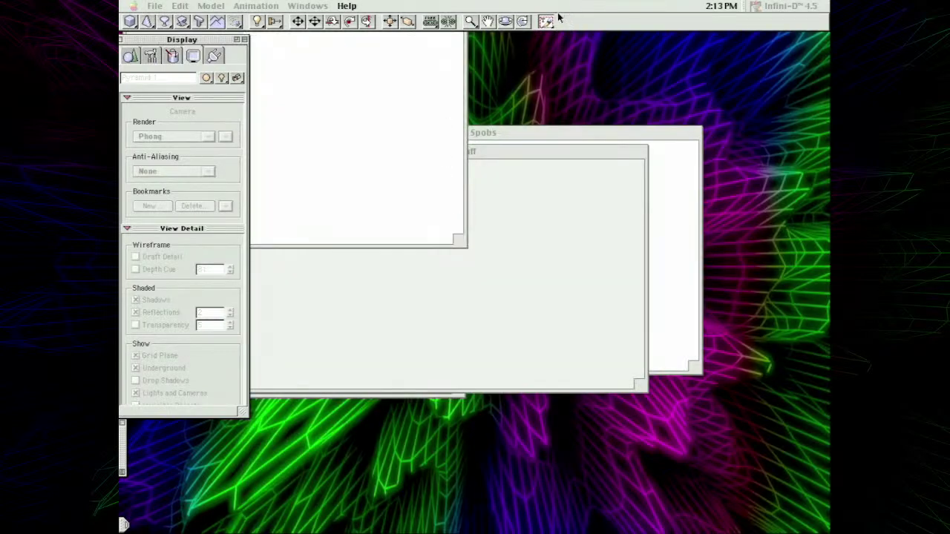
click(546, 21)
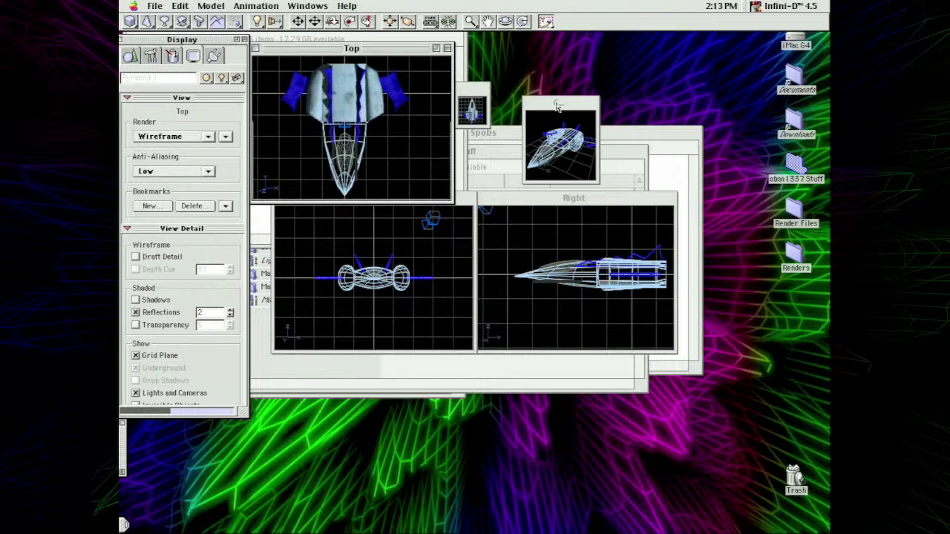
- Bring up the blue-finned ship's Camera view at full size and set it to Phong shading
click(558, 104)
click(581, 103)
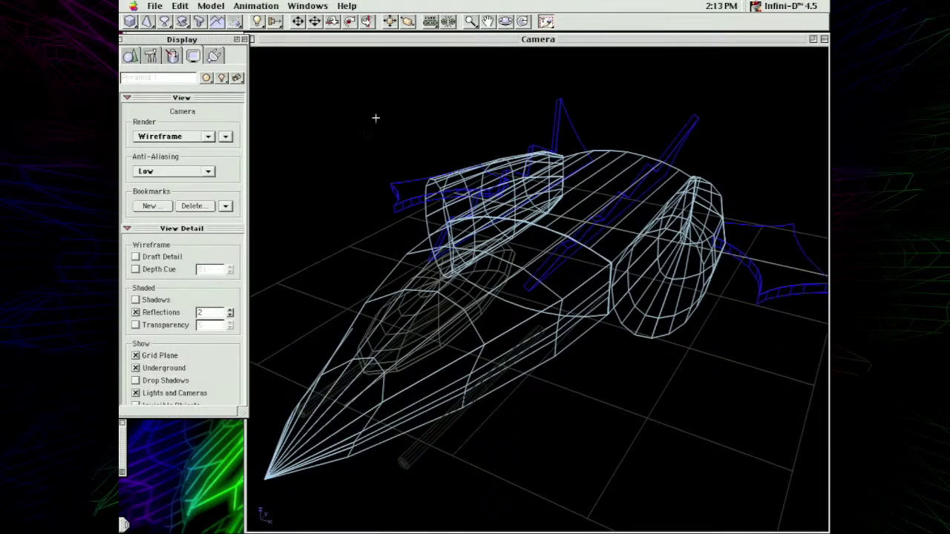
click(170, 136)
click(175, 171)
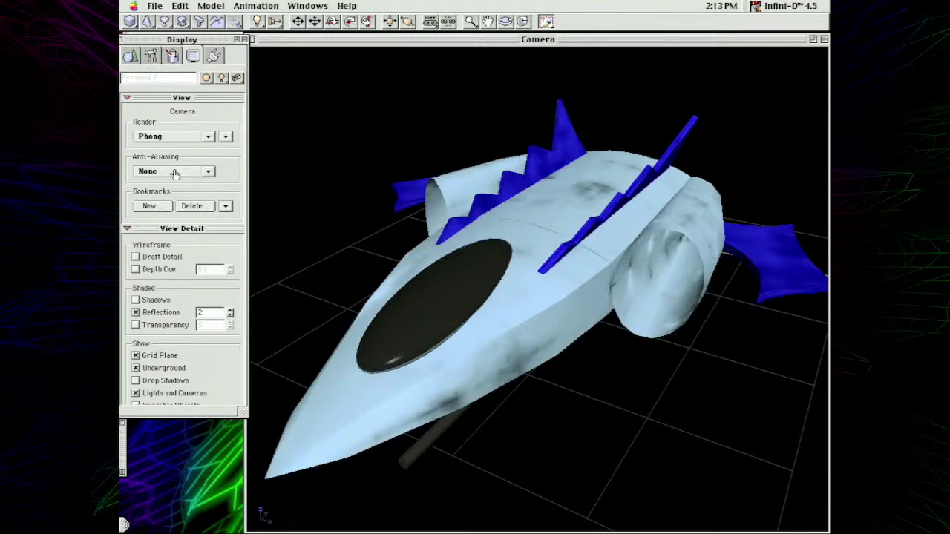
- Open the 18 - Miranu Courier file from the Ships folder
click(154, 5)
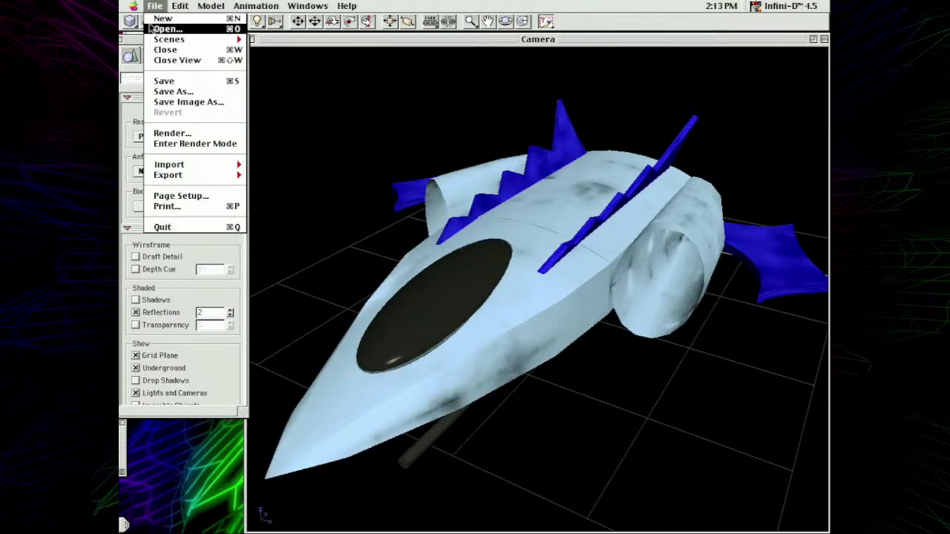
click(164, 32)
drag(510, 119, 505, 150)
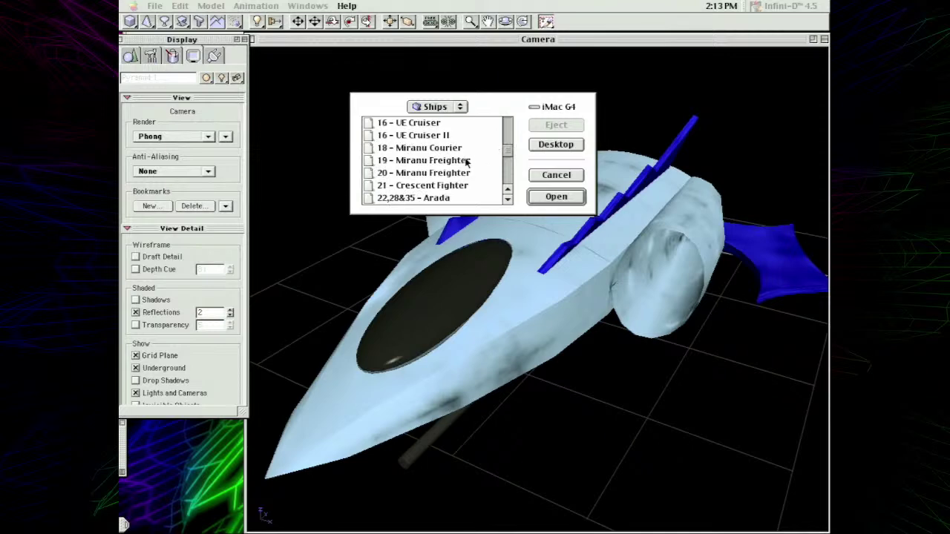
double_click(464, 151)
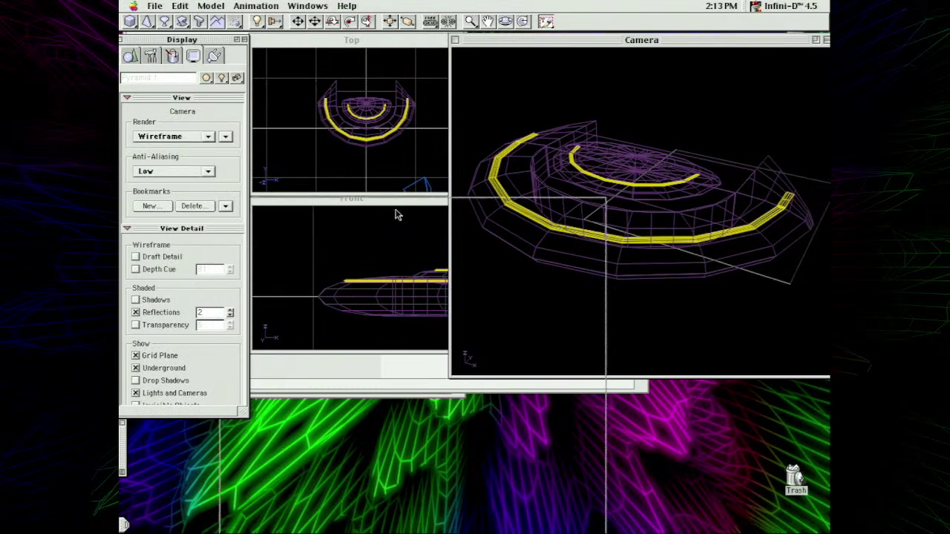
- Move the Camera view clear of the other views, inspect the Courier's curved Banana hull object in the Modeler and exit it
drag(628, 37, 497, 99)
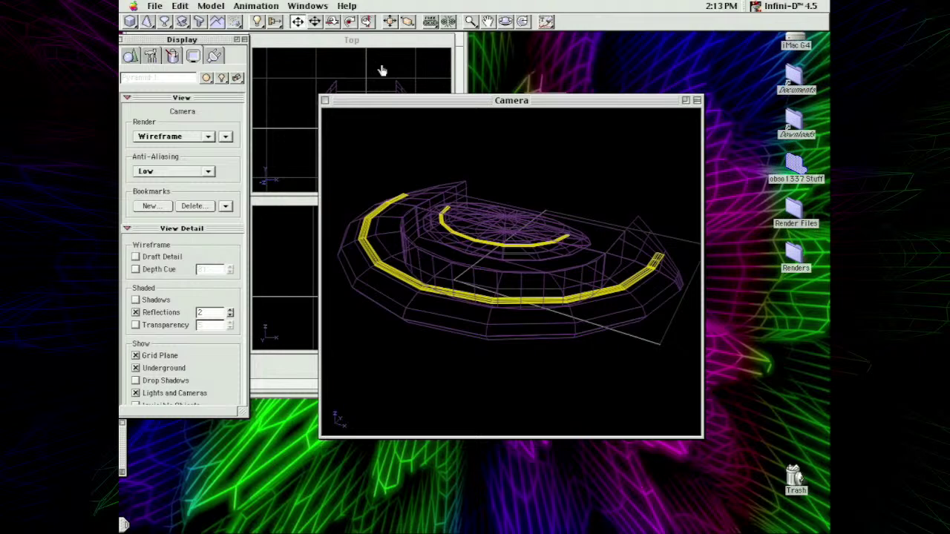
double_click(633, 245)
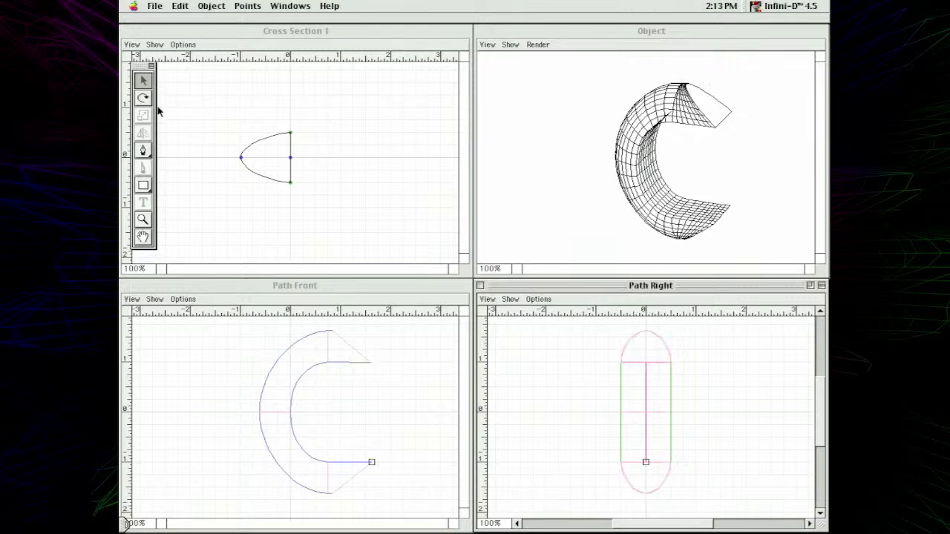
click(180, 5)
mouse_move(155, 5)
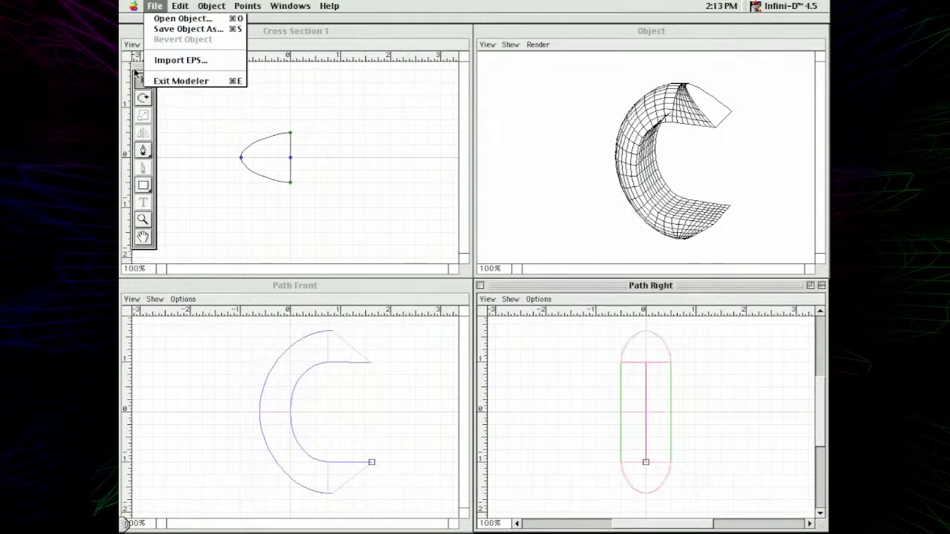
click(186, 81)
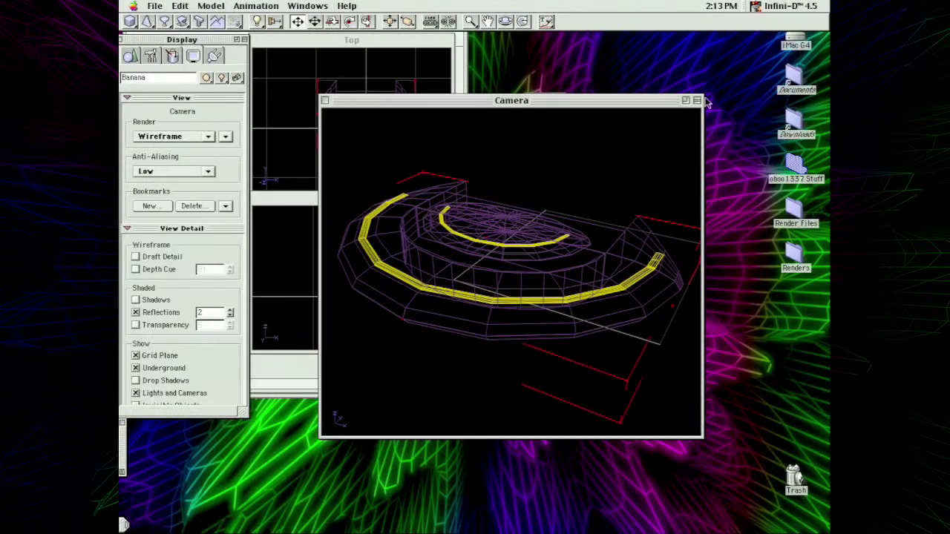
- Enlarge the Miranu Courier's Camera view to full size and set it to Phong shading
click(686, 101)
click(201, 137)
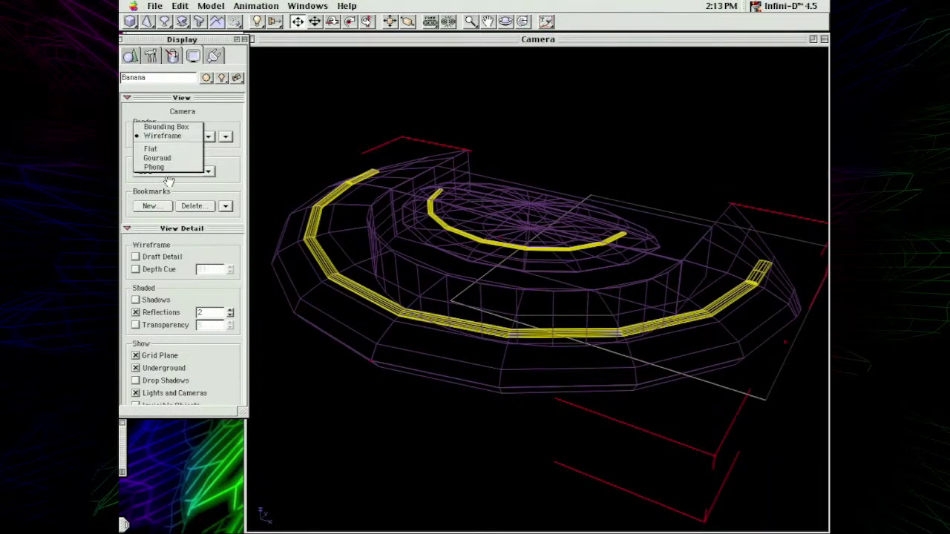
click(179, 169)
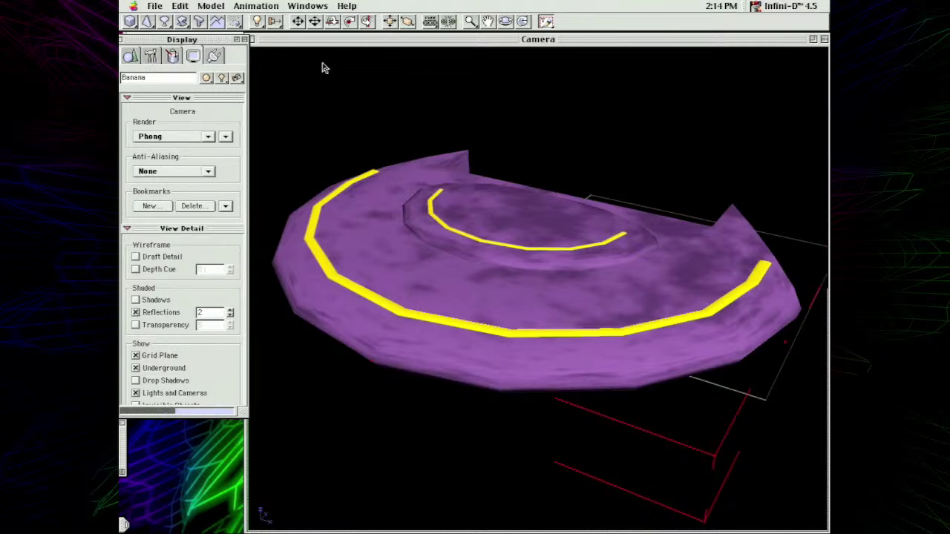
click(308, 6)
click(349, 19)
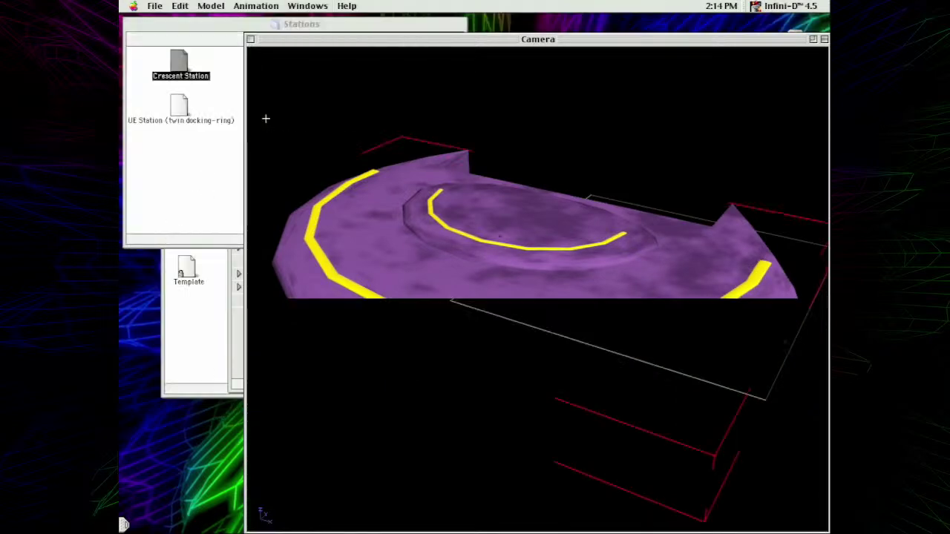
click(186, 24)
click(528, 40)
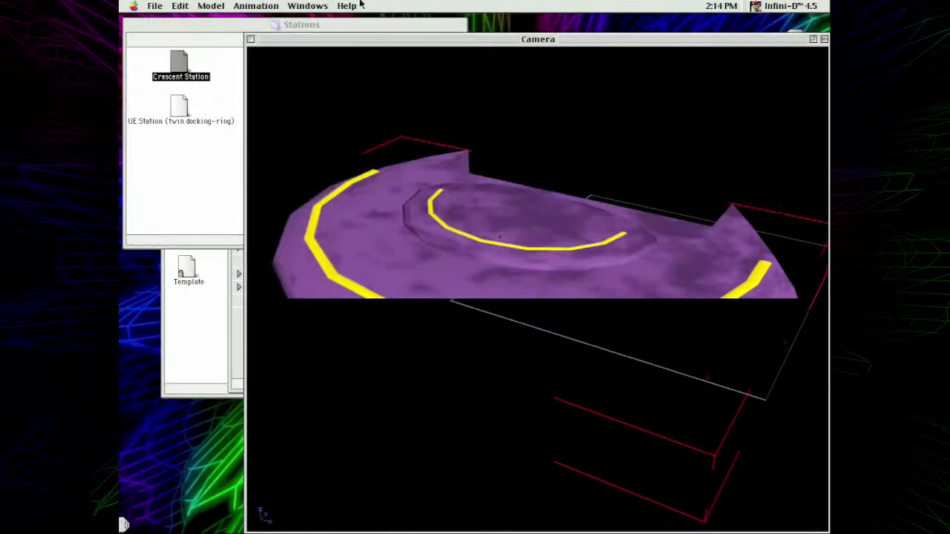
click(307, 6)
click(327, 19)
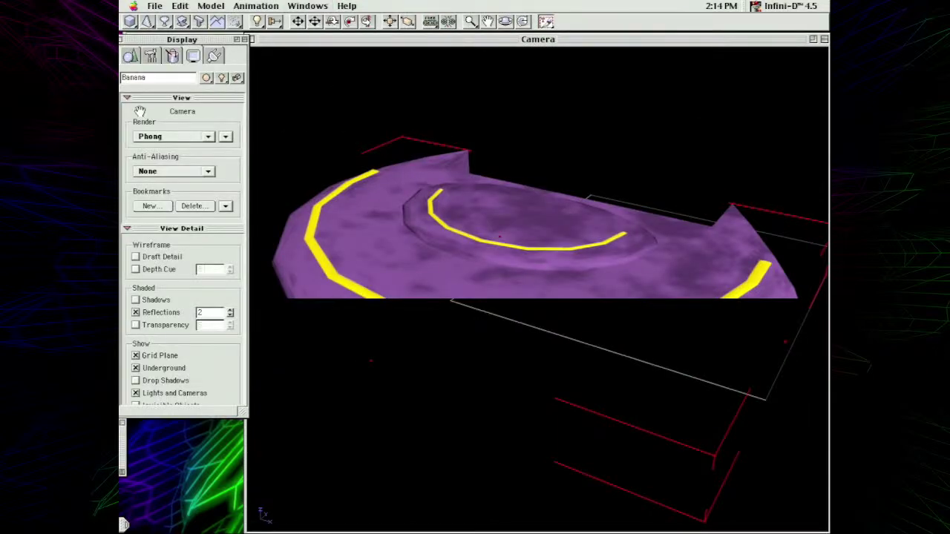
- Set the Banana hull object's level of detail to High
click(130, 55)
drag(168, 221, 167, 258)
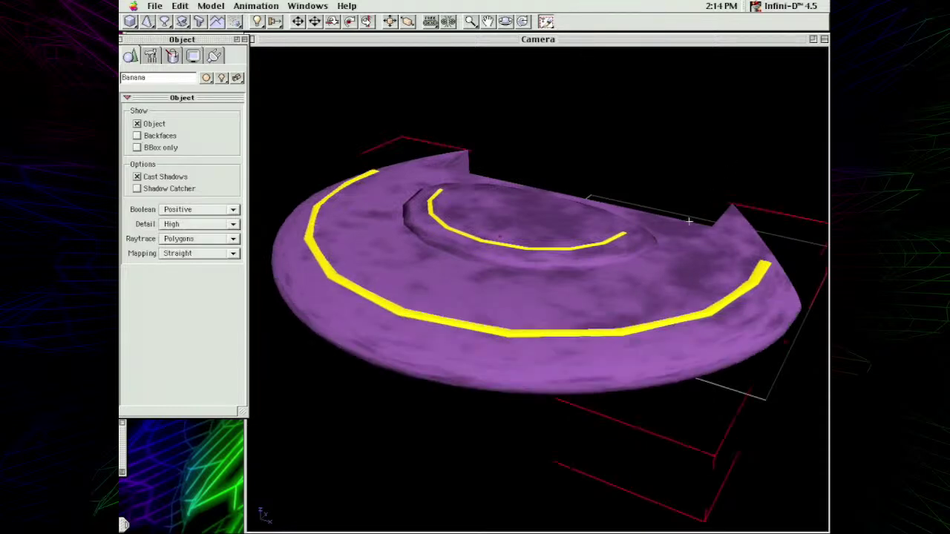
- Open the 19 - Miranu Freighter file from the Ships folder
drag(155, 5, 159, 27)
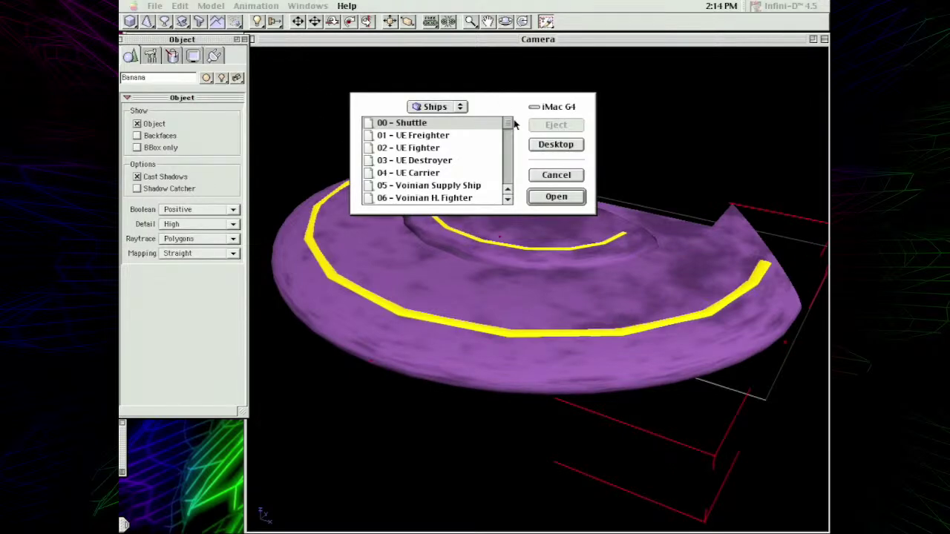
drag(509, 123, 512, 130)
drag(509, 140, 509, 152)
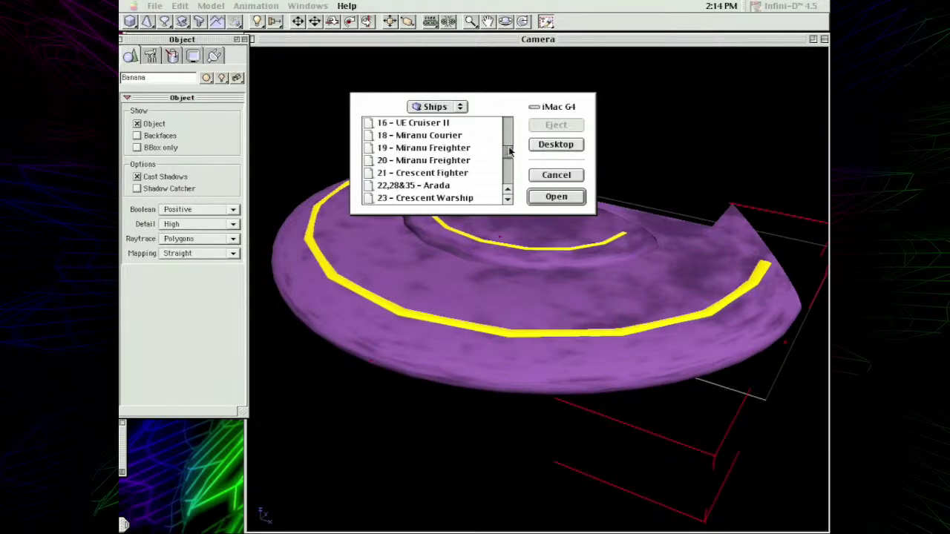
double_click(433, 147)
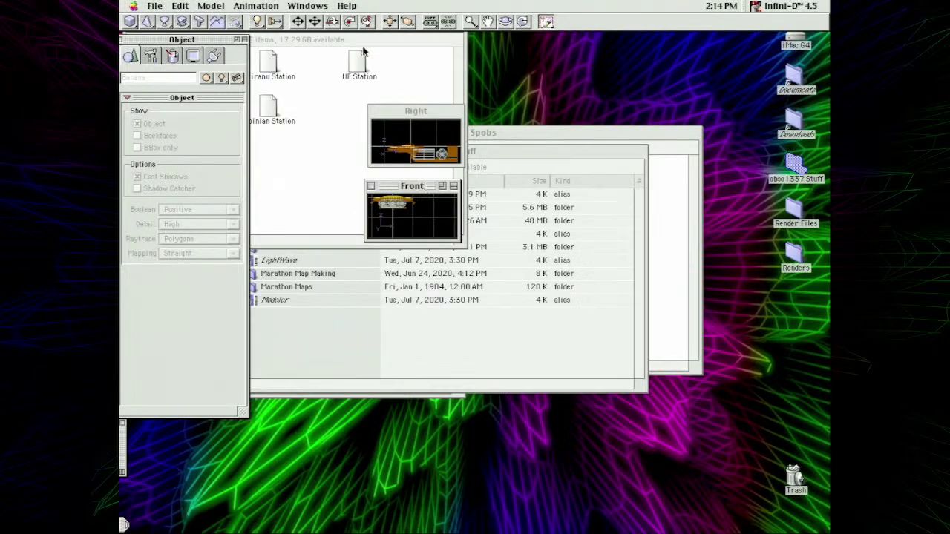
- Show the Miranu Freighter's Camera 2 view, enlarge its window and move the Right view aside
click(307, 5)
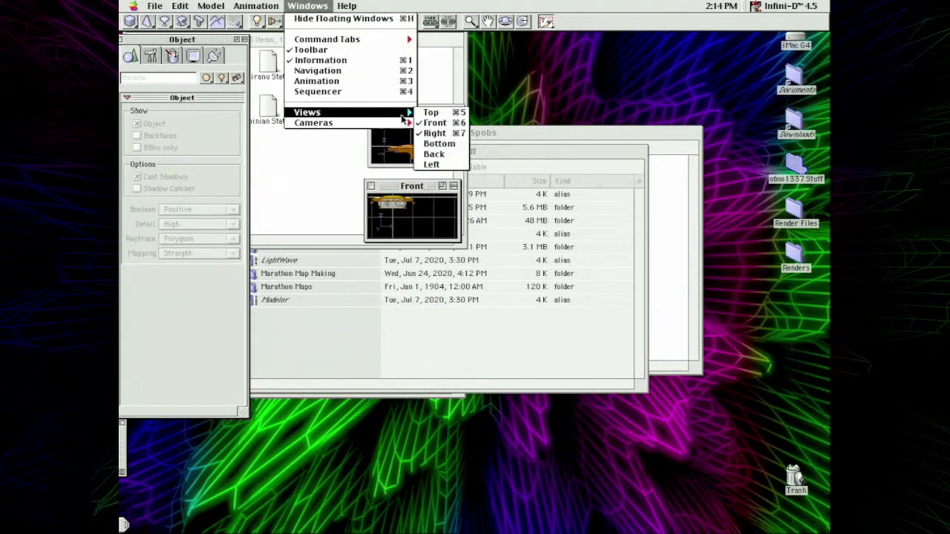
mouse_move(392, 124)
click(441, 123)
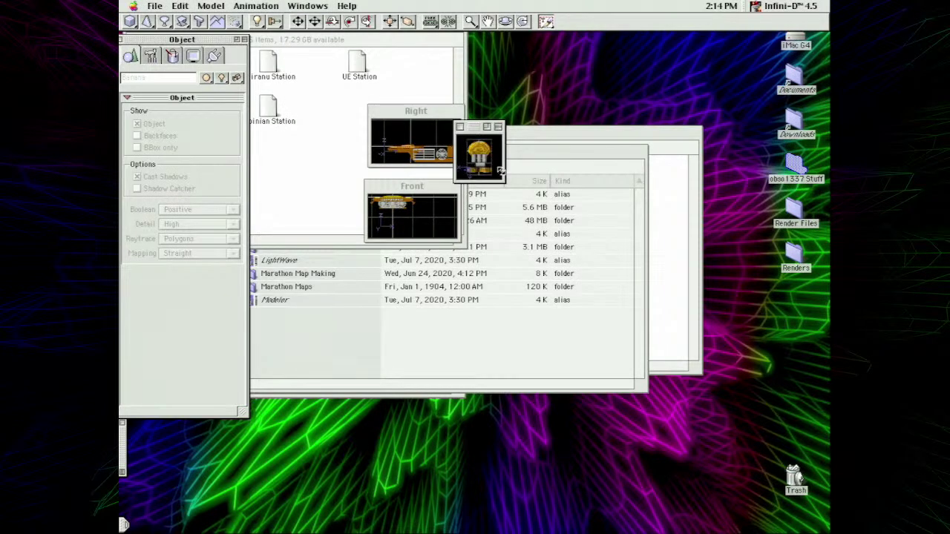
drag(501, 181, 729, 449)
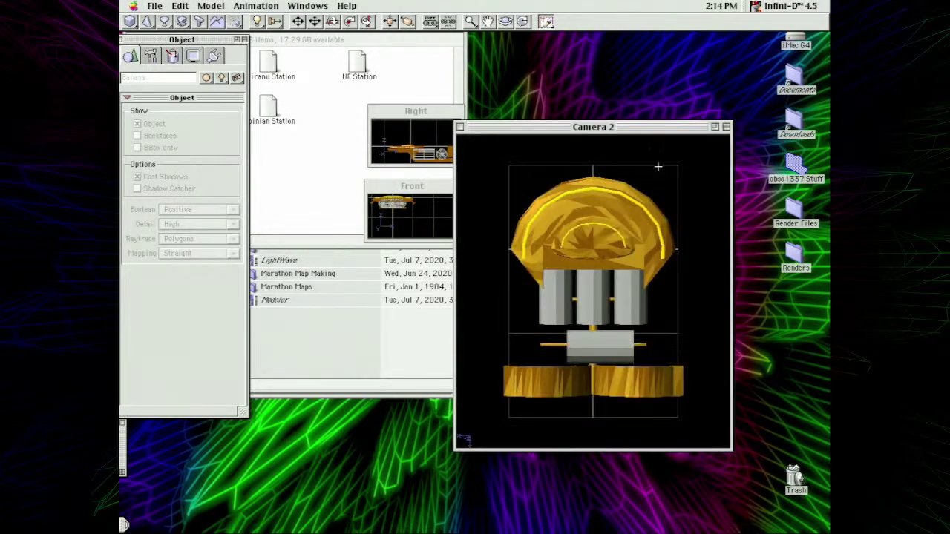
drag(396, 117, 294, 152)
- Show the Miranu Freighter through Camera 1, enlarge and reposition the view, and expand it to full size
click(307, 5)
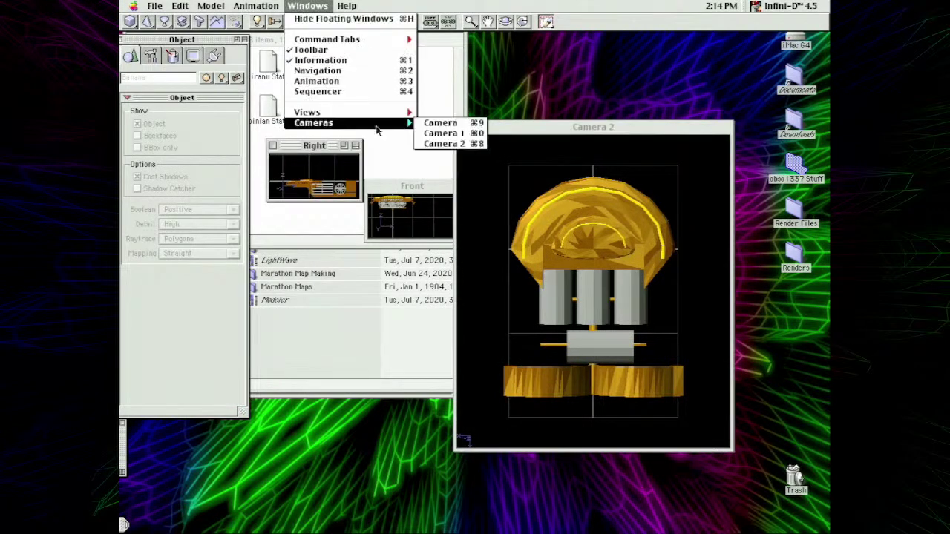
mouse_move(386, 125)
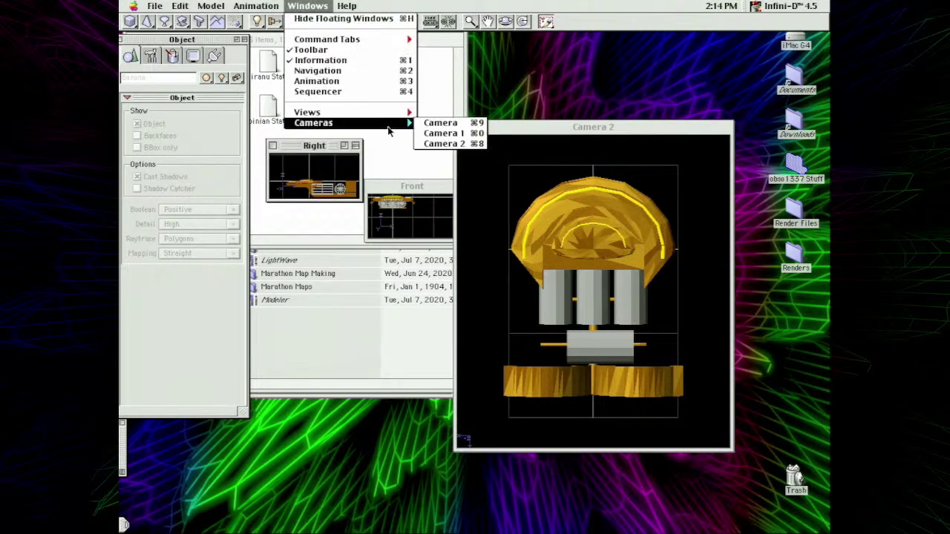
click(452, 135)
drag(588, 206, 828, 524)
drag(615, 123, 394, 88)
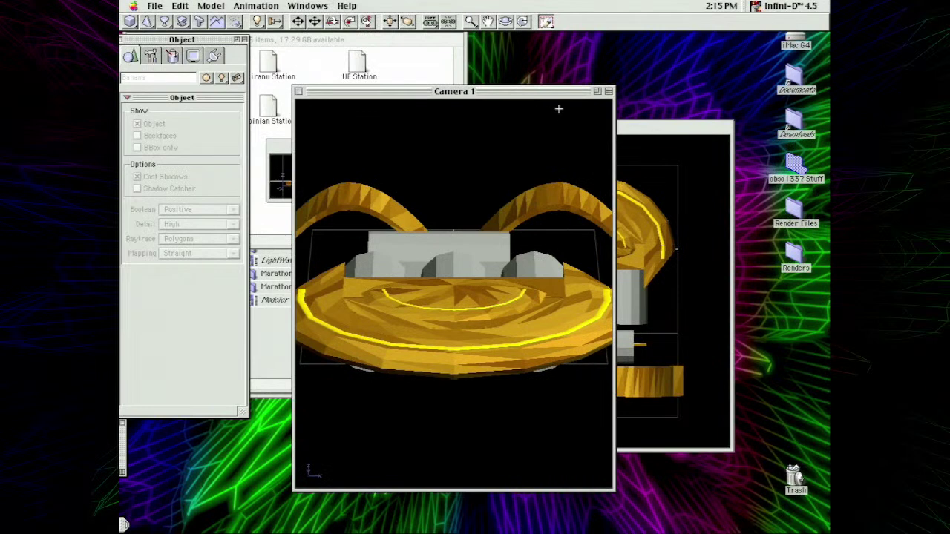
click(596, 92)
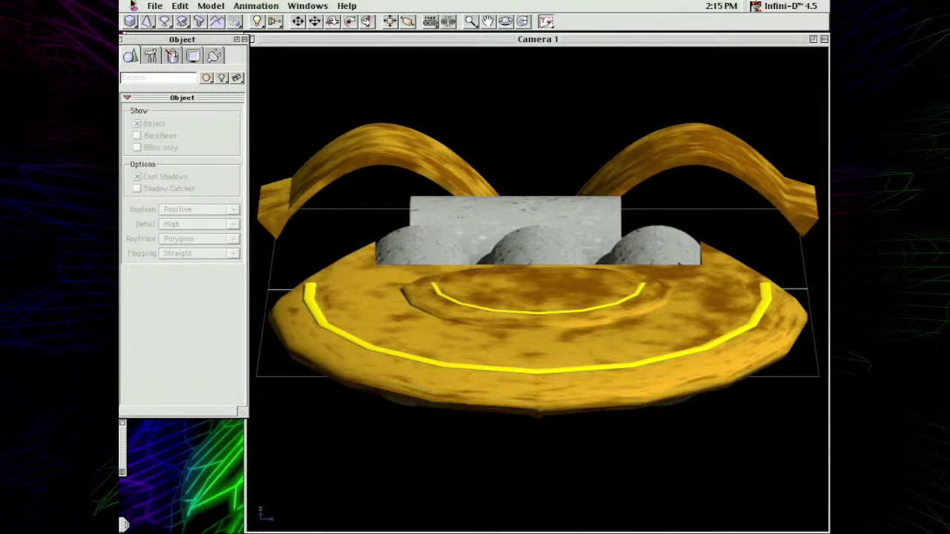
- Open the 20 - Miranu Freighter file from the Ships folder
click(154, 6)
click(158, 29)
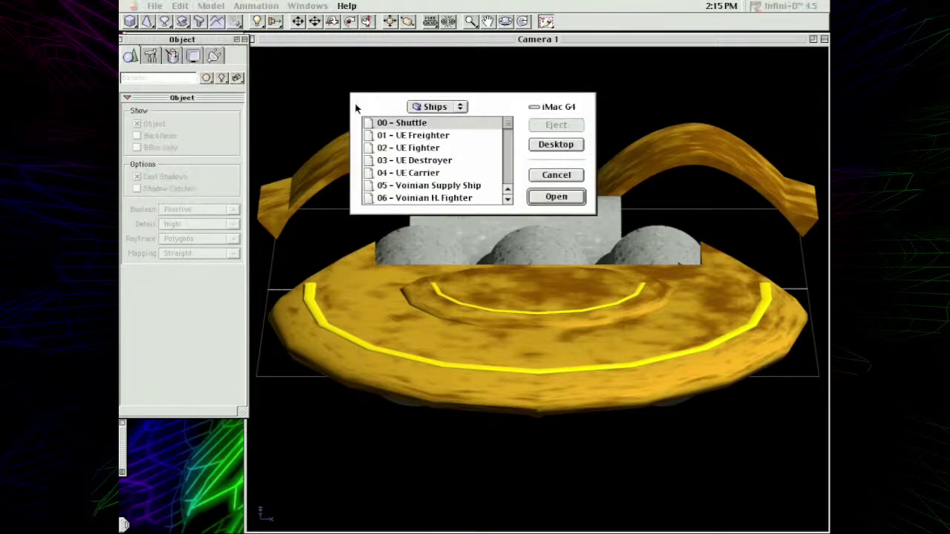
drag(512, 120, 503, 154)
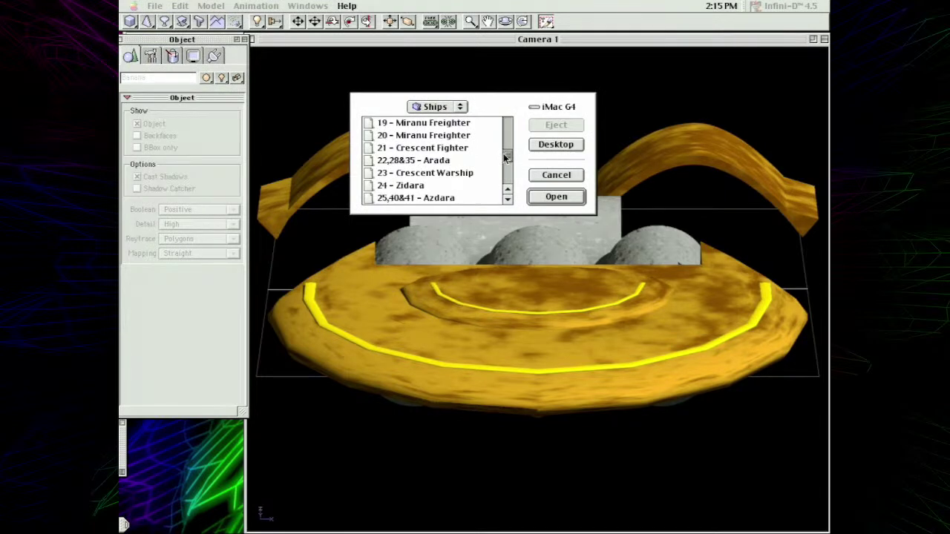
click(462, 137)
double_click(462, 136)
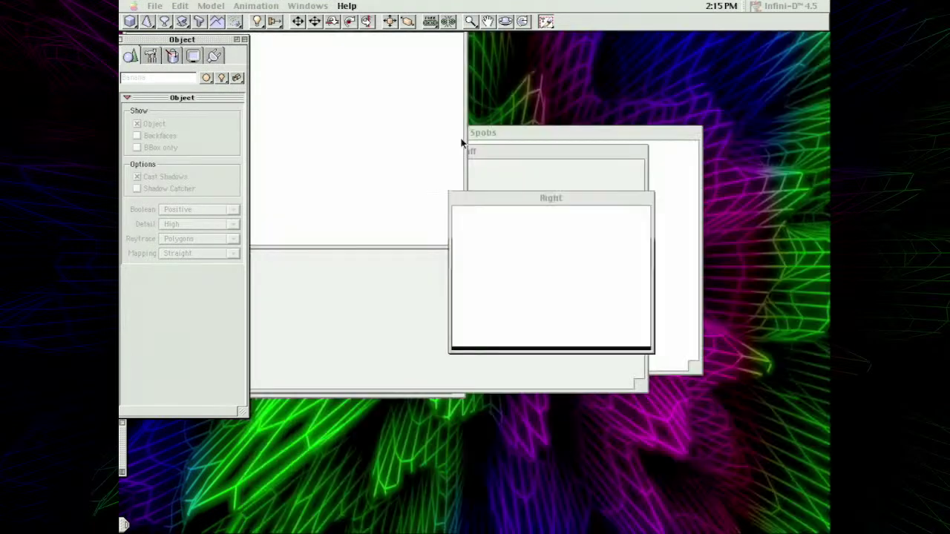
- Render the blue Miranu Freighter in its Top view and in a full-size Camera view, then close the Camera view
click(377, 40)
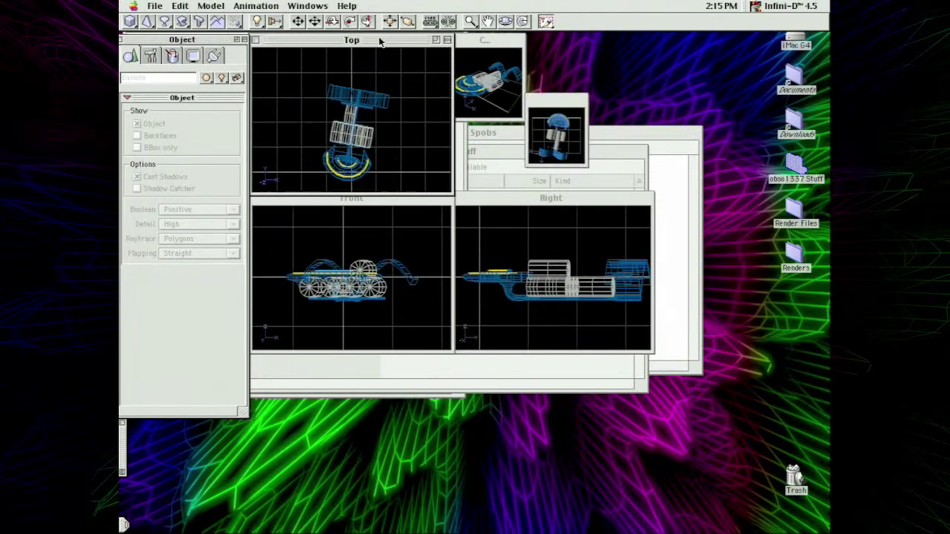
click(545, 23)
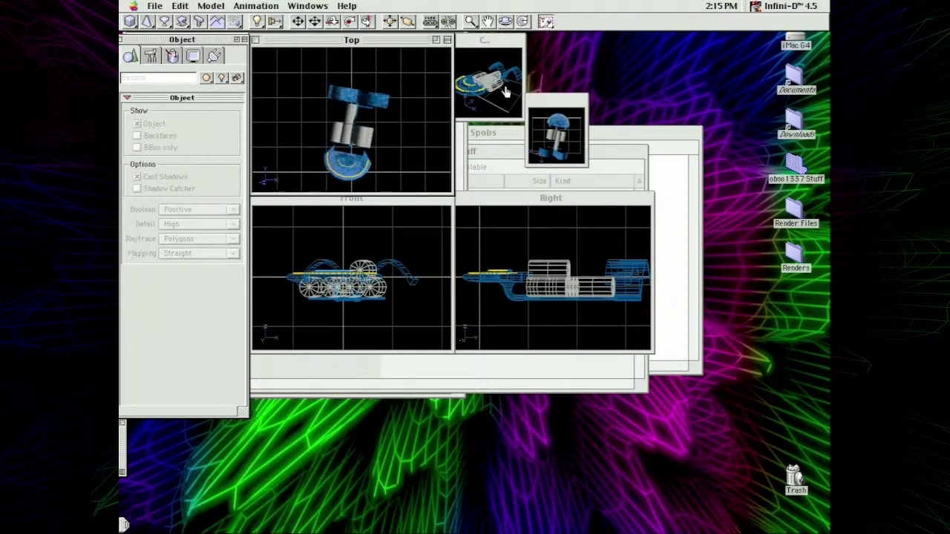
click(511, 39)
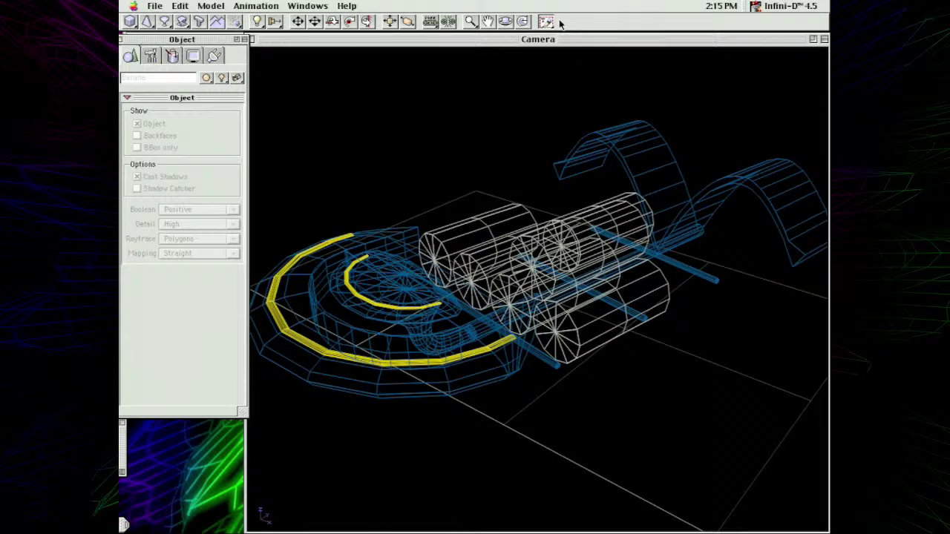
click(472, 23)
drag(501, 87, 507, 39)
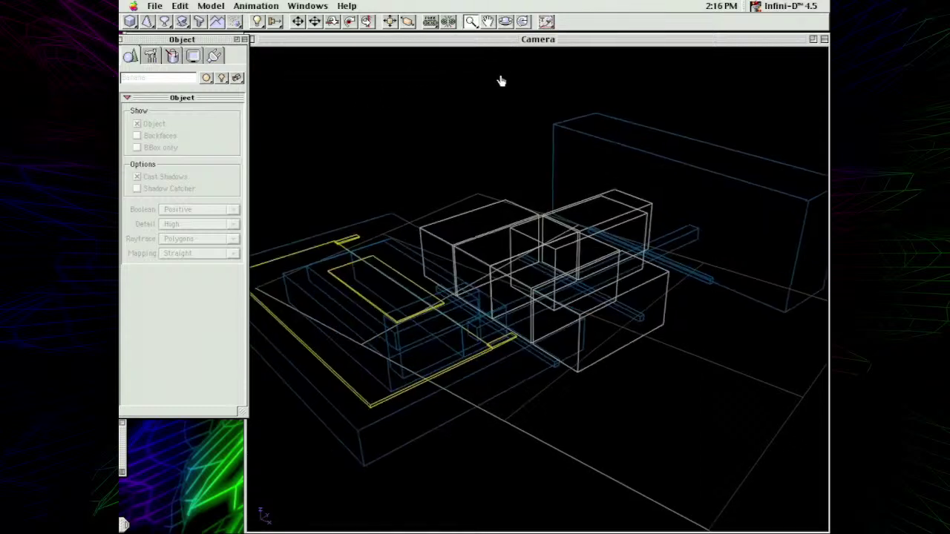
click(546, 22)
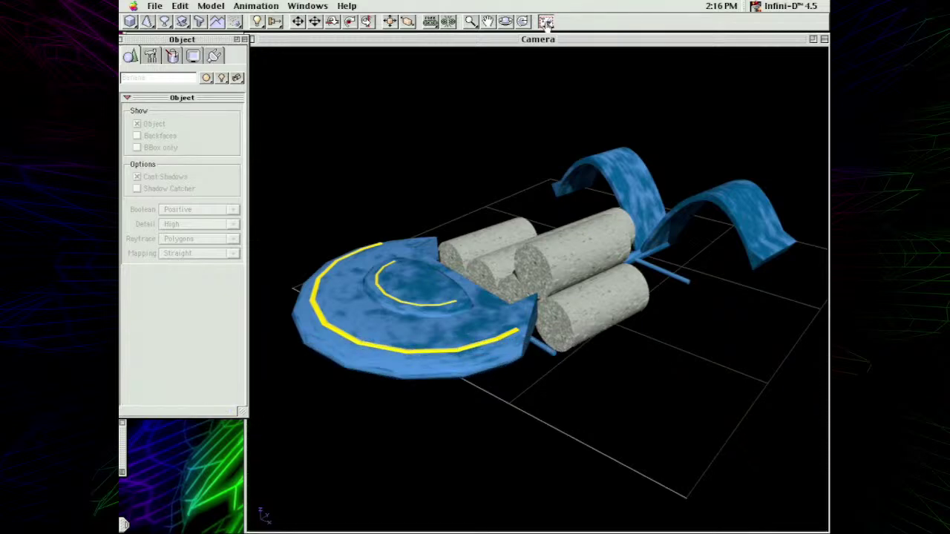
click(254, 39)
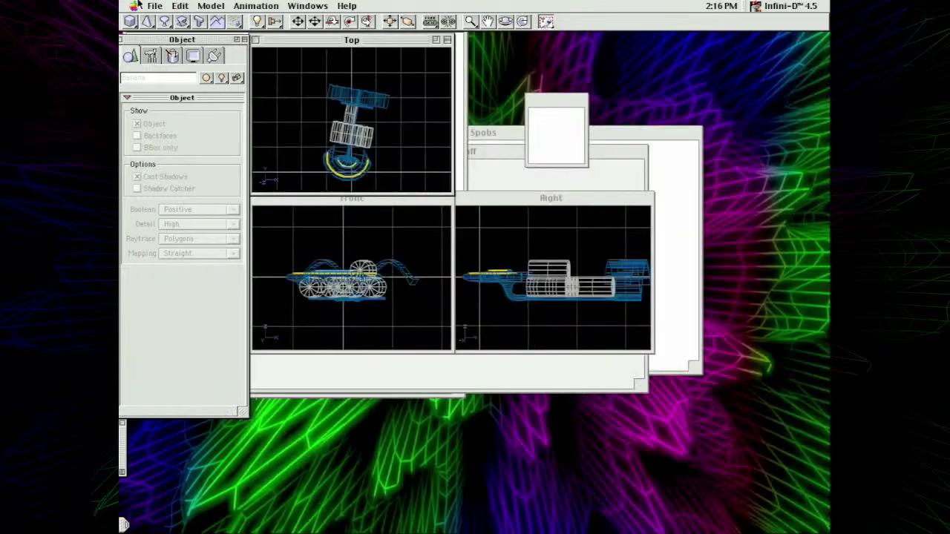
- Open the 21 - Crescent Fighter file from the Ships folder
click(154, 6)
click(159, 27)
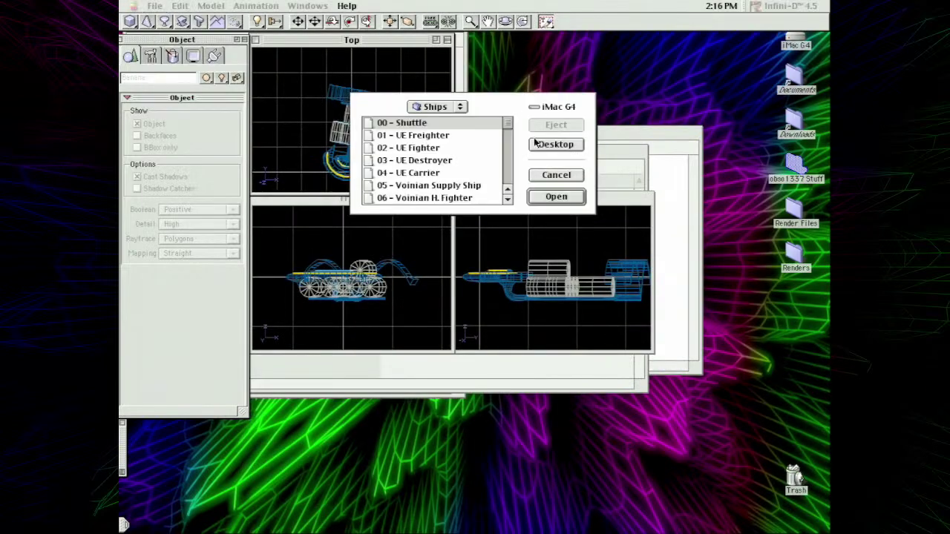
drag(502, 128, 507, 156)
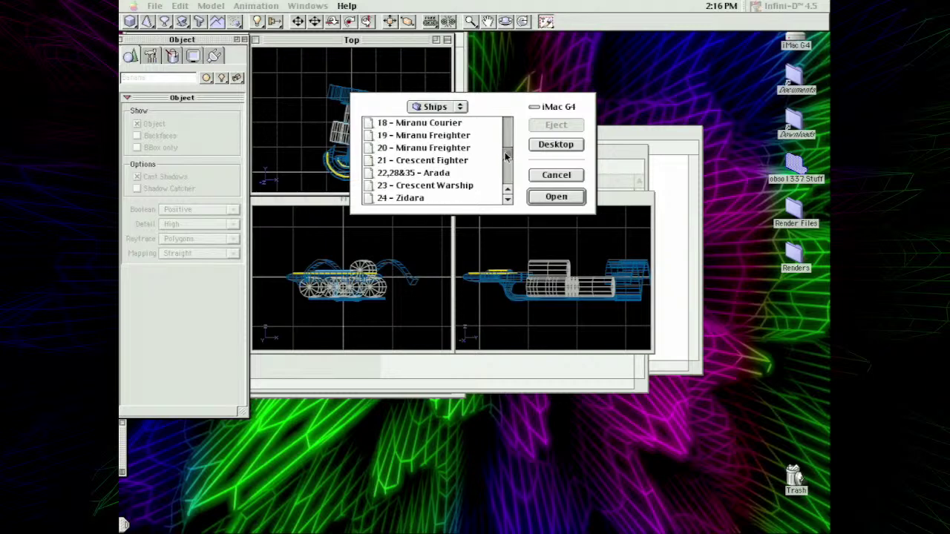
double_click(417, 162)
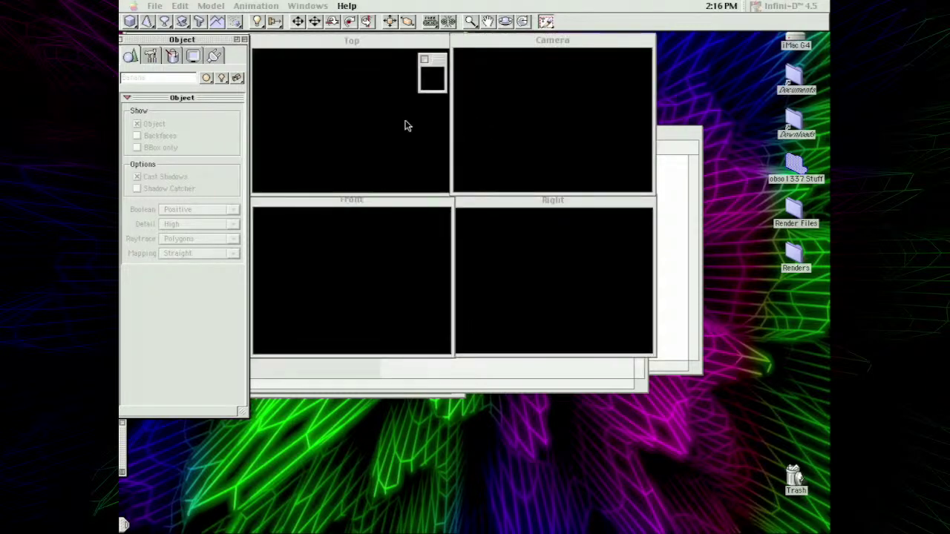
- Move the small view aside, render the Crescent Fighter's Top view, and enlarge the ship in a full-size Camera view
drag(480, 138, 752, 190)
click(352, 46)
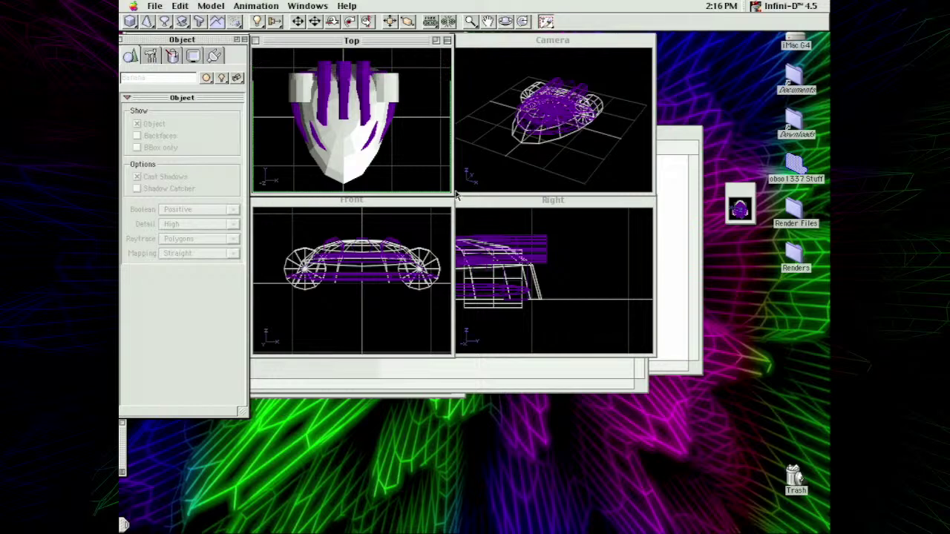
click(594, 40)
click(637, 40)
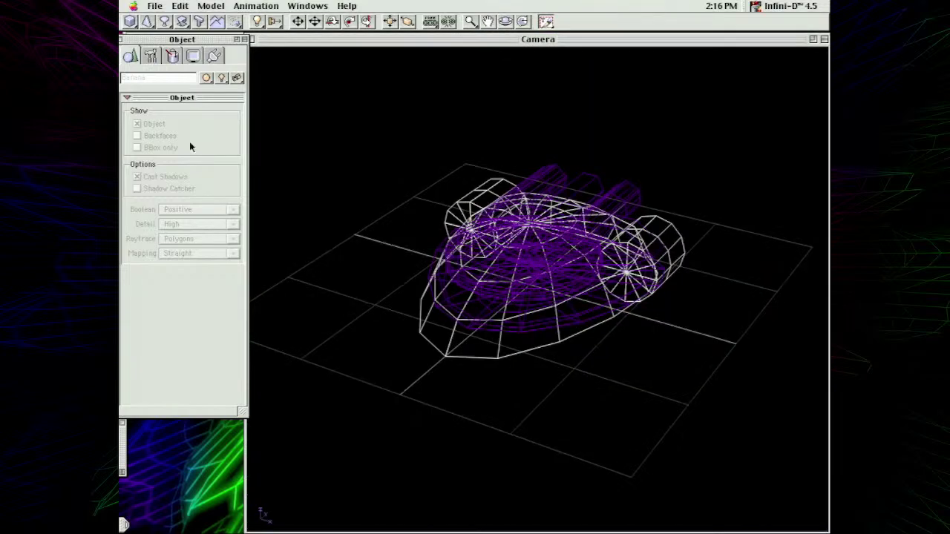
click(471, 21)
drag(482, 178, 502, 155)
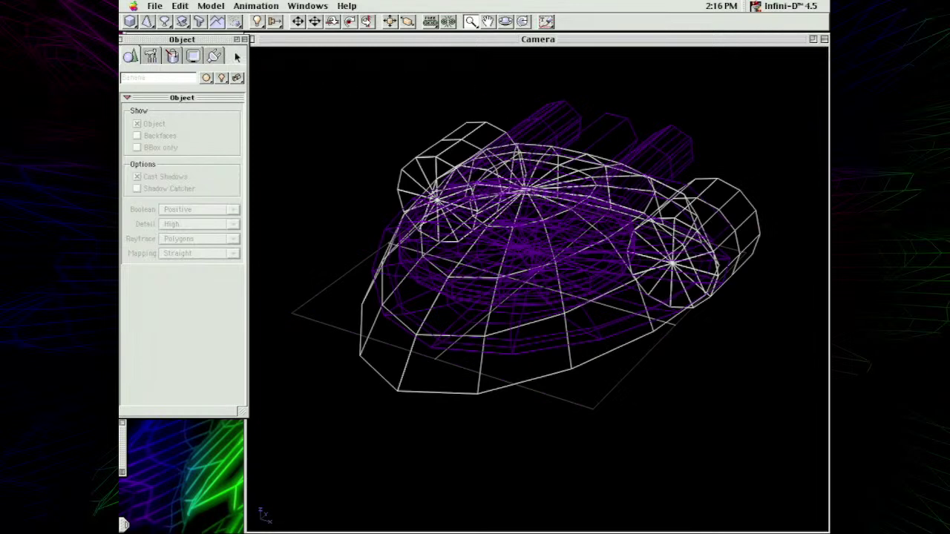
- Set the Crescent Fighter's Camera view to render in Phong mode
click(171, 57)
click(193, 56)
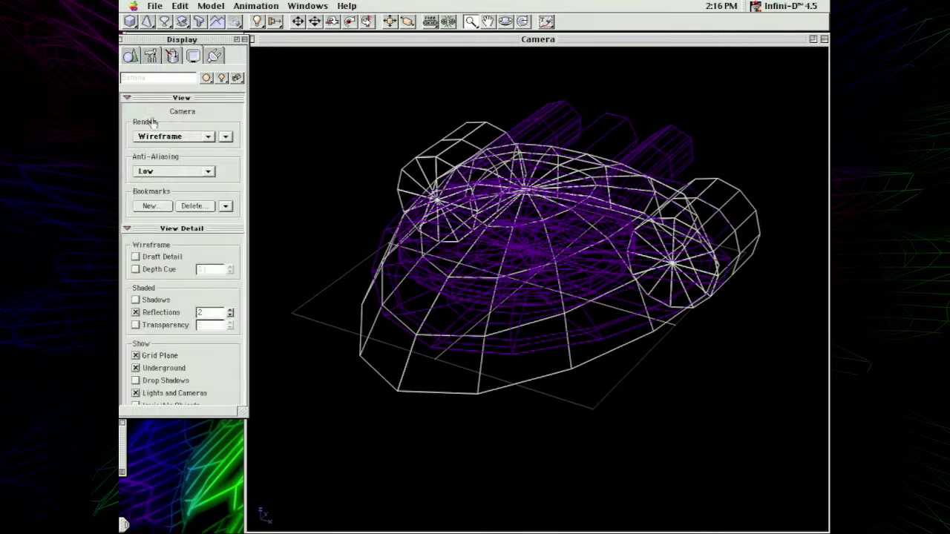
drag(147, 136, 175, 159)
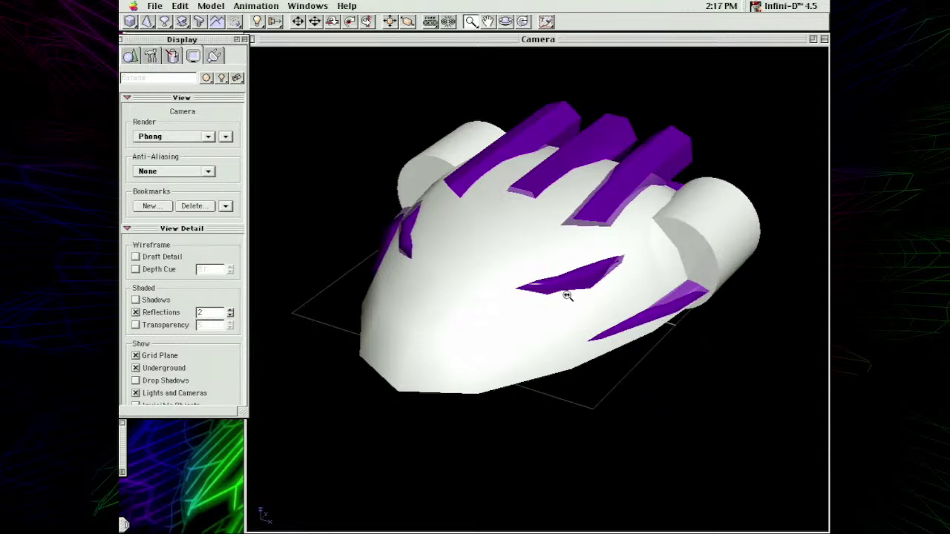
- Select the Crescent Fighter's parent object and examine the list of objects that make up the ship
click(298, 22)
click(559, 279)
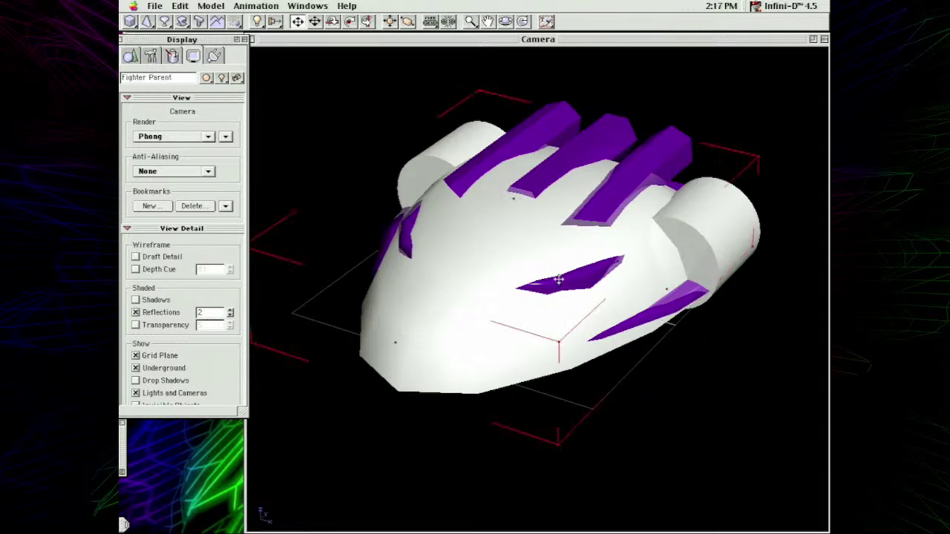
click(211, 78)
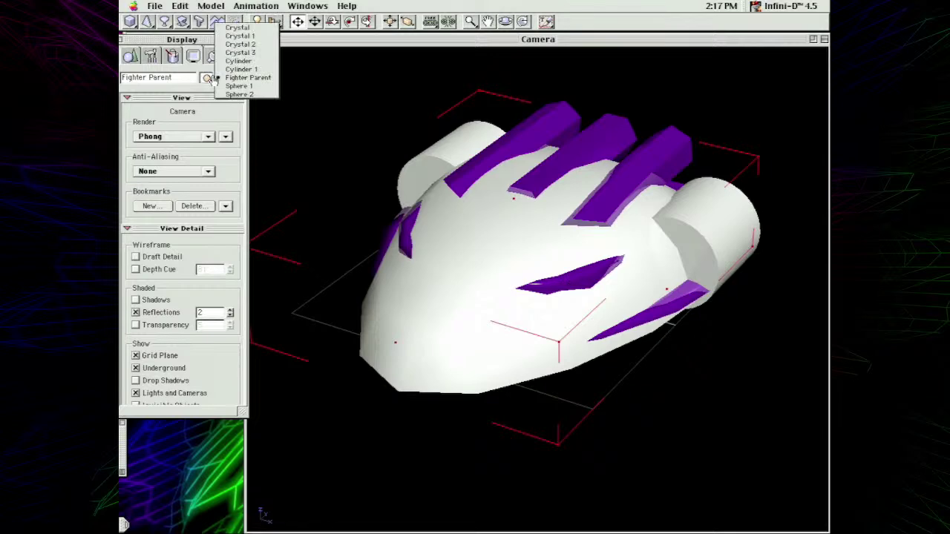
click(244, 15)
- Open the 22,28&35 - Arada file from the Ships folder
click(154, 6)
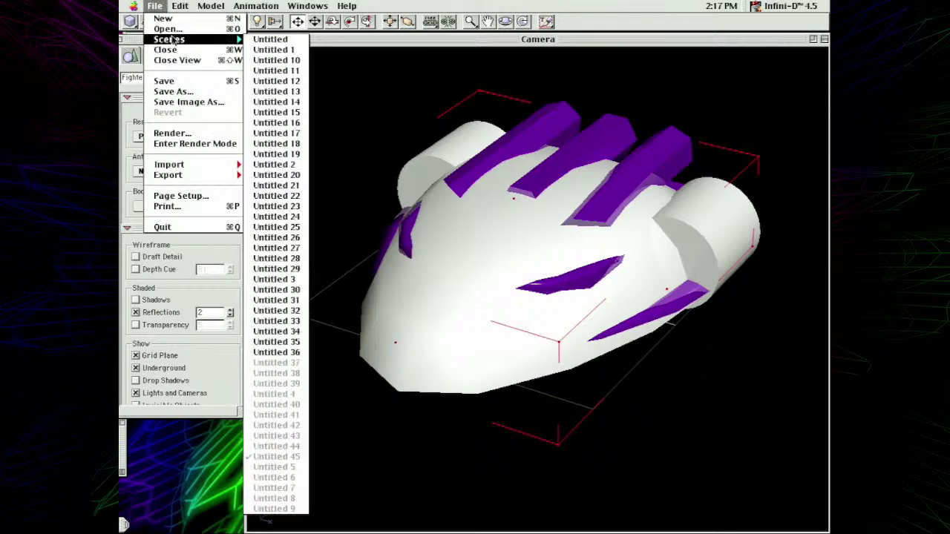
click(177, 29)
drag(509, 124, 510, 158)
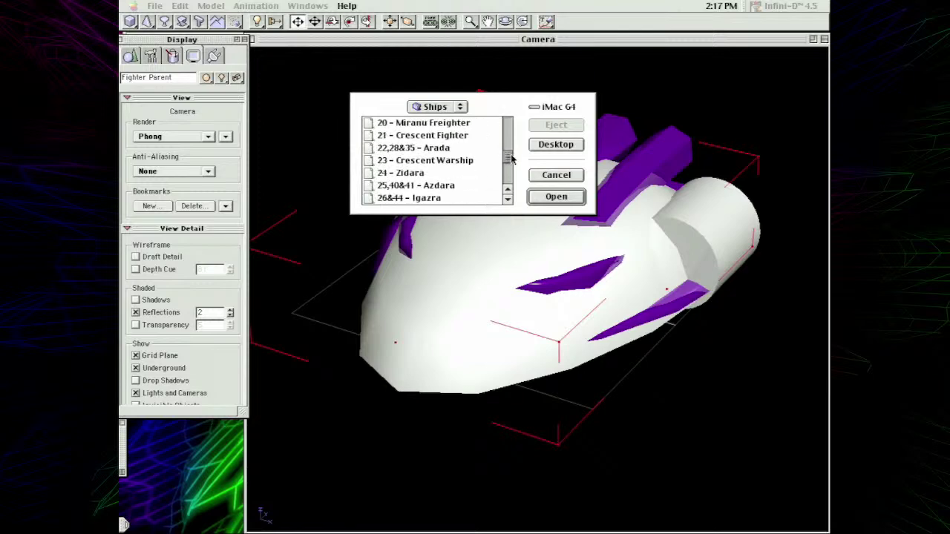
double_click(464, 150)
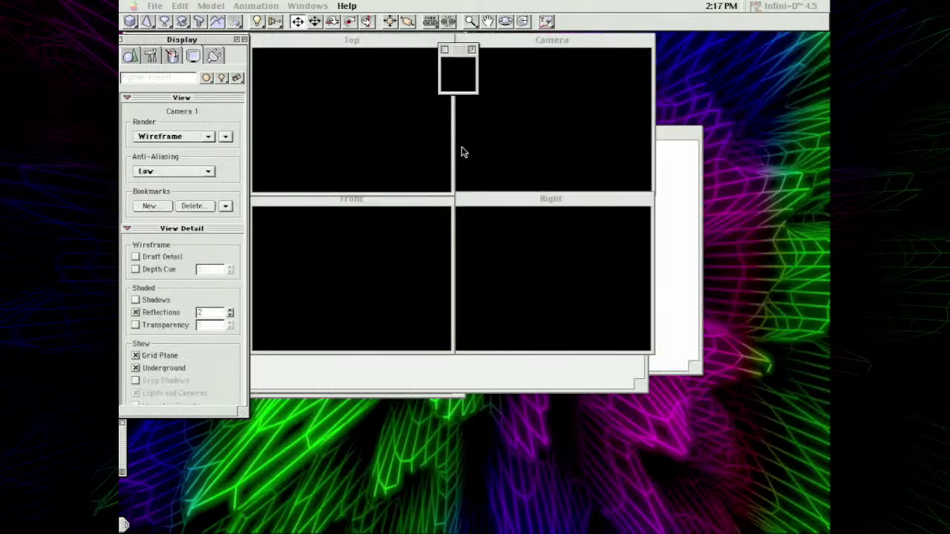
- Expand the Arada's Camera view to full size, enlarge the ship in it and render the view
click(564, 42)
click(642, 42)
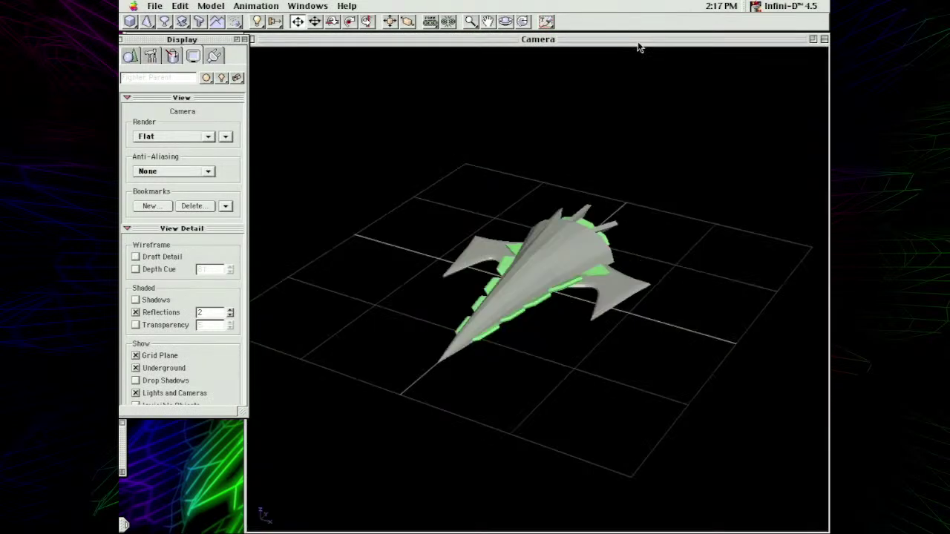
click(470, 22)
drag(463, 157, 516, 132)
drag(513, 57, 514, 57)
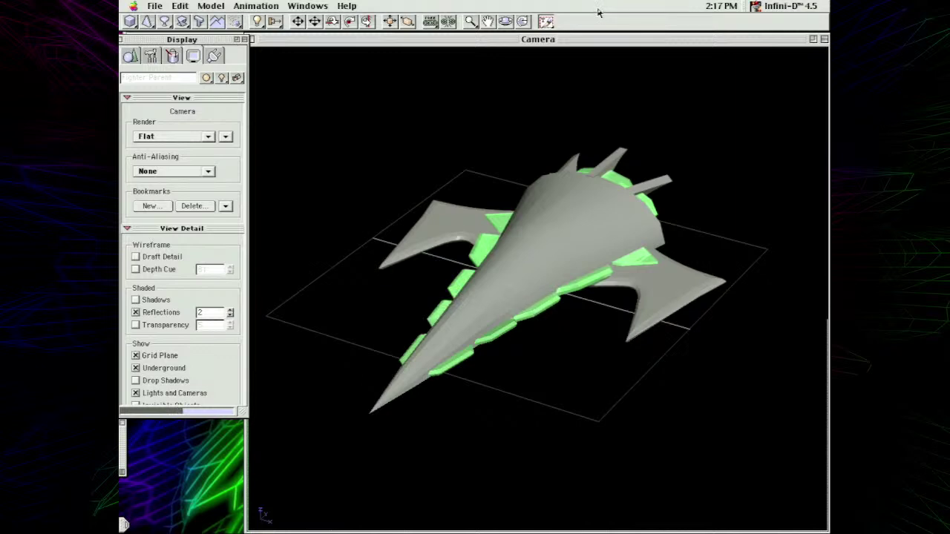
- Open another ship file further down the Ships folder and expand its Camera view to full size
click(154, 5)
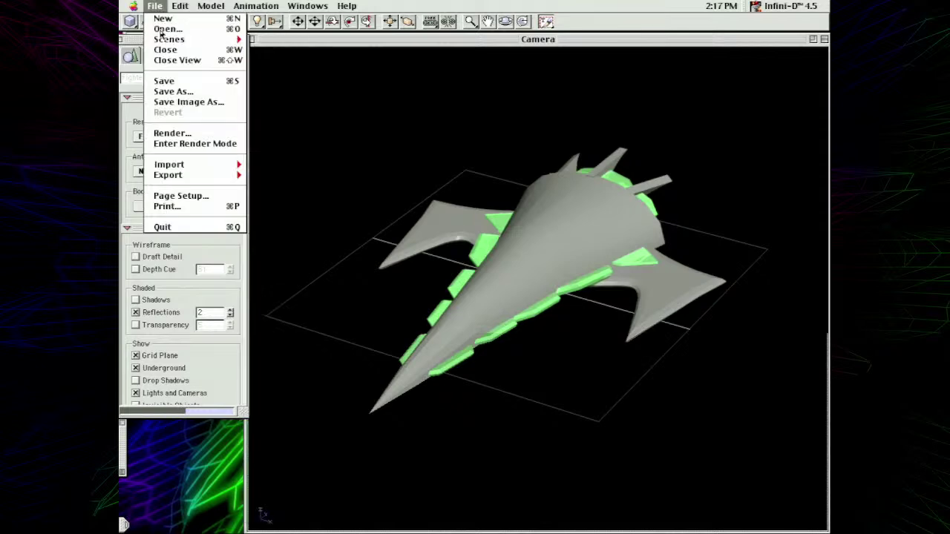
click(167, 28)
drag(506, 127, 506, 163)
double_click(462, 141)
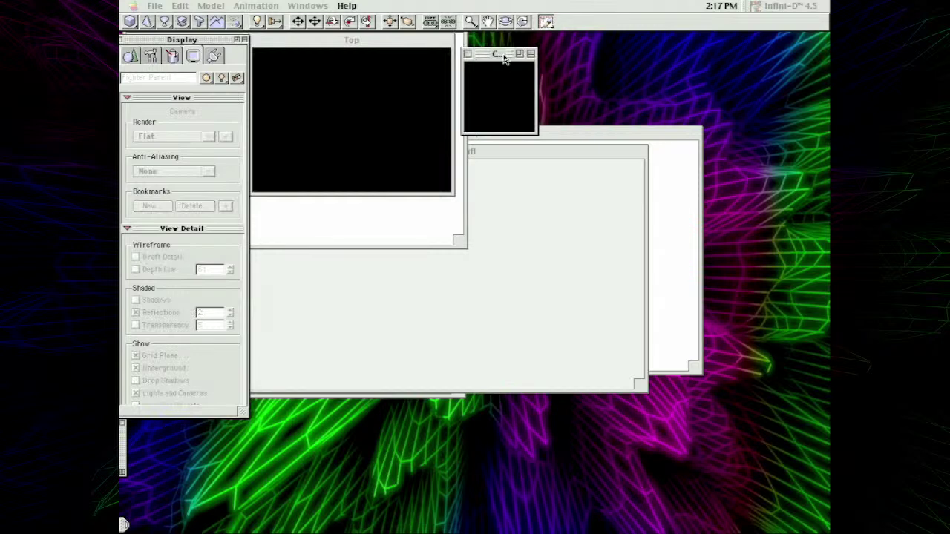
click(519, 53)
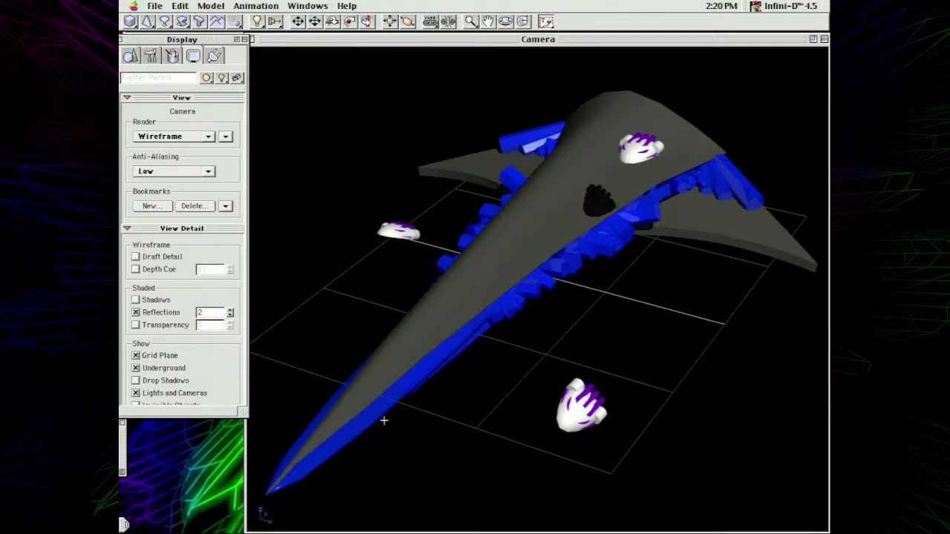
- Examine the ship's Pyramid 1 hull object in the modeler and return to the scene
click(298, 21)
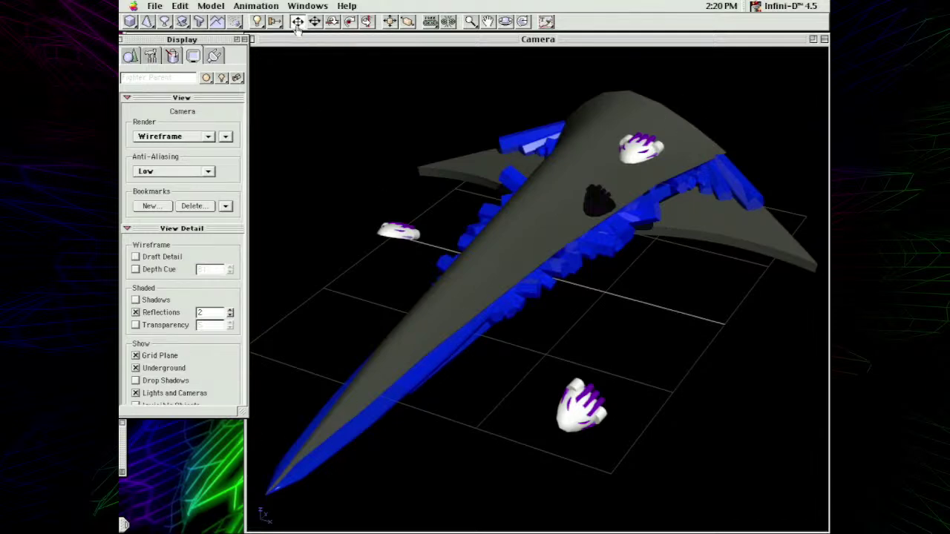
click(378, 401)
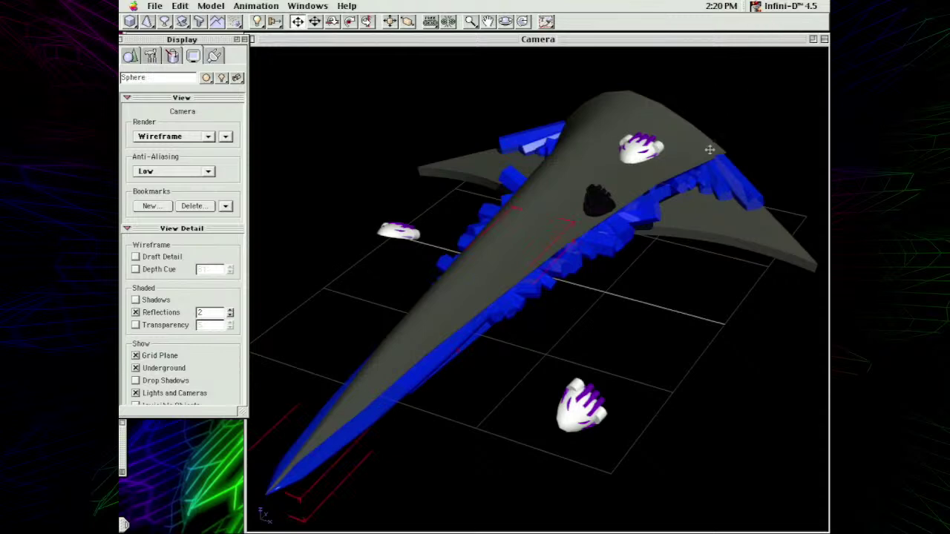
click(658, 197)
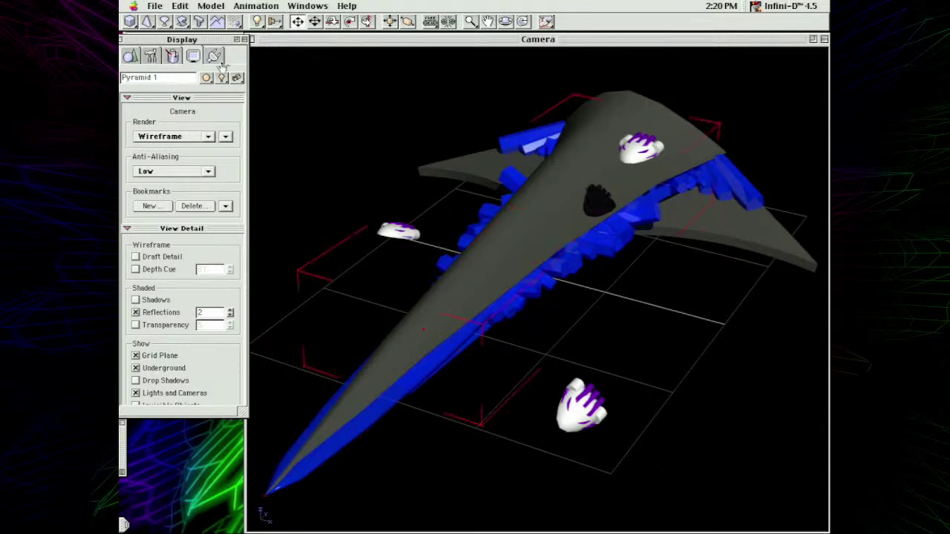
click(179, 5)
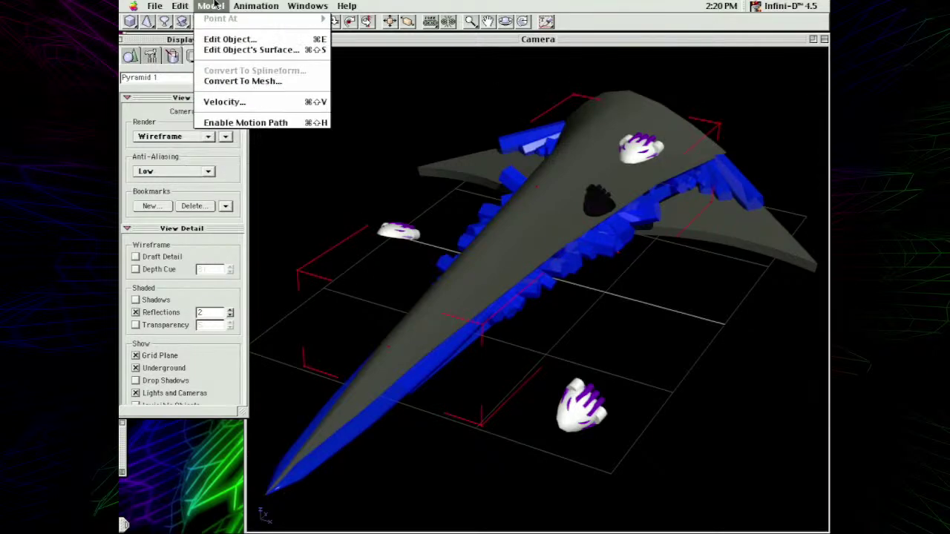
click(233, 36)
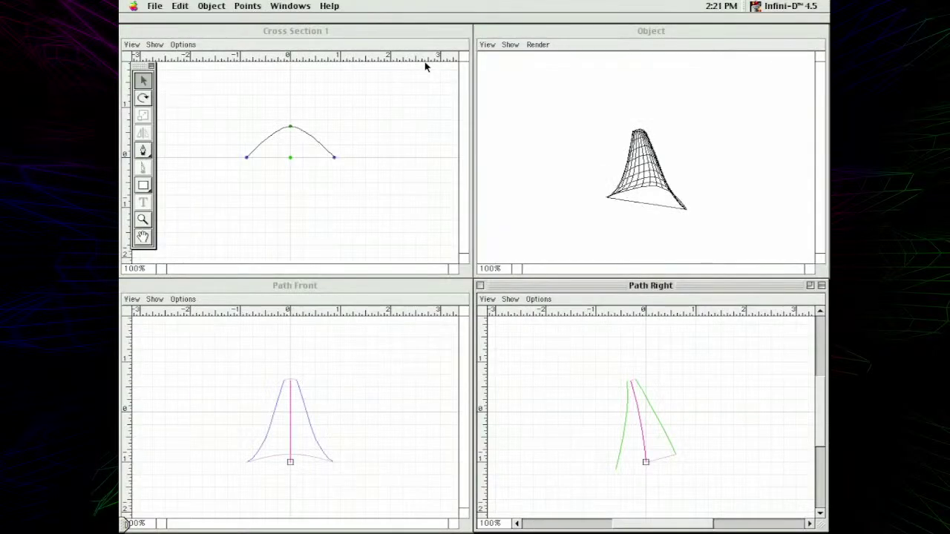
click(144, 5)
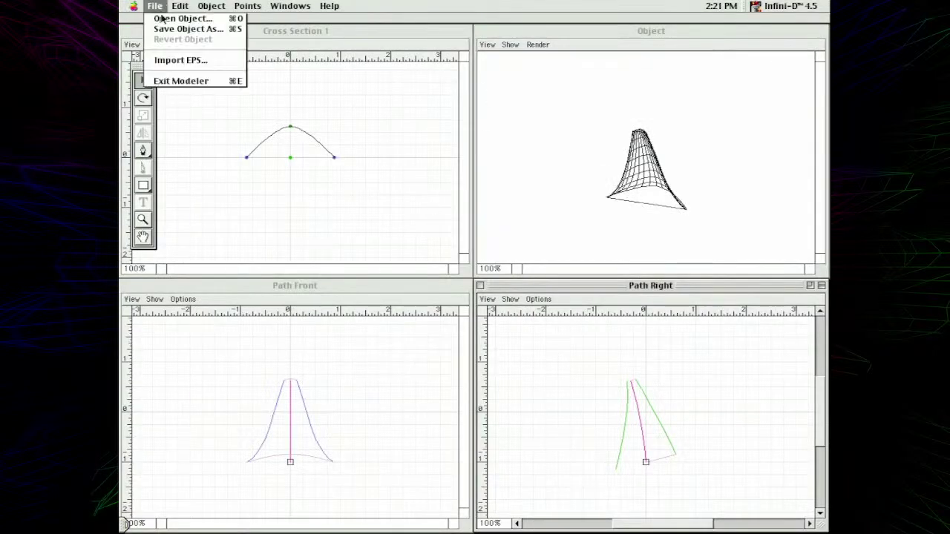
click(170, 80)
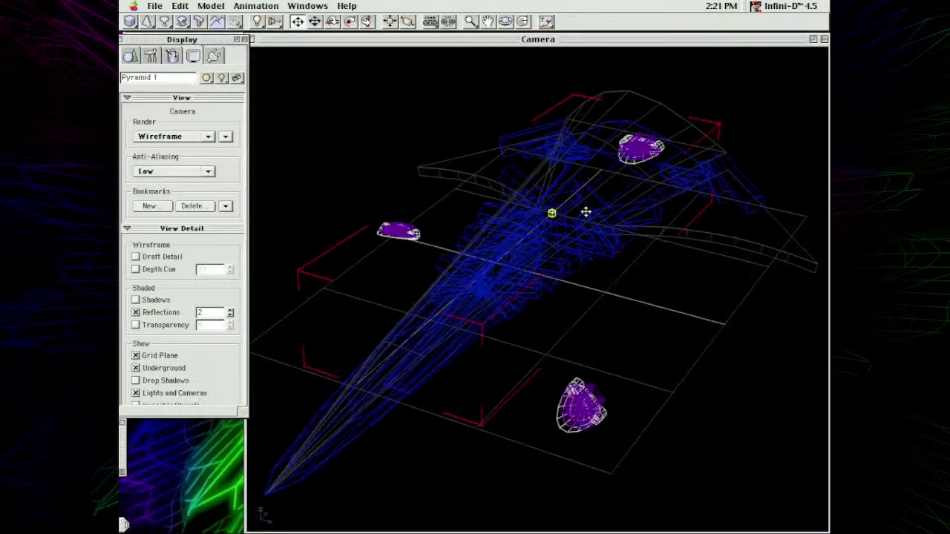
- Select the ship's Body object in the Camera view
click(645, 87)
click(638, 103)
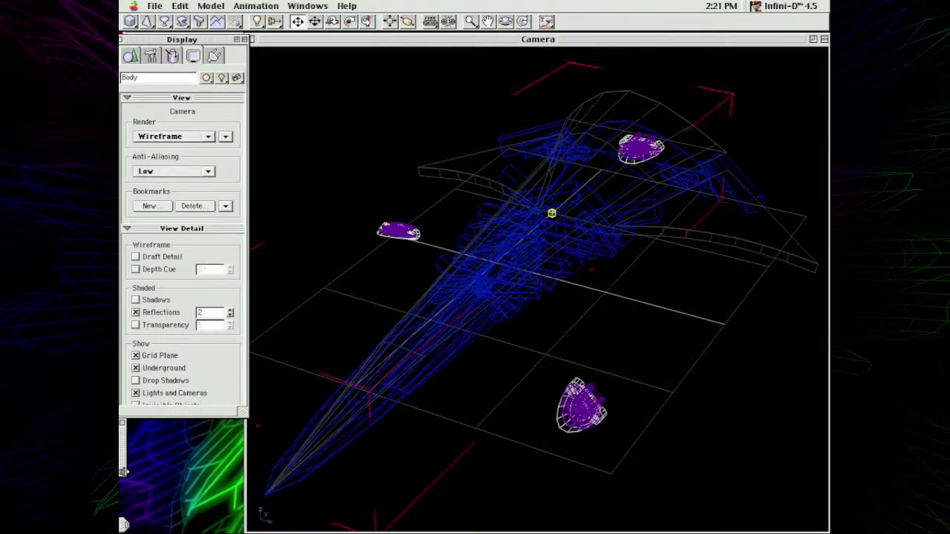
- Bring up the animation controls and play the ship's wireframe animation in the Camera view
click(124, 473)
click(220, 428)
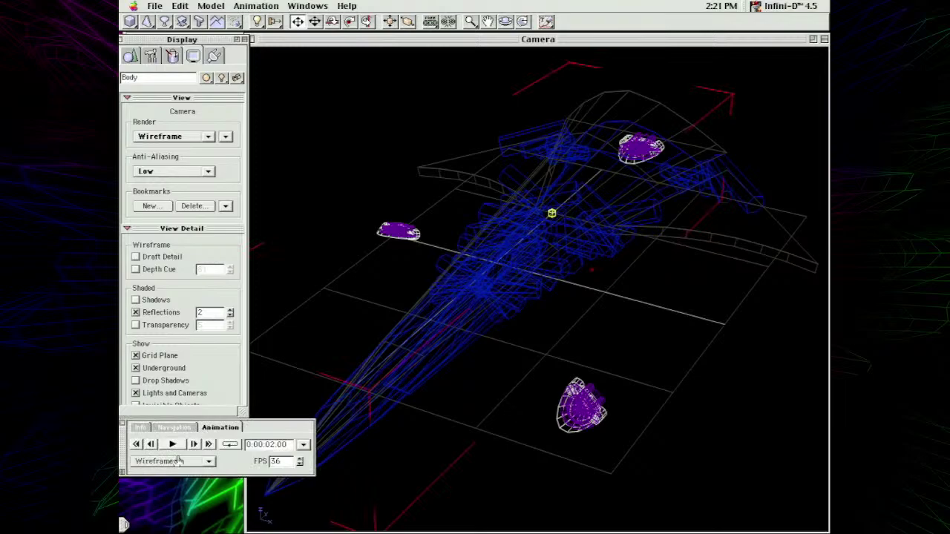
click(172, 444)
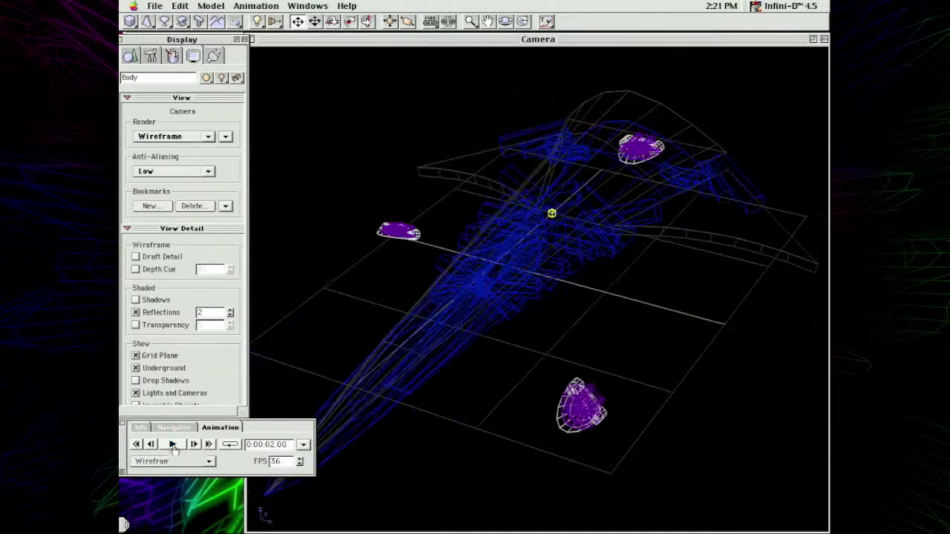
click(172, 445)
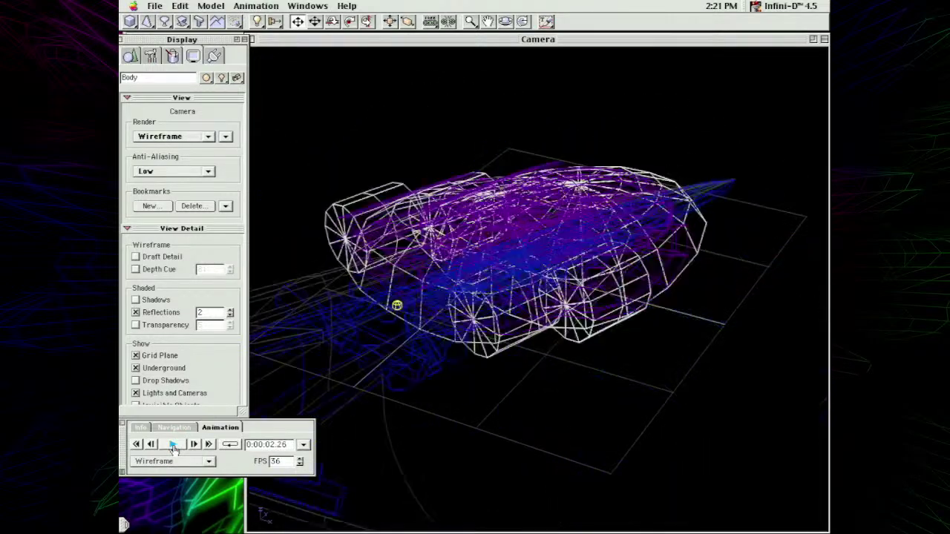
click(172, 445)
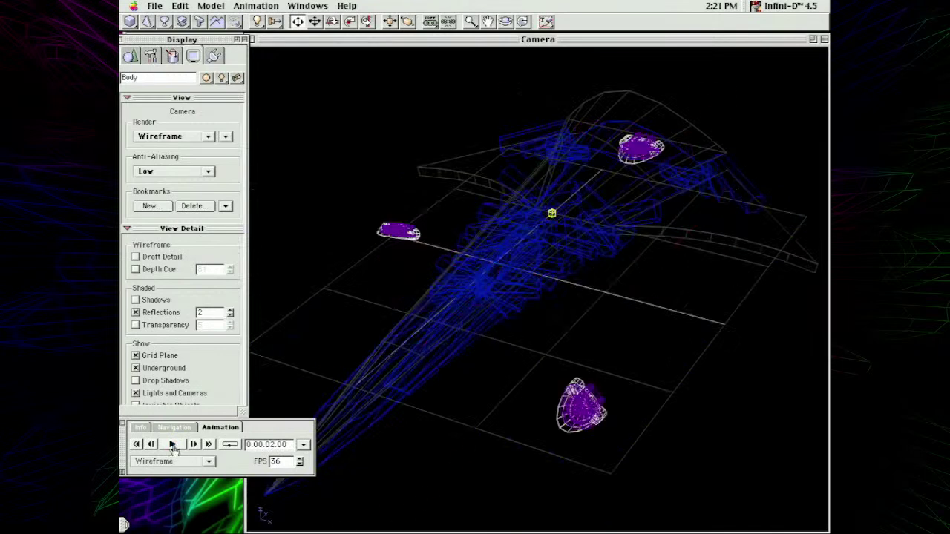
- Open the orange and purple ship's file from the Ships folder and expand its Camera view to full size
click(154, 6)
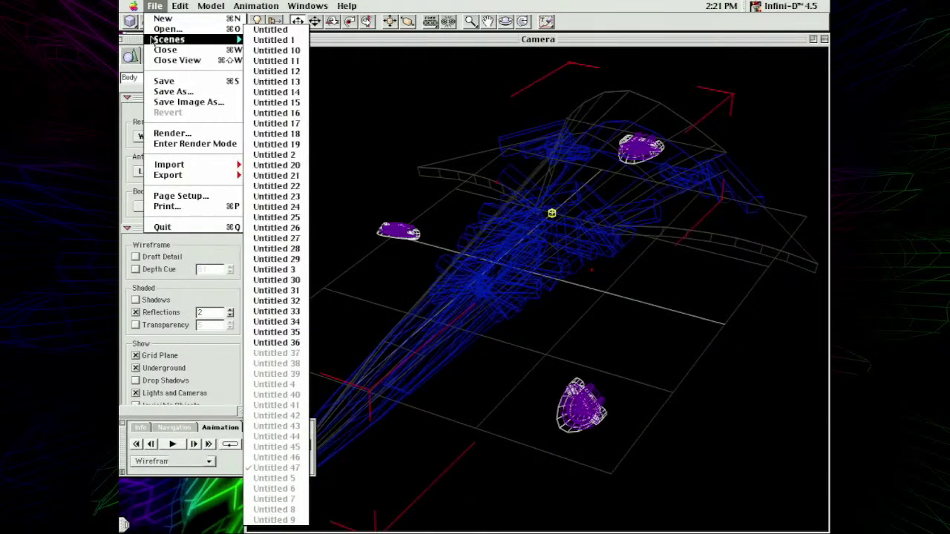
click(168, 28)
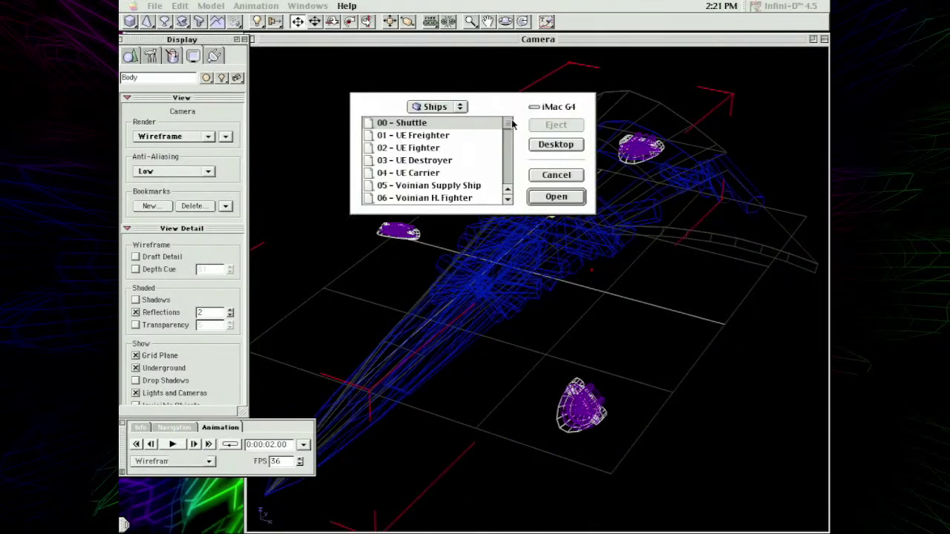
drag(512, 123, 509, 154)
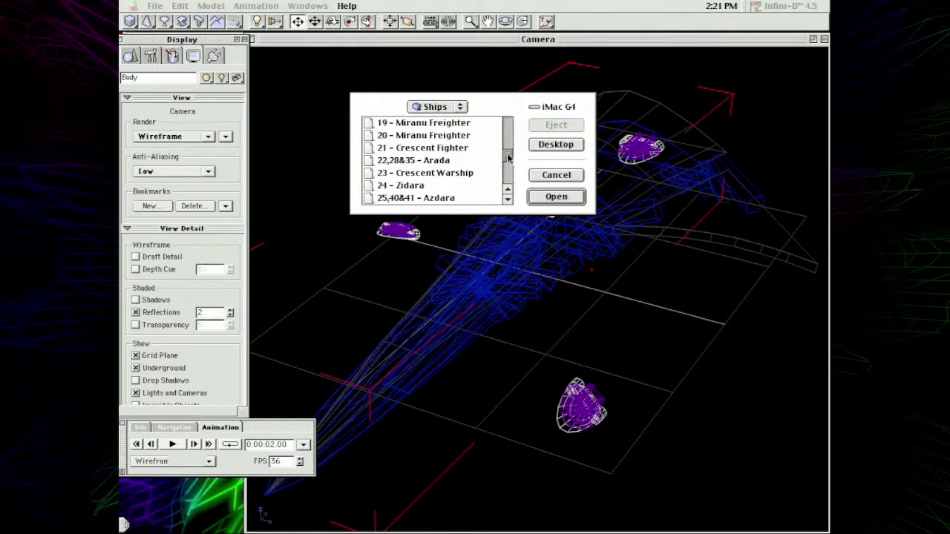
drag(509, 157, 458, 165)
double_click(443, 160)
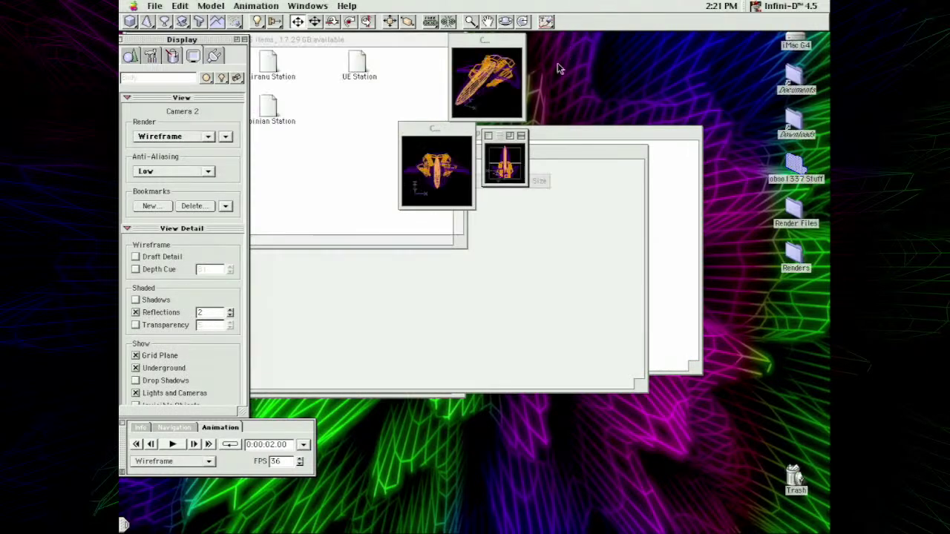
click(511, 38)
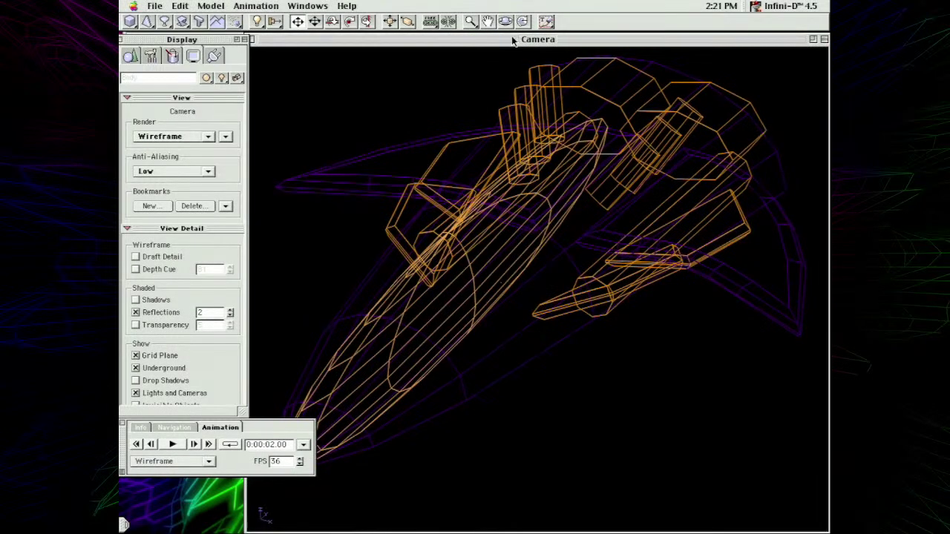
- Collapse the animation controls, enable shadows and transparency, and render the ship's Camera view in Phong
click(123, 474)
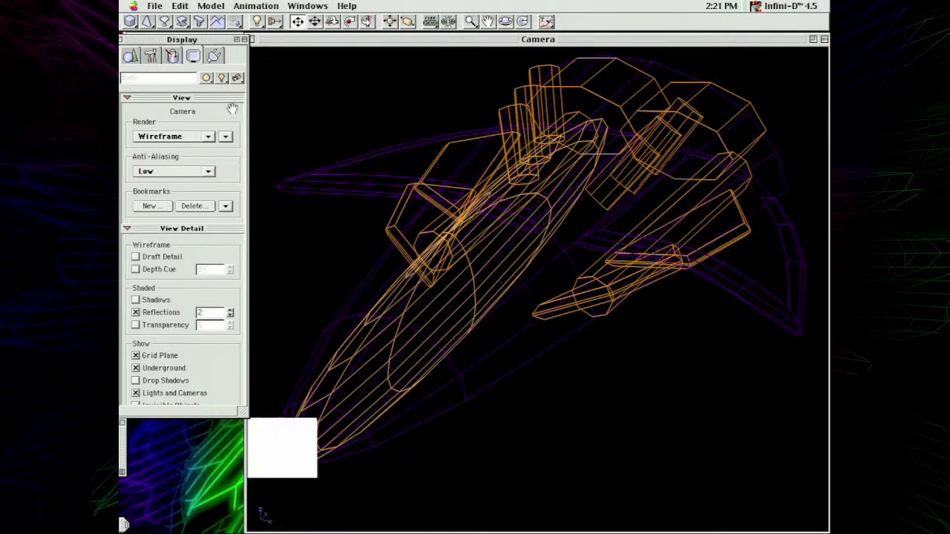
click(135, 300)
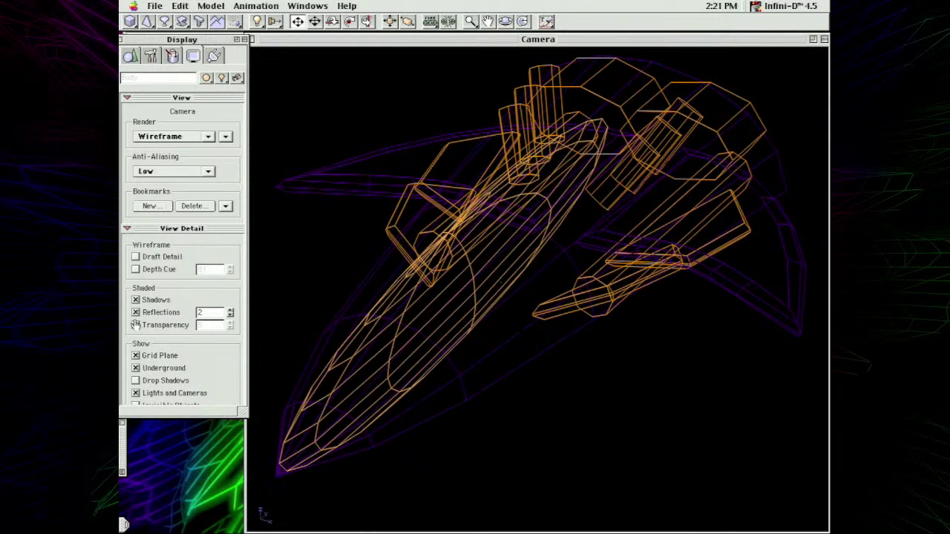
click(135, 325)
drag(187, 138, 178, 168)
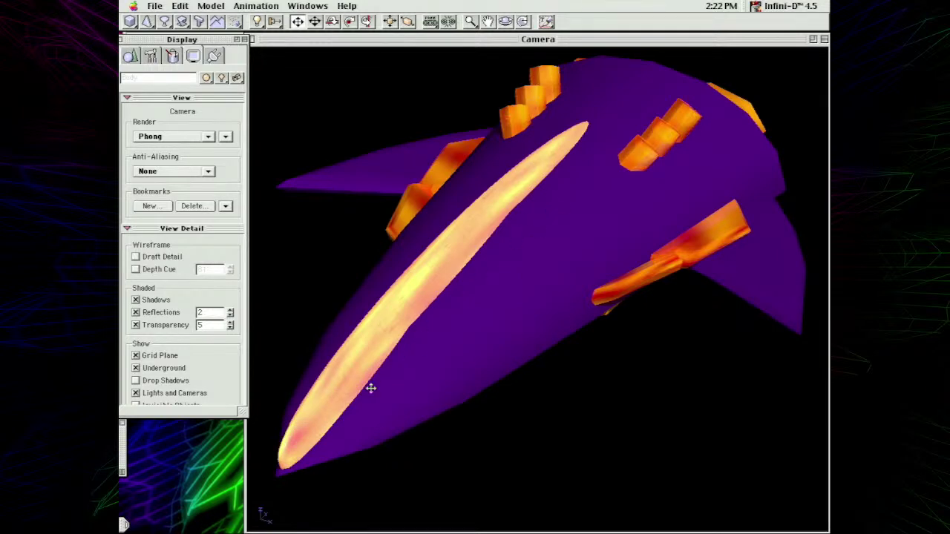
- Open the ship file "25,40&41 - Azdara" and expand its Camera view to full size
click(155, 5)
mouse_move(179, 40)
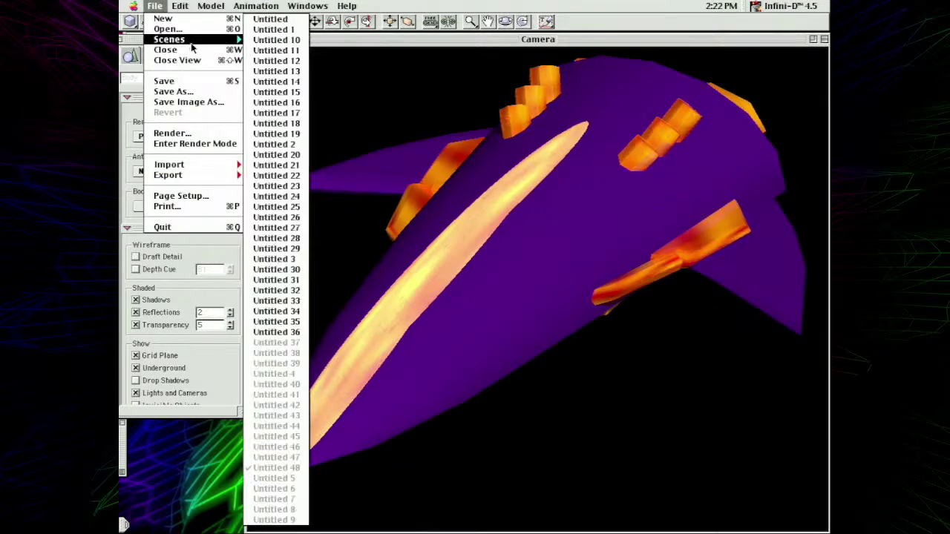
click(195, 28)
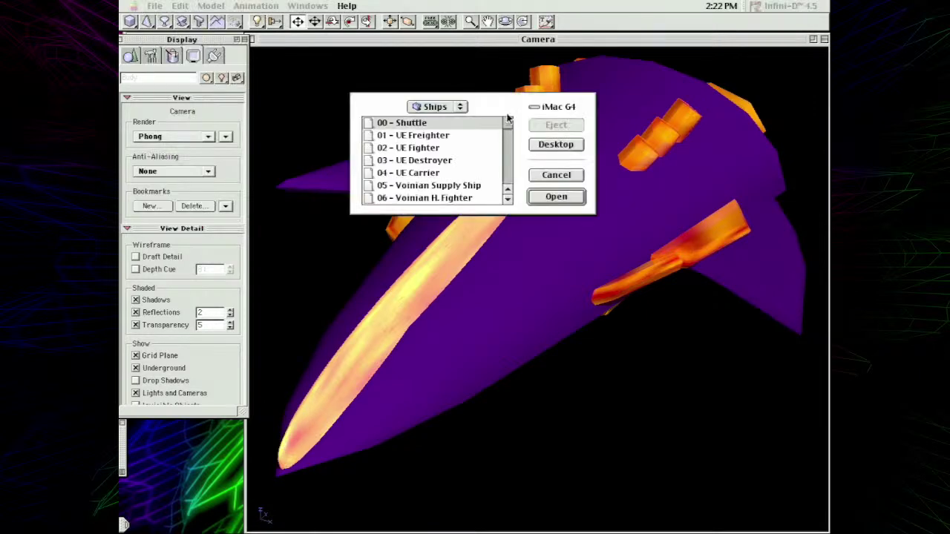
drag(508, 121, 510, 154)
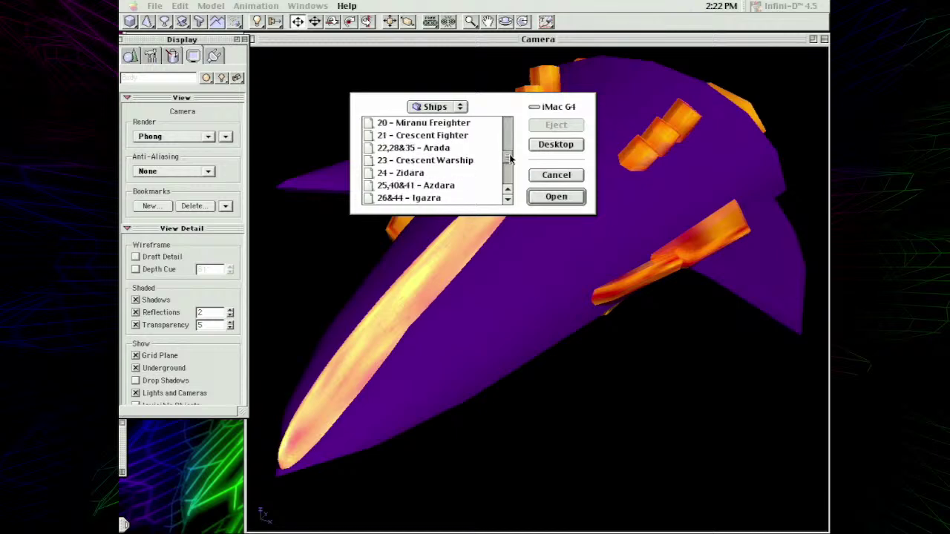
click(508, 202)
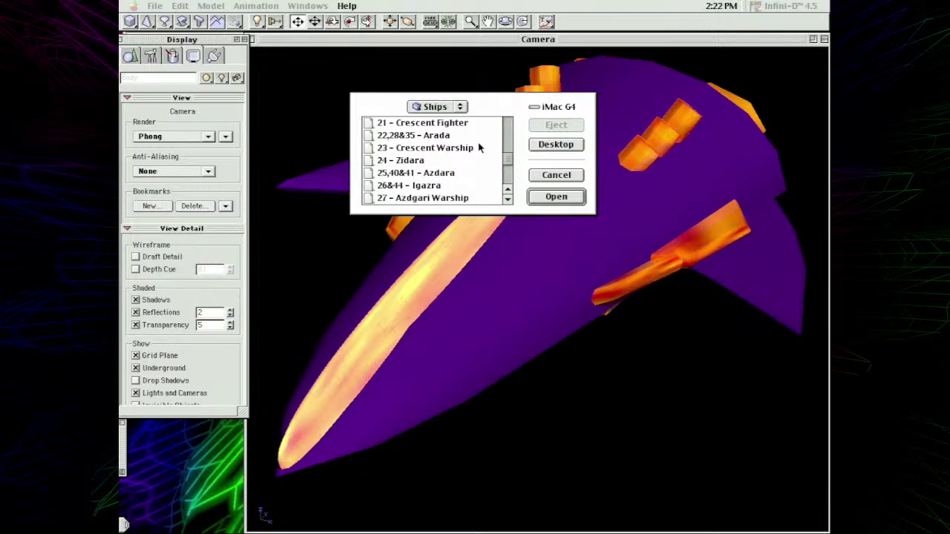
double_click(446, 178)
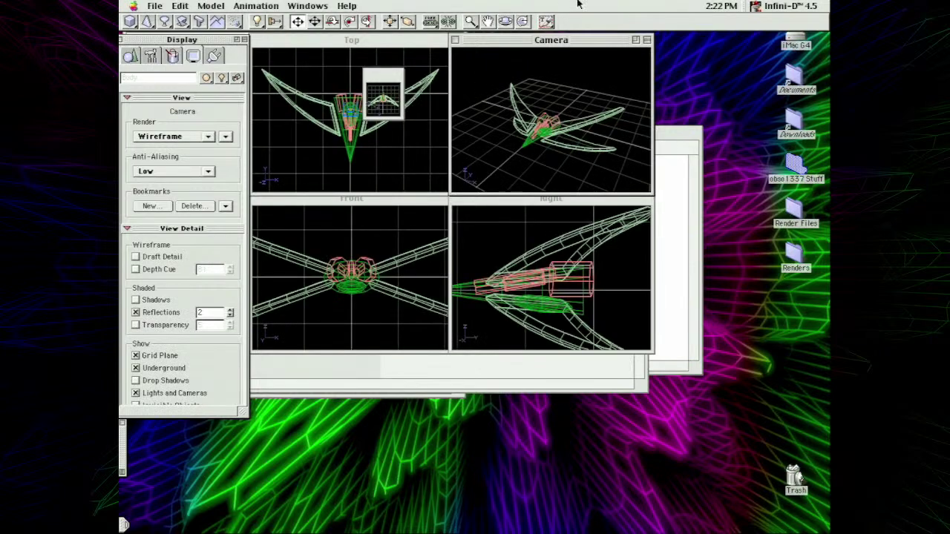
click(635, 40)
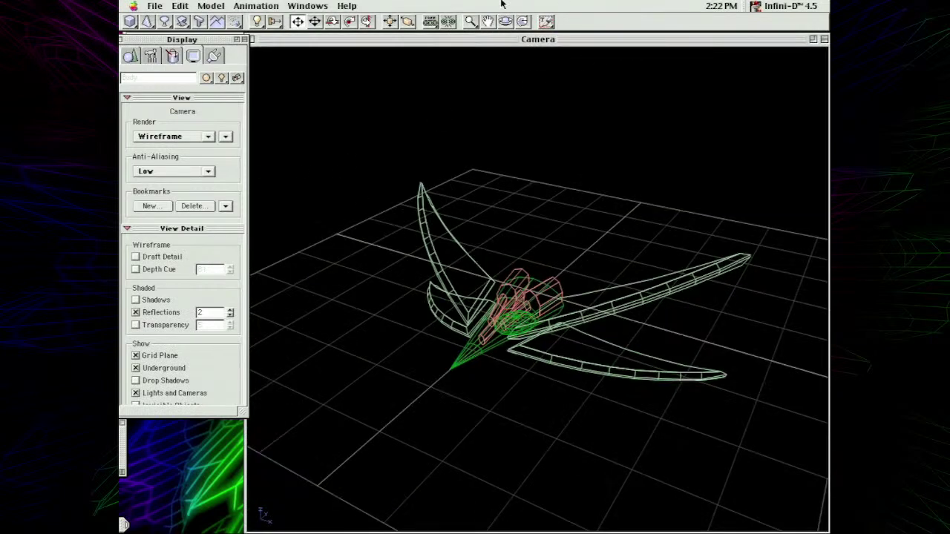
- Enlarge the Azdara slightly in the Camera view and render it in Phong
click(472, 22)
drag(475, 245, 492, 229)
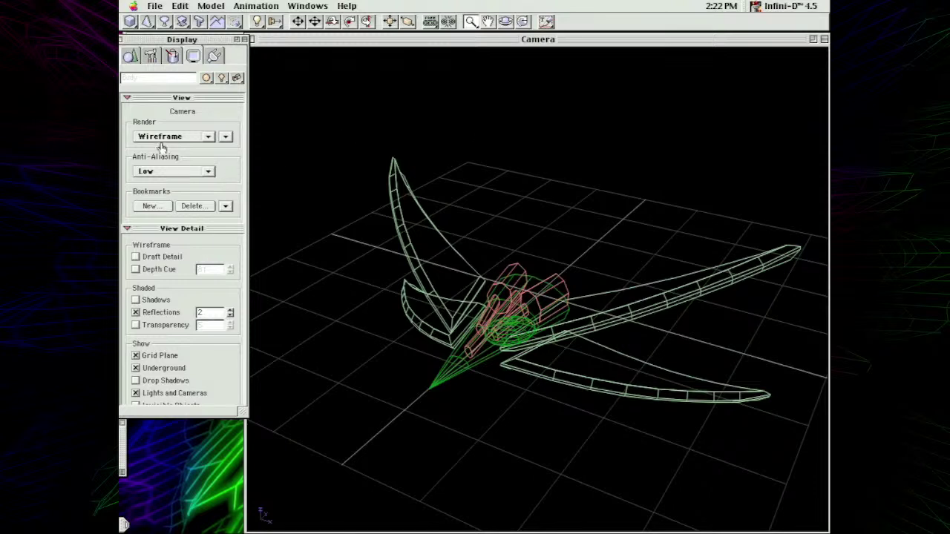
click(171, 136)
click(159, 170)
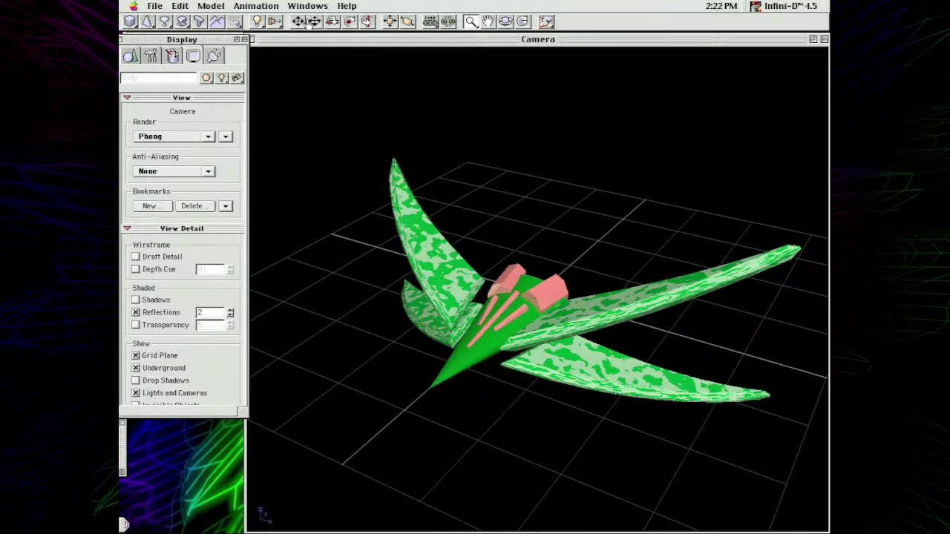
- Inspect the Azdara's Wing2 and Wing1 objects by selecting each, and clear the selection
click(298, 22)
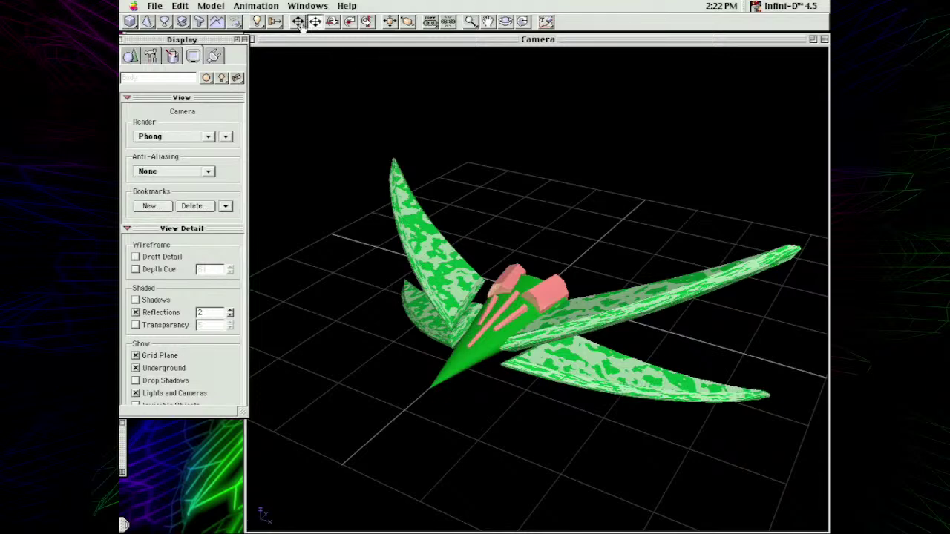
click(436, 259)
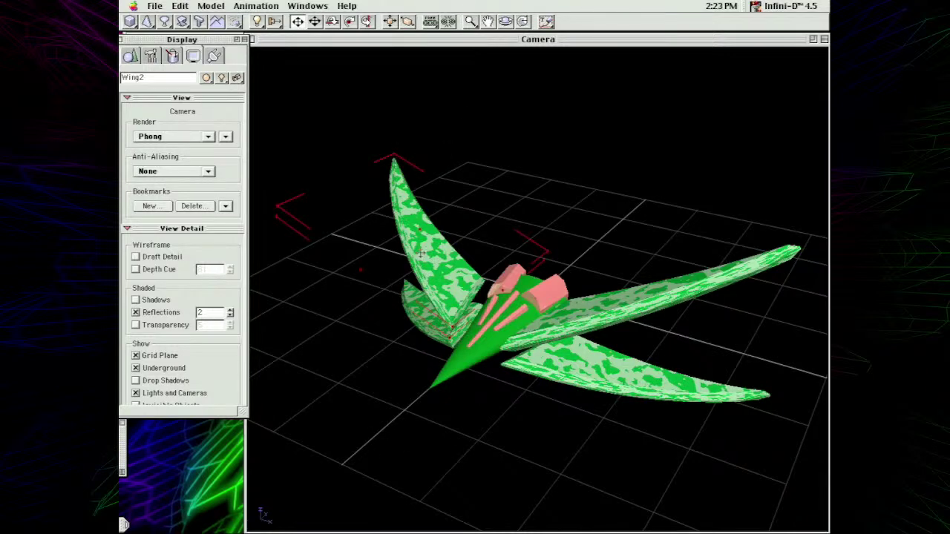
click(430, 343)
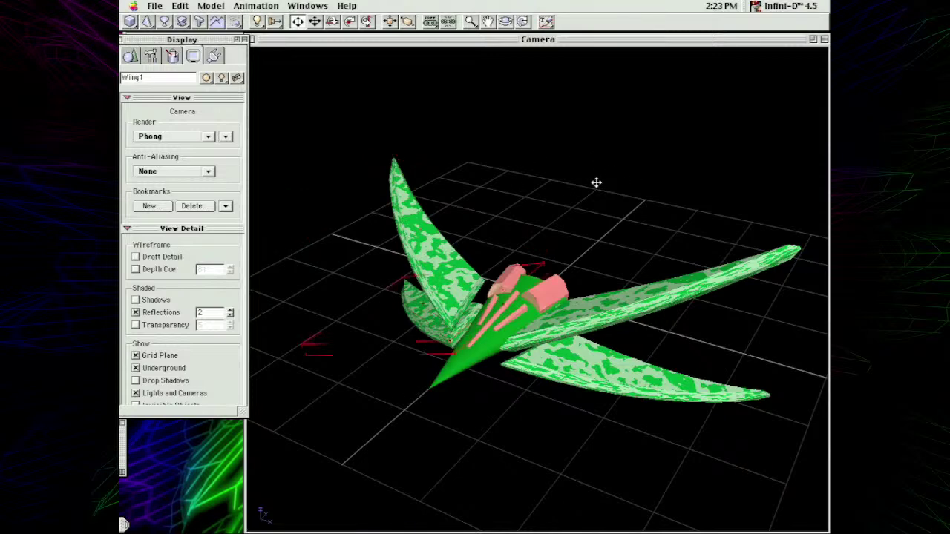
click(550, 219)
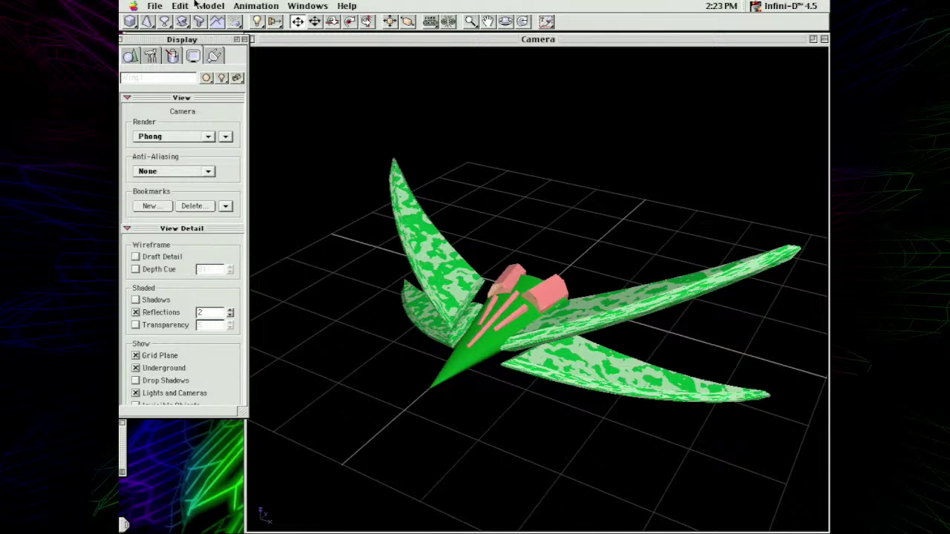
- Open the ship file "26&44 - Igazra" and expand its Camera view to full size
click(155, 6)
click(160, 27)
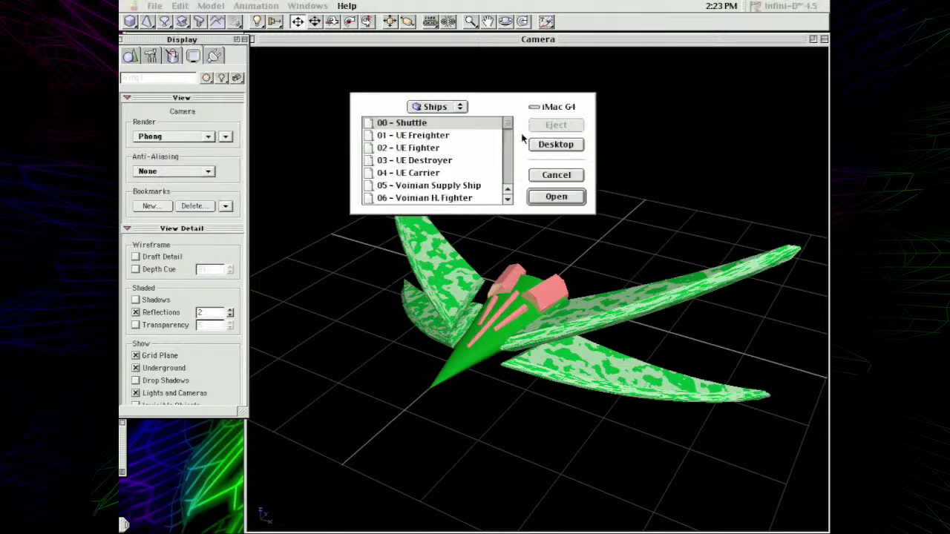
drag(505, 128, 503, 167)
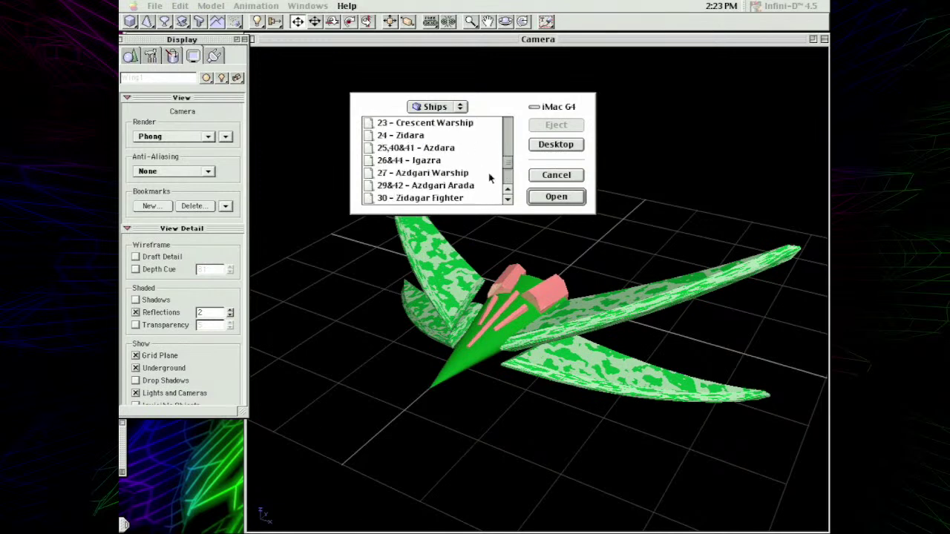
click(413, 151)
click(438, 161)
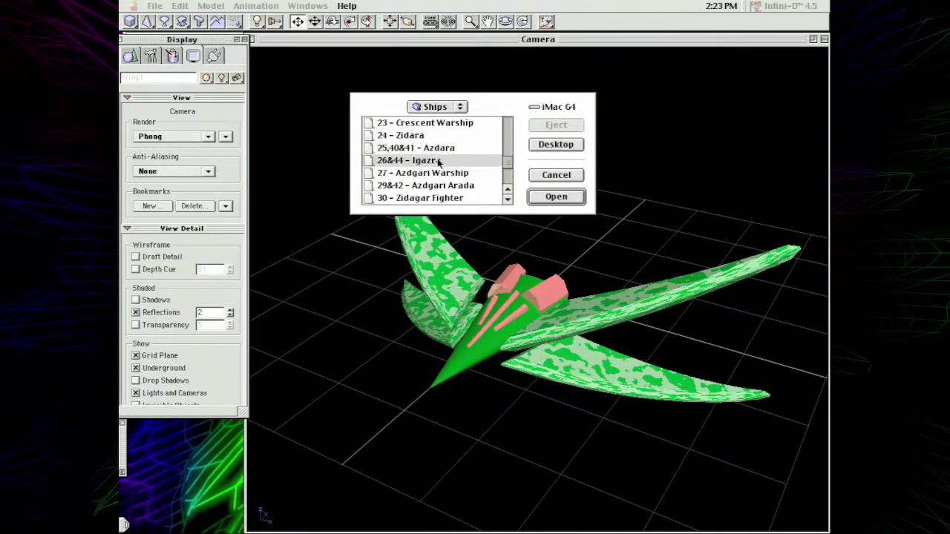
double_click(439, 162)
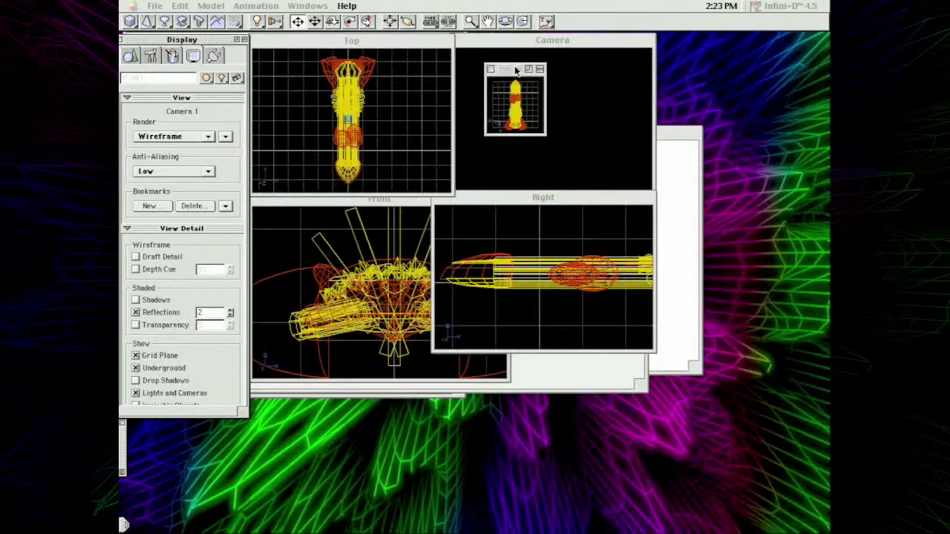
click(563, 43)
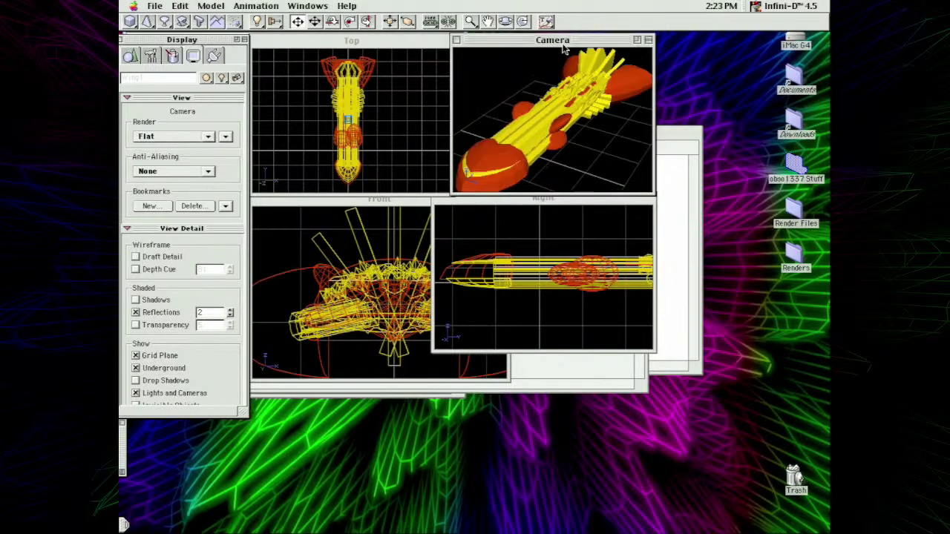
click(639, 40)
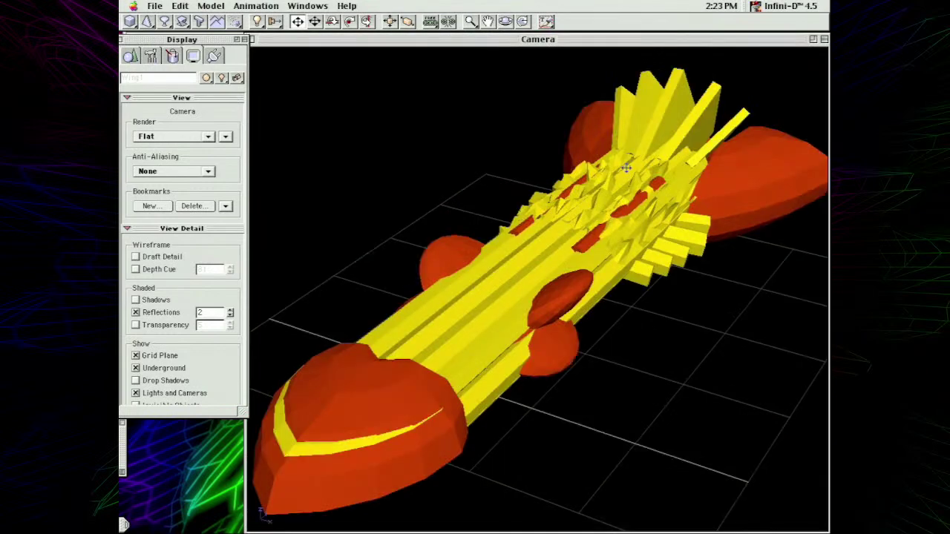
- Fit the whole Igazra in the Camera view, examine its red nose object in the modeler and return to the scene
click(471, 21)
click(508, 110)
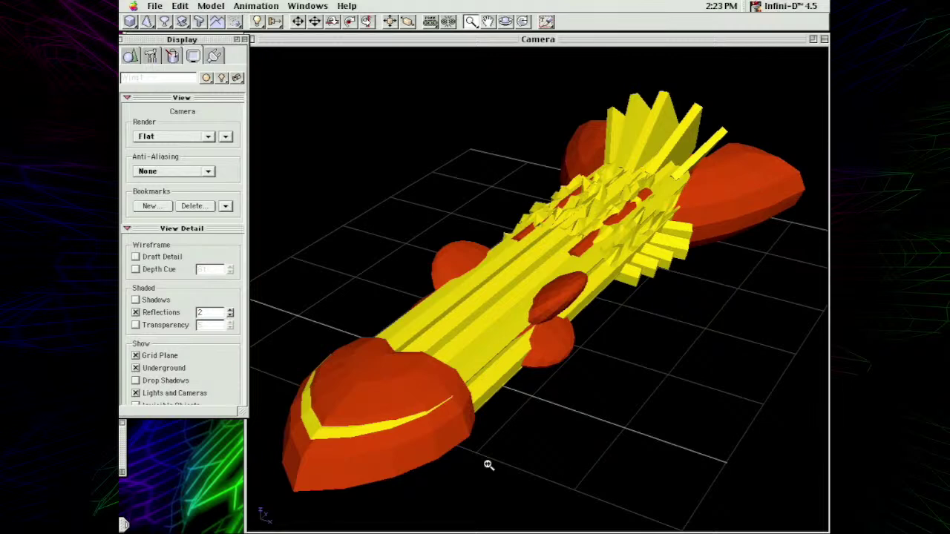
click(299, 22)
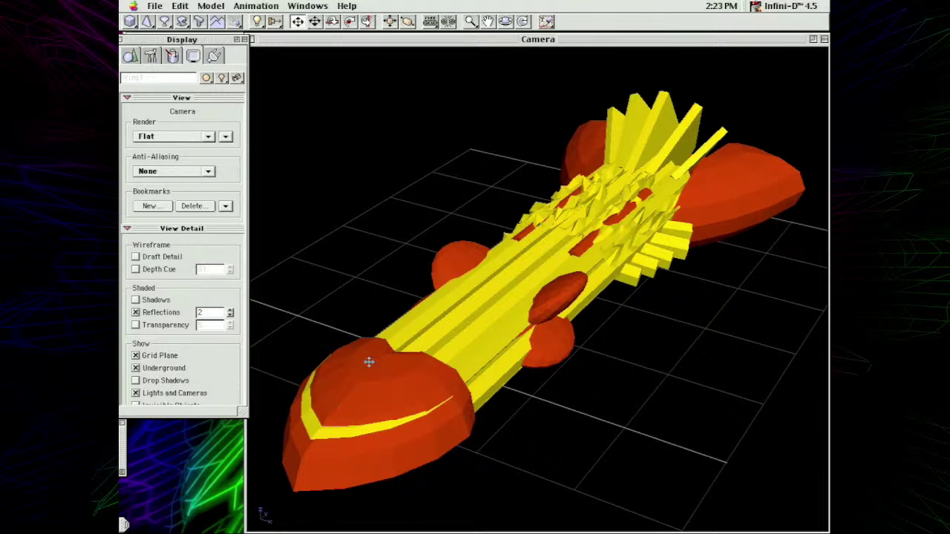
double_click(385, 380)
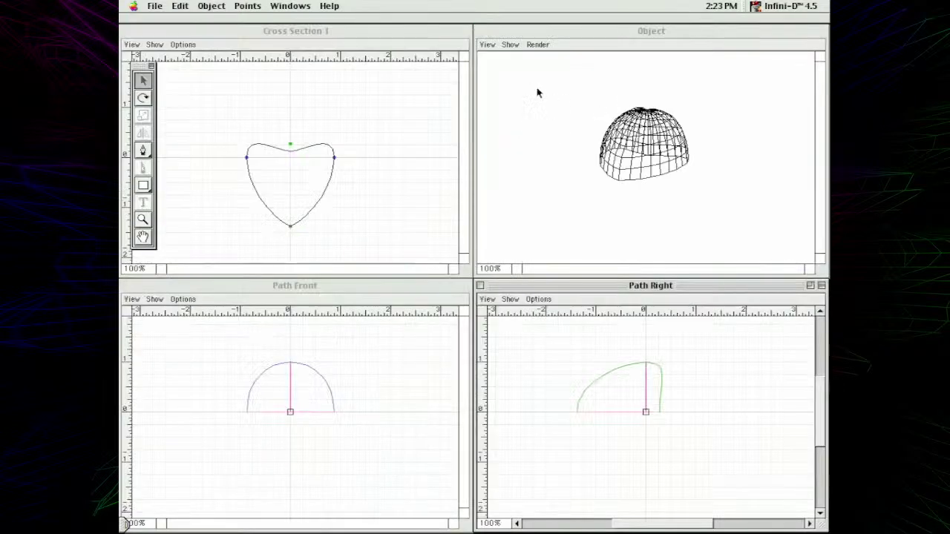
click(154, 6)
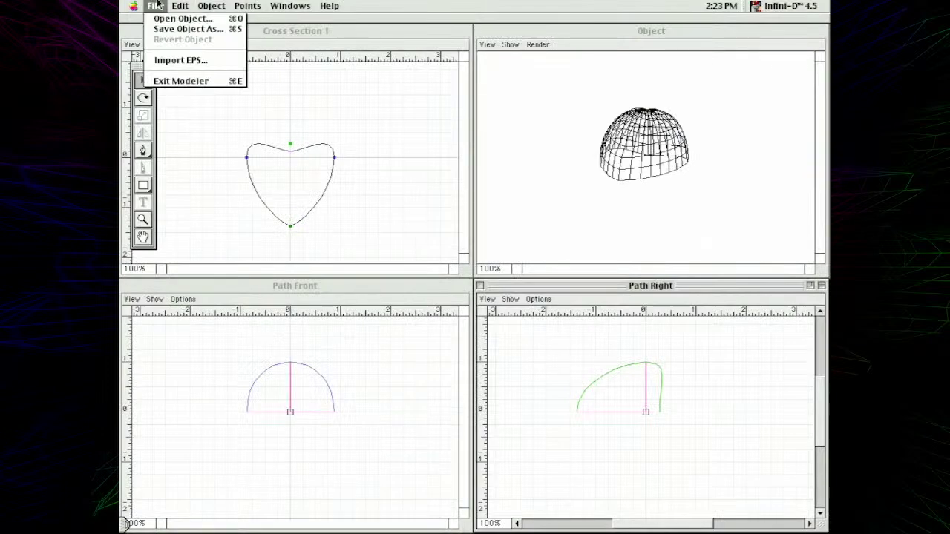
click(185, 82)
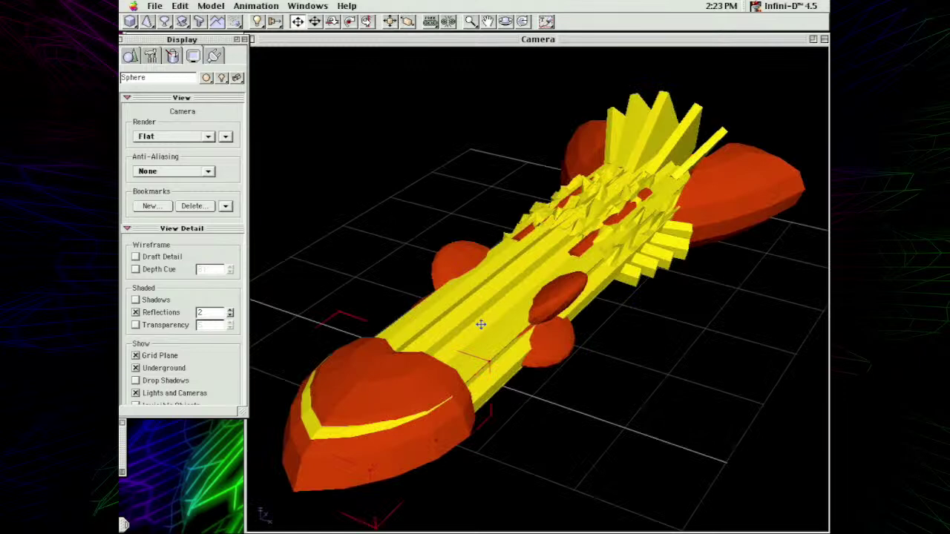
- Render the Igazra's Camera view in Phong with Transparency enabled
click(176, 136)
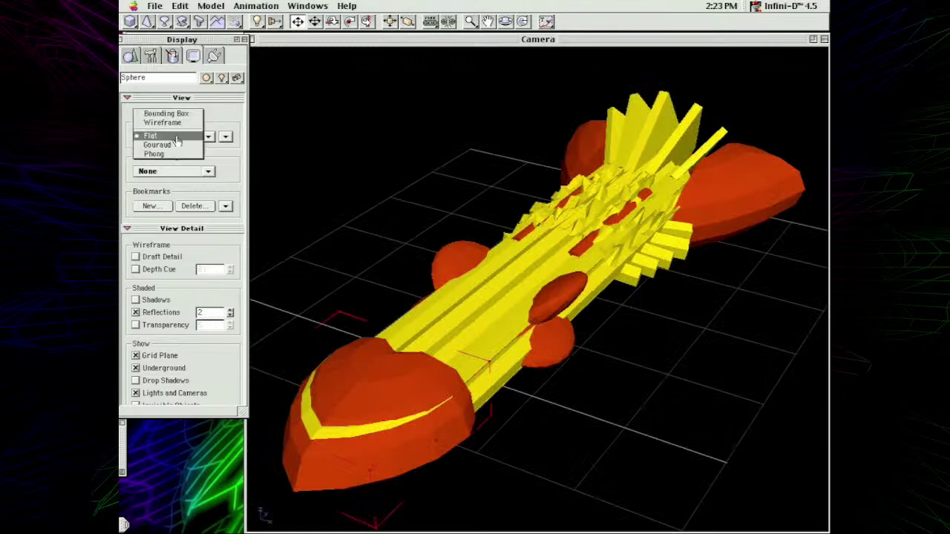
click(172, 152)
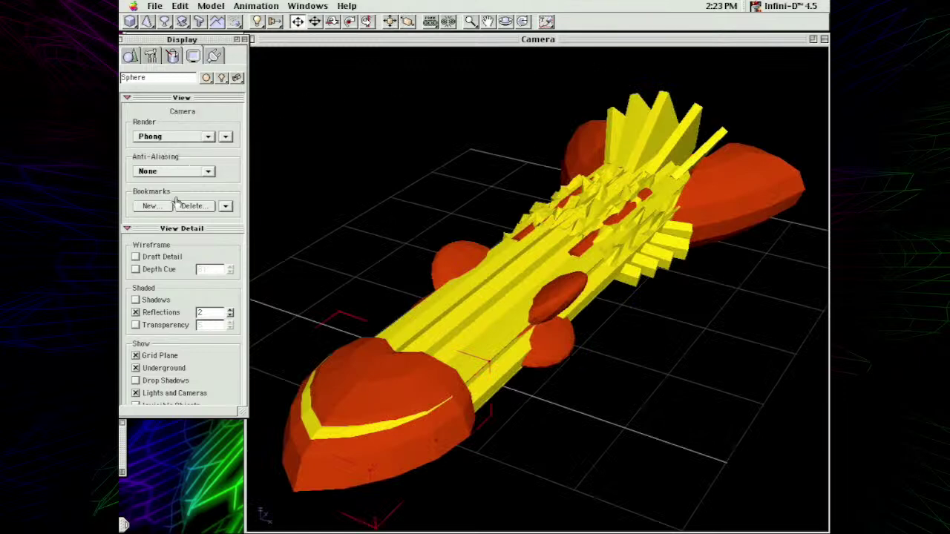
click(137, 325)
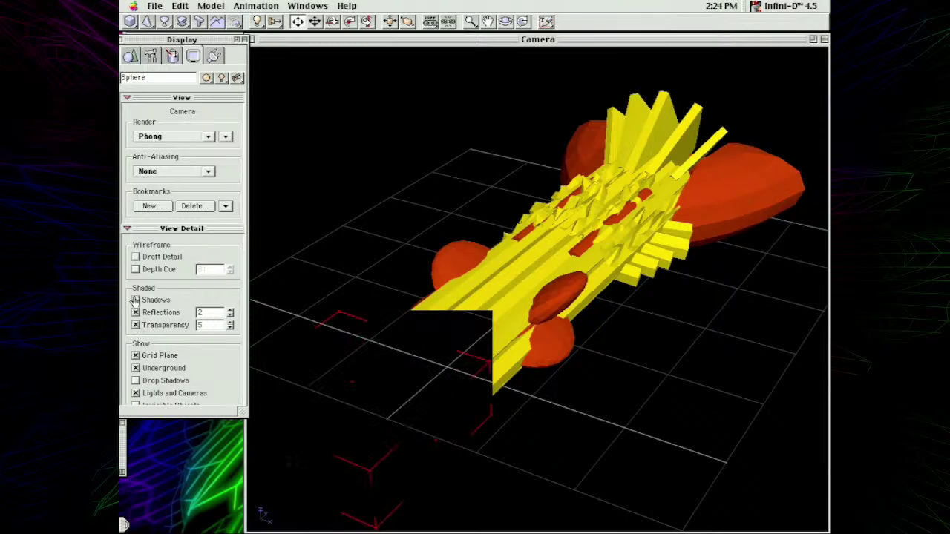
click(164, 132)
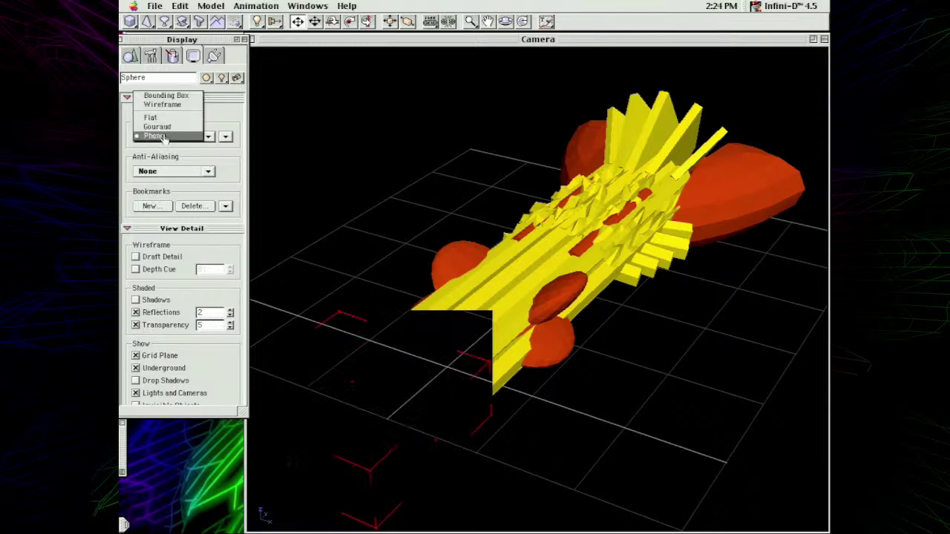
click(172, 127)
click(173, 137)
click(162, 146)
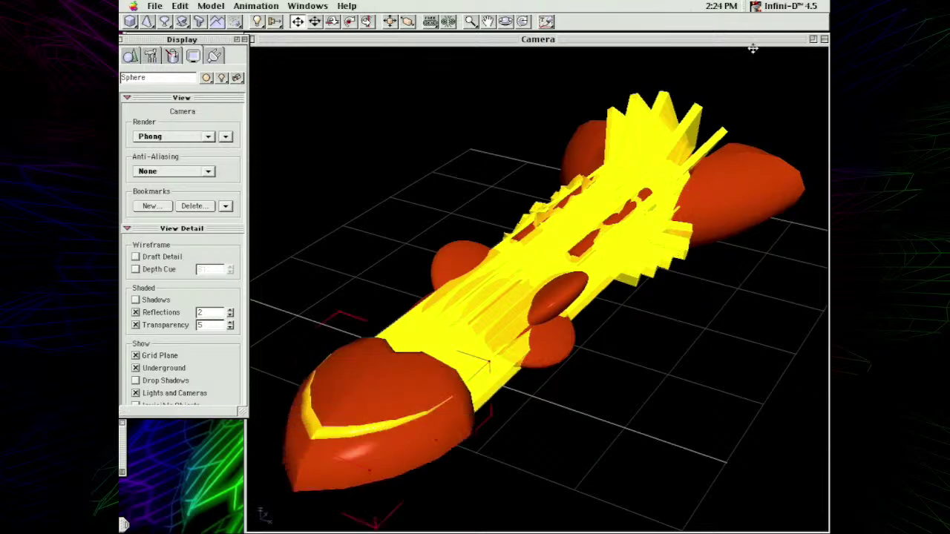
- Select the Igazra's Terrain 1 object on the hull and examine its terrain properties
click(494, 138)
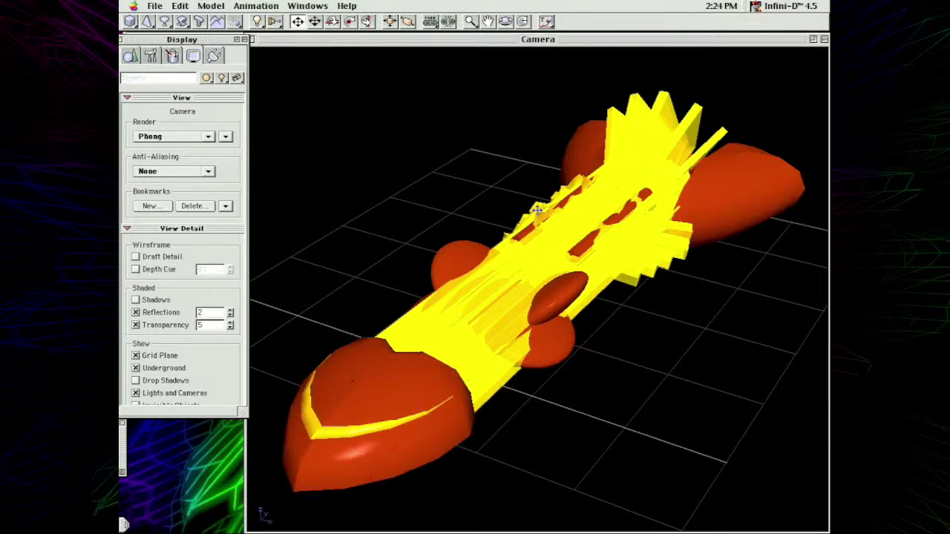
click(537, 210)
double_click(579, 206)
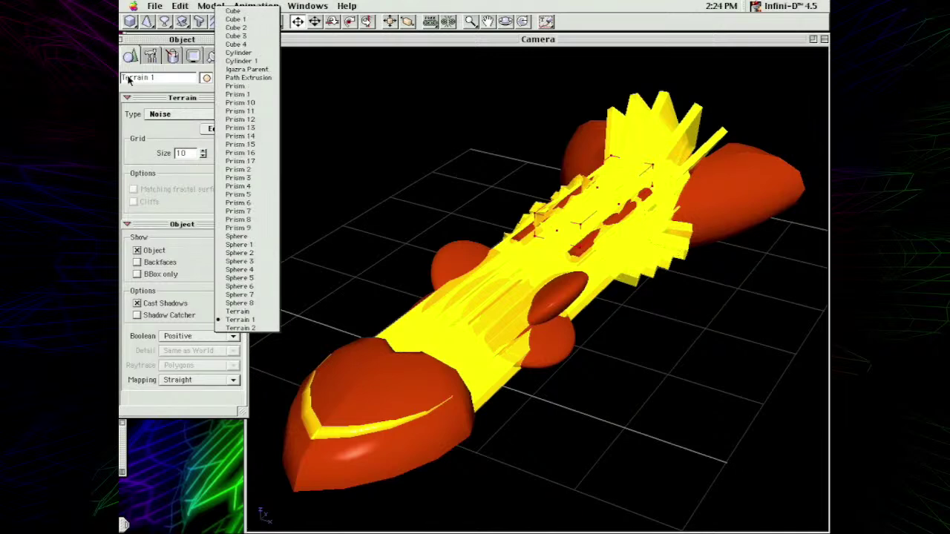
click(171, 57)
click(131, 58)
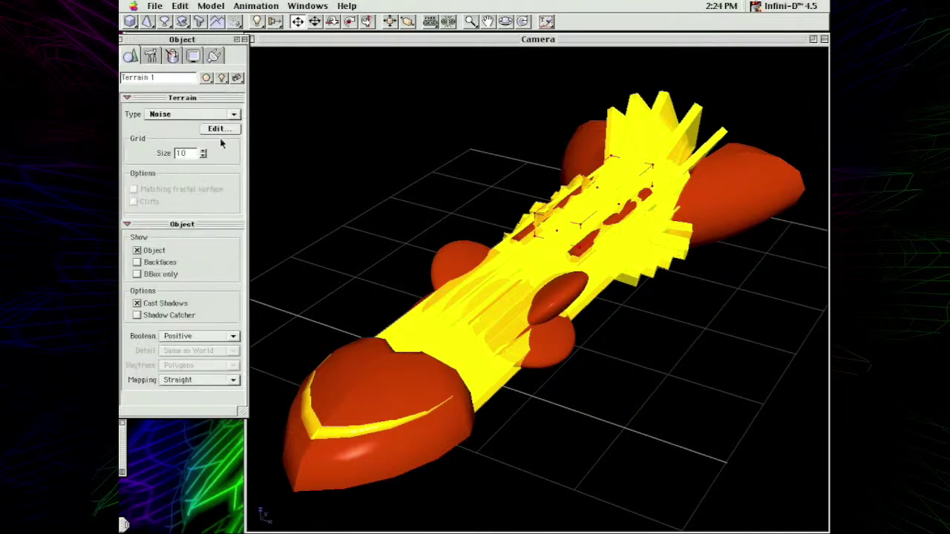
- Switch the Camera view to Wireframe and examine the hull terrain up close before showing the whole Igazra again
click(194, 57)
click(173, 135)
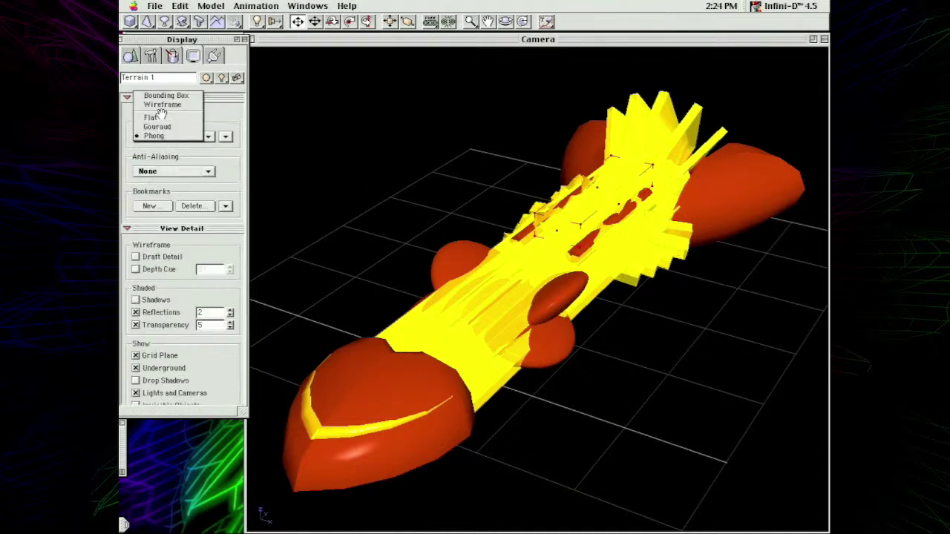
click(163, 112)
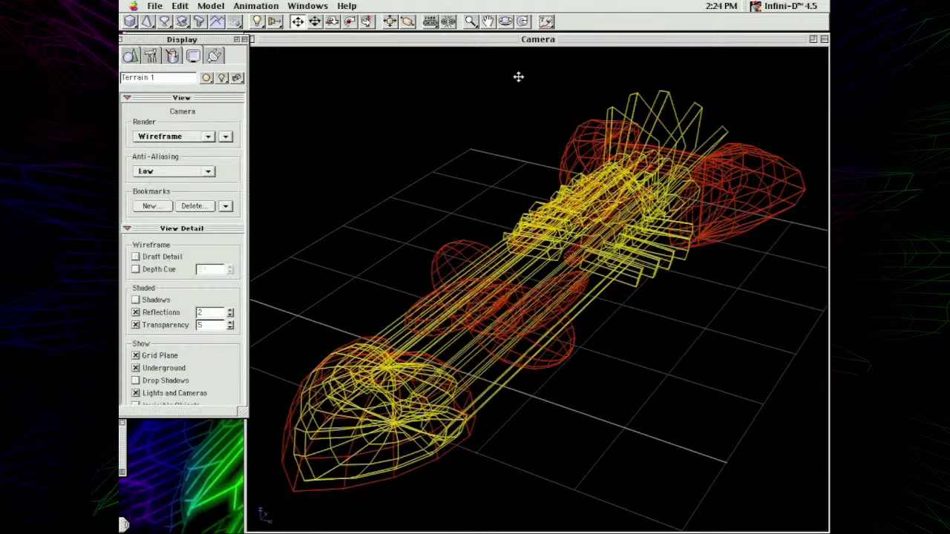
click(467, 24)
drag(505, 141, 684, 337)
click(487, 23)
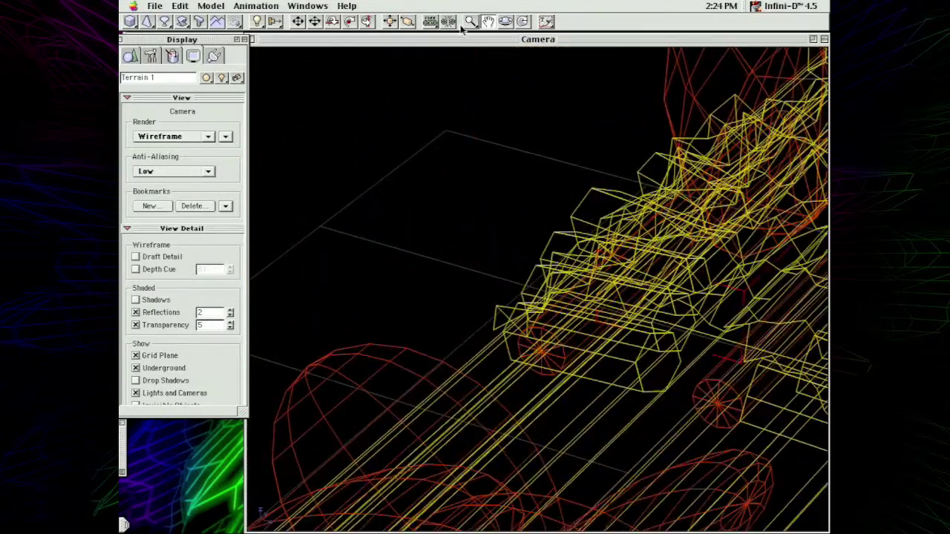
click(470, 21)
drag(430, 208, 450, 260)
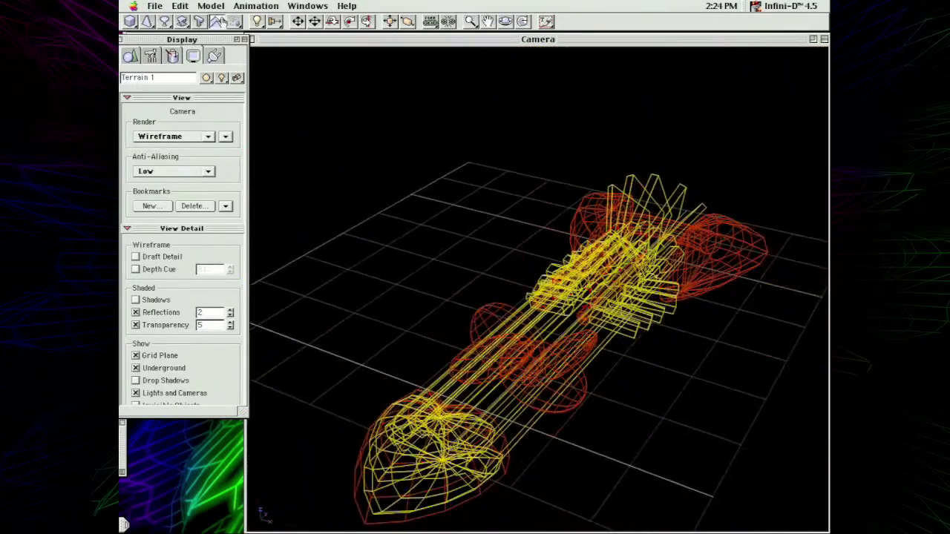
- Add new sample terrain beside the Igazra and delete the overlapping duplicate
click(219, 22)
click(449, 225)
click(297, 21)
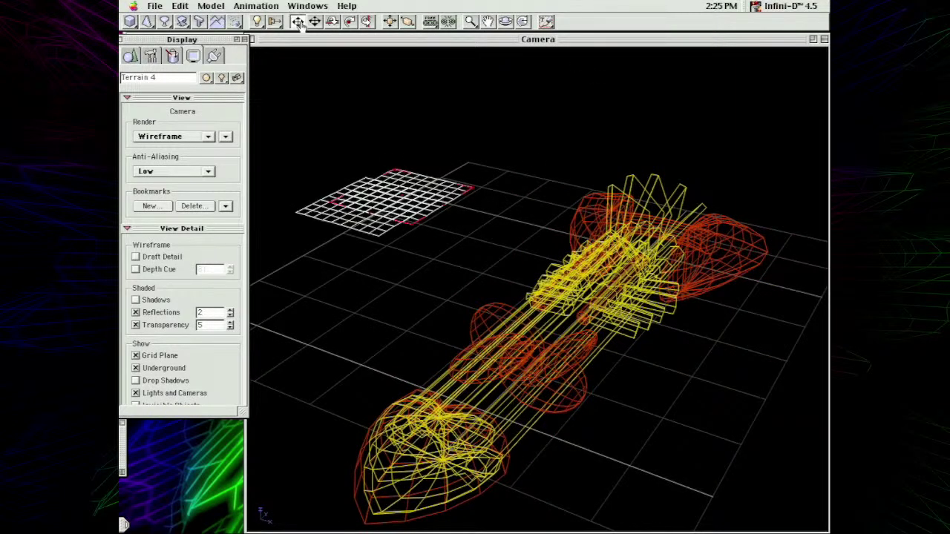
key(Delete)
- Set the sample terrain's type to Noise to show its shape, and delete it
click(401, 196)
click(130, 56)
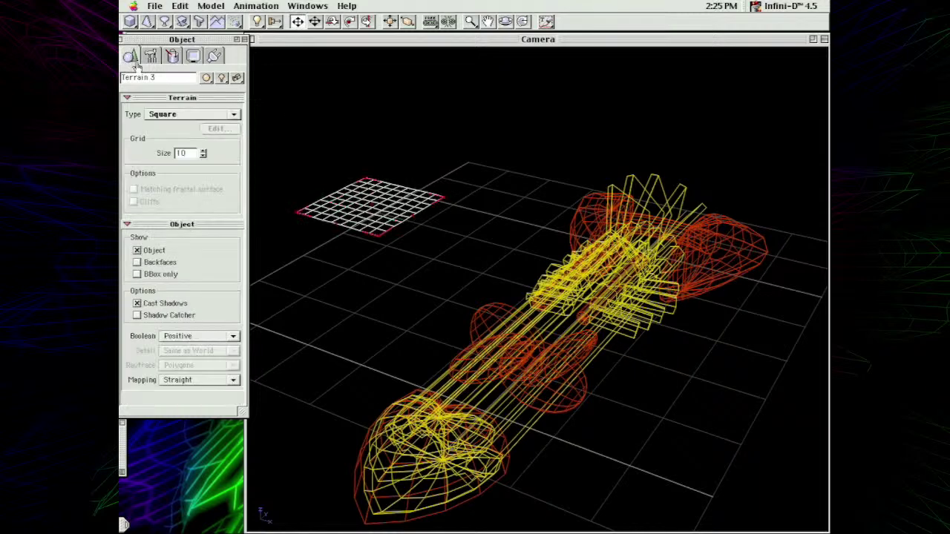
click(216, 115)
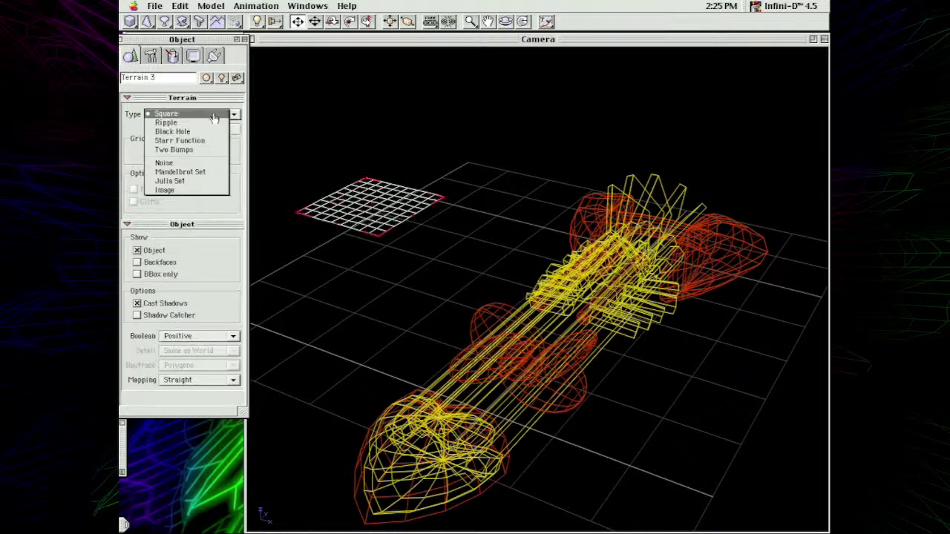
click(207, 163)
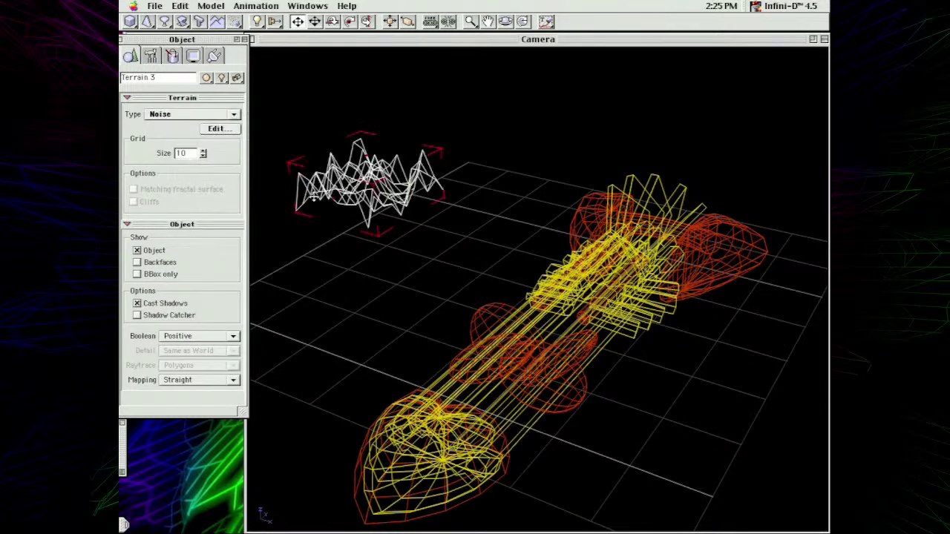
key(Delete)
- Inspect the noise settings of the Igazra's Terrain 1 without changing them, and move the terrain out beside the ship
click(593, 289)
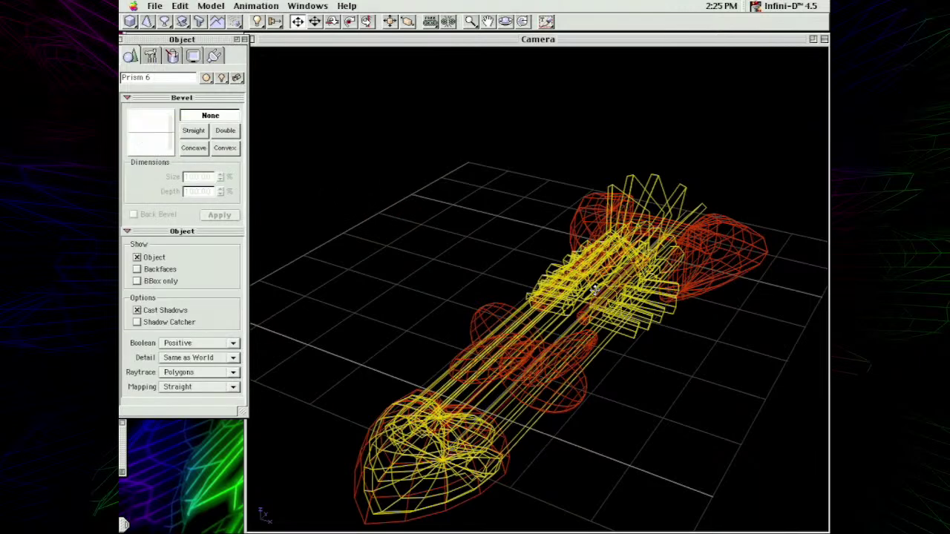
click(602, 245)
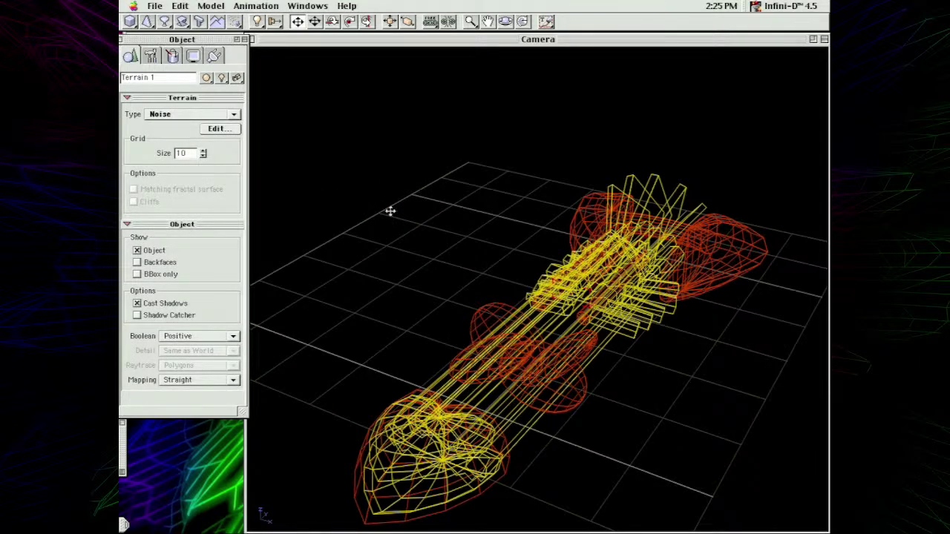
click(217, 128)
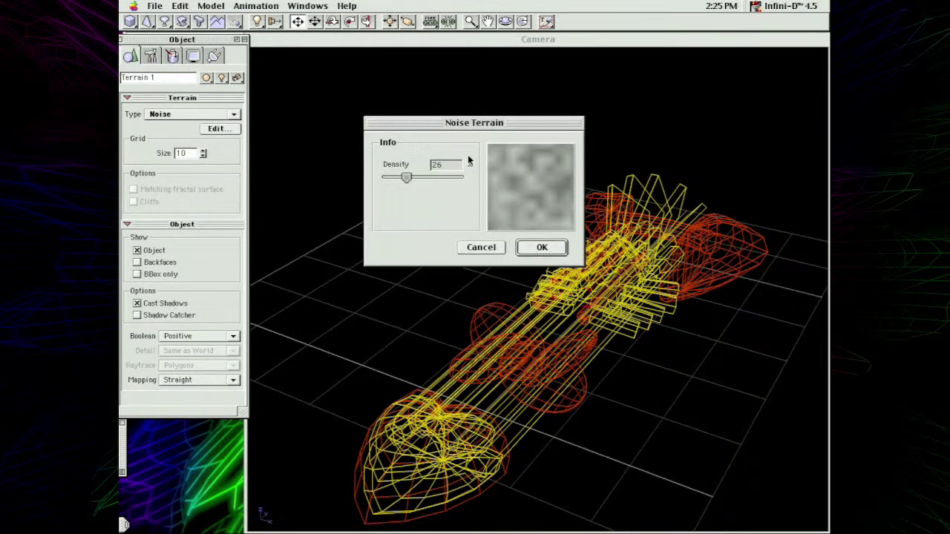
click(495, 249)
drag(598, 260, 525, 166)
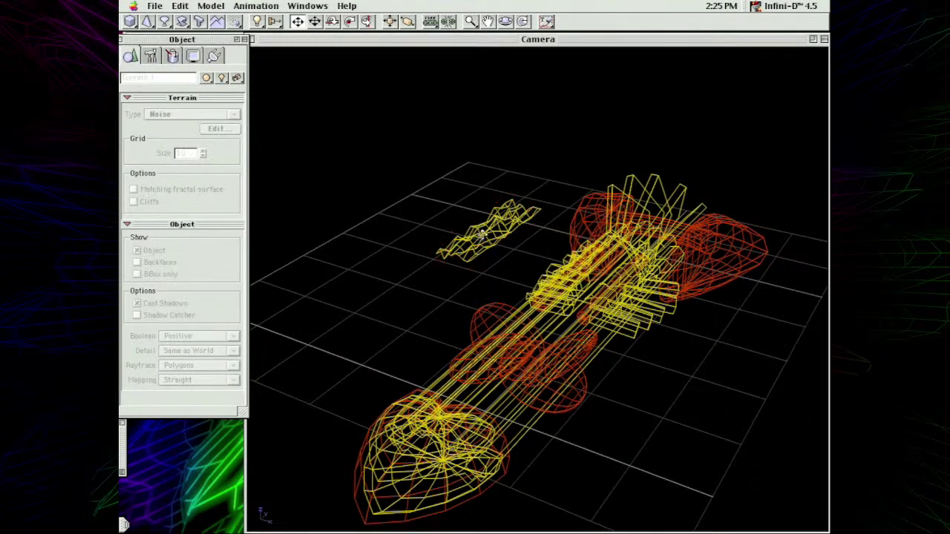
drag(482, 236, 493, 162)
- Open the ship file "30 - Zidagar Fighter" from the Ships folder
click(154, 6)
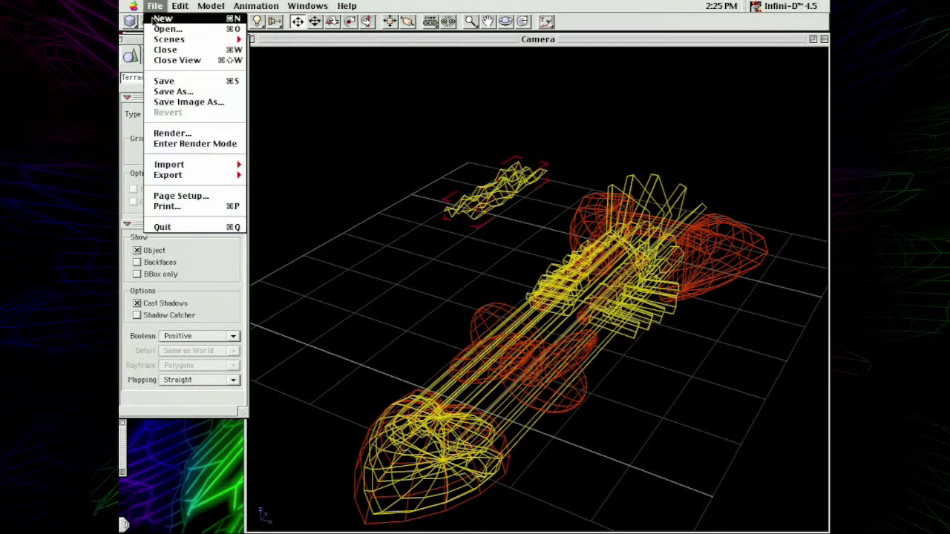
click(168, 28)
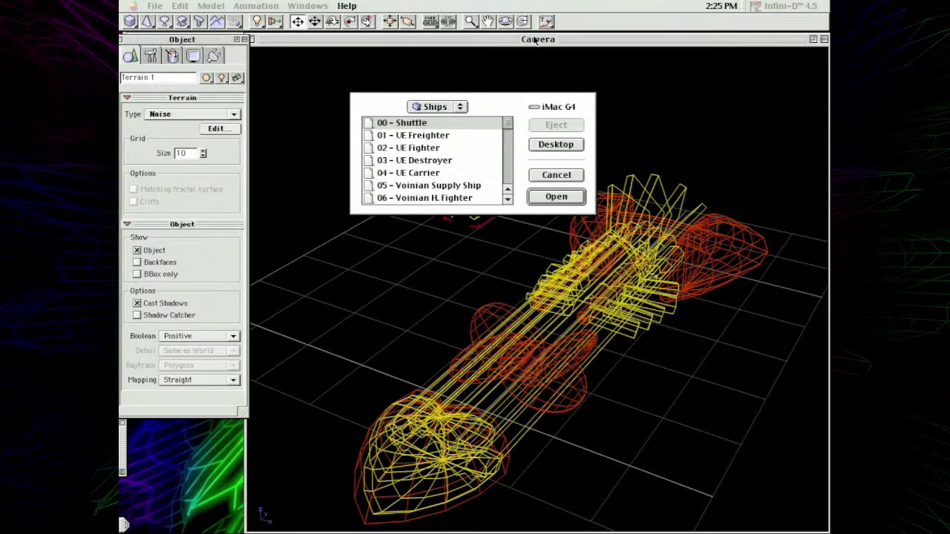
drag(508, 128, 507, 174)
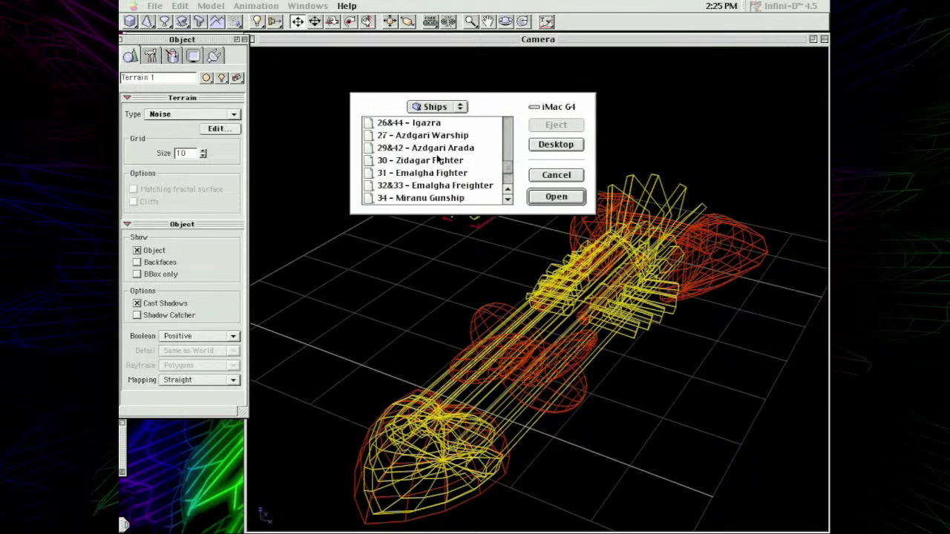
scroll(507, 193, up, 1)
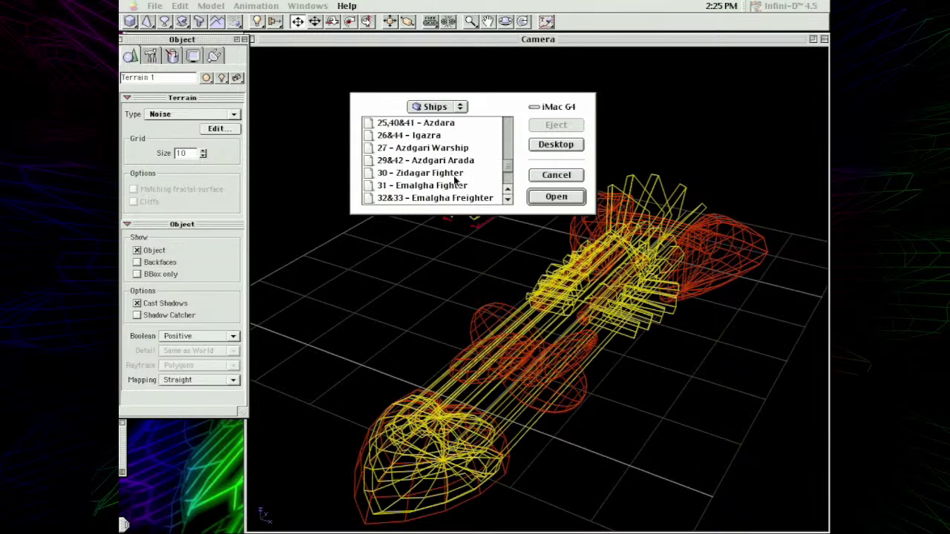
click(461, 175)
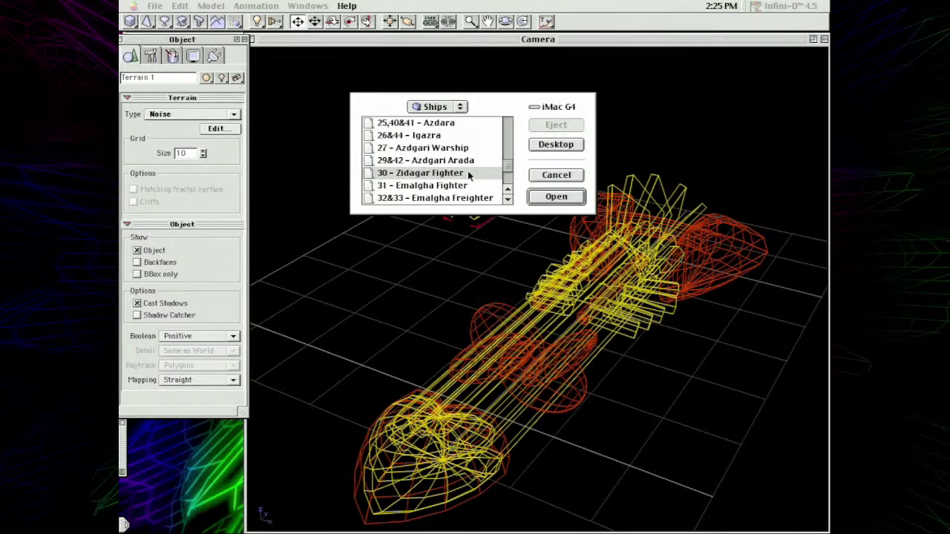
double_click(467, 173)
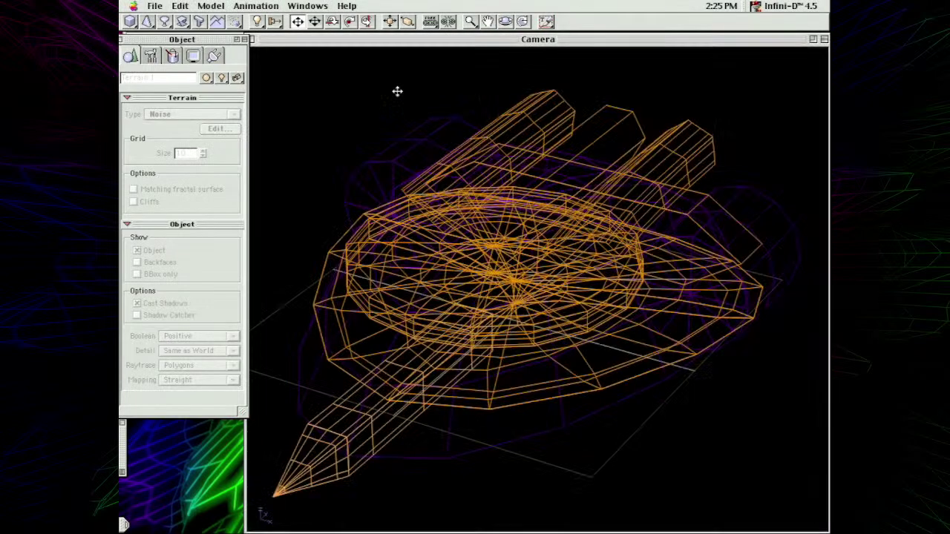
- Render the Zidagar Fighter's Camera view in Phong
click(545, 21)
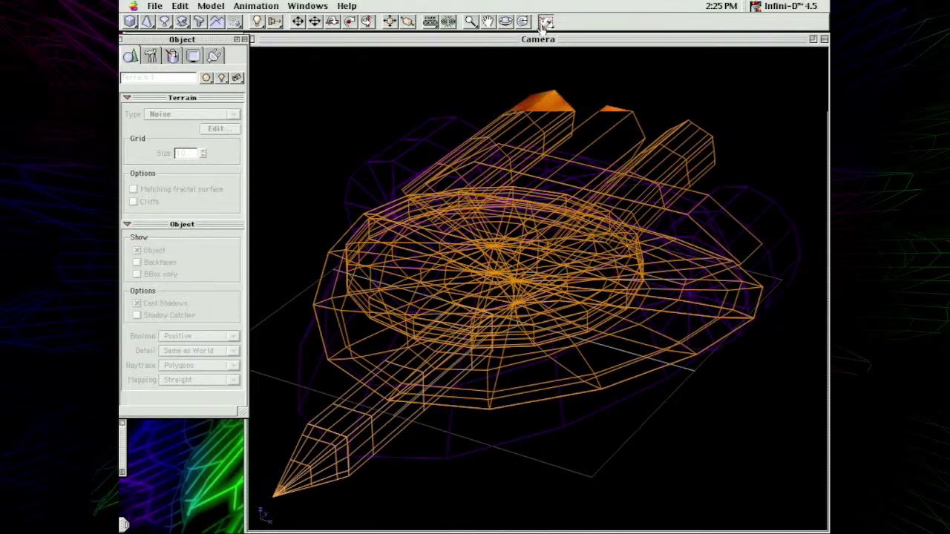
click(193, 55)
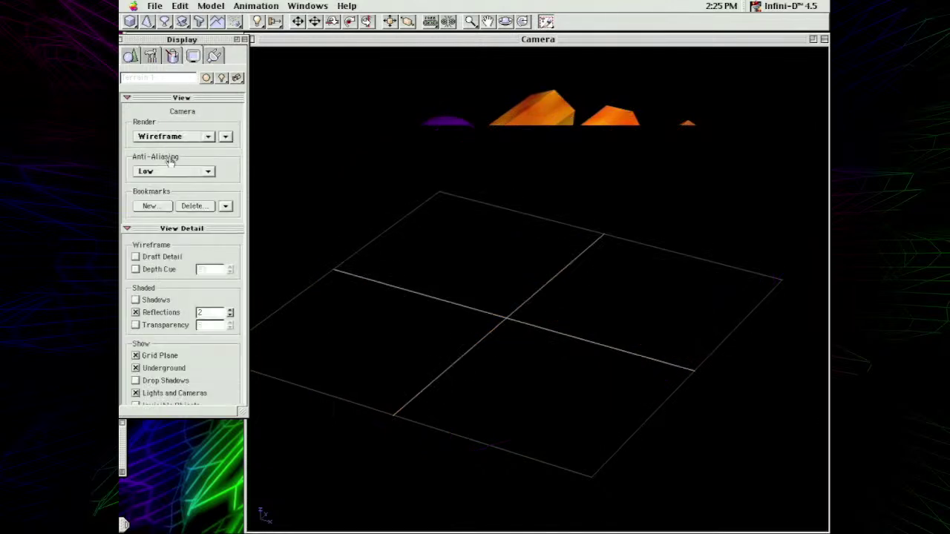
click(171, 136)
click(156, 167)
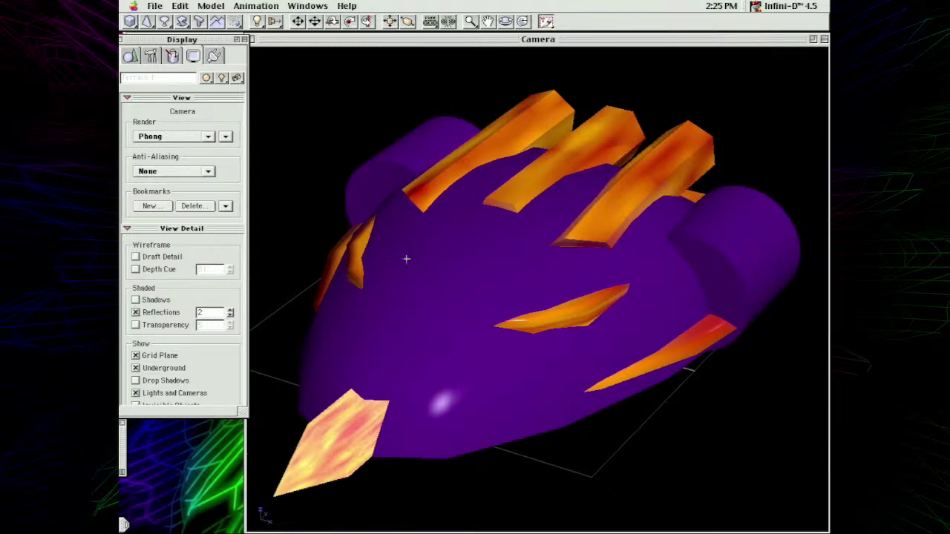
- Open the ship file "31 - Emalgha Fighter" from the Ships folder
click(155, 6)
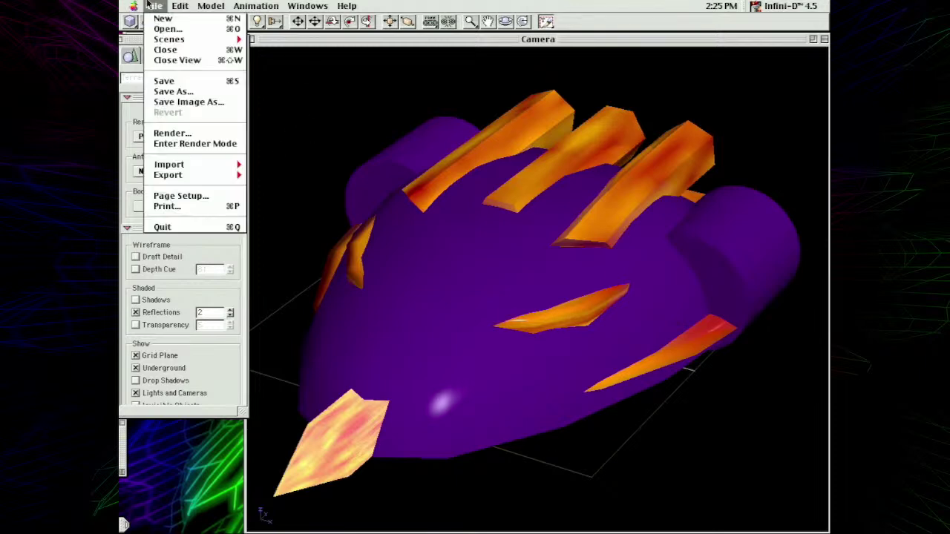
click(169, 28)
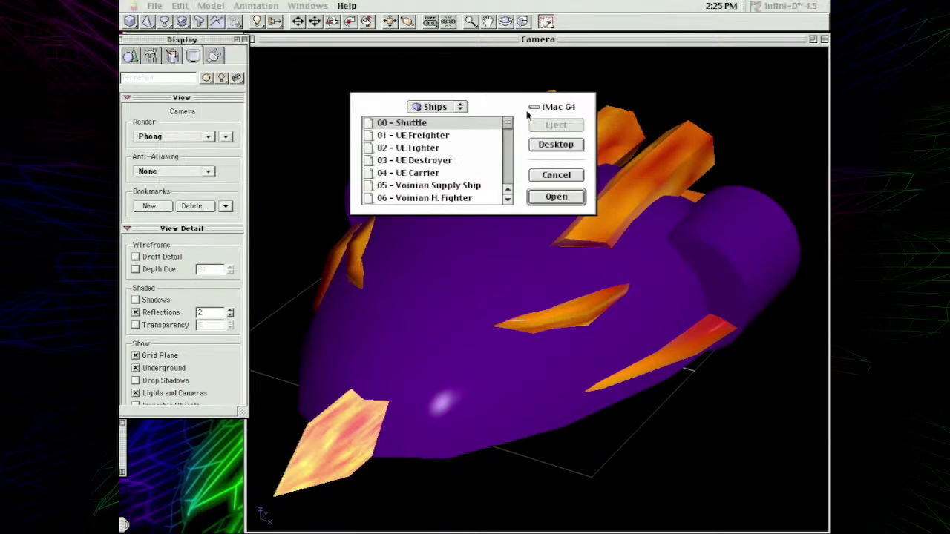
drag(507, 125, 502, 167)
click(502, 168)
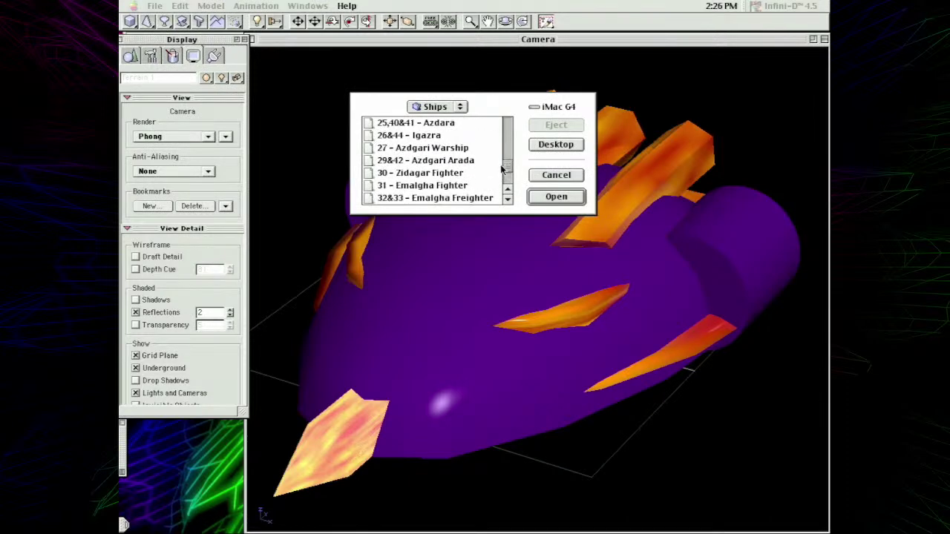
click(472, 174)
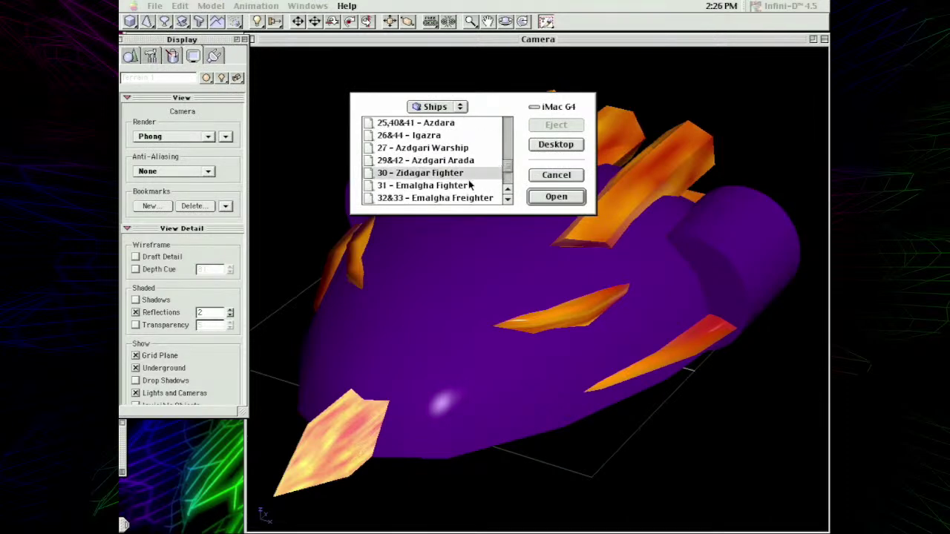
click(469, 186)
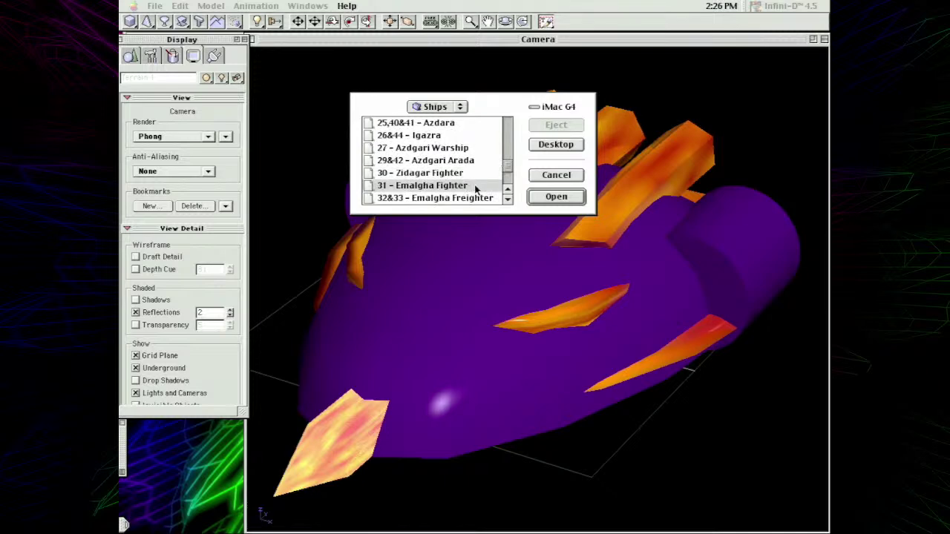
double_click(475, 186)
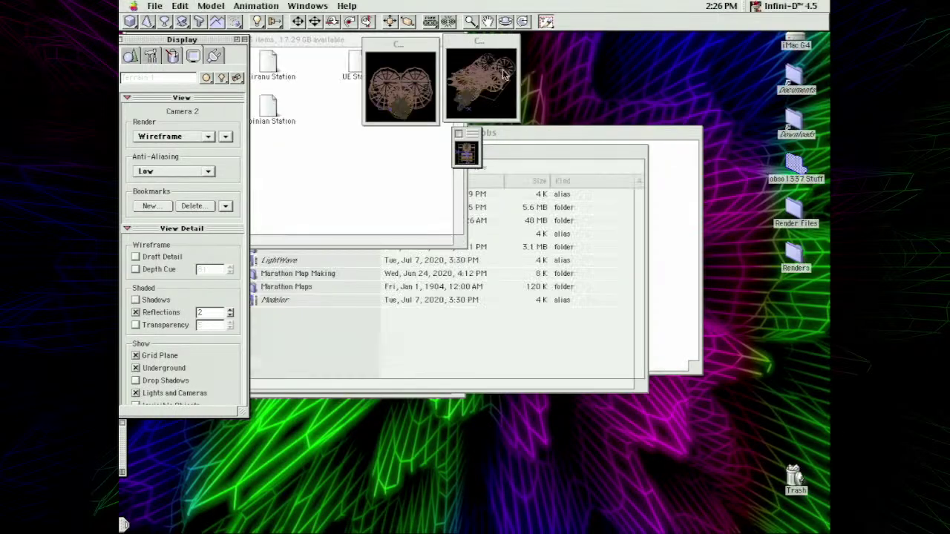
- Enlarge the Emalgha Fighter's Camera view and render it in Phong
click(517, 42)
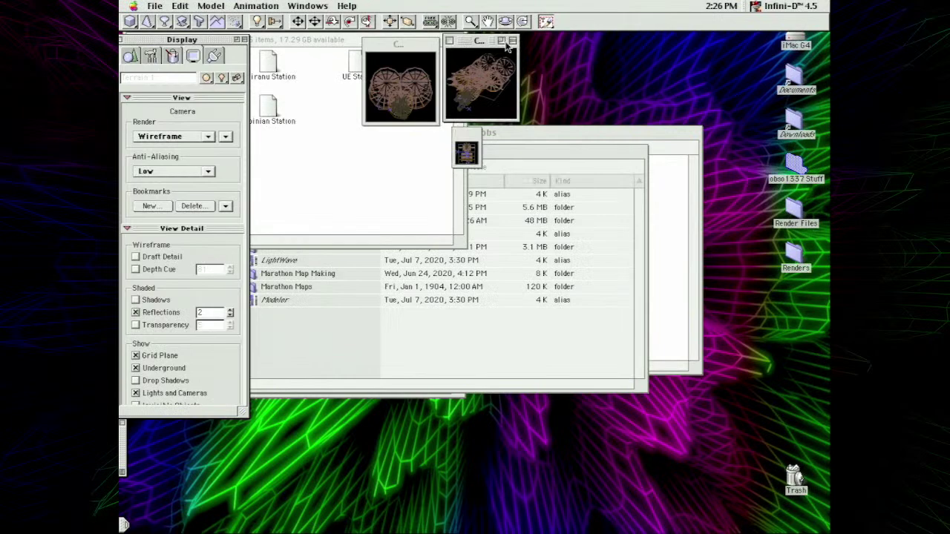
click(504, 40)
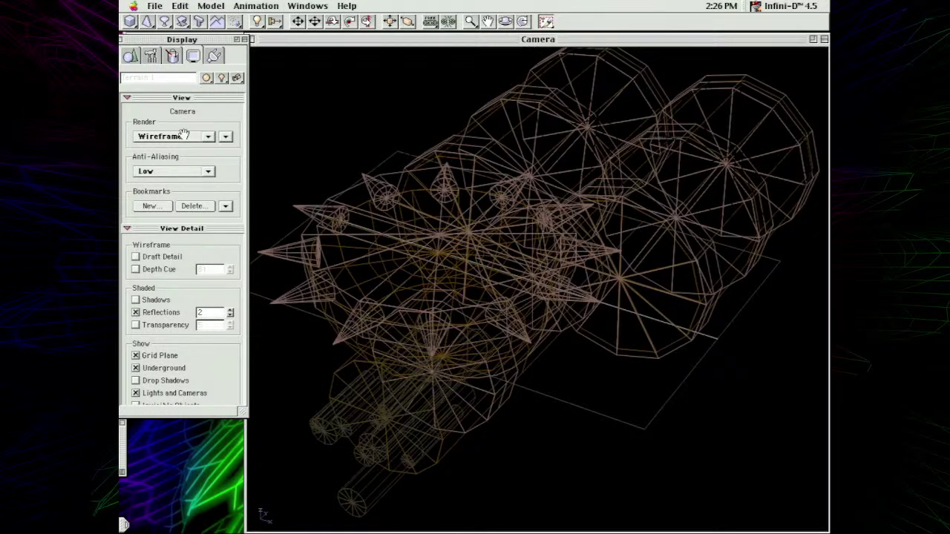
mouse_move(187, 163)
mouse_down()
mouse_move(184, 132)
mouse_move(184, 161)
mouse_up()
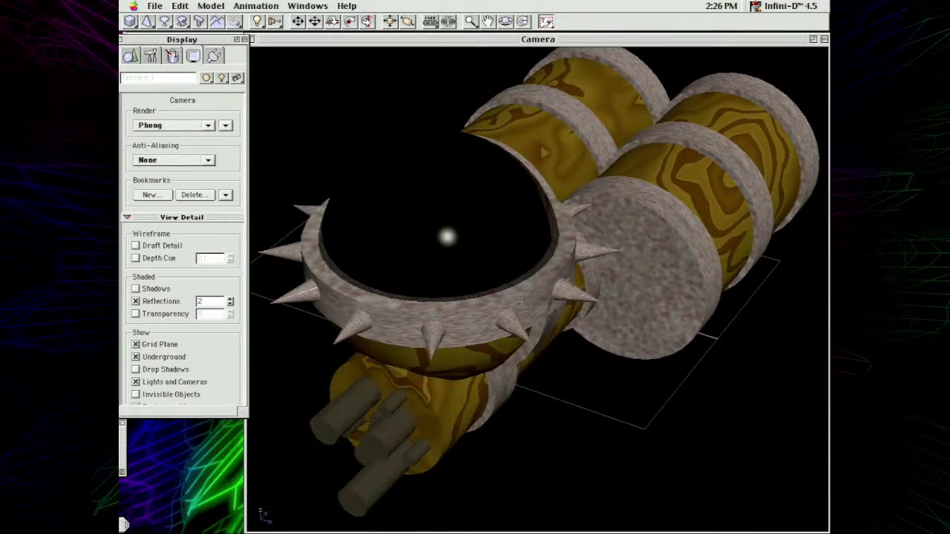
- Inspect the Pine surface and its wood color map settings on the fighter's rear cylinder, leaving both without changes
click(297, 21)
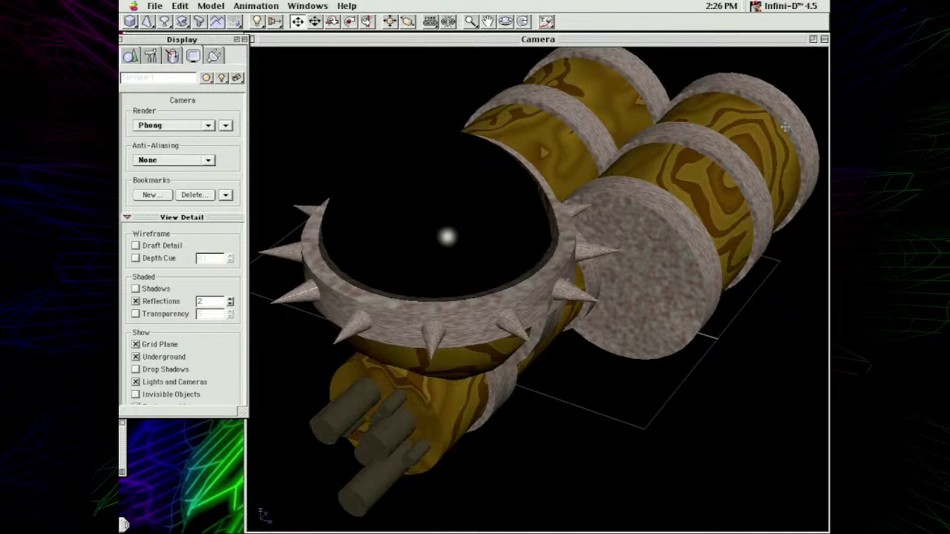
click(746, 149)
click(170, 53)
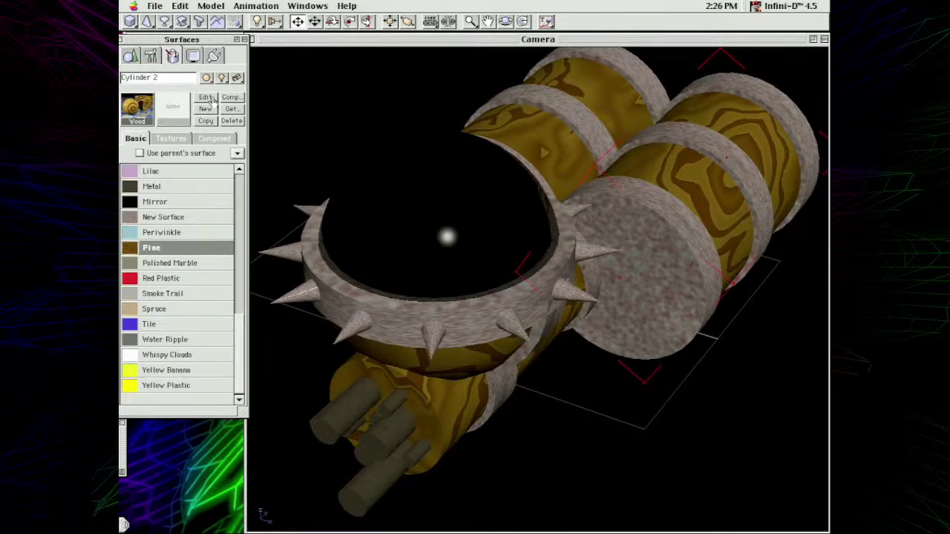
click(205, 98)
click(511, 210)
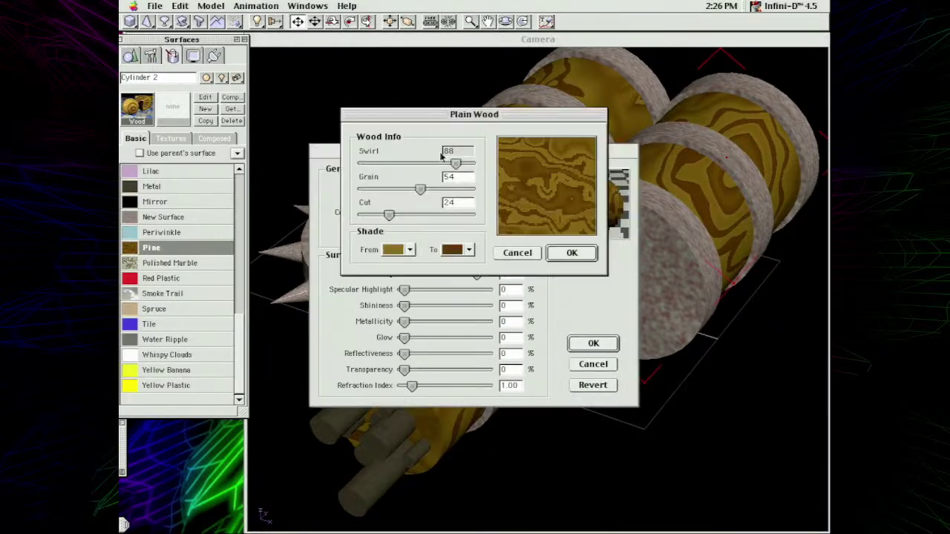
click(517, 253)
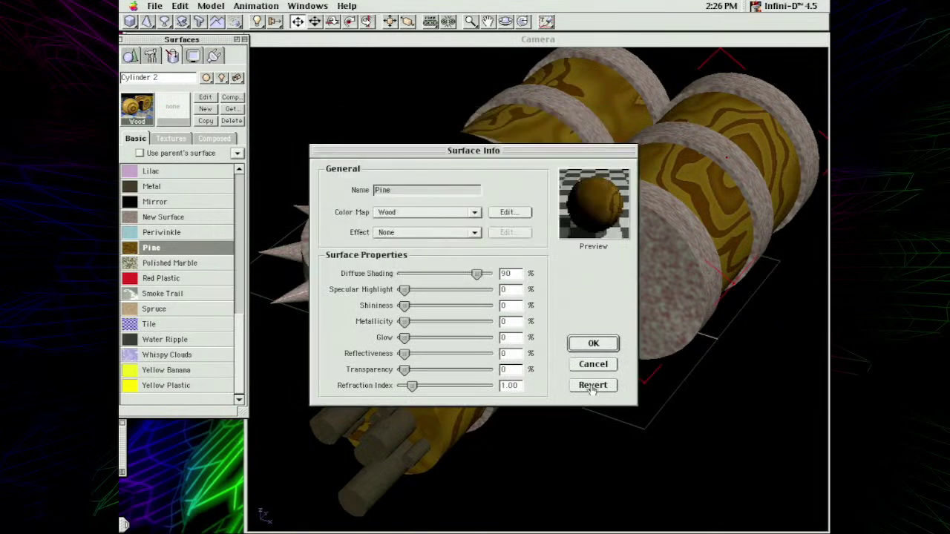
click(593, 365)
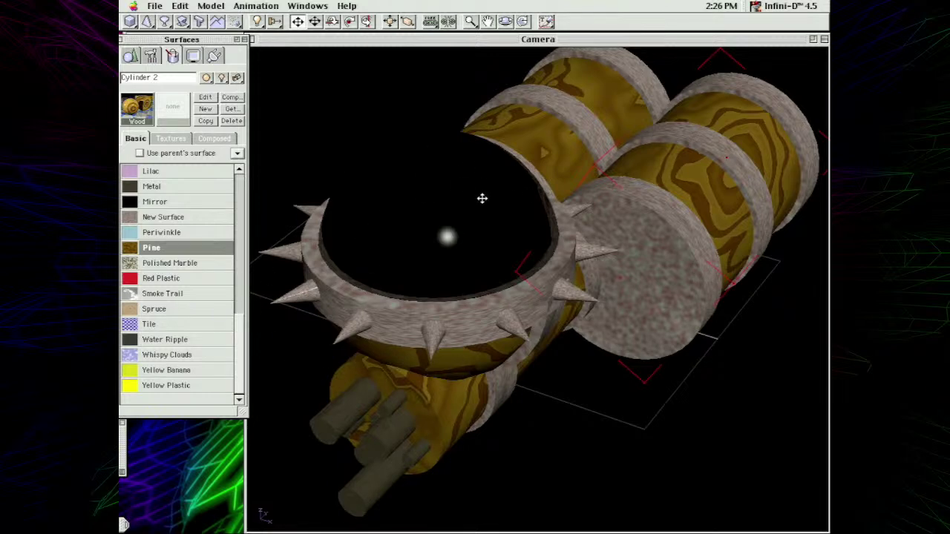
click(670, 409)
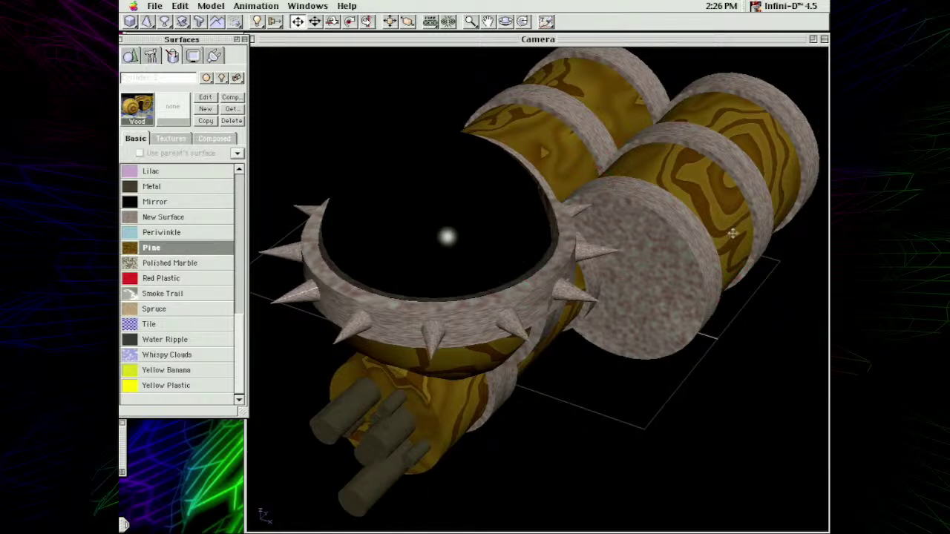
- Open the ship file "32&33 - Emalgha Freighter" from the Ships folder and enlarge its Camera 2 view
click(155, 5)
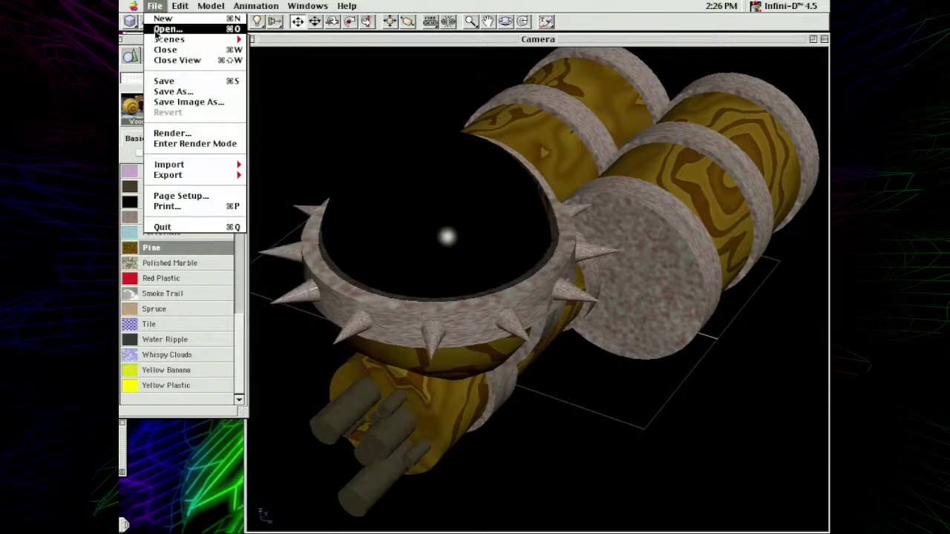
click(160, 23)
scroll(501, 192, down, 10)
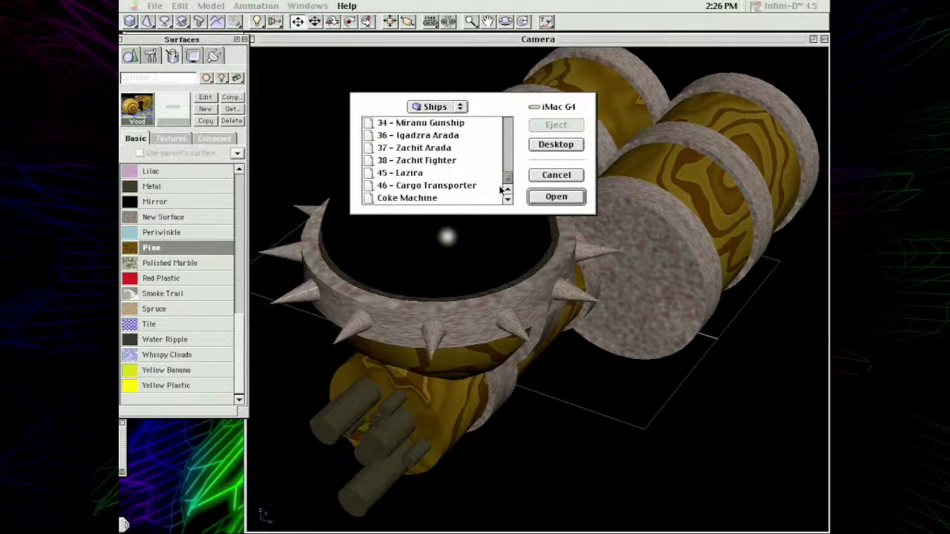
scroll(501, 179, up, 5)
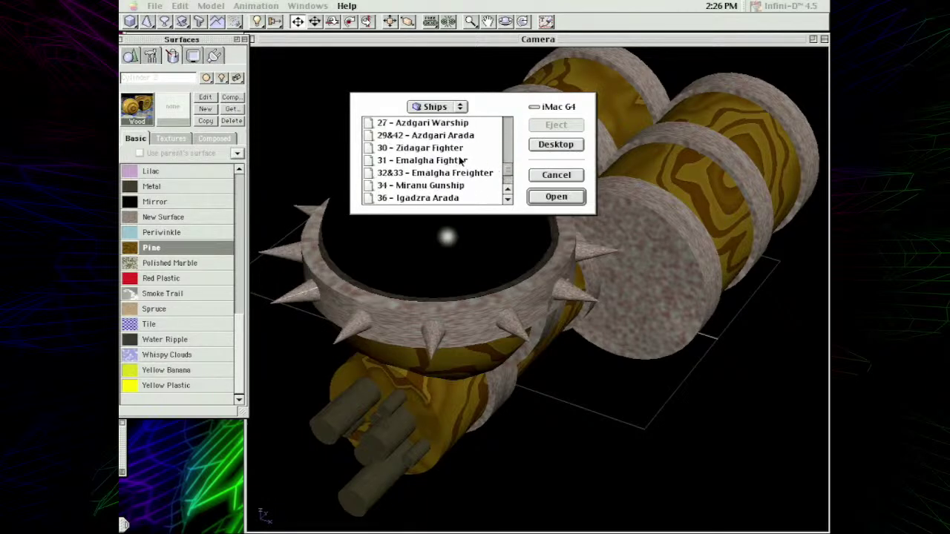
double_click(477, 180)
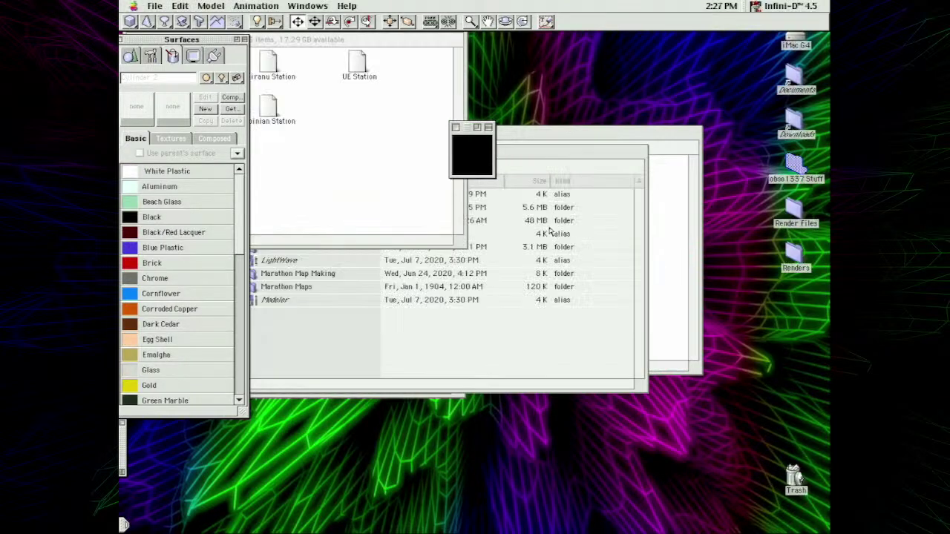
click(477, 127)
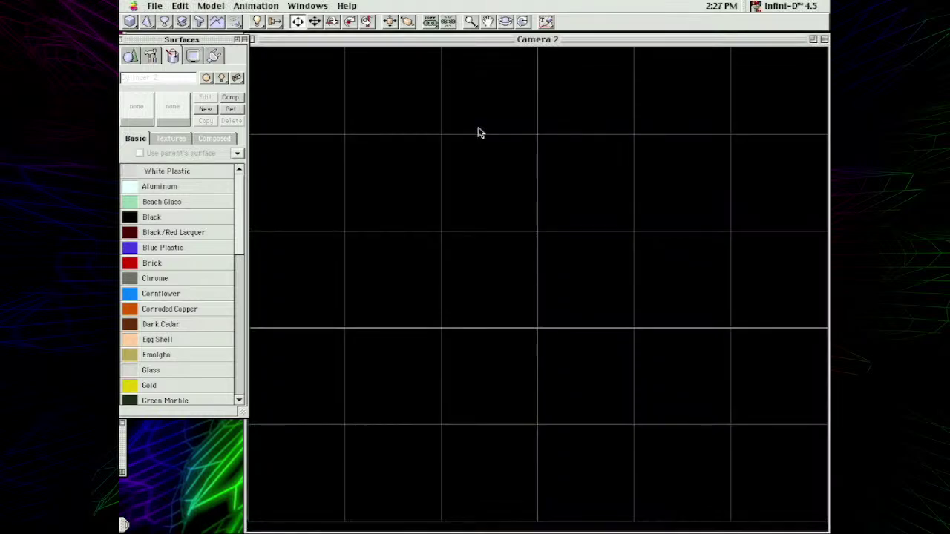
- Replace the Camera 2 view with the Top view, displayed in Wireframe
click(297, 6)
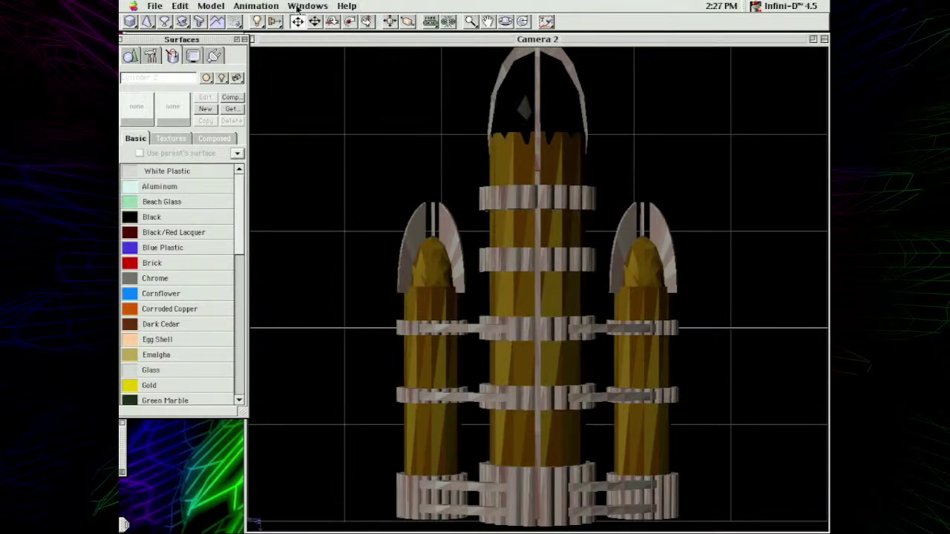
click(307, 6)
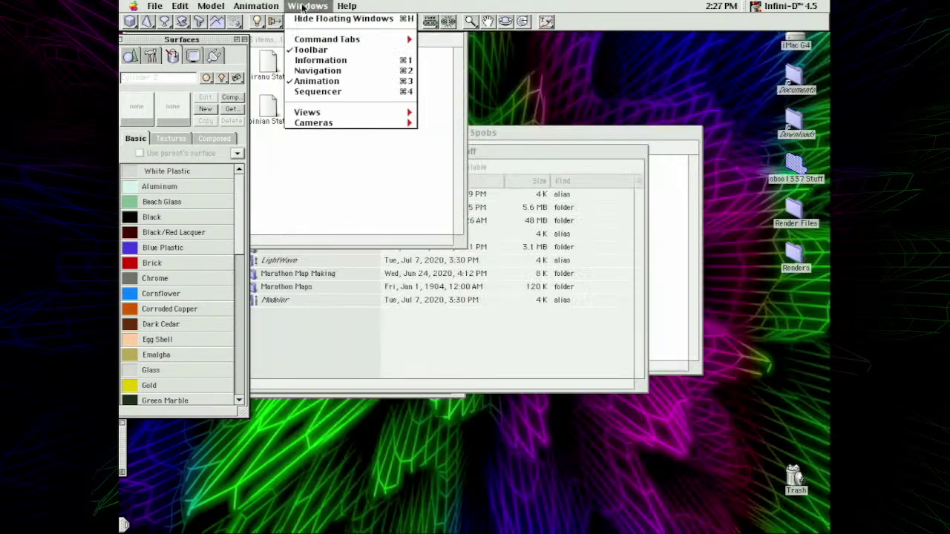
click(434, 111)
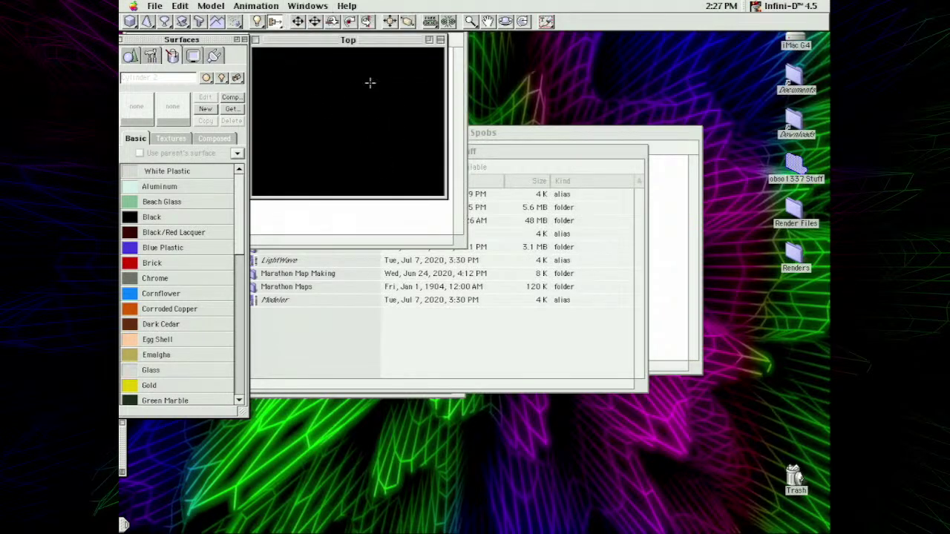
click(193, 57)
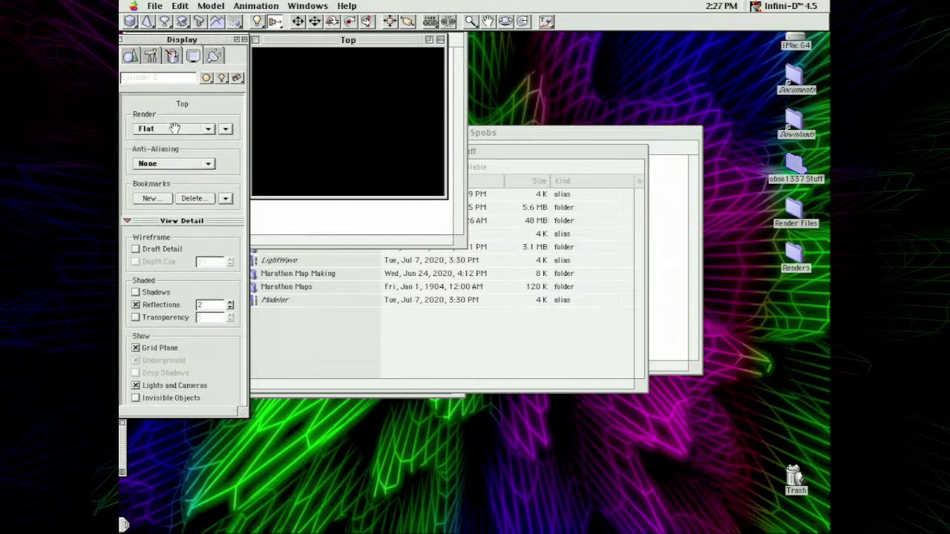
mouse_move(172, 122)
mouse_down()
mouse_move(178, 99)
mouse_move(163, 108)
mouse_up()
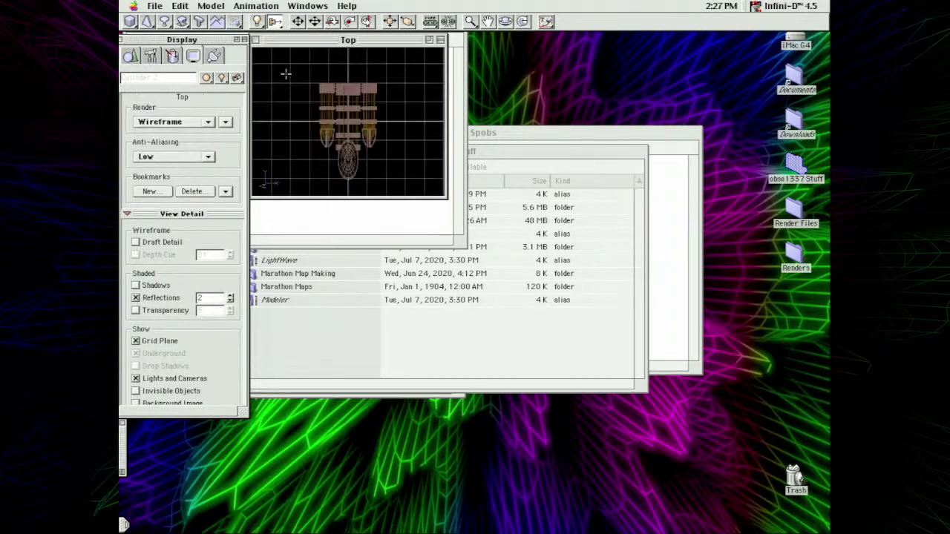
- Place a new camera diagonally off the freighter's rear, aimed at its central hull, and show that camera's view enlarged
click(345, 130)
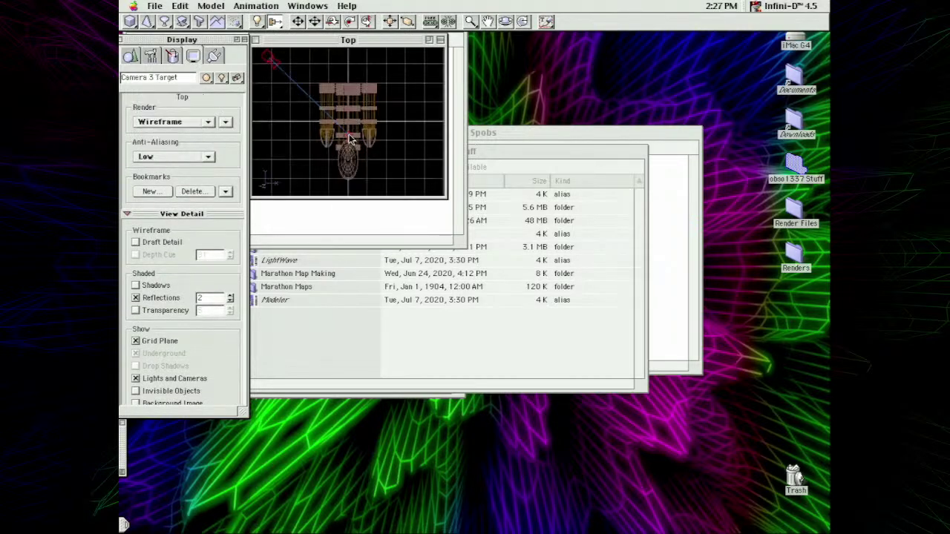
click(320, 5)
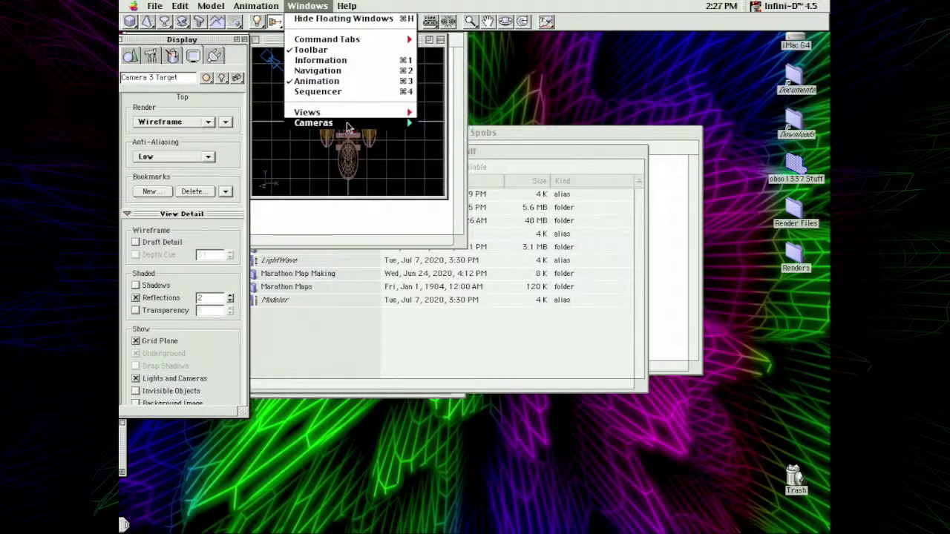
mouse_move(357, 125)
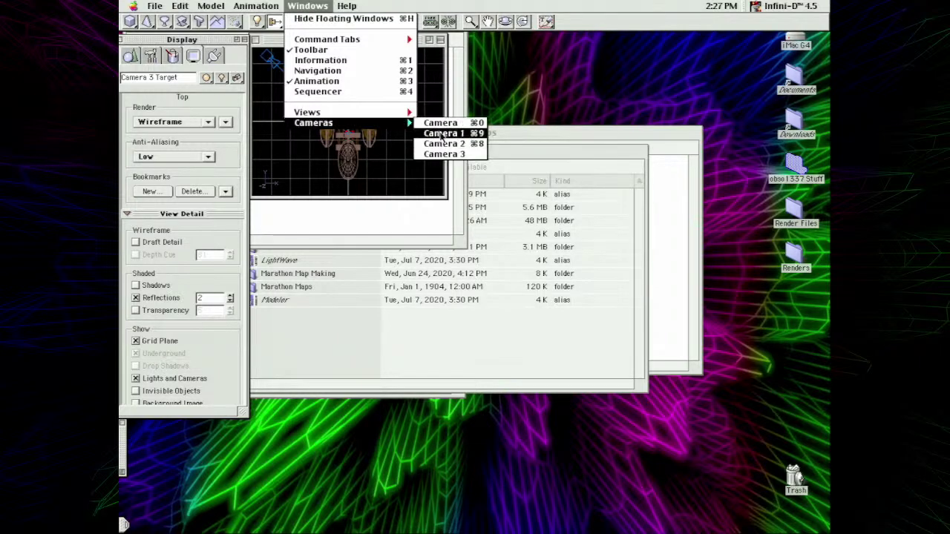
click(442, 153)
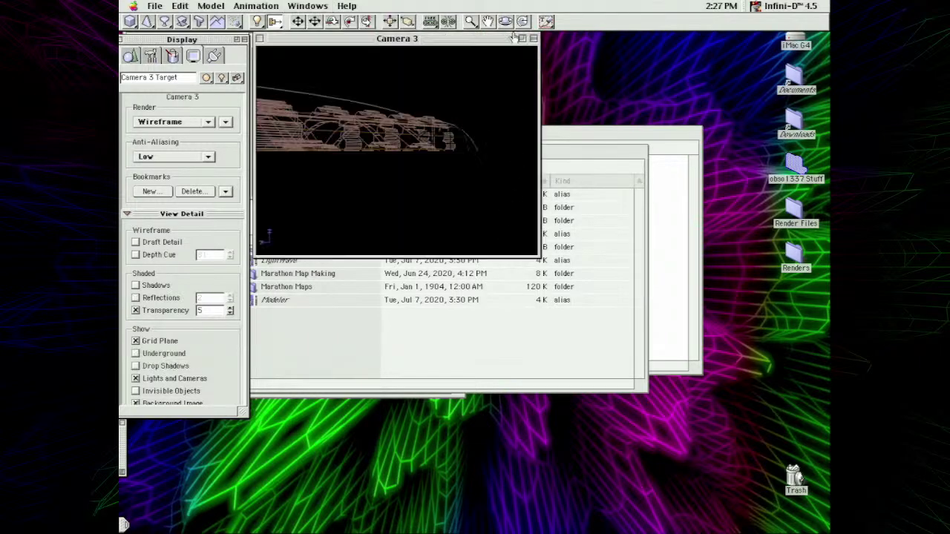
click(523, 39)
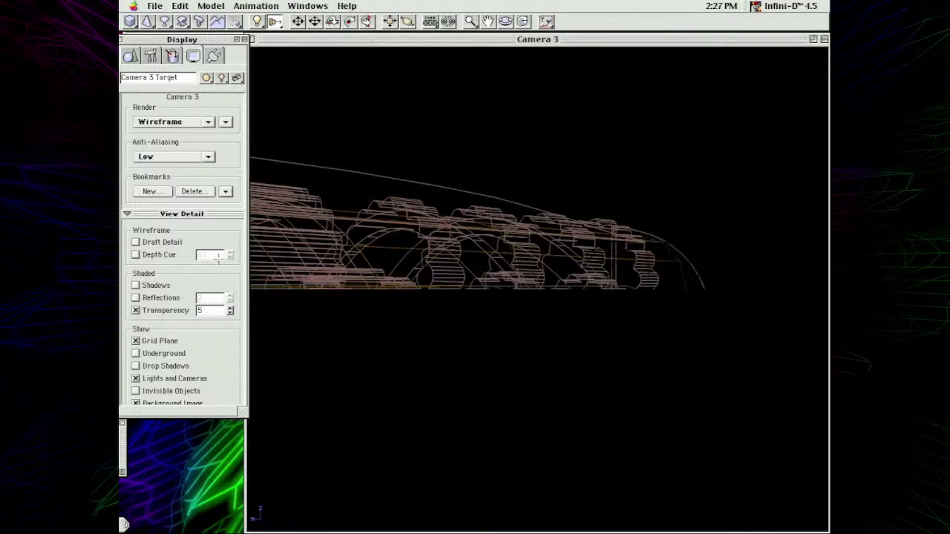
- Turn on Underground, Reflections and Shadows for the new camera's view
click(136, 353)
click(135, 297)
click(135, 285)
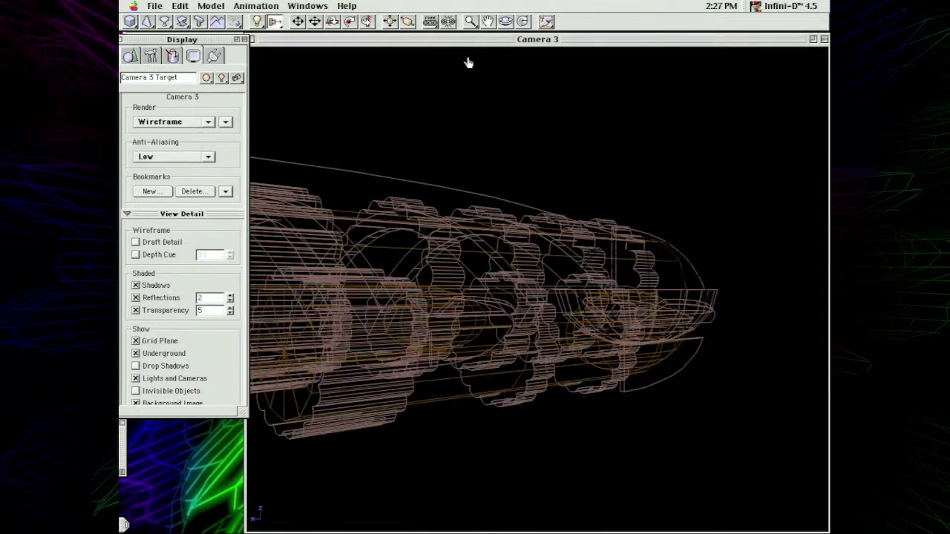
- Orbit and pan the Camera 3 view to frame the whole freighter from its front, and render it in Phong
click(505, 21)
drag(593, 129, 490, 141)
click(487, 21)
drag(536, 183, 539, 186)
drag(184, 122, 168, 152)
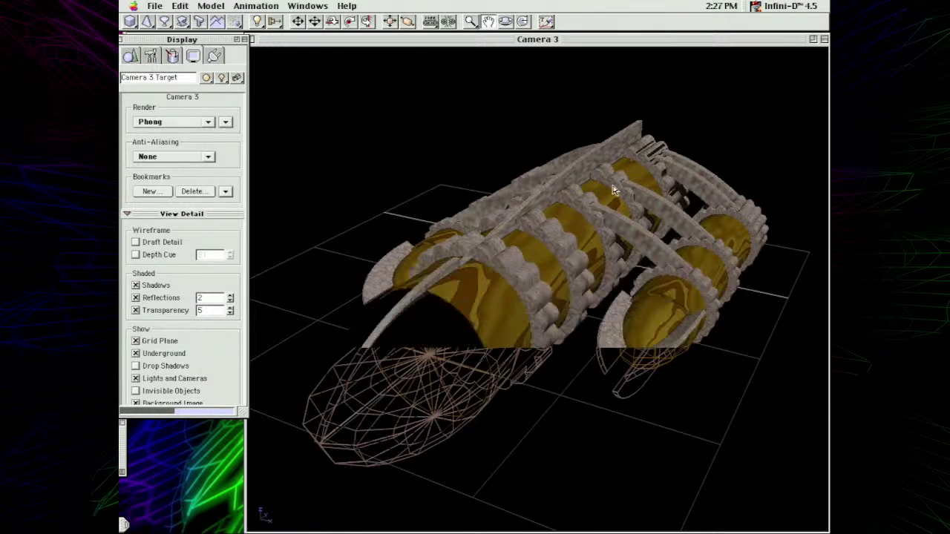
- Examine the cross section of the scalloped ring around the freighter's hull in the modeler, and return to the scene
click(296, 21)
double_click(499, 238)
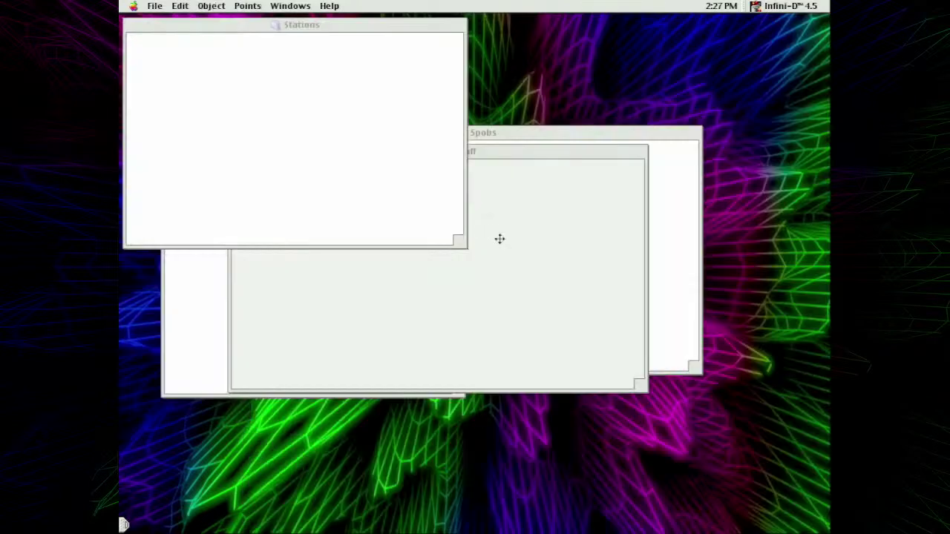
click(157, 6)
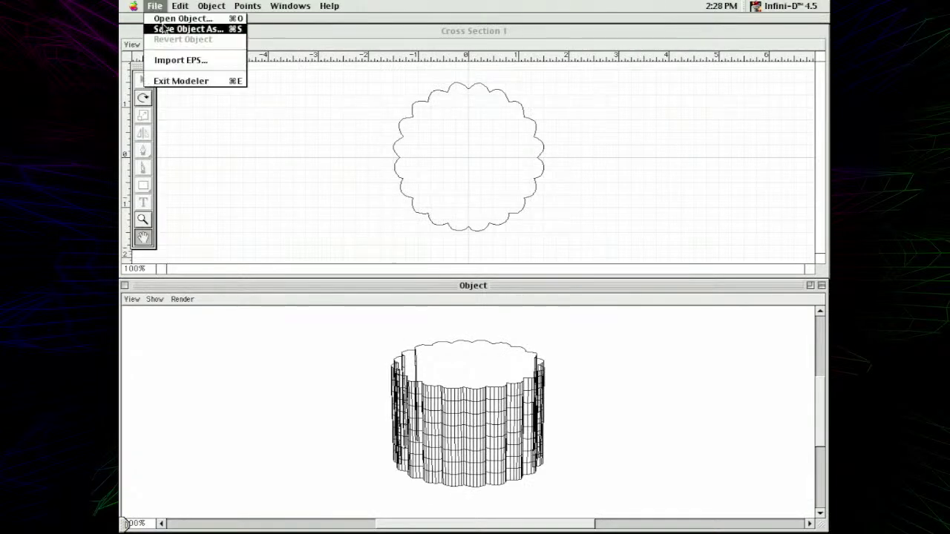
click(178, 82)
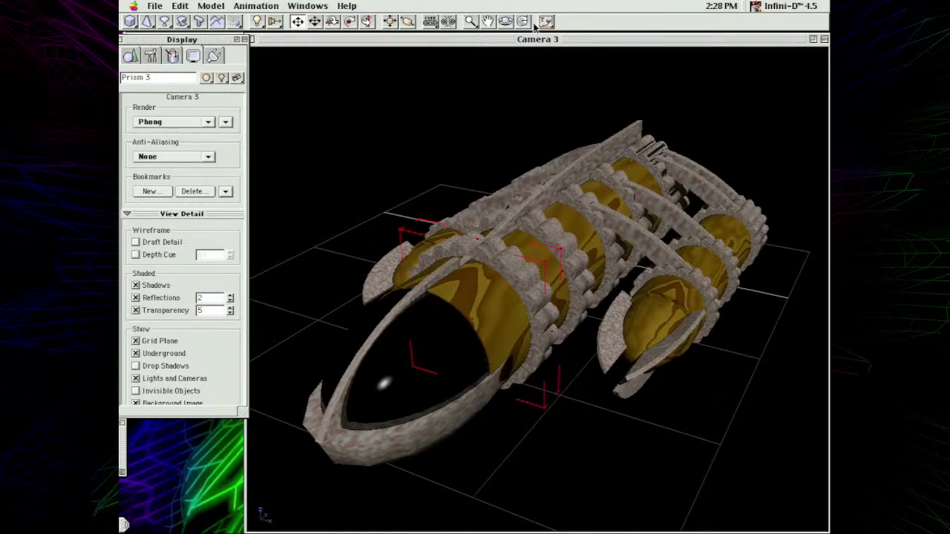
- Orbit the Camera 3 view around to the freighter's opposite end
click(505, 21)
drag(608, 89, 612, 174)
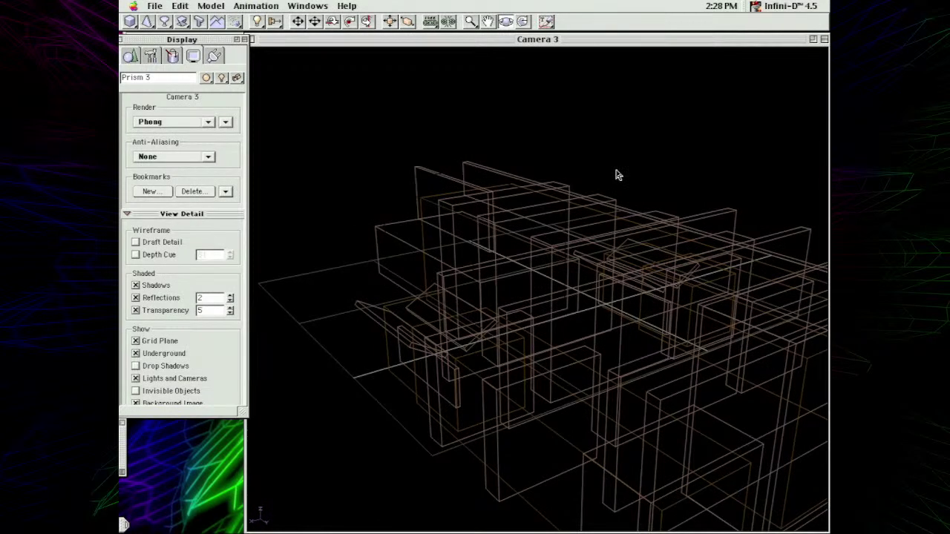